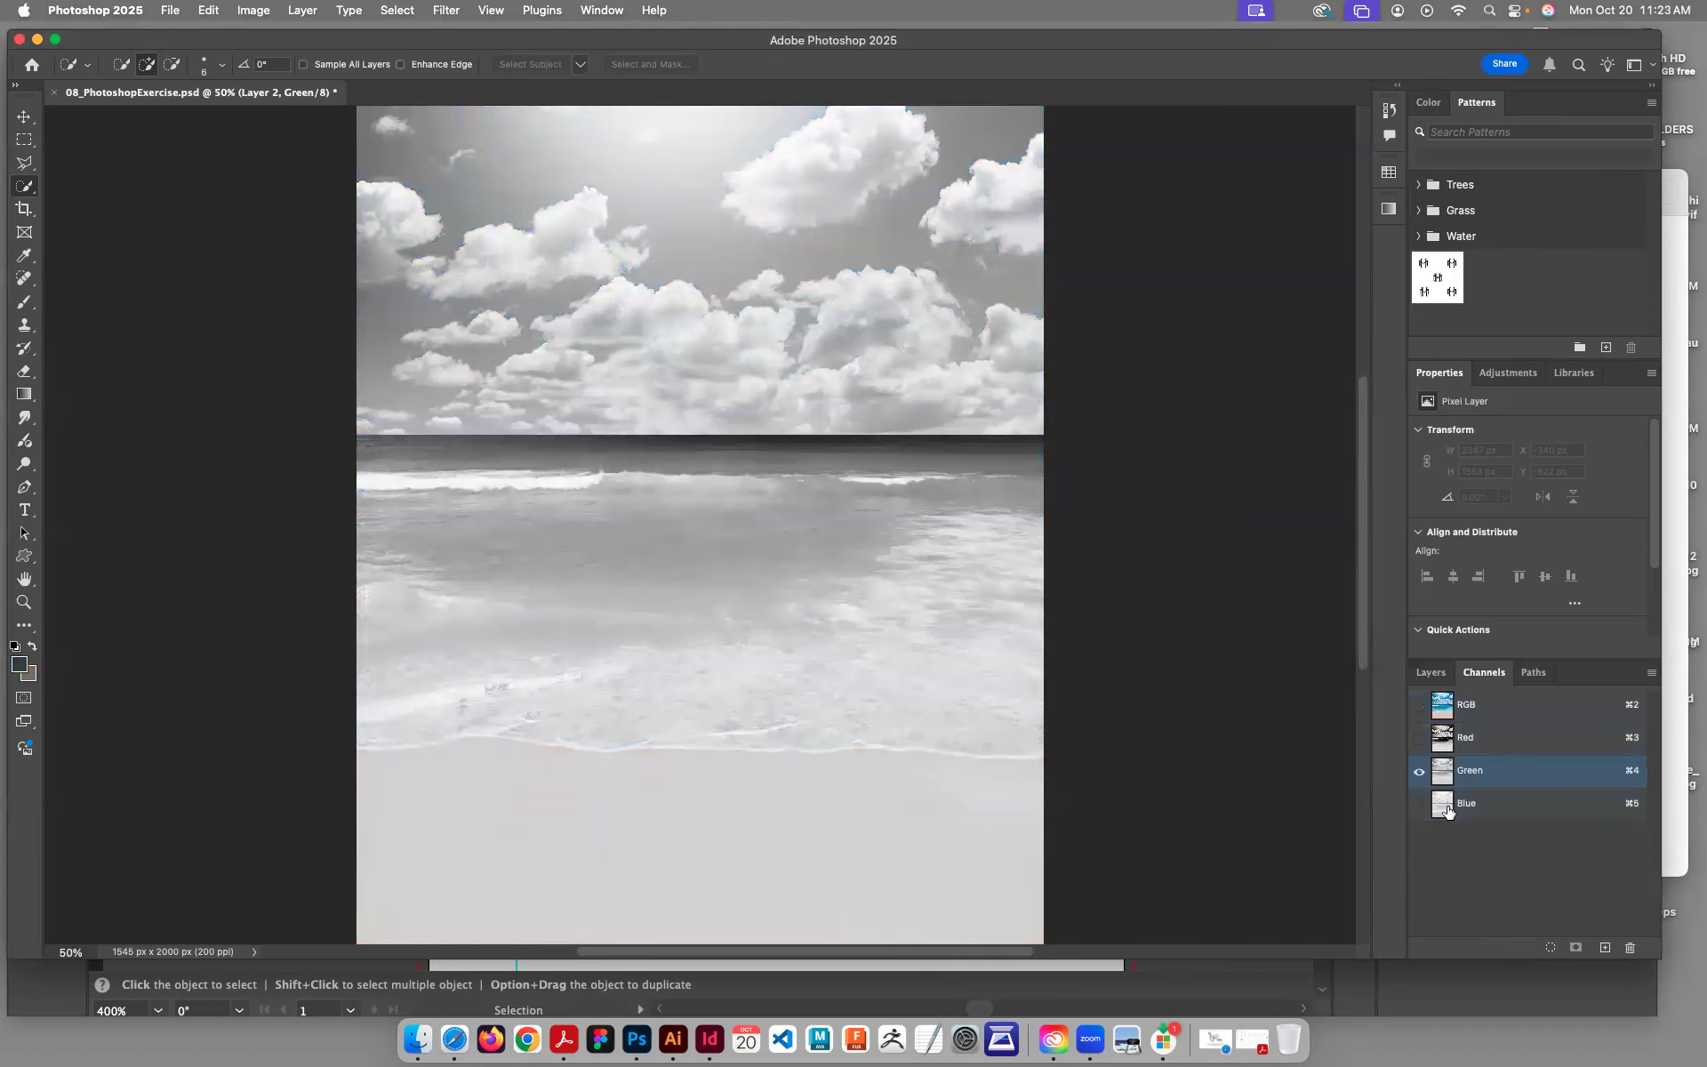
Step: View the Blue channel on its own and restore the full RGB composite
click(1447, 806)
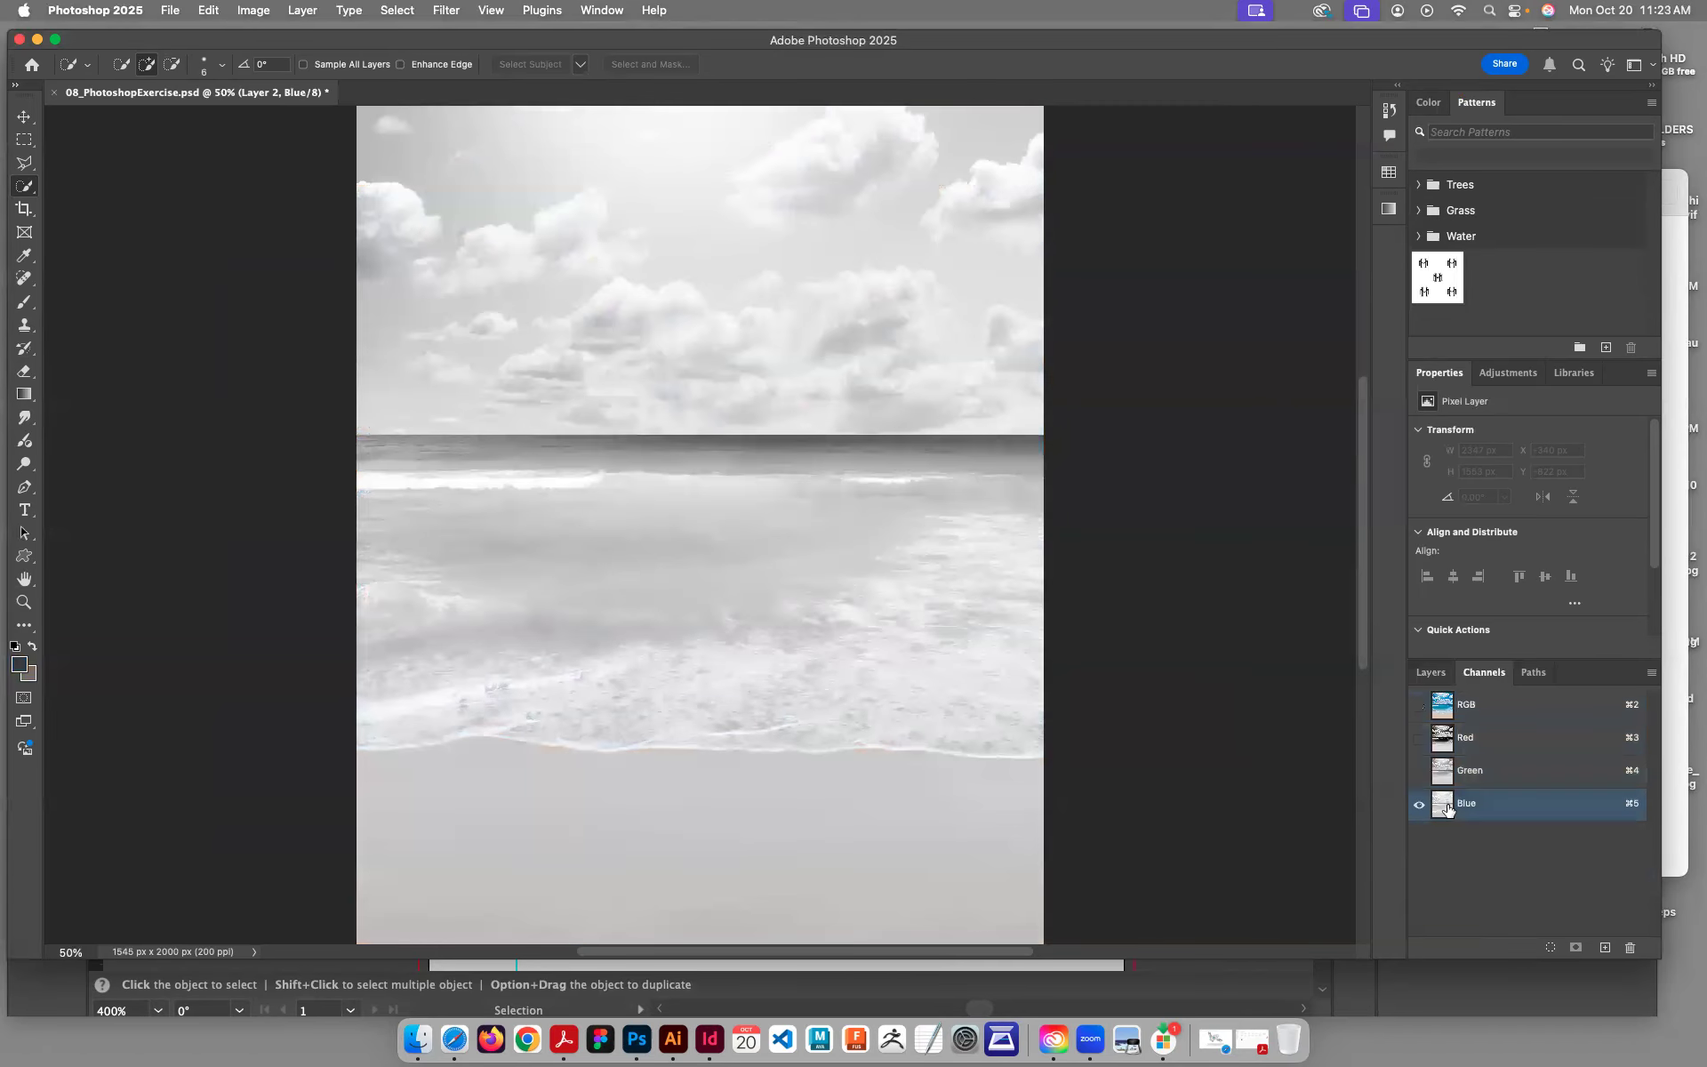
click(1419, 707)
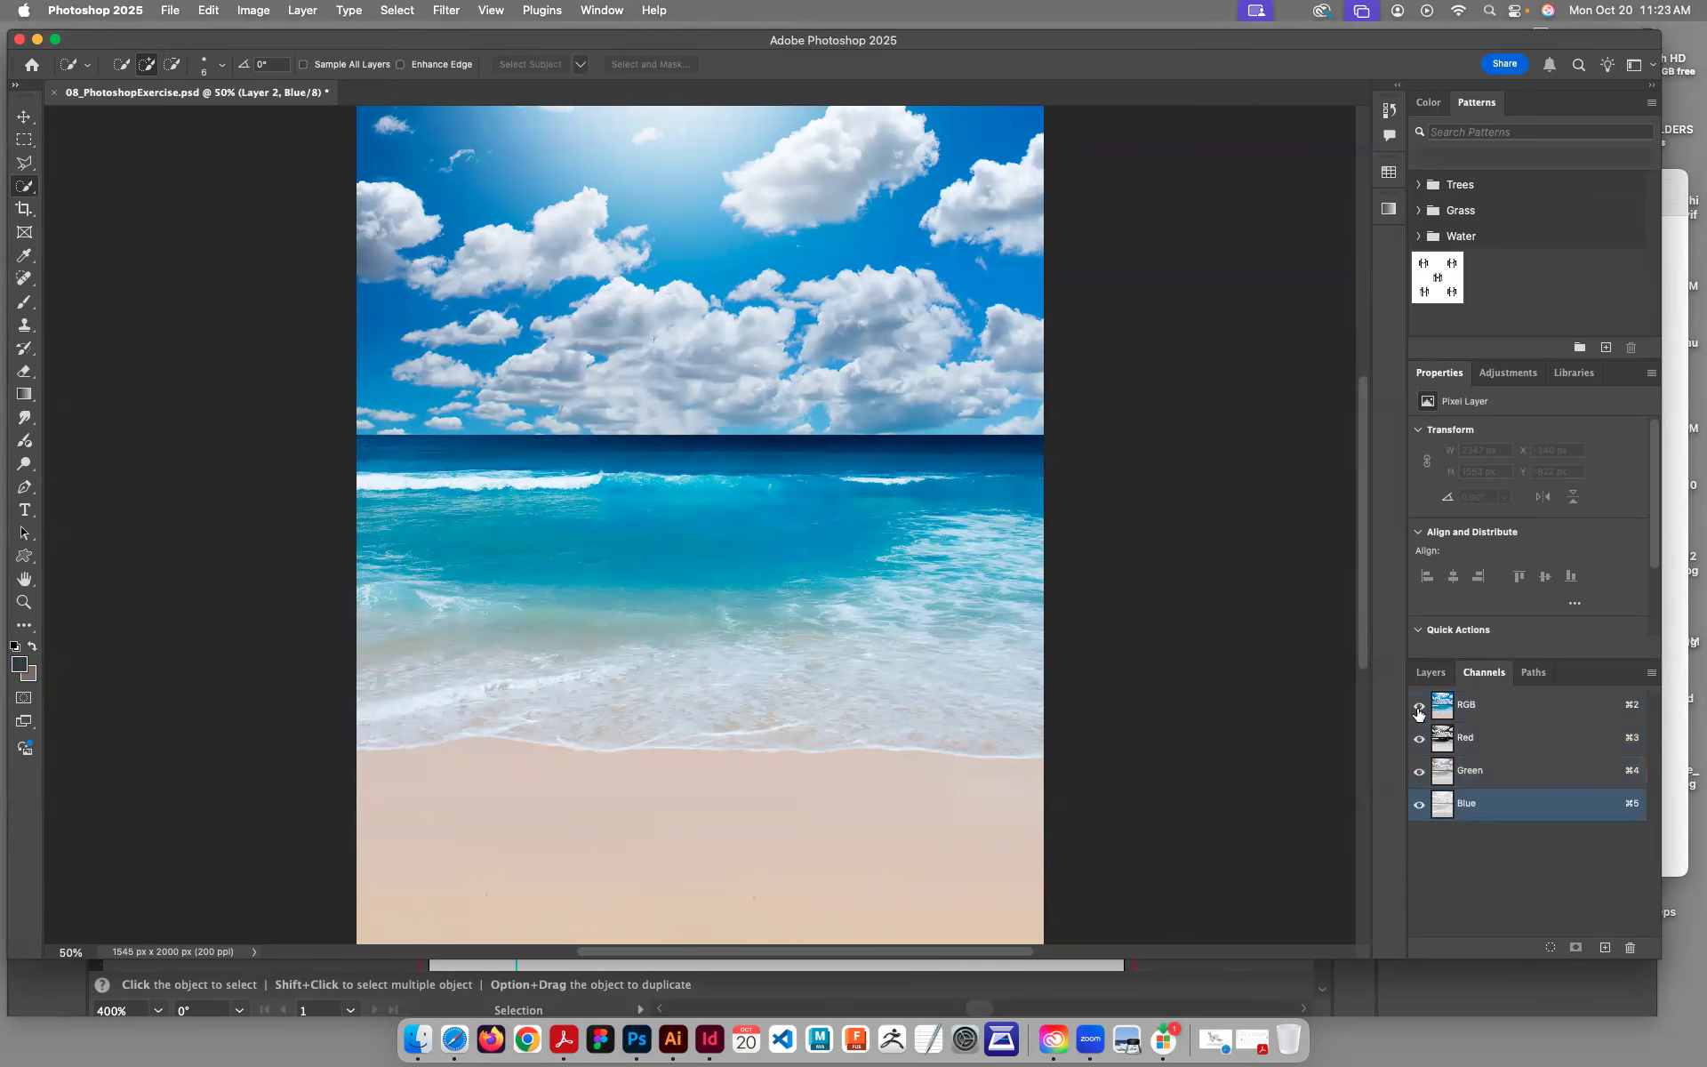
Step: Convert the beach image to CMYK Color mode, flattening its layers
click(255, 11)
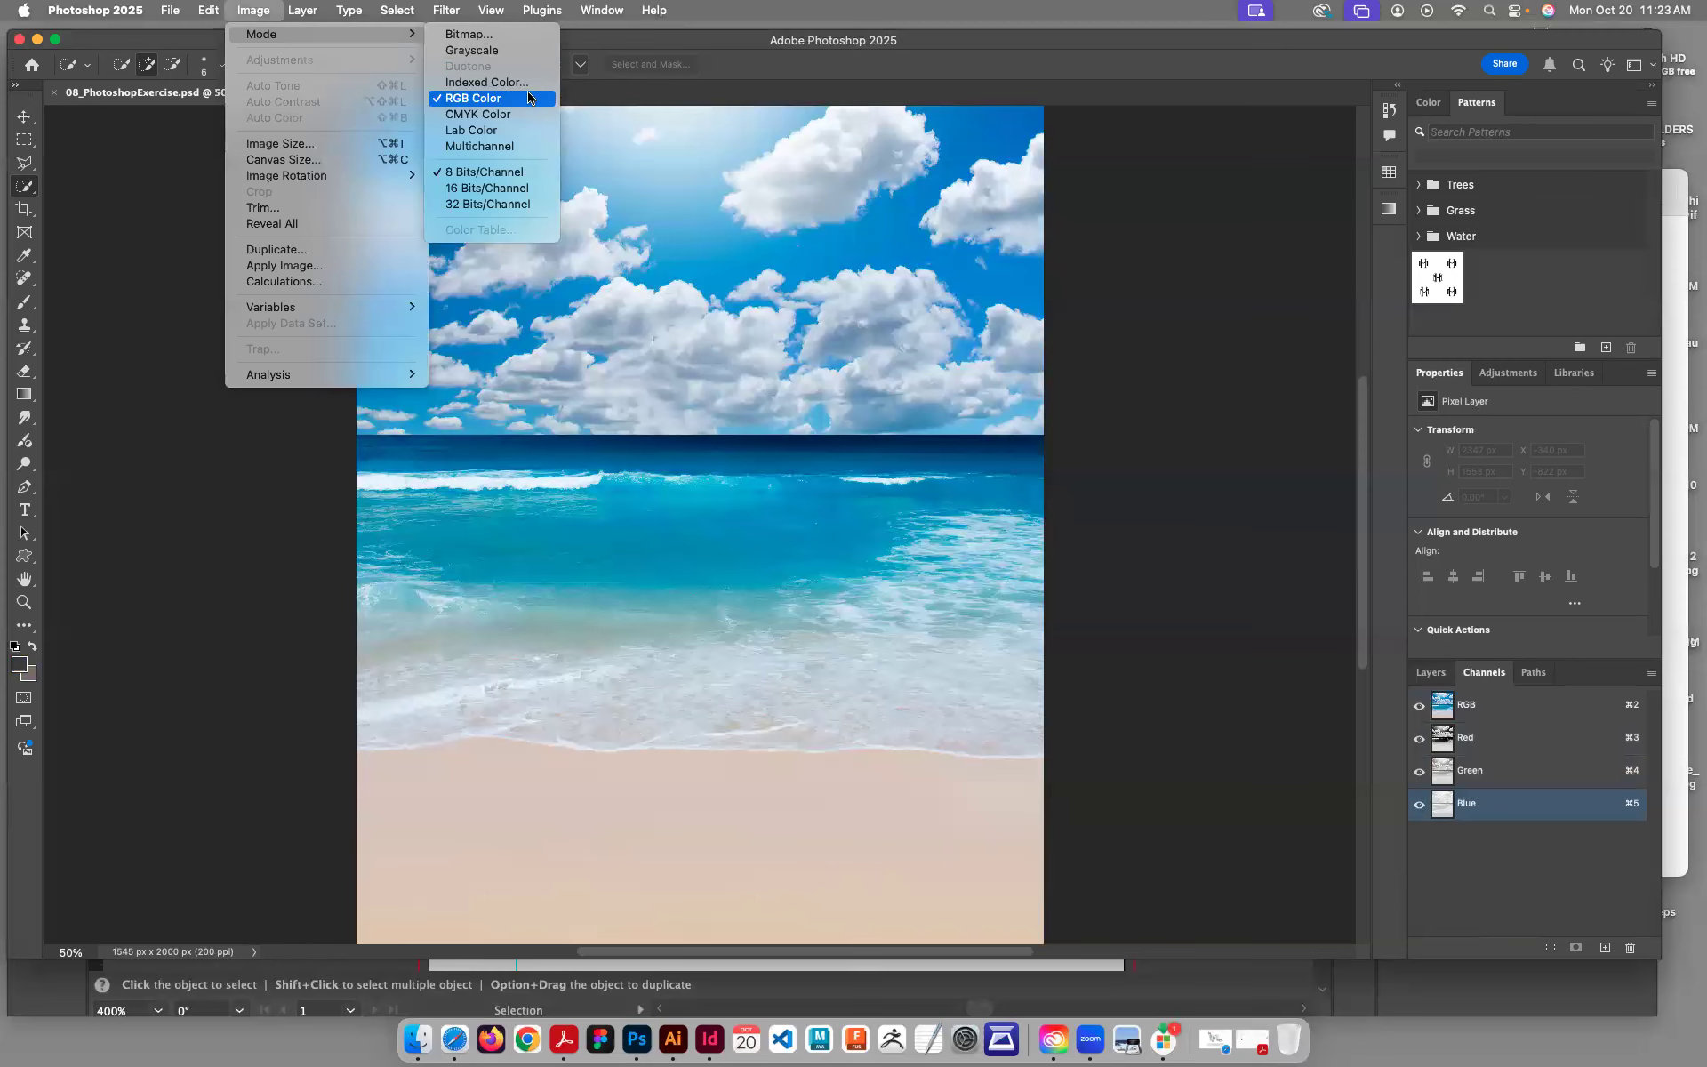
click(845, 211)
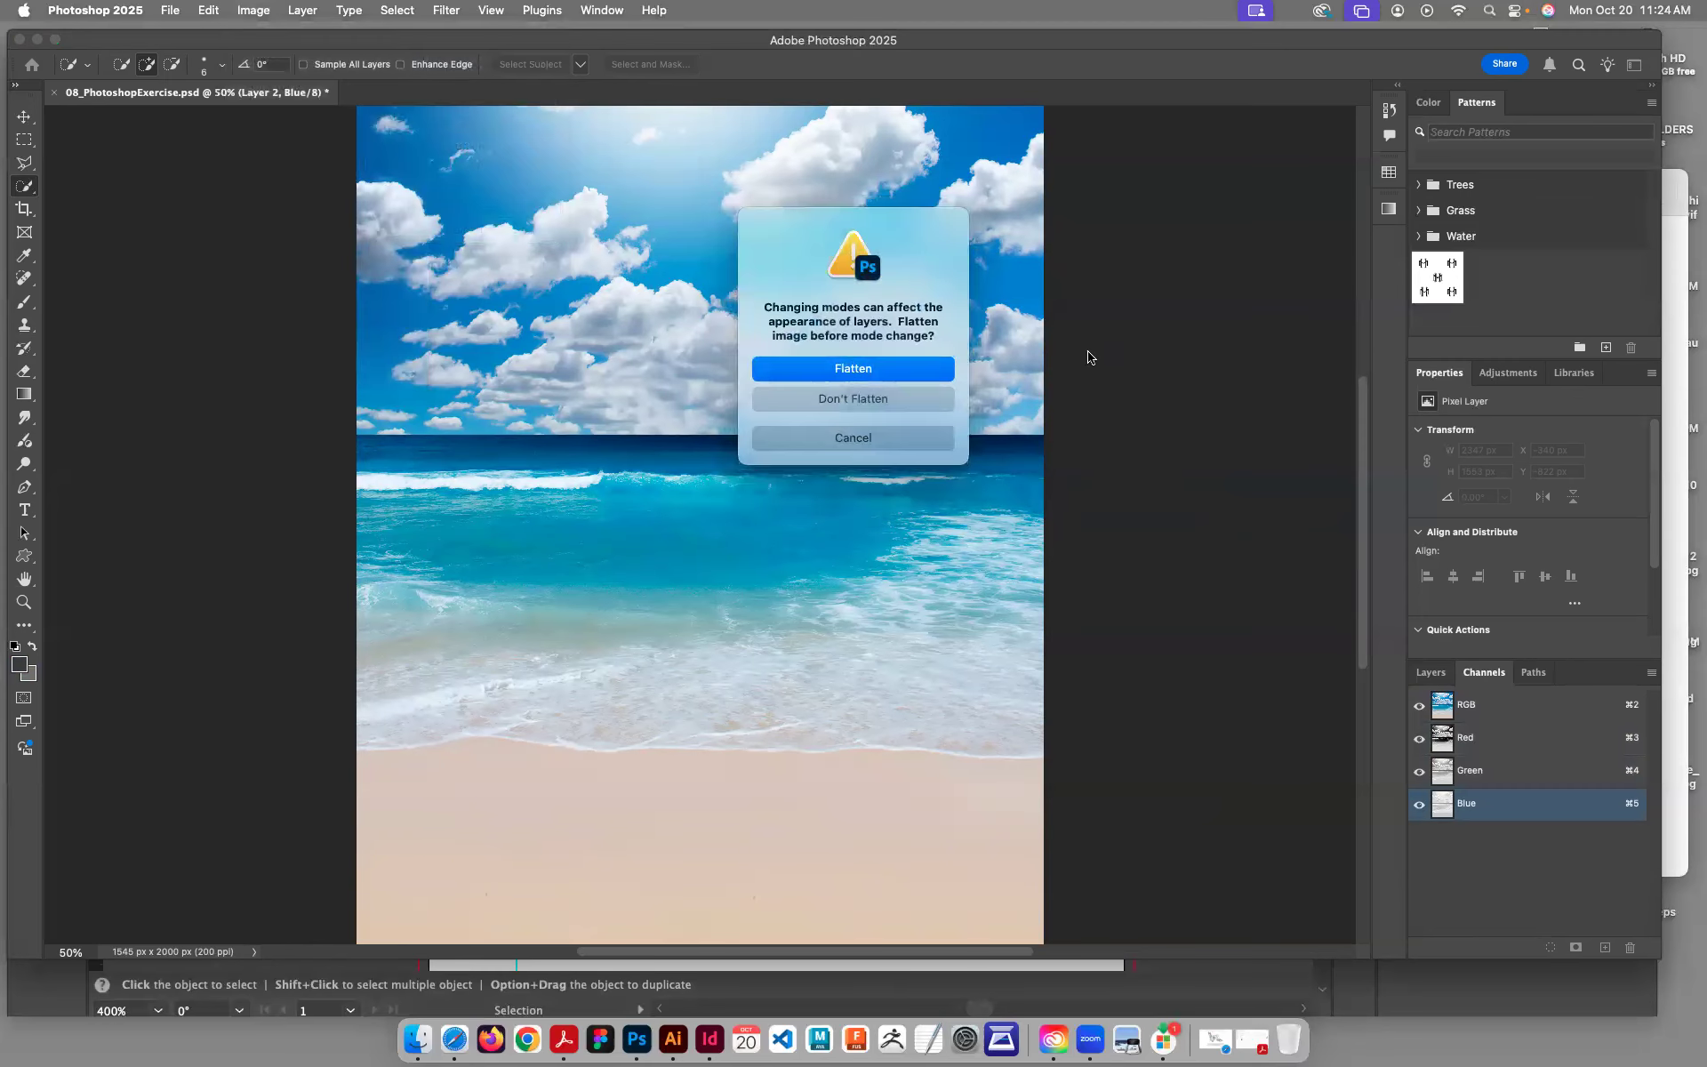
click(905, 377)
click(868, 418)
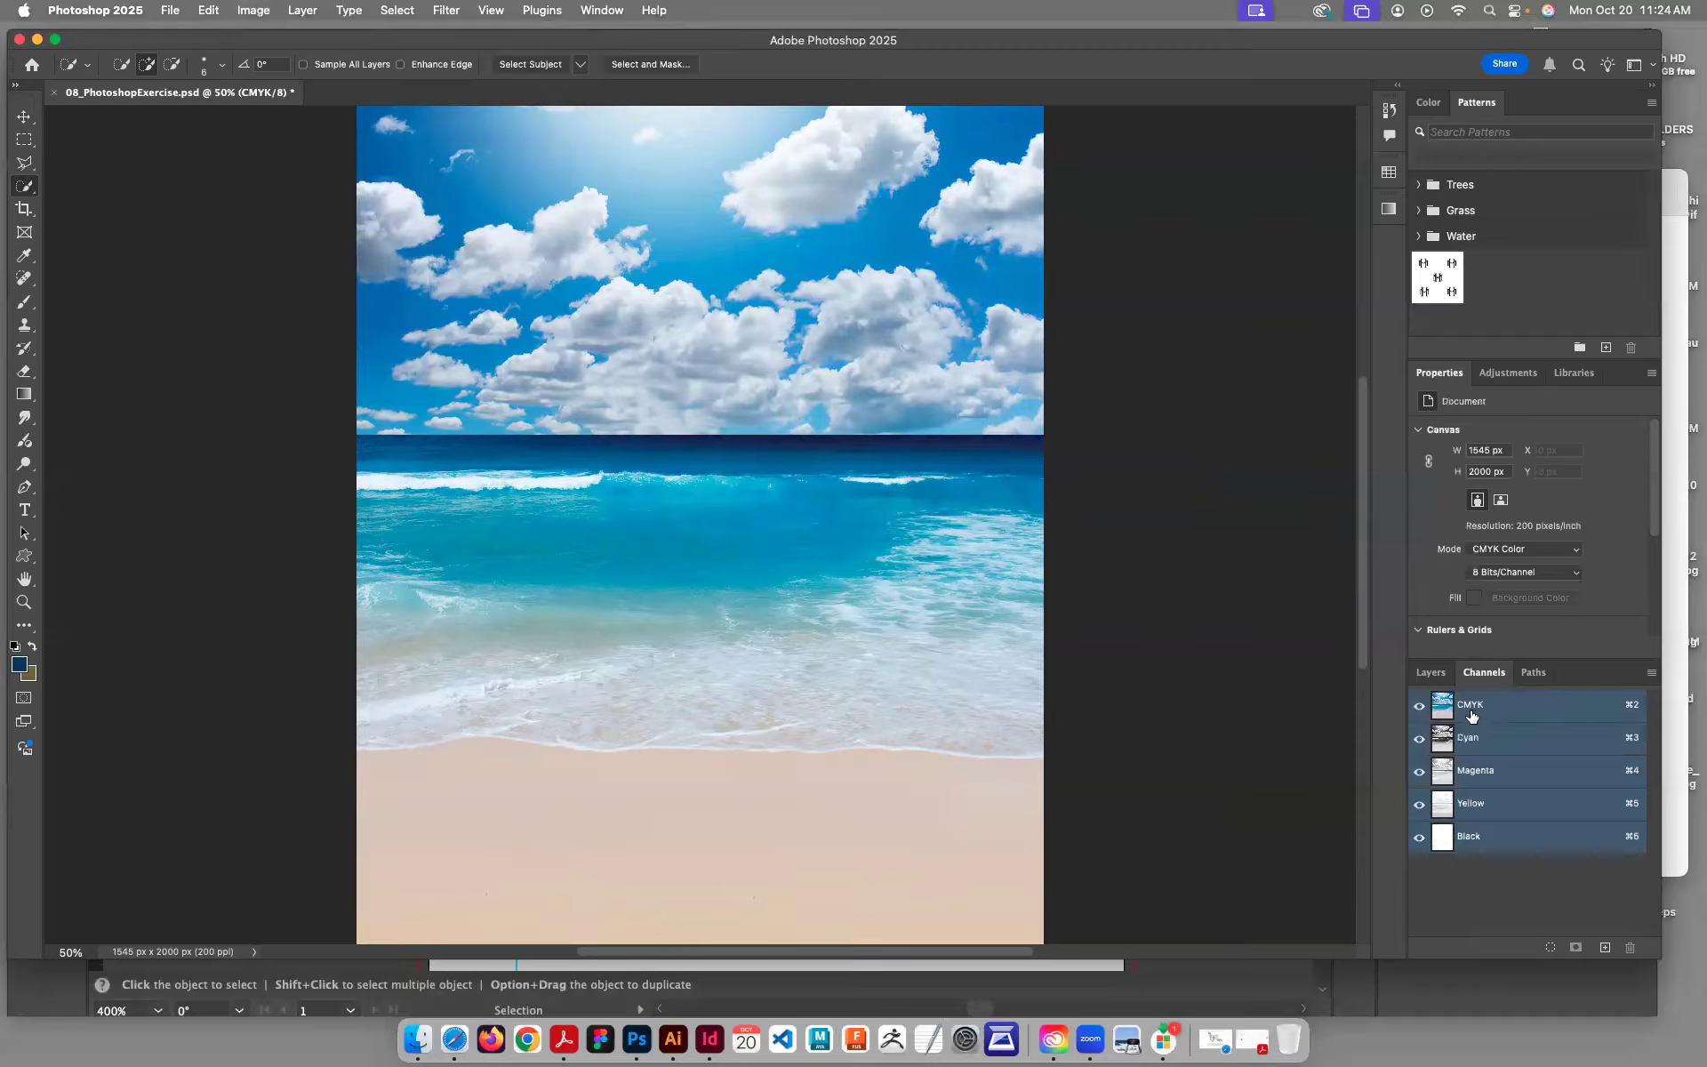
Step: Examine the Cyan, Magenta and Yellow channels alone and in combinations, and restore the full CMYK composite
click(1435, 735)
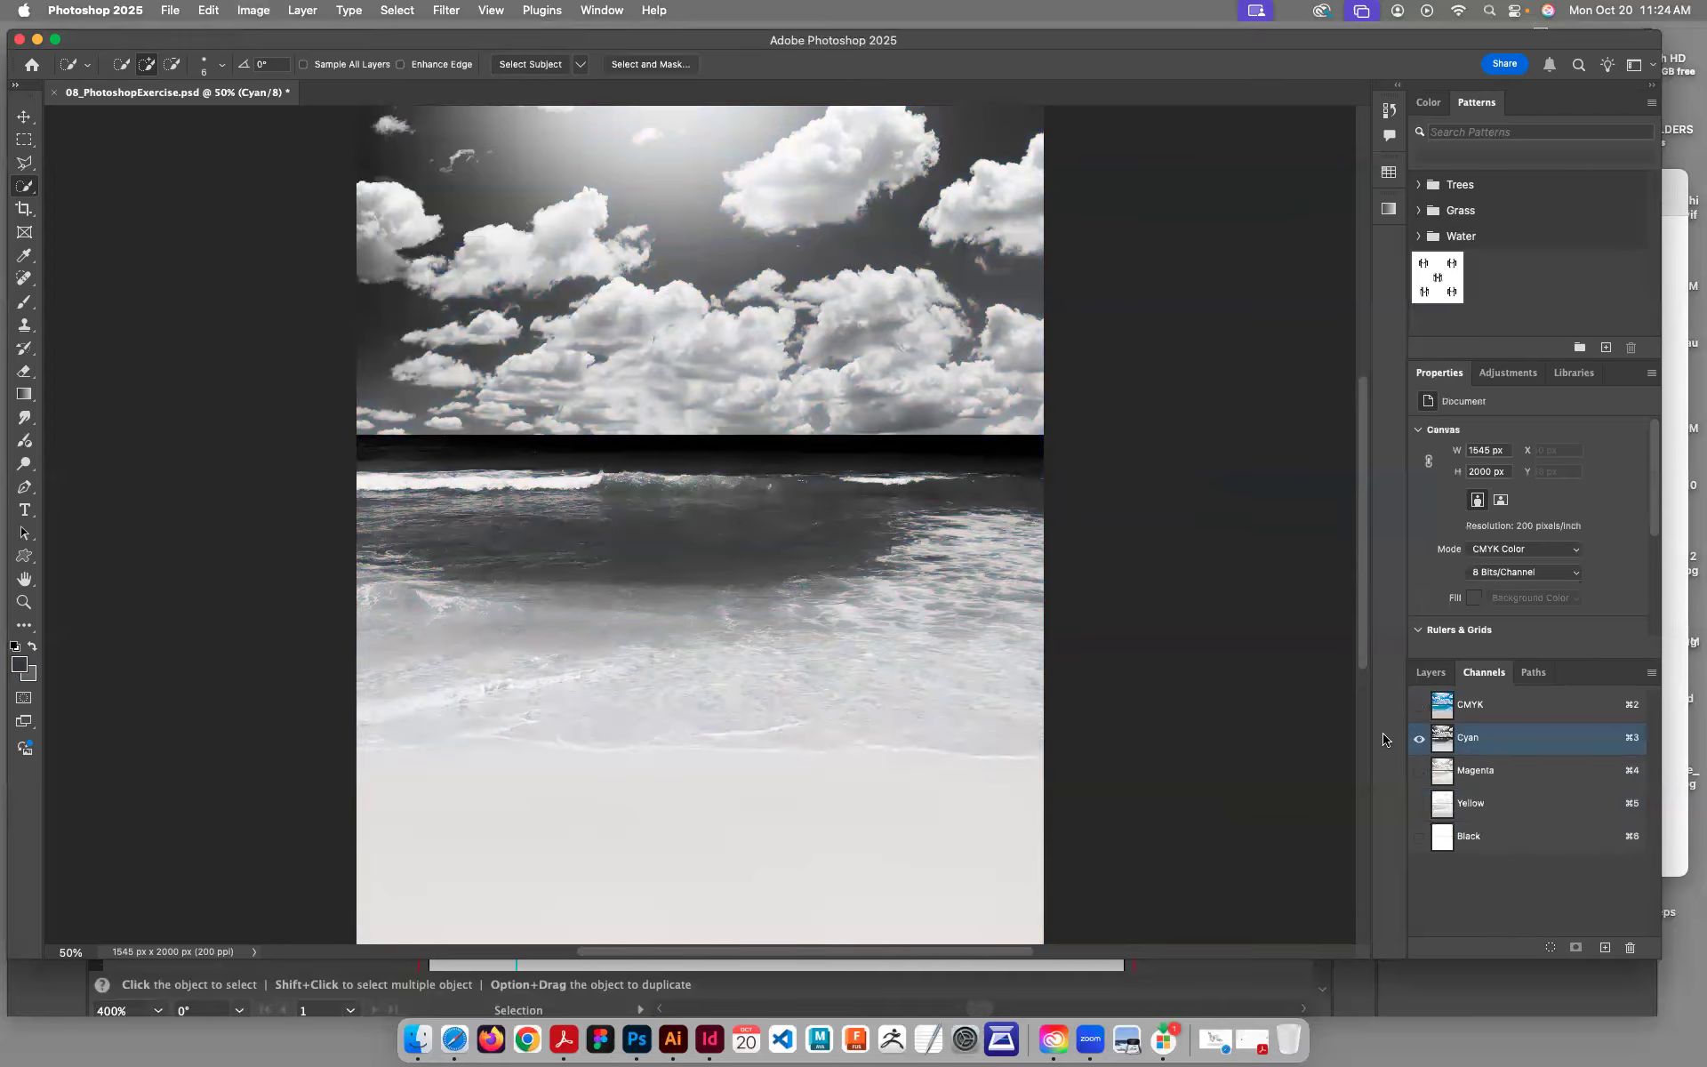
click(1418, 770)
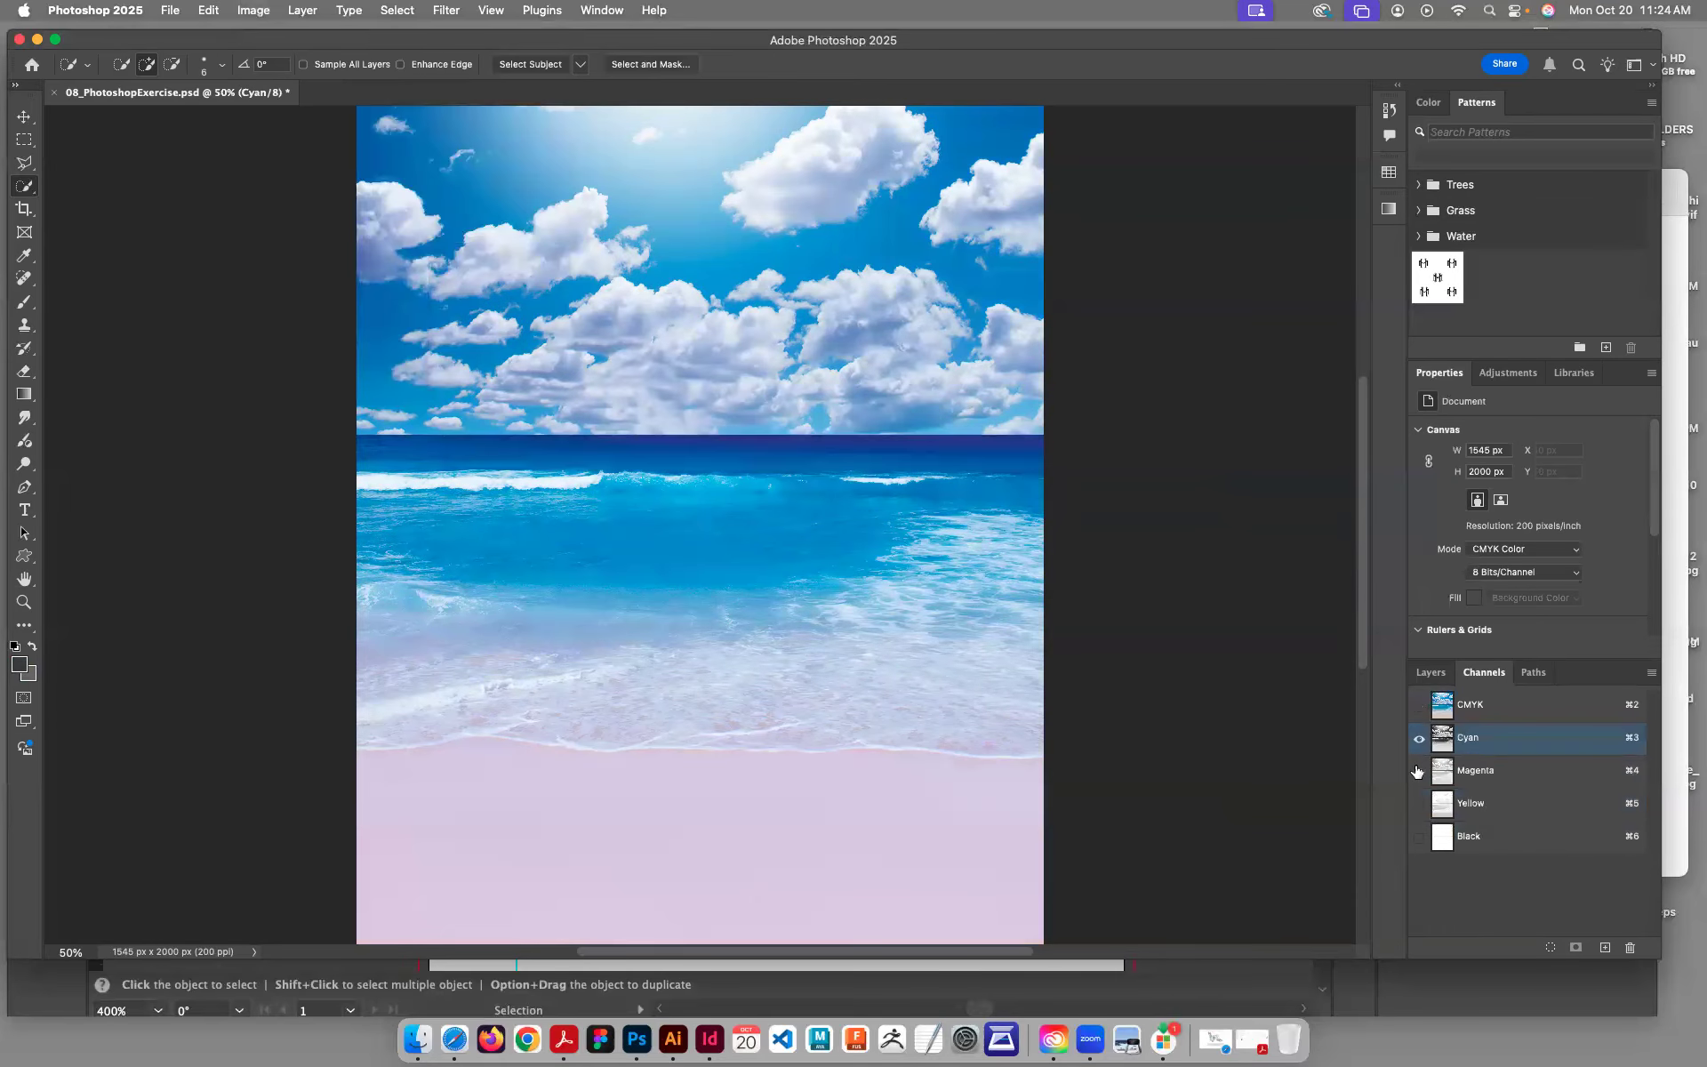
click(1420, 741)
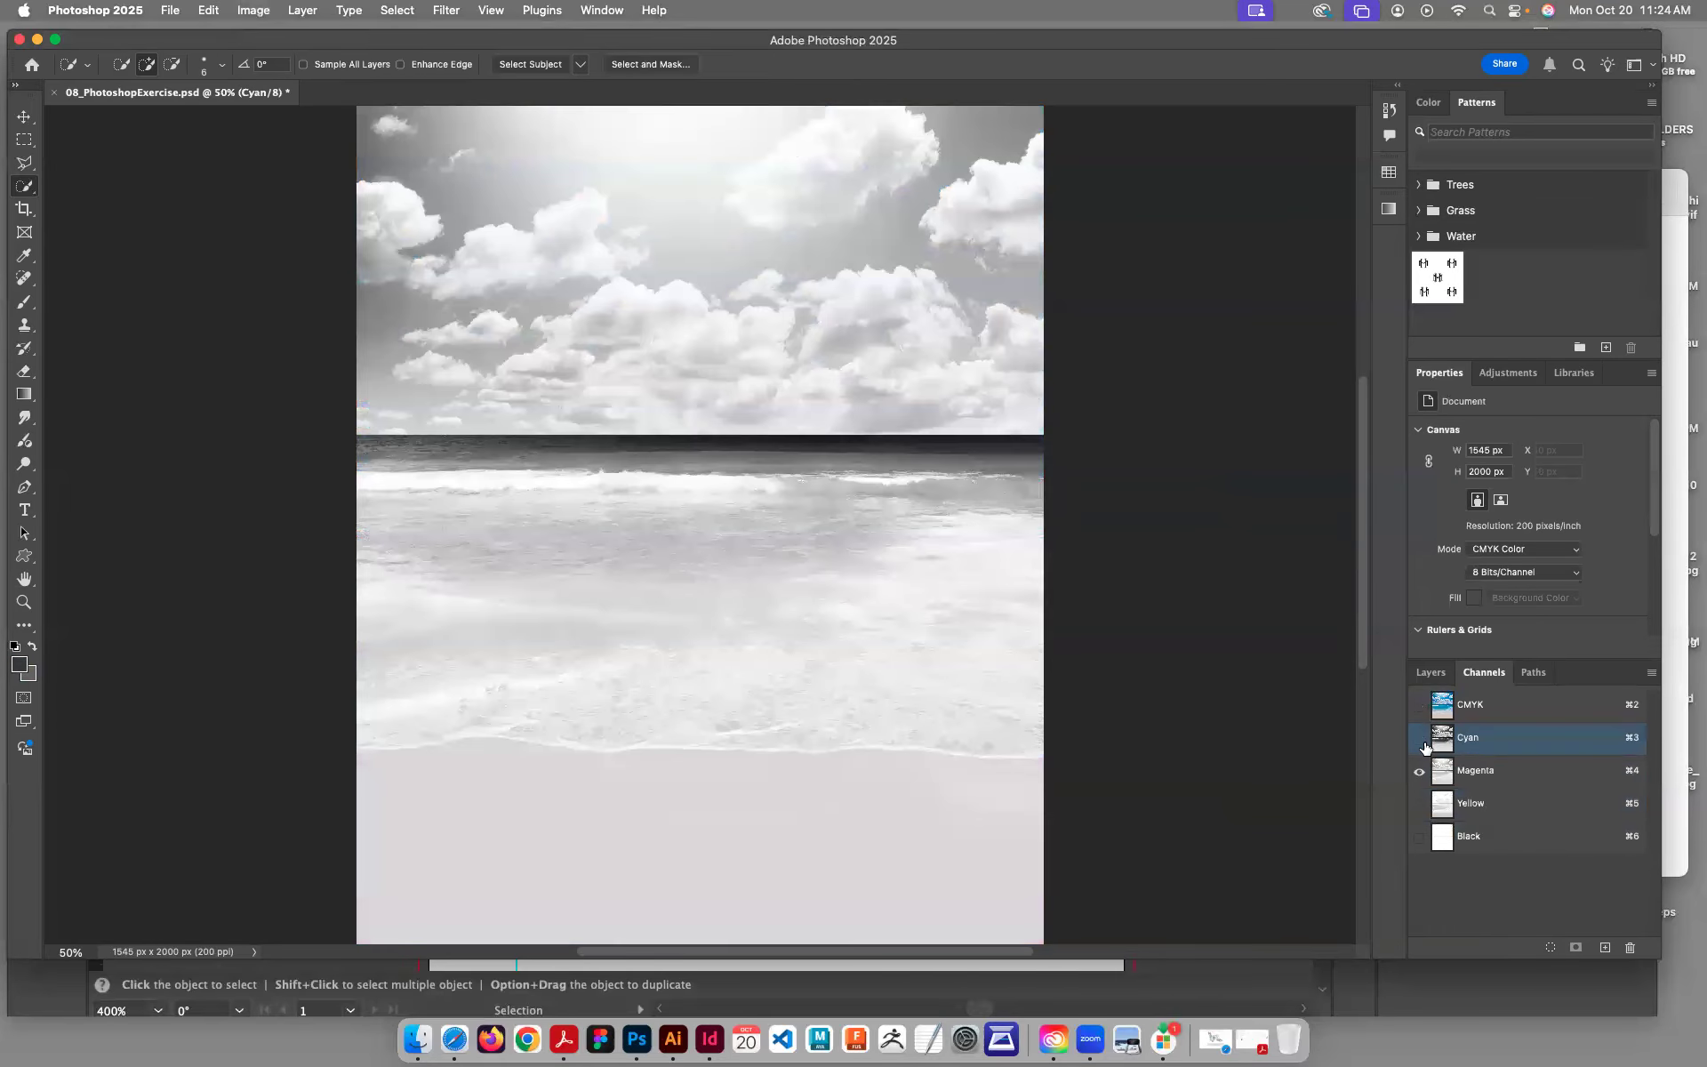
click(1419, 740)
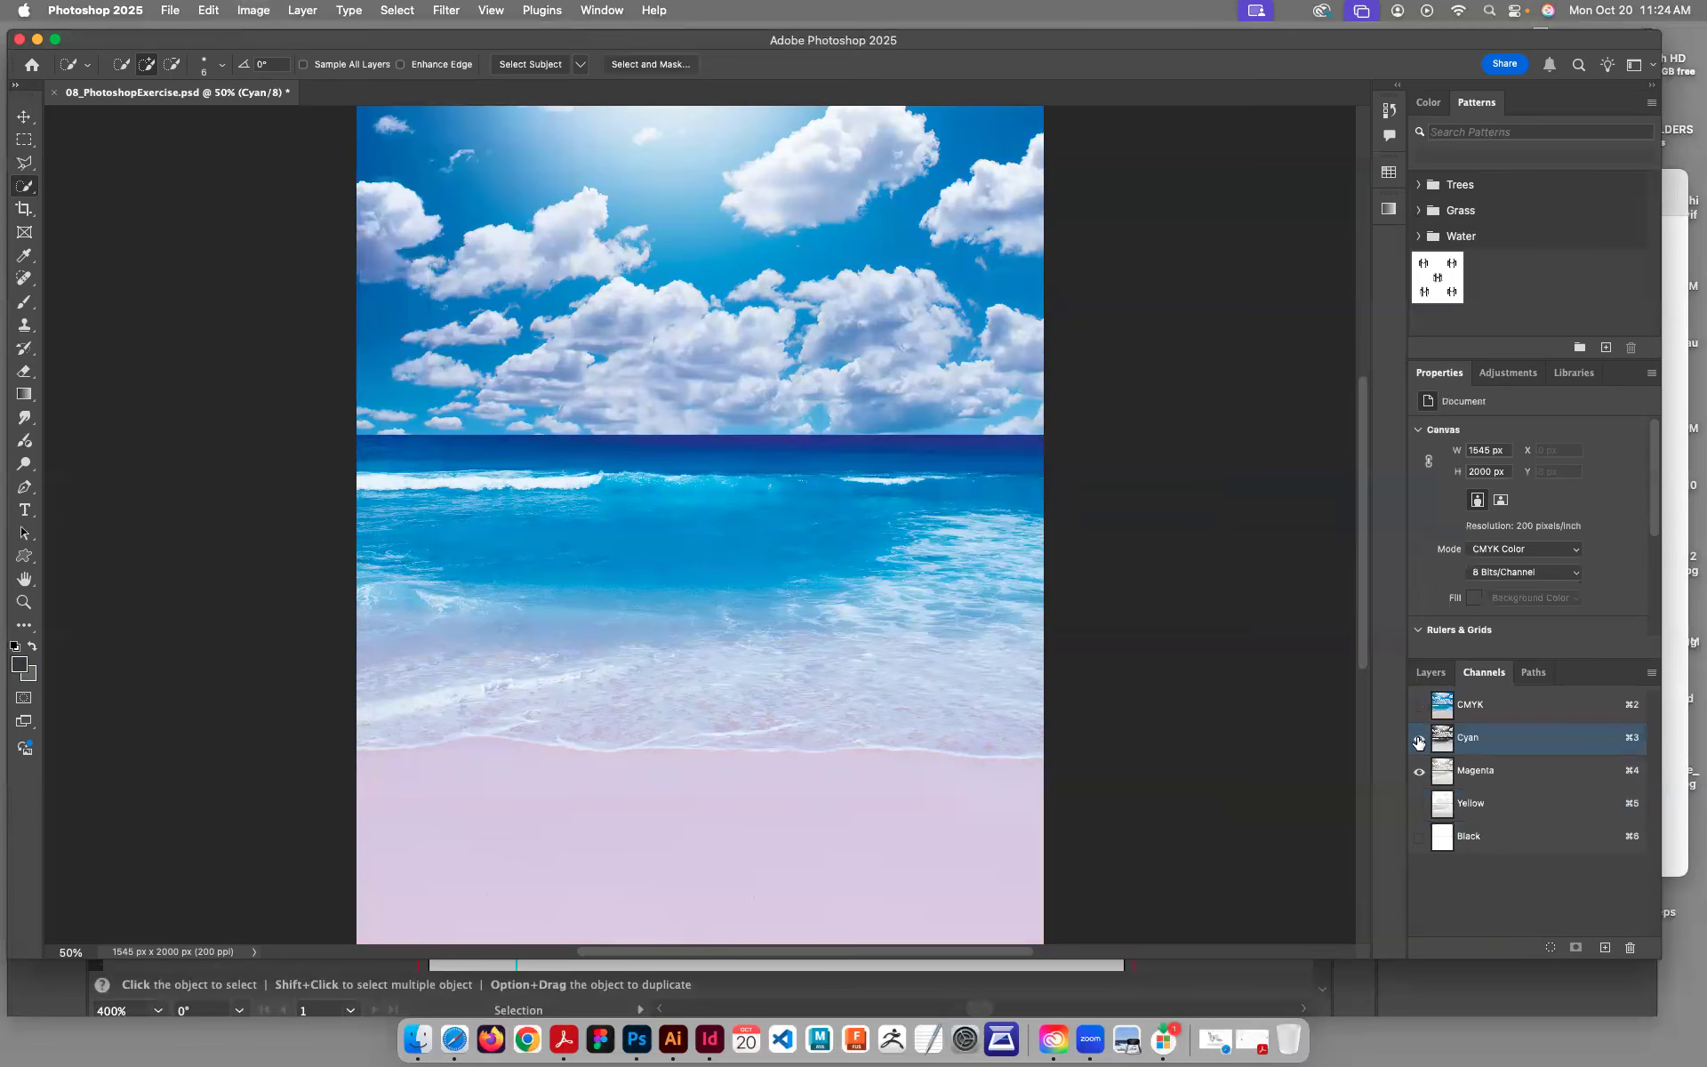
click(1418, 741)
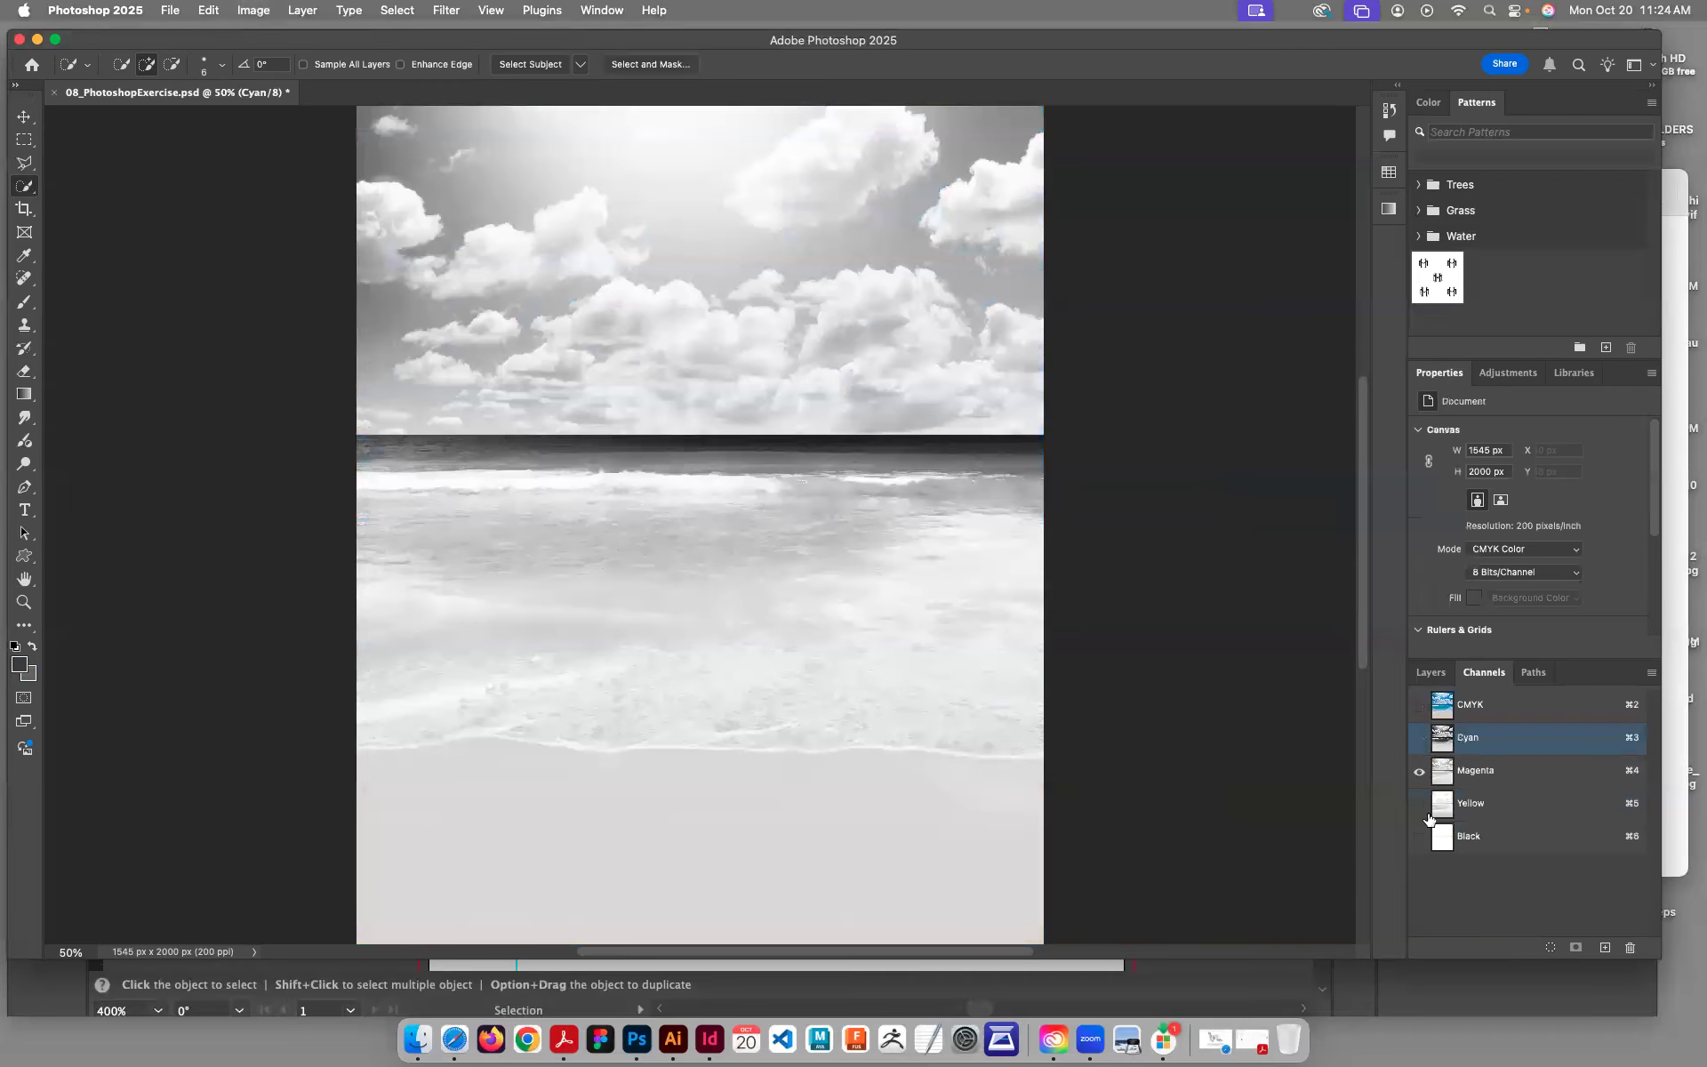
click(1420, 805)
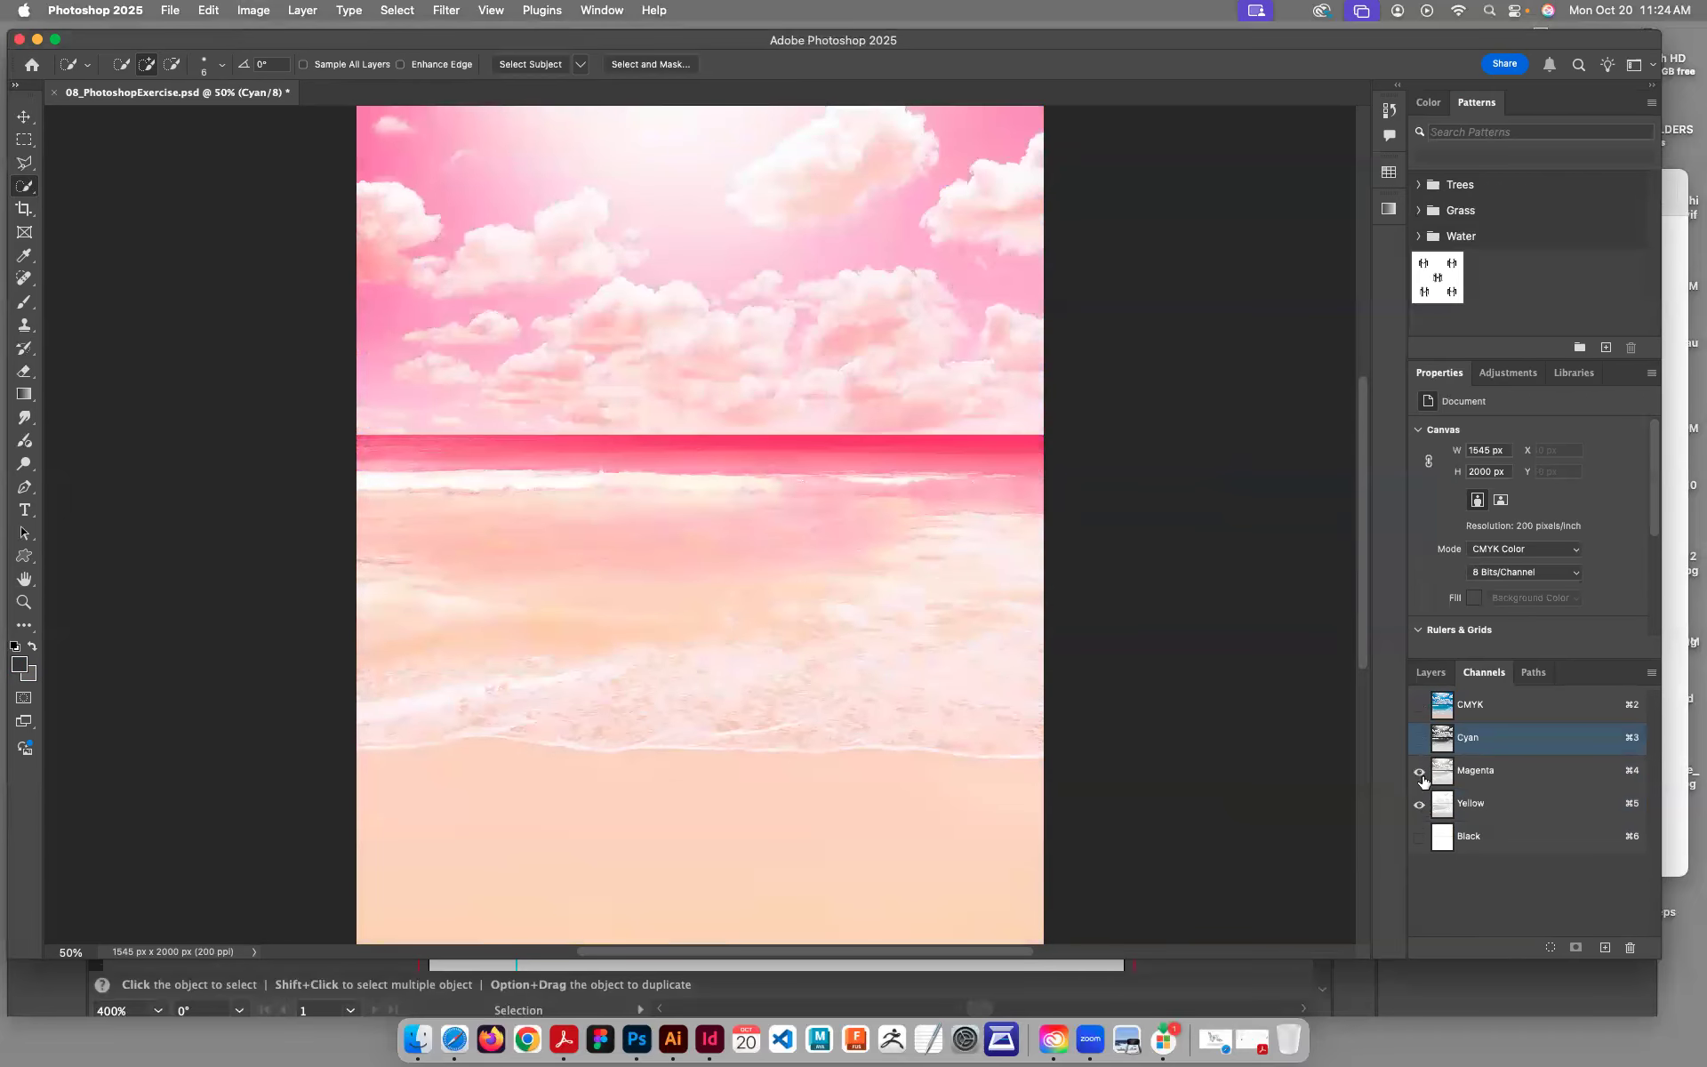
click(1420, 772)
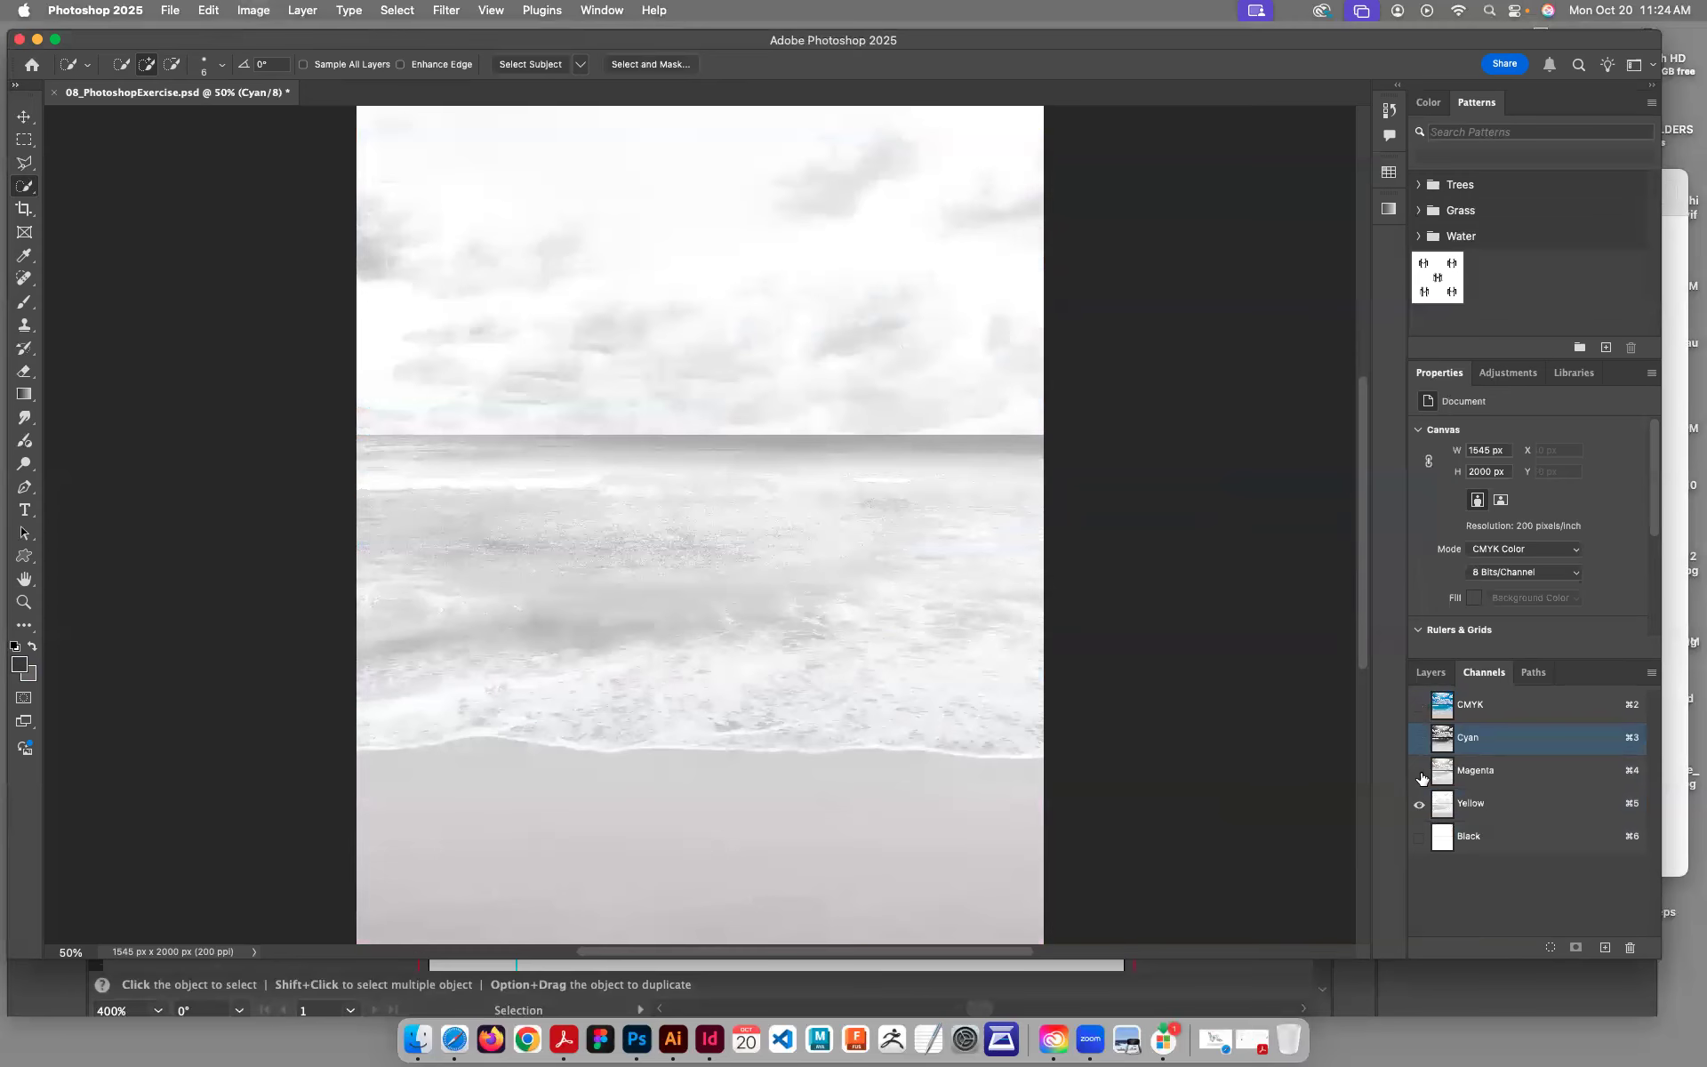
click(1419, 772)
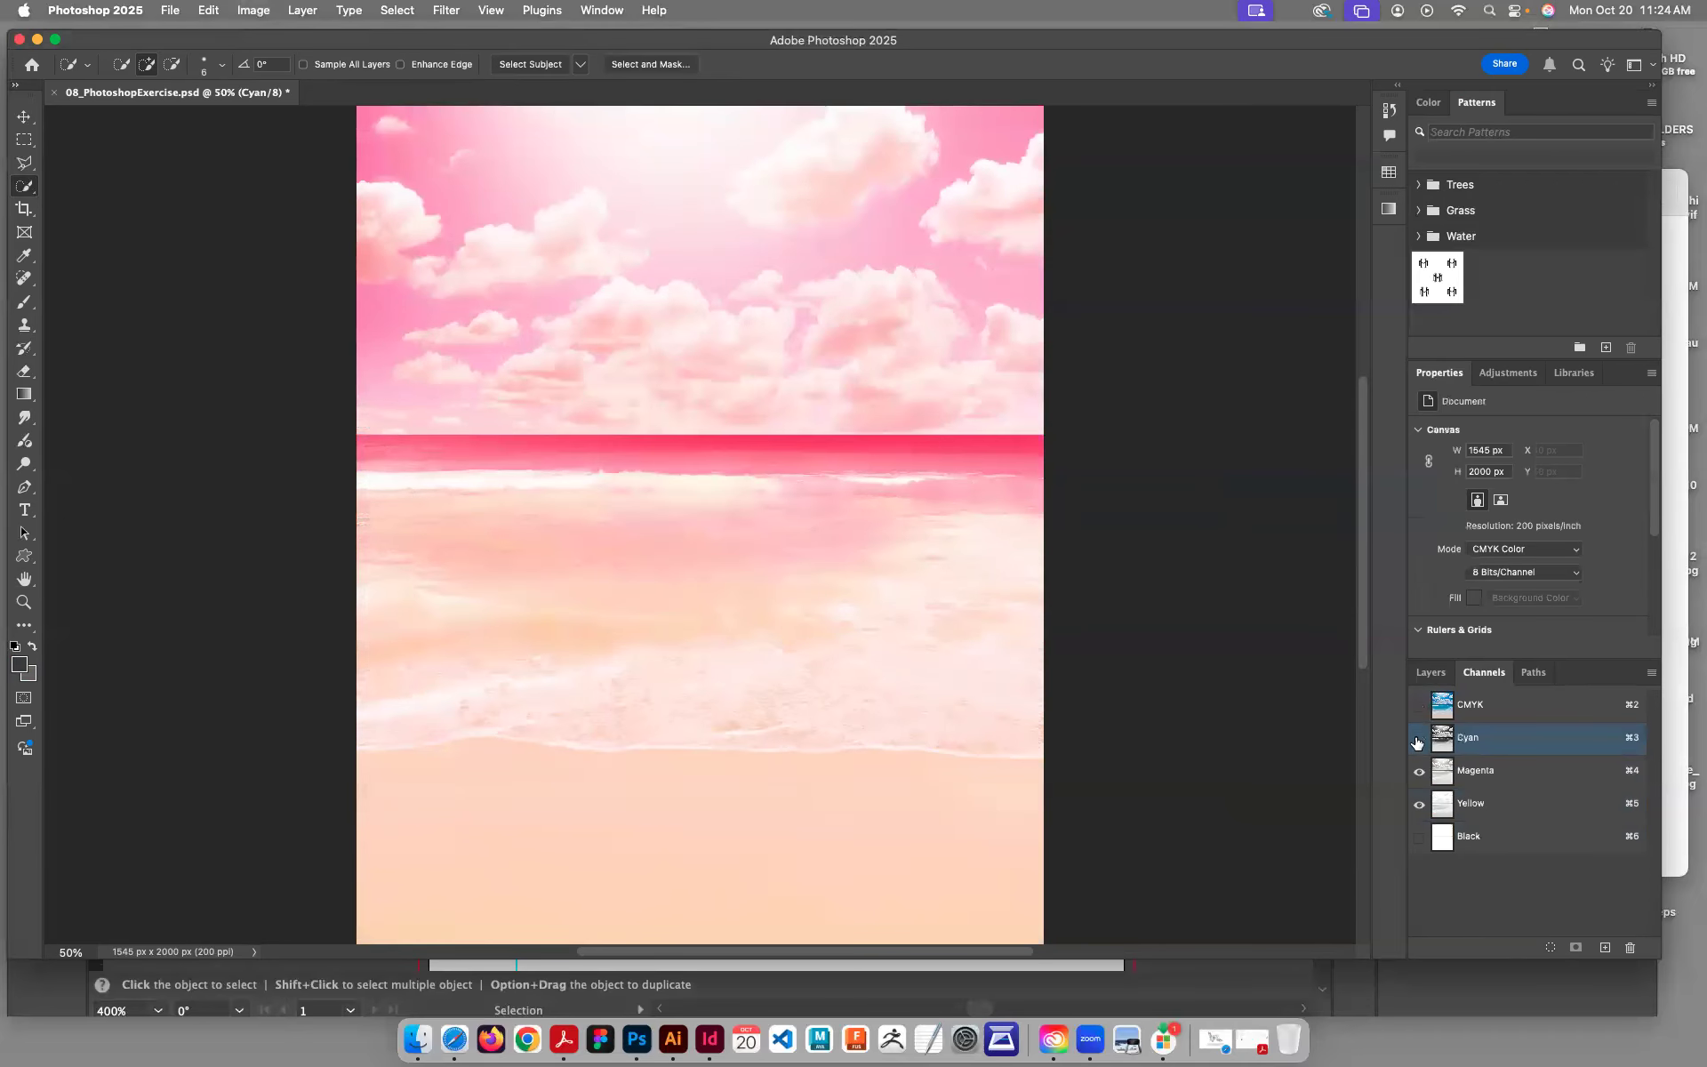
click(1420, 739)
click(1420, 705)
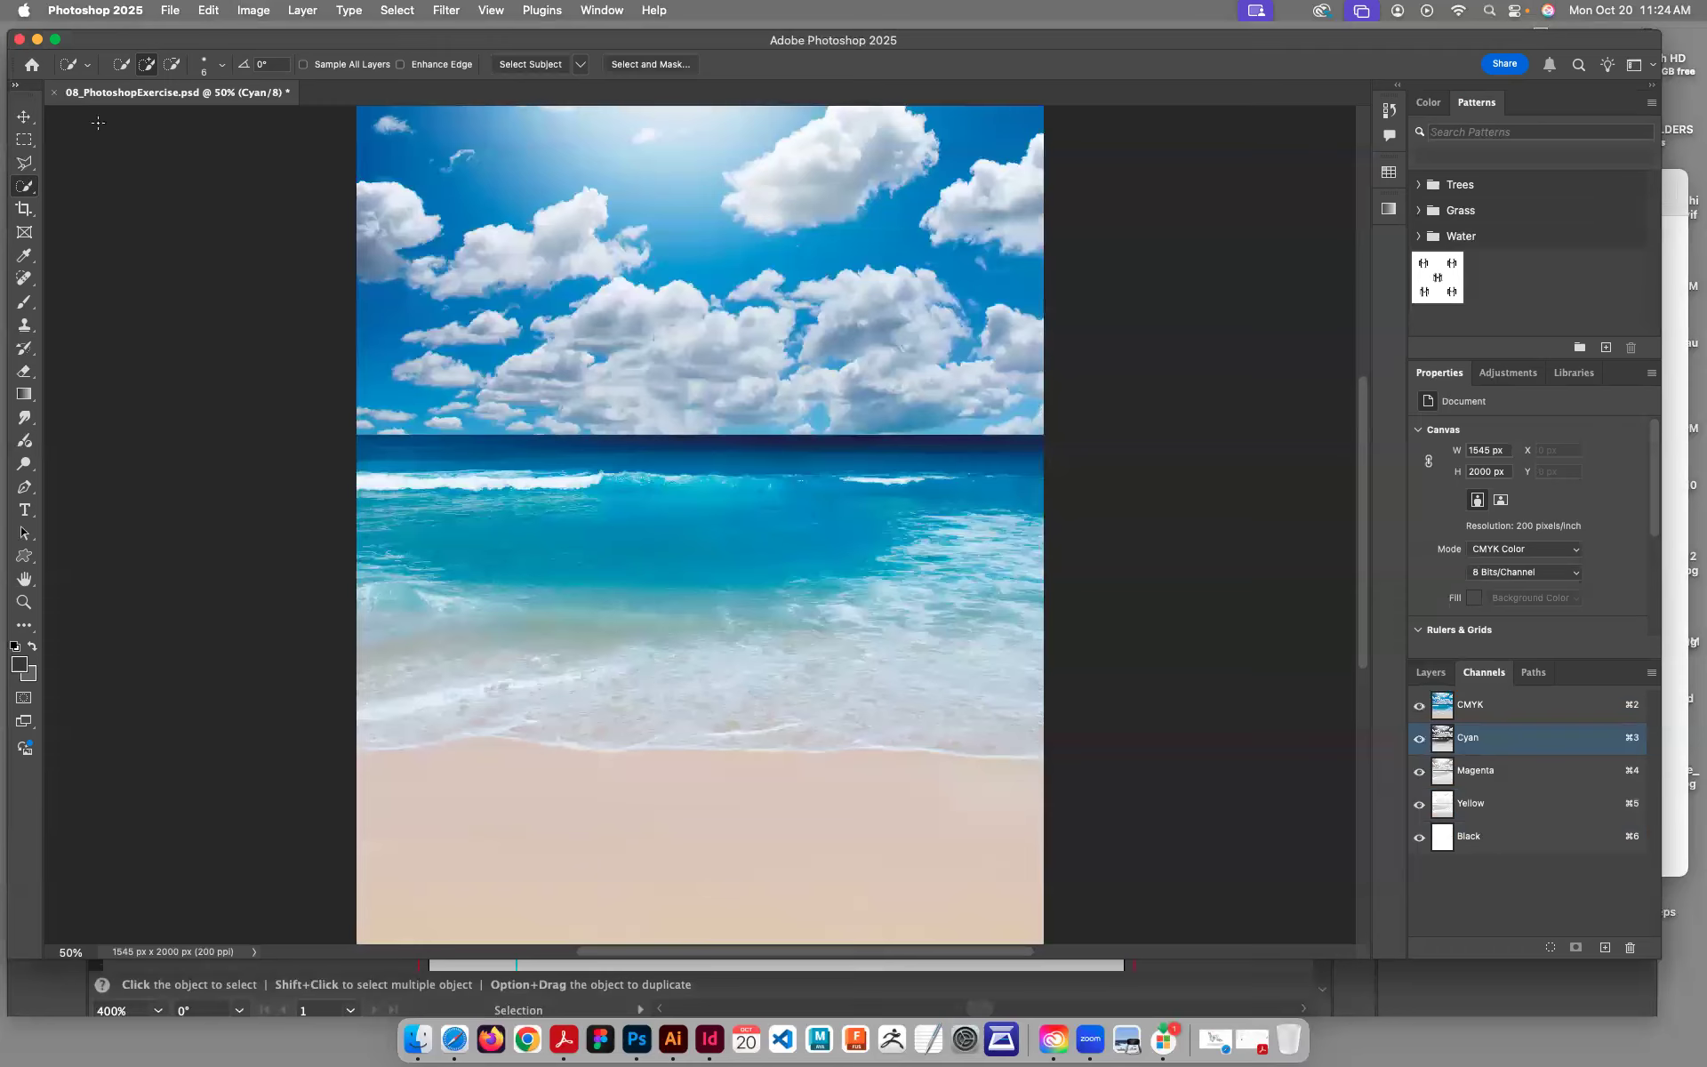
Step: Try the Color Halftone filter with a maximum radius of 8 pixels and undo it
click(414, 11)
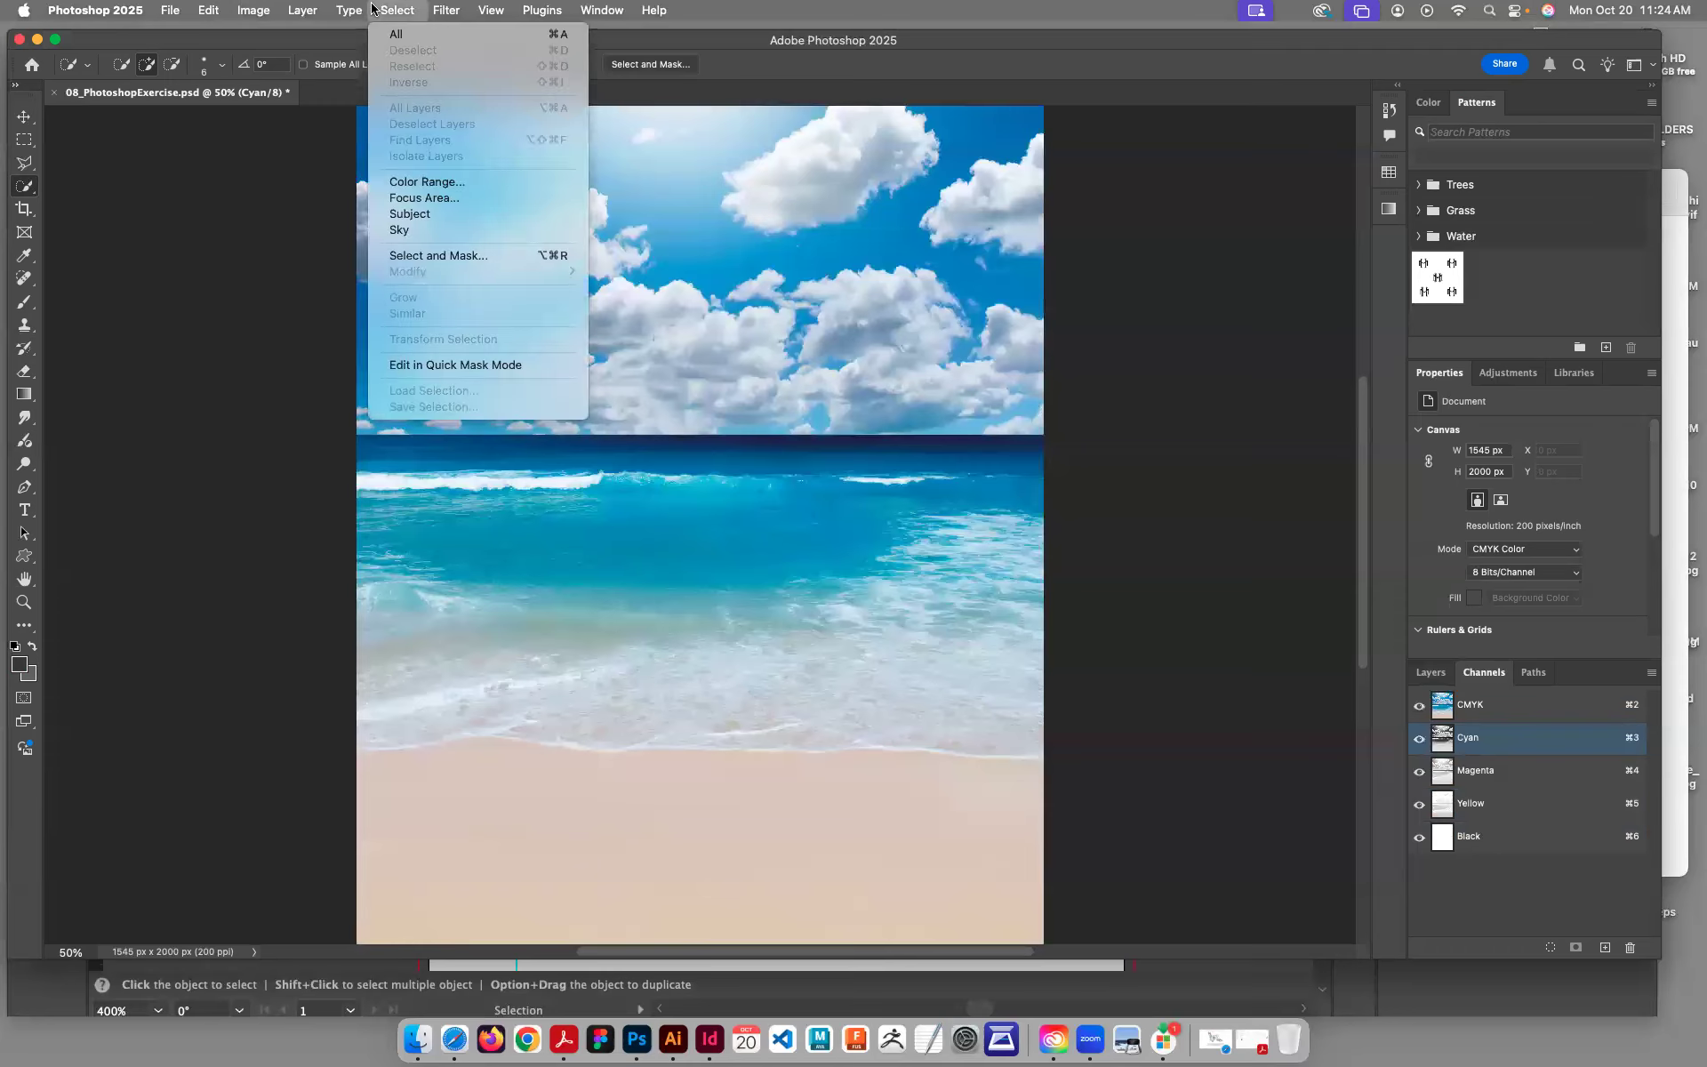
mouse_move(460, 9)
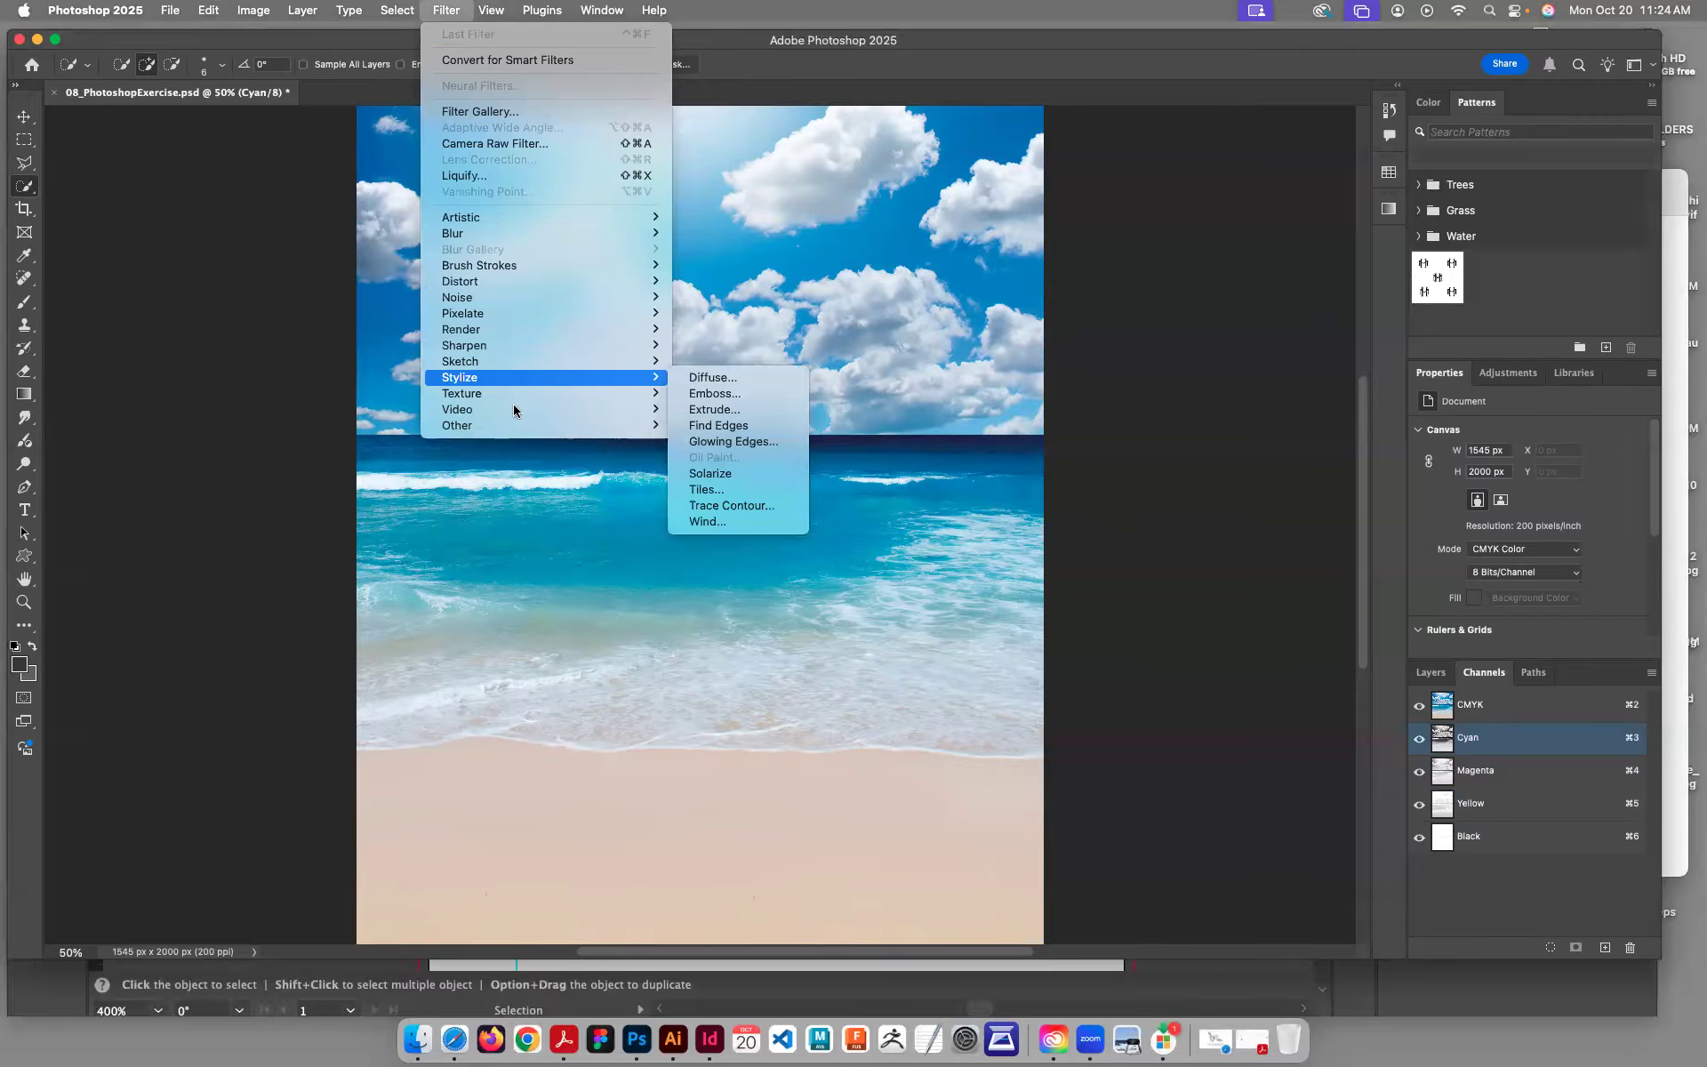
mouse_move(525, 313)
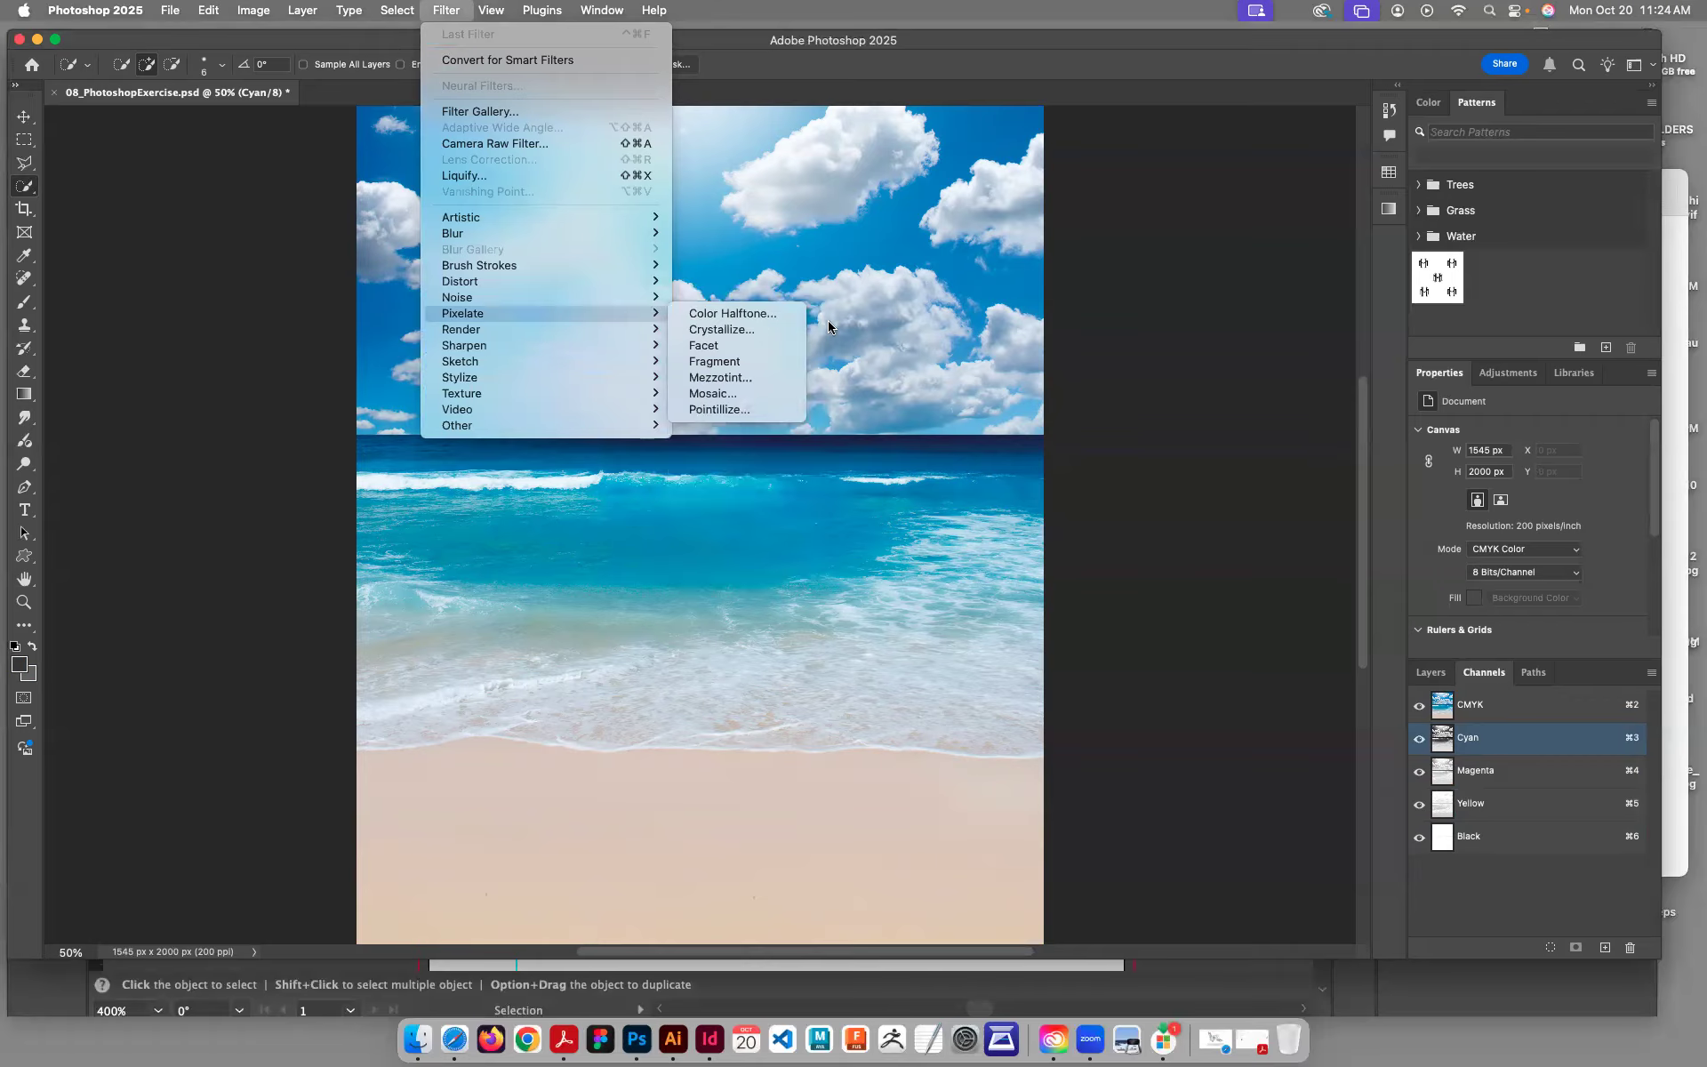
click(756, 316)
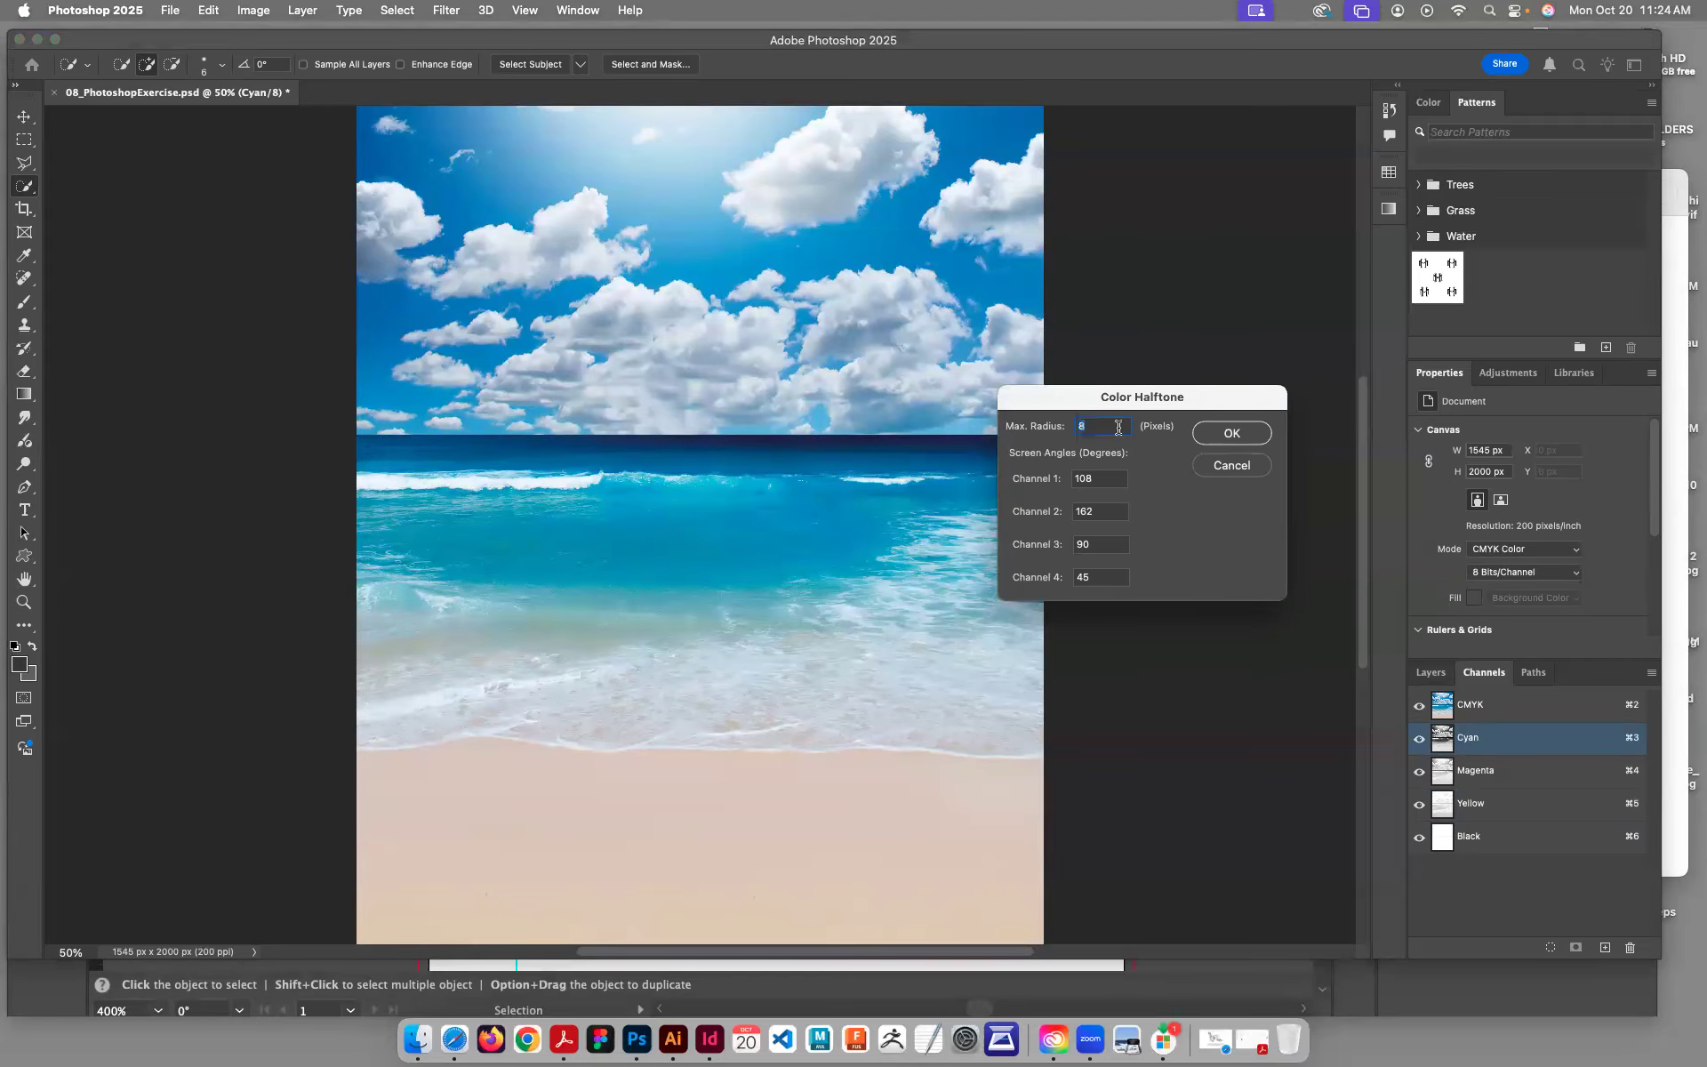
click(1248, 429)
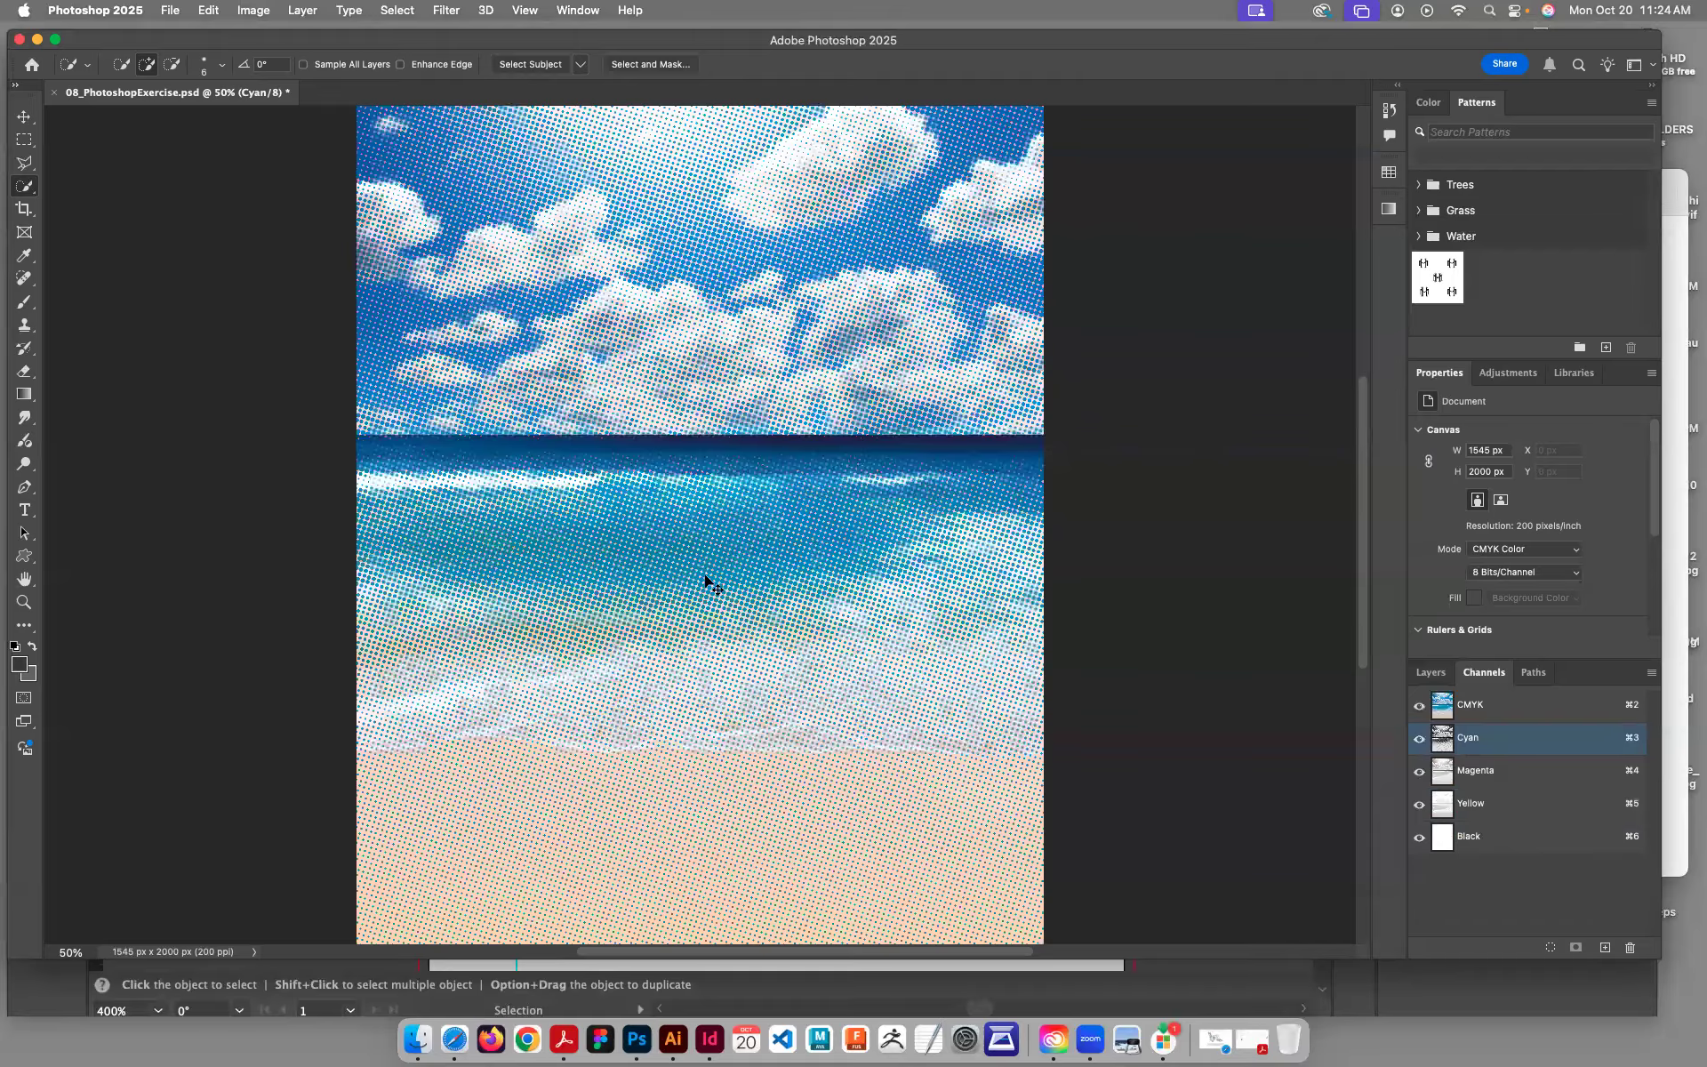
key(super+z)
Step: Apply the Color Halftone filter with a maximum radius of 4 pixels
click(447, 10)
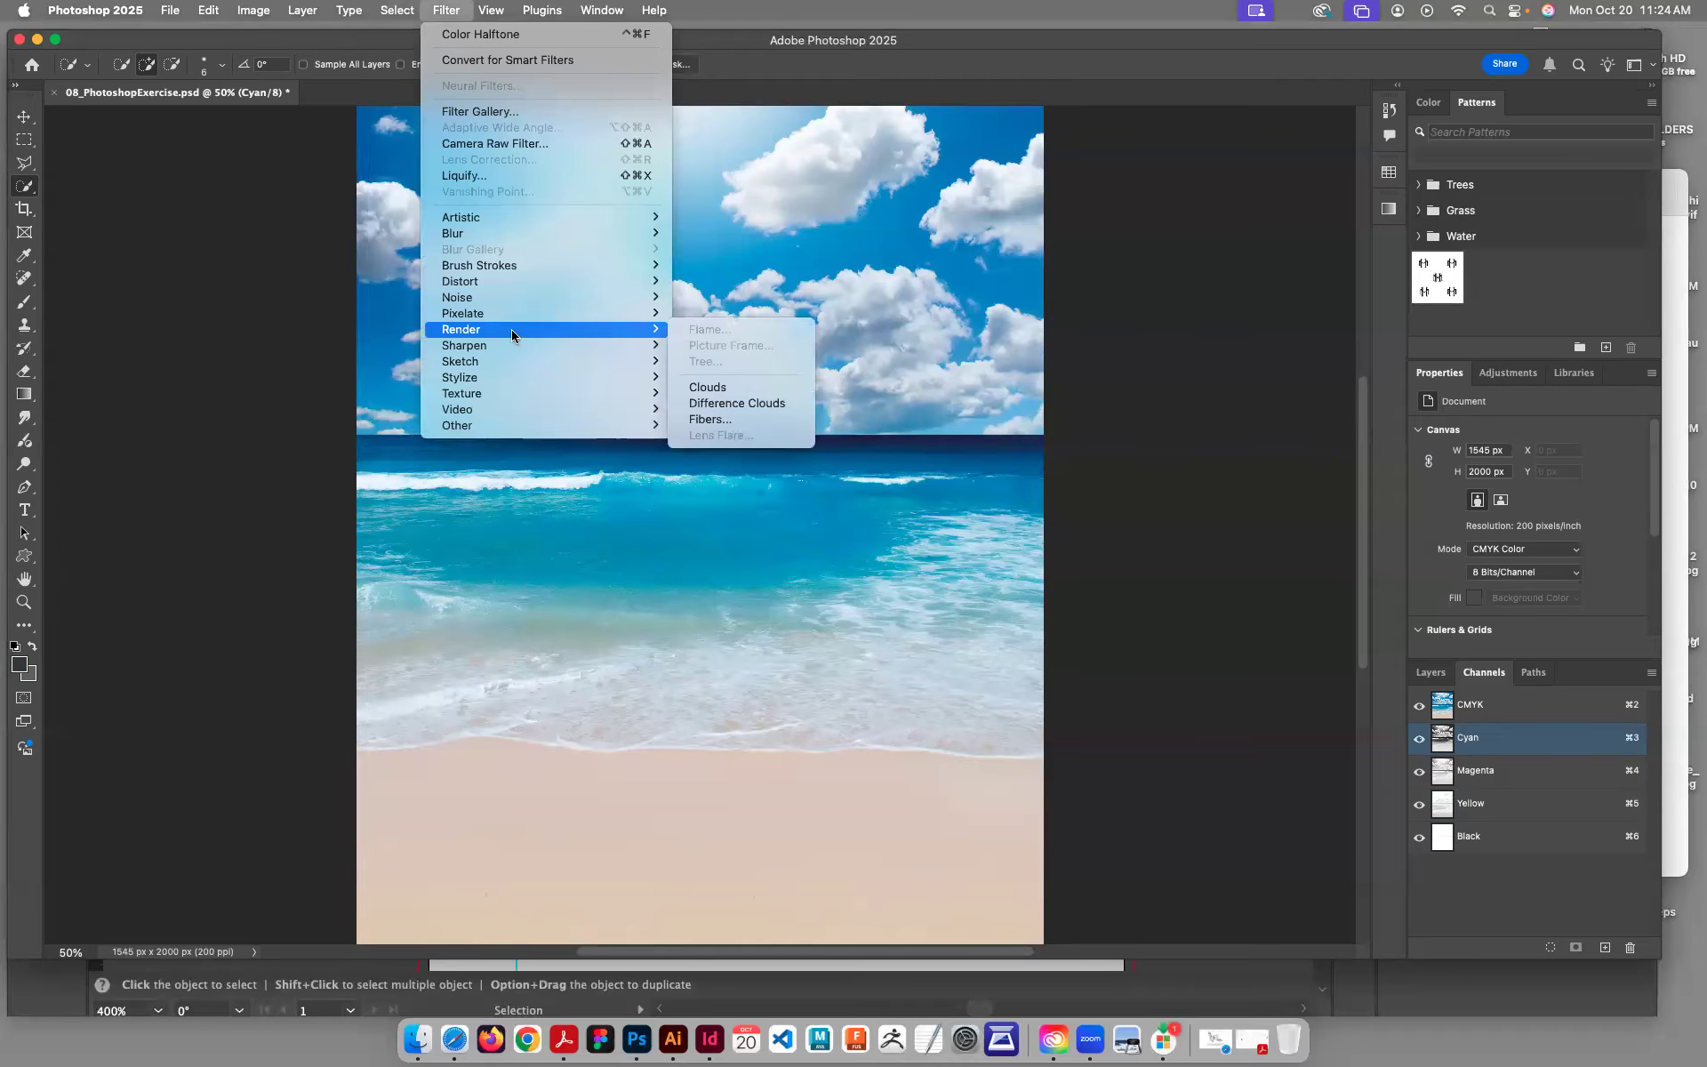
mouse_move(516, 317)
click(722, 316)
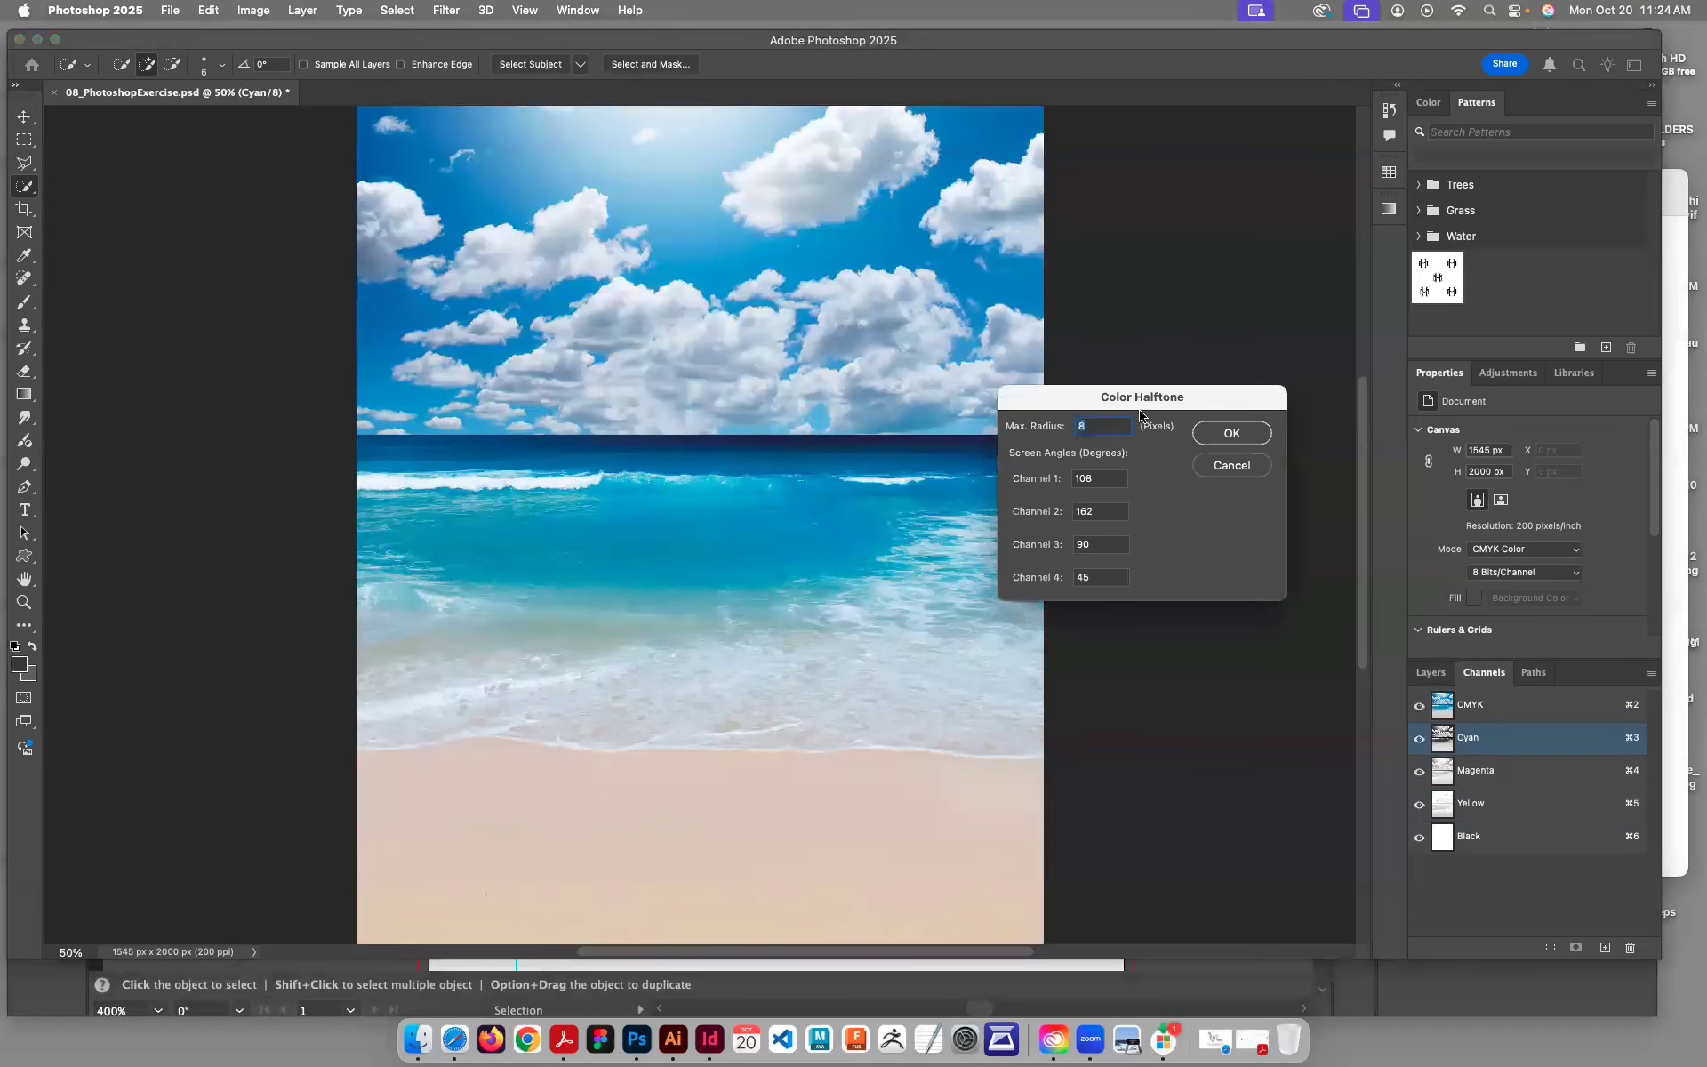
click(1079, 426)
text(4)
key(Return)
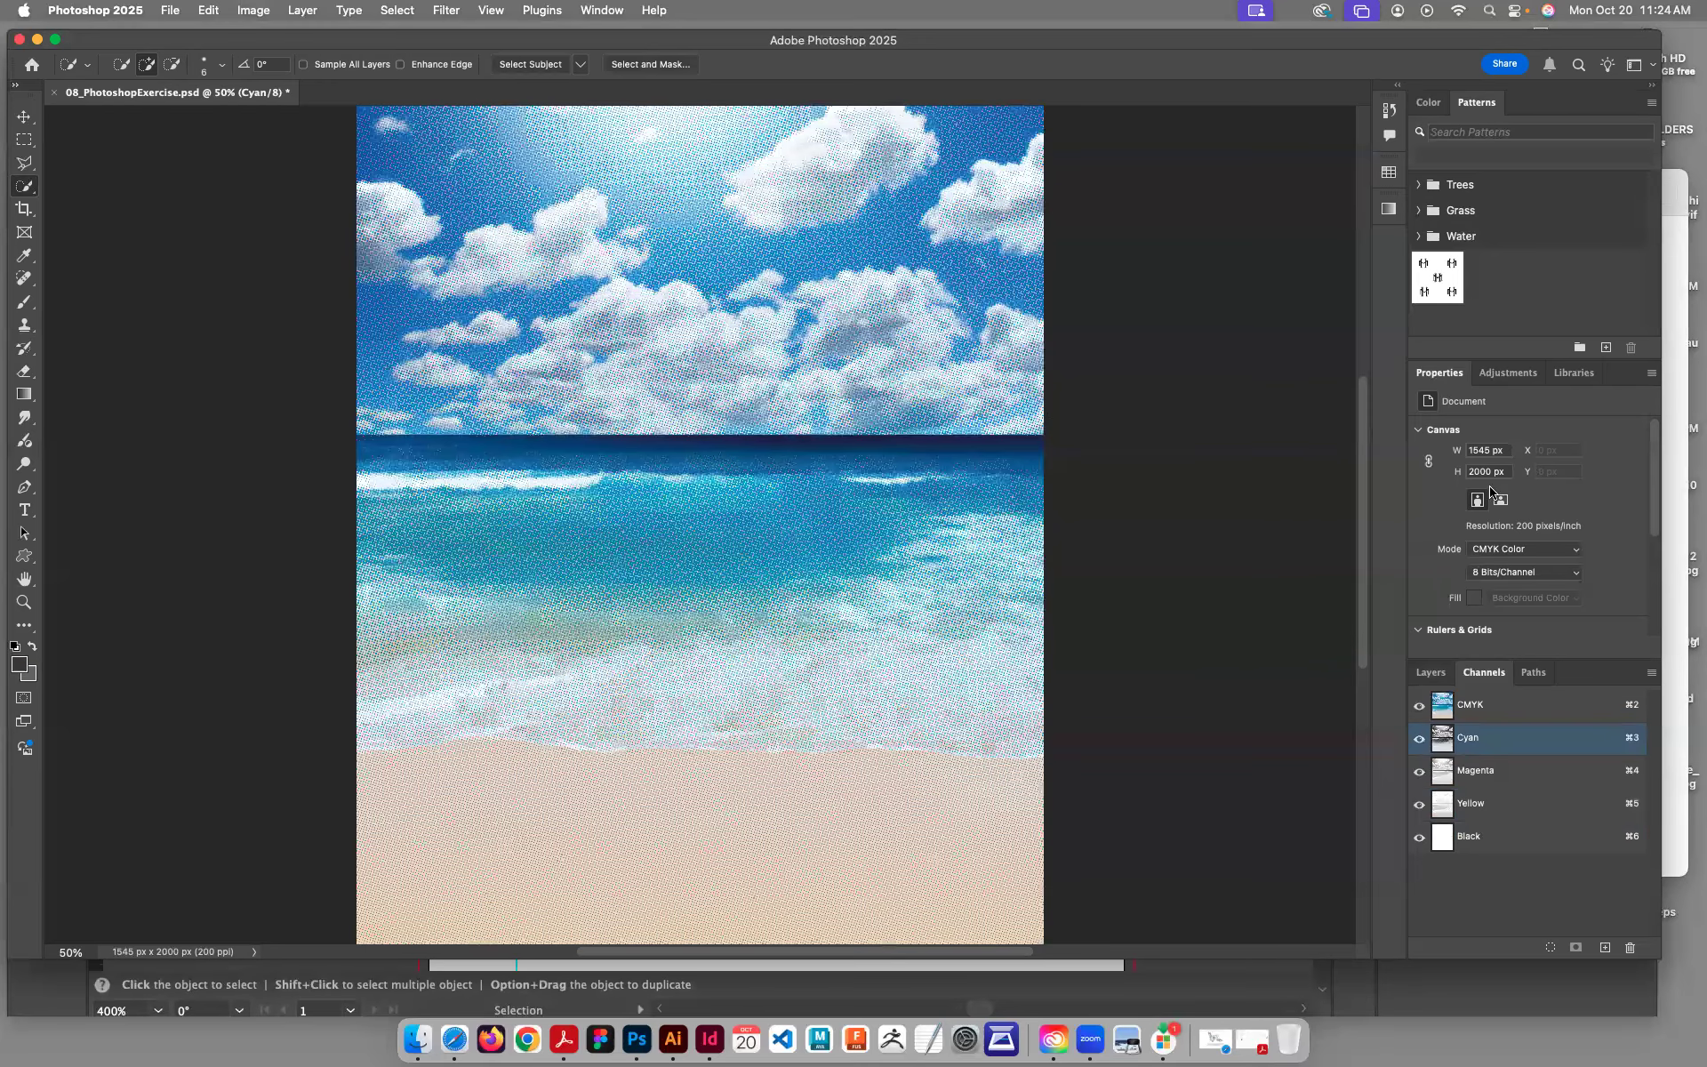
Step: Examine the halftone dots up close with different combinations of the Cyan, Magenta and Yellow channels visible
key(super+equal)
key(super+equal)
key(super+equal)
key(super+equal)
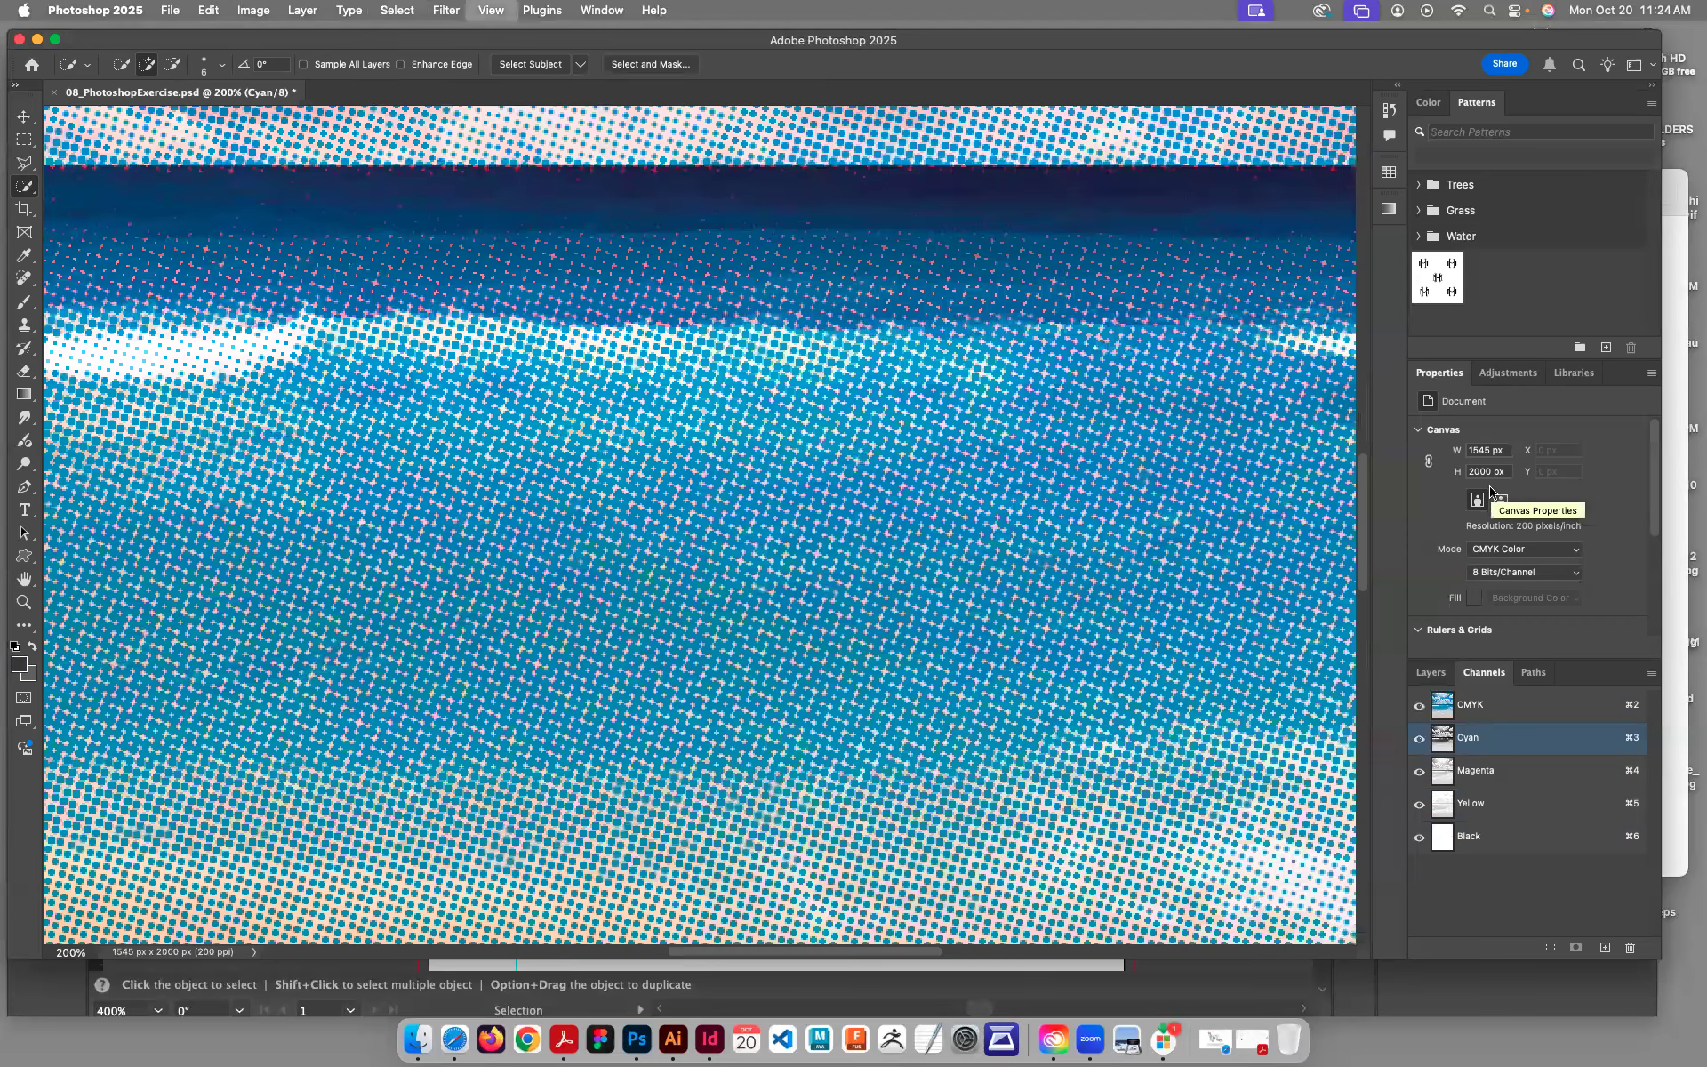
key(super+equal)
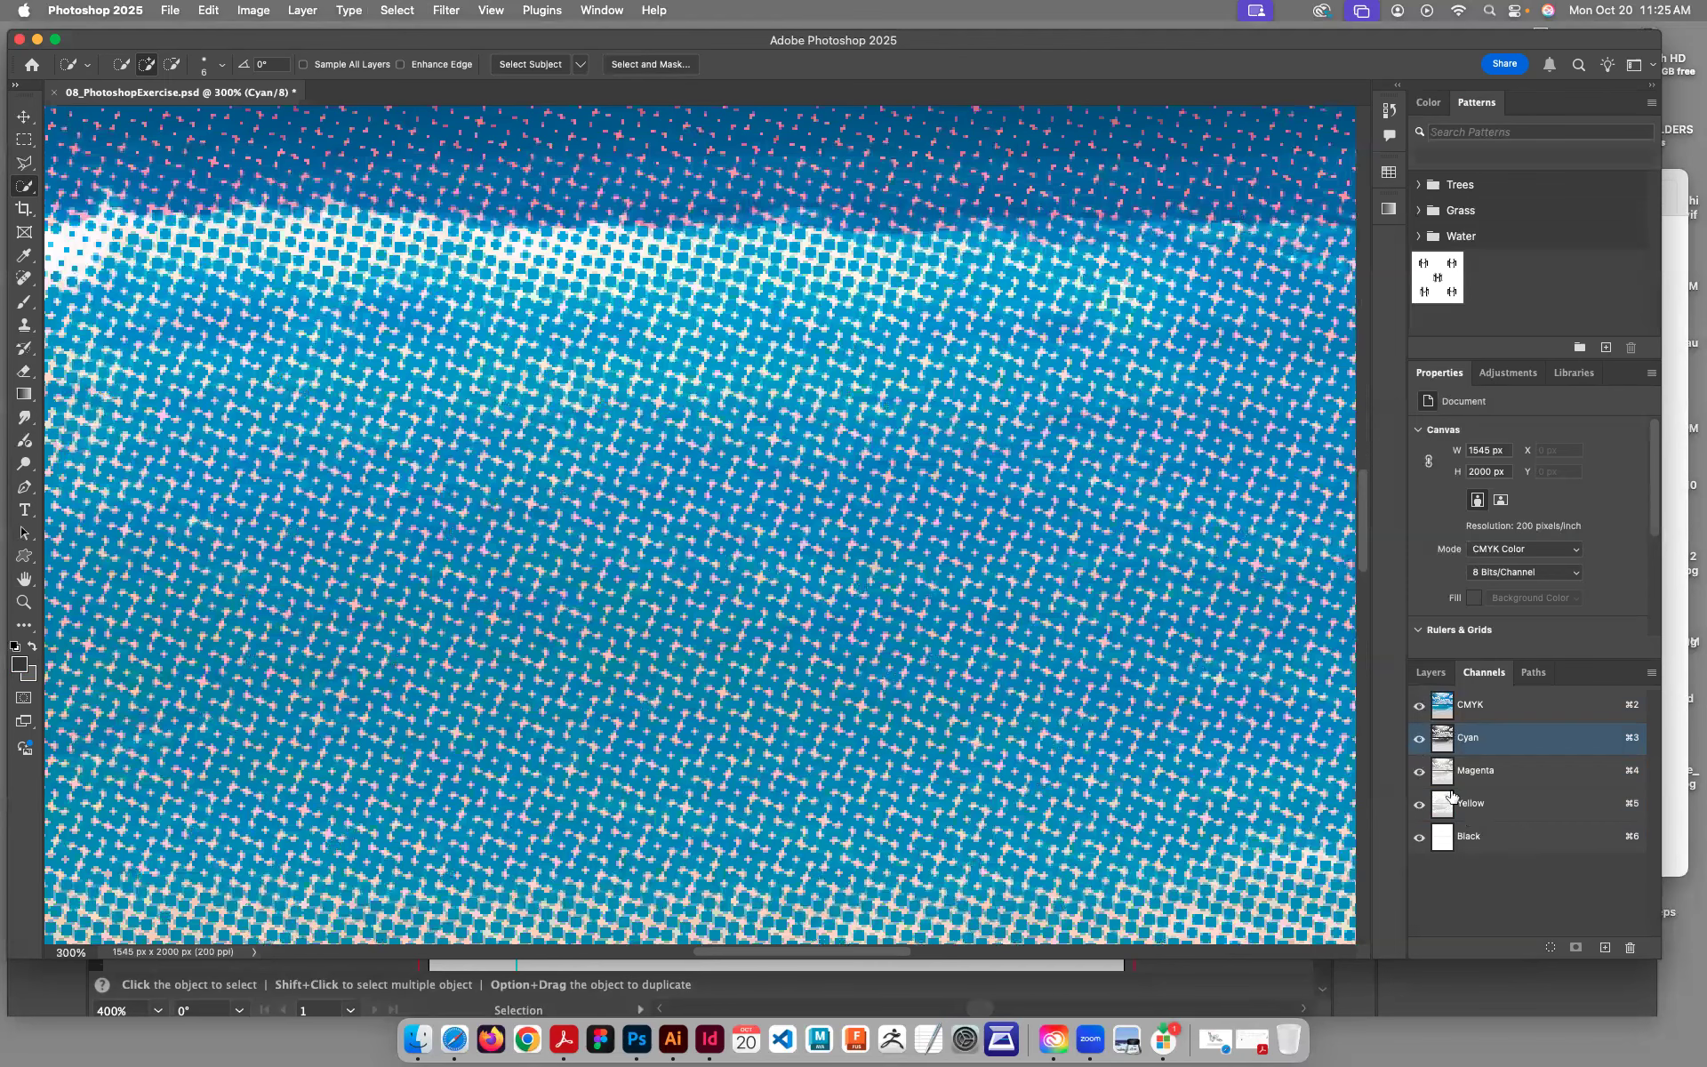
click(1420, 736)
click(1421, 779)
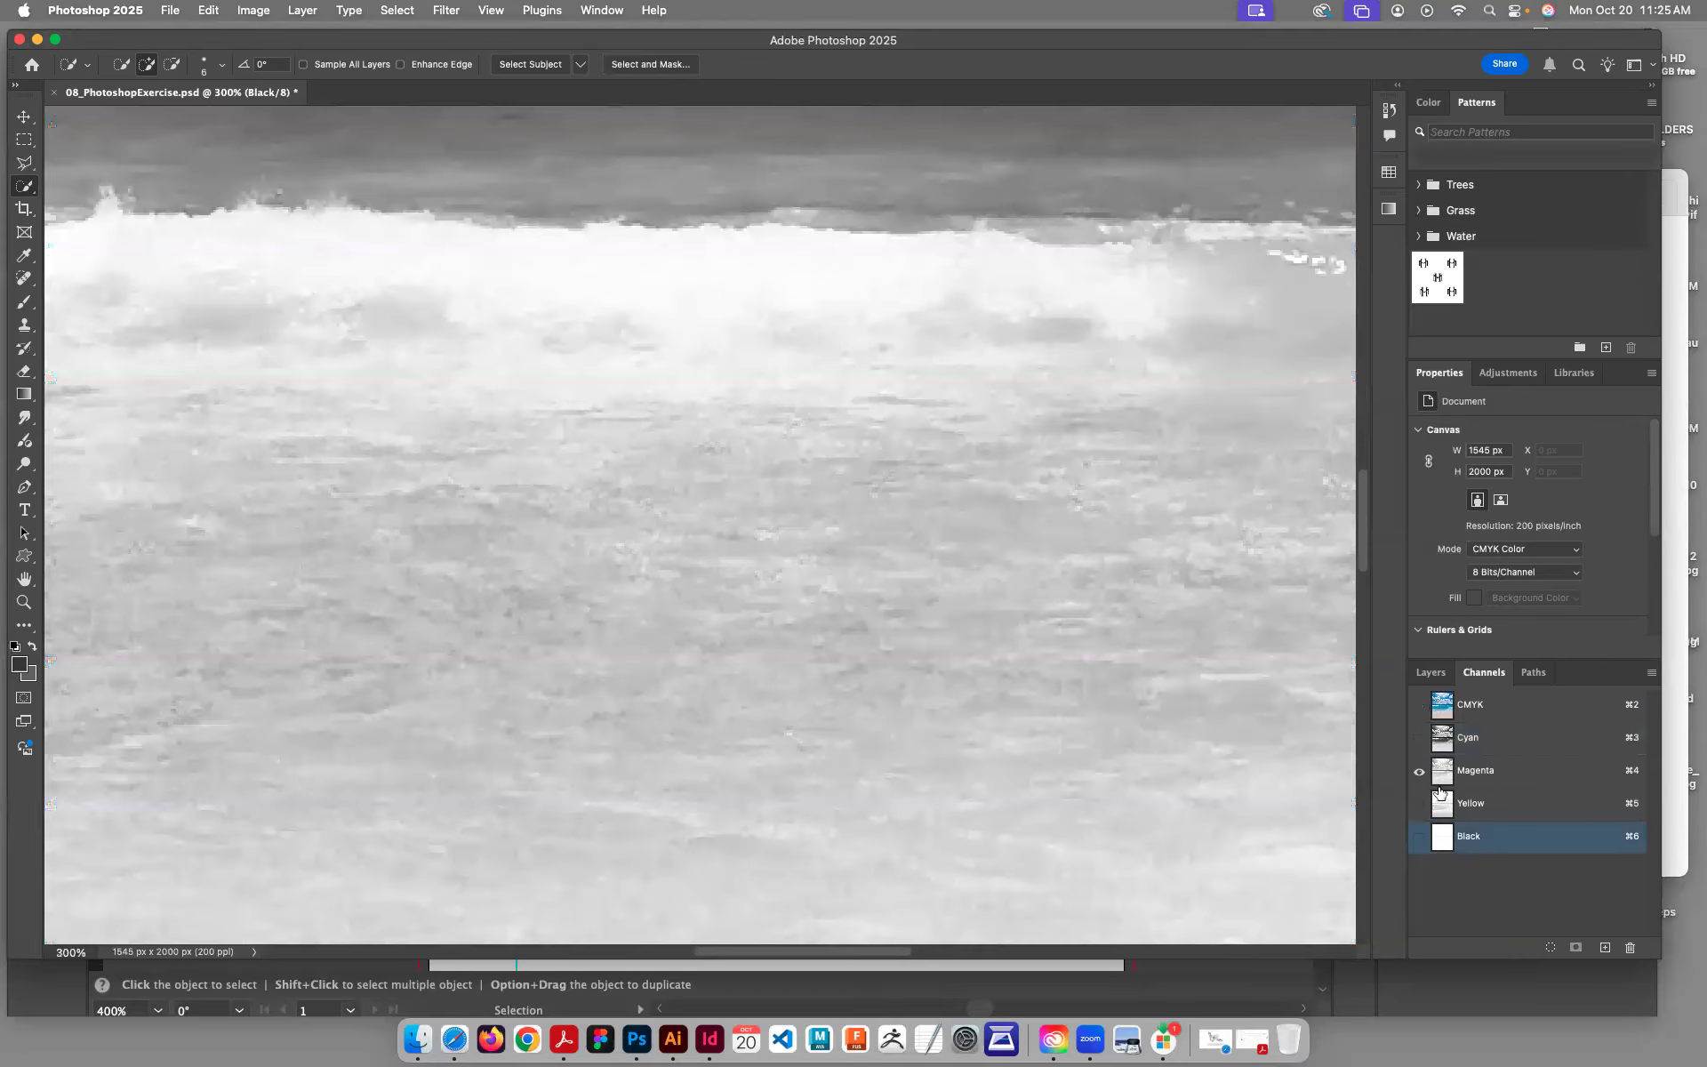
click(1420, 738)
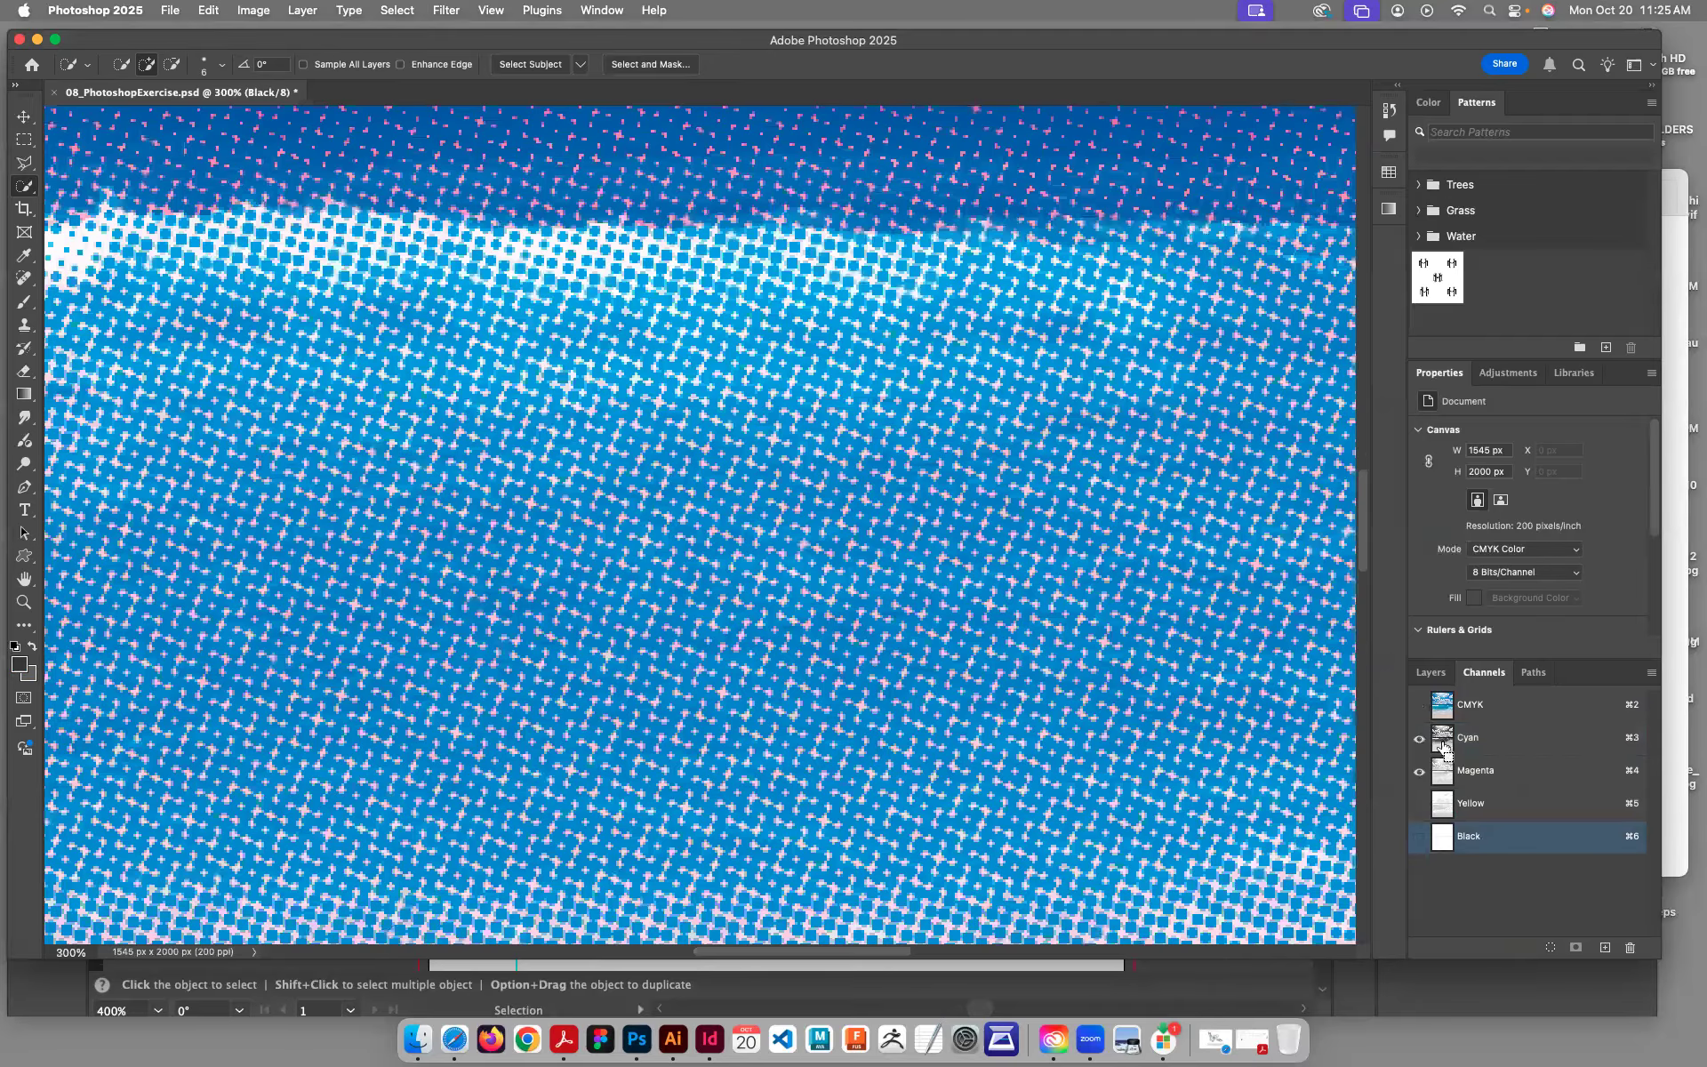
key(super+minus)
key(super+minus)
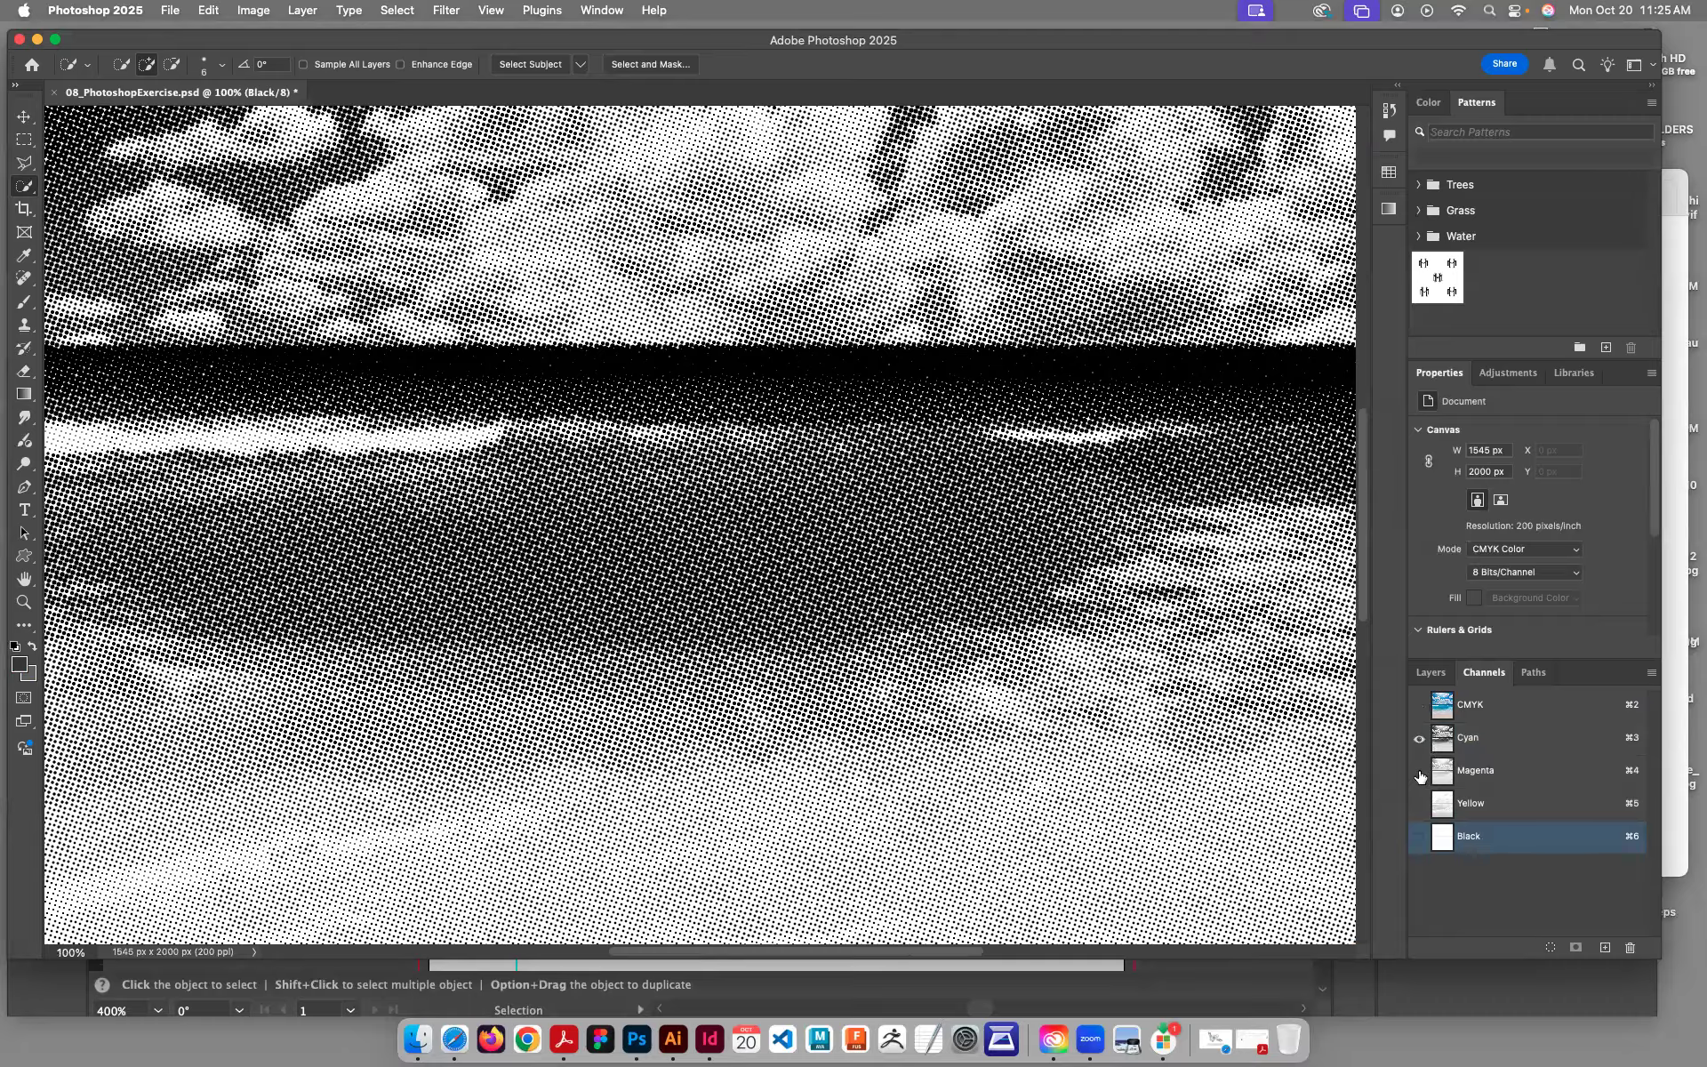
click(1420, 772)
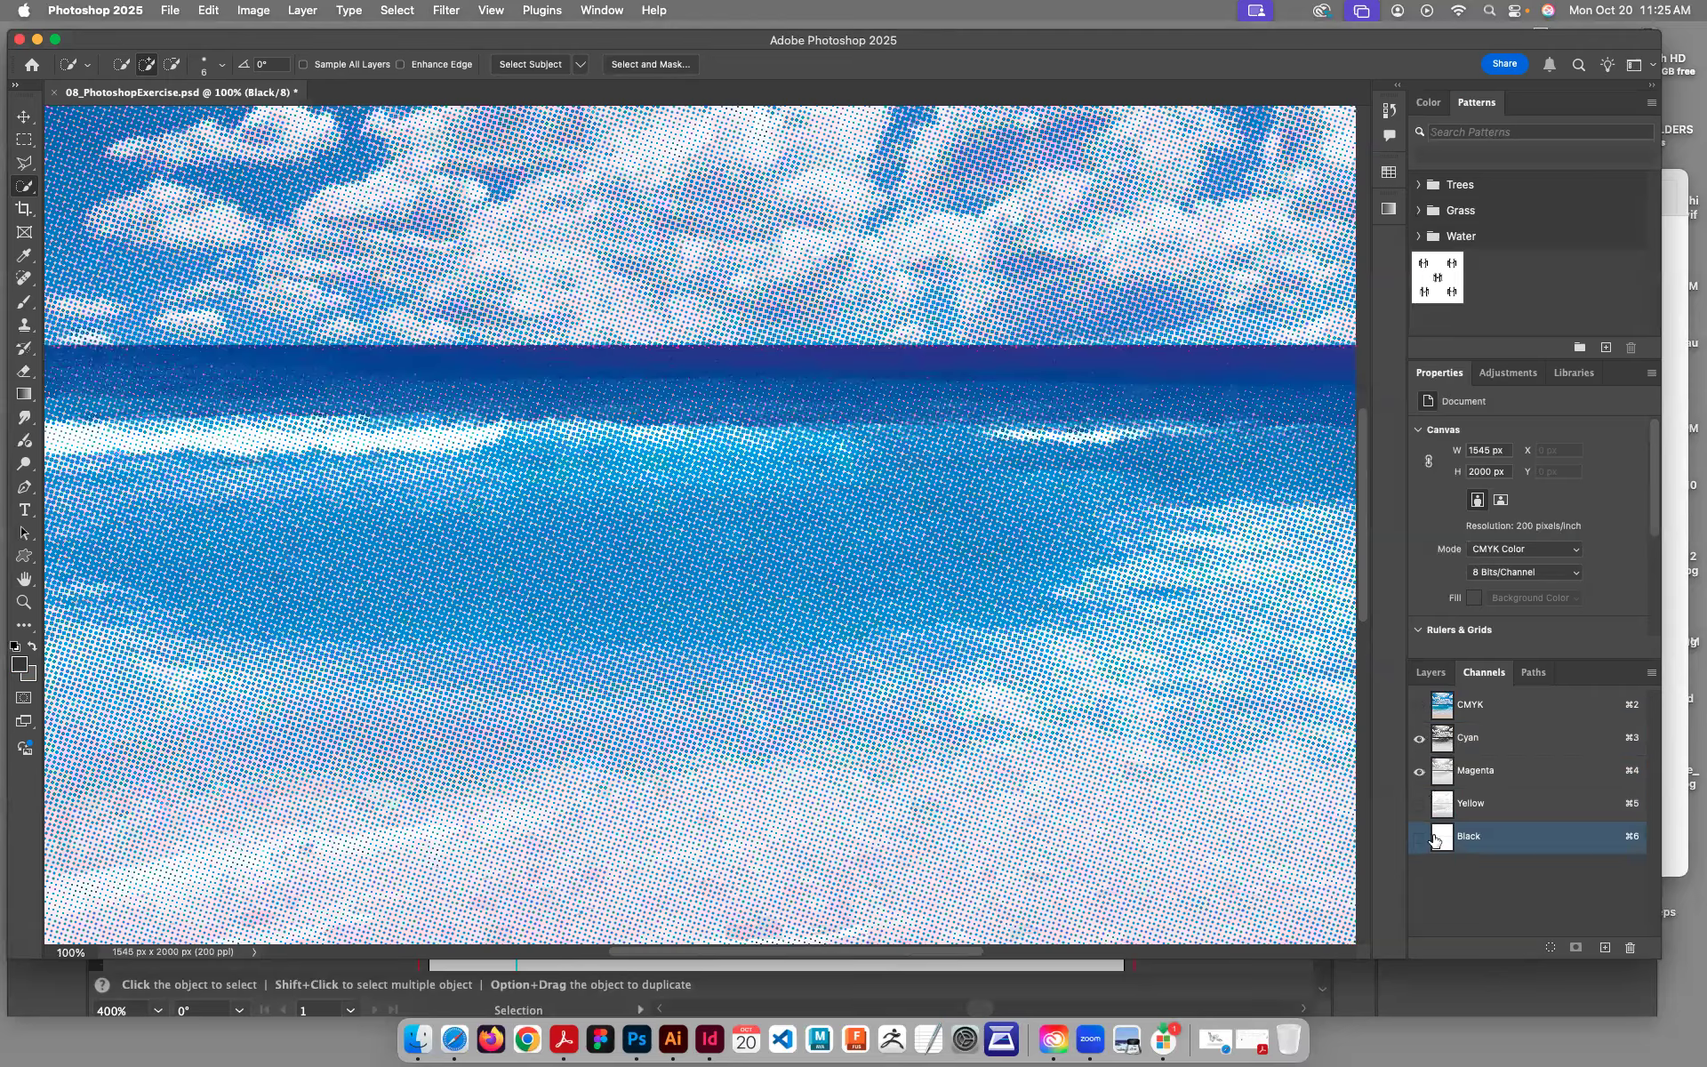
click(1420, 805)
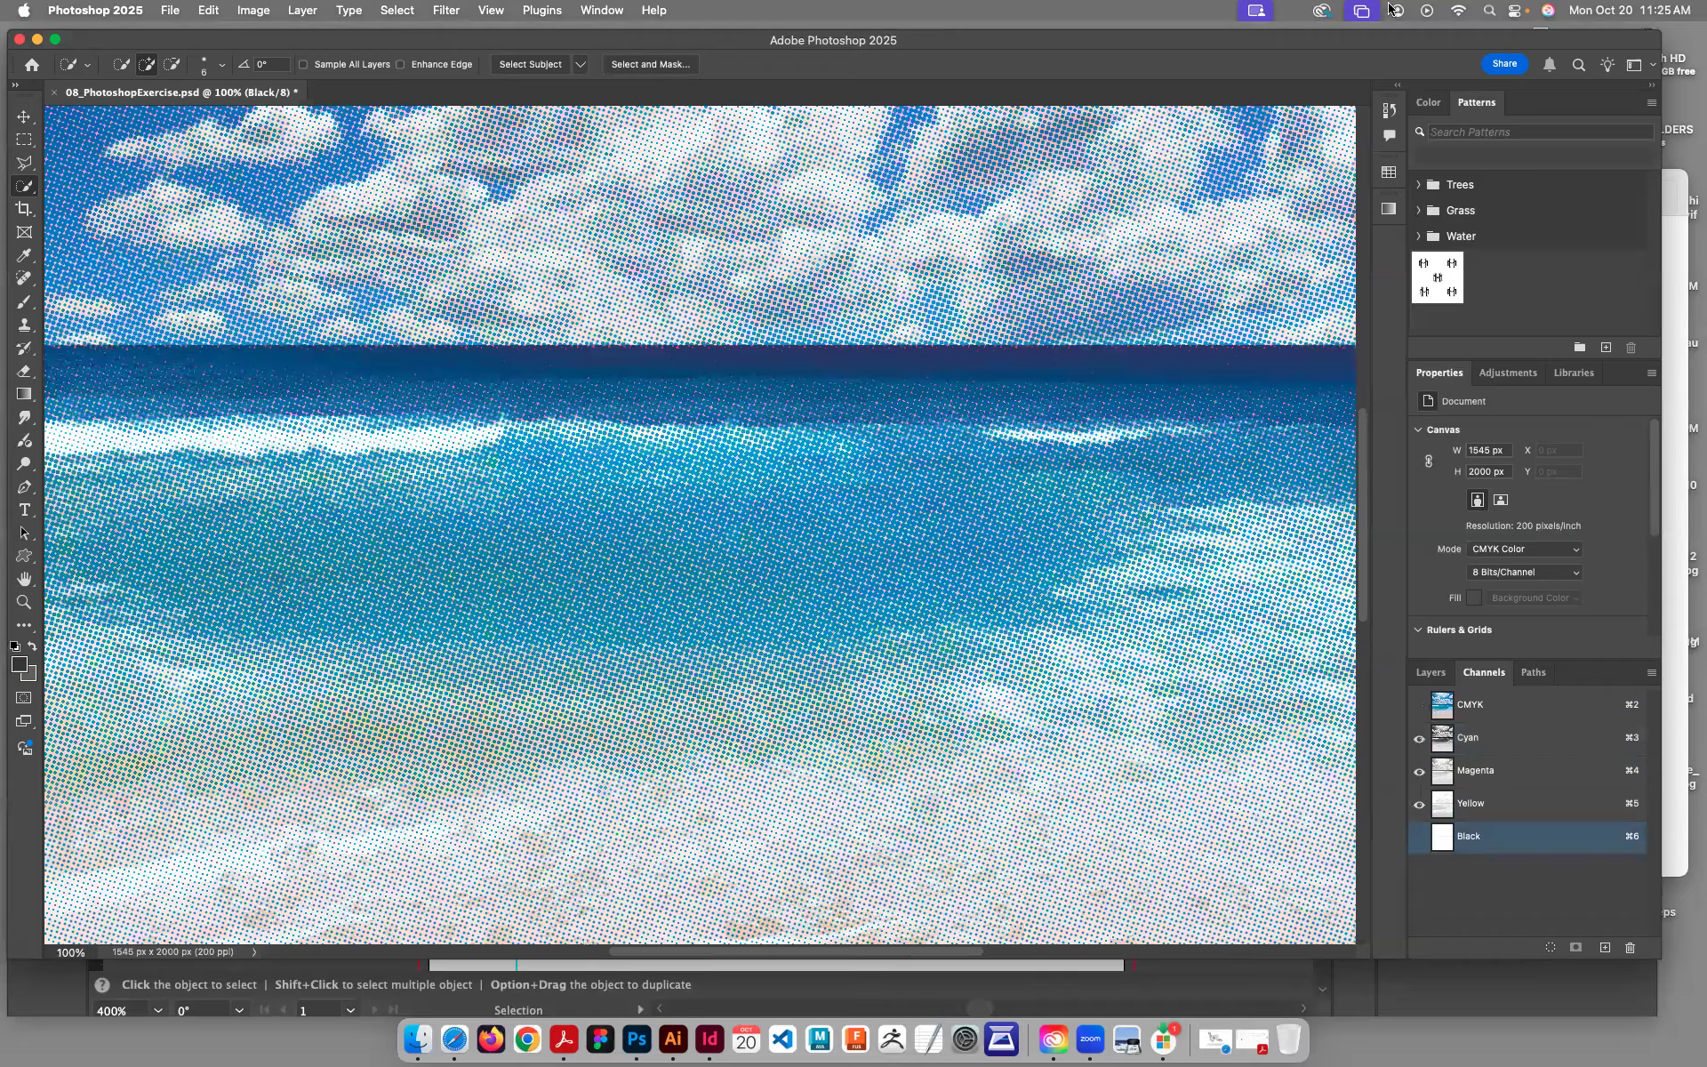
Step: Revert the document's history to the layered RGB state before the CMYK conversion and display its layers
click(1391, 106)
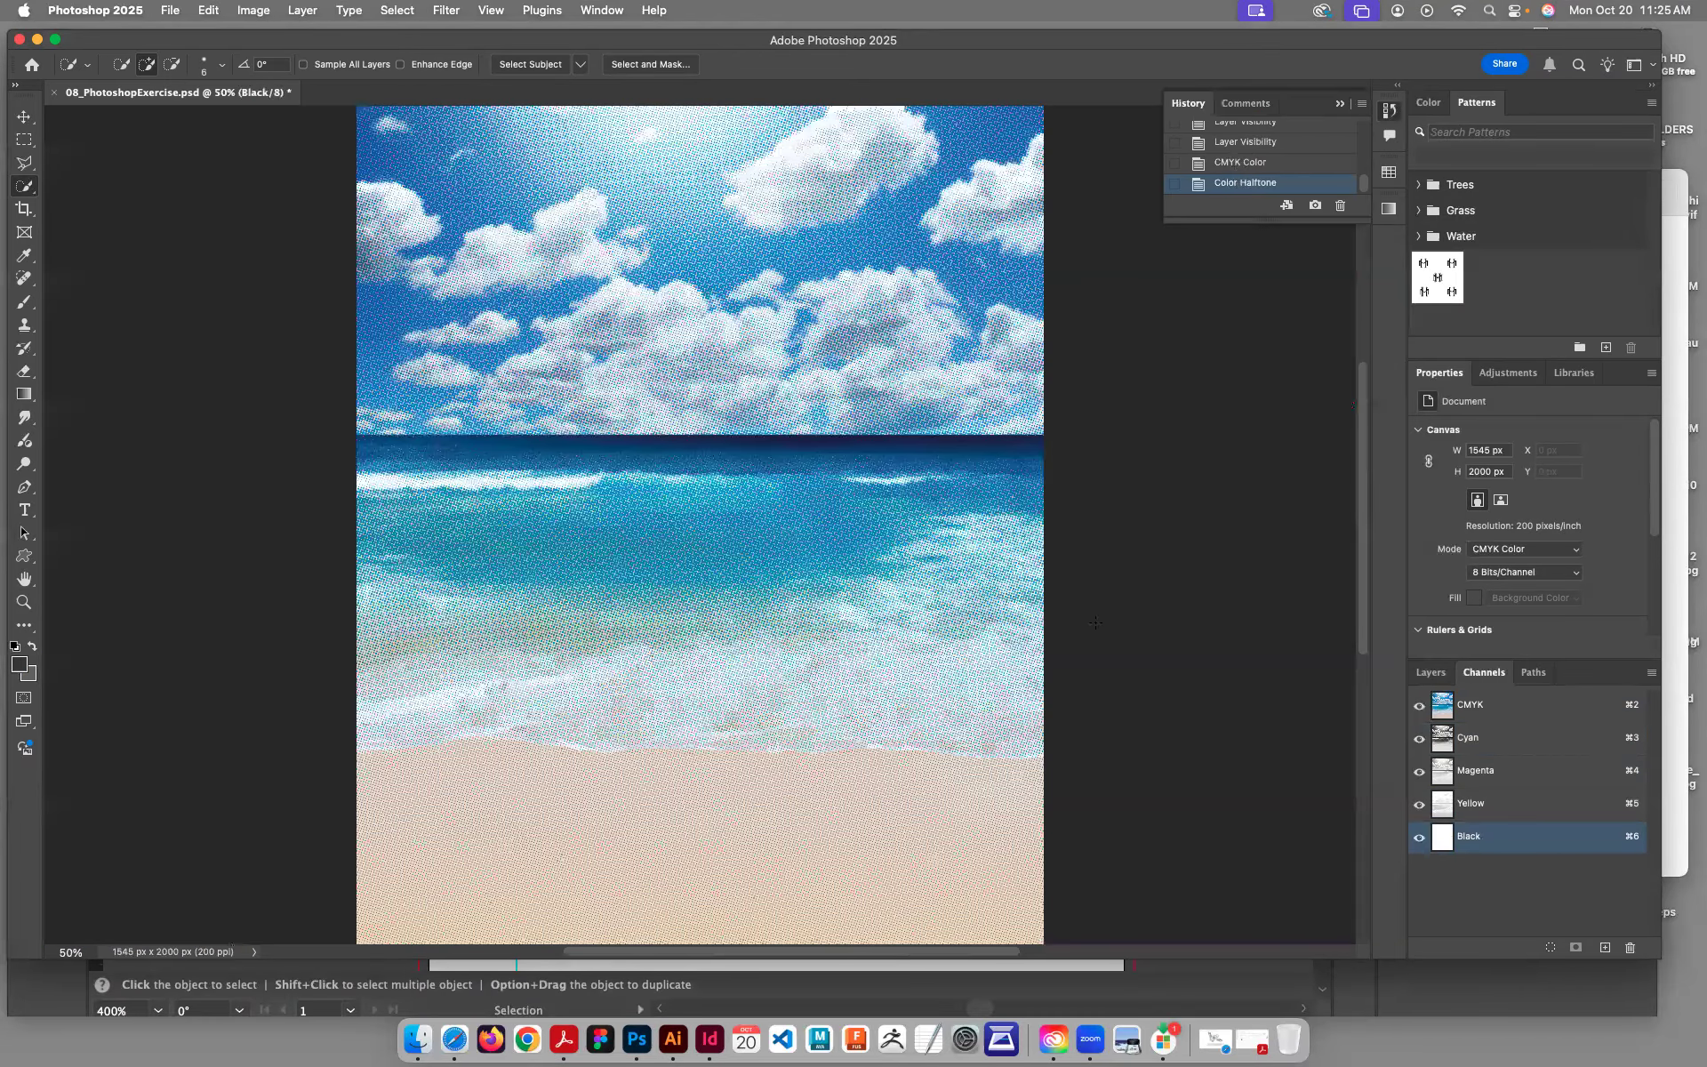
click(1431, 673)
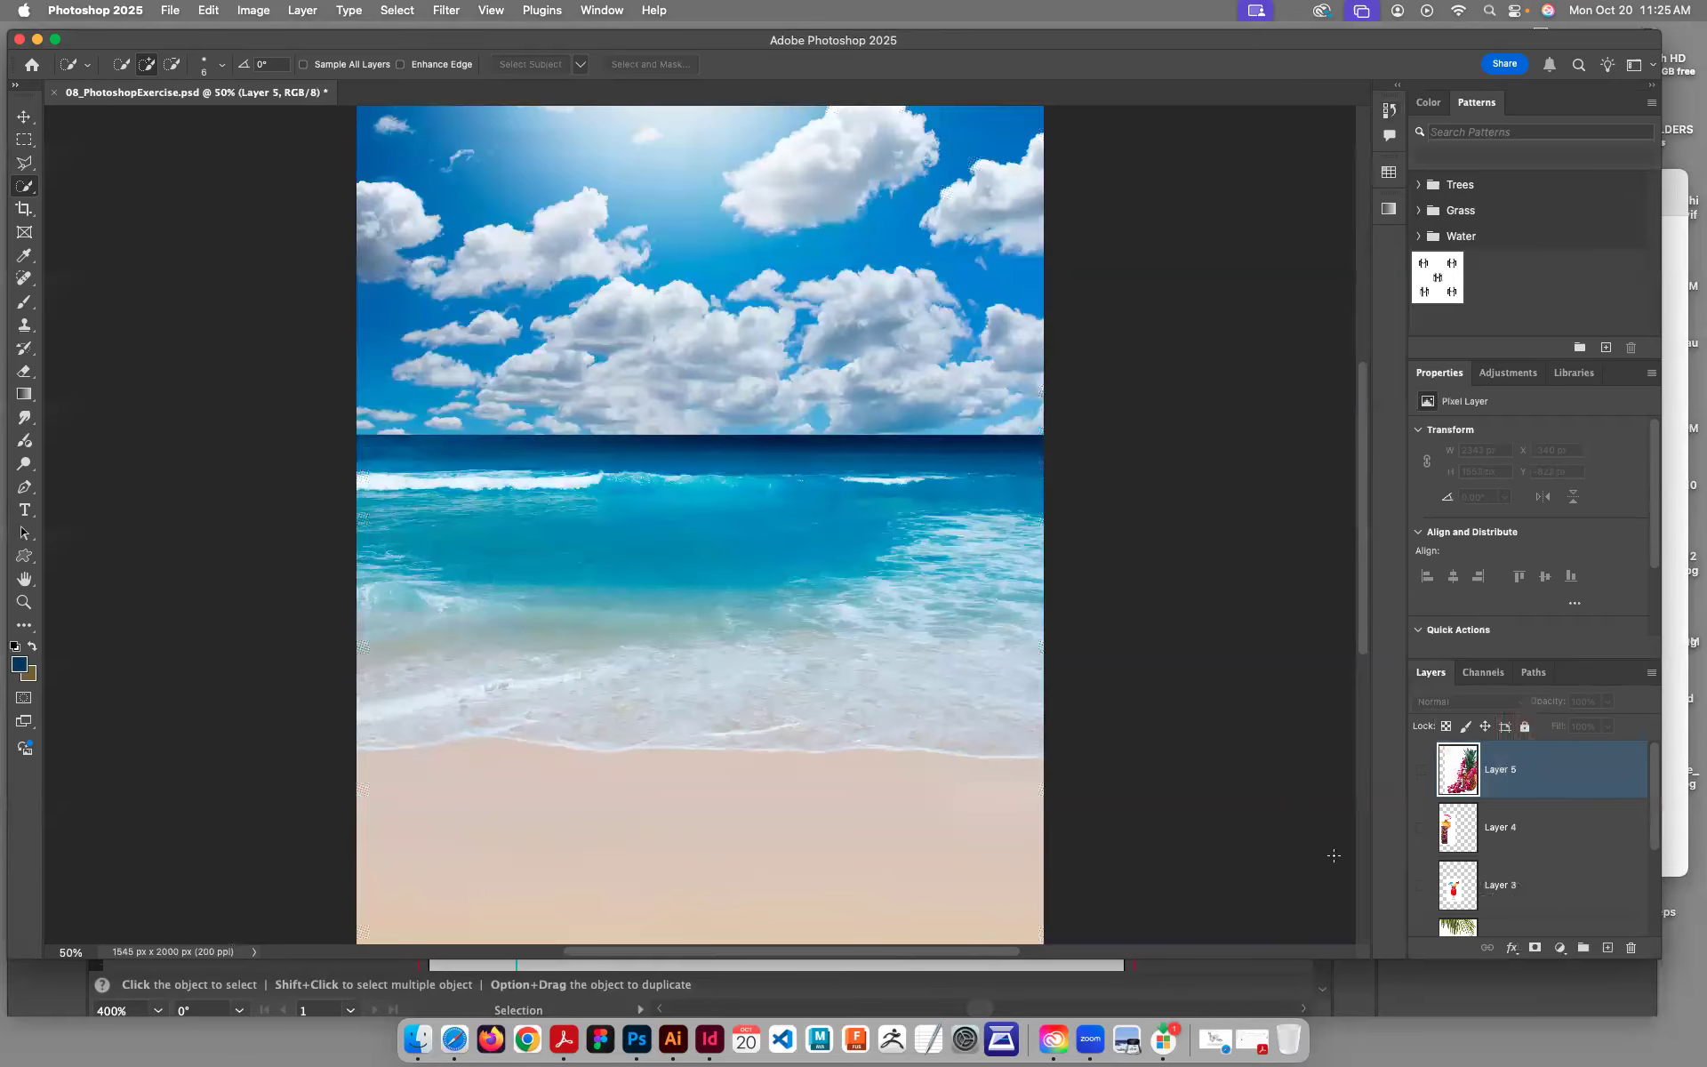
Step: Make the palm-leaf layer (Layer 2) visible, select it, and move the leaf down and across over the beach image
scroll(1481, 831, down, 3)
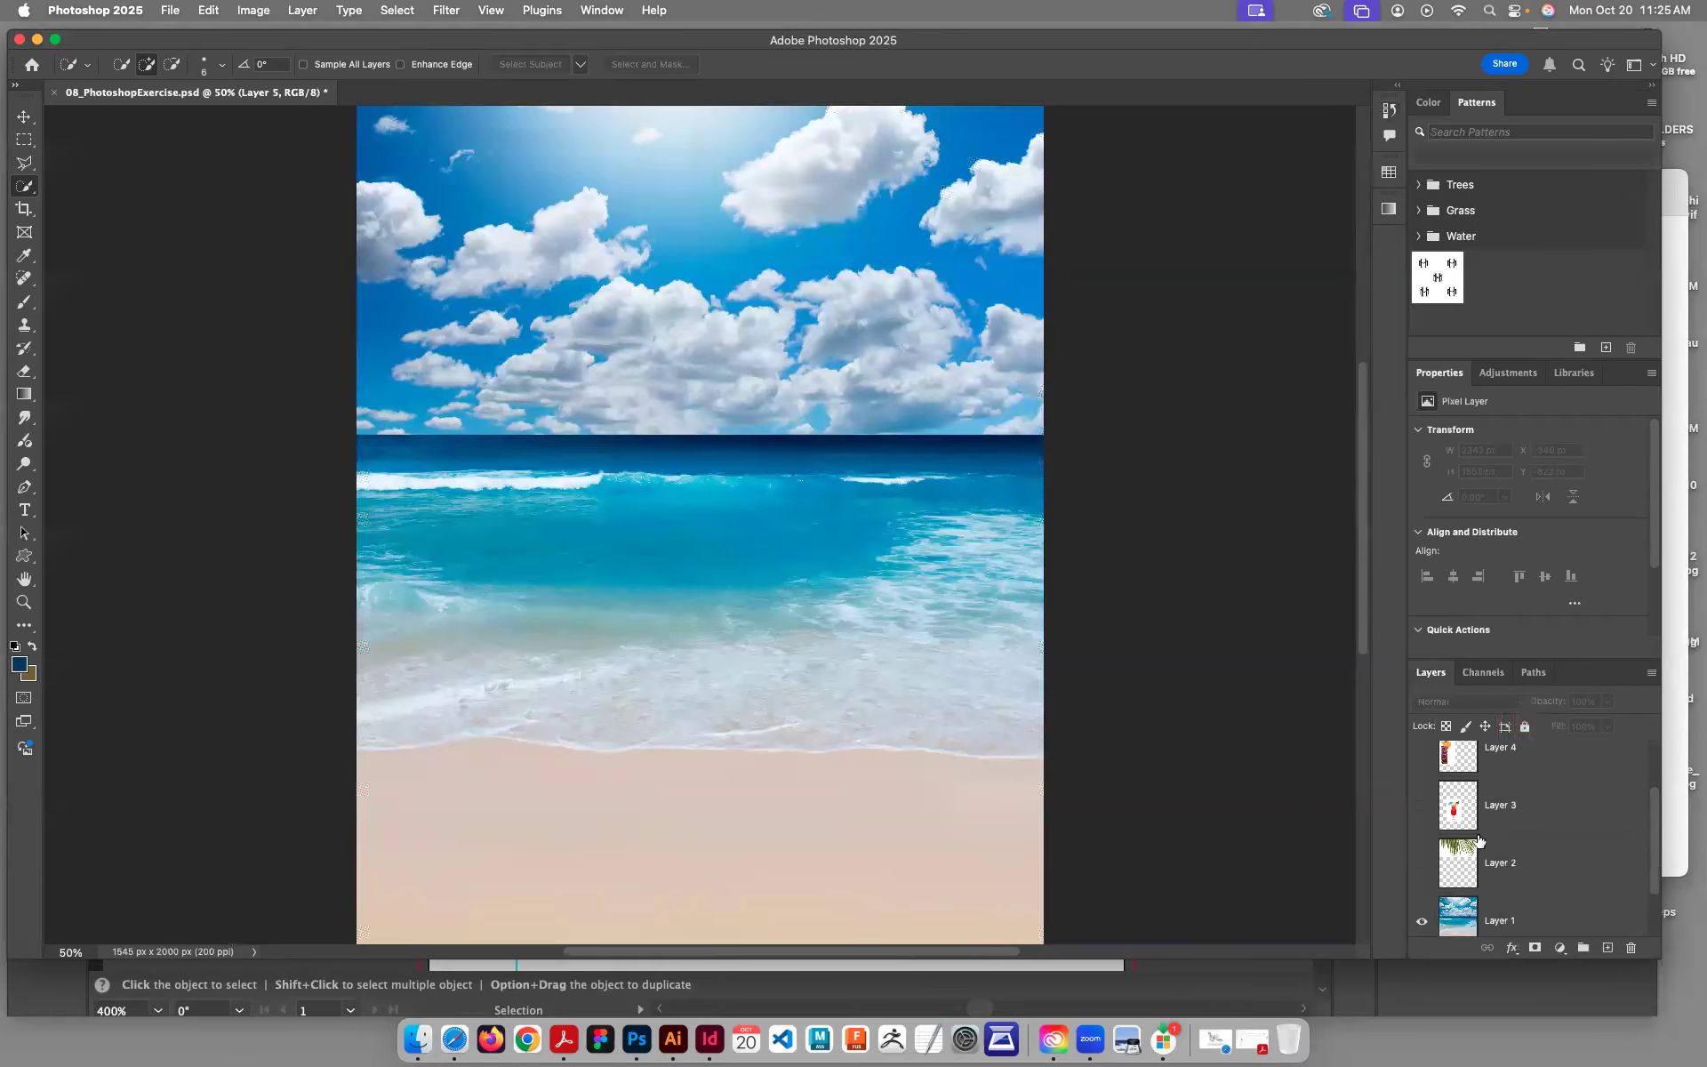
click(1421, 867)
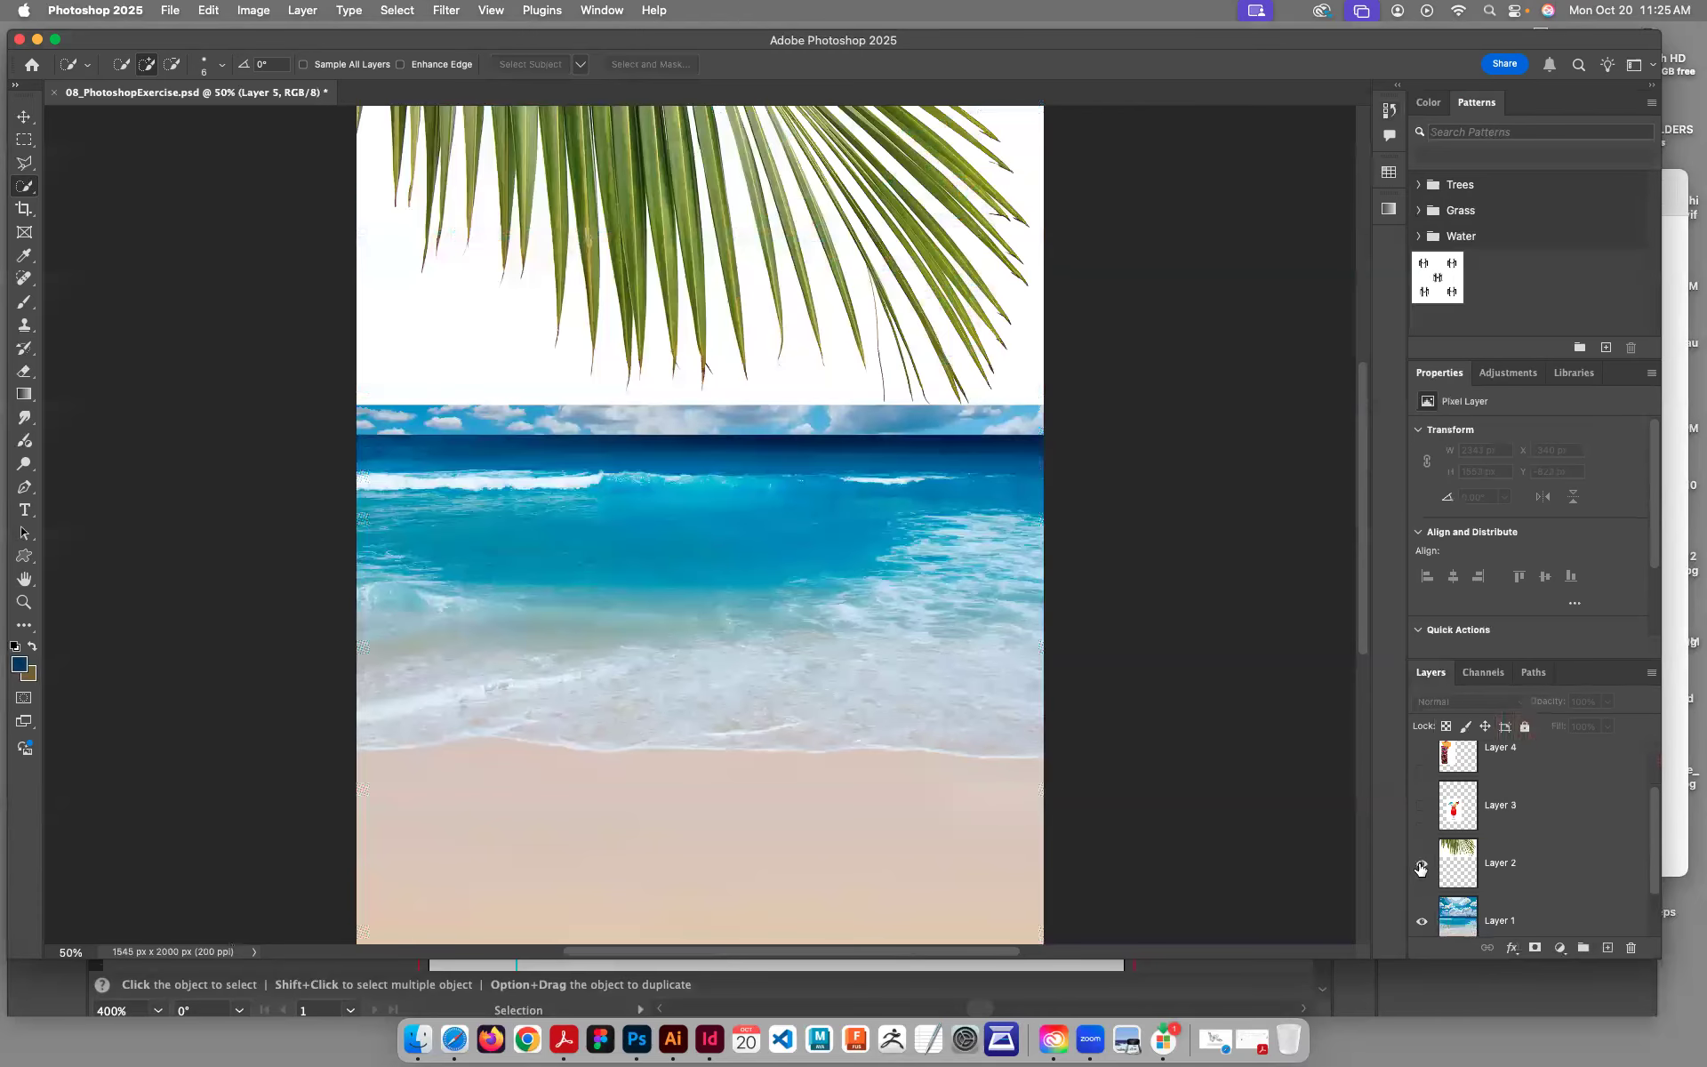
click(1460, 867)
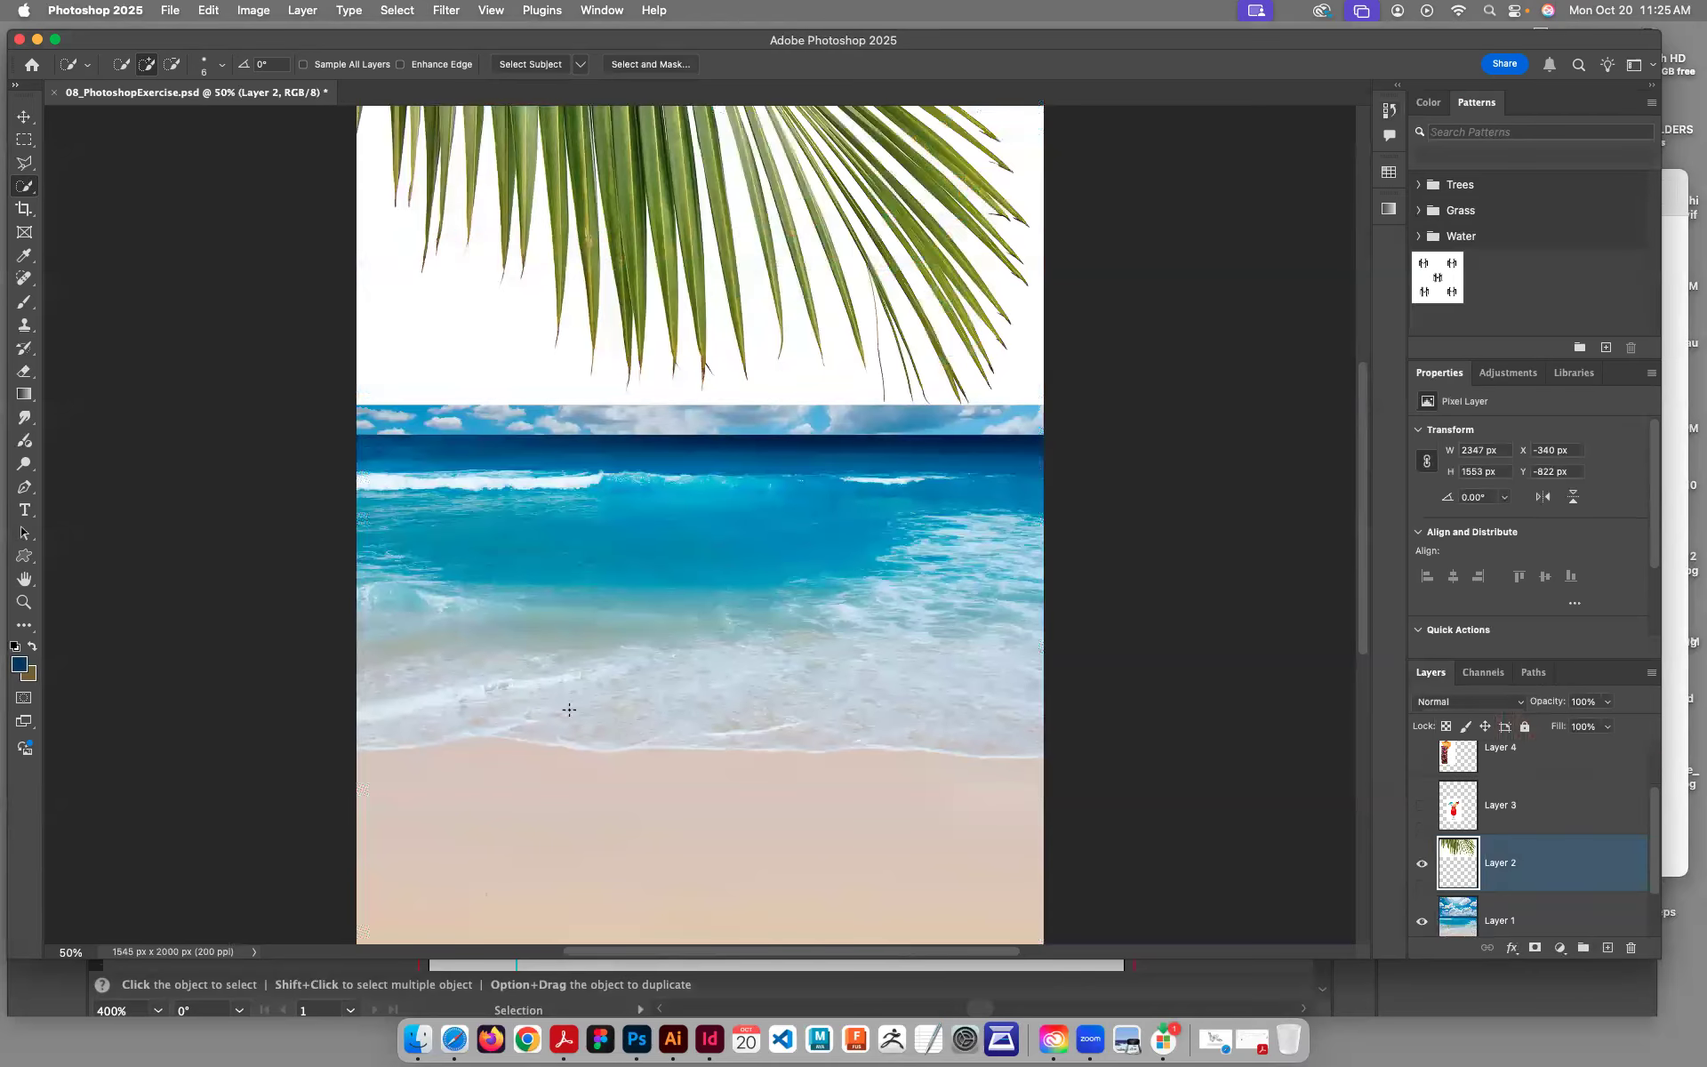
click(28, 119)
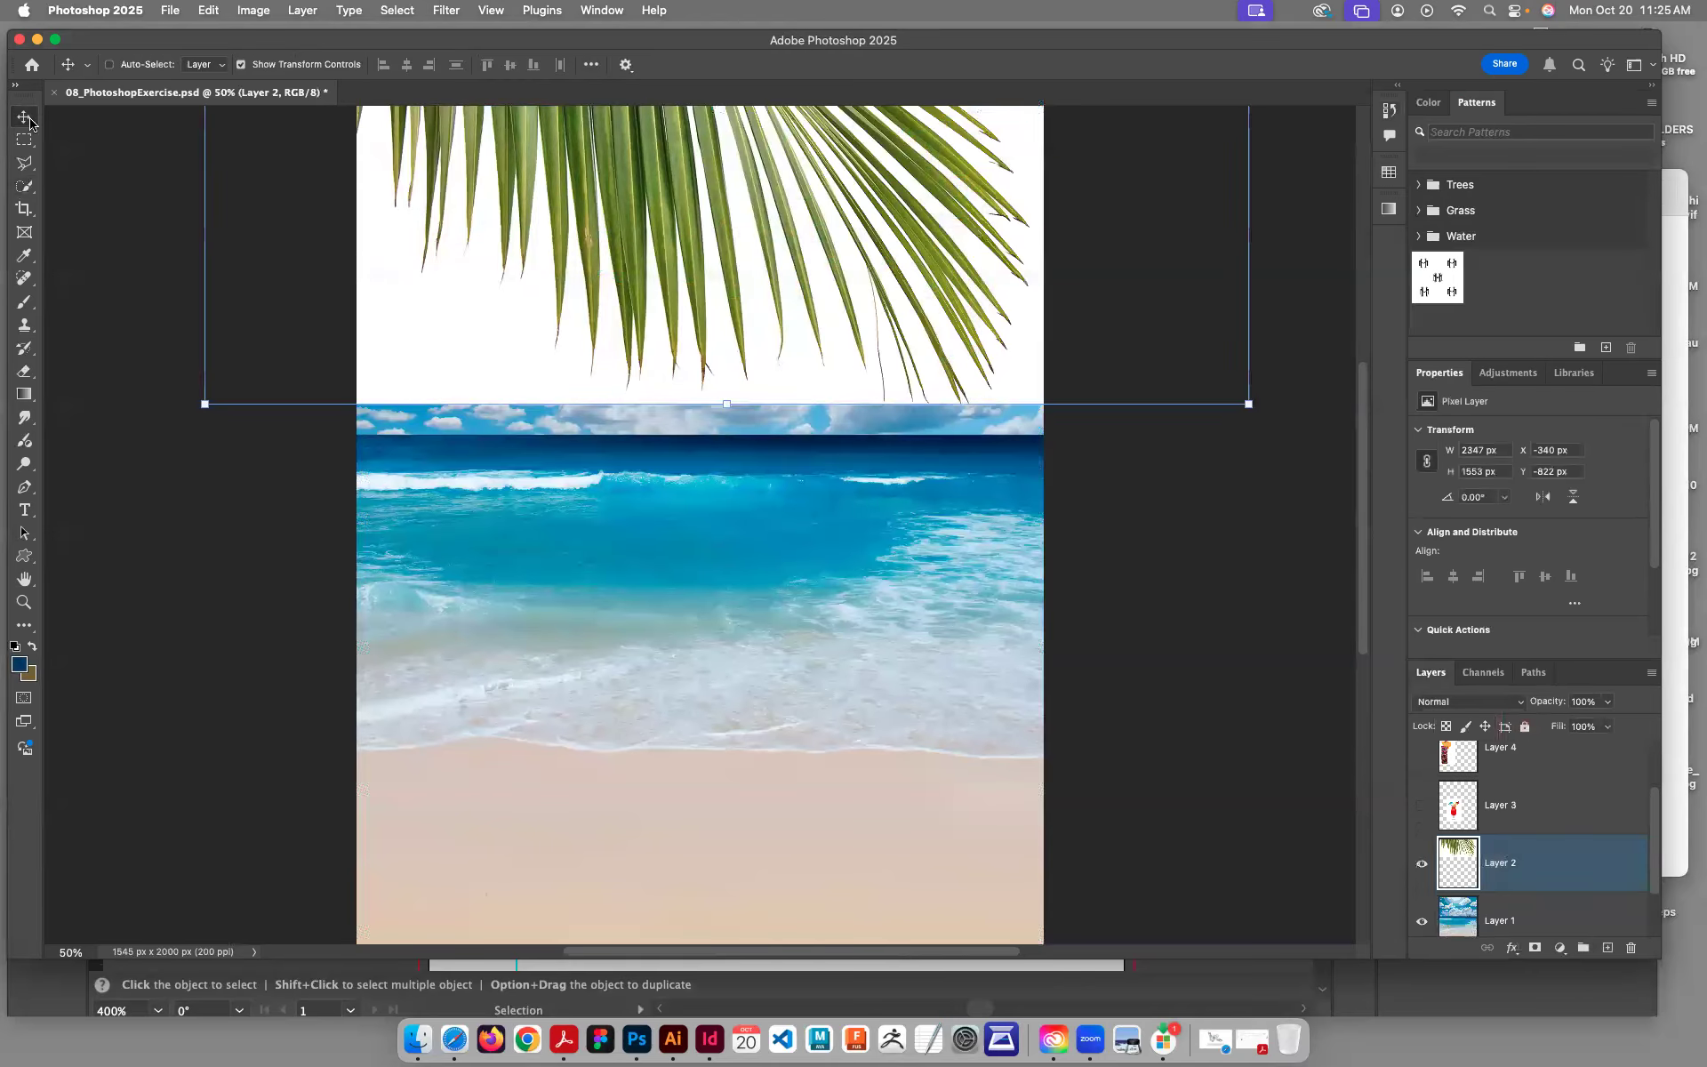
drag(581, 268, 603, 535)
drag(491, 647, 721, 574)
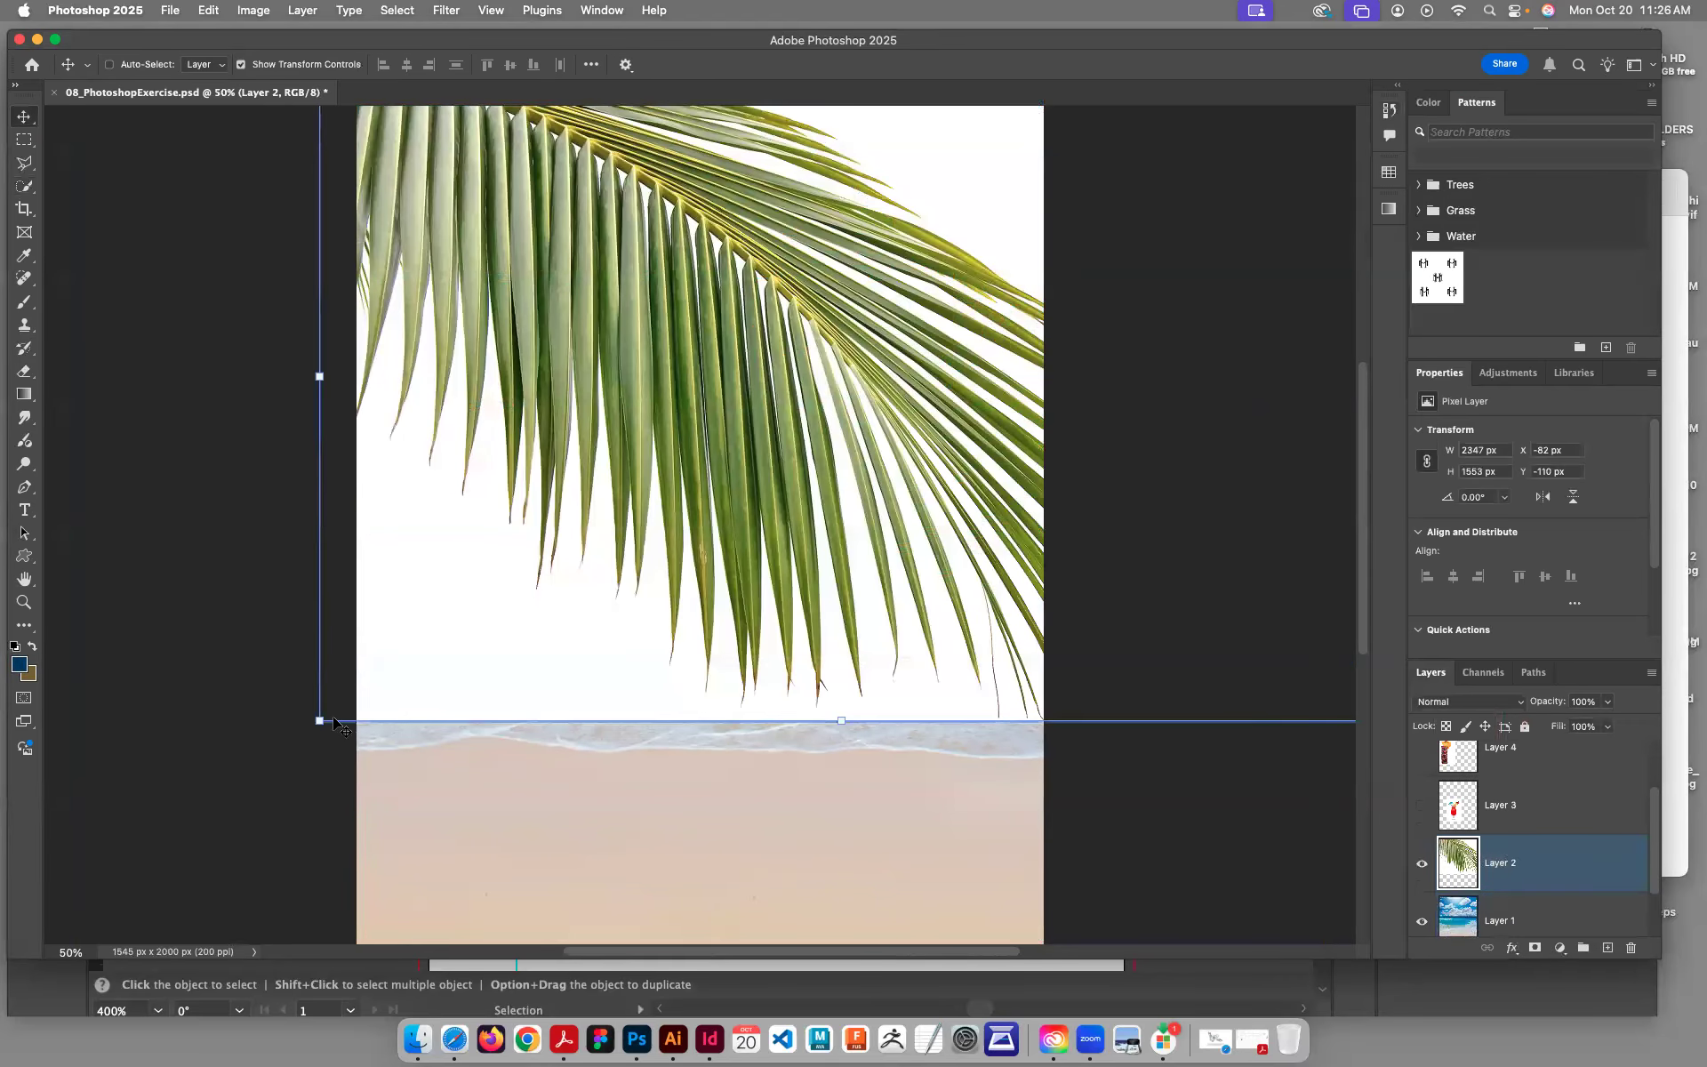
Step: Transform the palm leaf to about 77% scale with about -12.3° rotation, positioned in the upper-left area of the canvas
drag(319, 719, 480, 583)
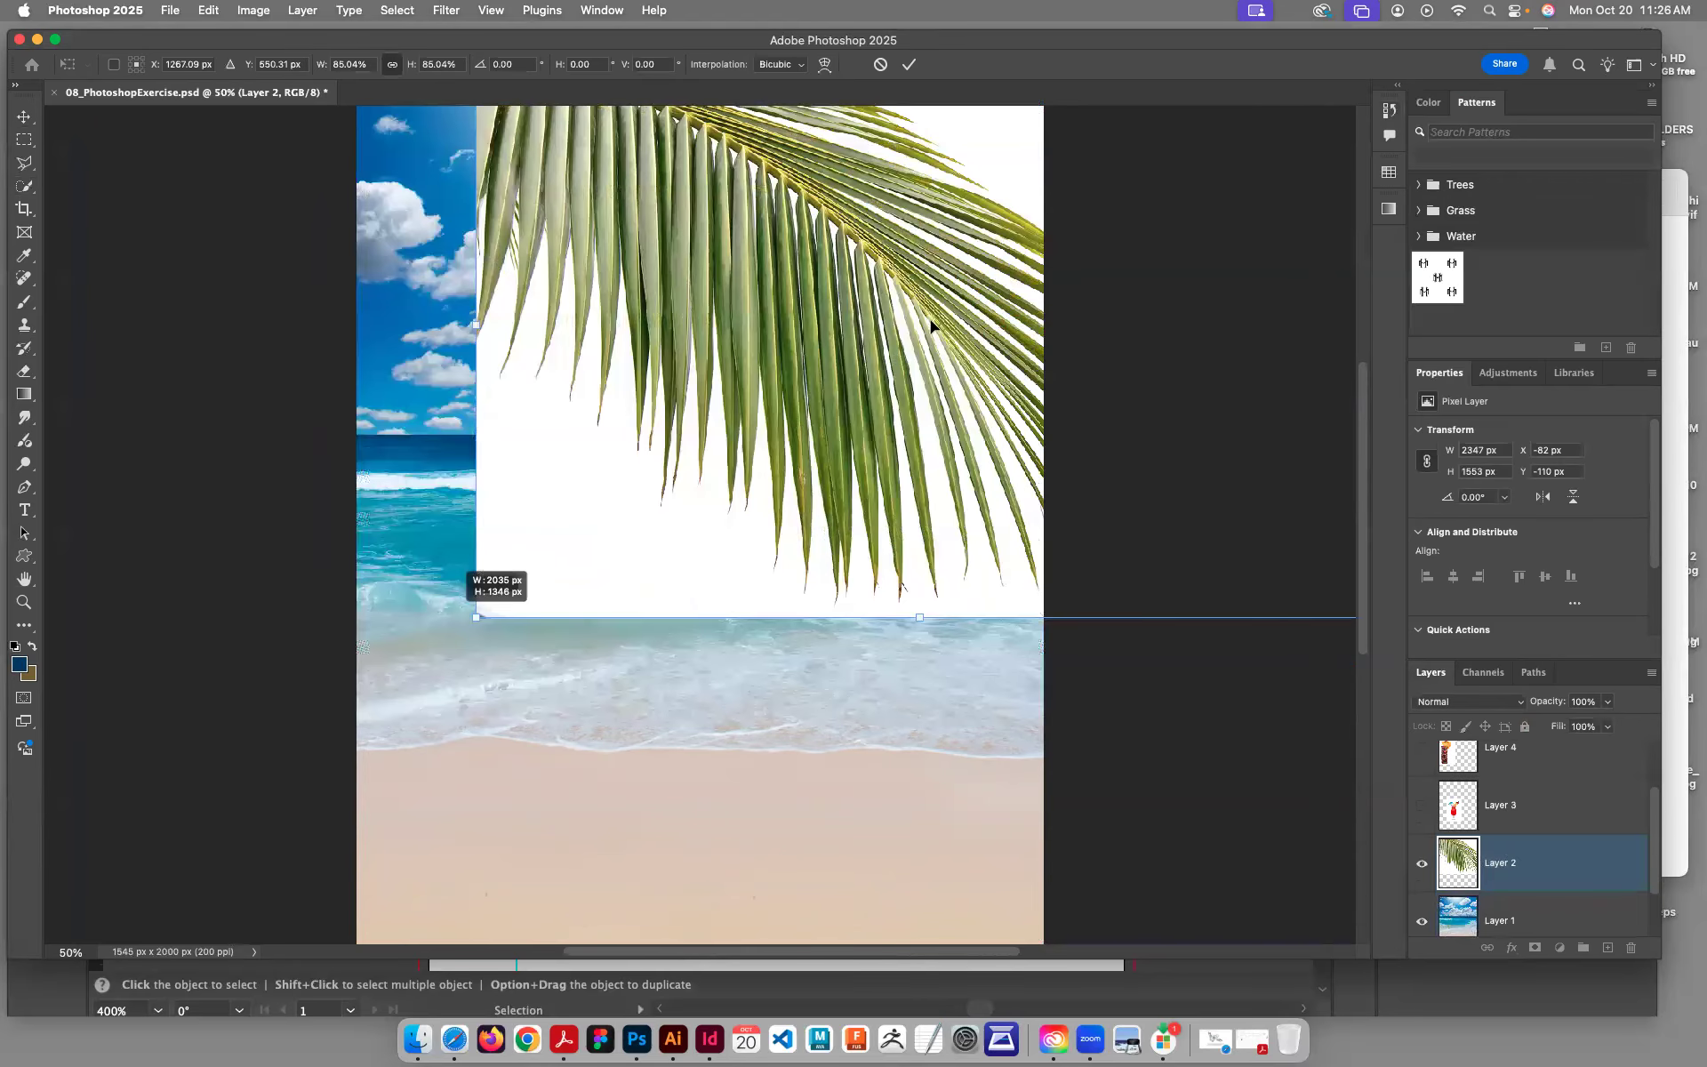
drag(676, 416, 601, 450)
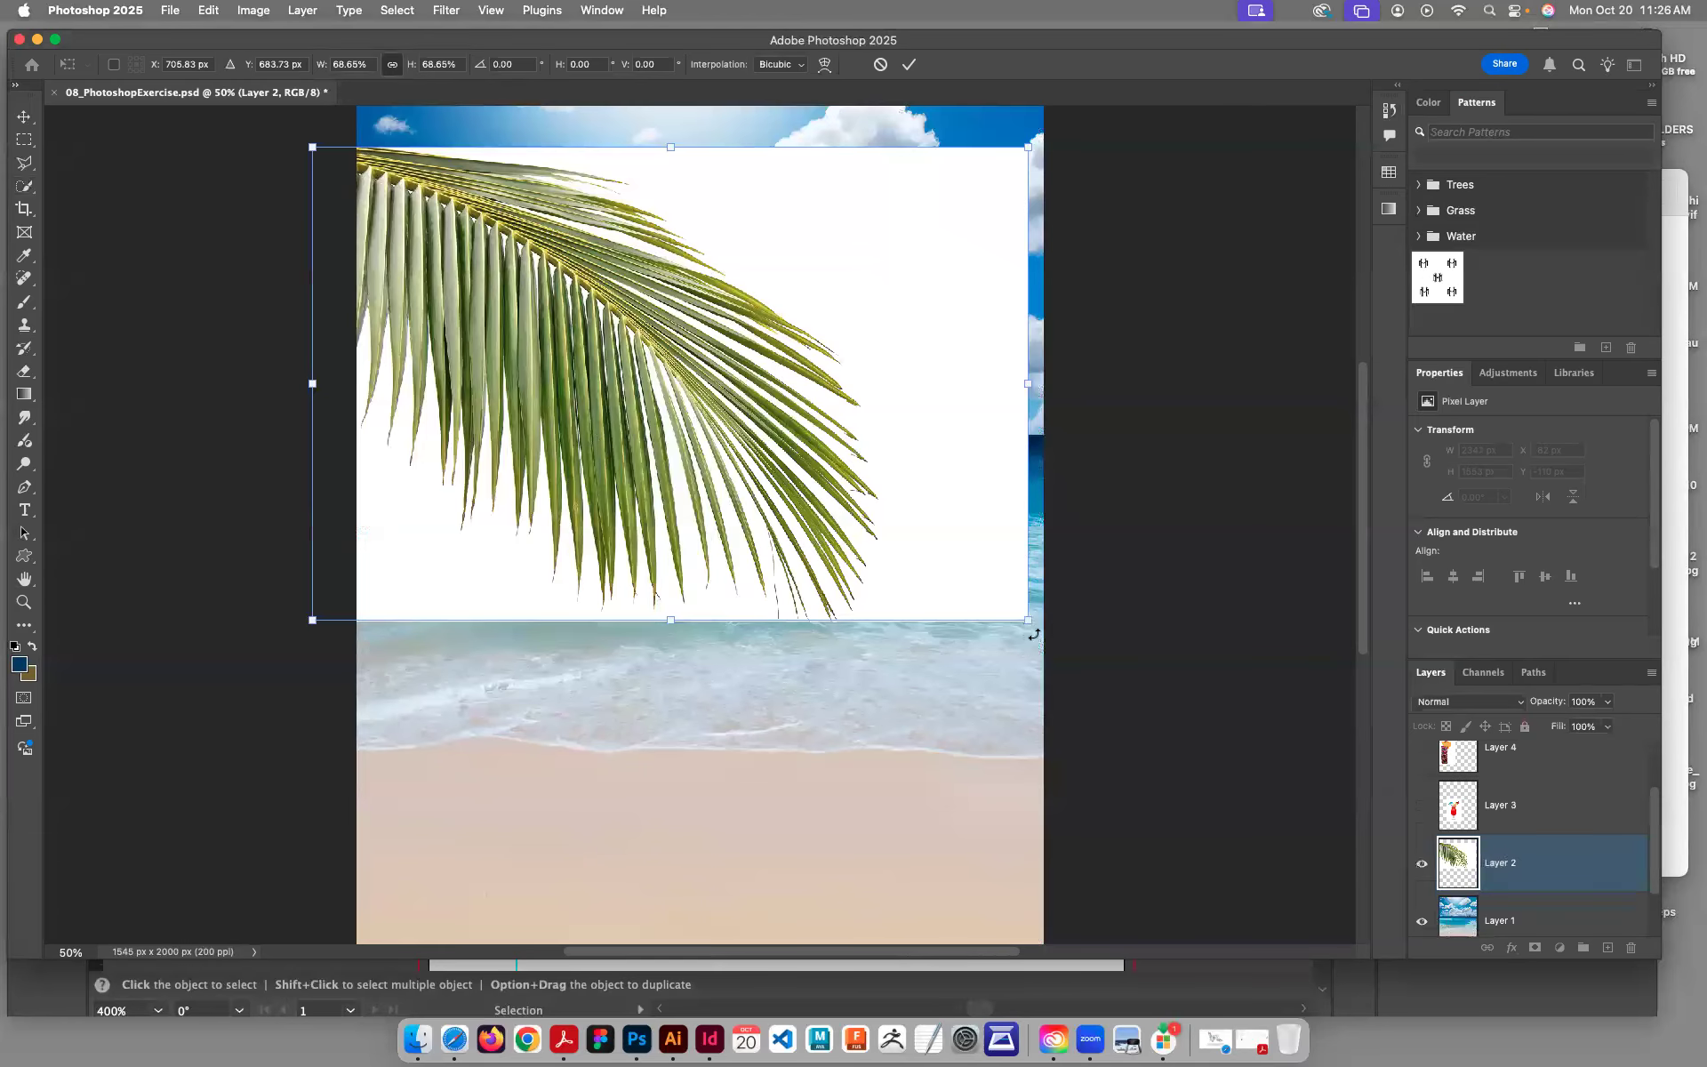
drag(1026, 618, 1040, 781)
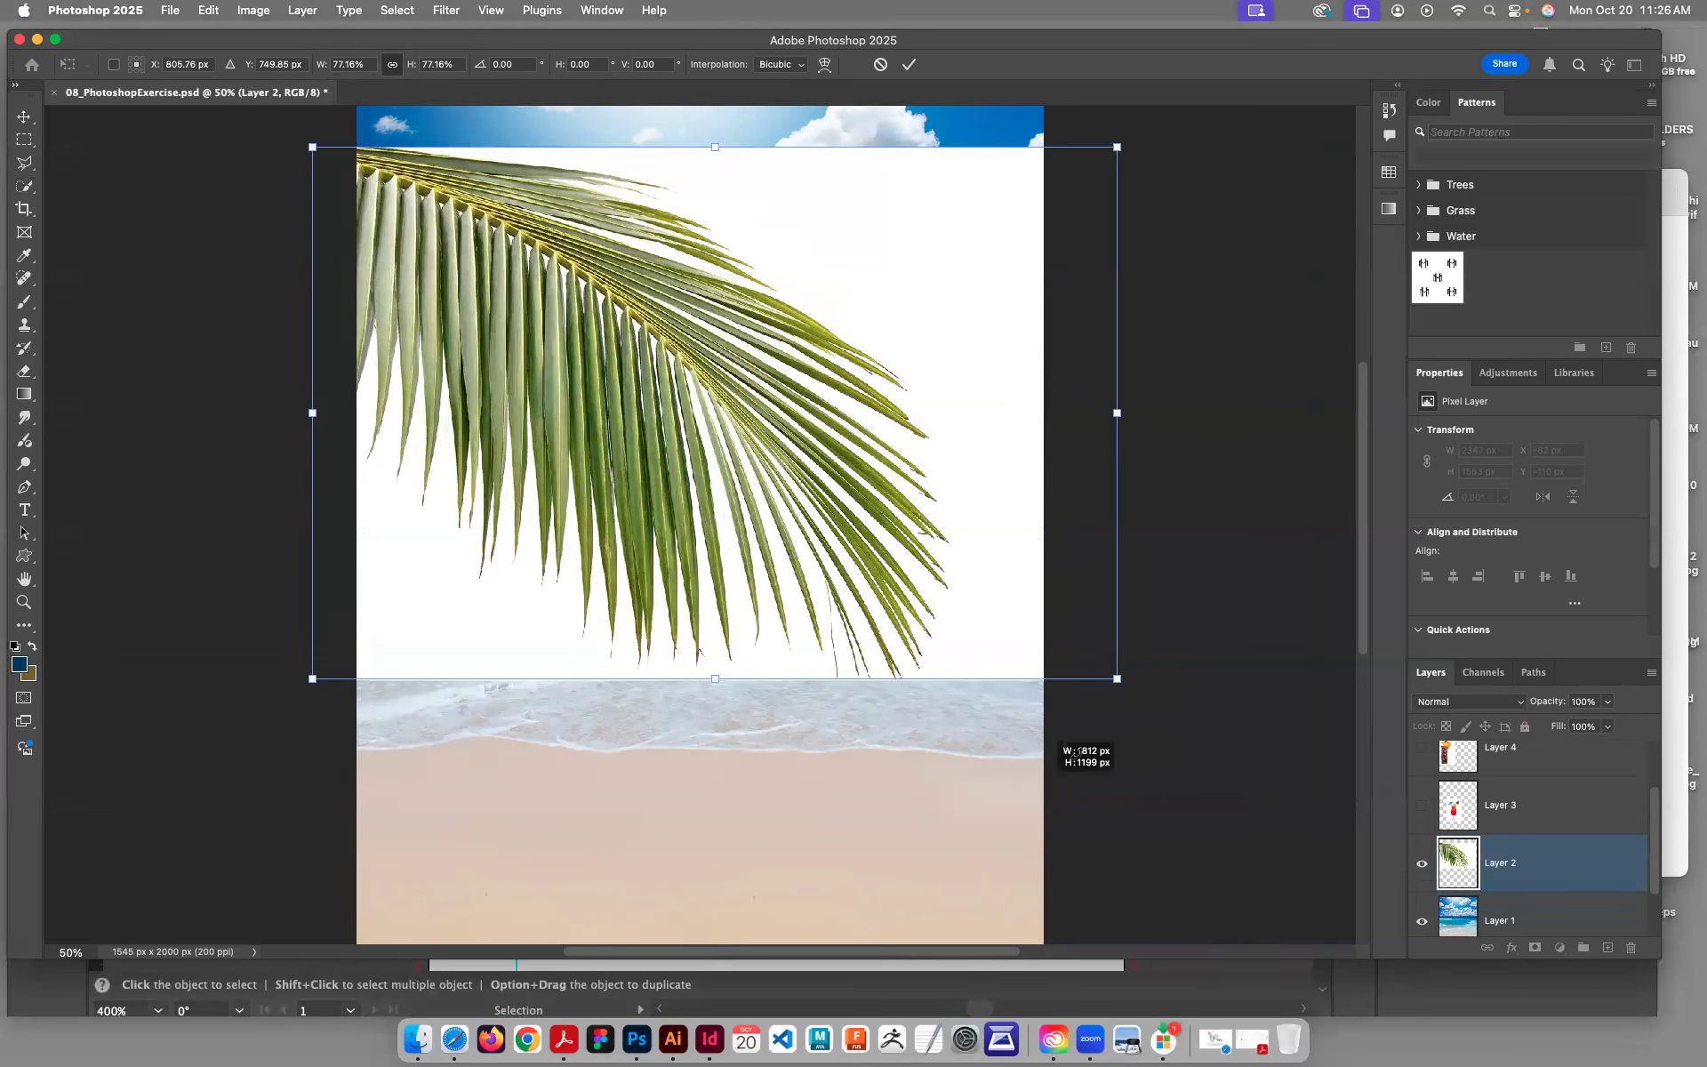
drag(1118, 679, 1156, 592)
drag(705, 526, 755, 449)
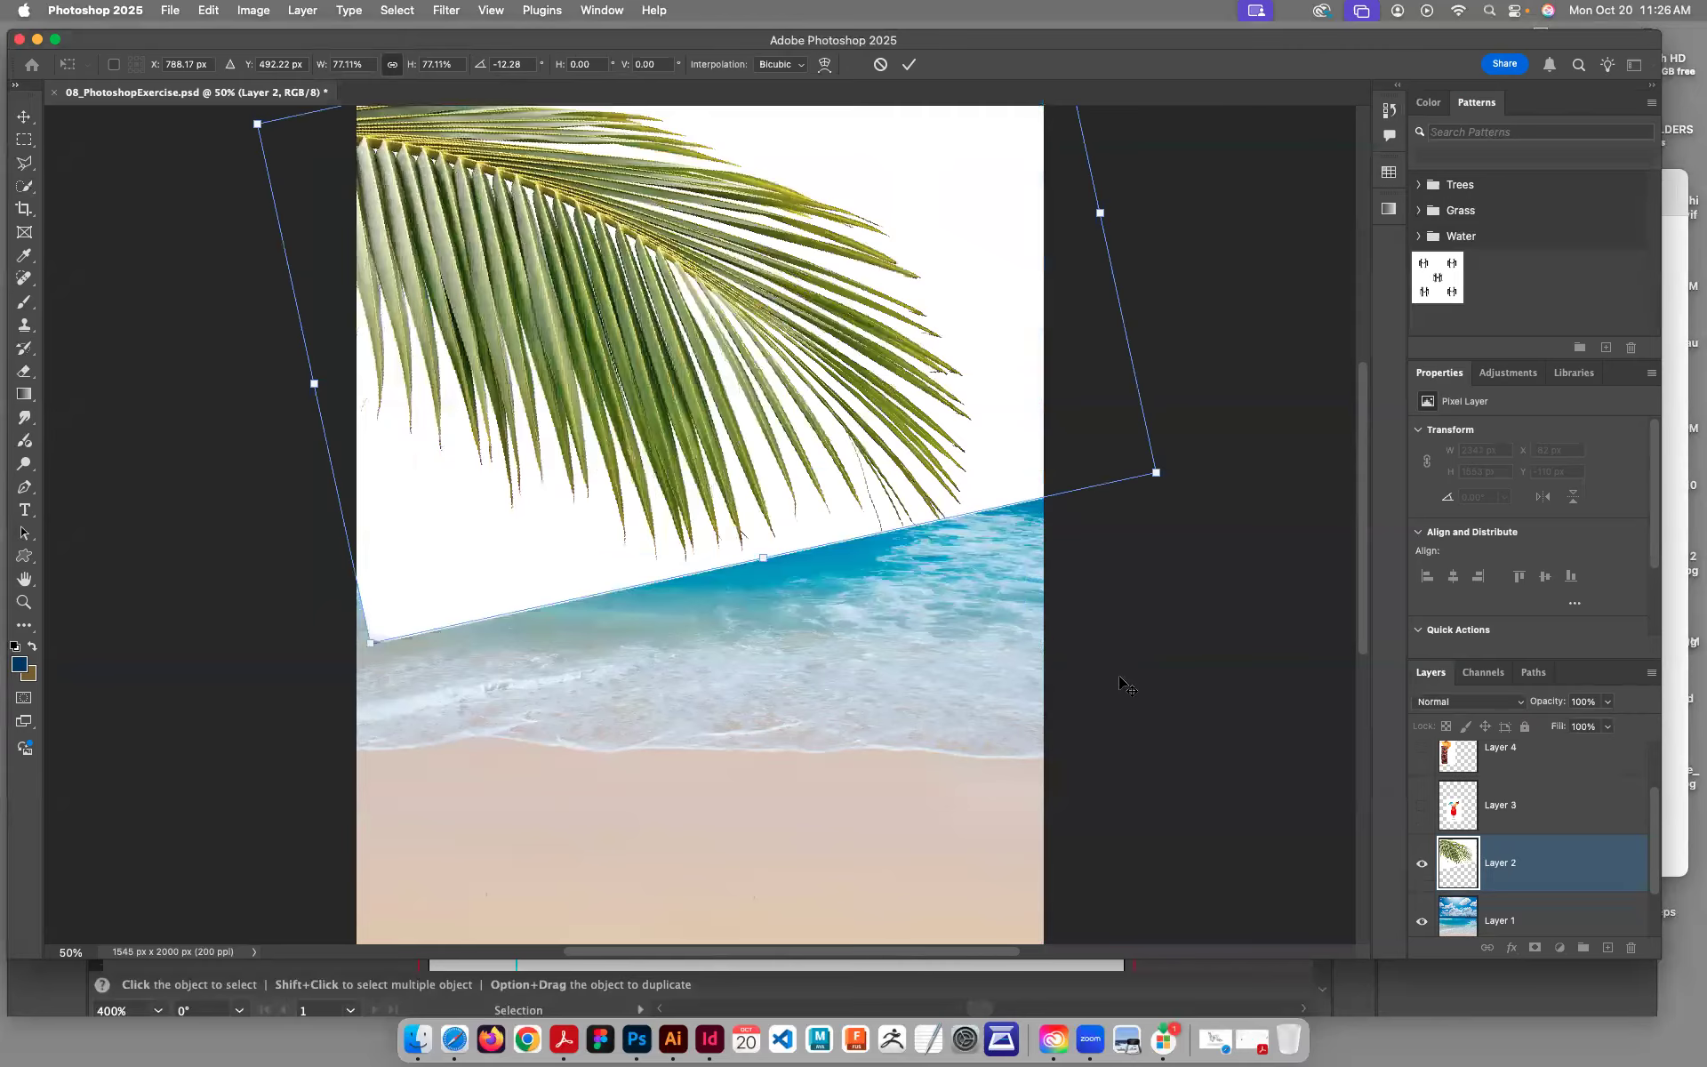
key(Return)
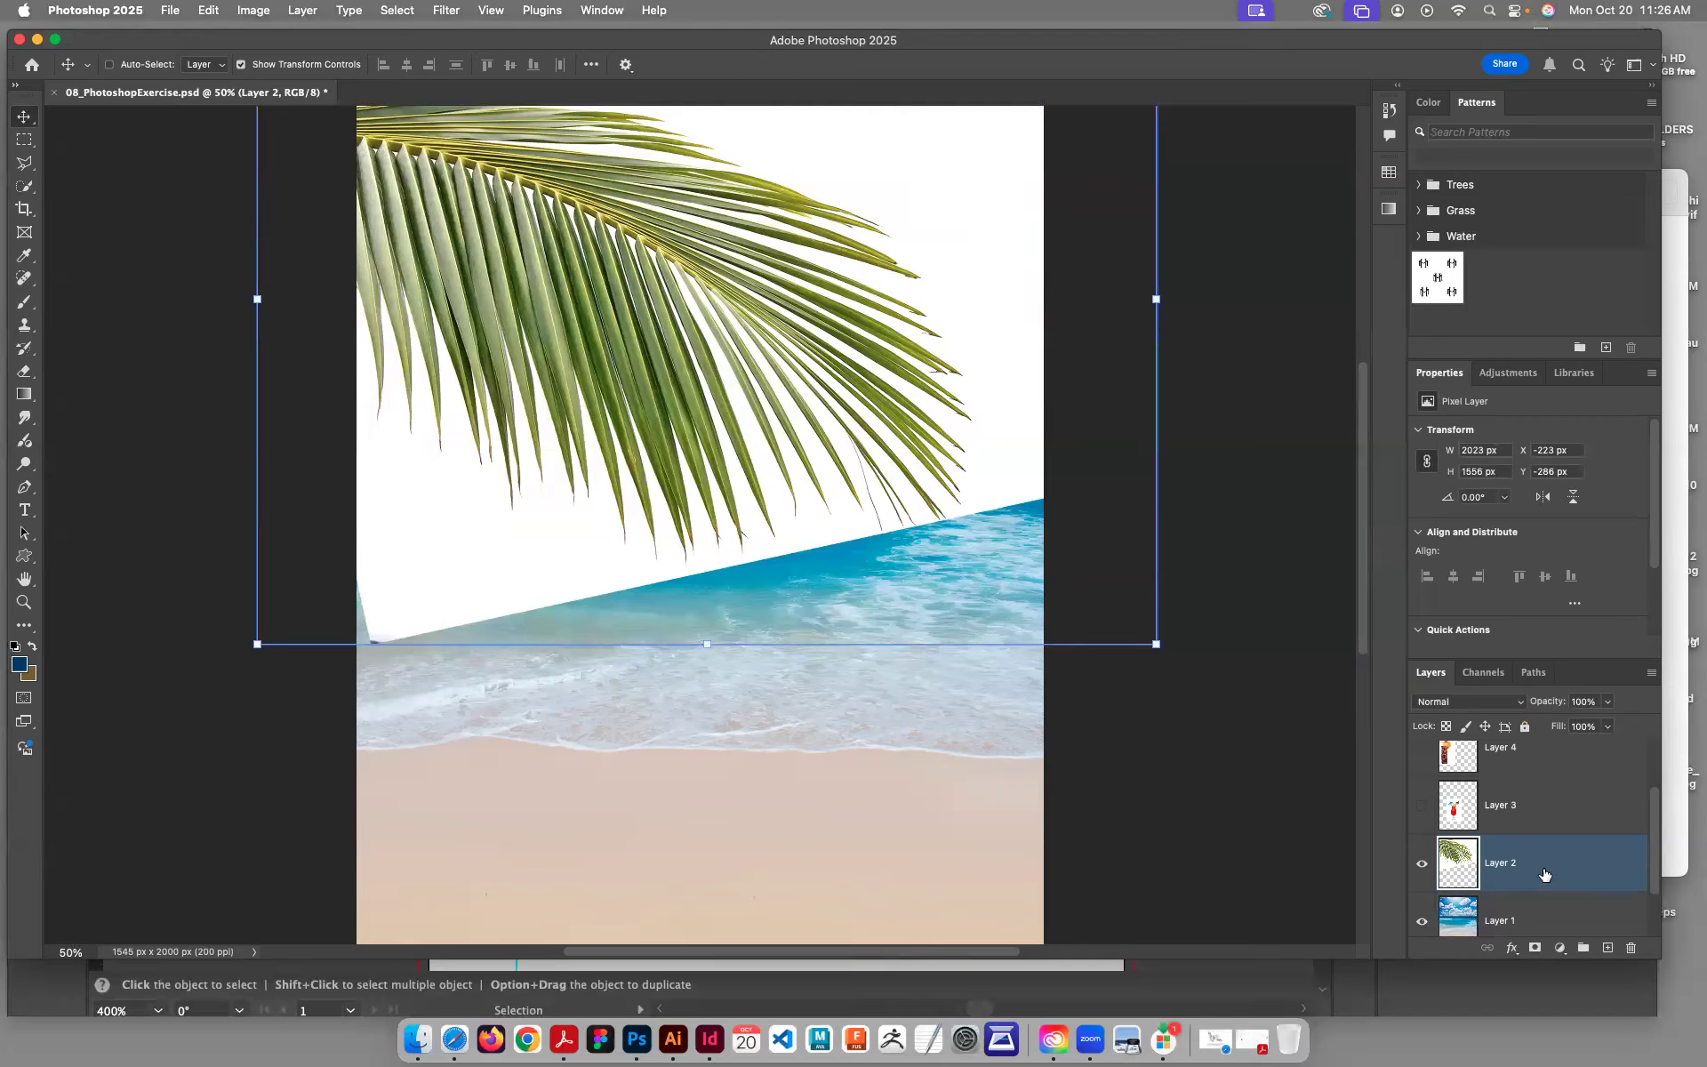
Step: Add a layer mask to the palm-leaf layer (Layer 2)
shift+click(1549, 919)
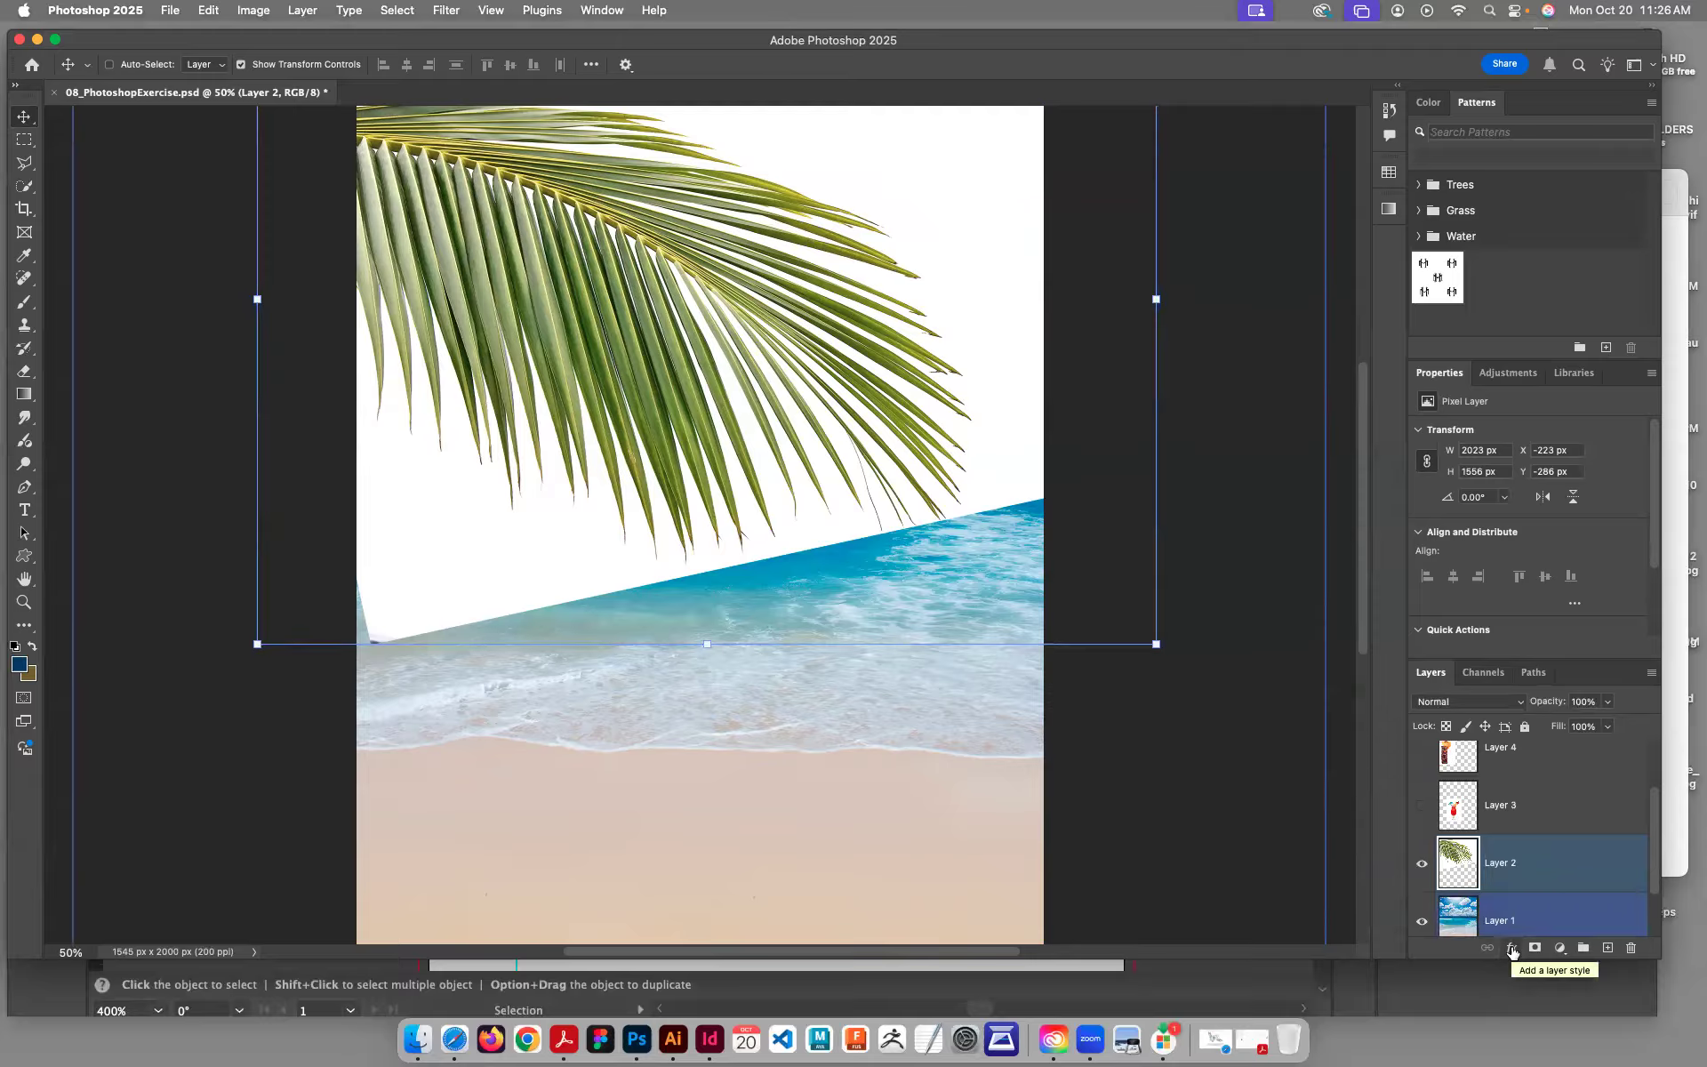
click(1533, 953)
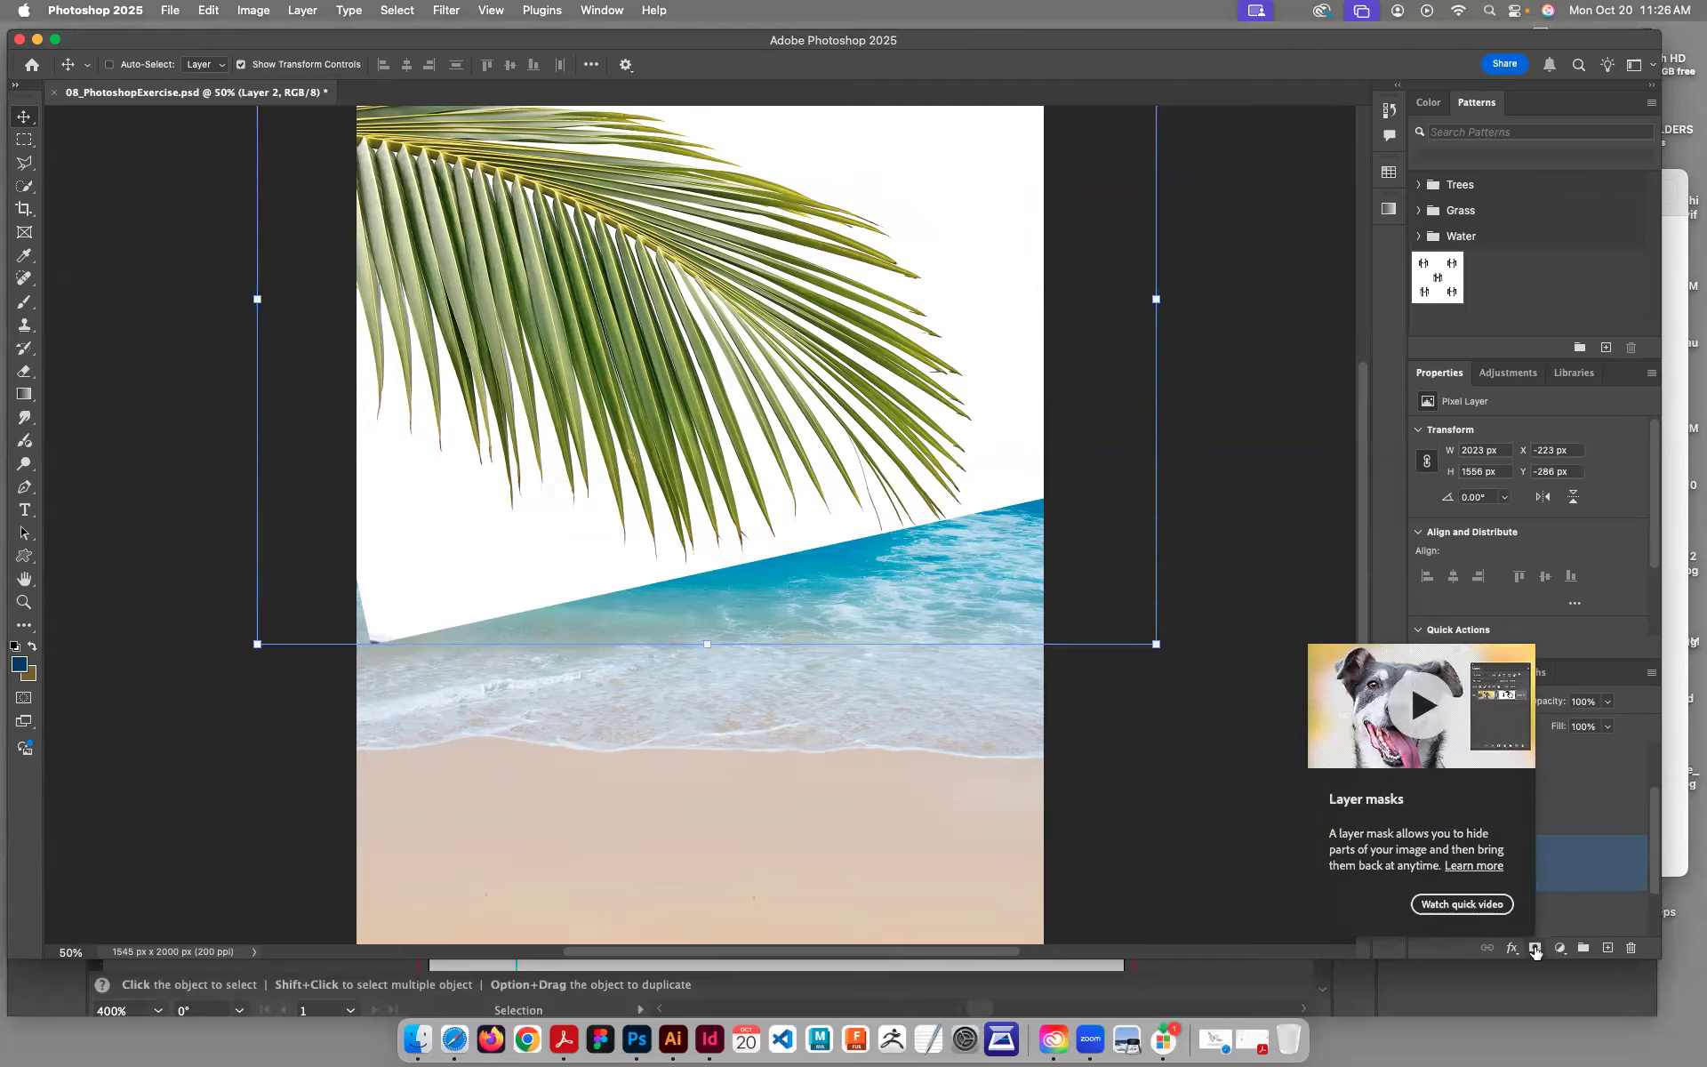
click(1535, 949)
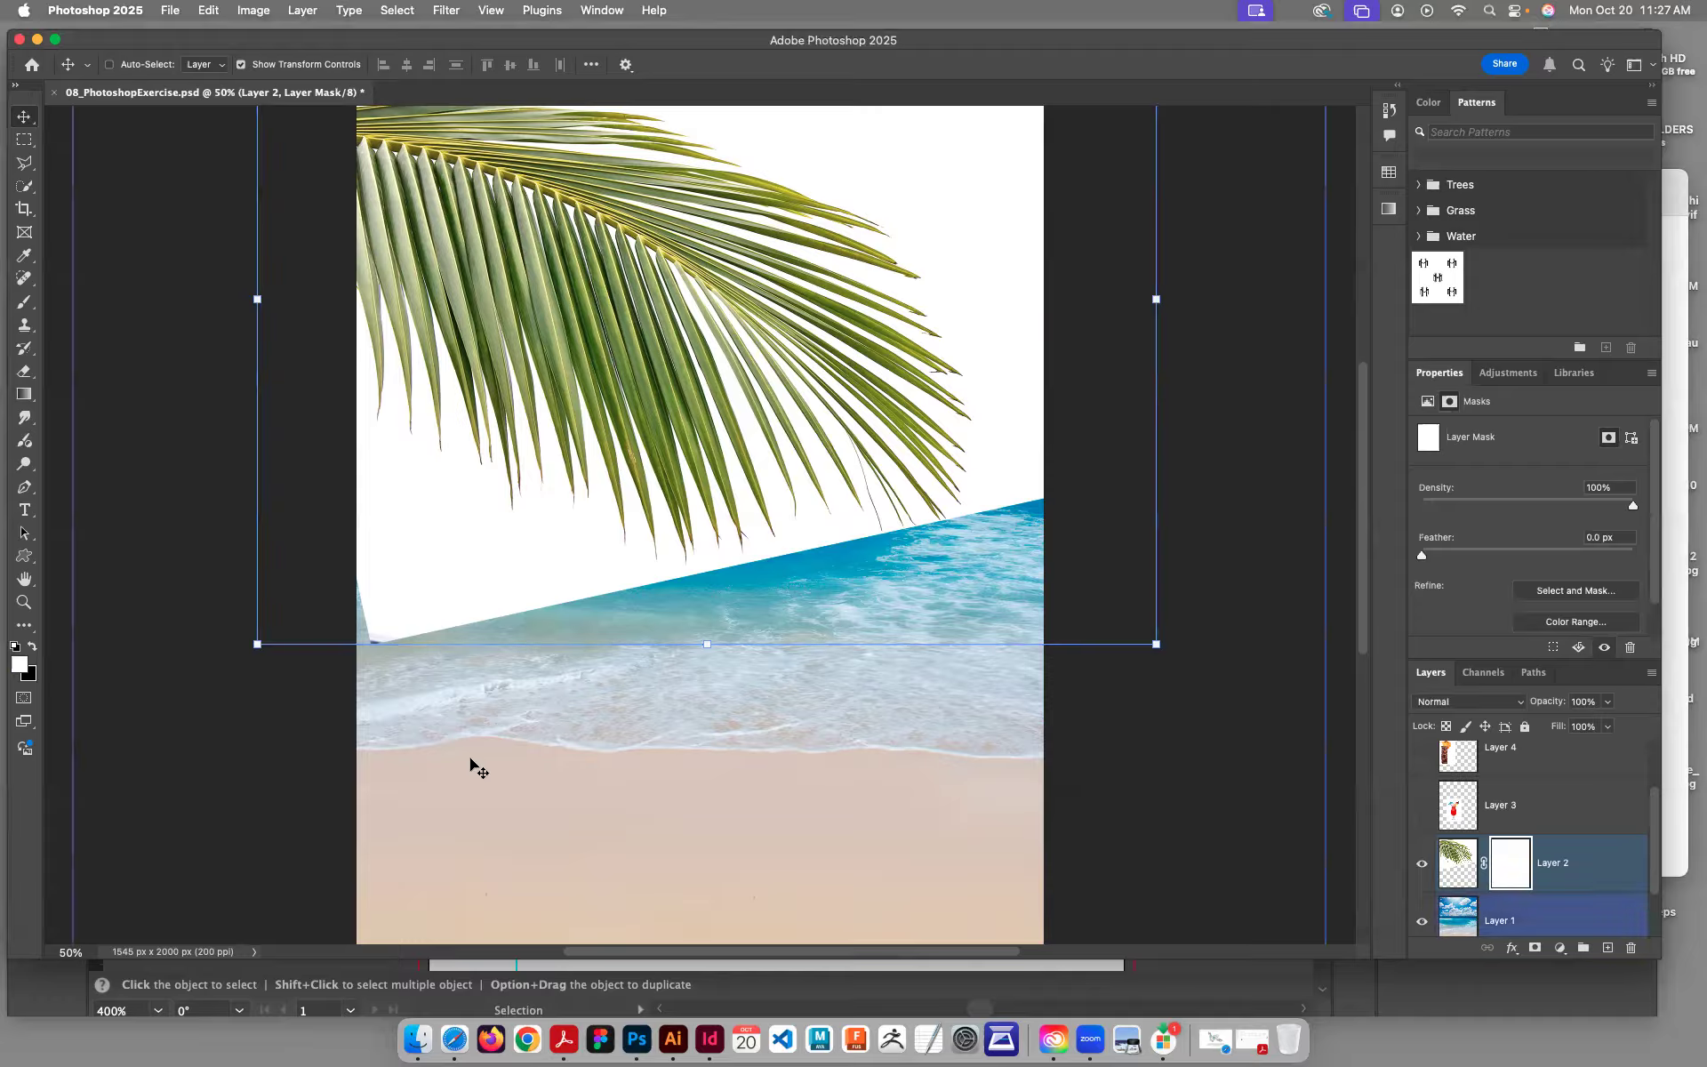
Step: Paint black on the palm-leaf layer's mask with an 80 px brush to hide the white background below the leaf tips
click(33, 649)
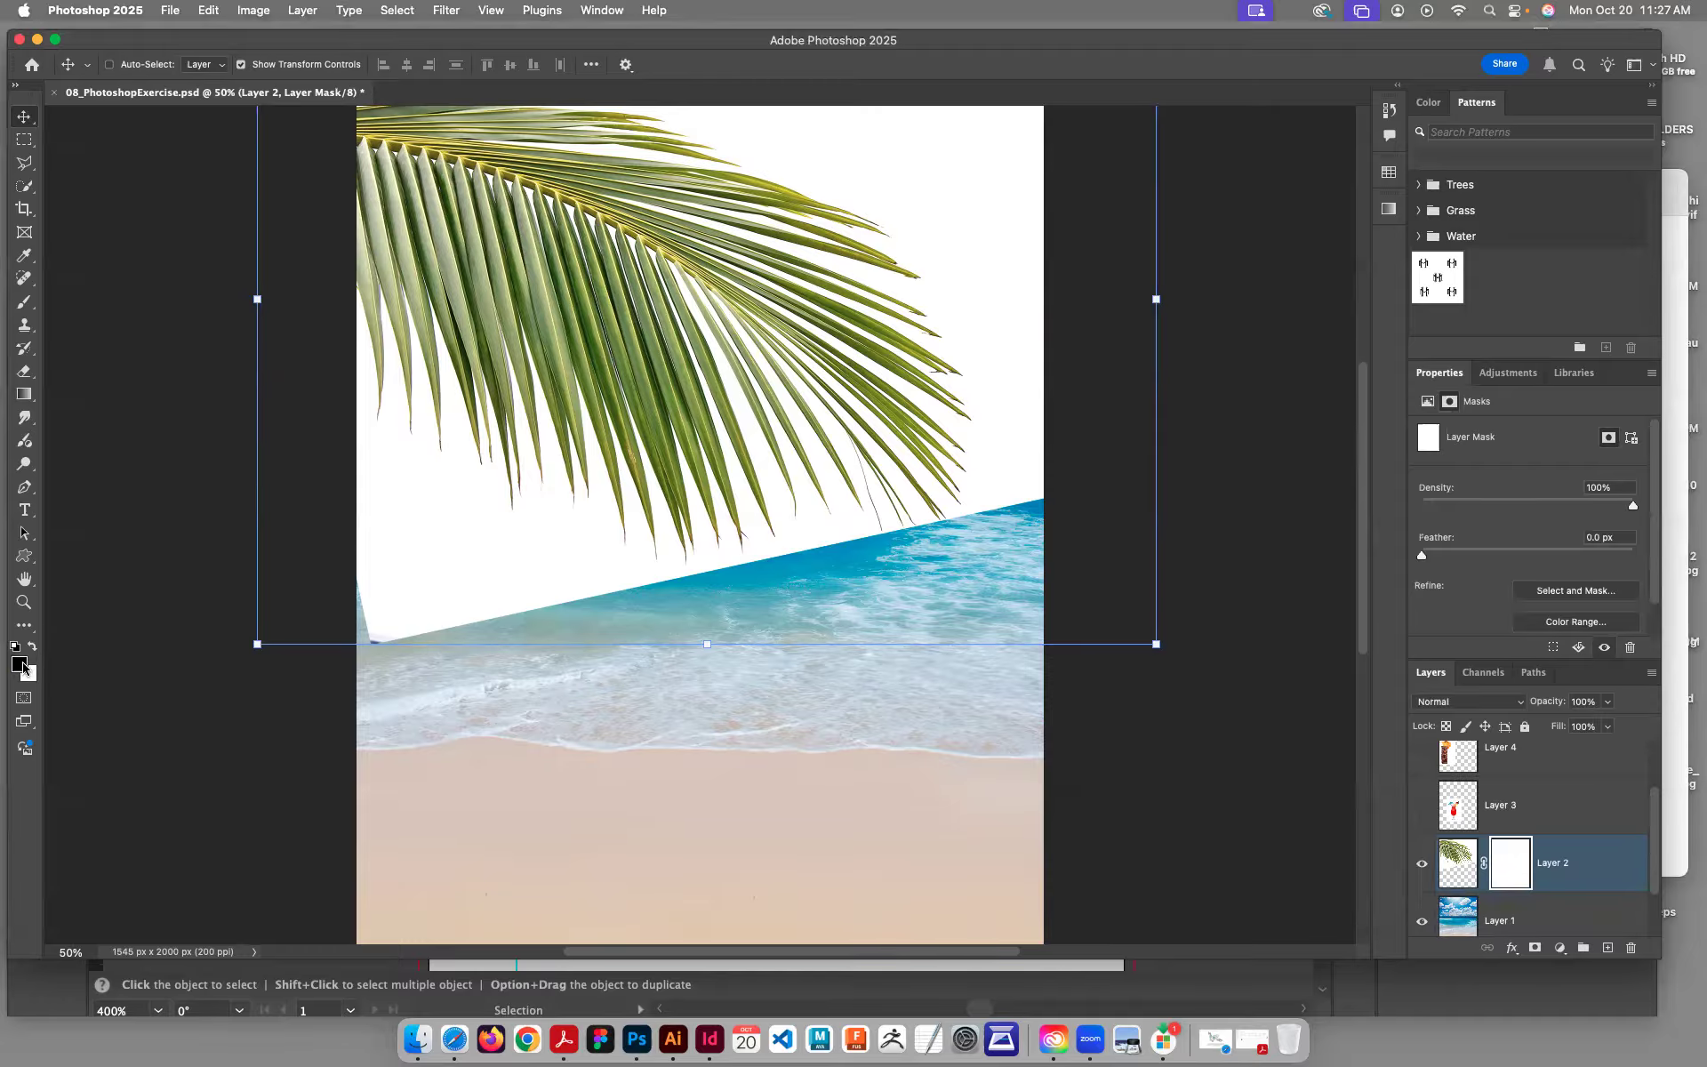
click(20, 664)
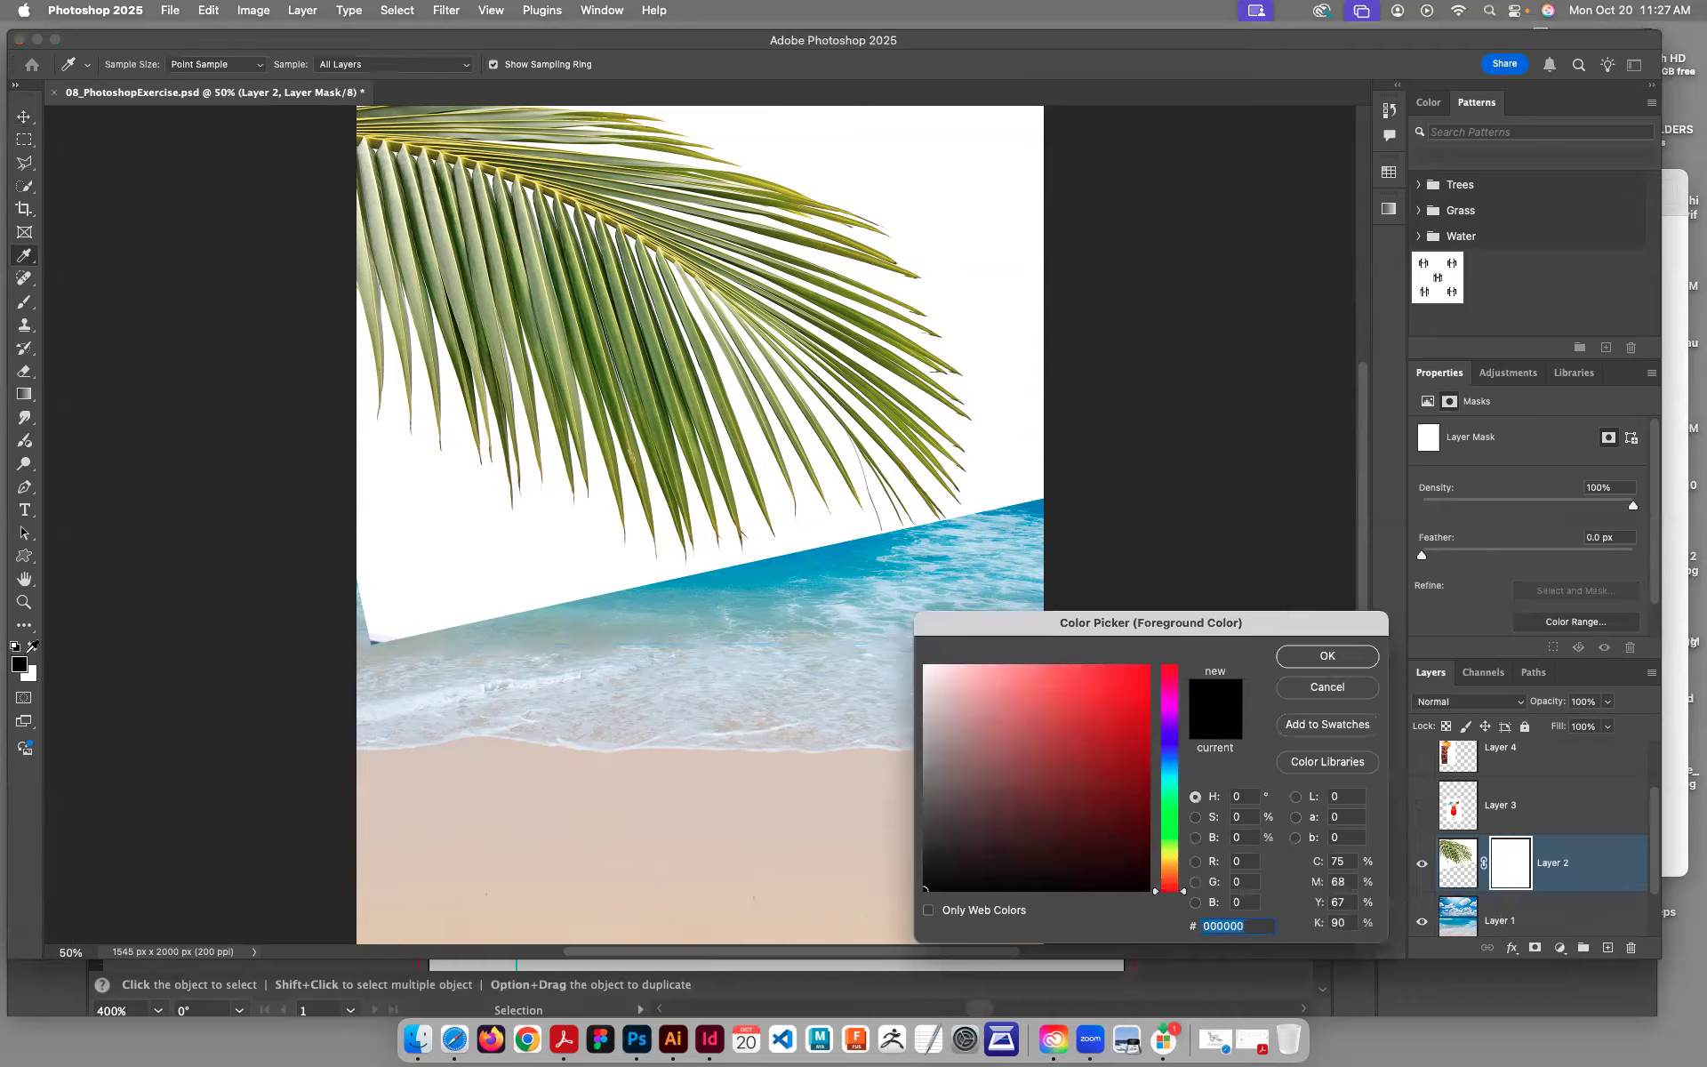
click(1320, 656)
click(24, 303)
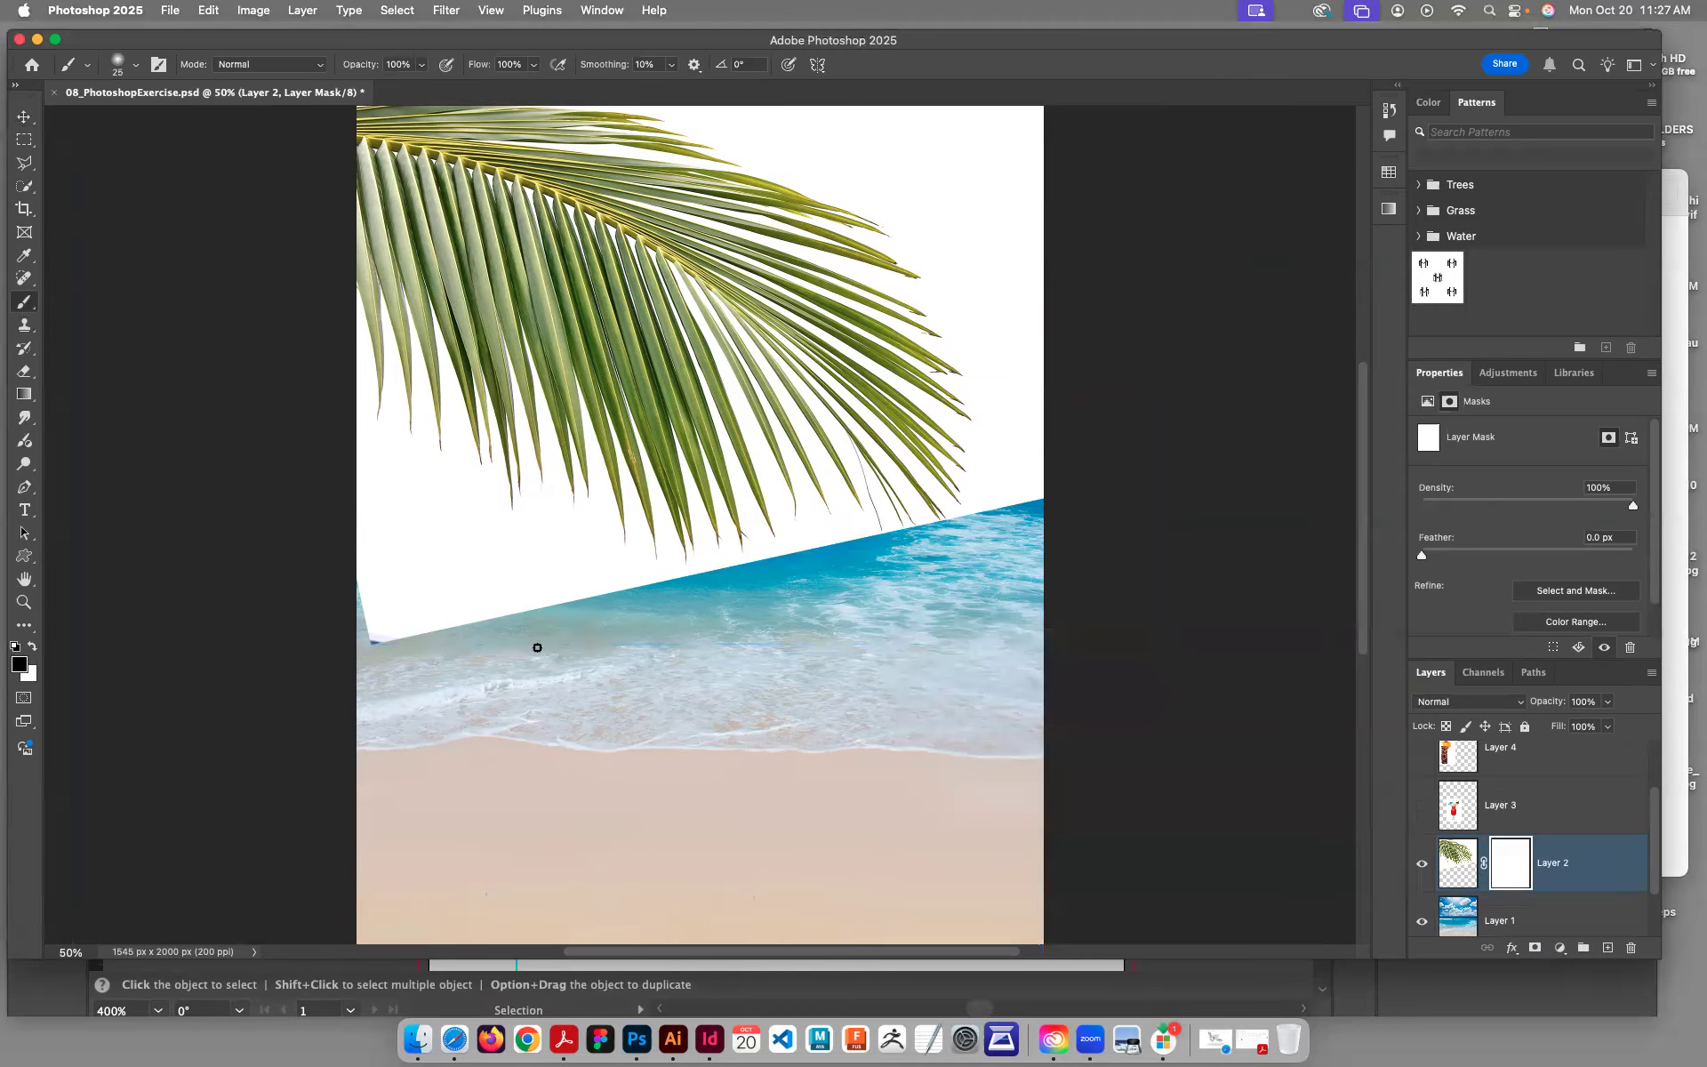
key(bracketright)
key(bracketright)
key(bracketright)
key(bracketright)
mouse_move(450, 498)
mouse_down()
mouse_move(381, 661)
mouse_move(381, 754)
mouse_move(462, 532)
mouse_move(448, 649)
mouse_move(521, 510)
mouse_move(539, 528)
mouse_move(514, 607)
mouse_move(419, 718)
mouse_move(423, 525)
mouse_move(402, 546)
mouse_move(415, 573)
mouse_move(396, 486)
mouse_move(397, 644)
mouse_move(351, 624)
mouse_move(372, 466)
mouse_move(416, 403)
mouse_move(465, 448)
mouse_move(498, 534)
mouse_move(551, 498)
mouse_move(612, 622)
mouse_move(698, 592)
mouse_move(632, 572)
mouse_move(681, 576)
mouse_move(732, 537)
mouse_move(772, 555)
mouse_up()
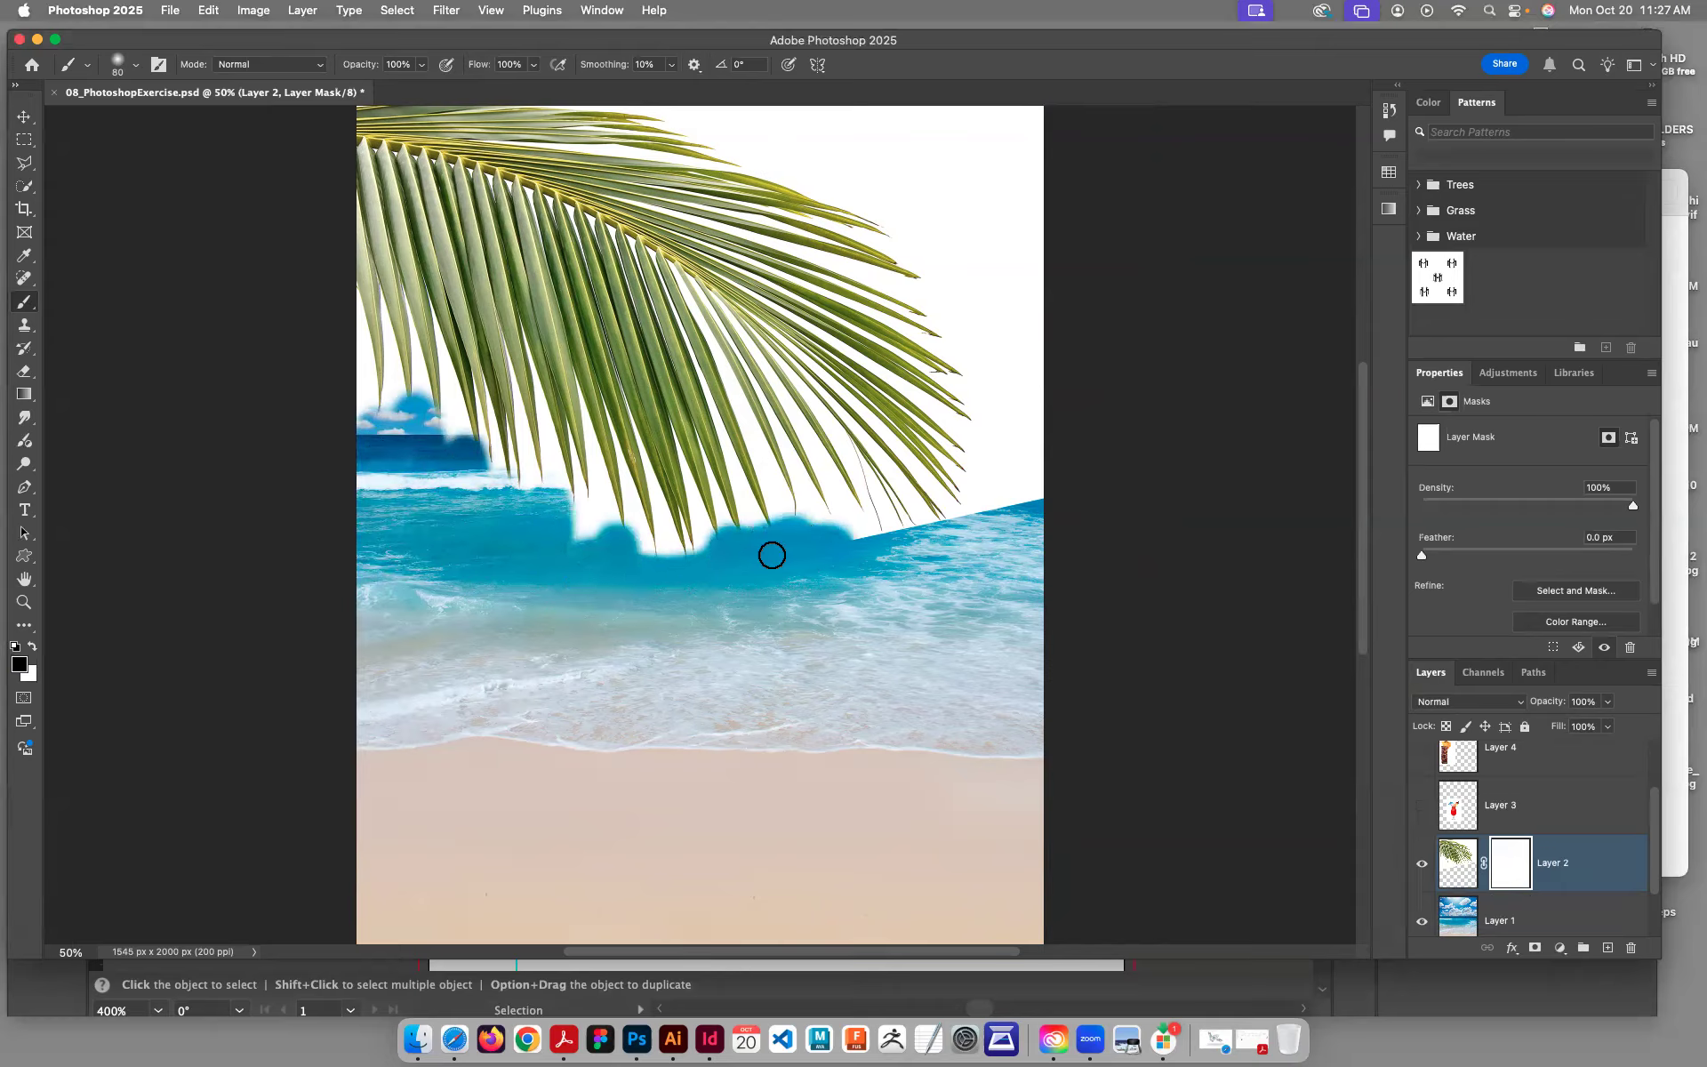
Step: View the palm-leaf layer's mask on its own, return to the composite image and make the mask active again
alt+click(1510, 856)
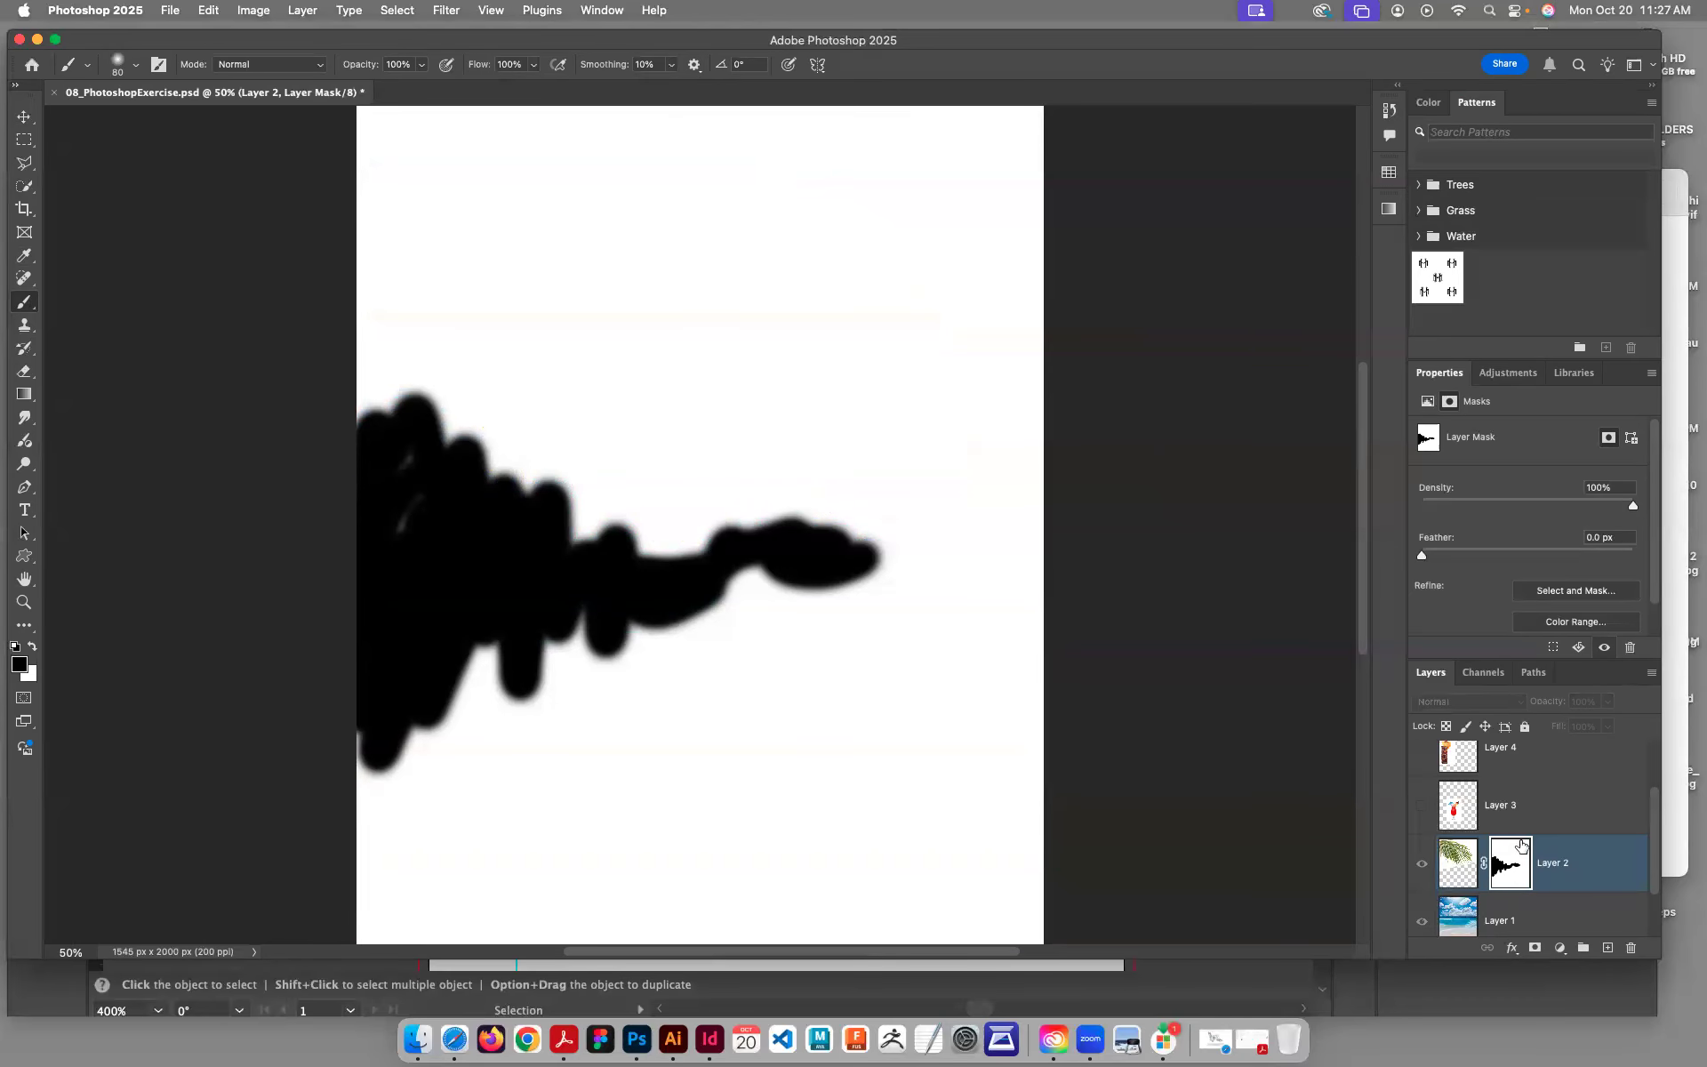
click(1455, 874)
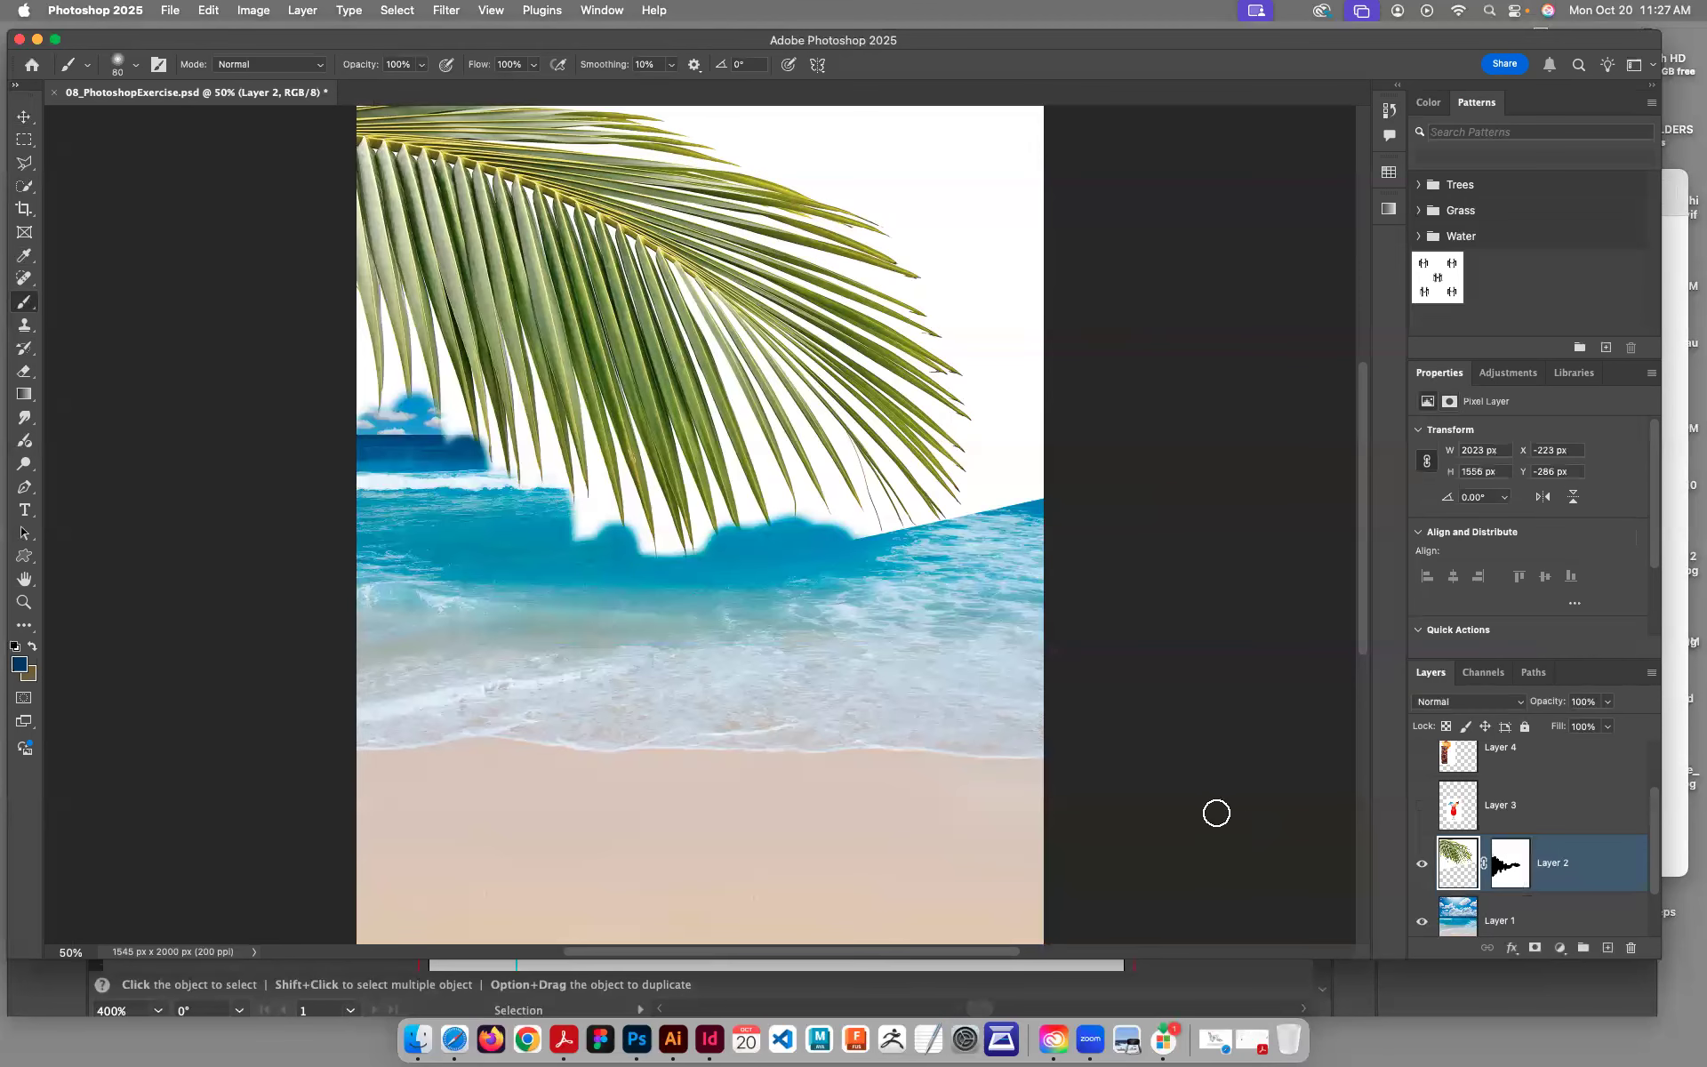
click(1509, 864)
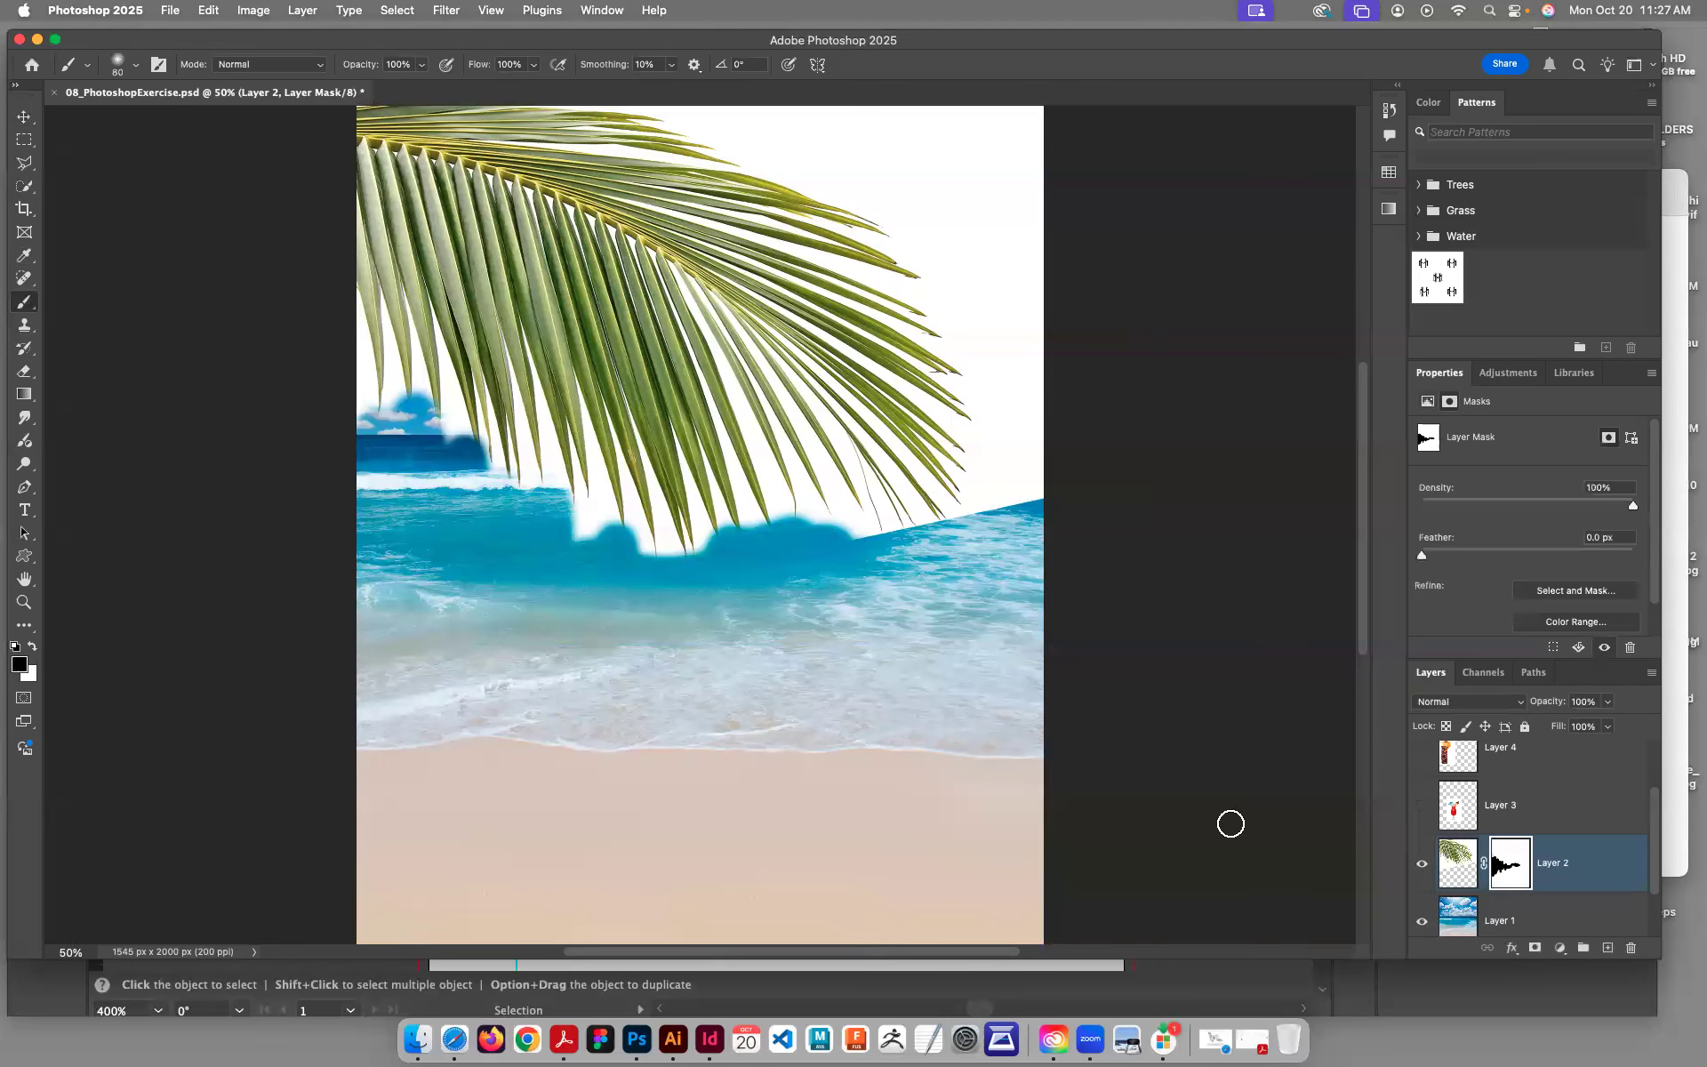
Step: Paint white on the palm-leaf layer's mask to bring back part of the hidden area below the leaf tips
click(34, 650)
mouse_move(564, 560)
mouse_down()
mouse_move(594, 437)
mouse_move(601, 523)
mouse_move(639, 509)
mouse_move(628, 604)
mouse_move(685, 637)
mouse_move(743, 533)
mouse_move(733, 517)
mouse_move(928, 459)
mouse_move(808, 564)
mouse_move(914, 487)
mouse_move(843, 526)
mouse_move(632, 448)
mouse_move(514, 570)
mouse_move(493, 555)
mouse_move(524, 548)
mouse_move(504, 517)
mouse_move(457, 509)
mouse_move(427, 393)
mouse_move(454, 391)
mouse_move(412, 363)
mouse_move(432, 467)
mouse_move(368, 343)
mouse_move(364, 439)
mouse_move(391, 389)
mouse_move(393, 487)
mouse_move(422, 438)
mouse_move(425, 476)
mouse_up()
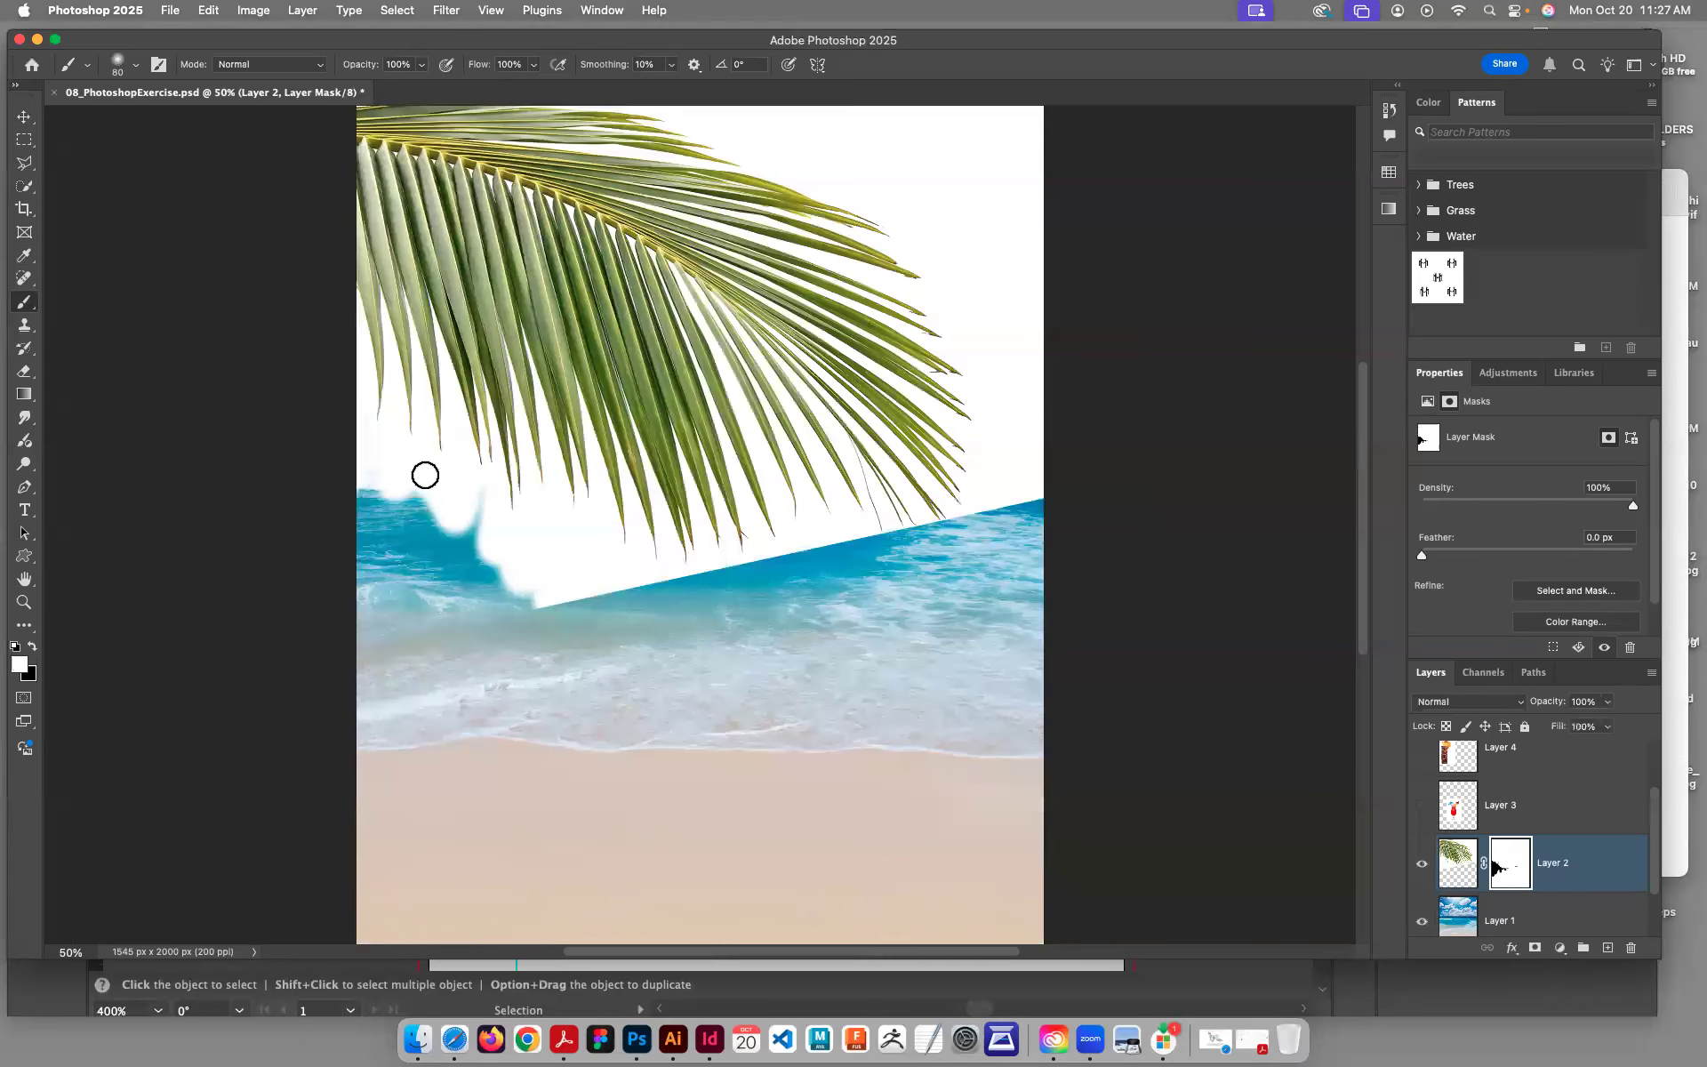
drag(482, 442, 473, 537)
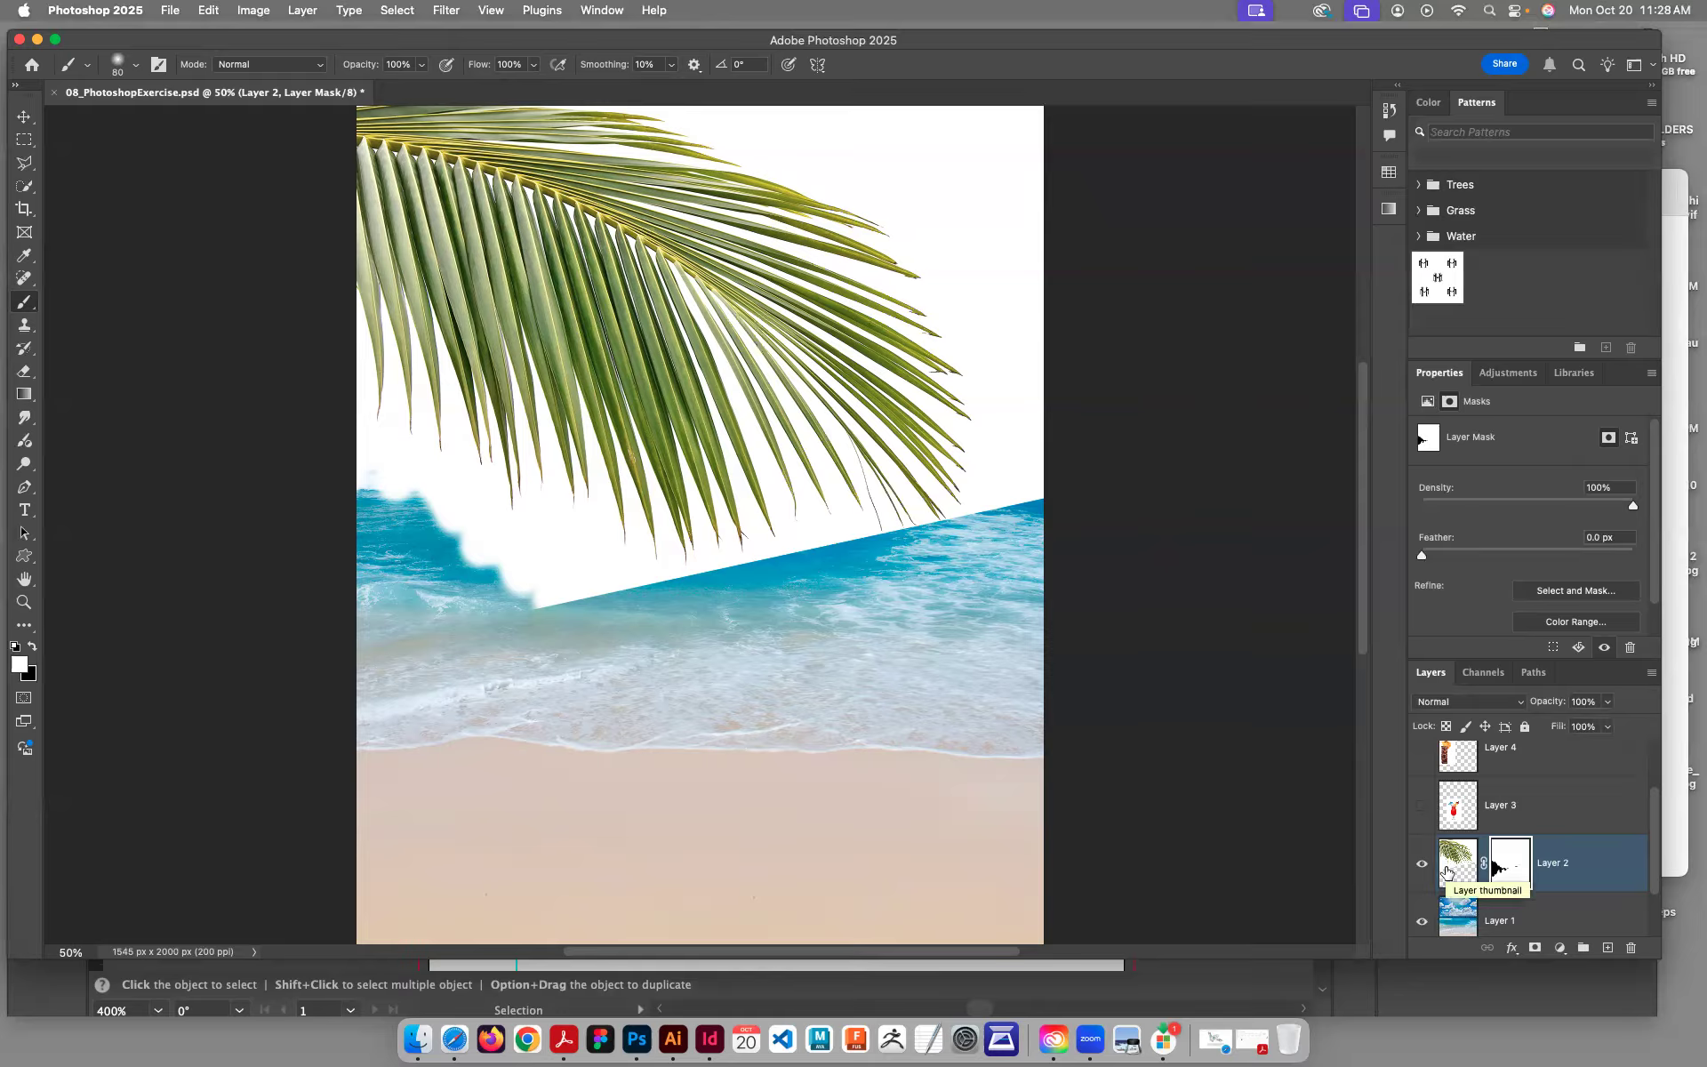
Step: Undo all the brush strokes painted on the palm-leaf layer's mask
key(super+z)
key(super+z)
key(super+z)
key(super+z)
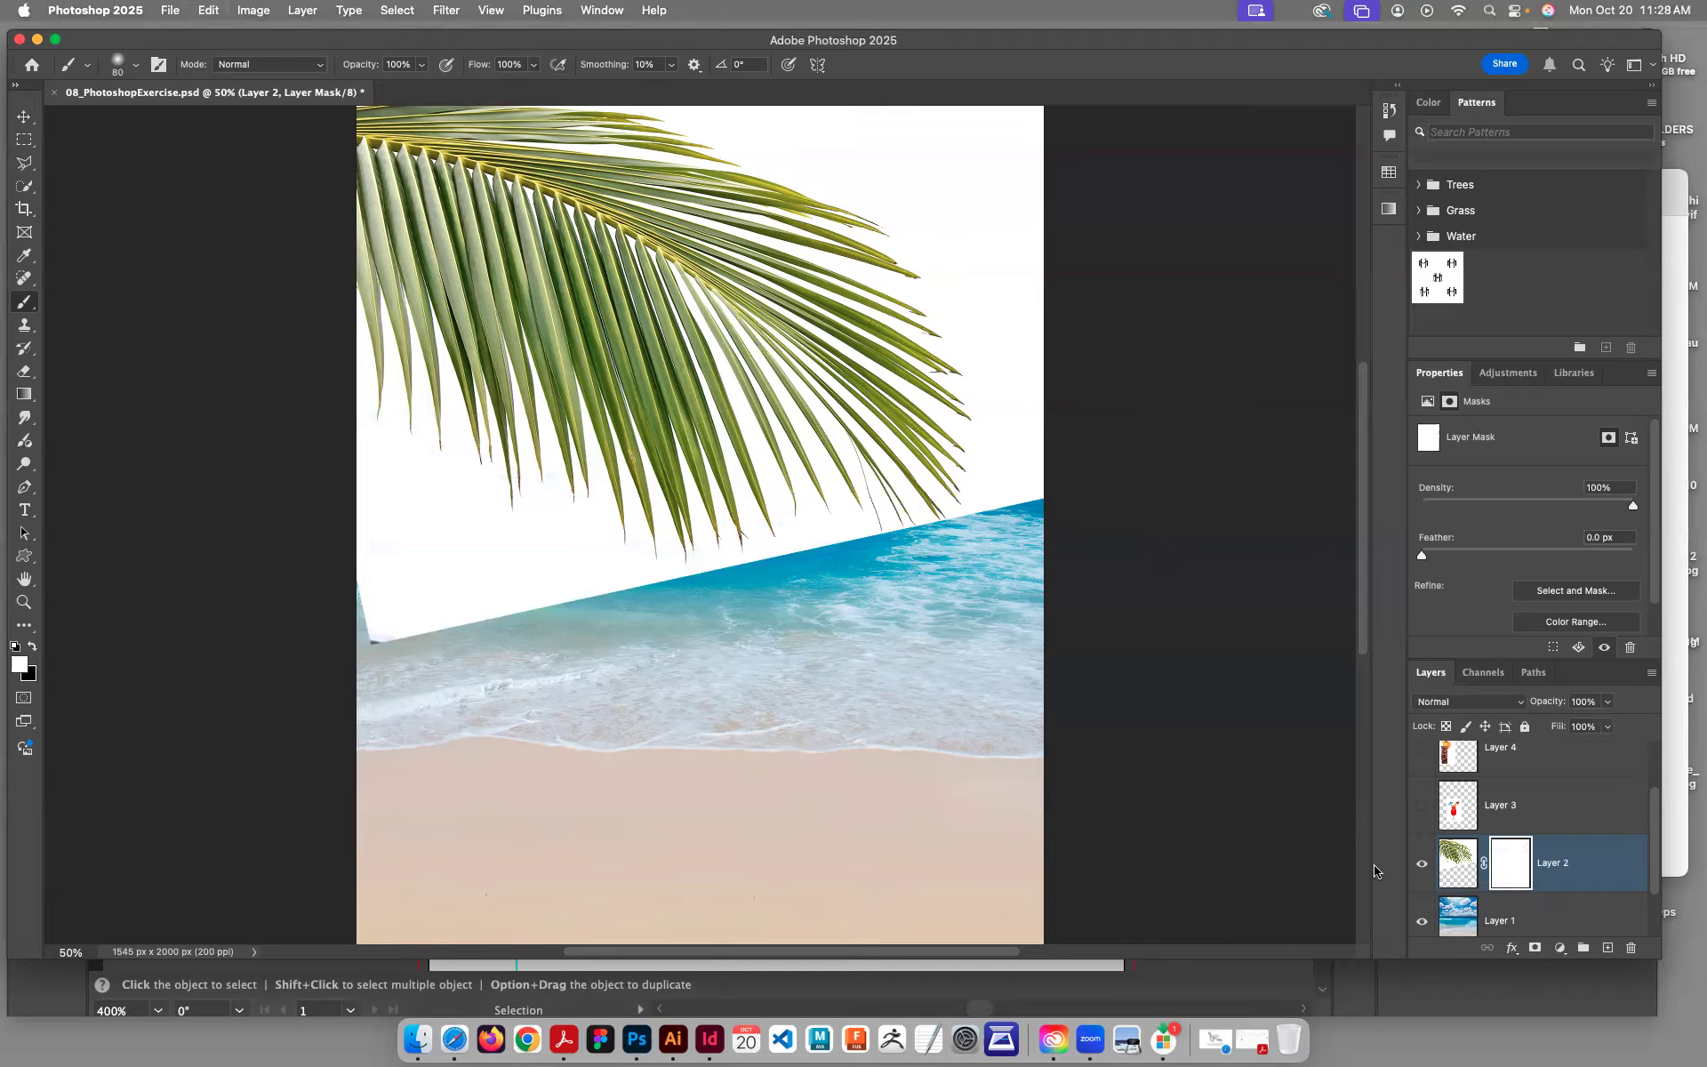
Step: Revert the document's history to the Free Transform state, before the layer mask was added to the palm-leaf layer
click(1390, 110)
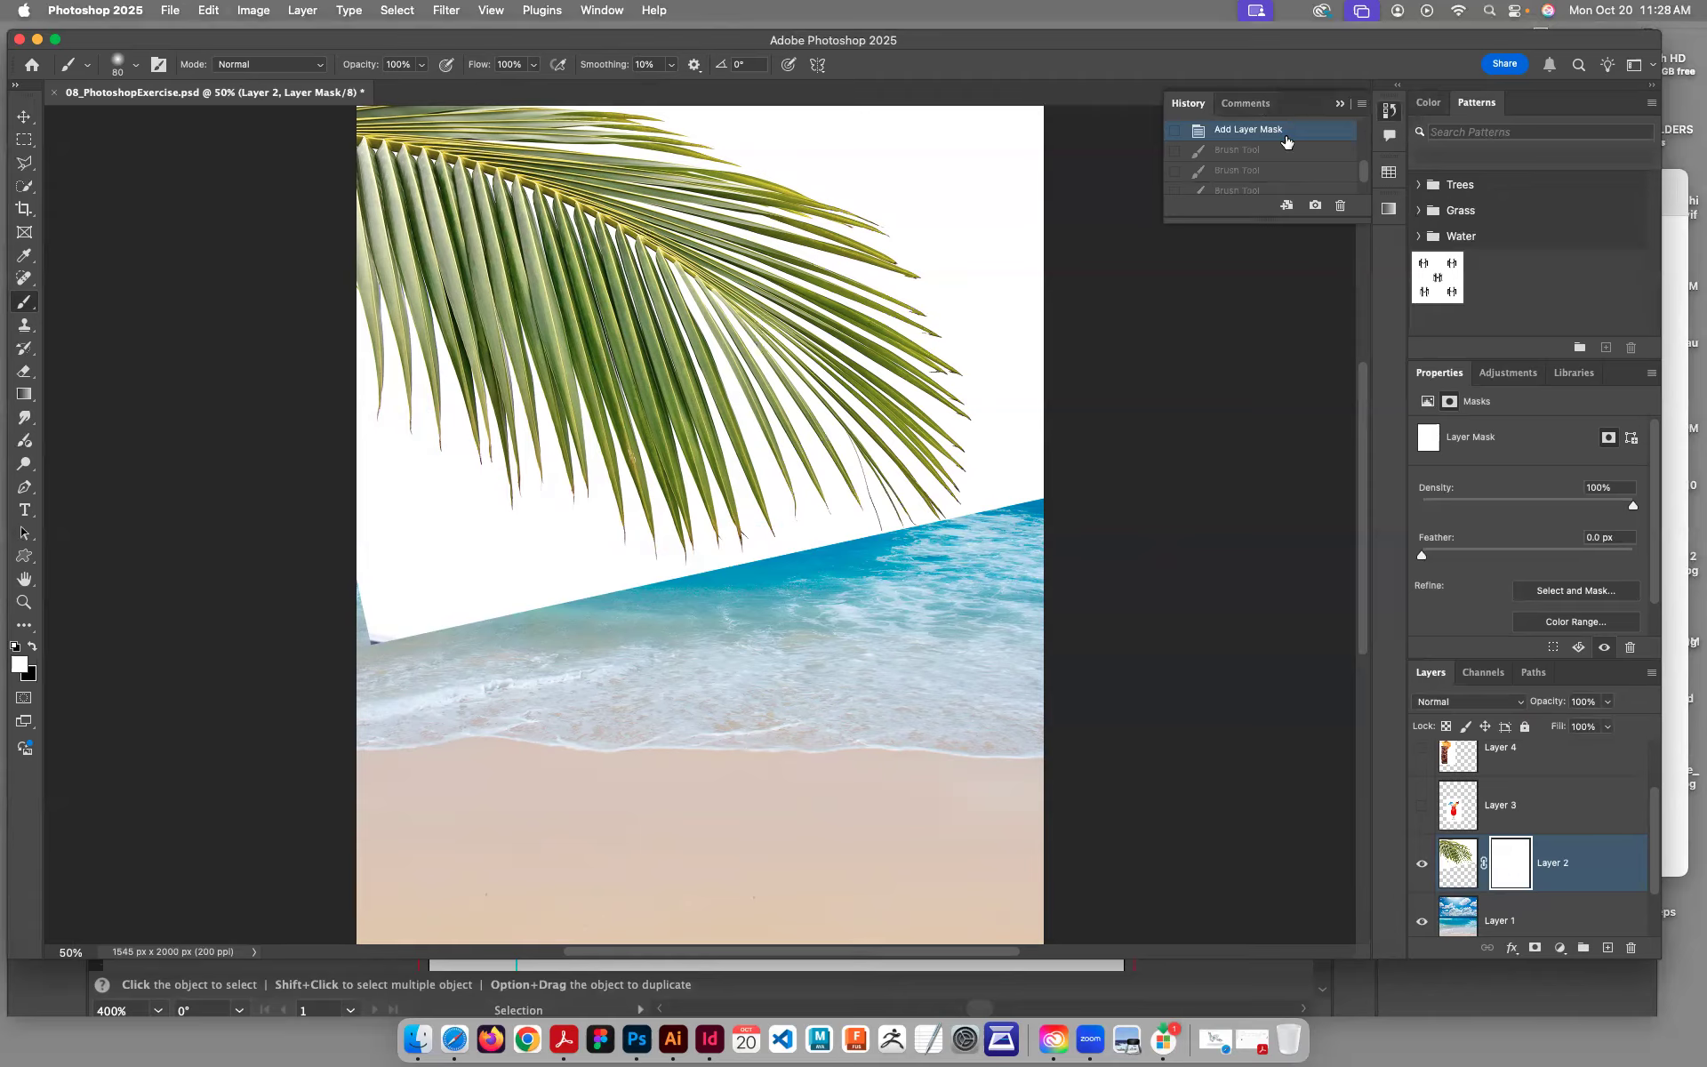
drag(1367, 211, 1360, 678)
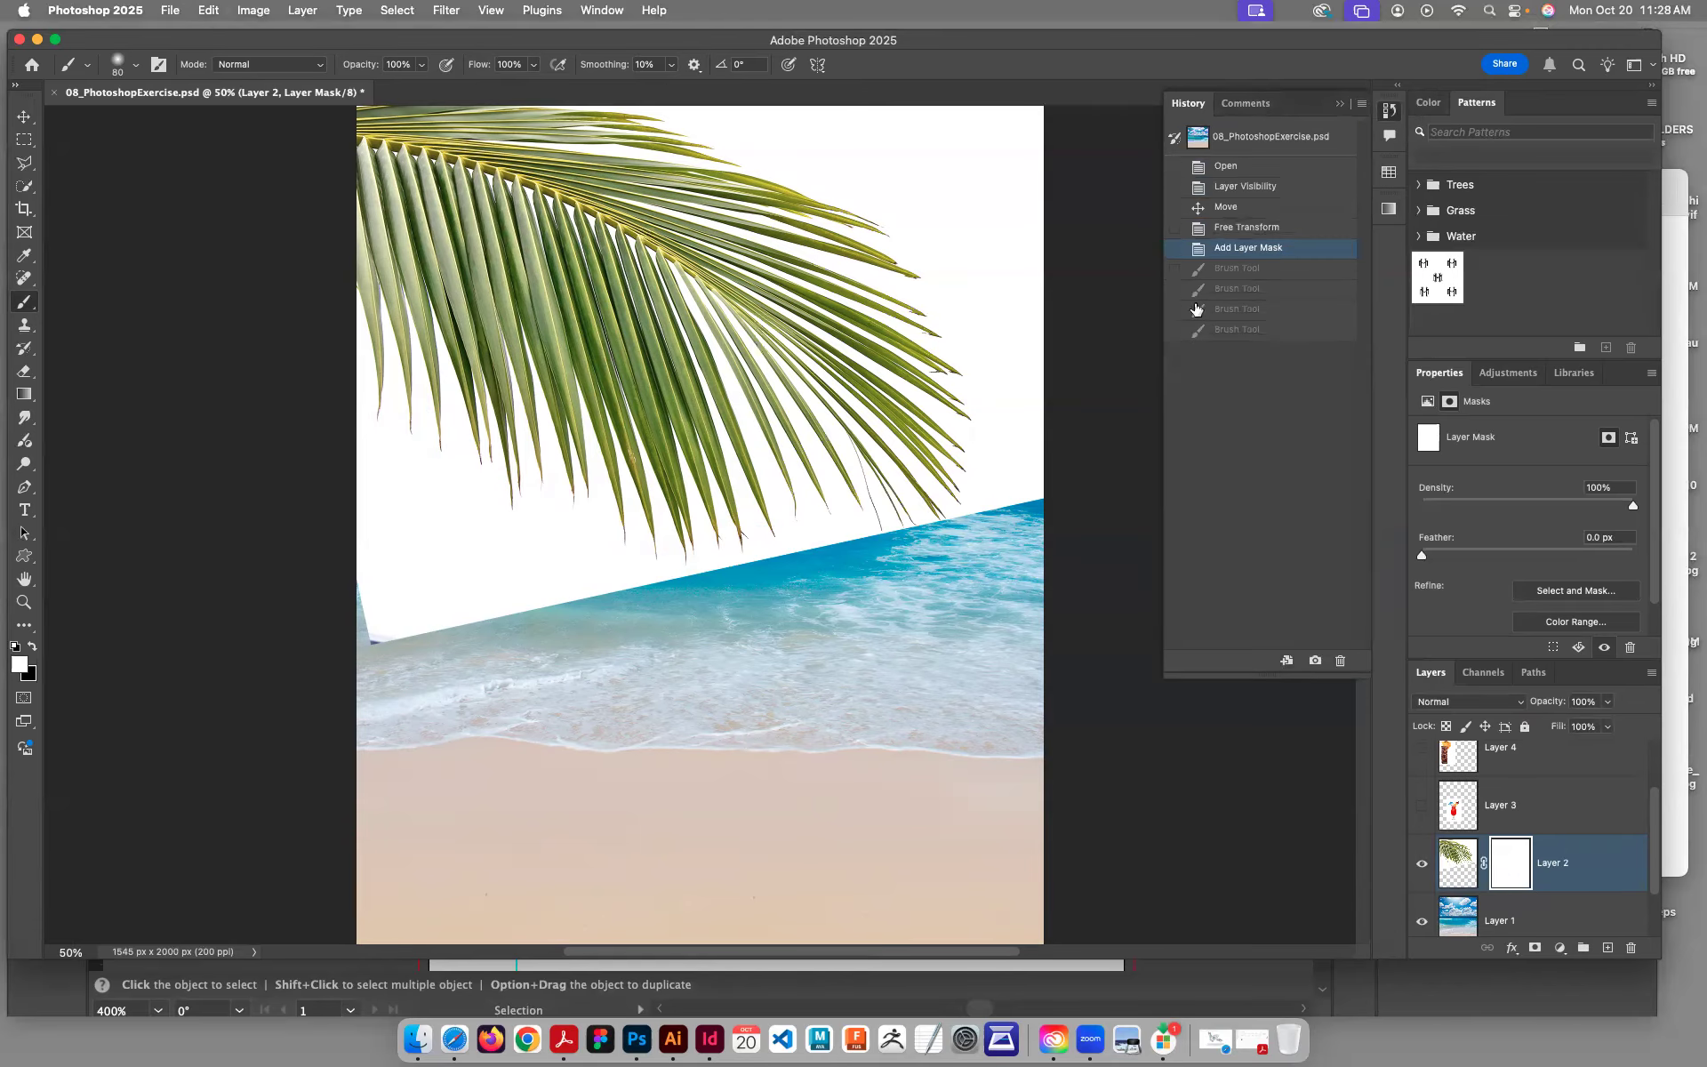
click(1198, 228)
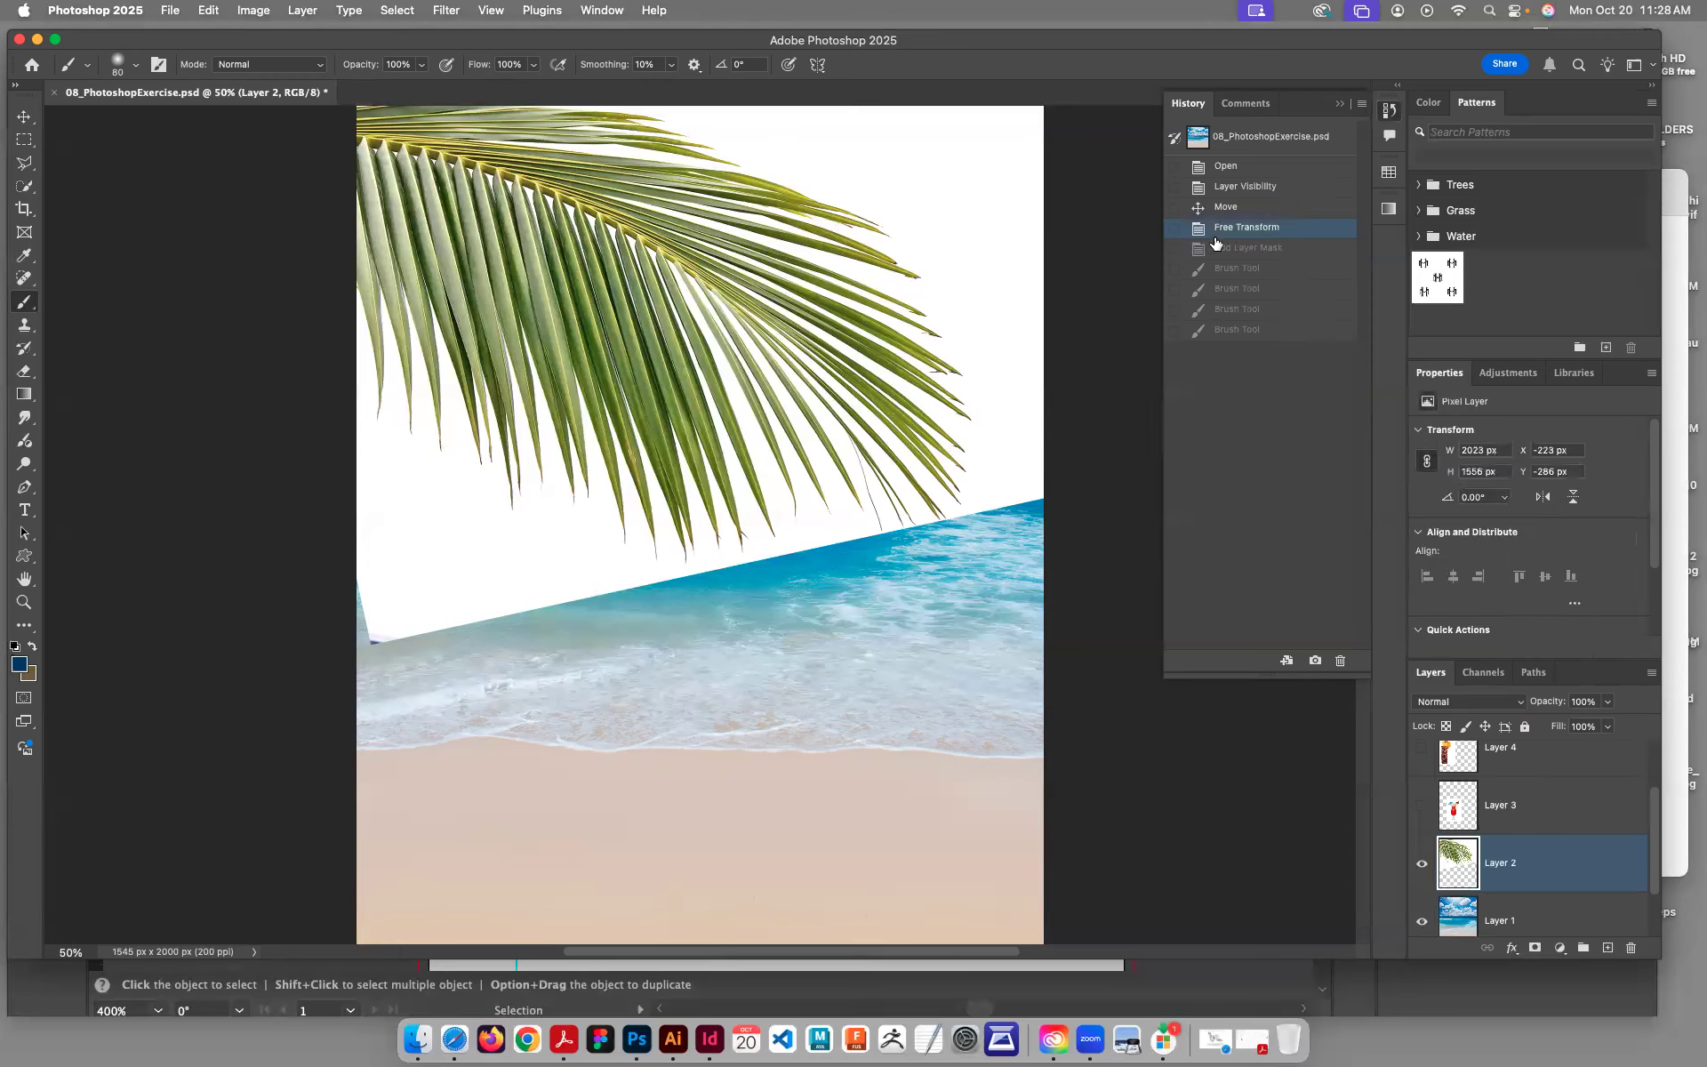
click(1198, 208)
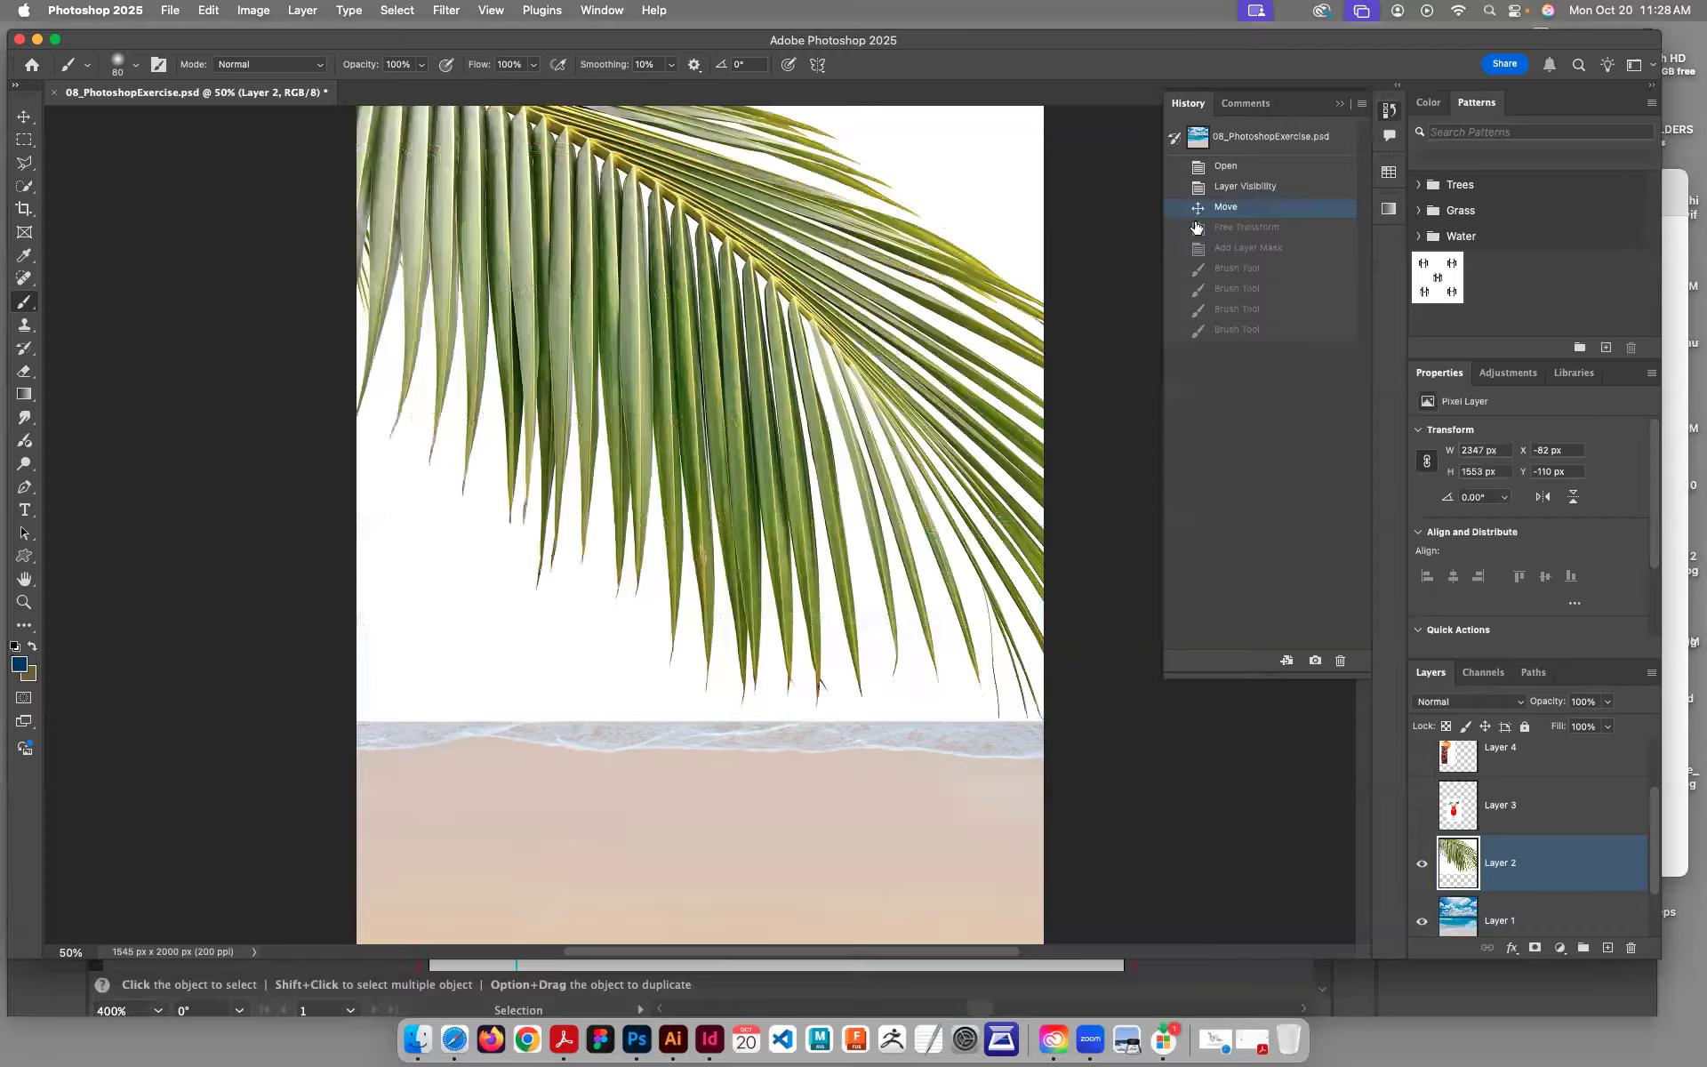
click(1197, 230)
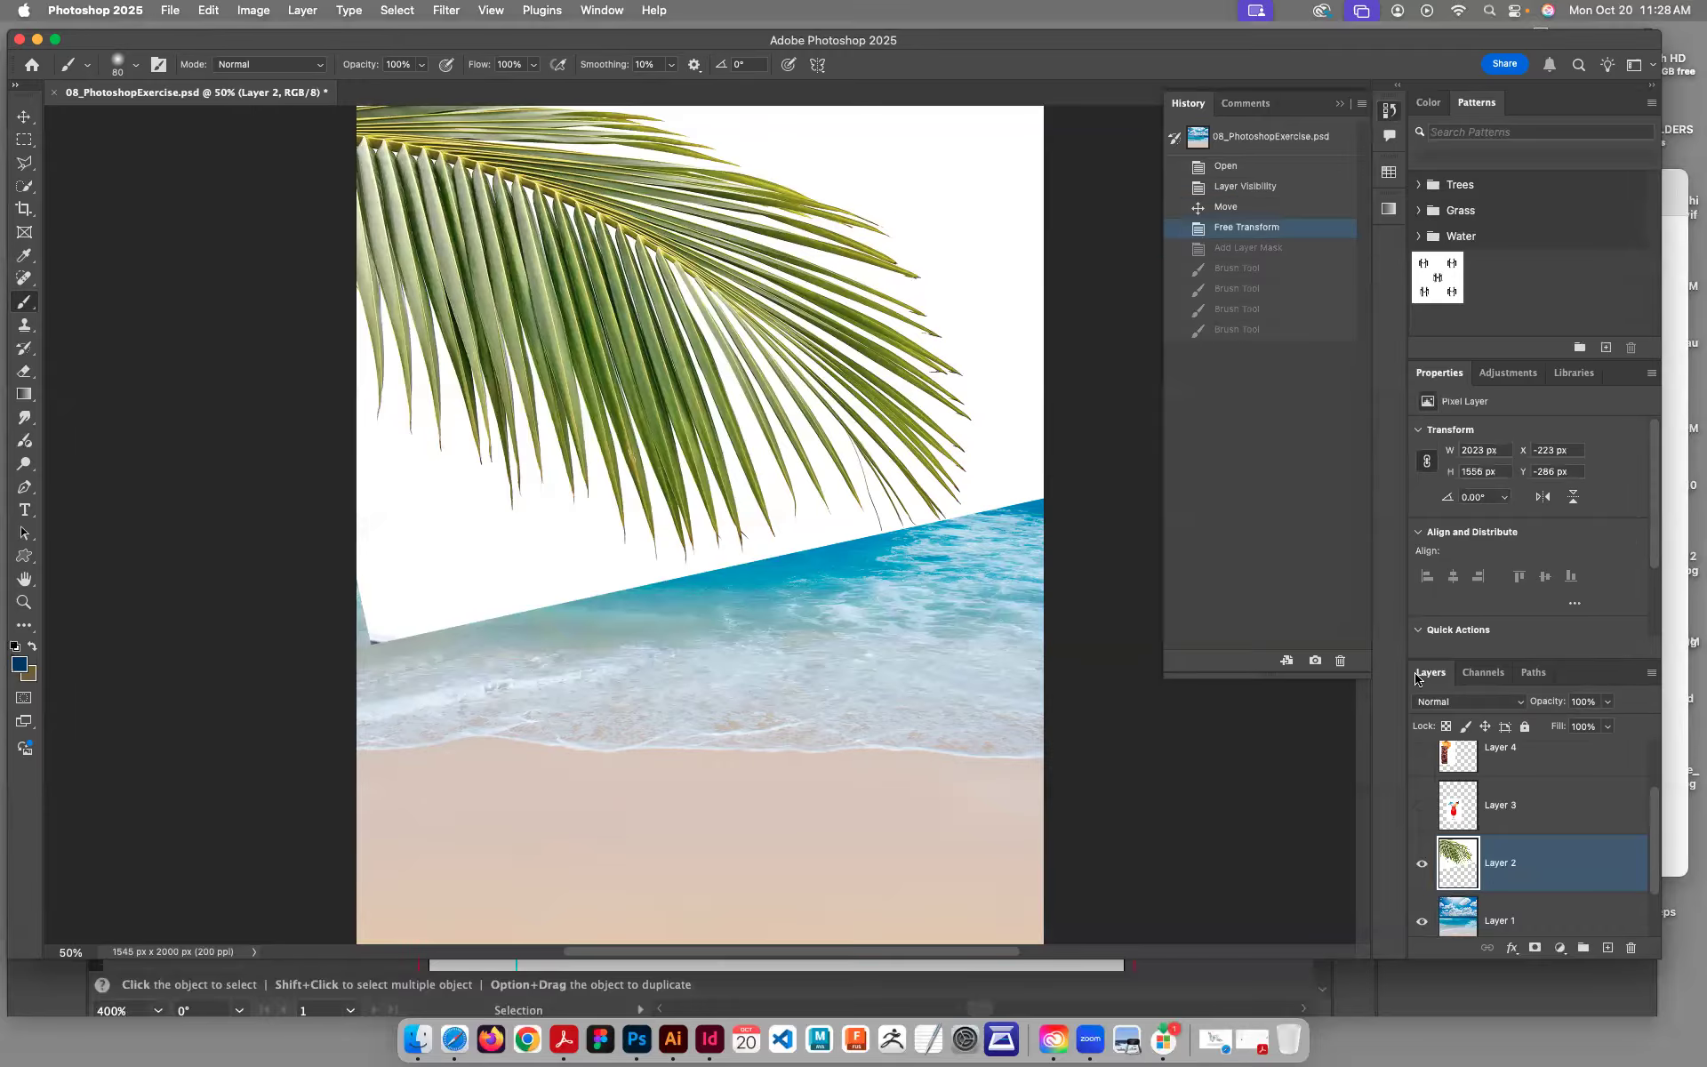
click(1338, 106)
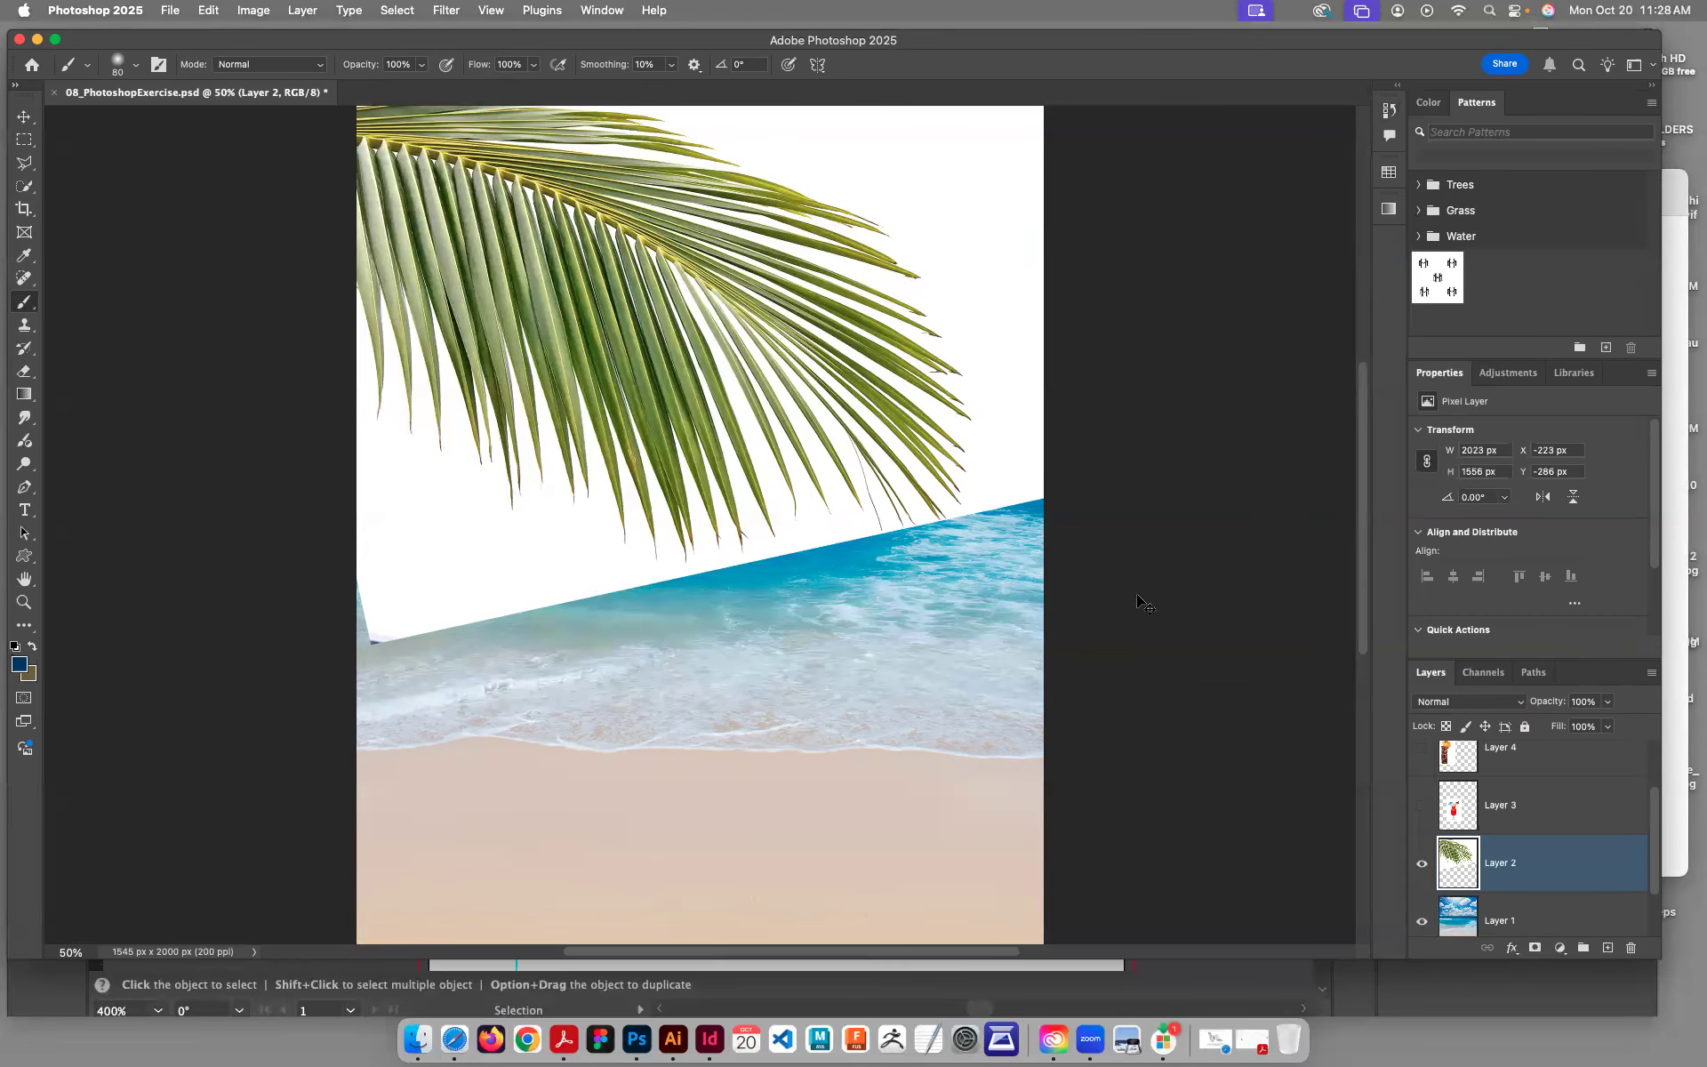
Step: Select a rectangular area of about 761 × 550 px in the middle of the palm leaf and move its pixels right and down
key(super+equal)
key(super+equal)
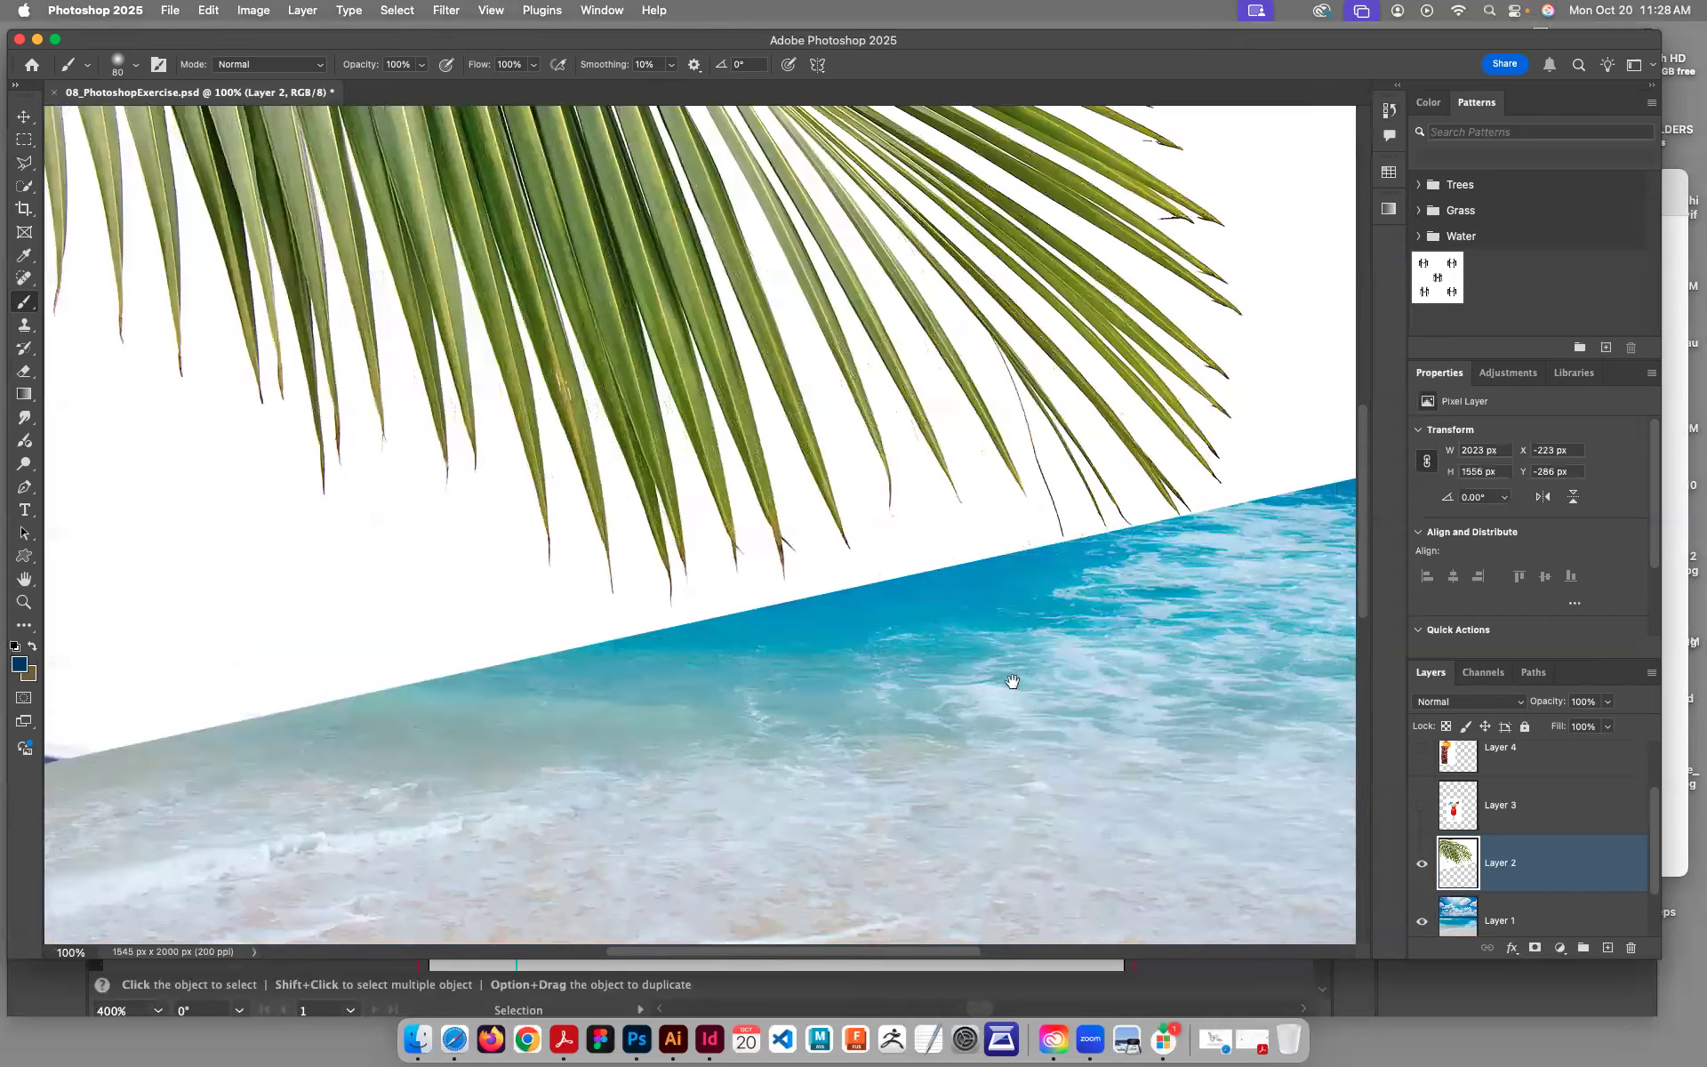
scroll(1025, 792, up, 3)
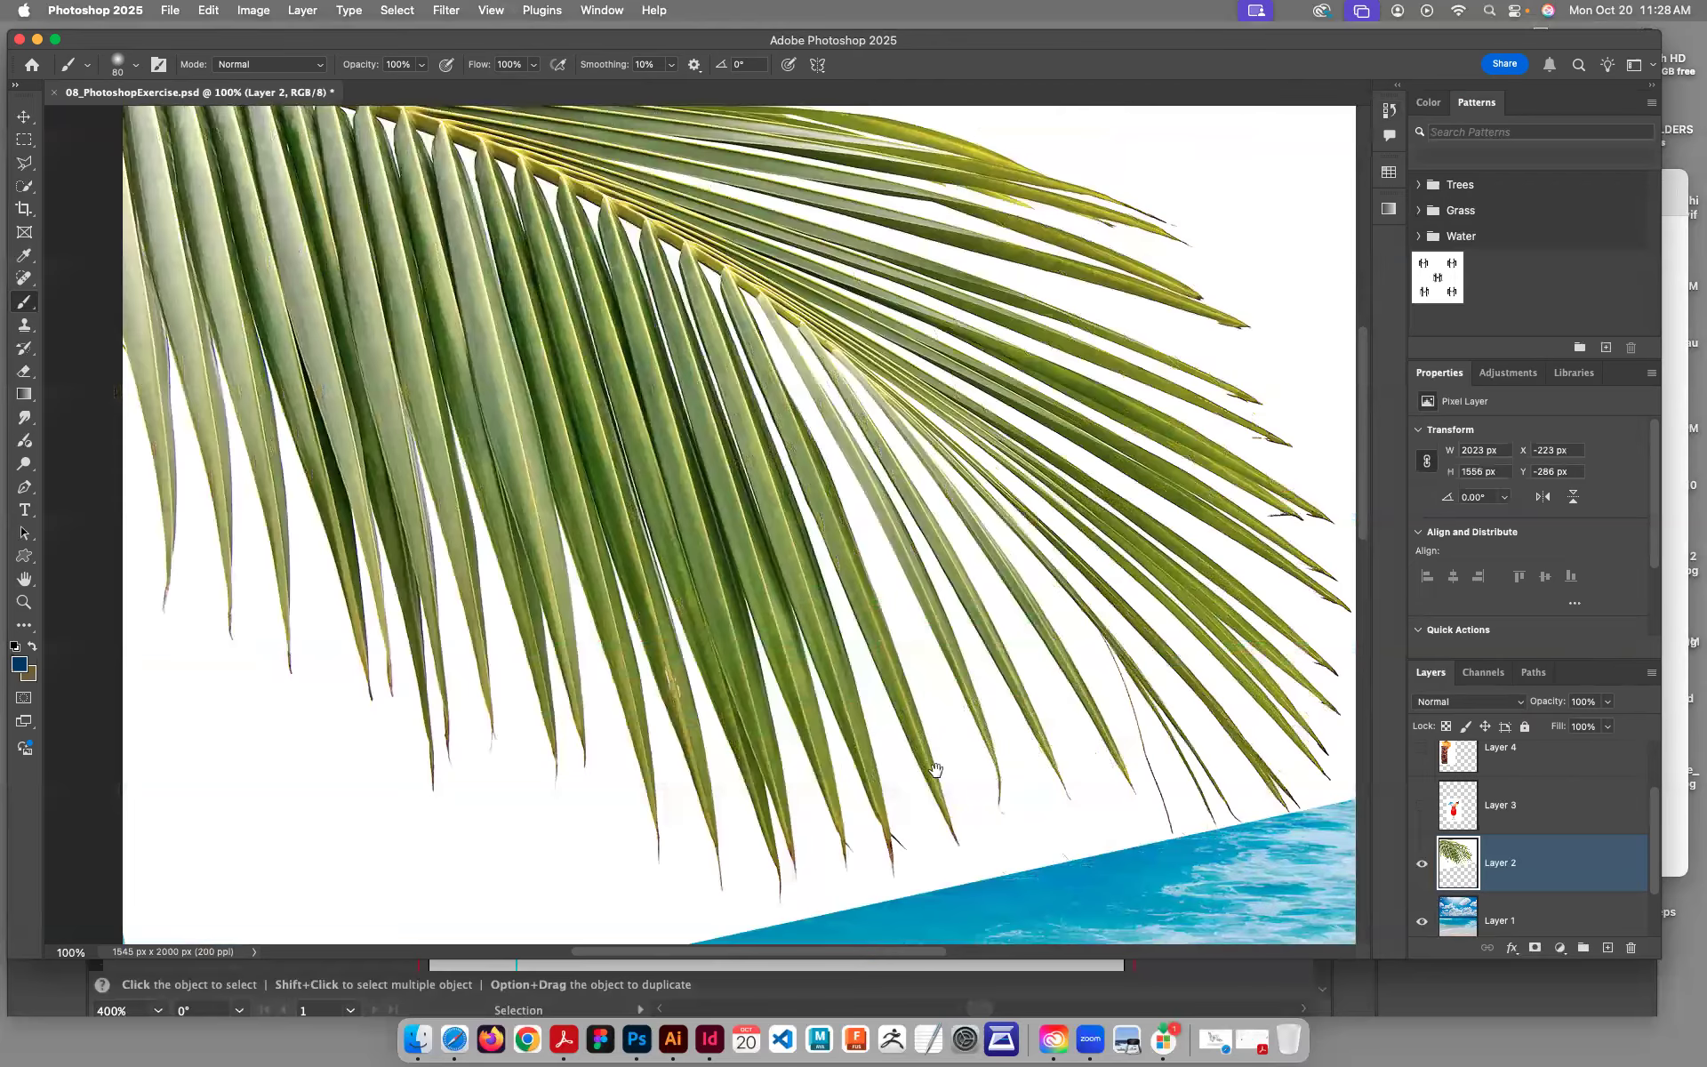
scroll(937, 769, right, 3)
scroll(997, 766, left, 2)
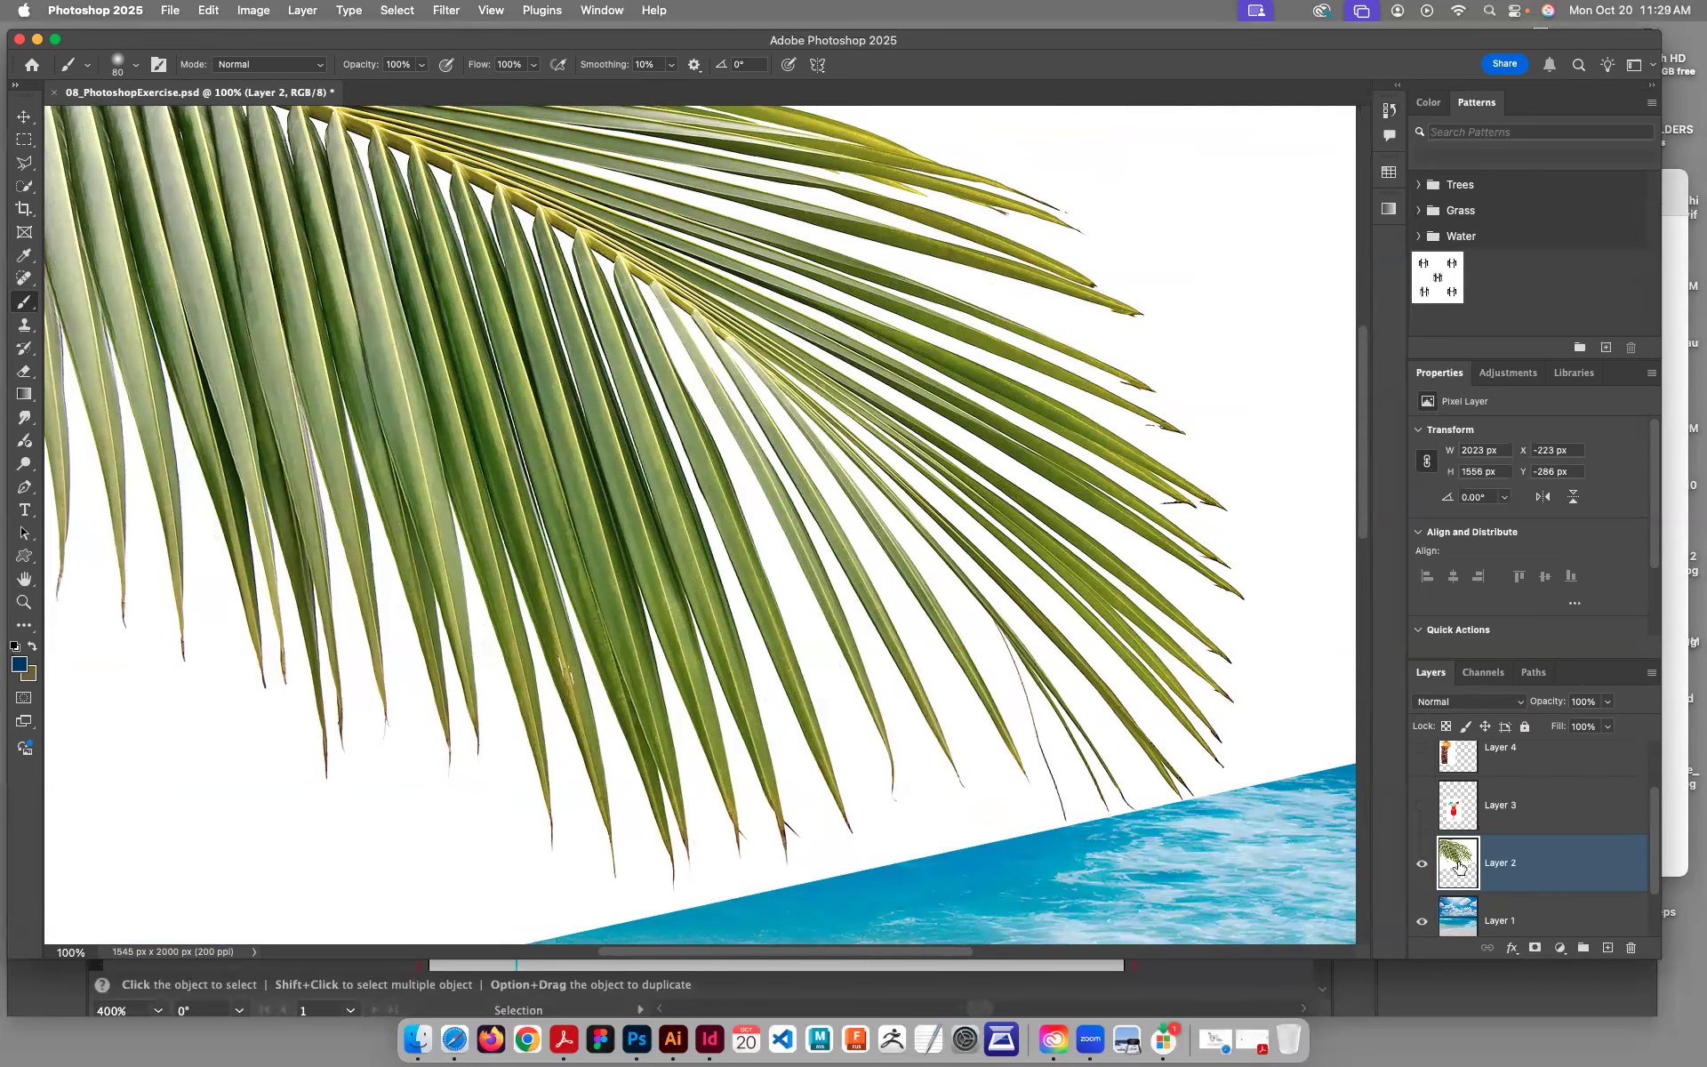
click(24, 117)
click(25, 141)
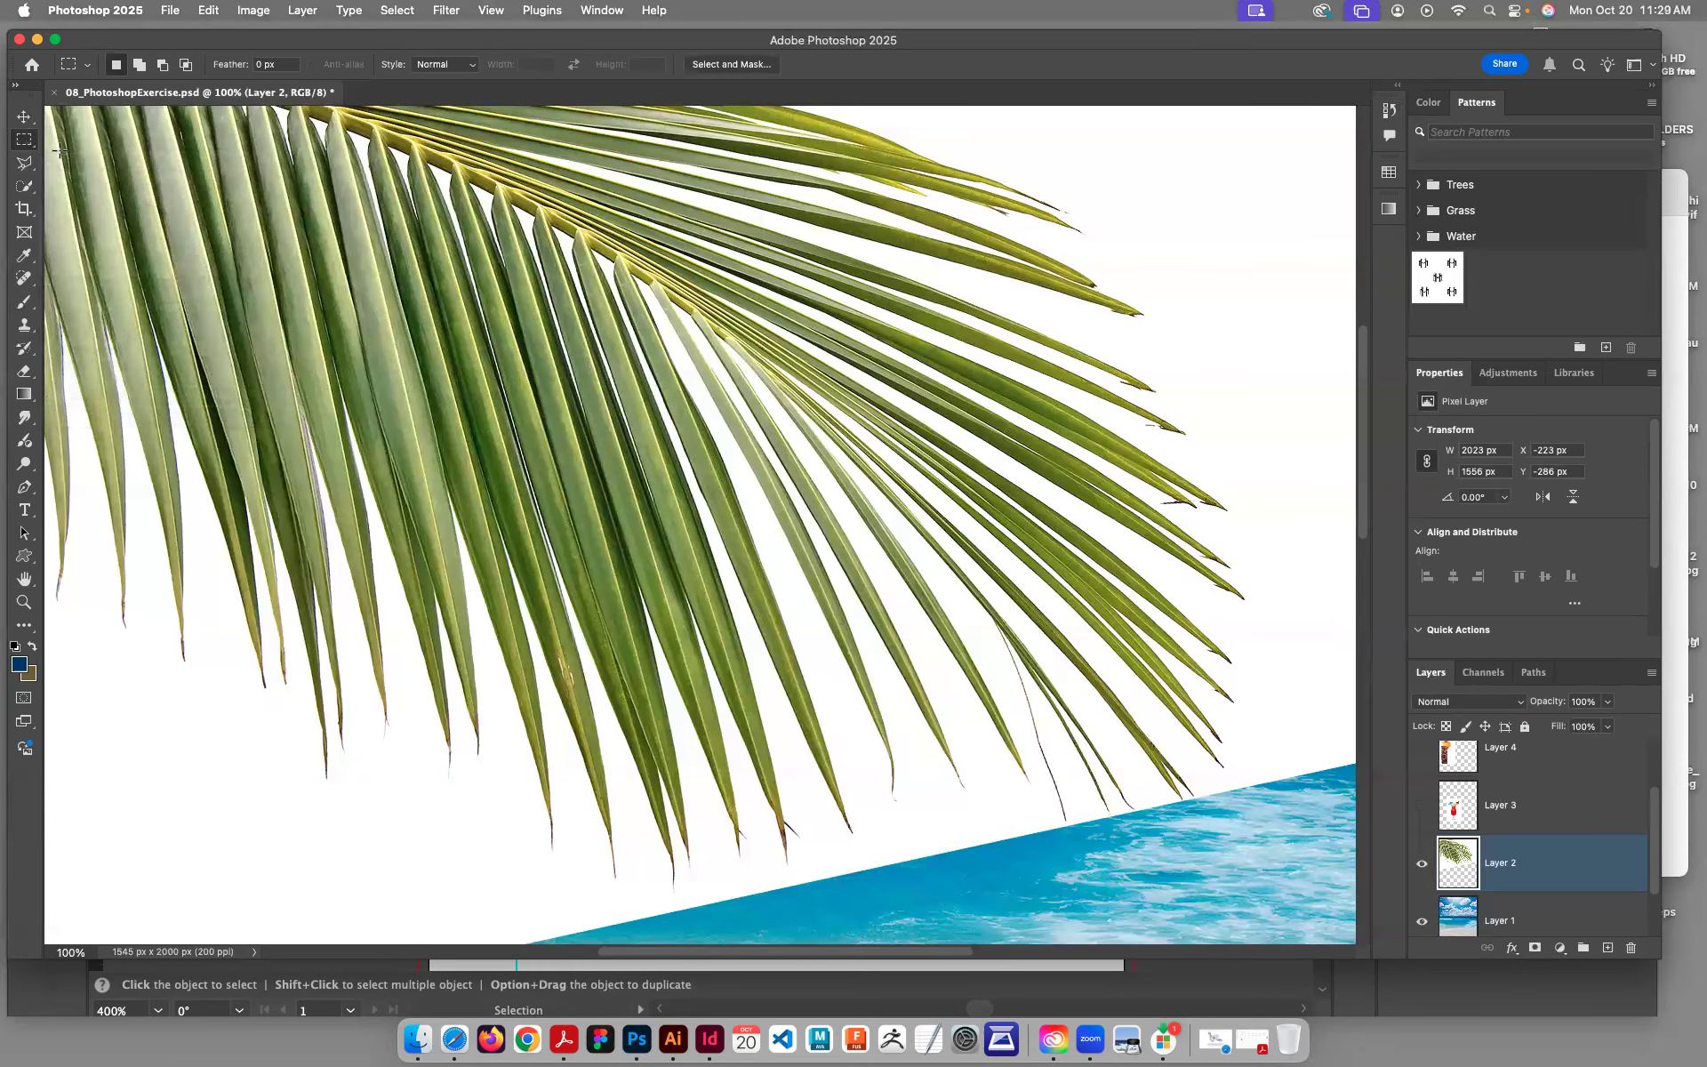
drag(311, 256, 987, 744)
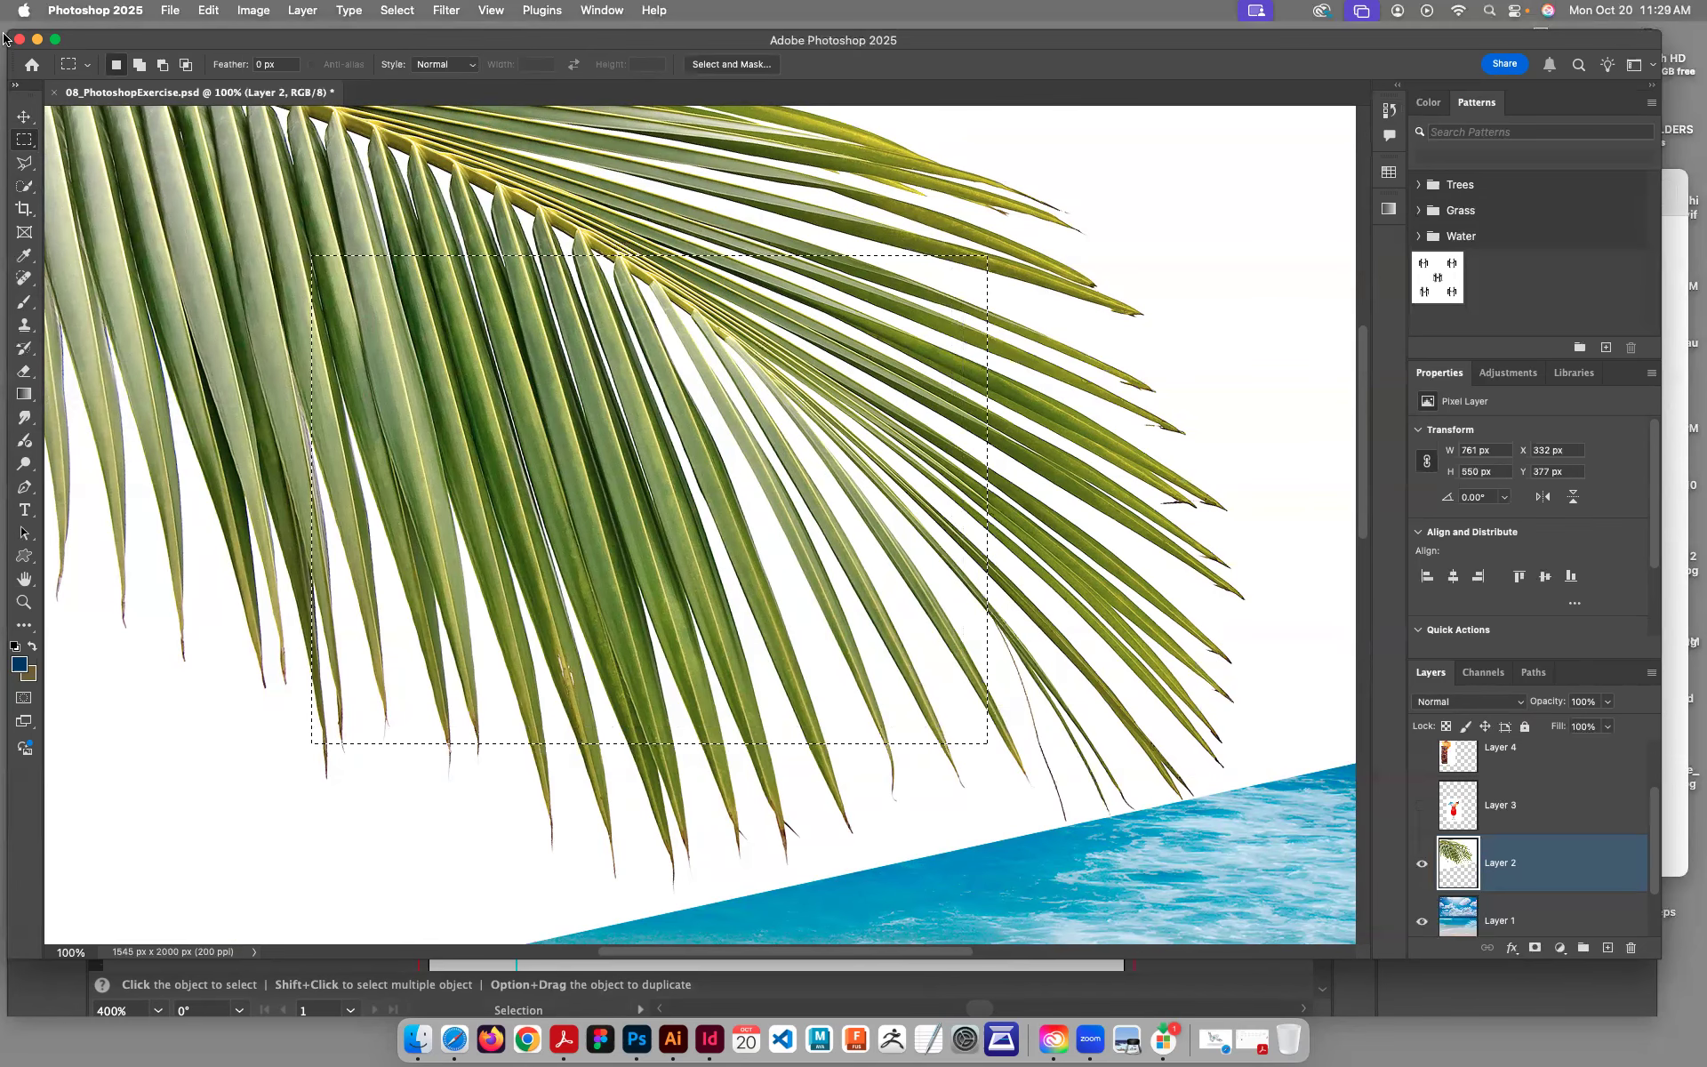
click(25, 117)
drag(548, 431, 705, 471)
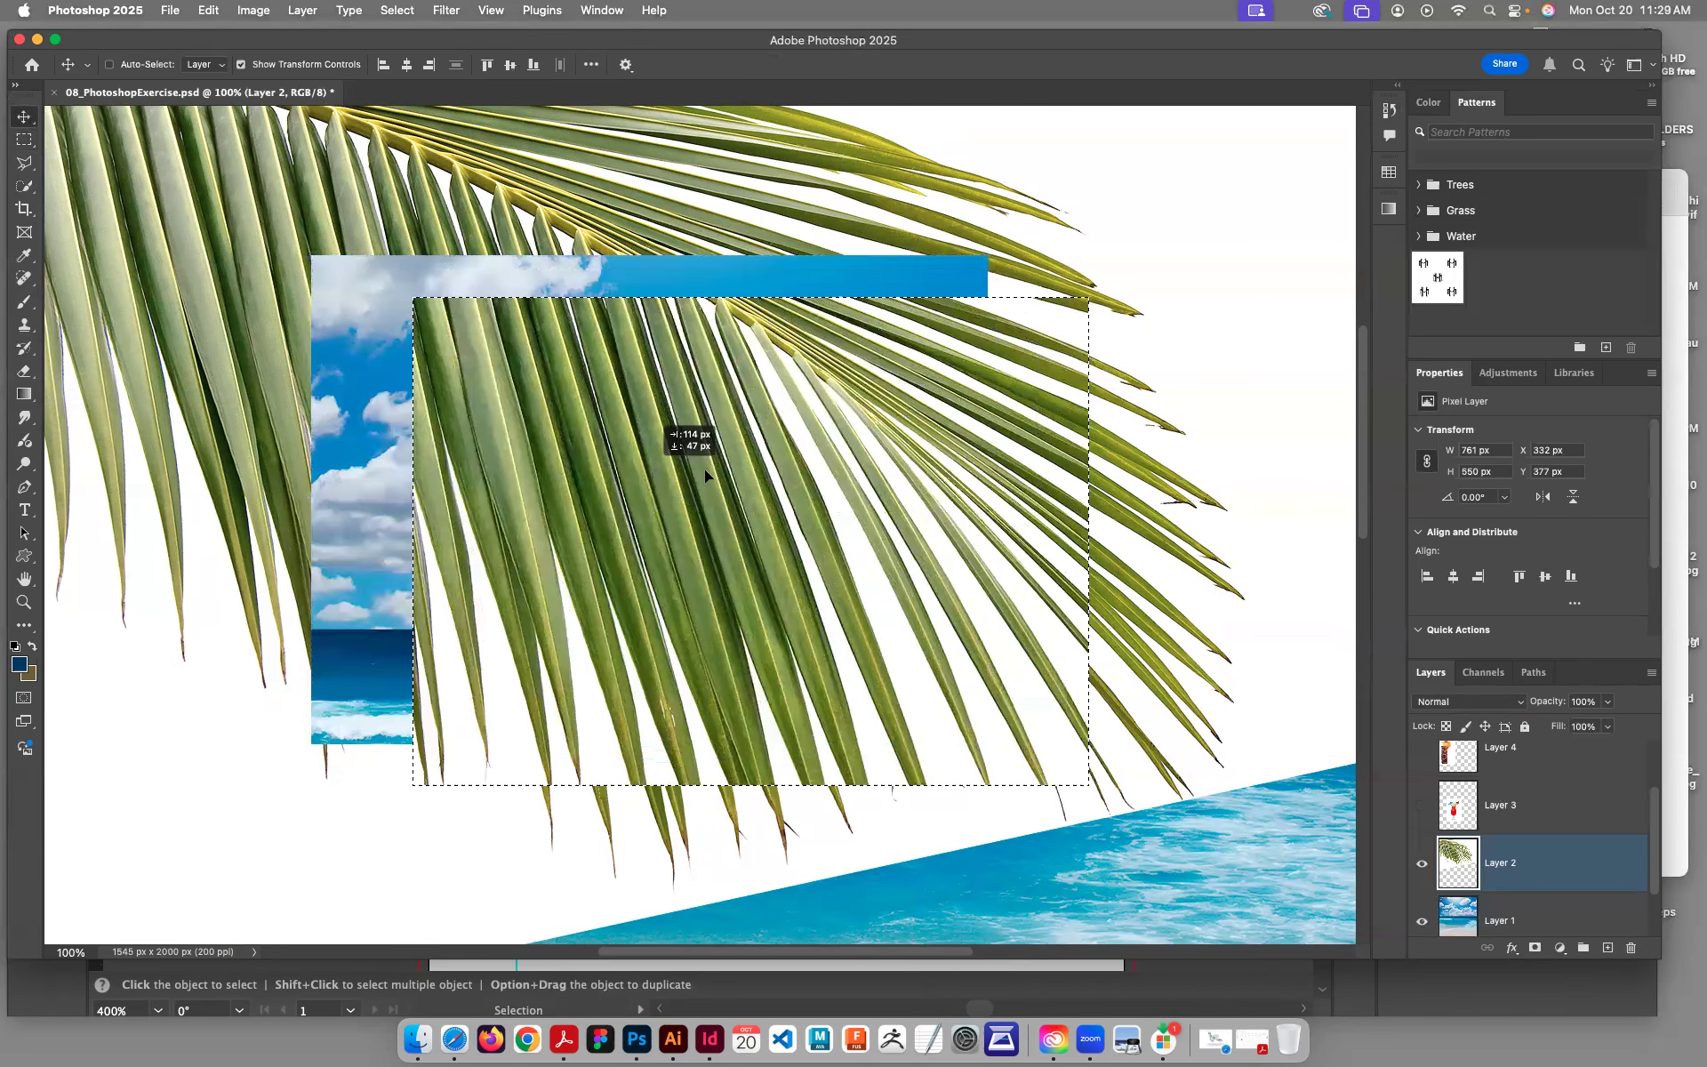
Step: Move the selected rectangular piece of the palm leaf around some more and undo the move
drag(576, 503, 416, 441)
drag(630, 433, 631, 433)
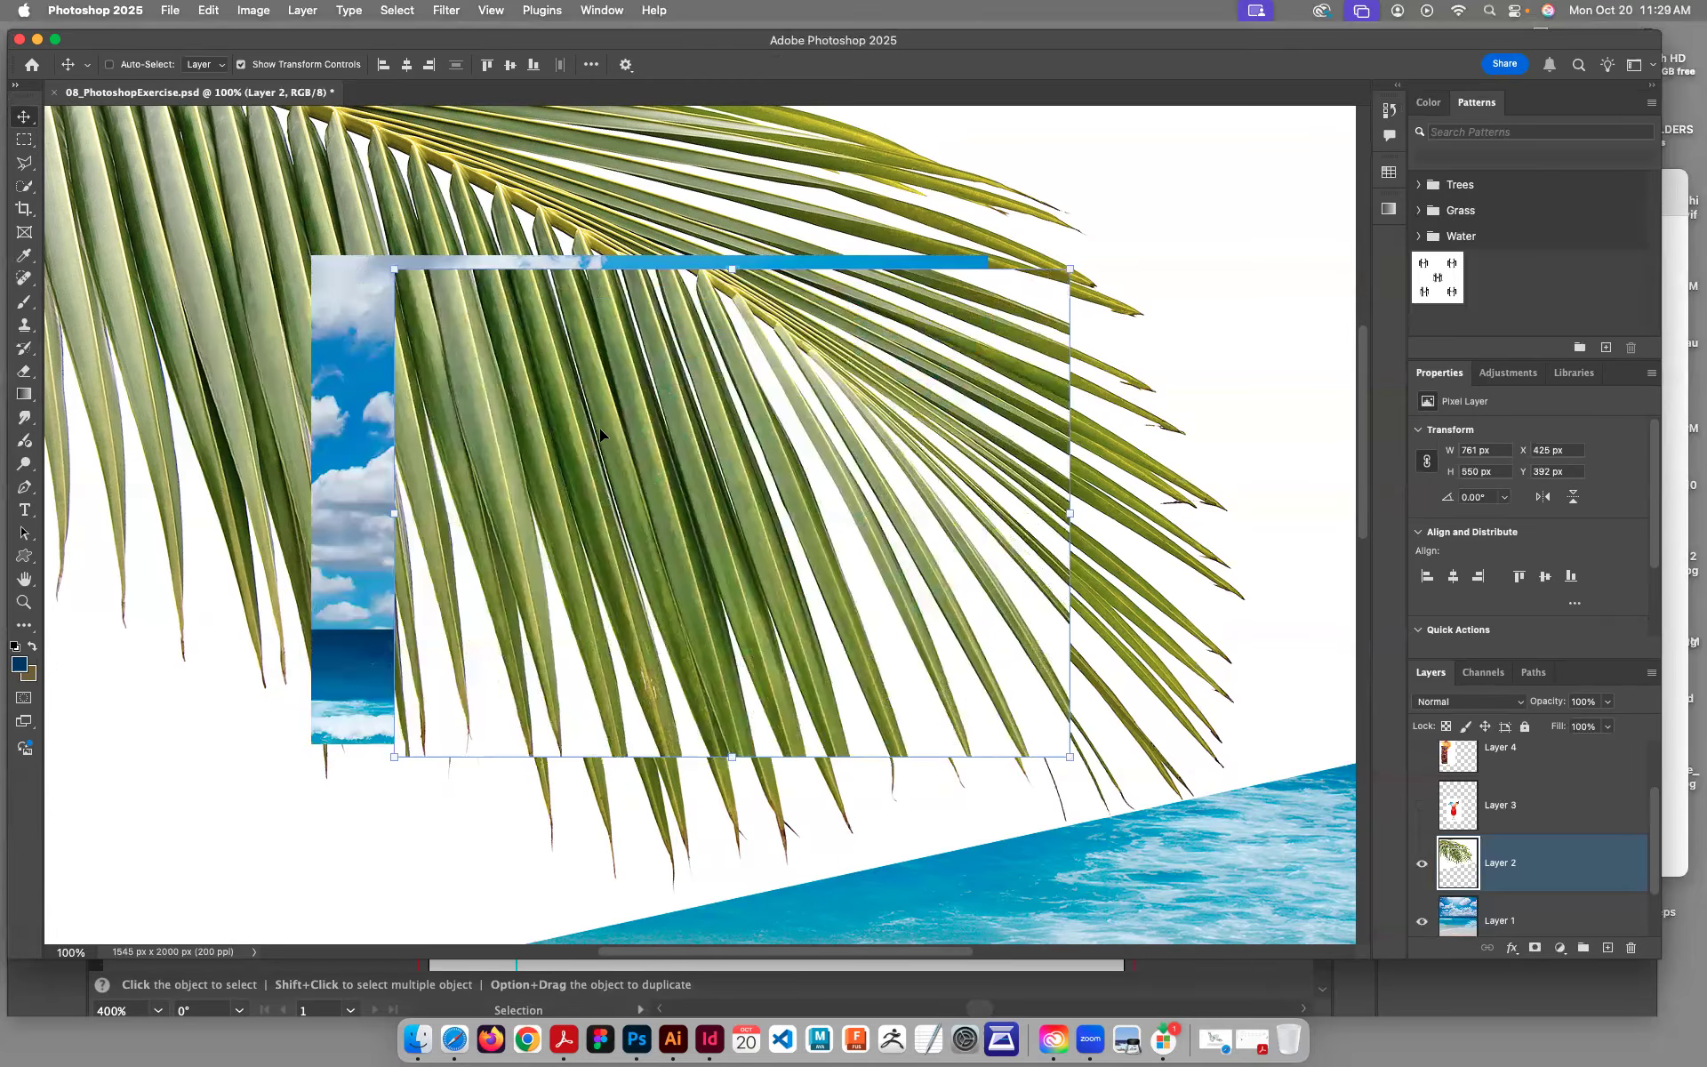
key(super+z)
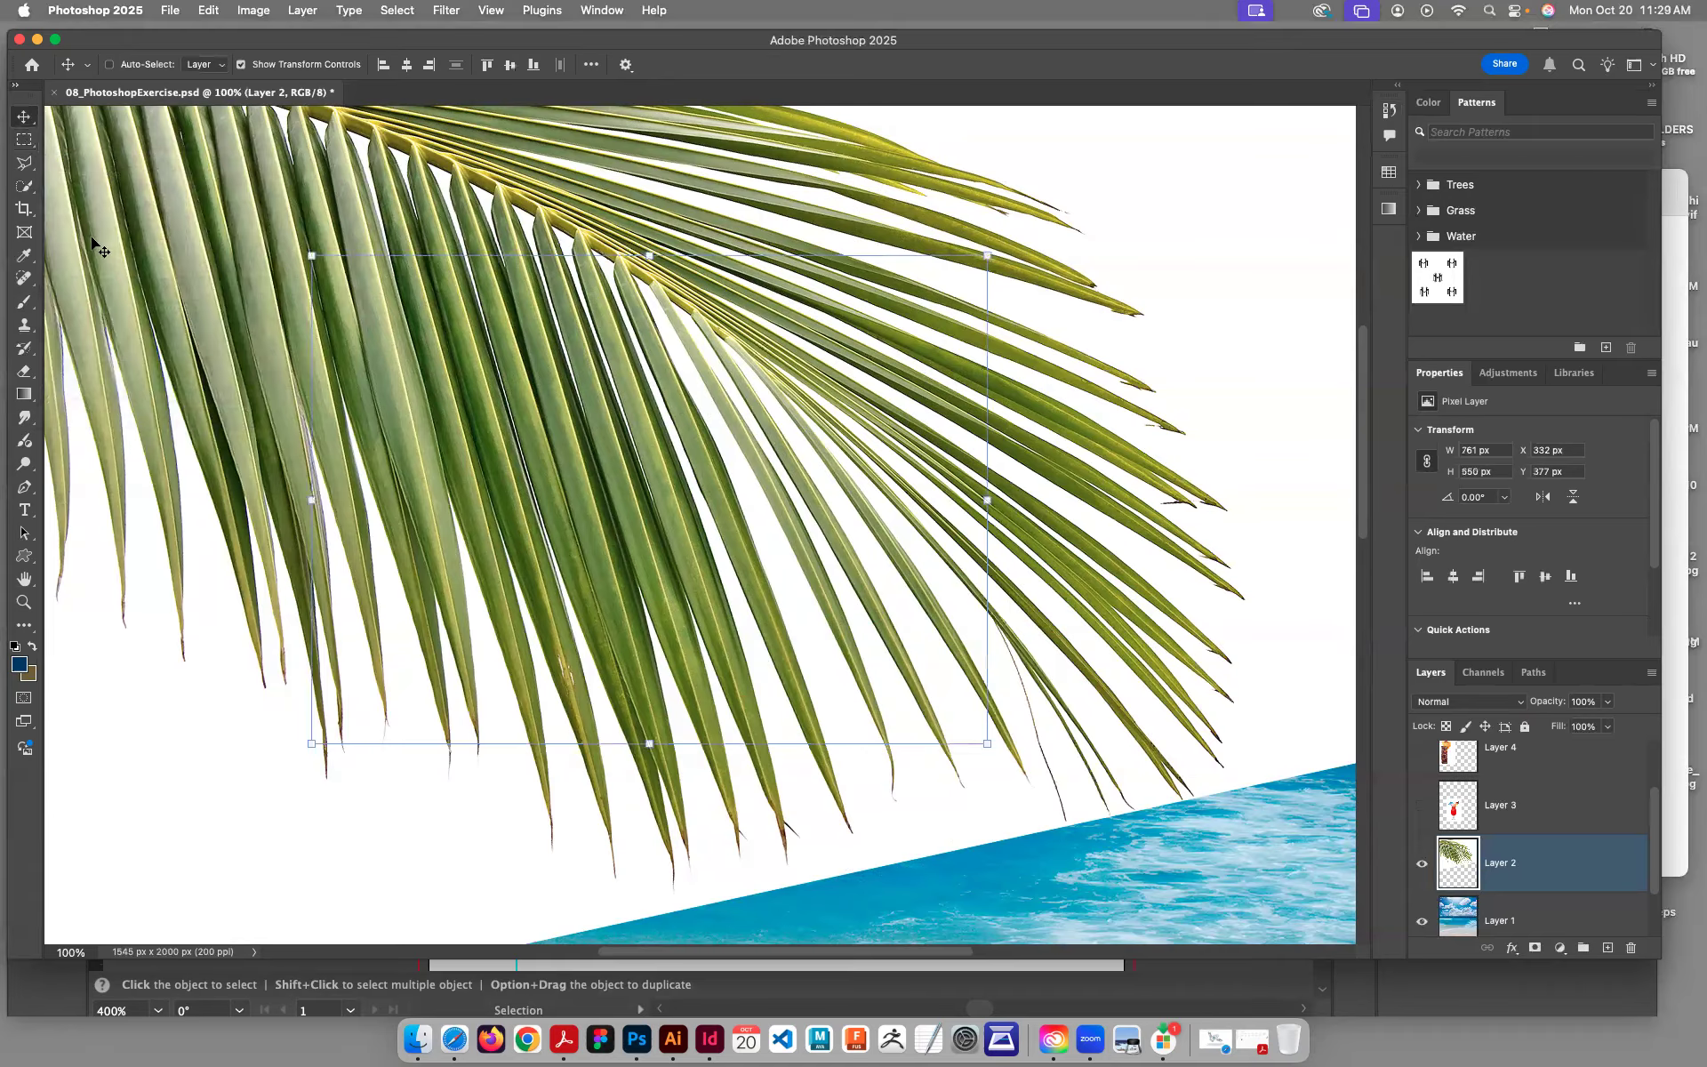
Step: Select an elliptical area of about 896 × 619 px in the palm leaf, try moving its pixels, undo the move and deselect
click(20, 141)
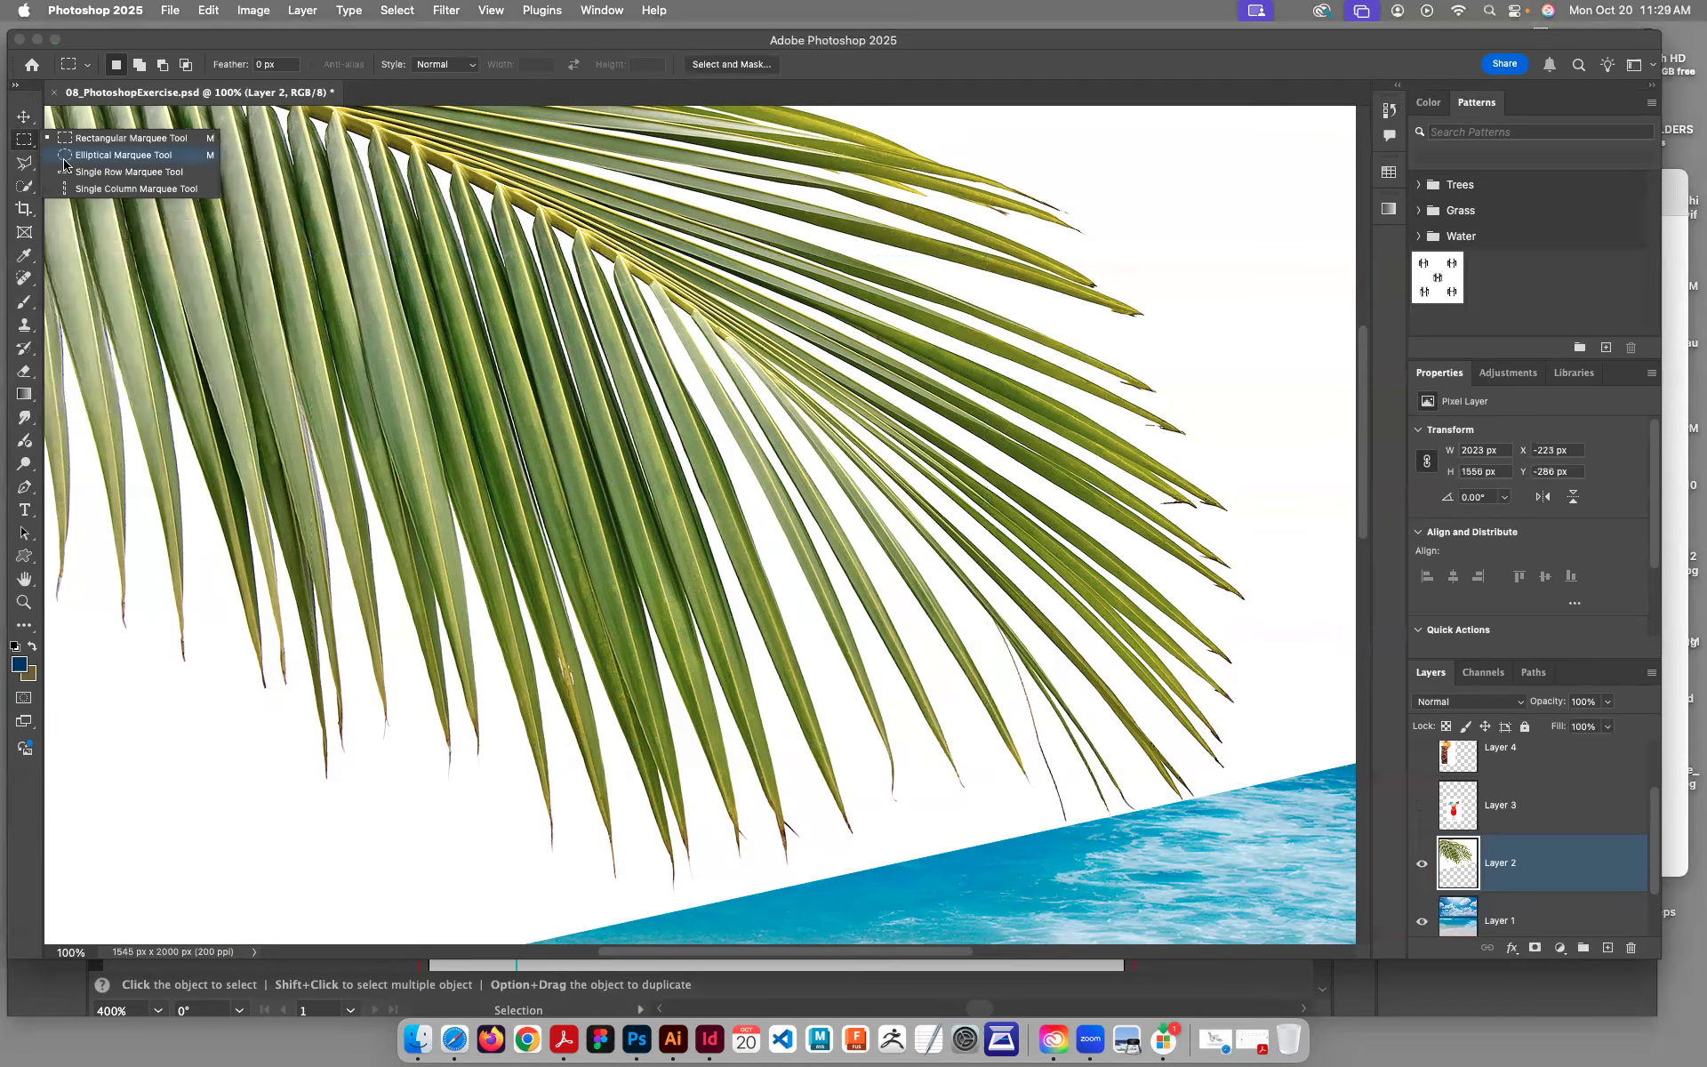
click(124, 154)
drag(298, 230, 1073, 765)
key(v)
drag(649, 476, 965, 611)
drag(389, 503, 393, 495)
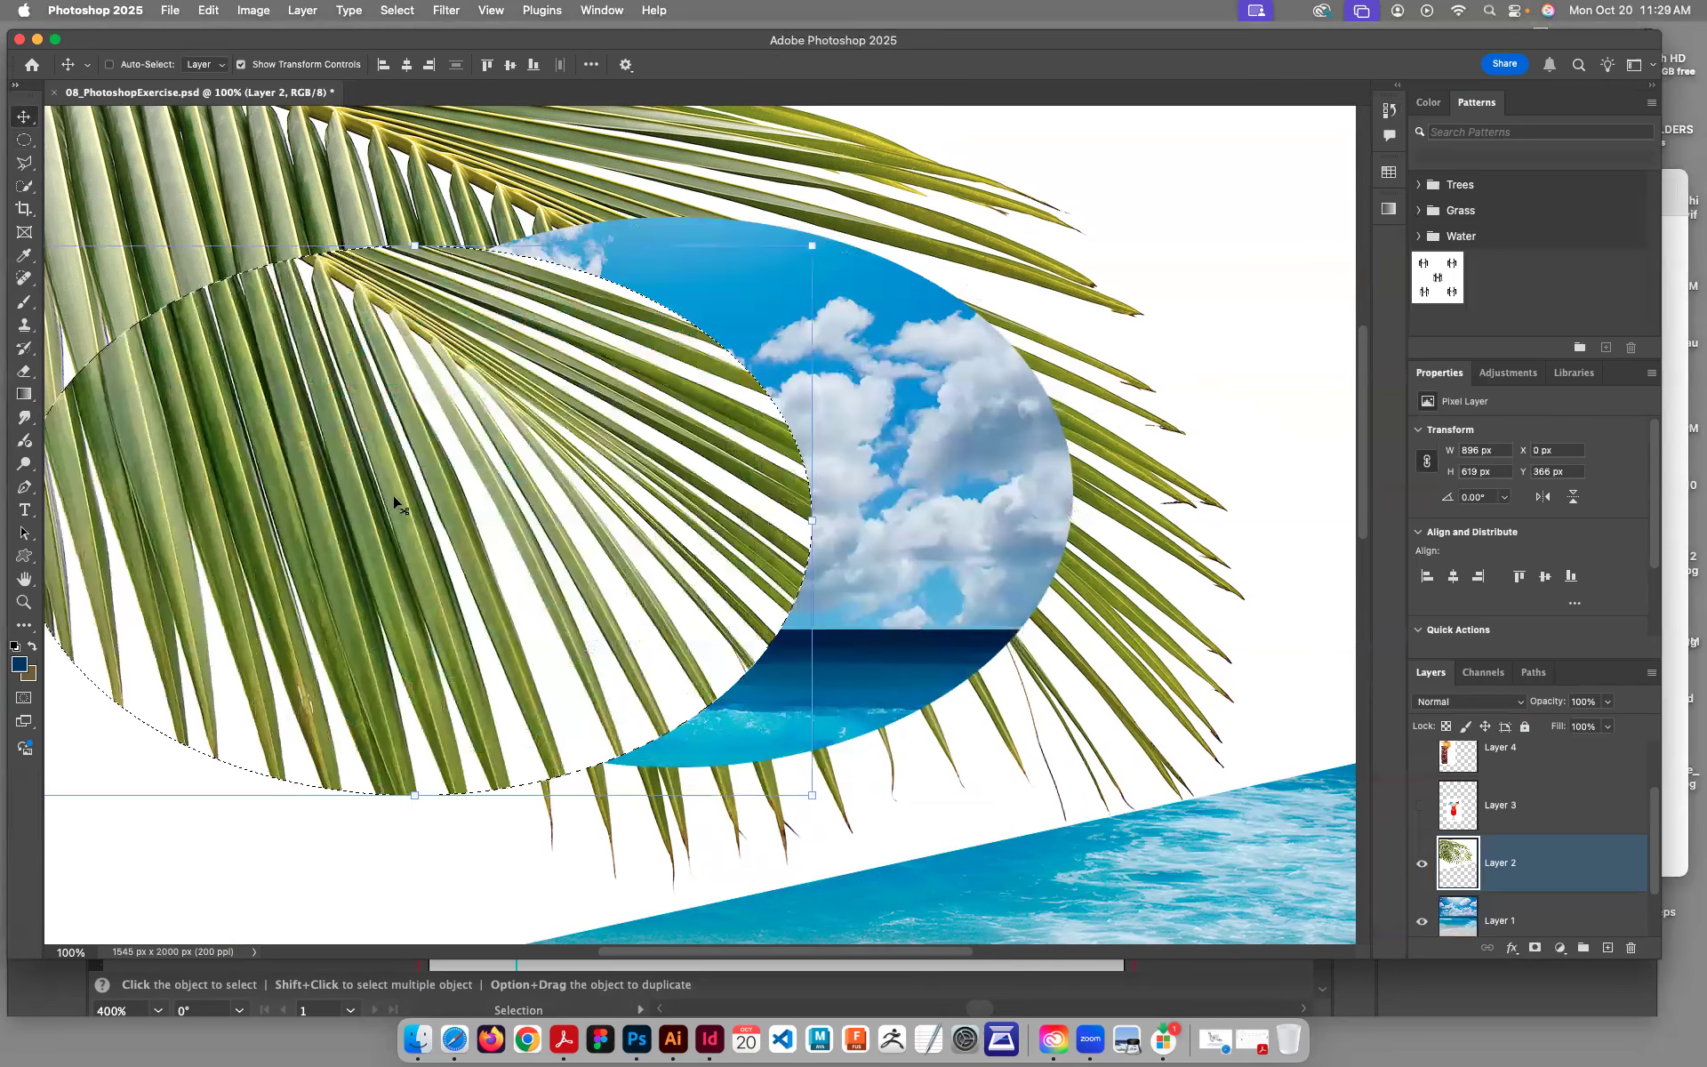
key(super+z)
key(super+d)
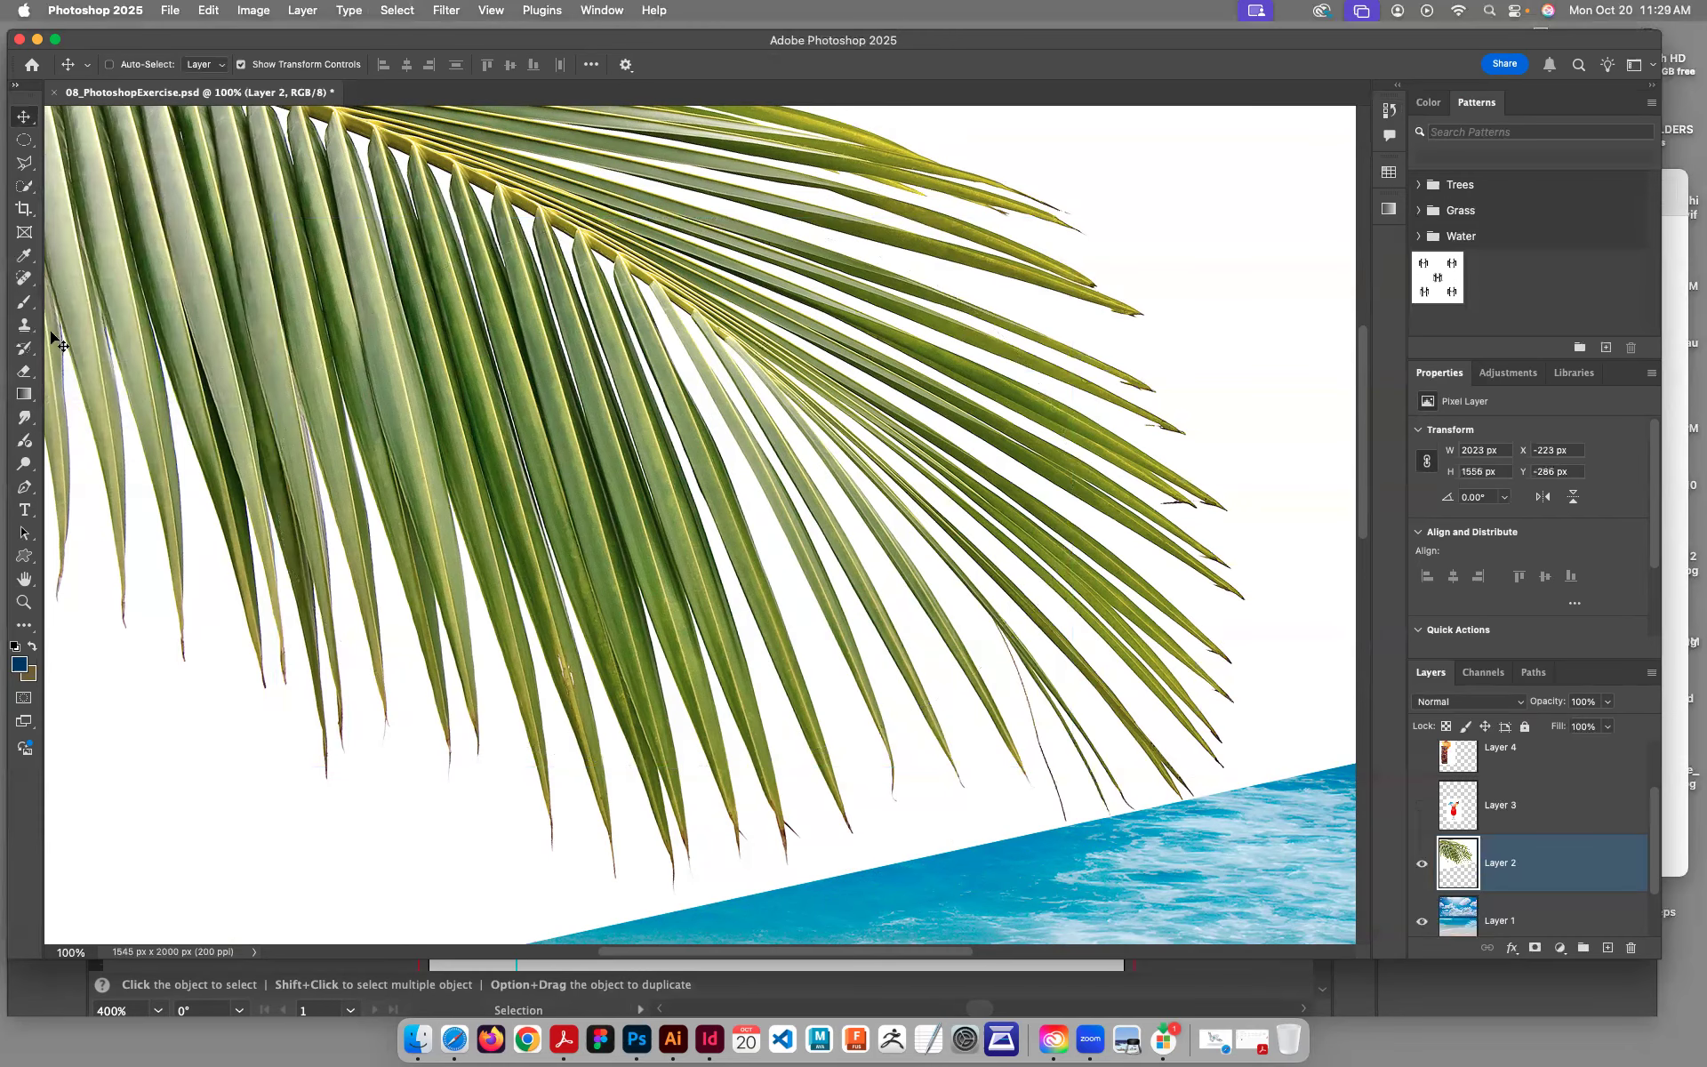
Step: Lasso a freehand area of about 838 × 612 px in the palm leaf, try moving its pixels, undo the move and deselect
click(27, 169)
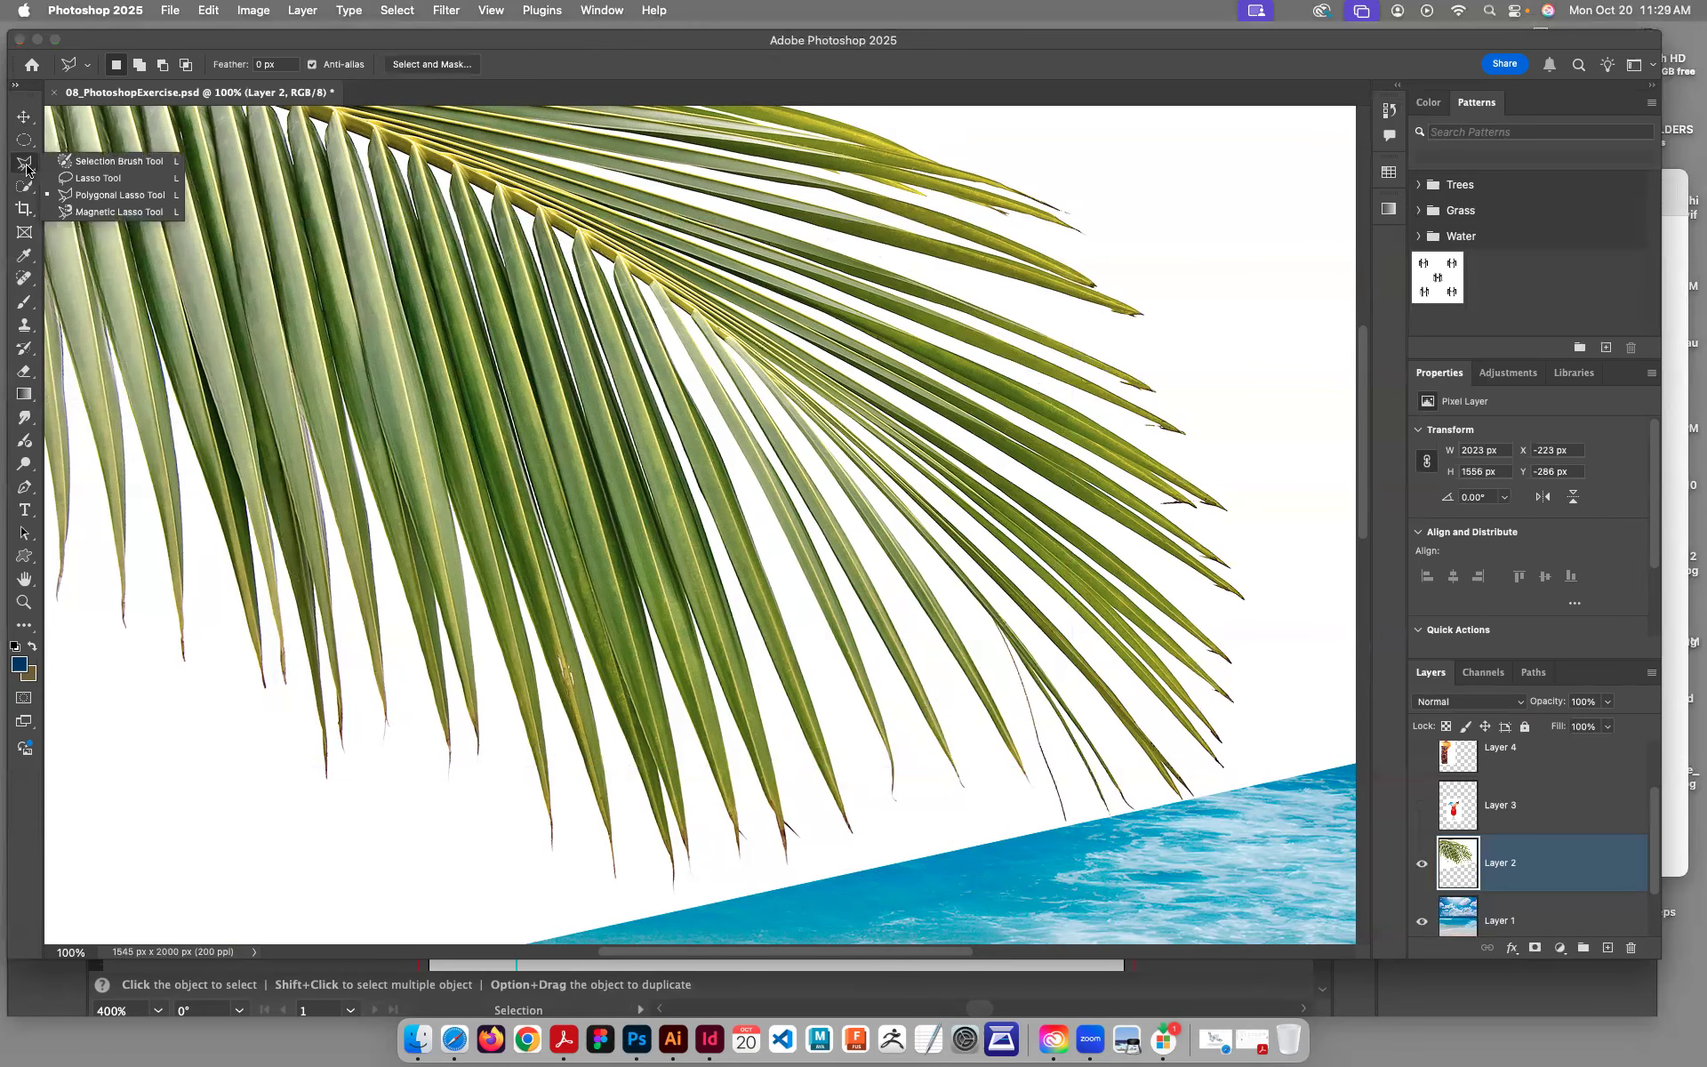
click(110, 178)
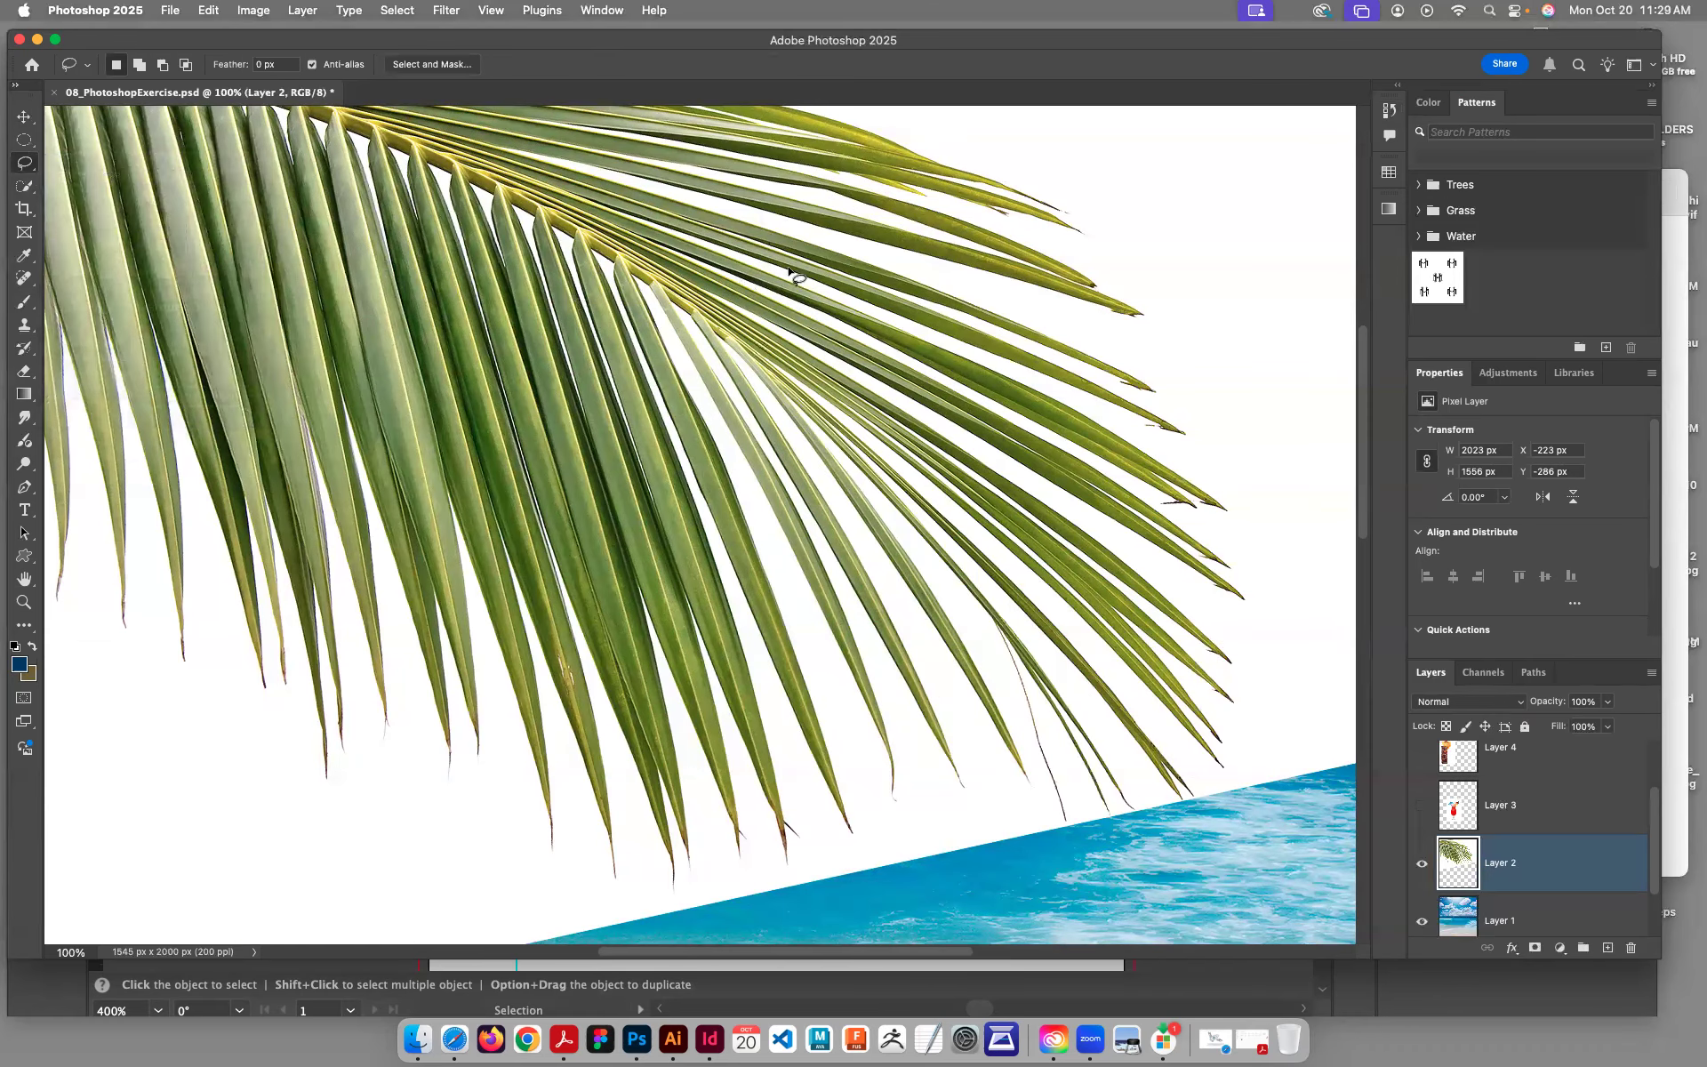
mouse_move(527, 687)
mouse_down()
mouse_move(1075, 518)
mouse_move(498, 676)
mouse_up()
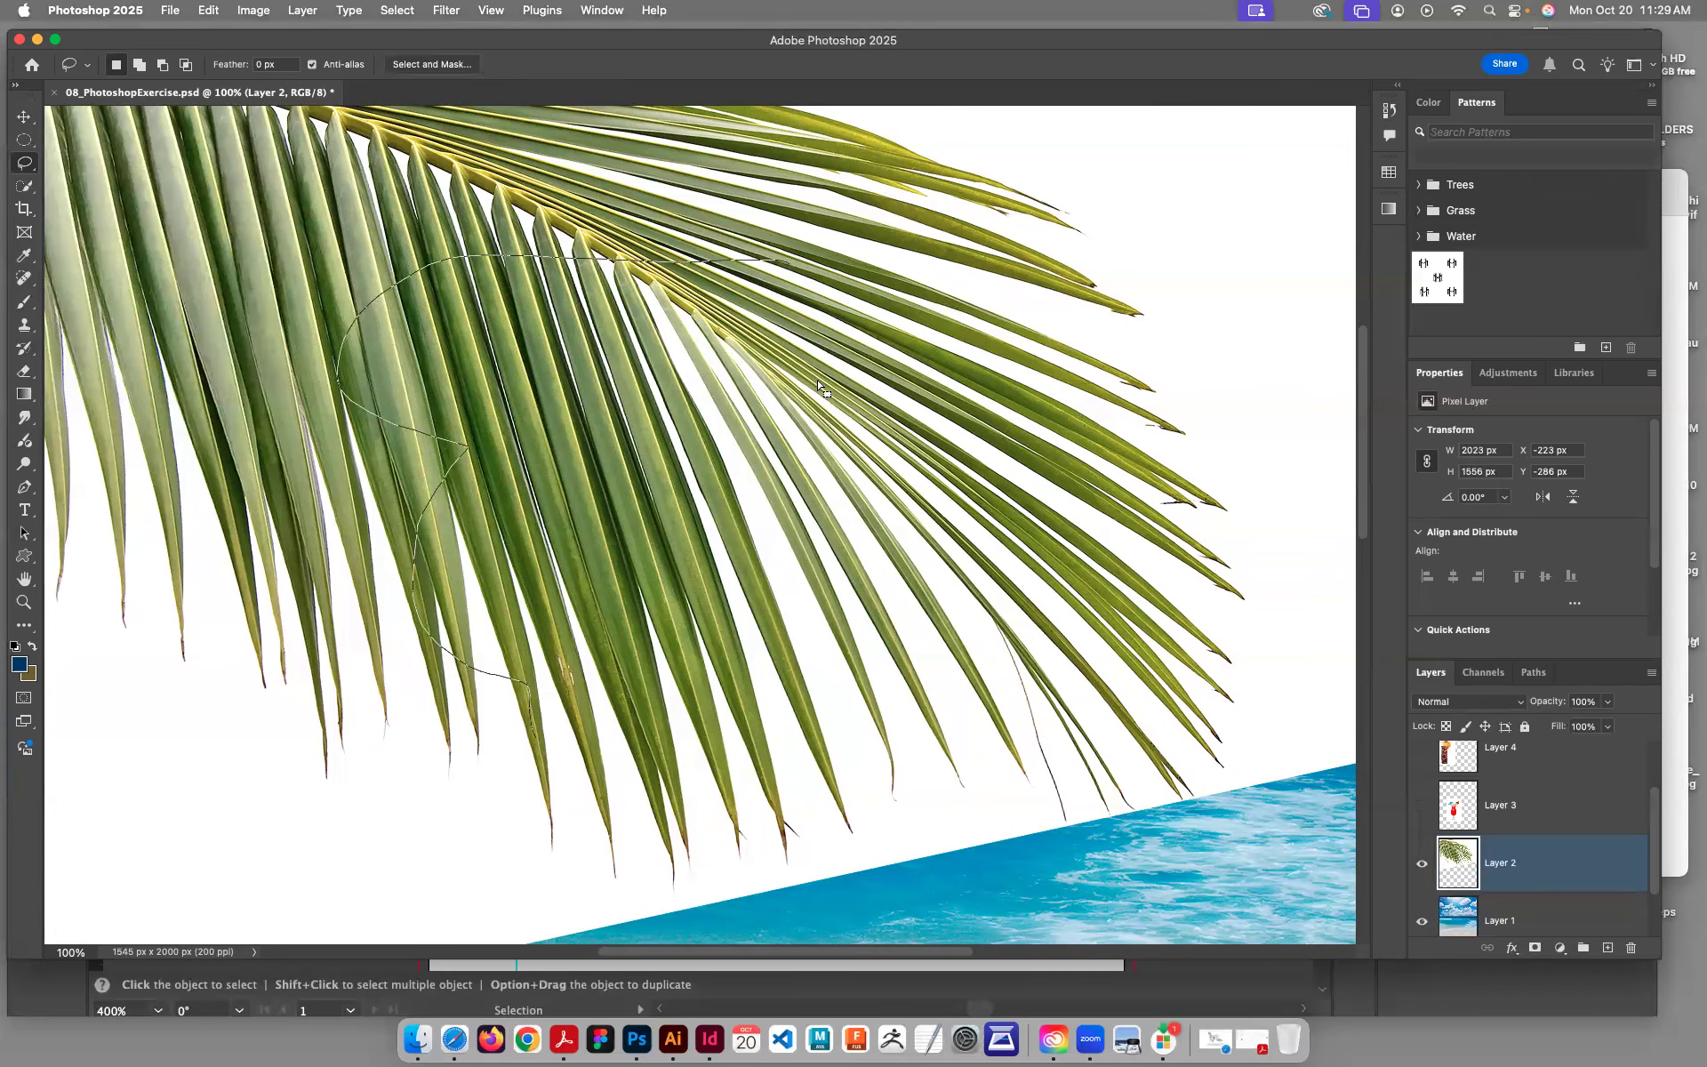
key(v)
mouse_move(734, 516)
mouse_down()
mouse_move(979, 542)
mouse_move(960, 539)
mouse_up()
key(super+z)
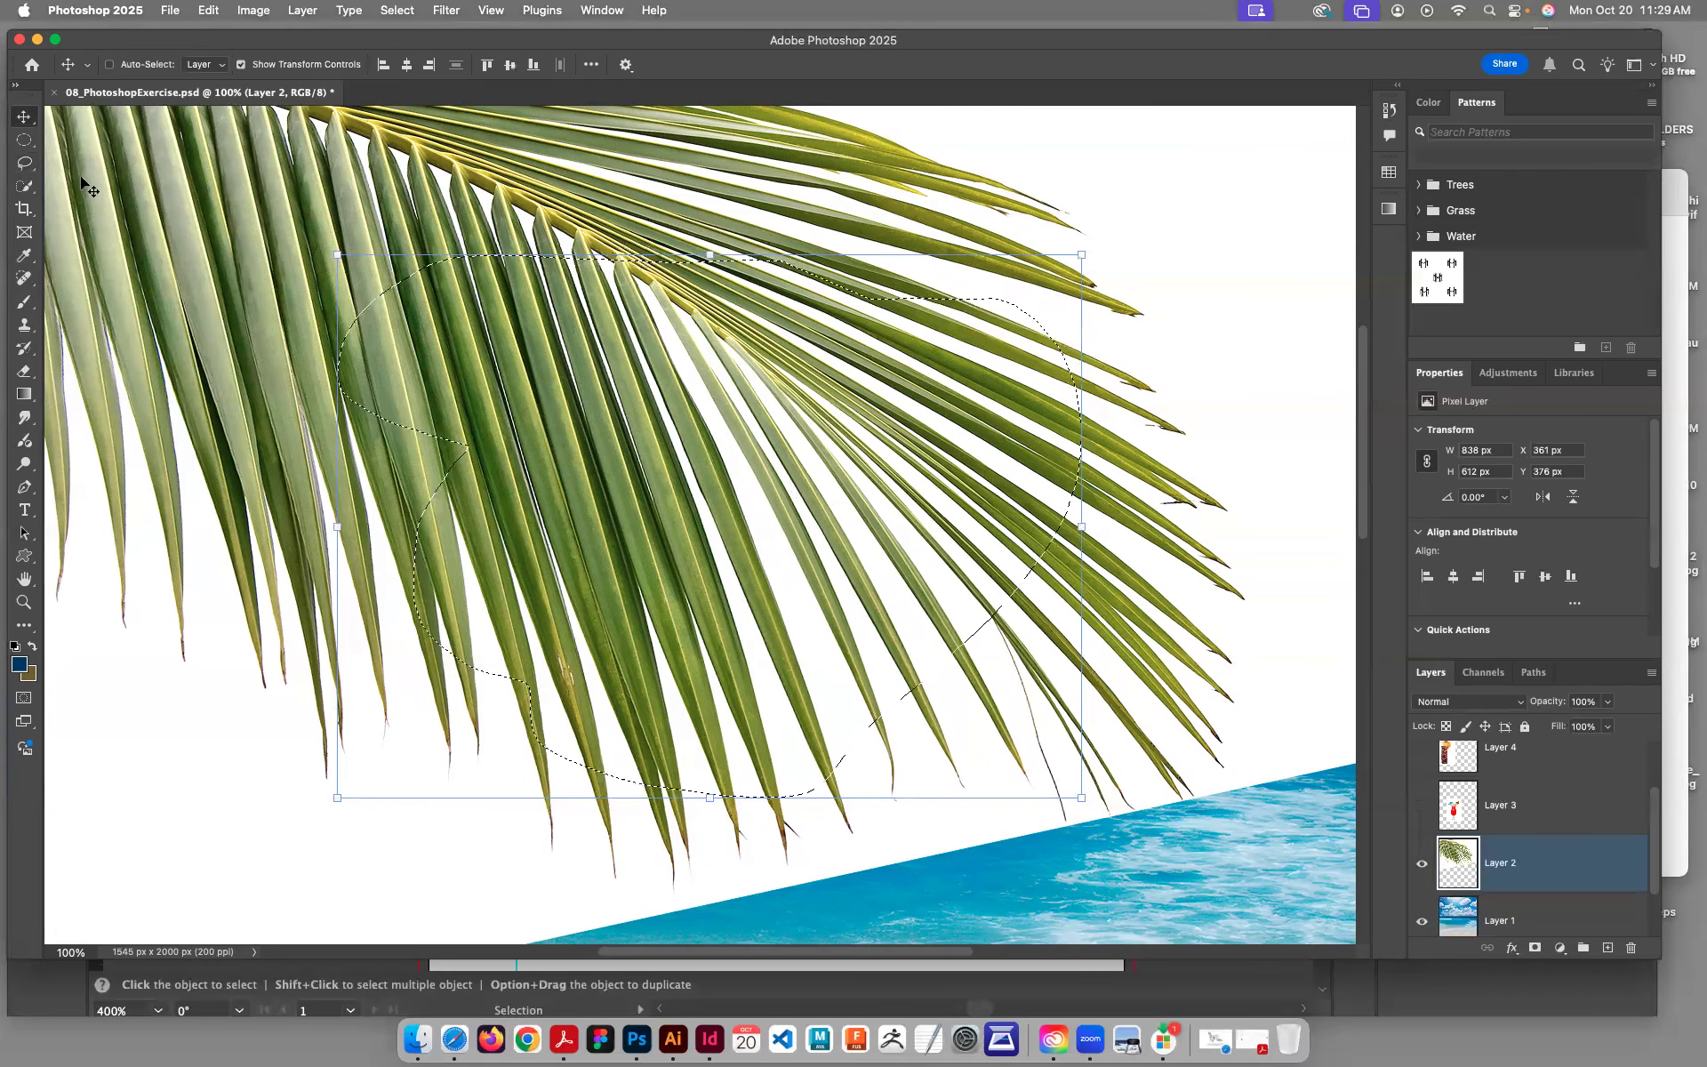
click(25, 164)
click(27, 171)
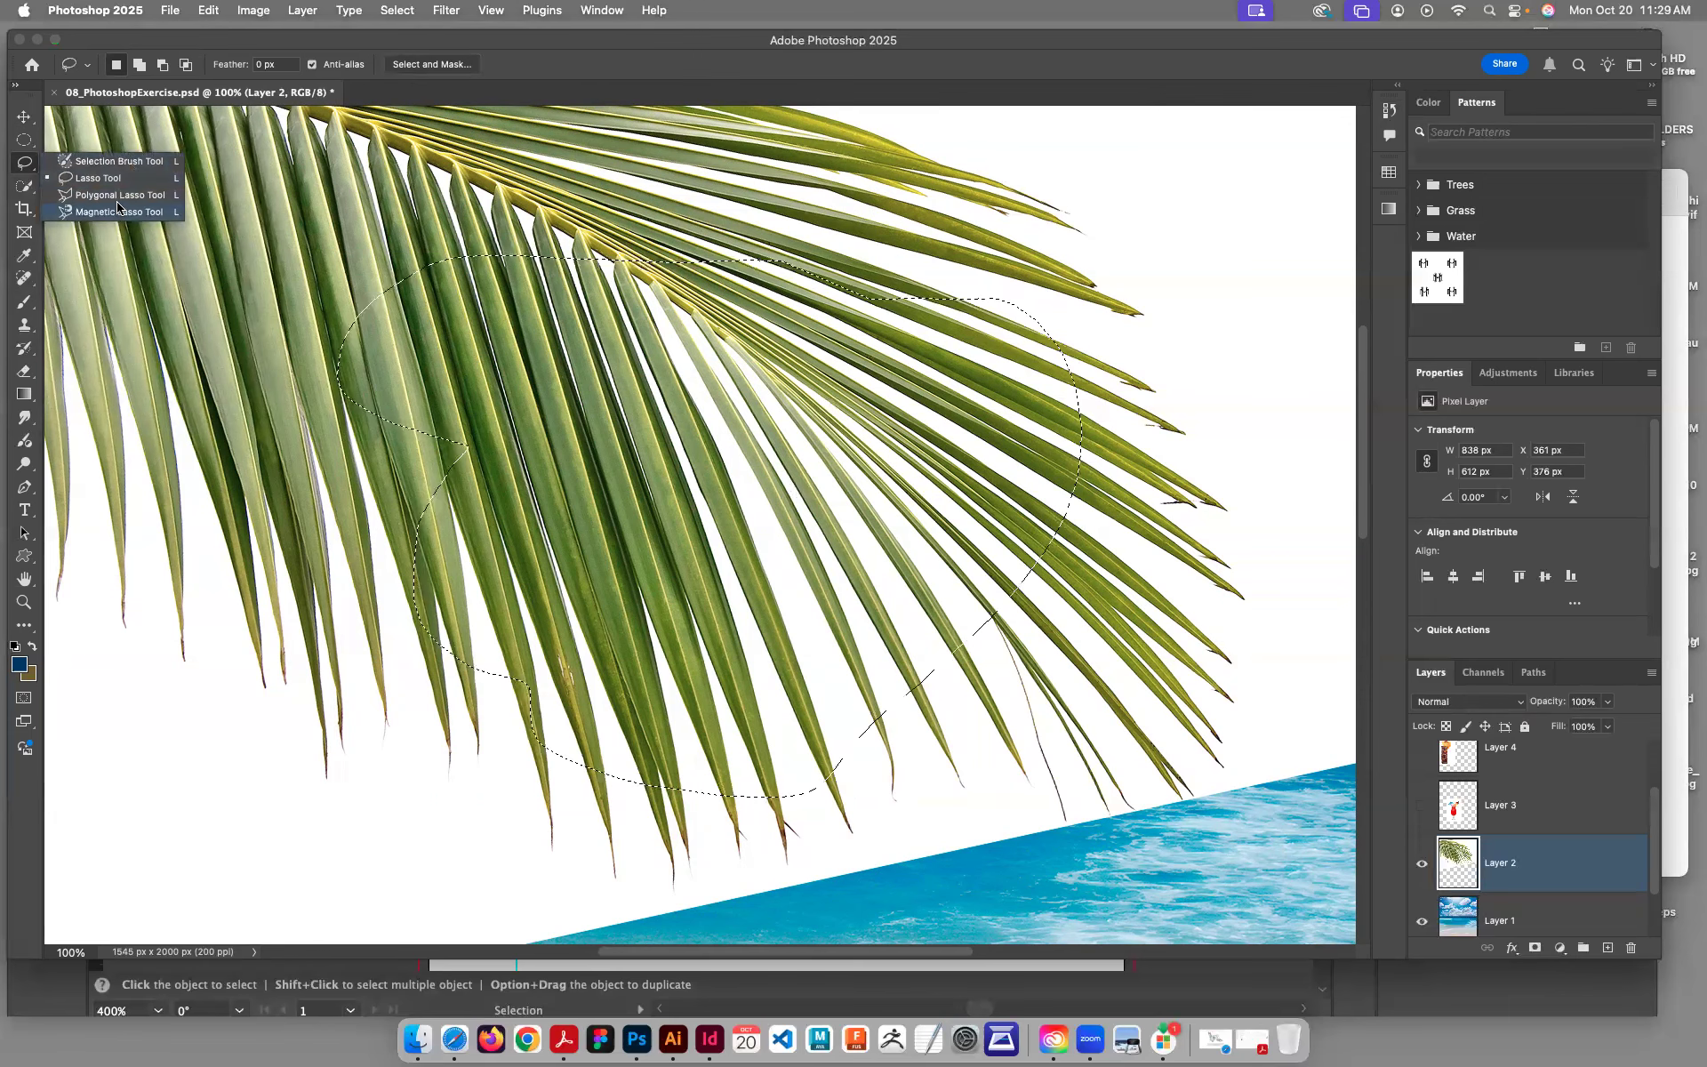
click(25, 168)
key(super+d)
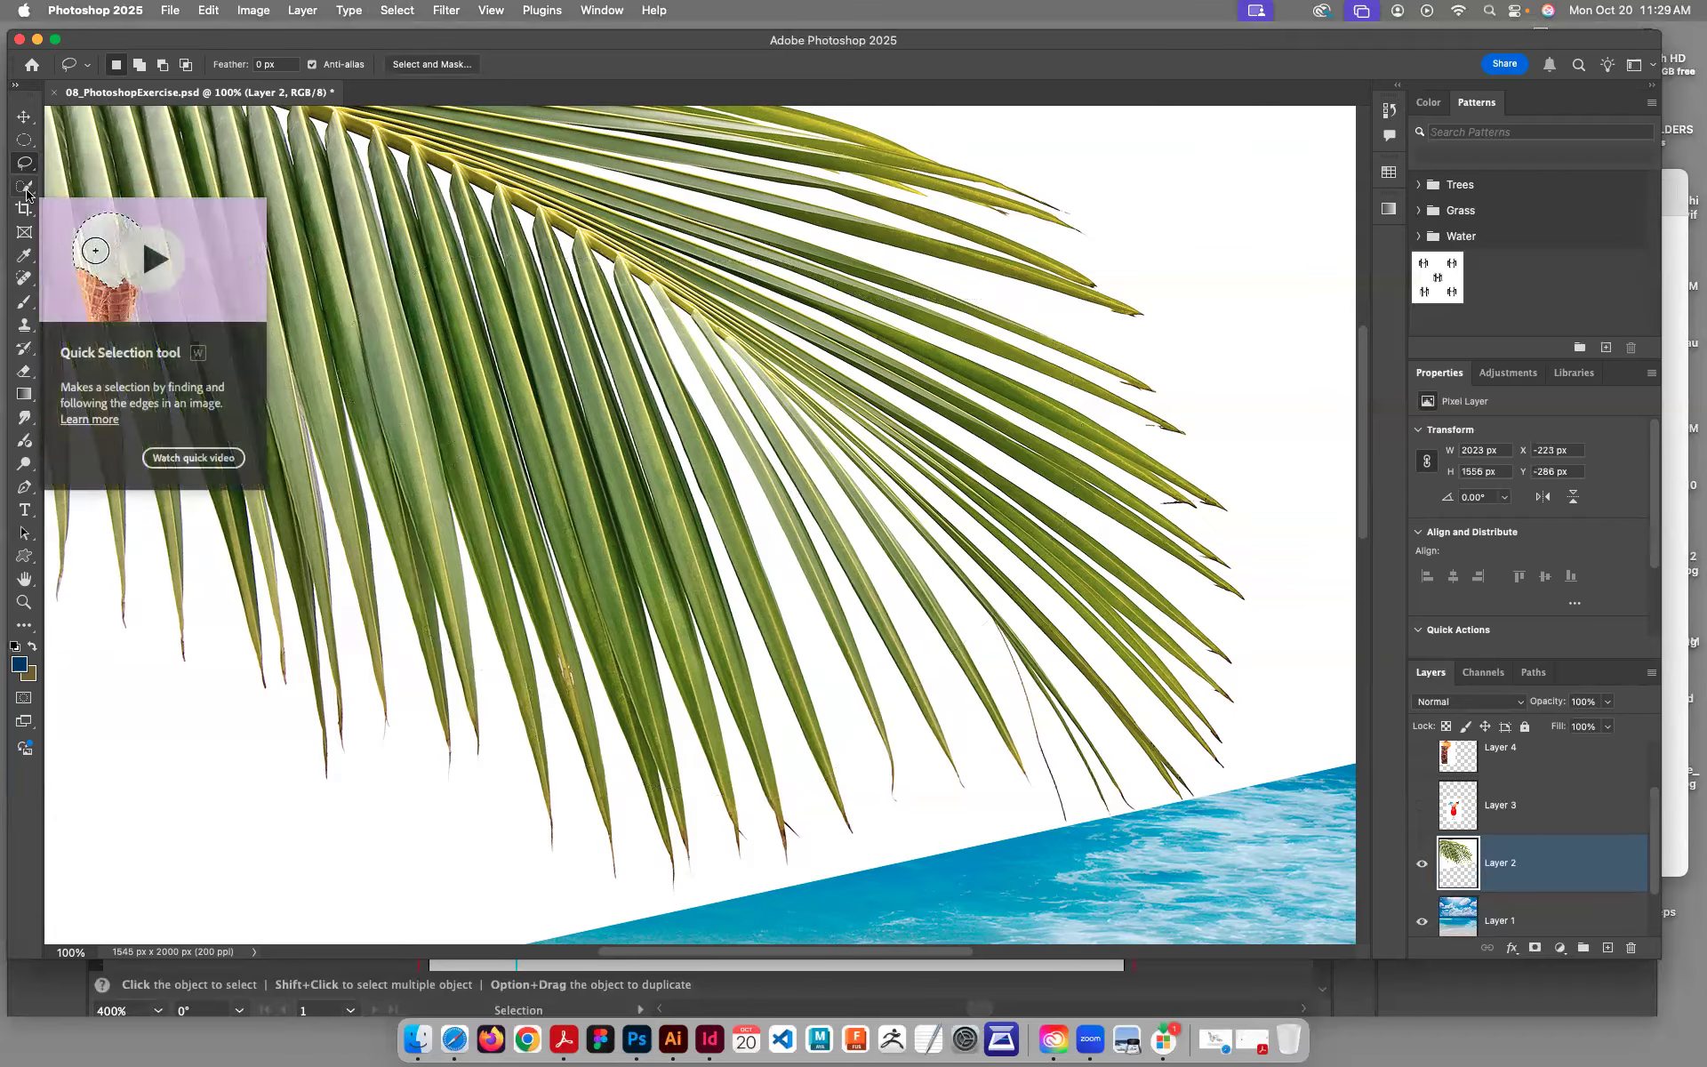
Step: Select the white background below the palm leaf with the Magic Wand and add the white areas around the leaf's outer tips
click(25, 189)
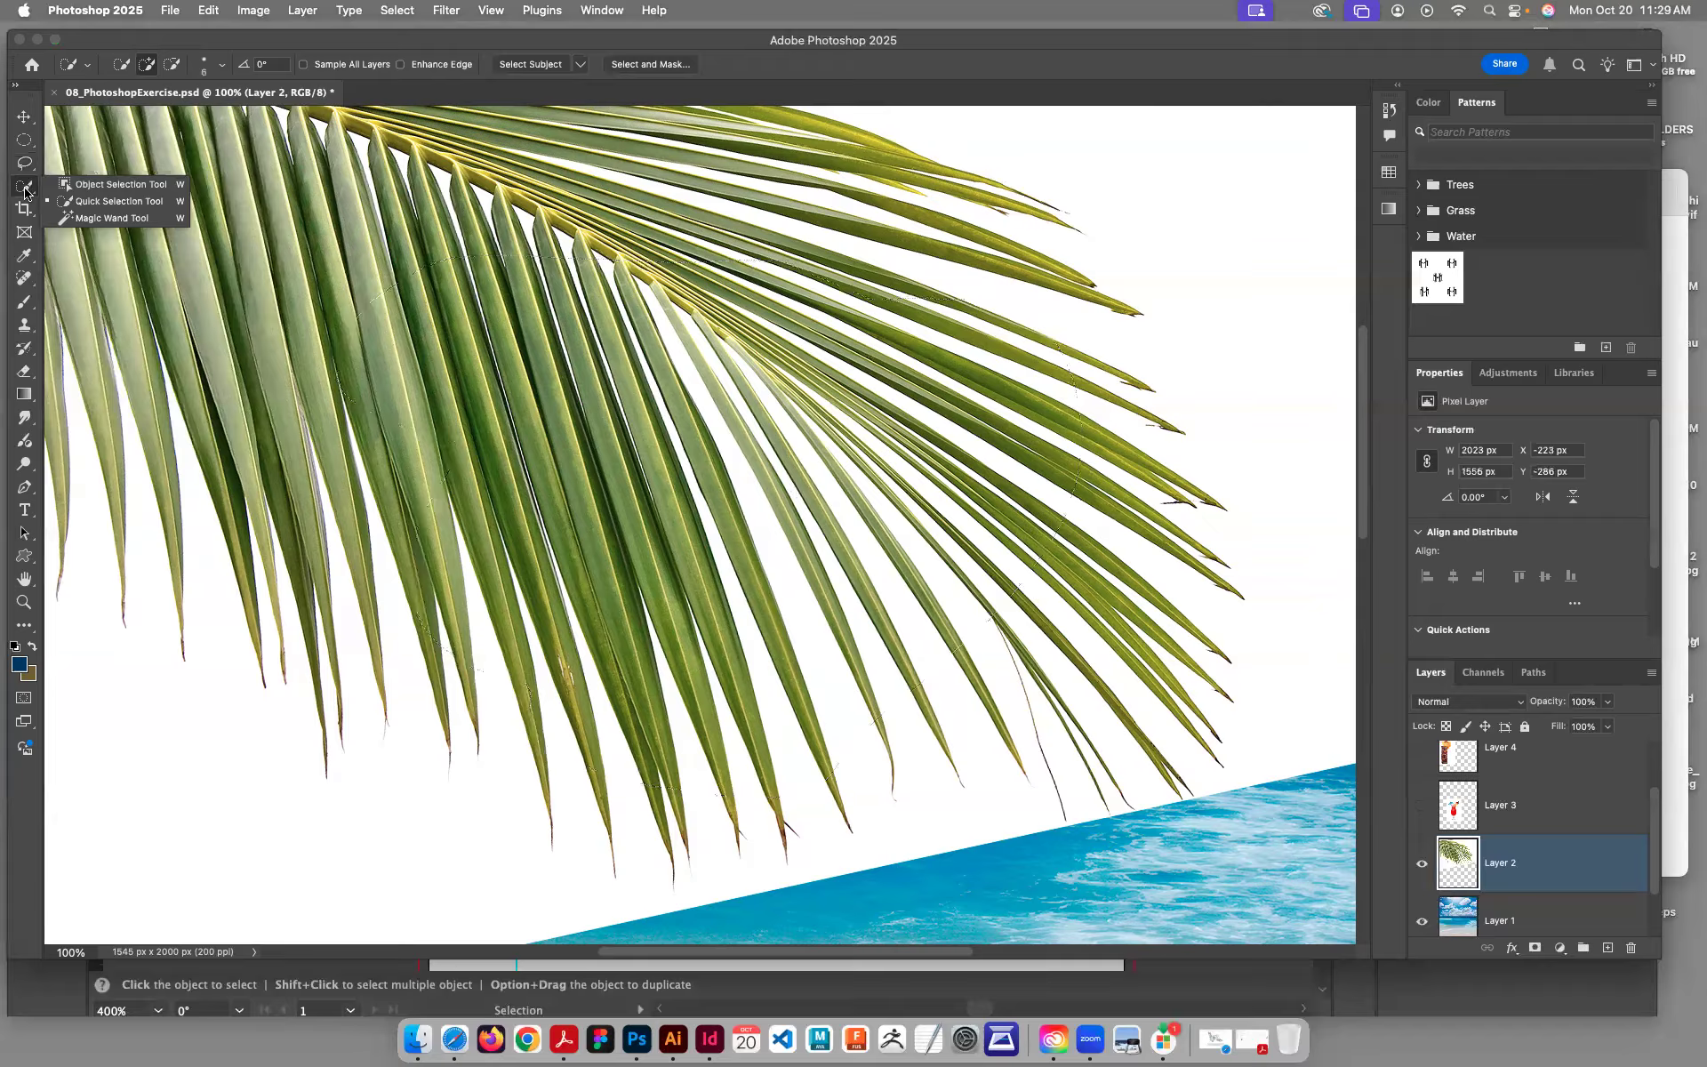
click(136, 218)
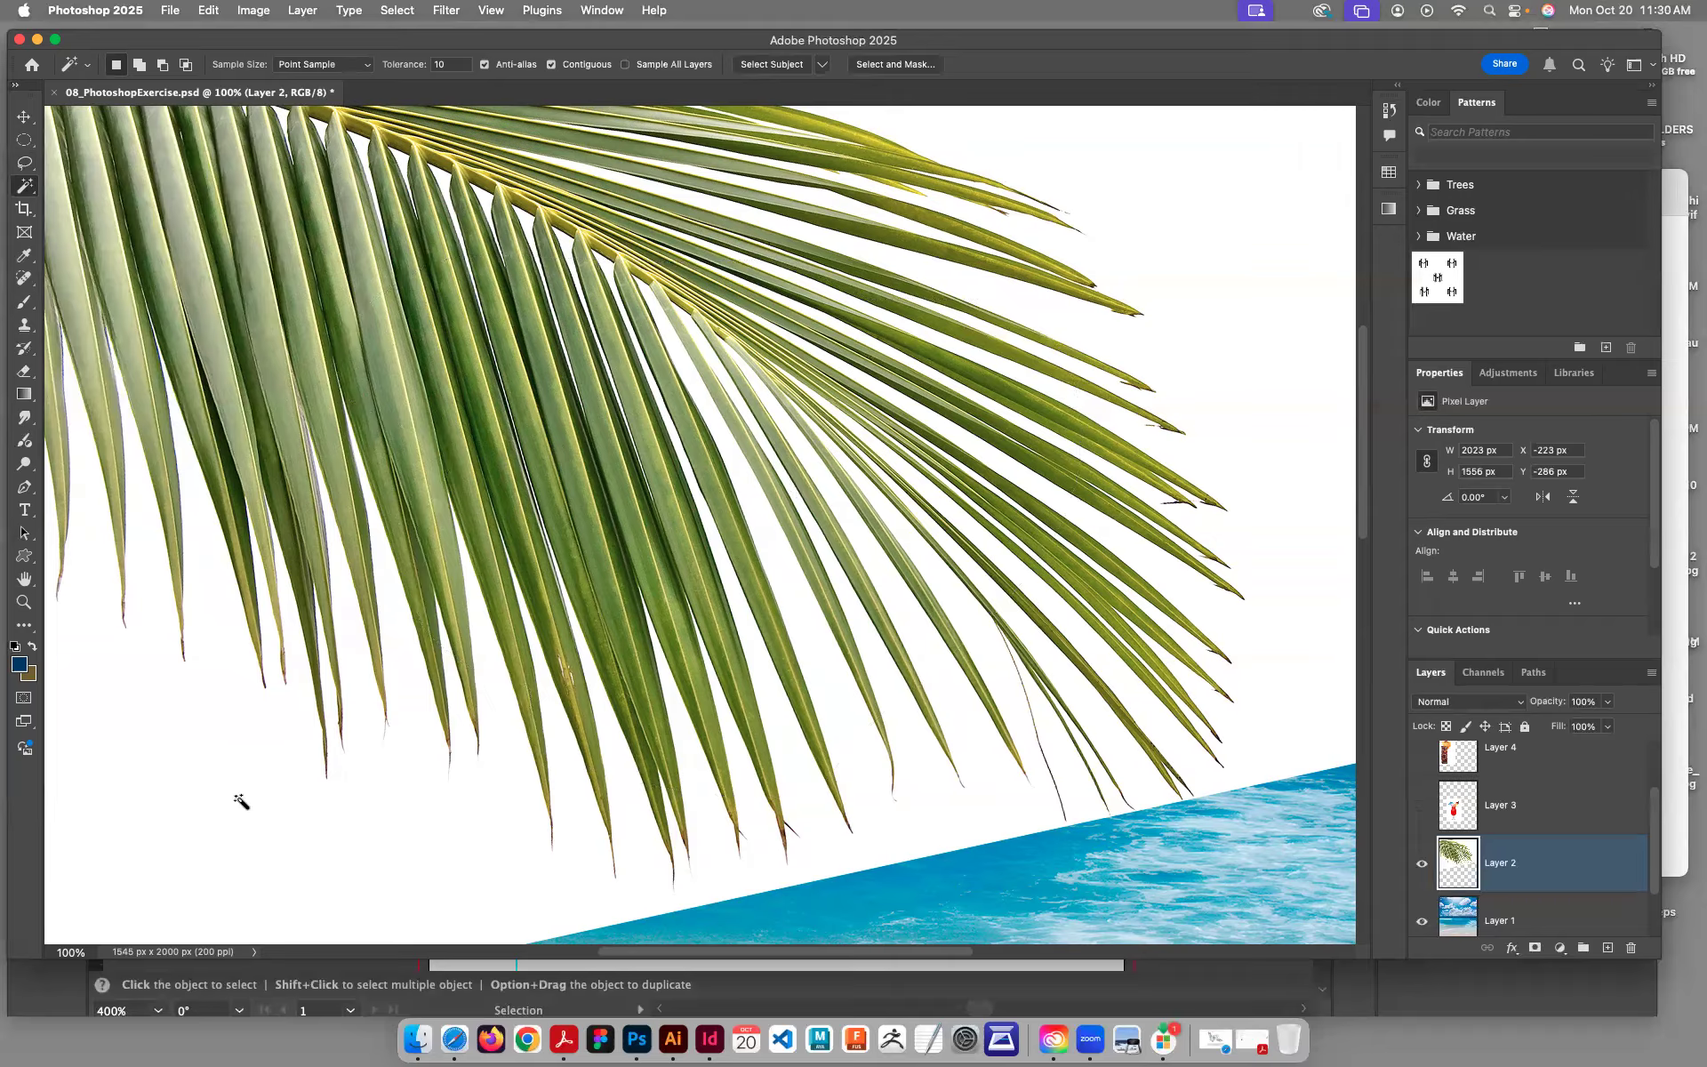
click(251, 759)
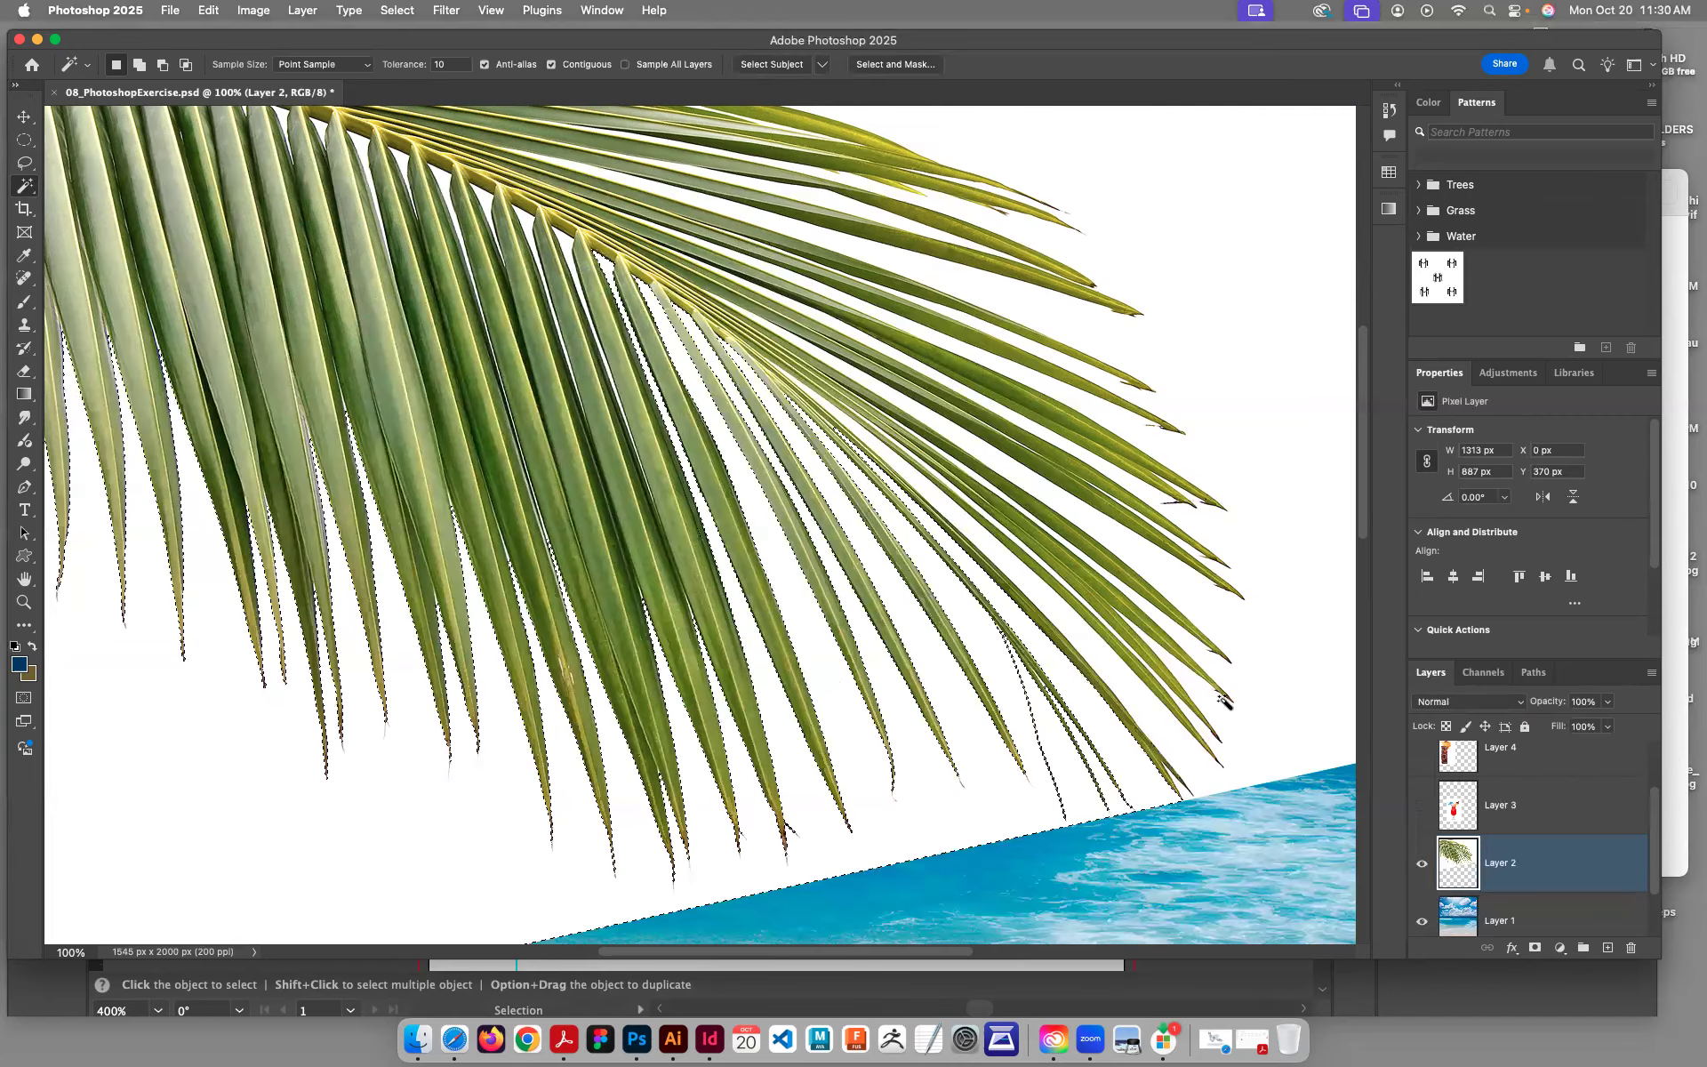
key(shift)
shift+click(1196, 741)
shift+click(1180, 740)
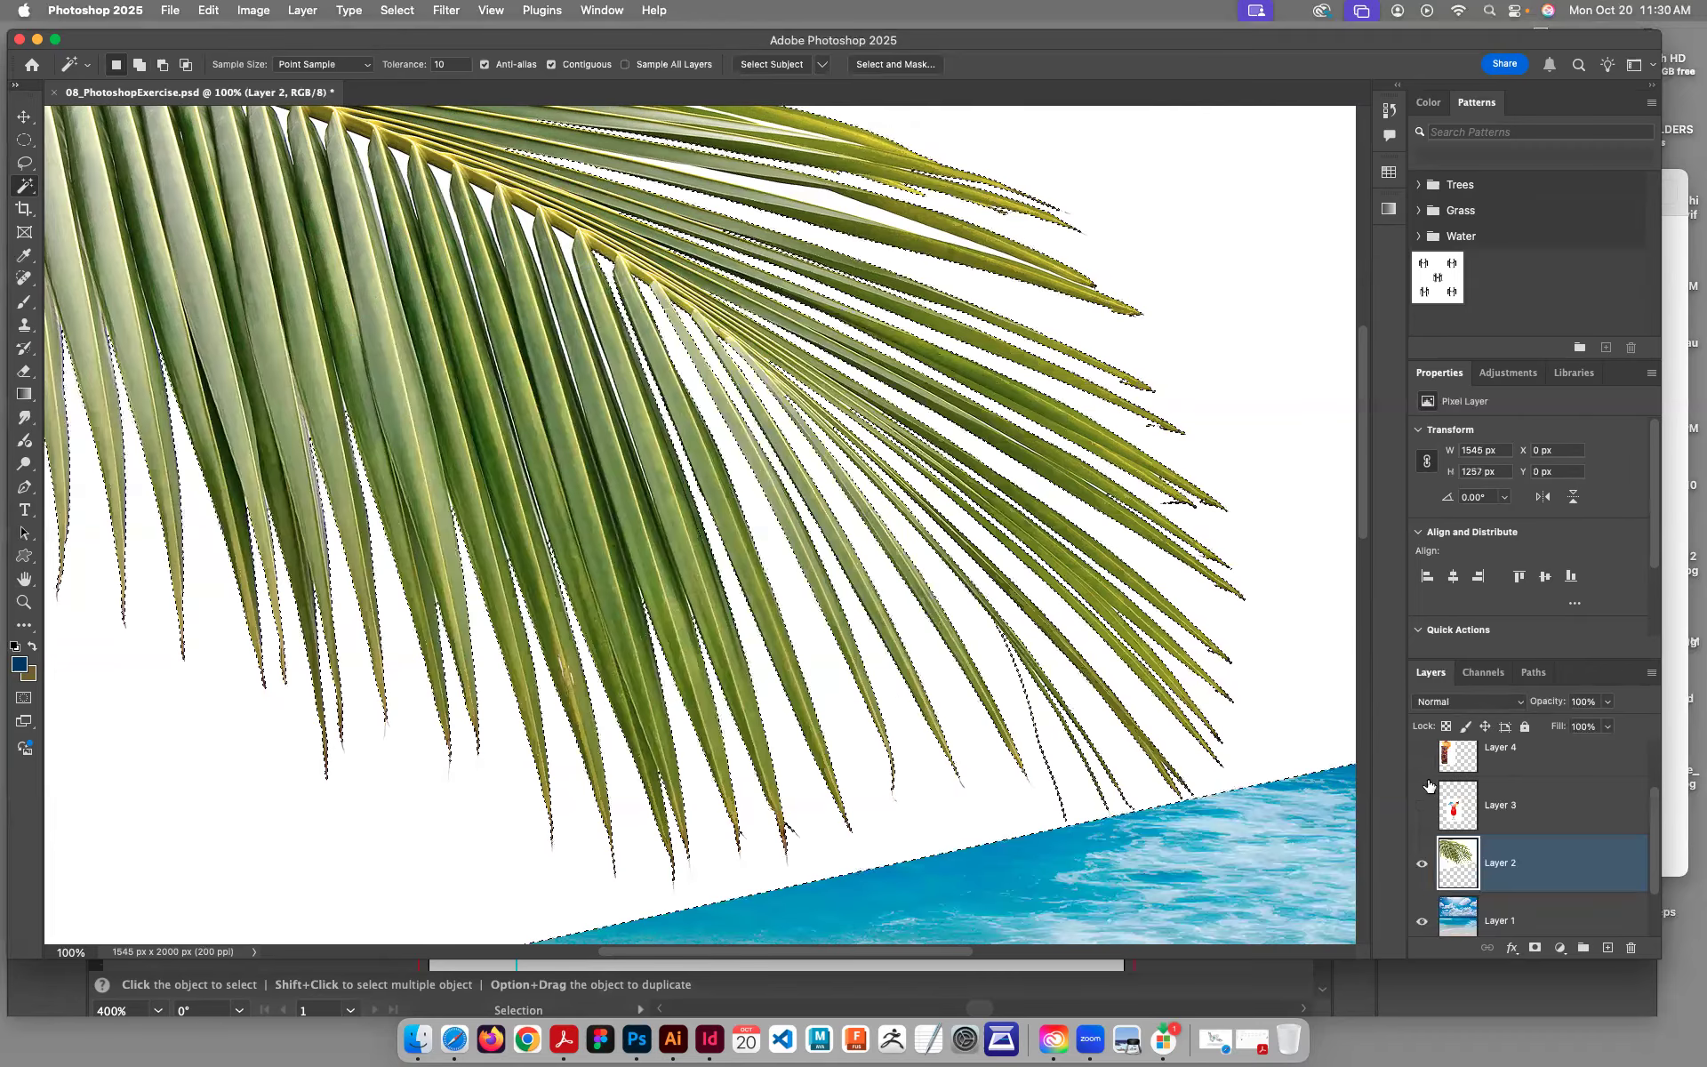
Step: Add a layer mask to the palm-leaf layer from the selection and invert the mask so the white background is hidden
click(1531, 949)
key(super+z)
click(1532, 949)
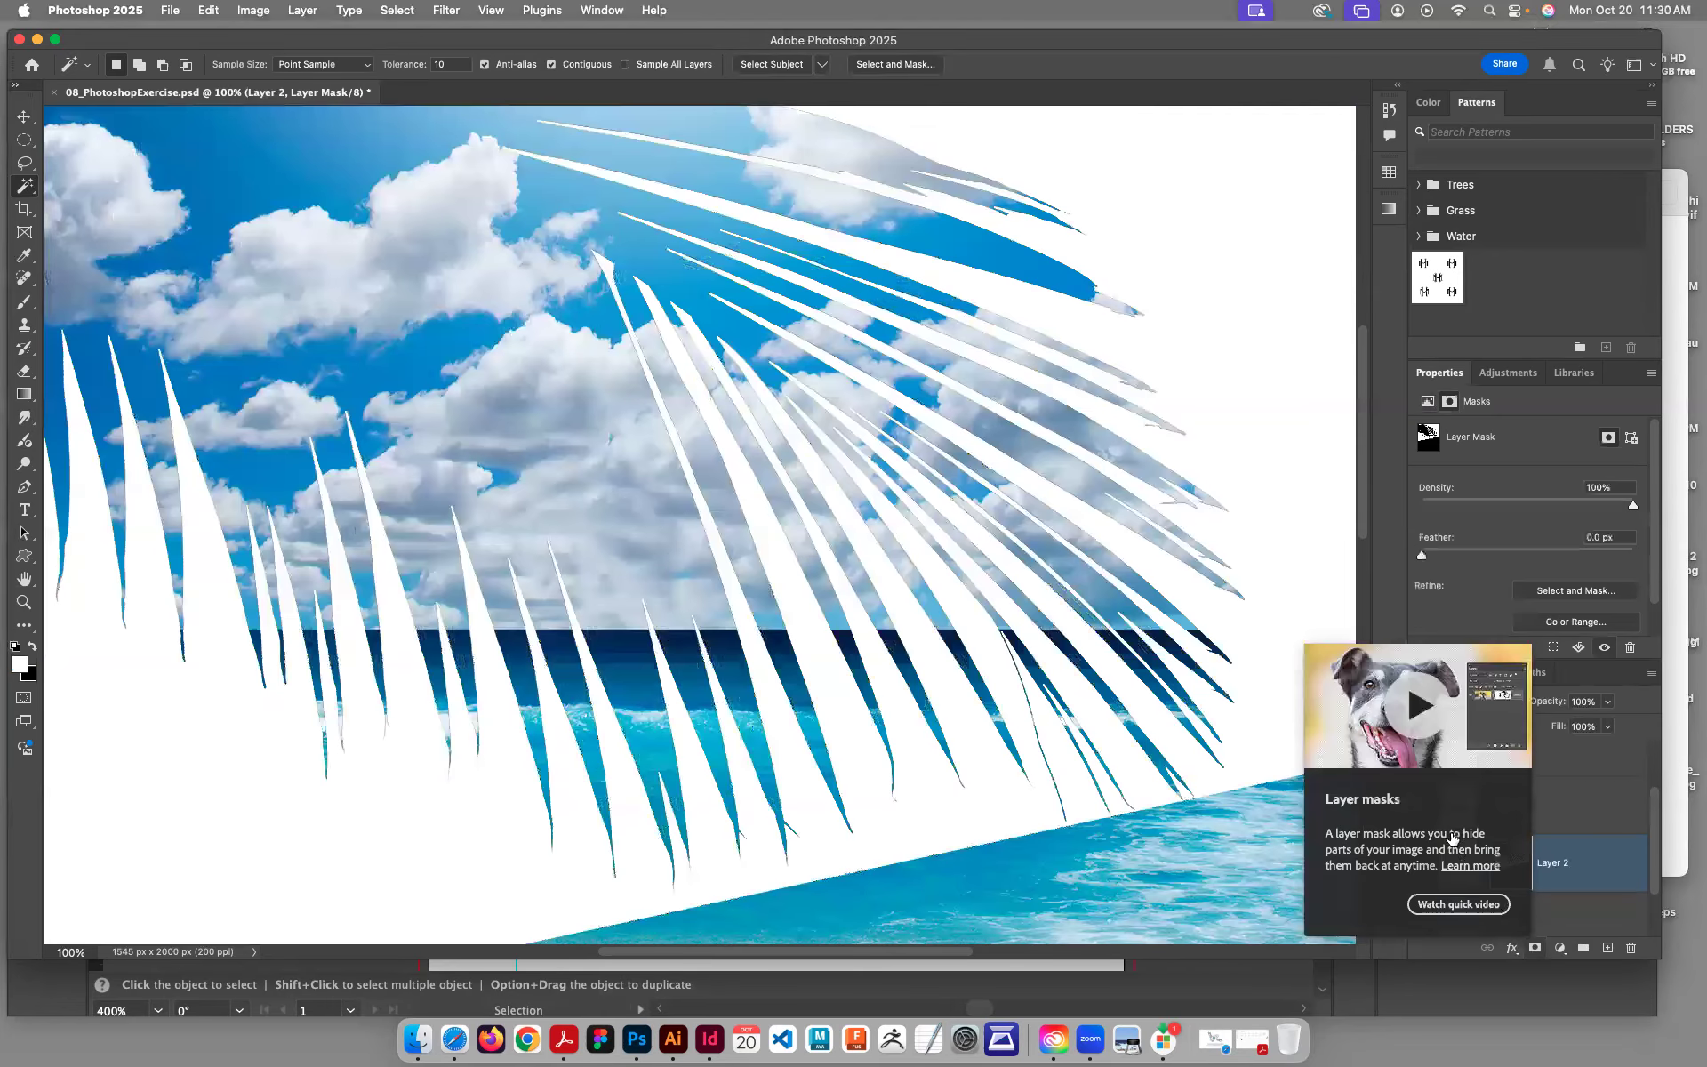
key(super+i)
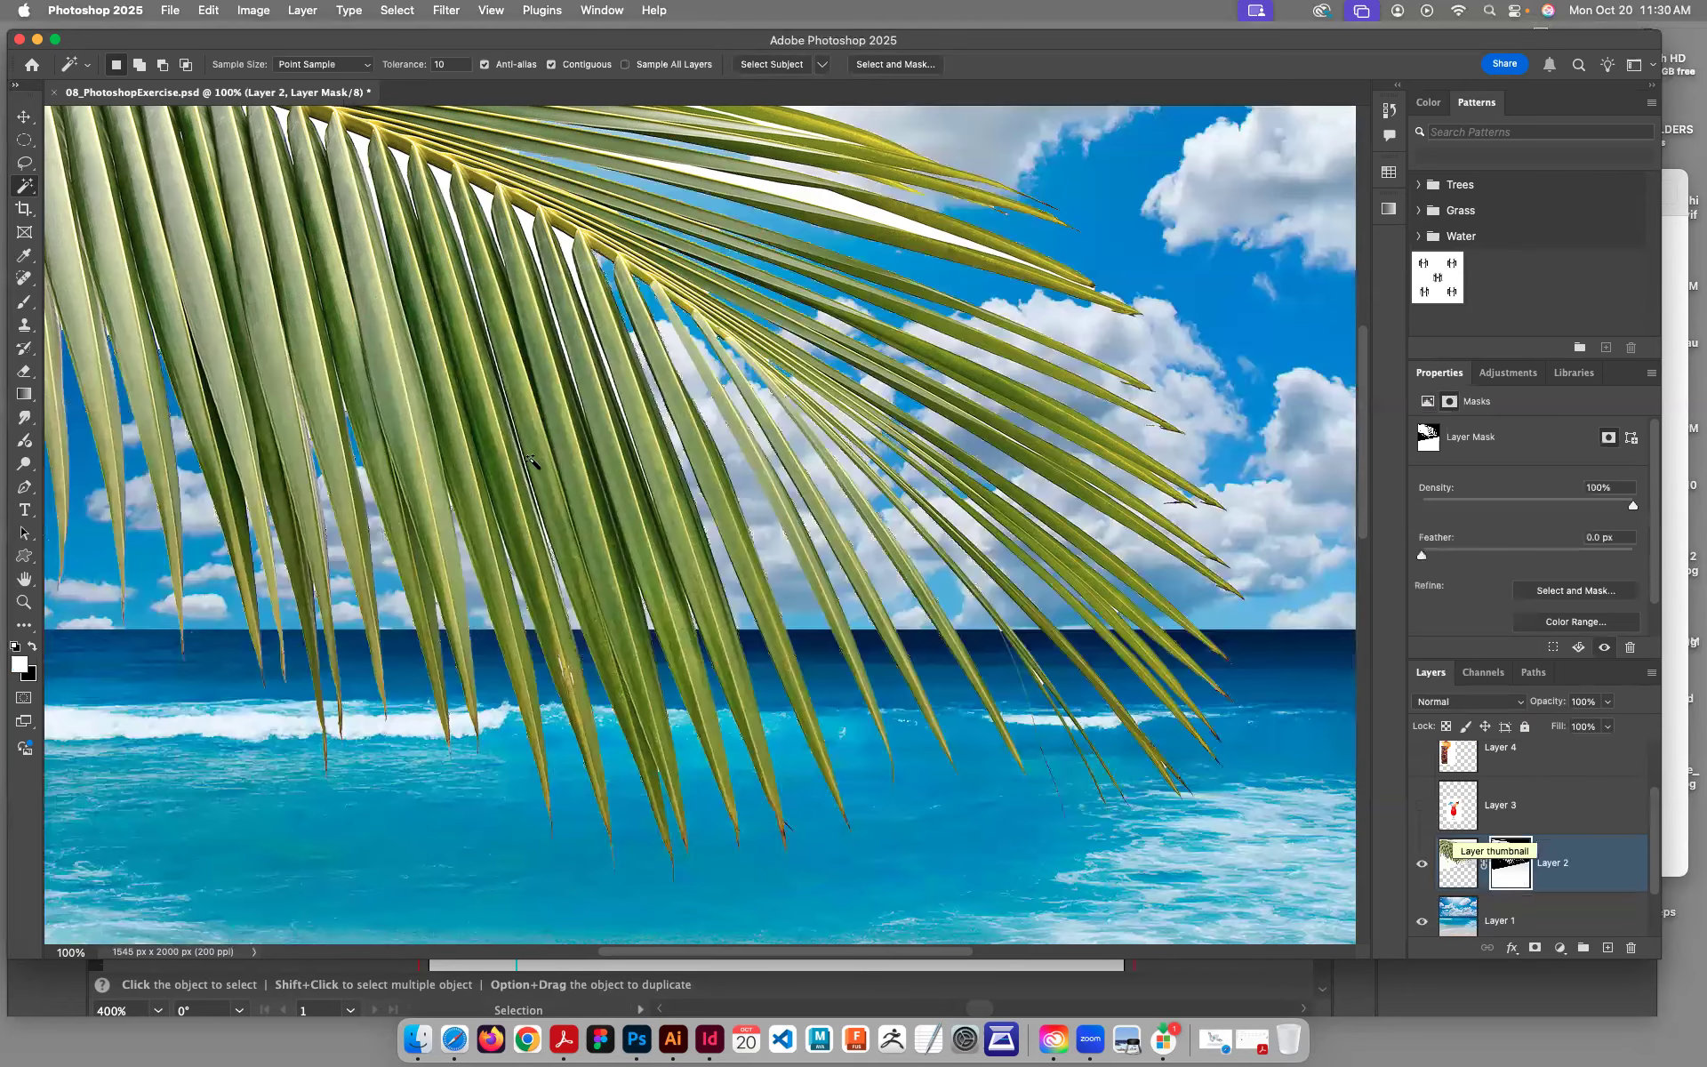
Step: Examine the masked palm leaf up close for leftover white gaps between the leaflets along the stem
key(super+minus)
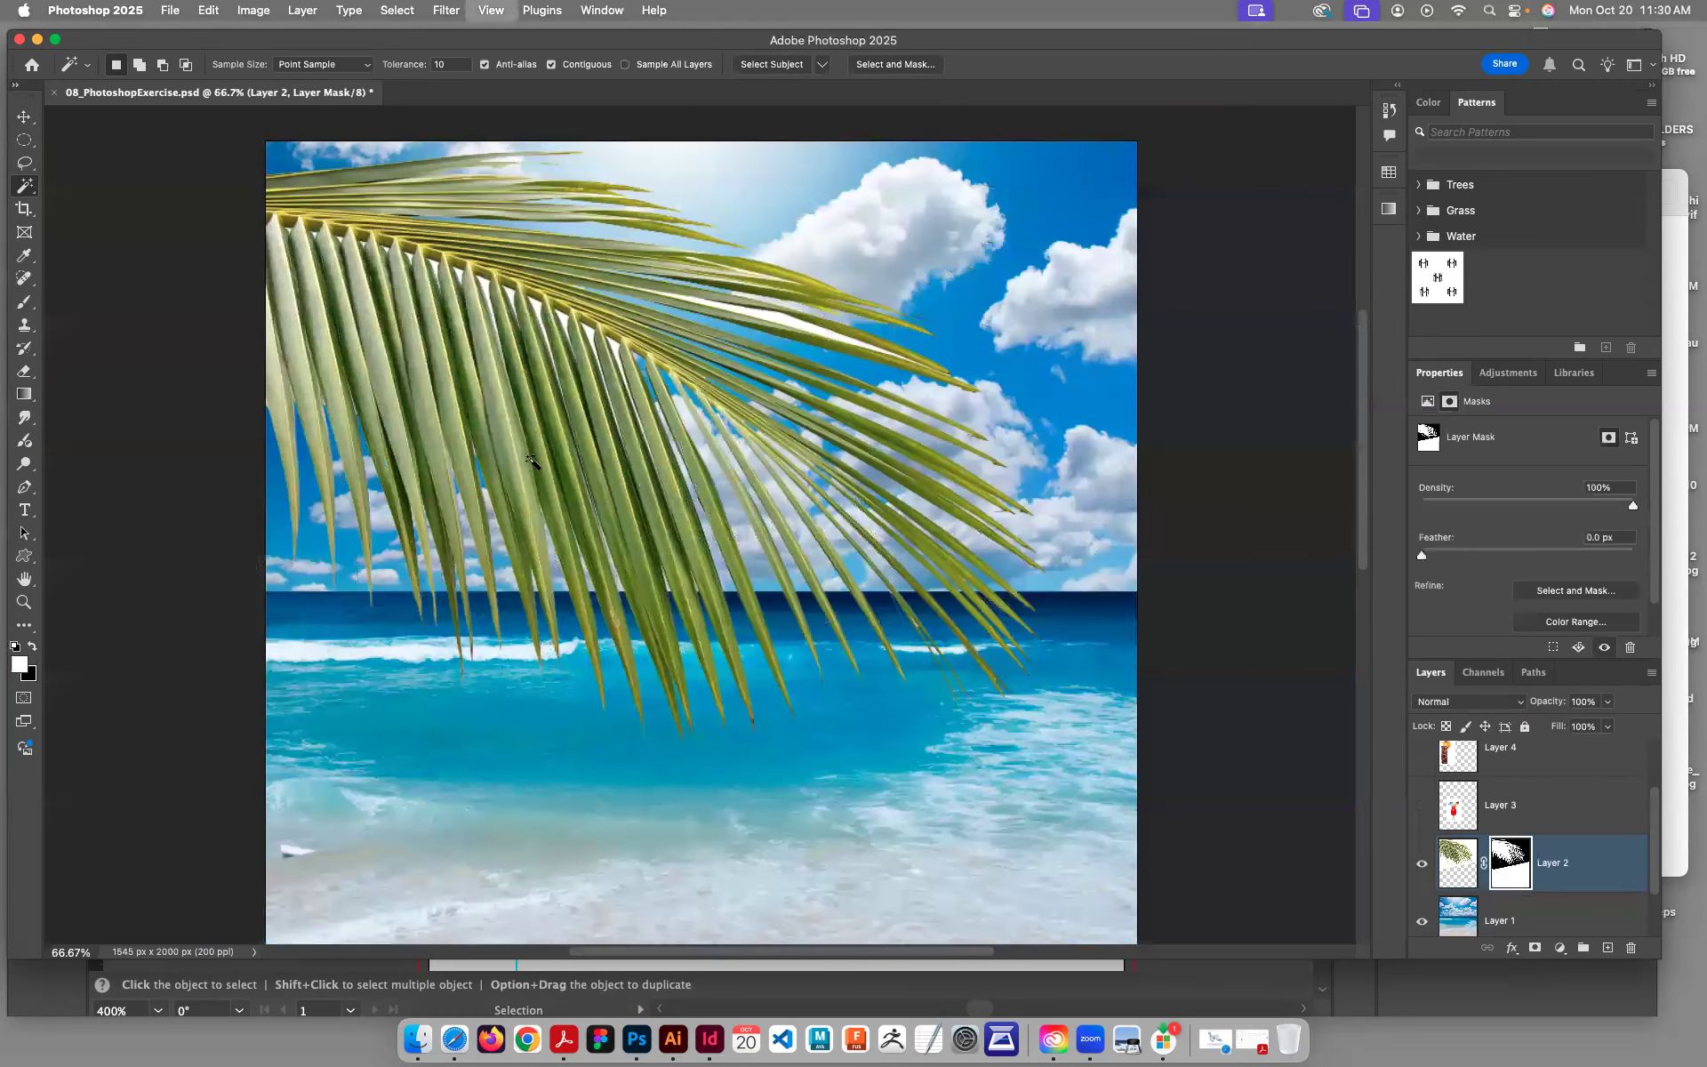
key(super+minus)
key(super+equal)
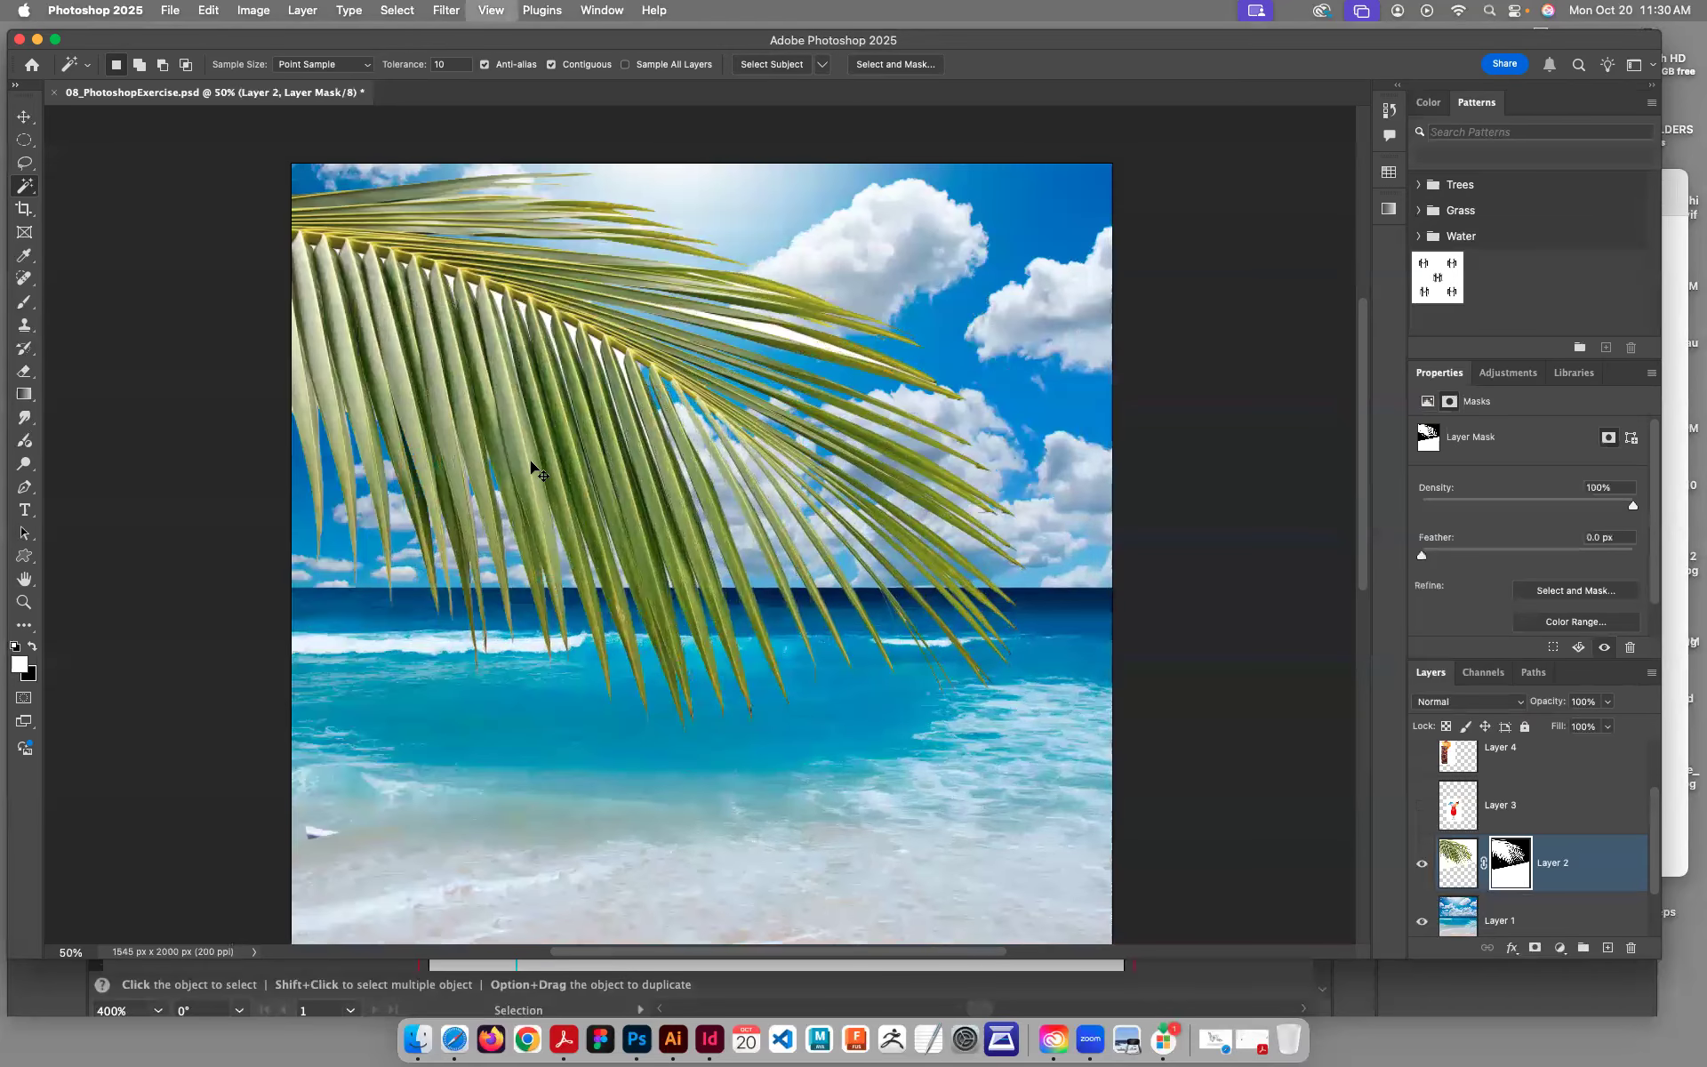
key(super+equal)
key(super+equal)
key(super+equal)
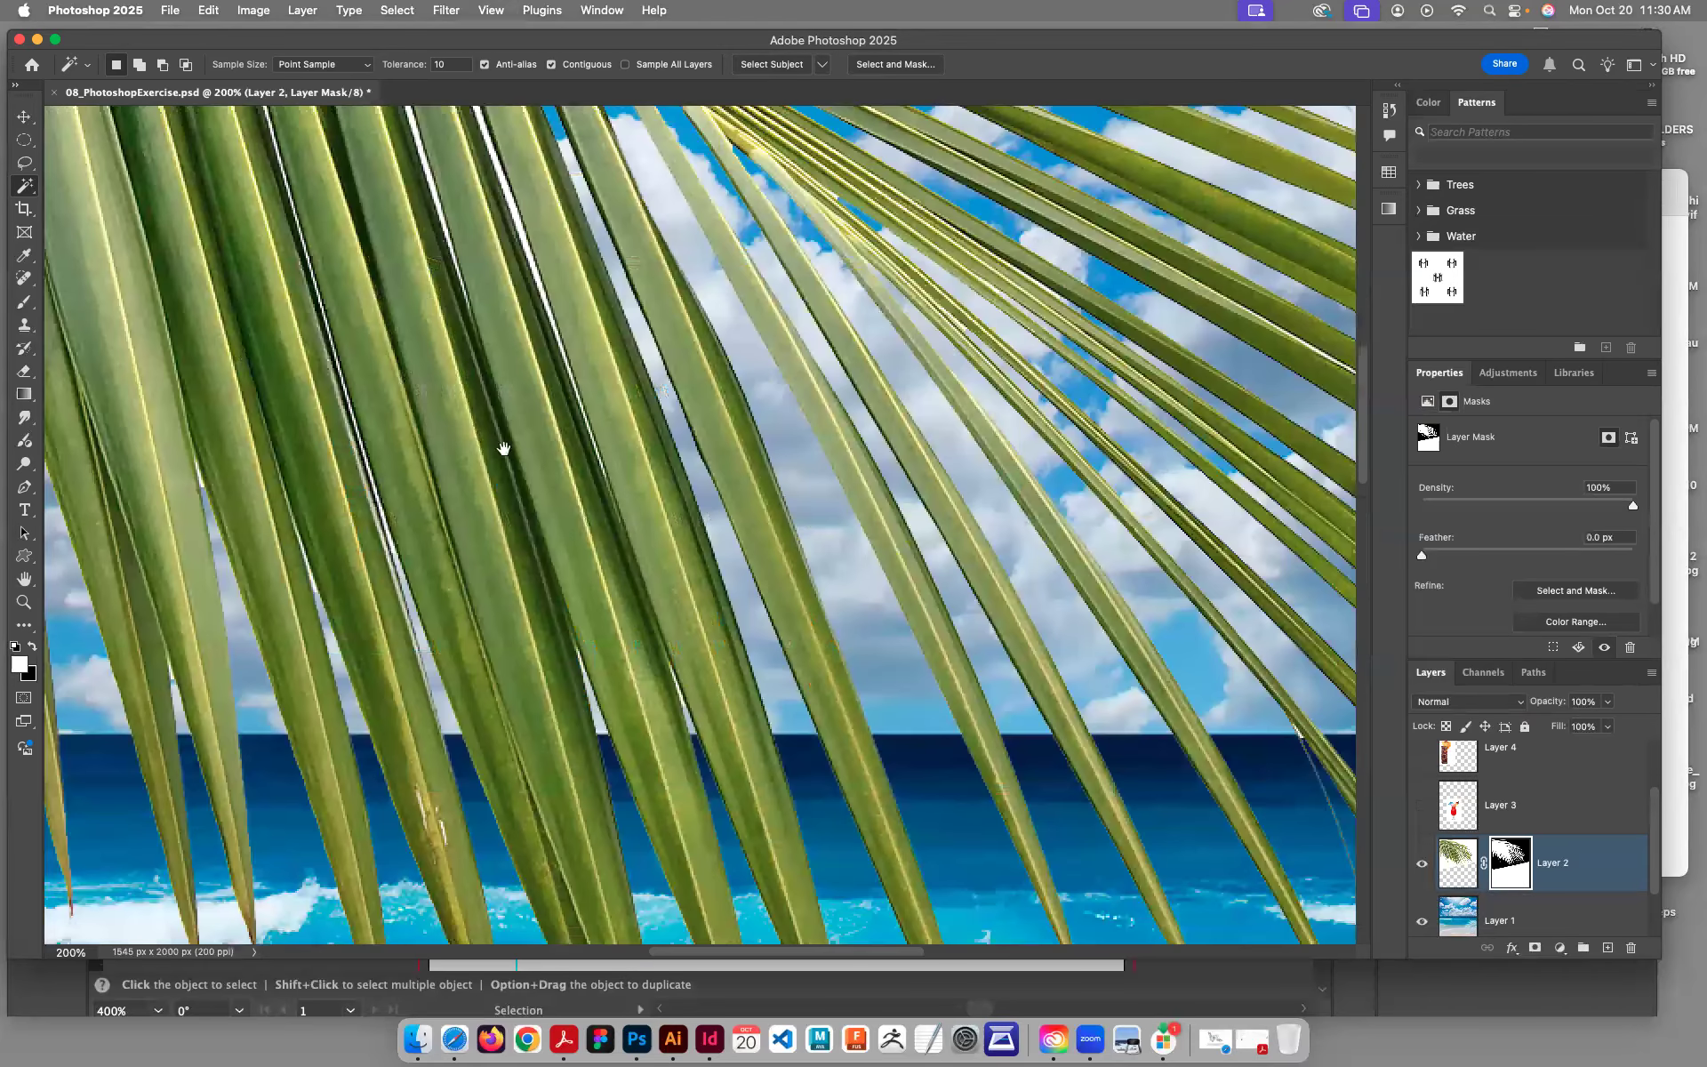
scroll(369, 320, up, 5)
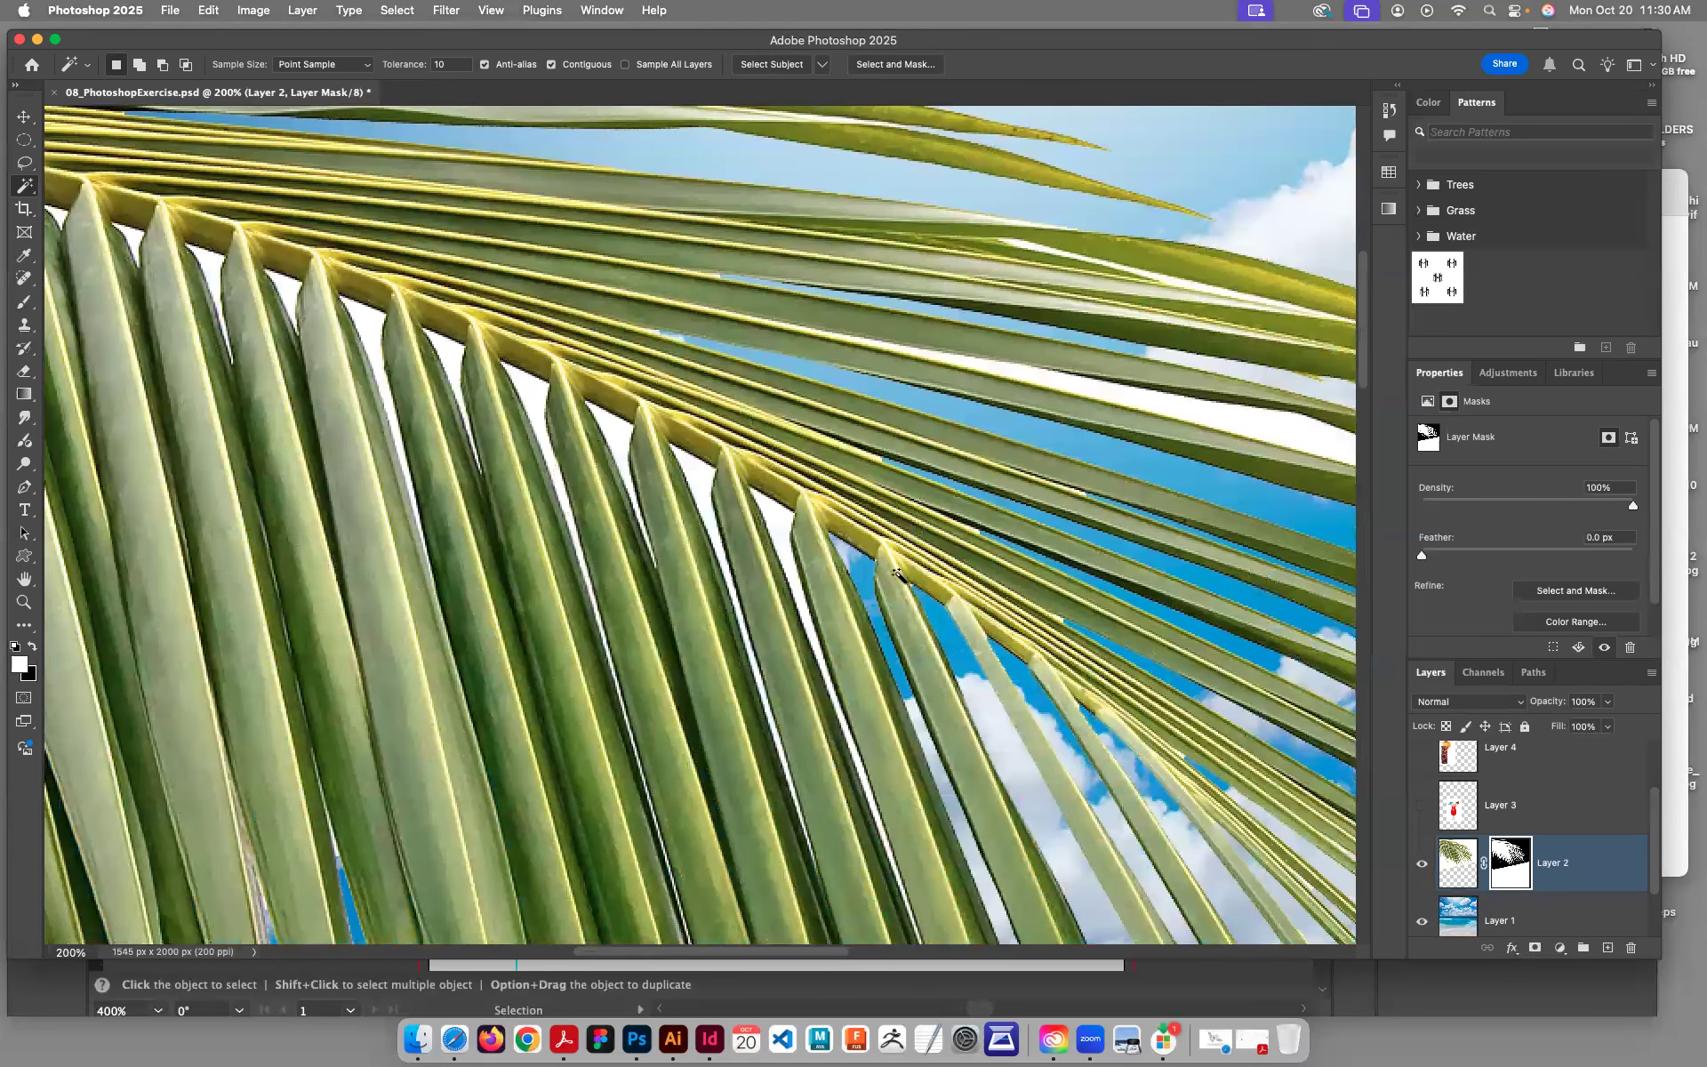
key(super+minus)
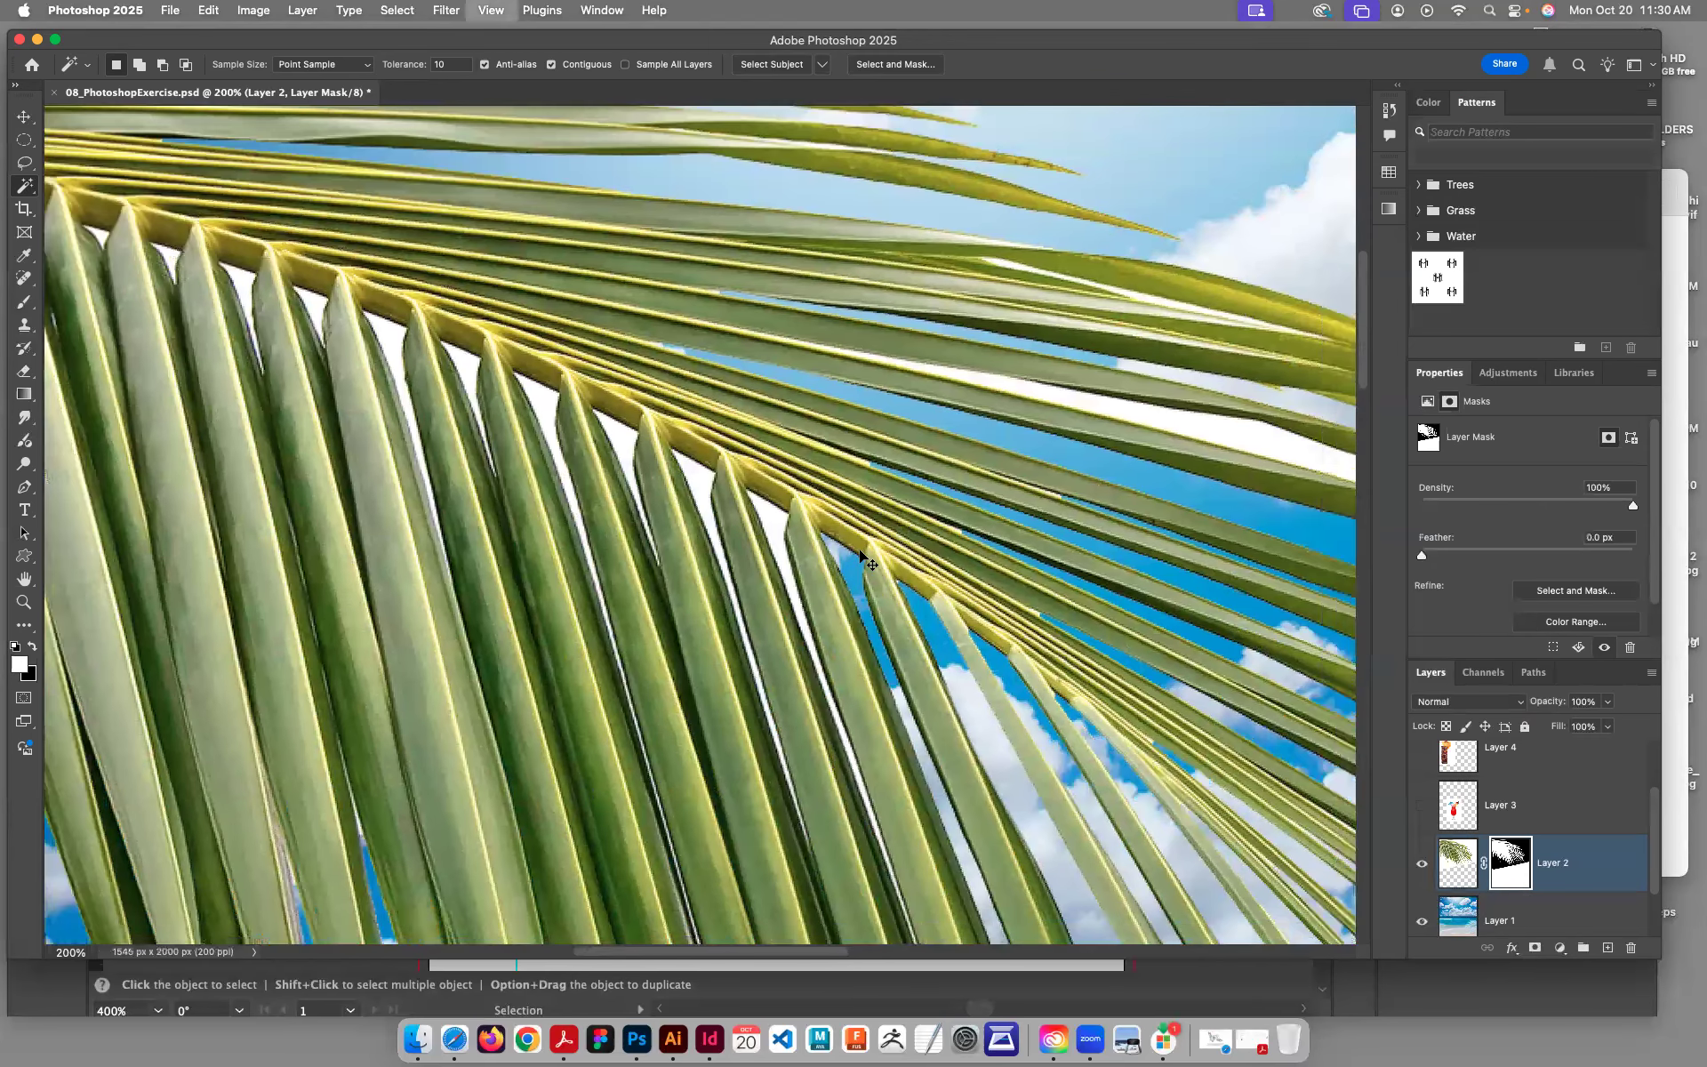
key(super+minus)
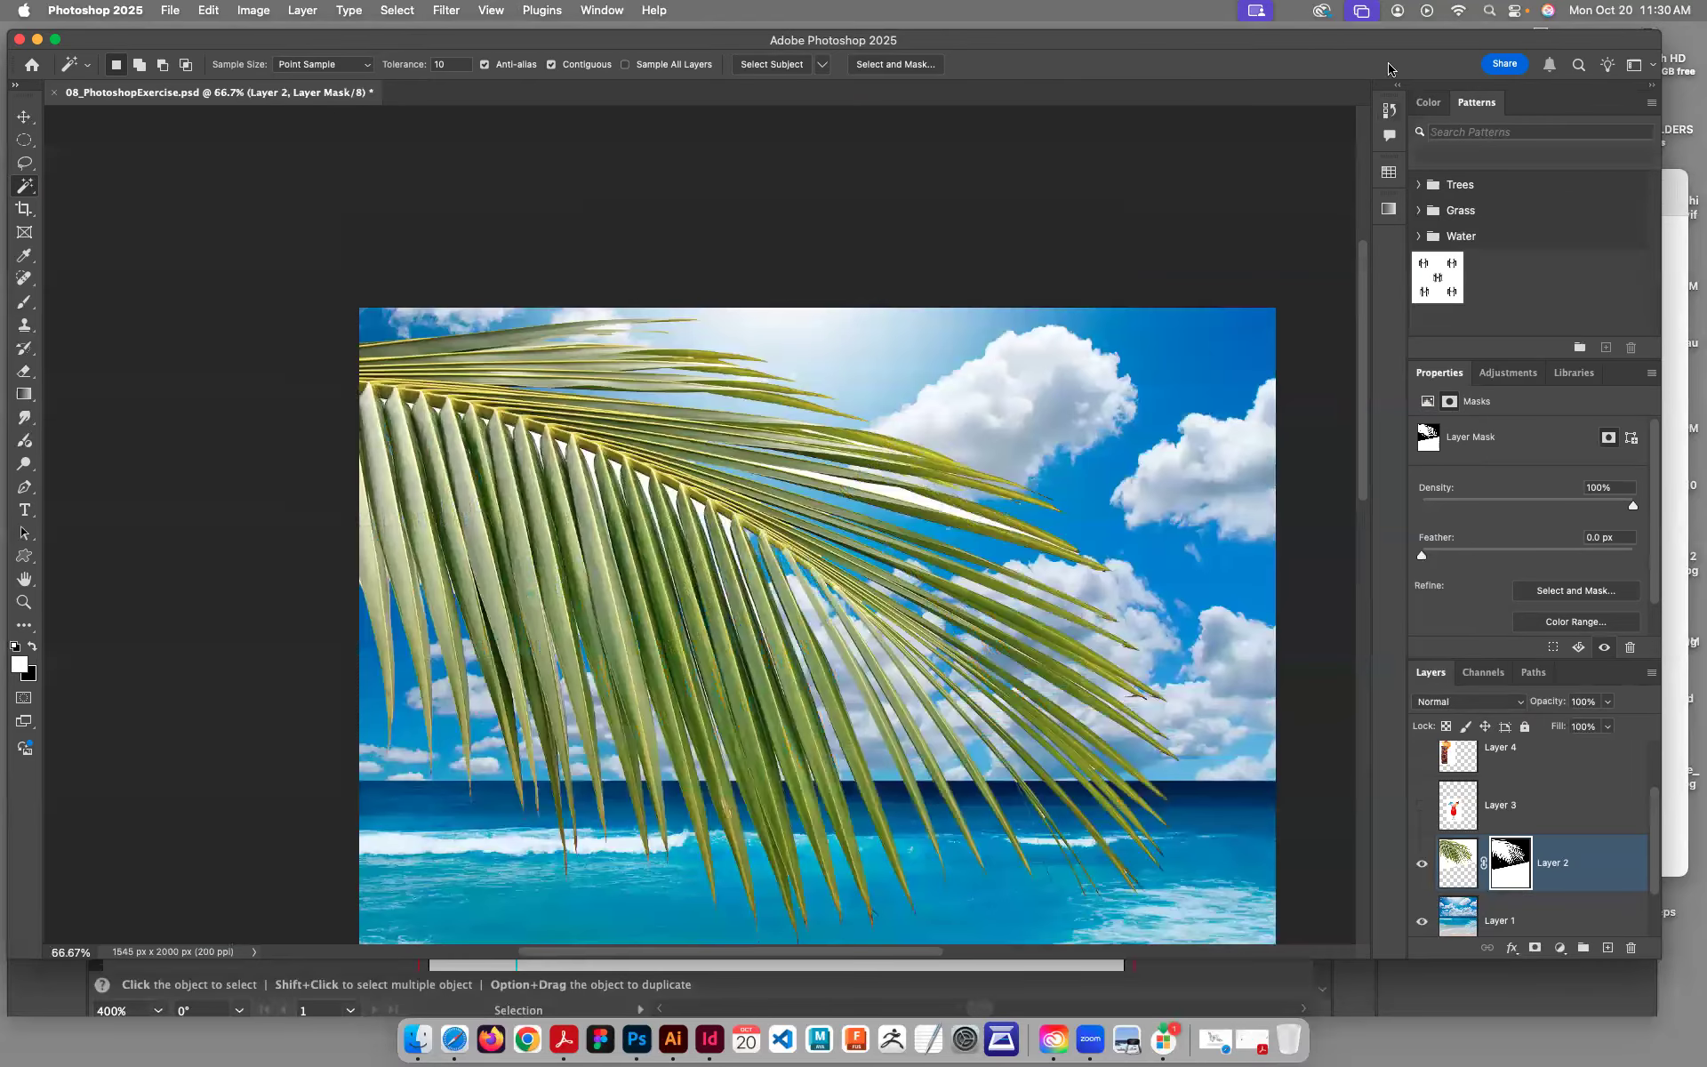
Step: Revert the document's history to the Deselect state before the Magic Wand selections and keep the palm-leaf layer active
click(1391, 111)
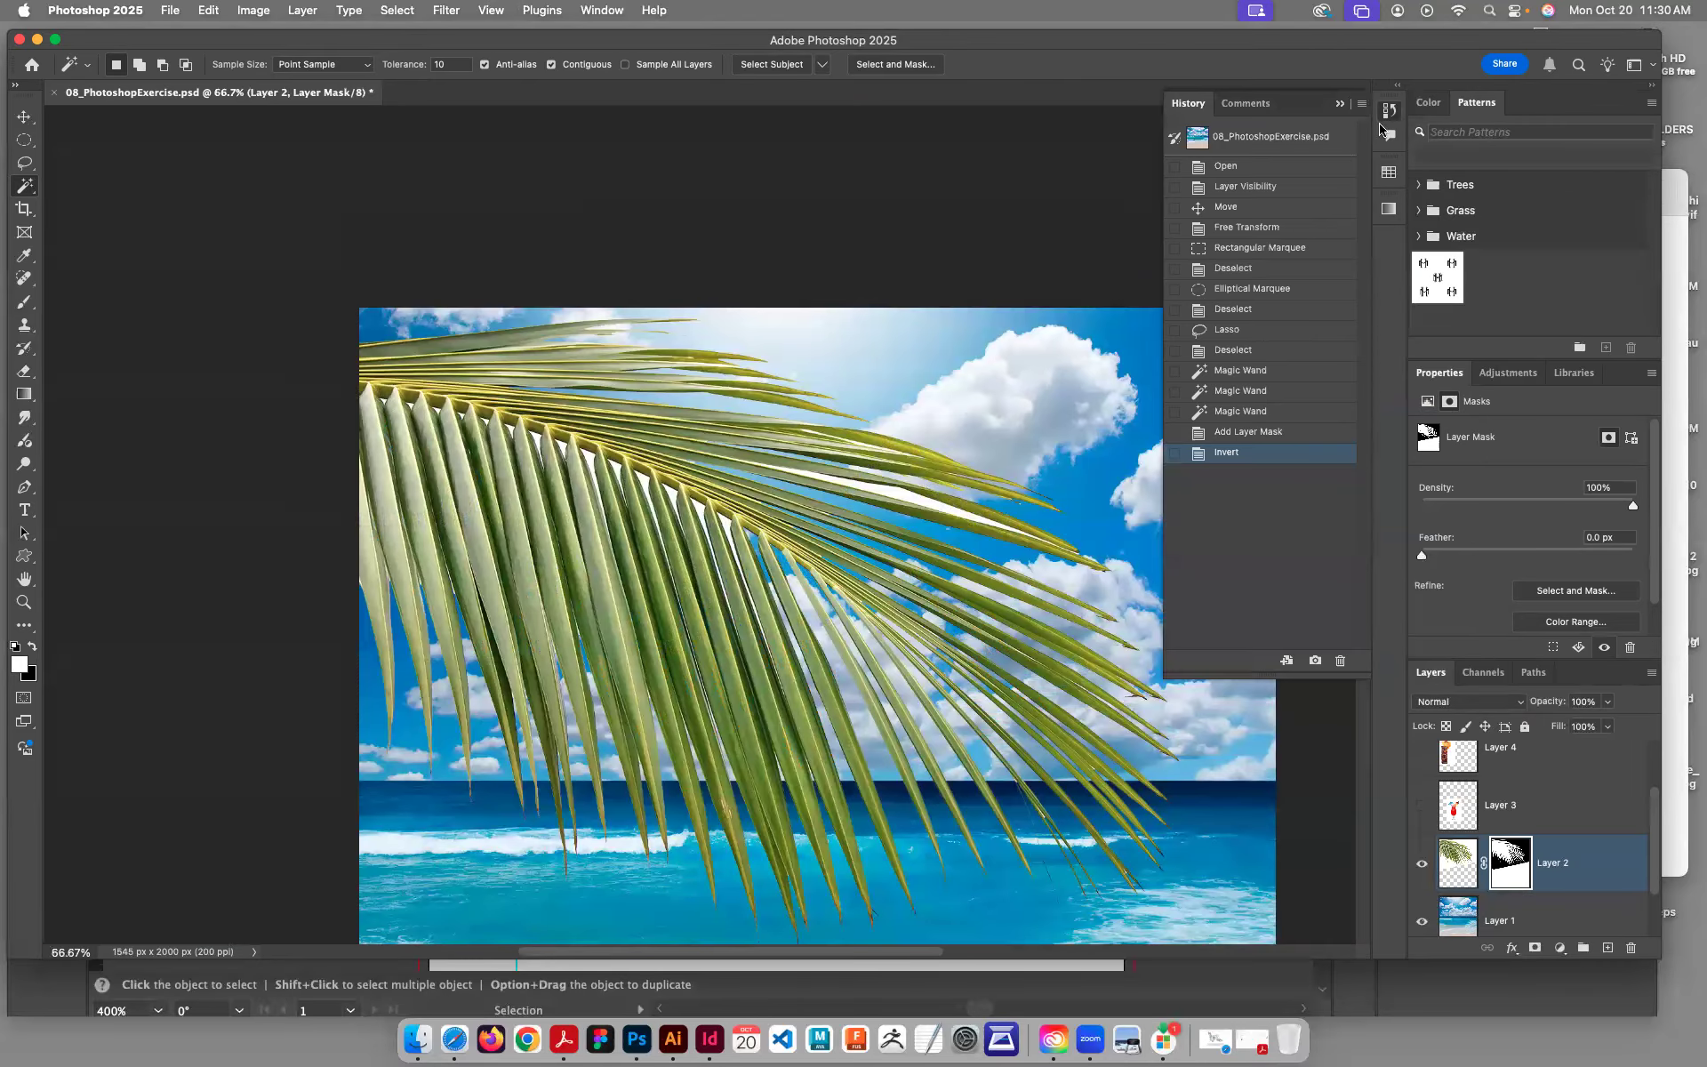
click(1244, 433)
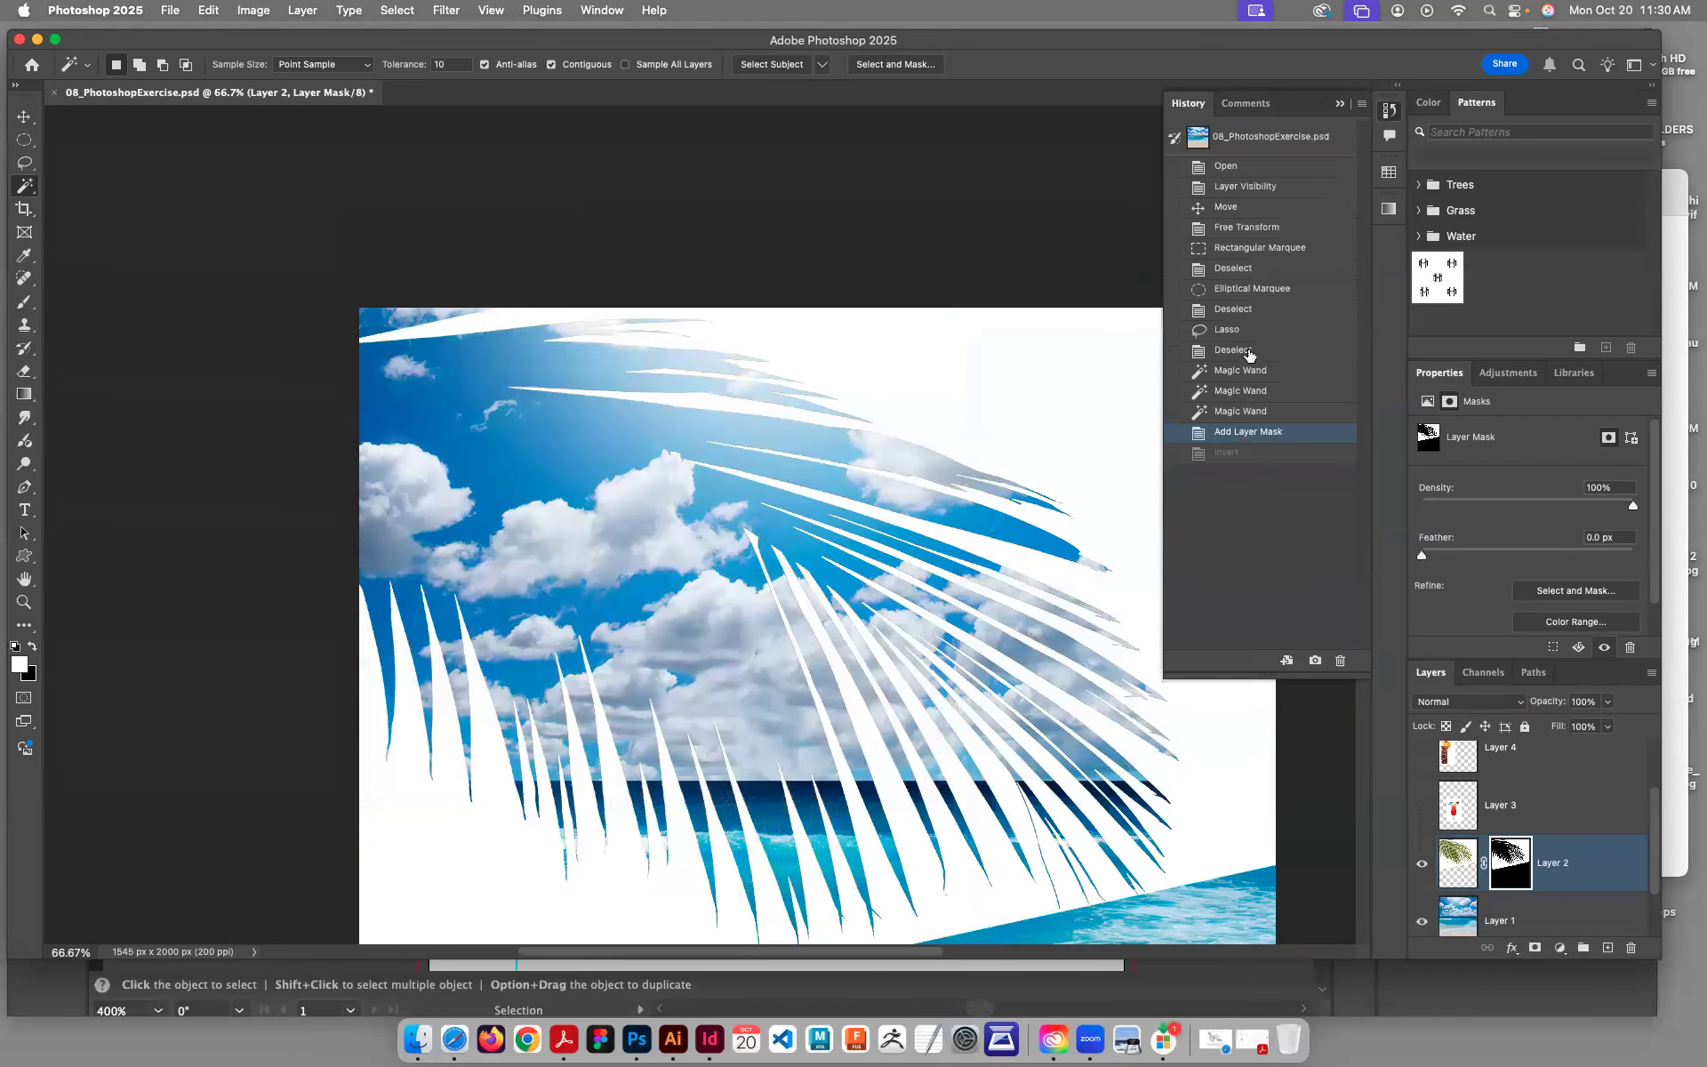
click(1248, 355)
click(1444, 858)
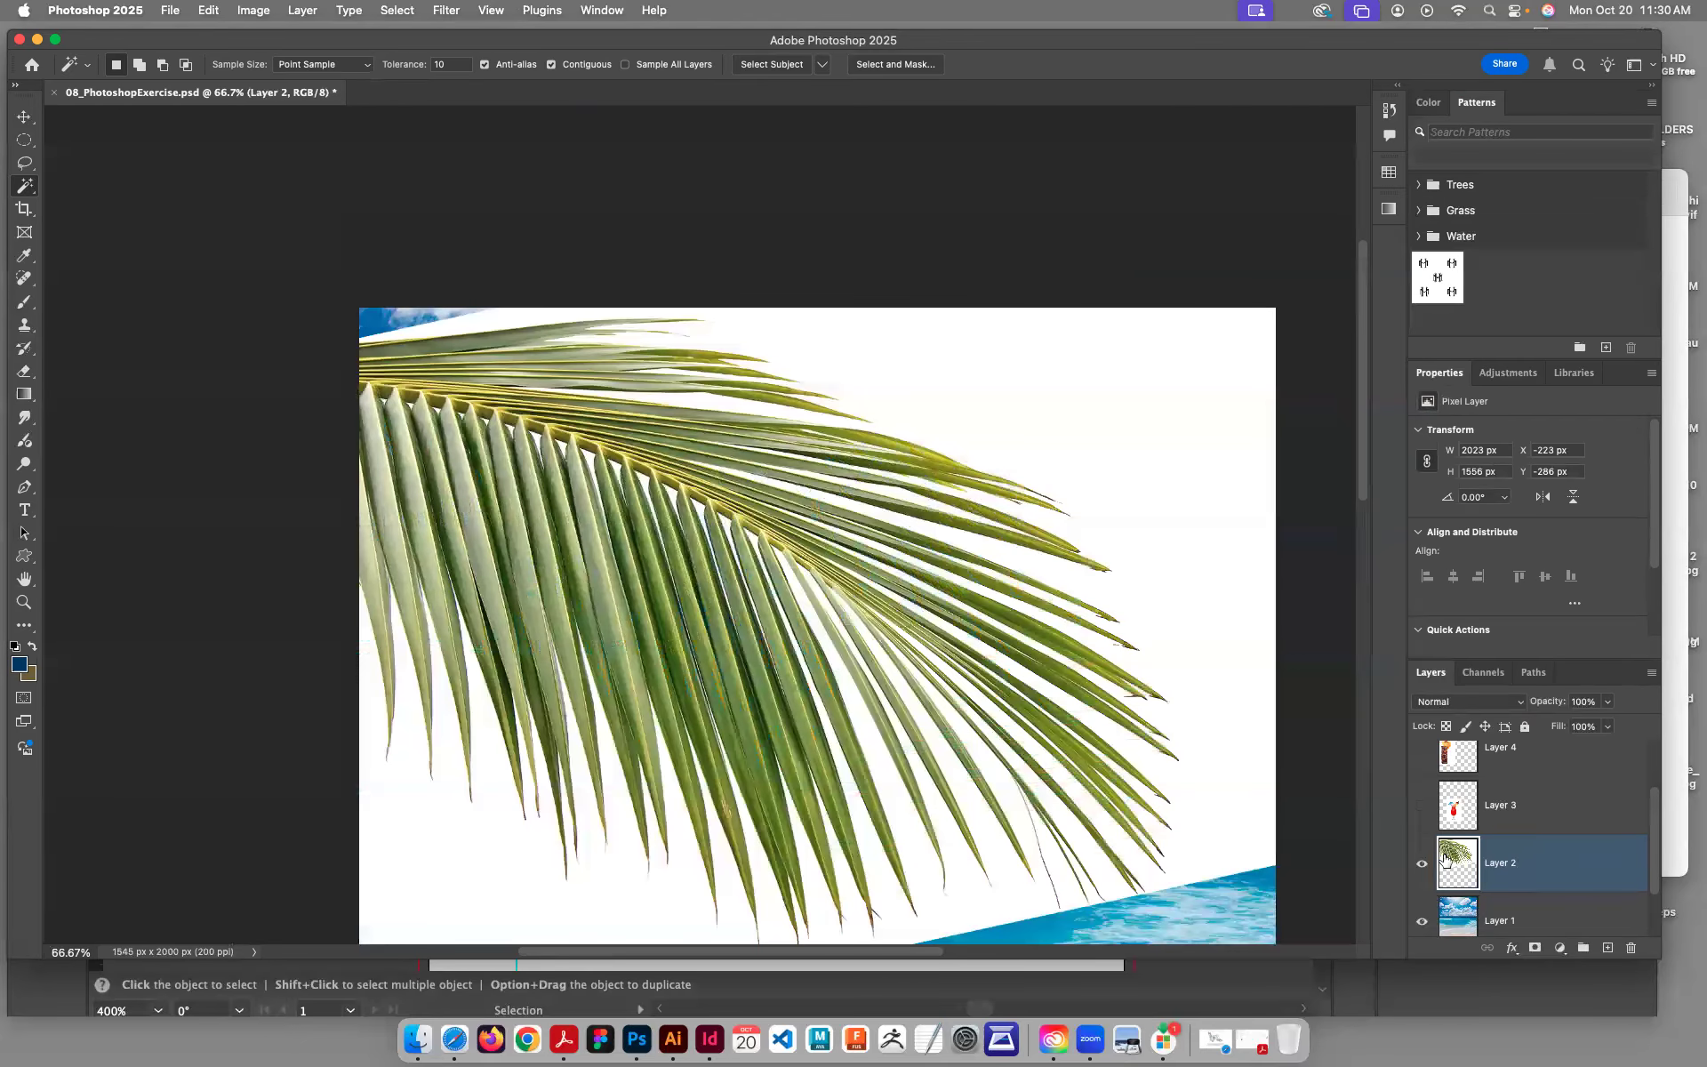
key(super+1)
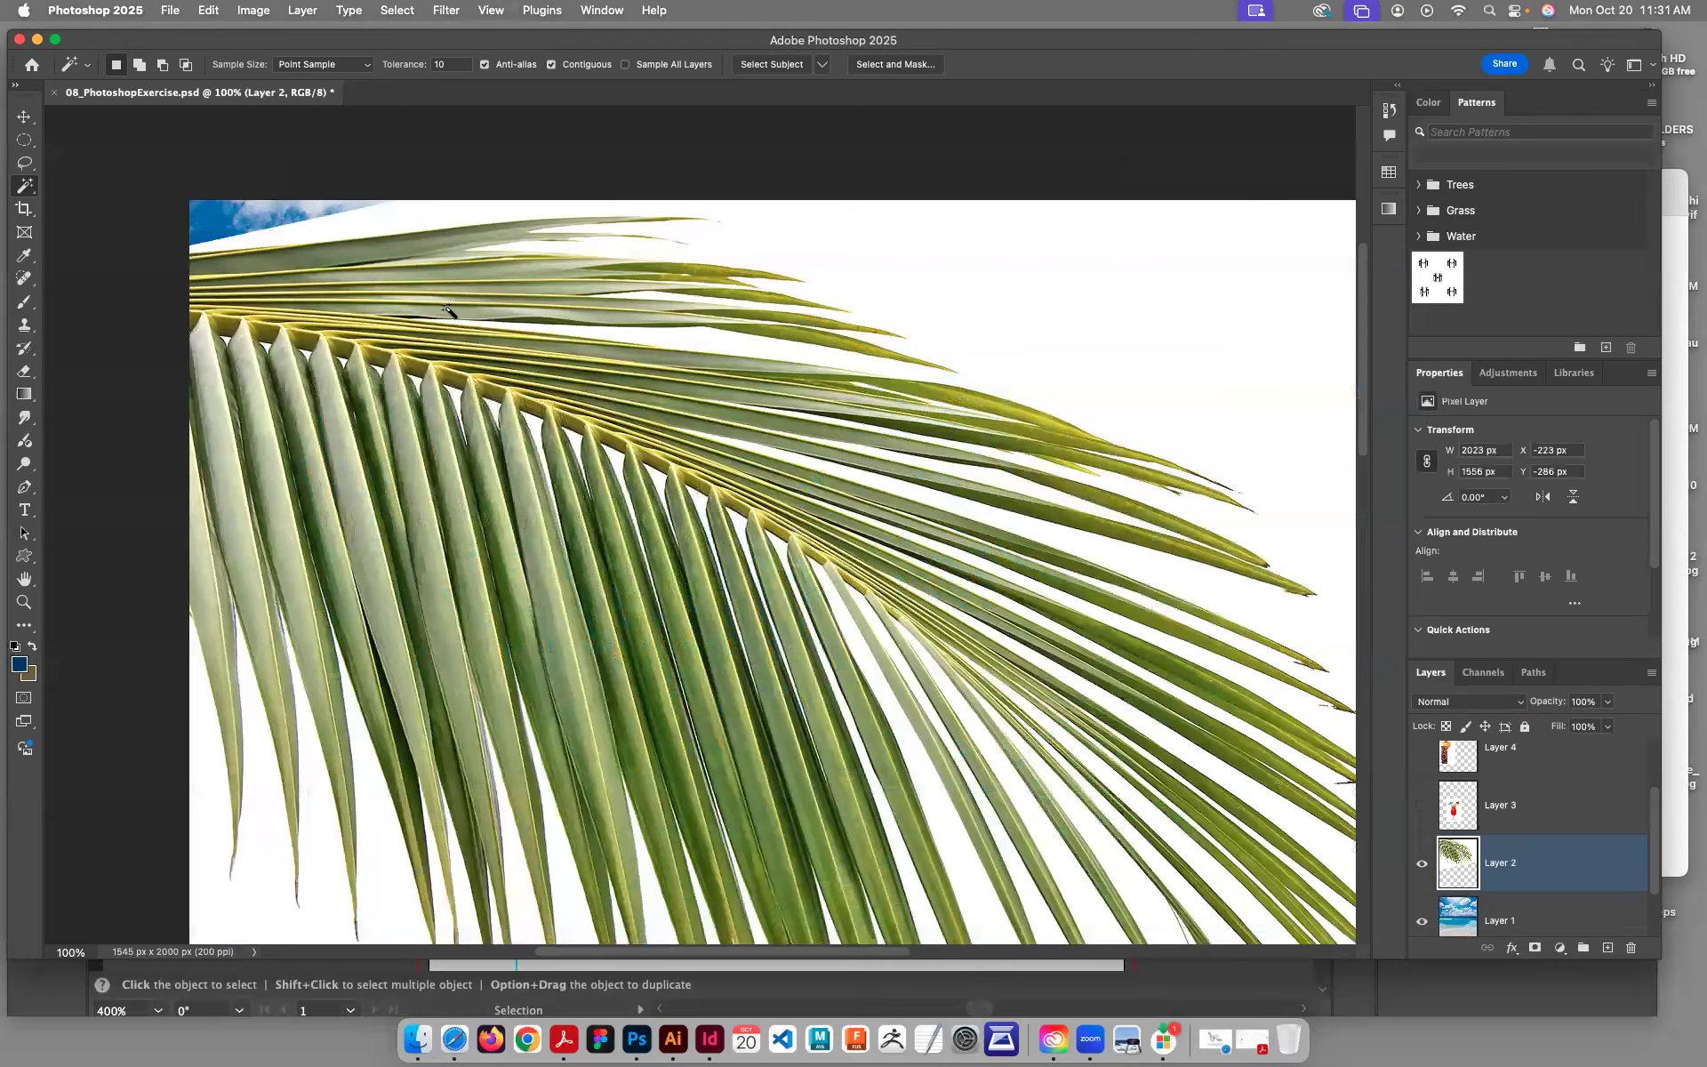
right_click(25, 188)
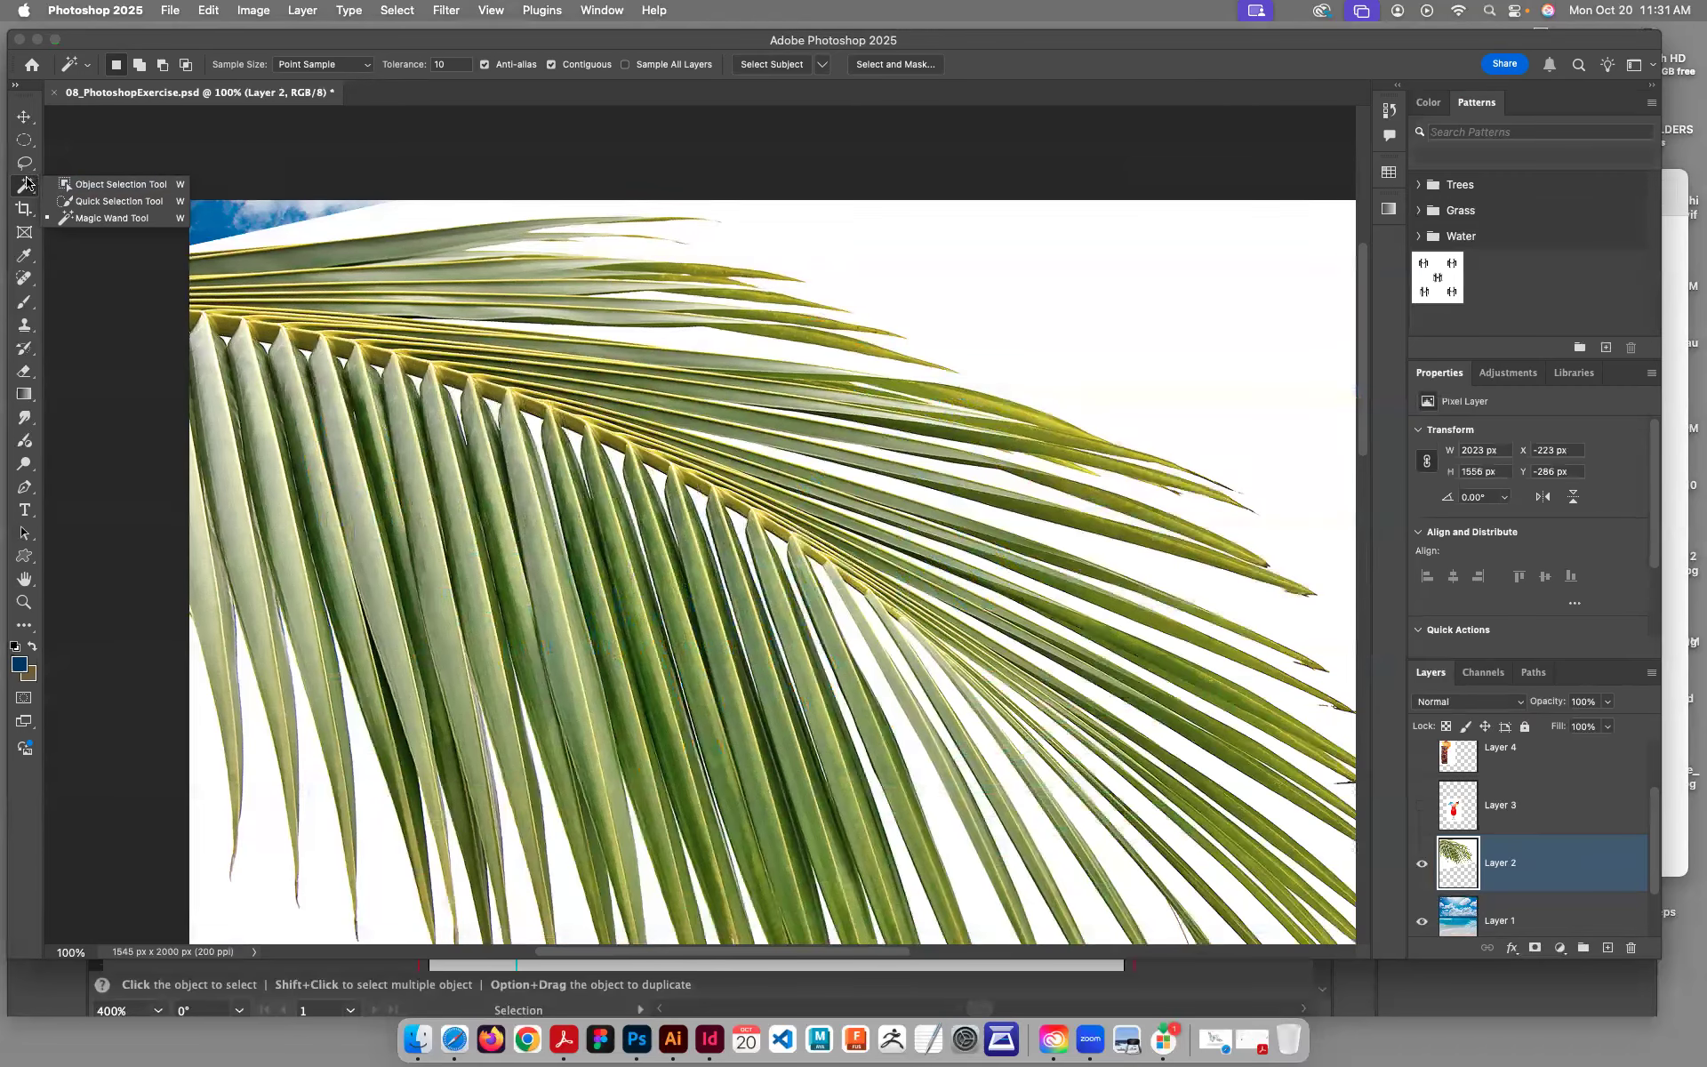
click(184, 181)
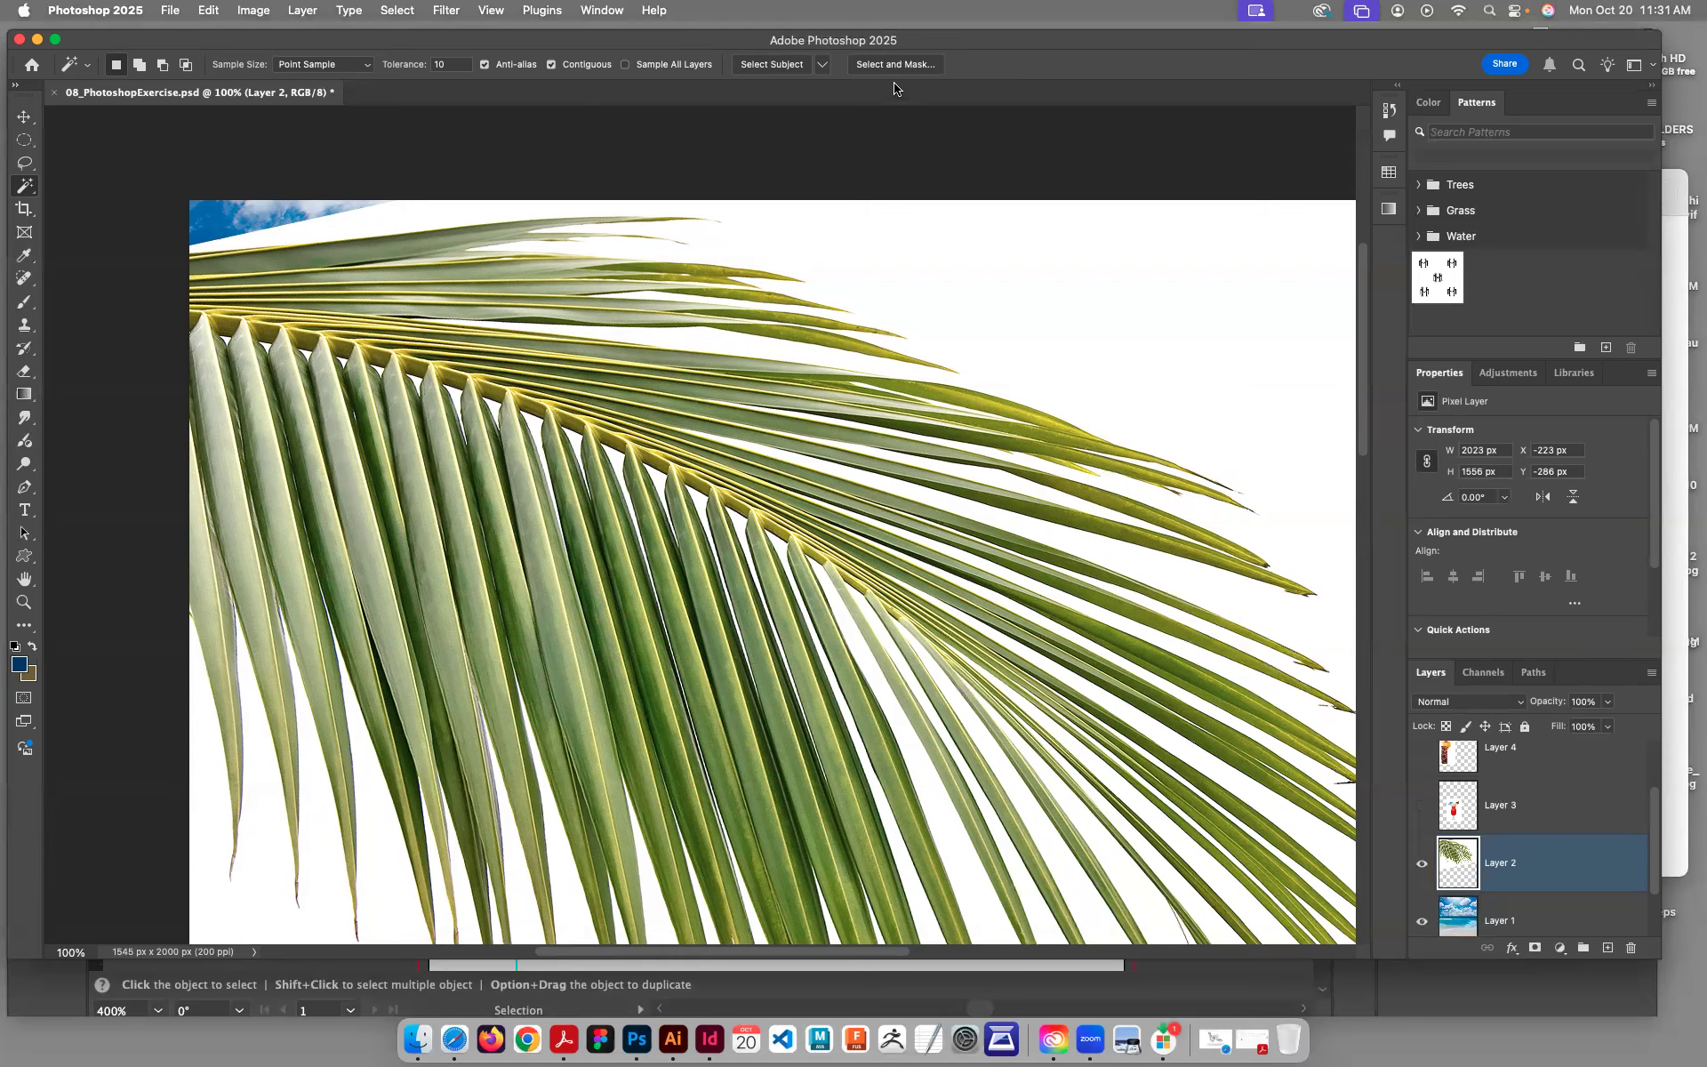
click(909, 64)
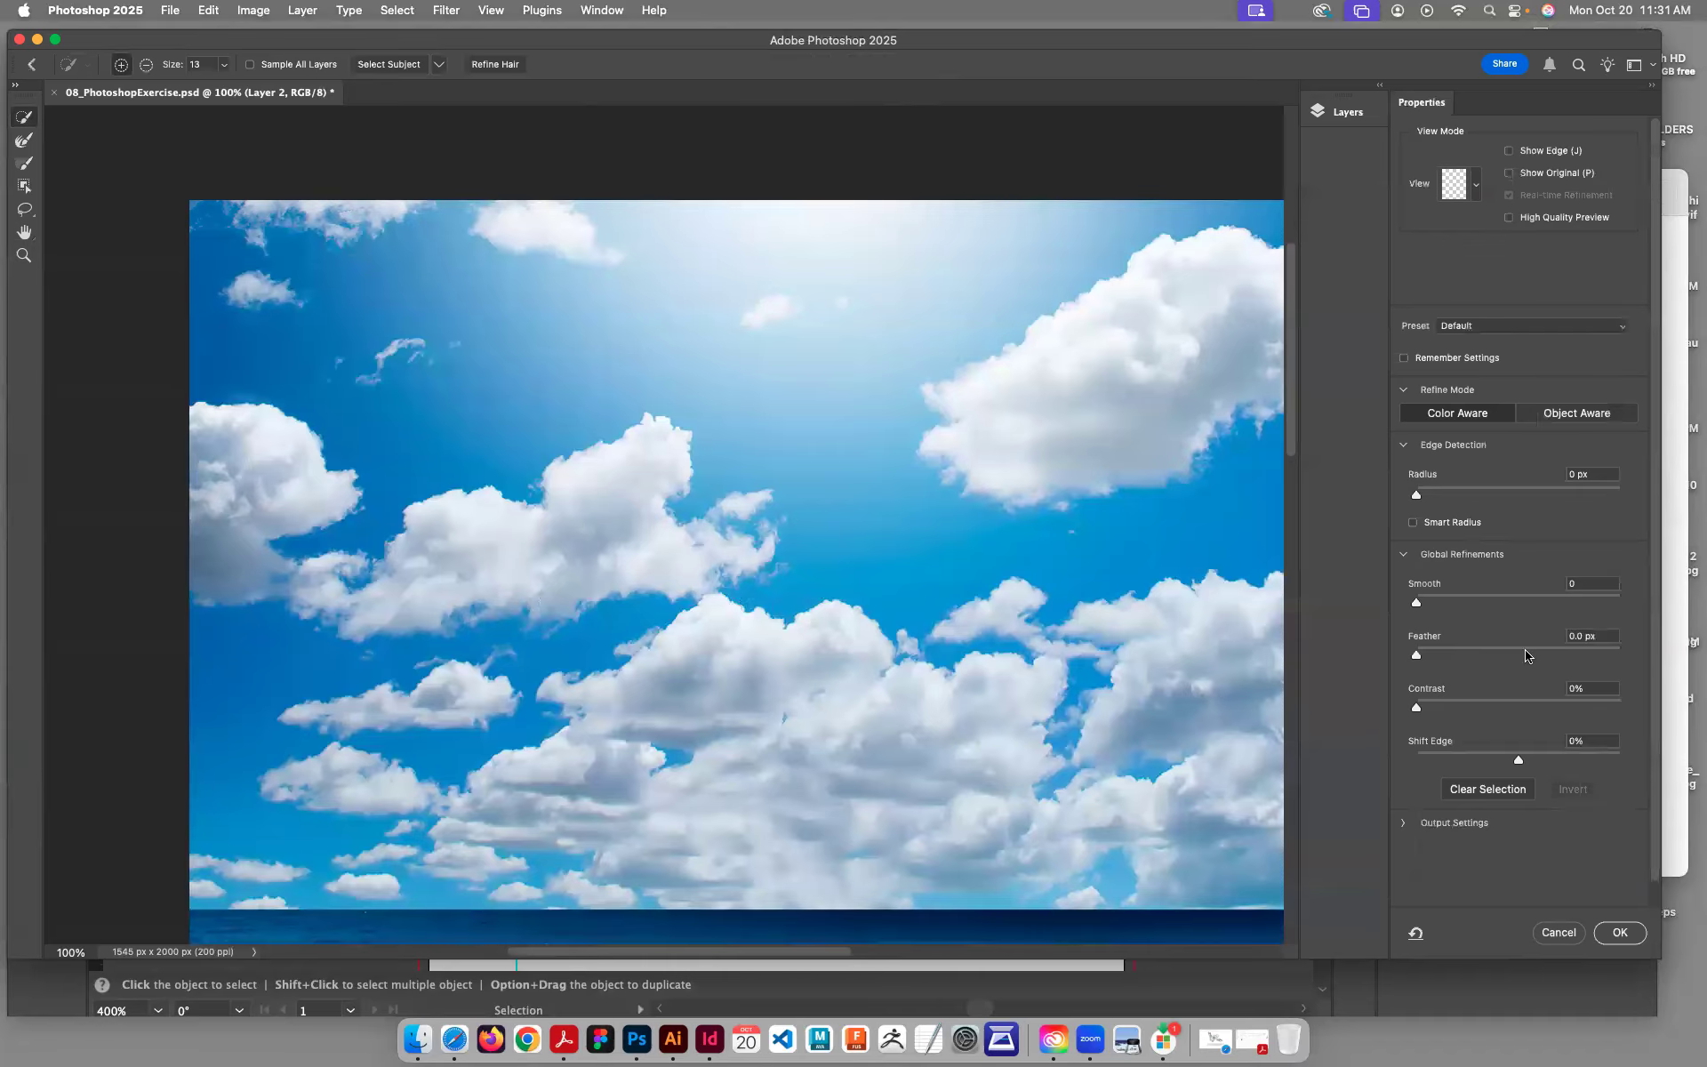
key(super+minus)
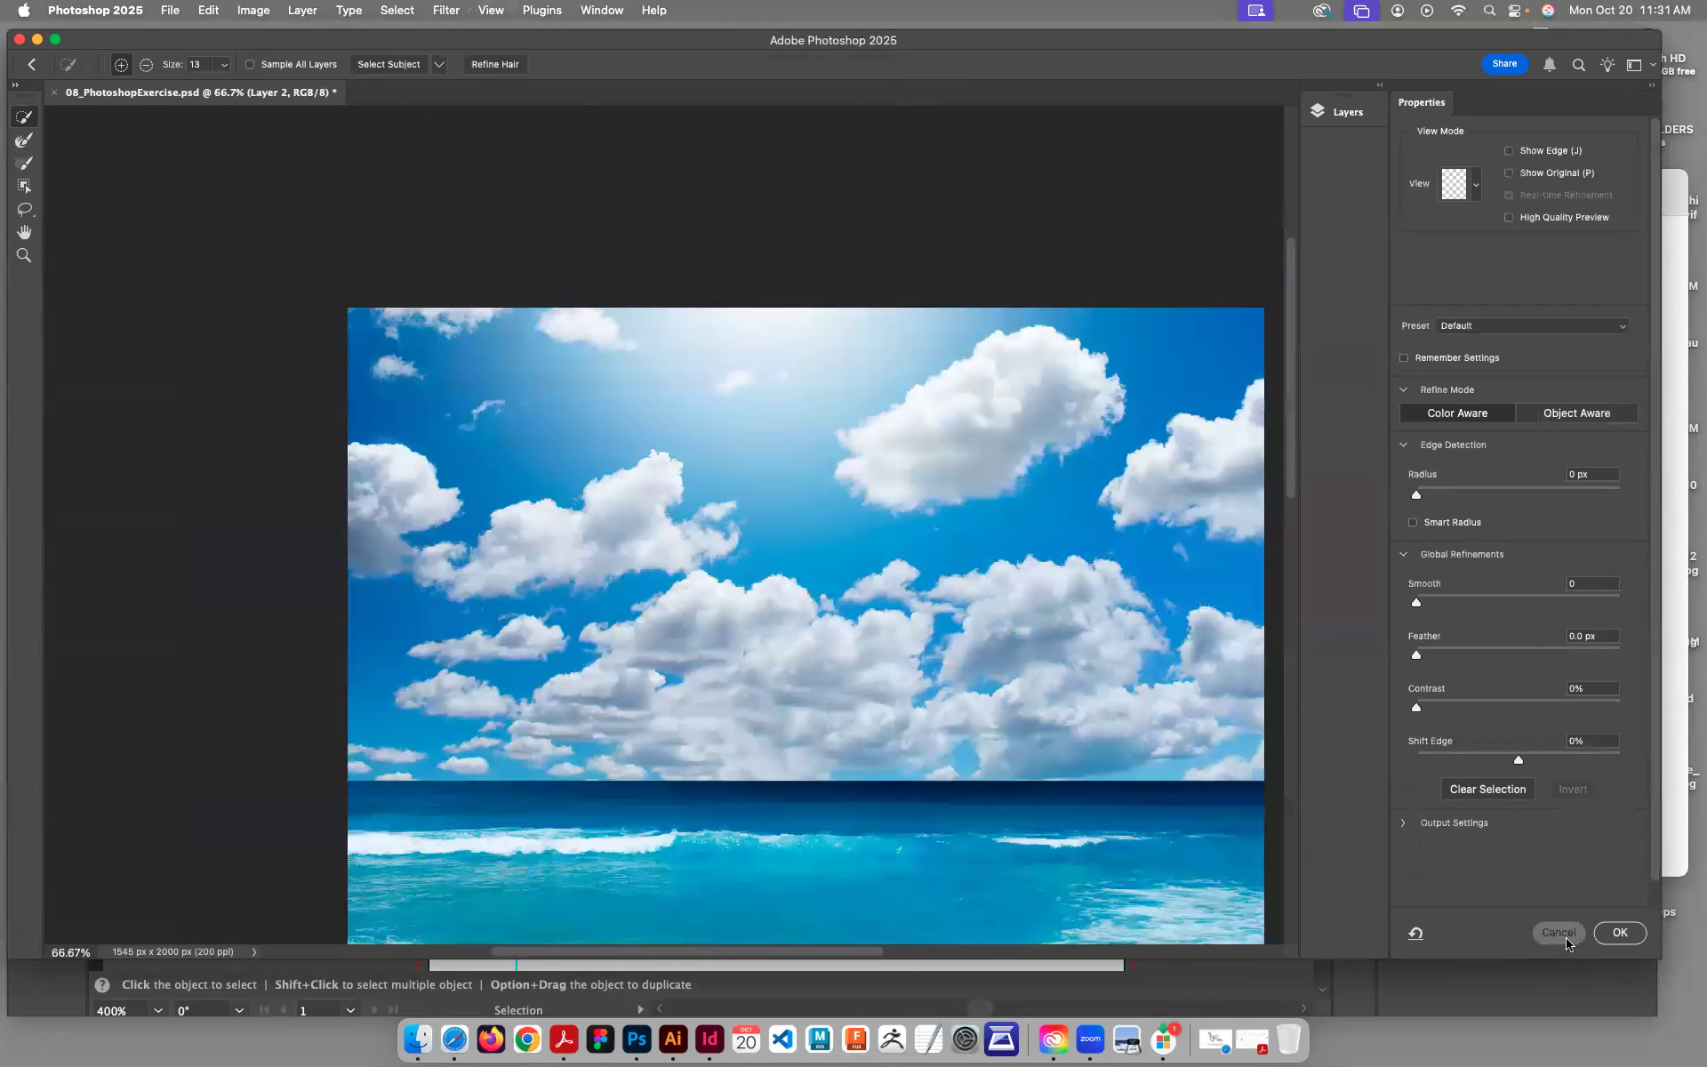
click(1561, 934)
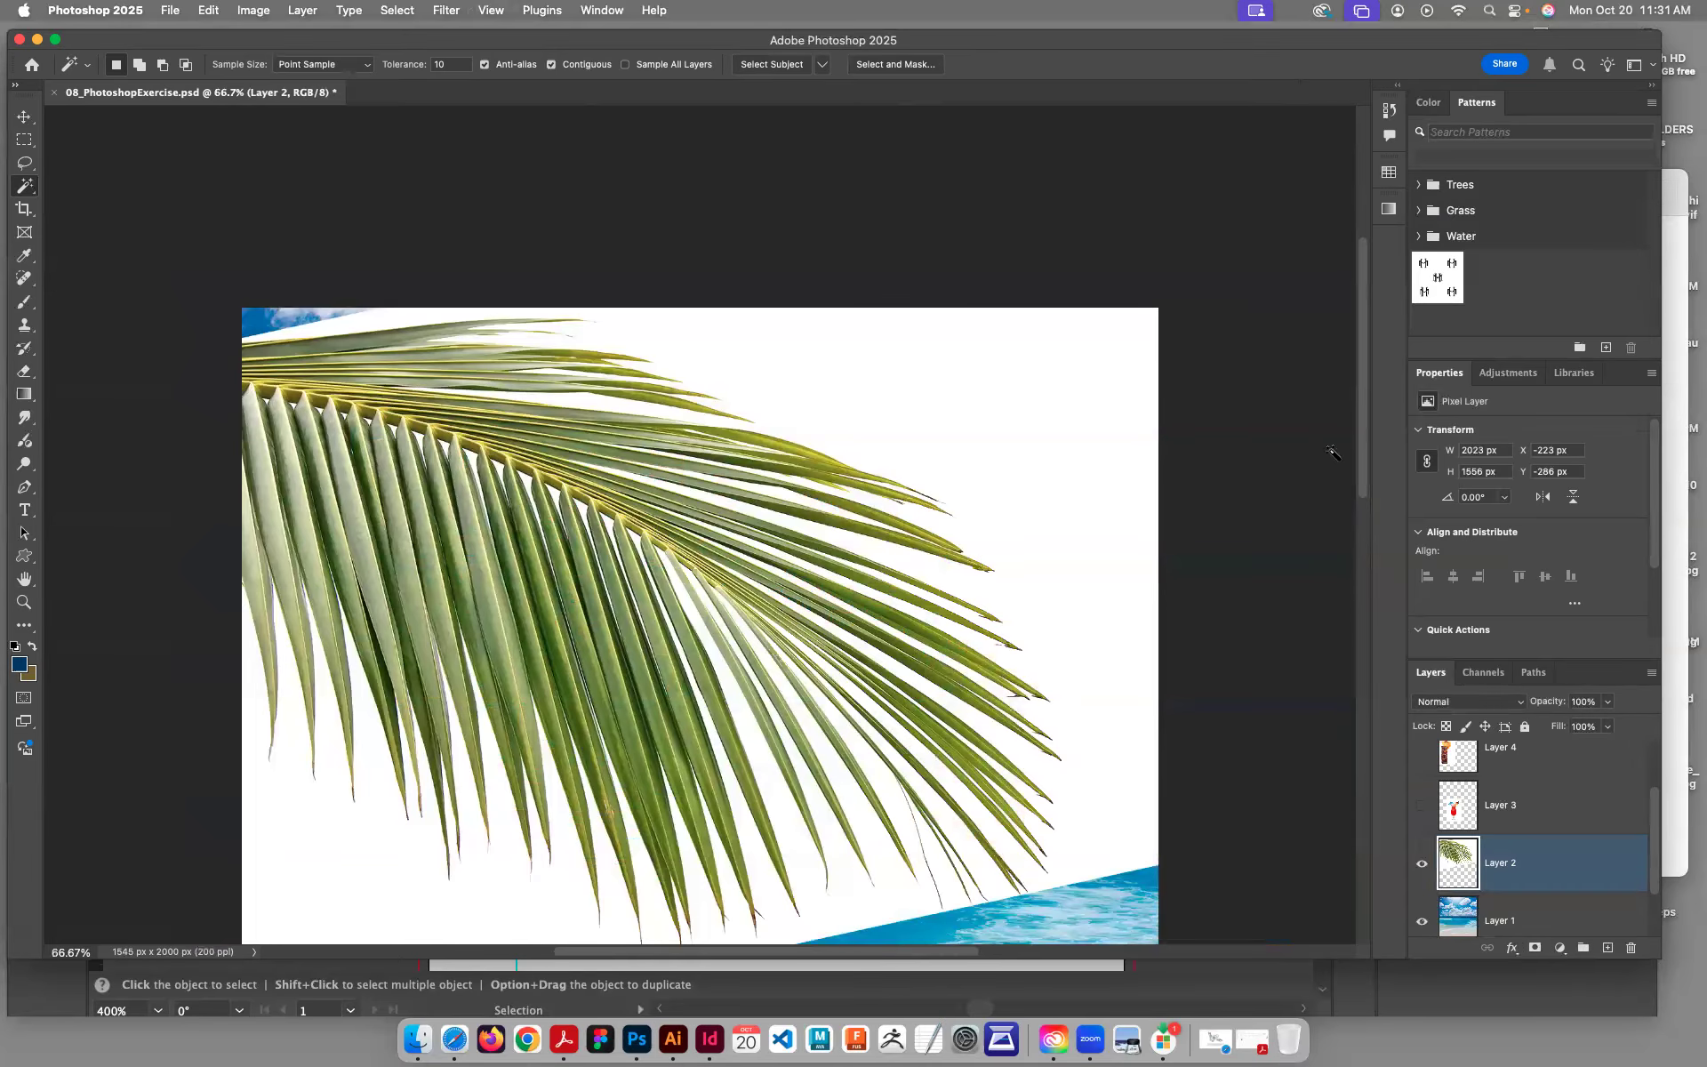
Step: Open Select and Mask for the palm-leaf layer, set Radius 73 px, Smooth 61, Feather 27.4 px and Contrast 66%, and briefly preview the edge
click(896, 64)
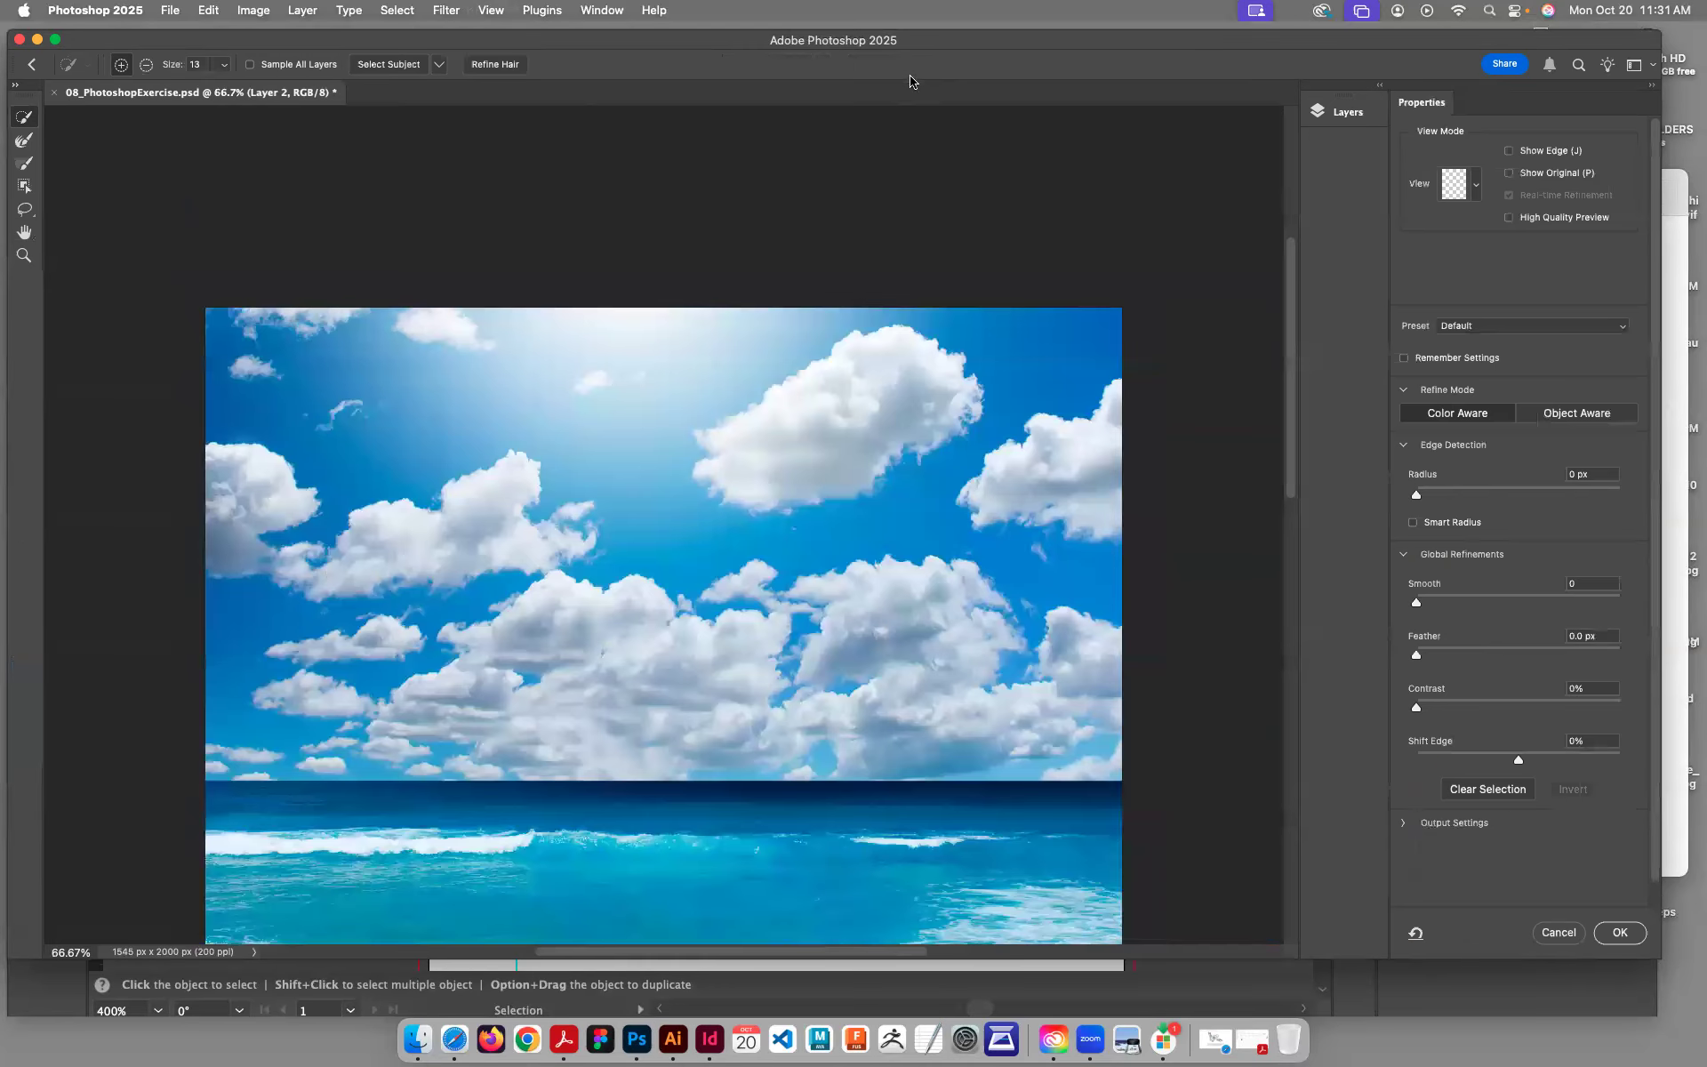
drag(1414, 494, 1571, 497)
drag(1417, 605, 1540, 605)
drag(1416, 656, 1512, 656)
drag(1416, 708, 1550, 709)
click(1508, 153)
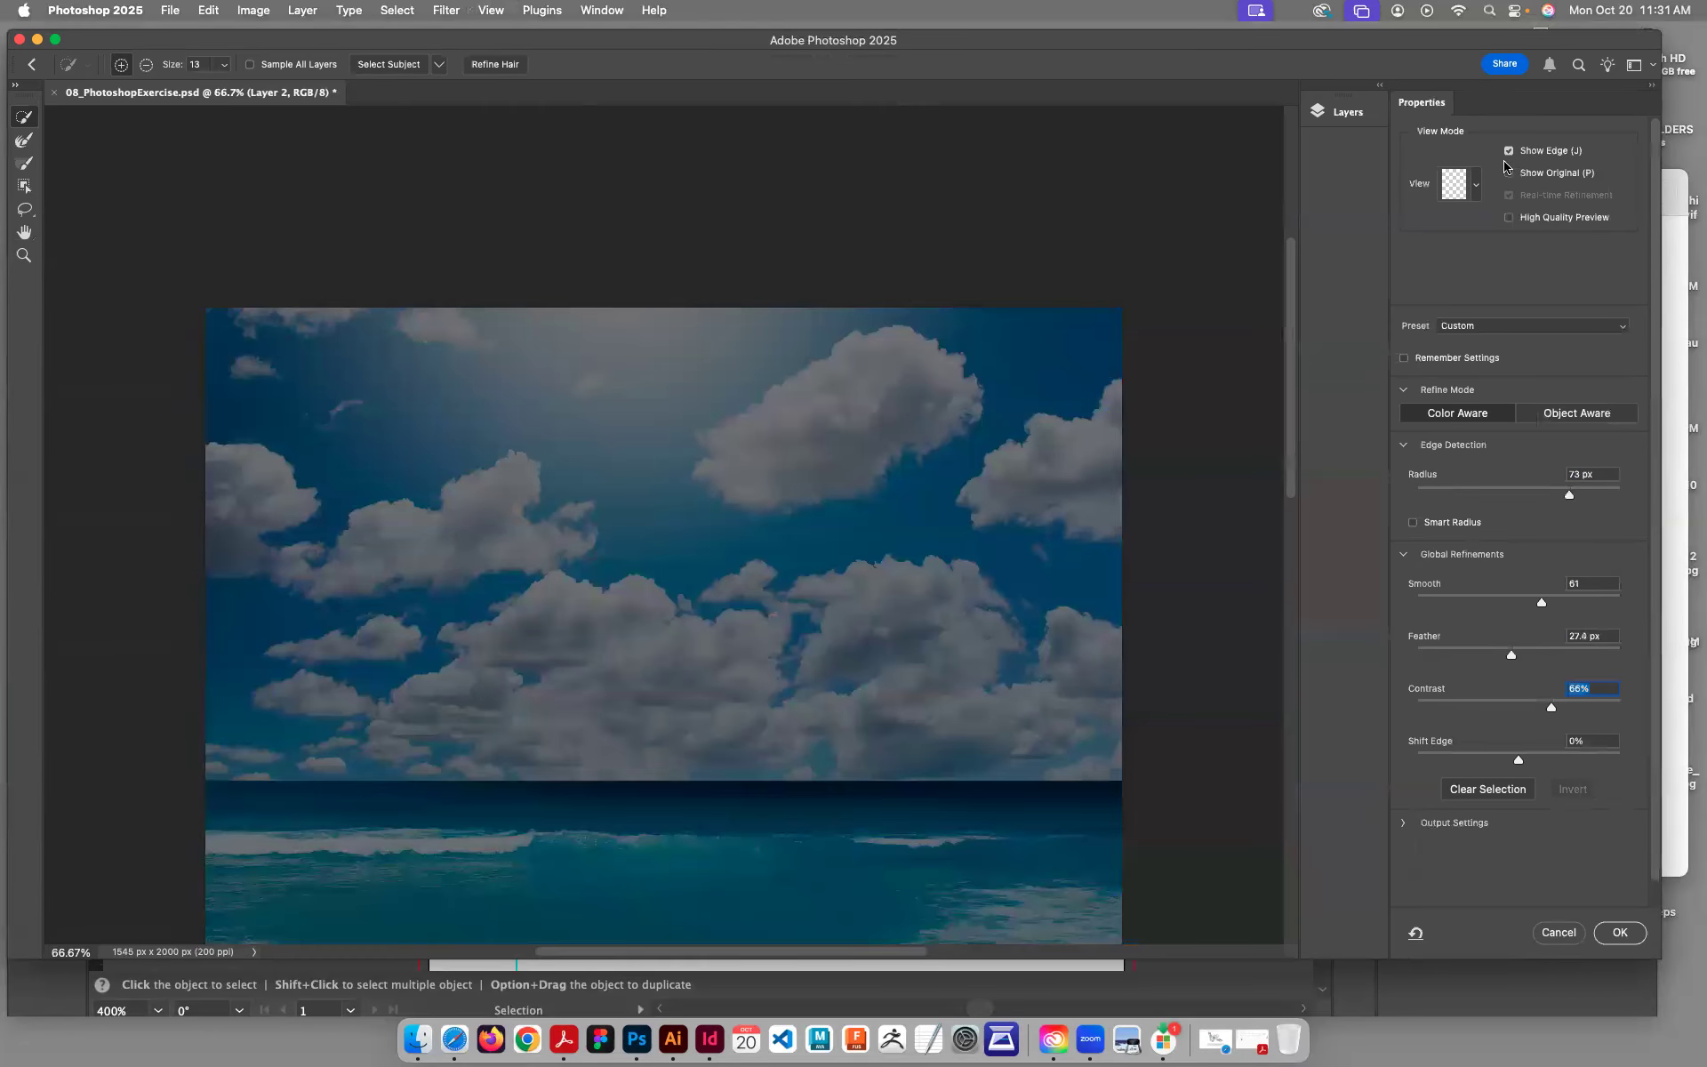
click(1509, 152)
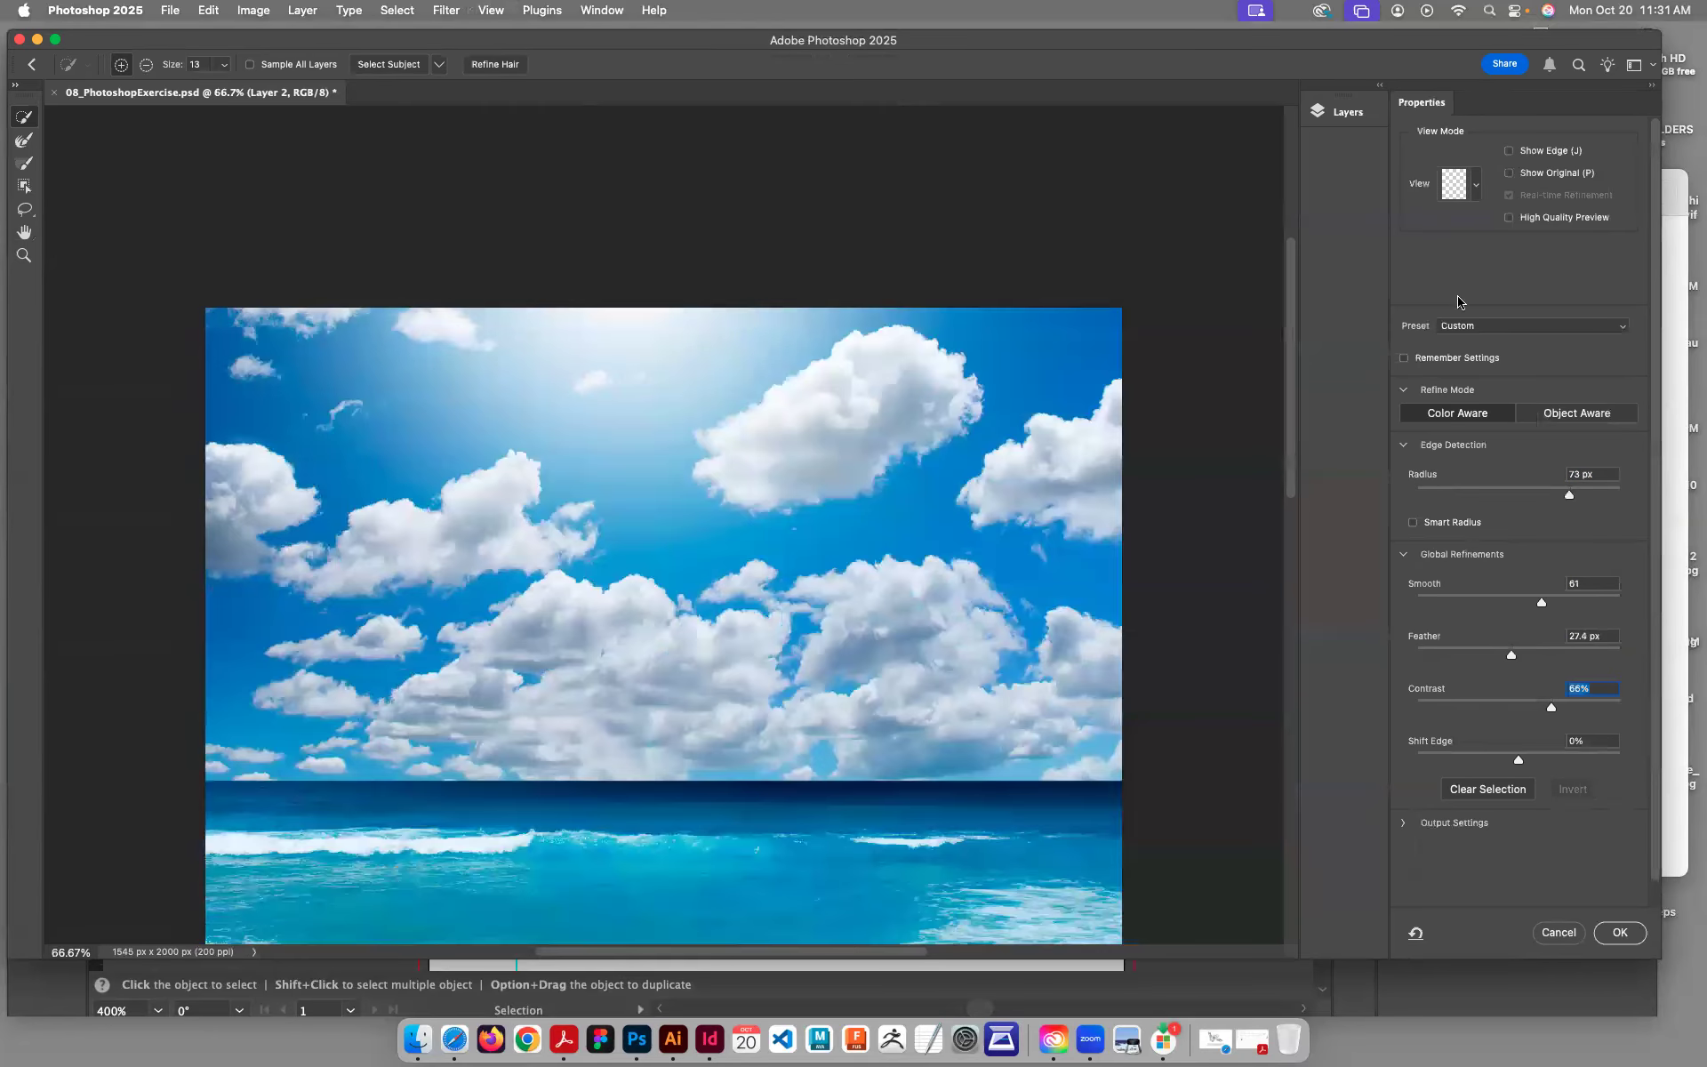
Step: Try applying the Select and Mask refinement to the palm-leaf layer as a layer mask, and undo it
click(1618, 933)
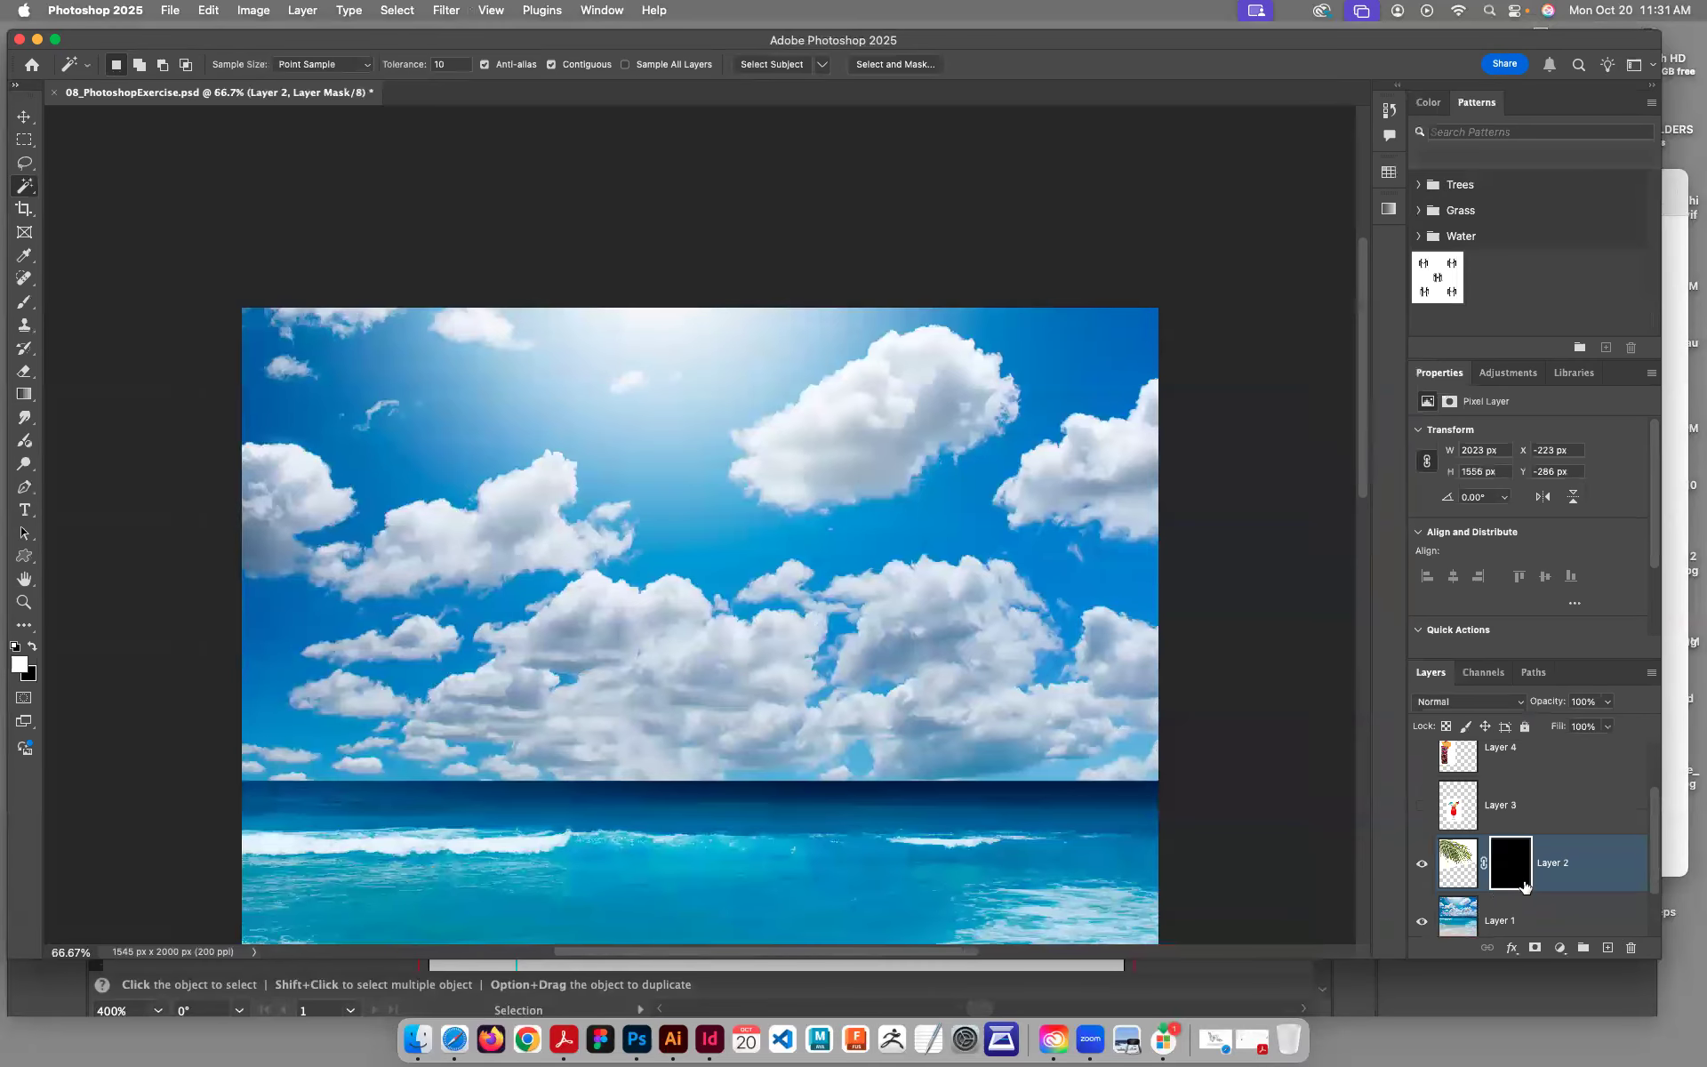
key(super+z)
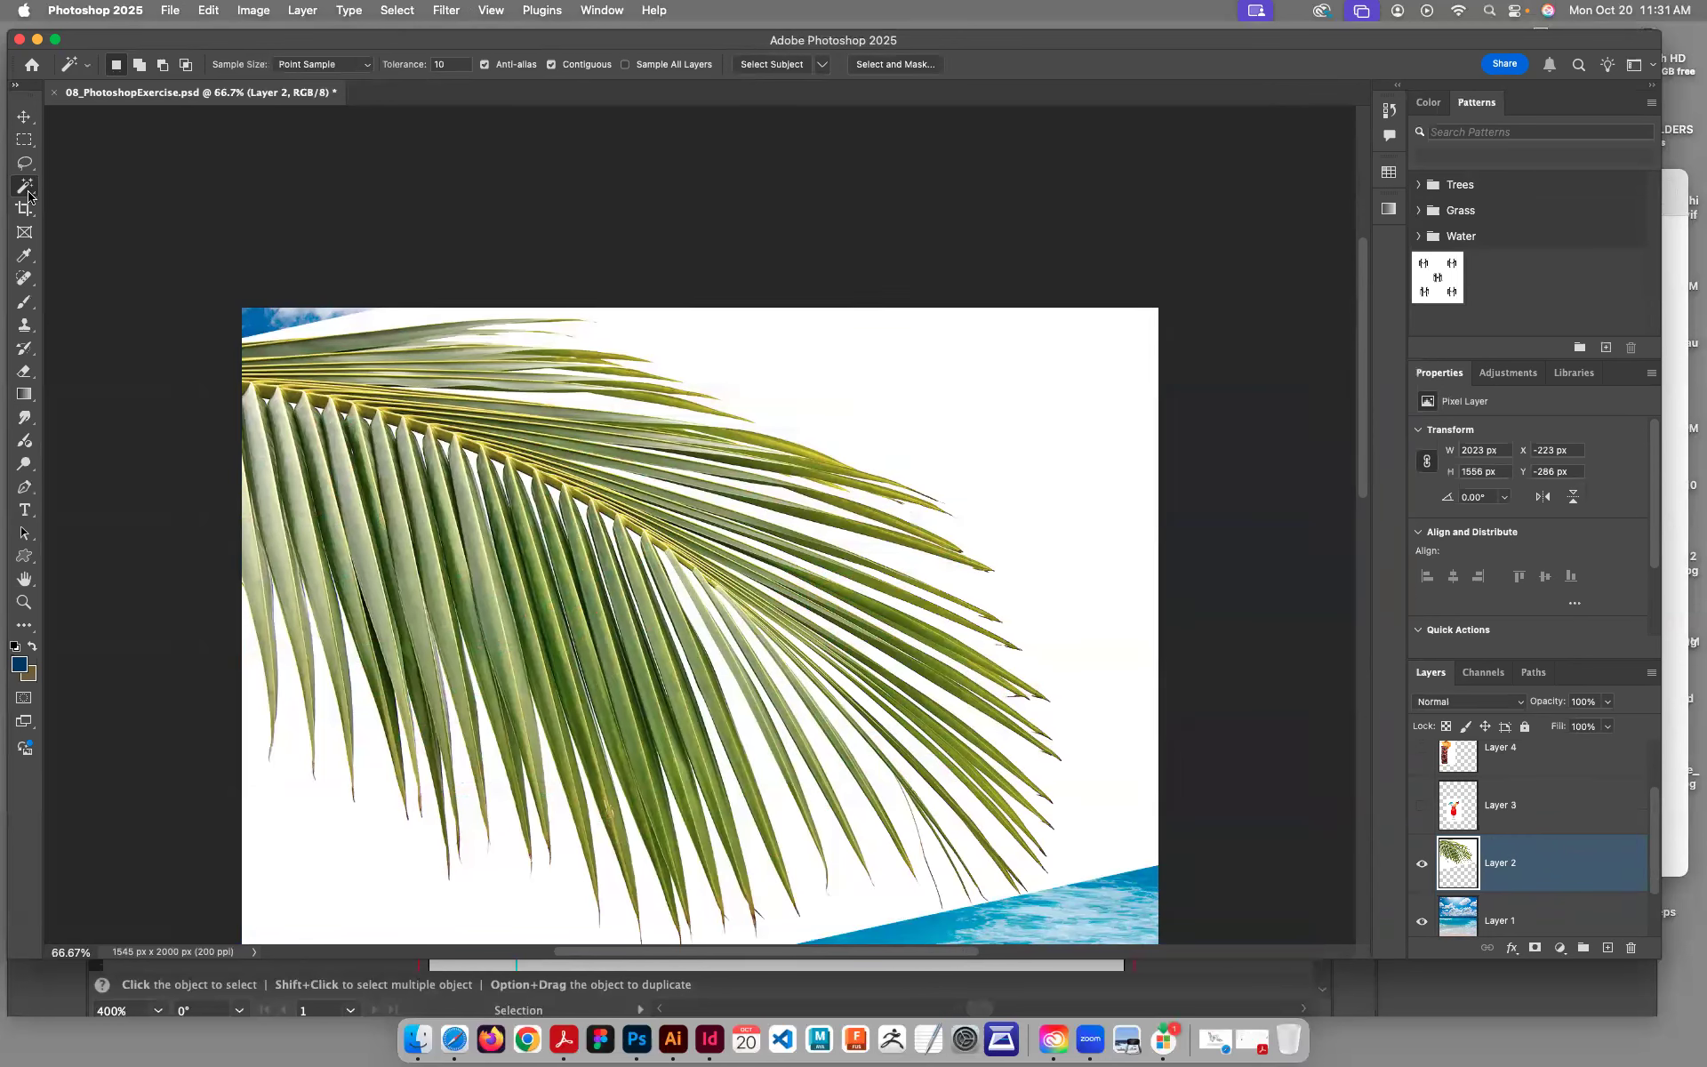
Step: Select the palm leaf with Select Subject and add a layer mask from that selection to hide the white background
click(788, 66)
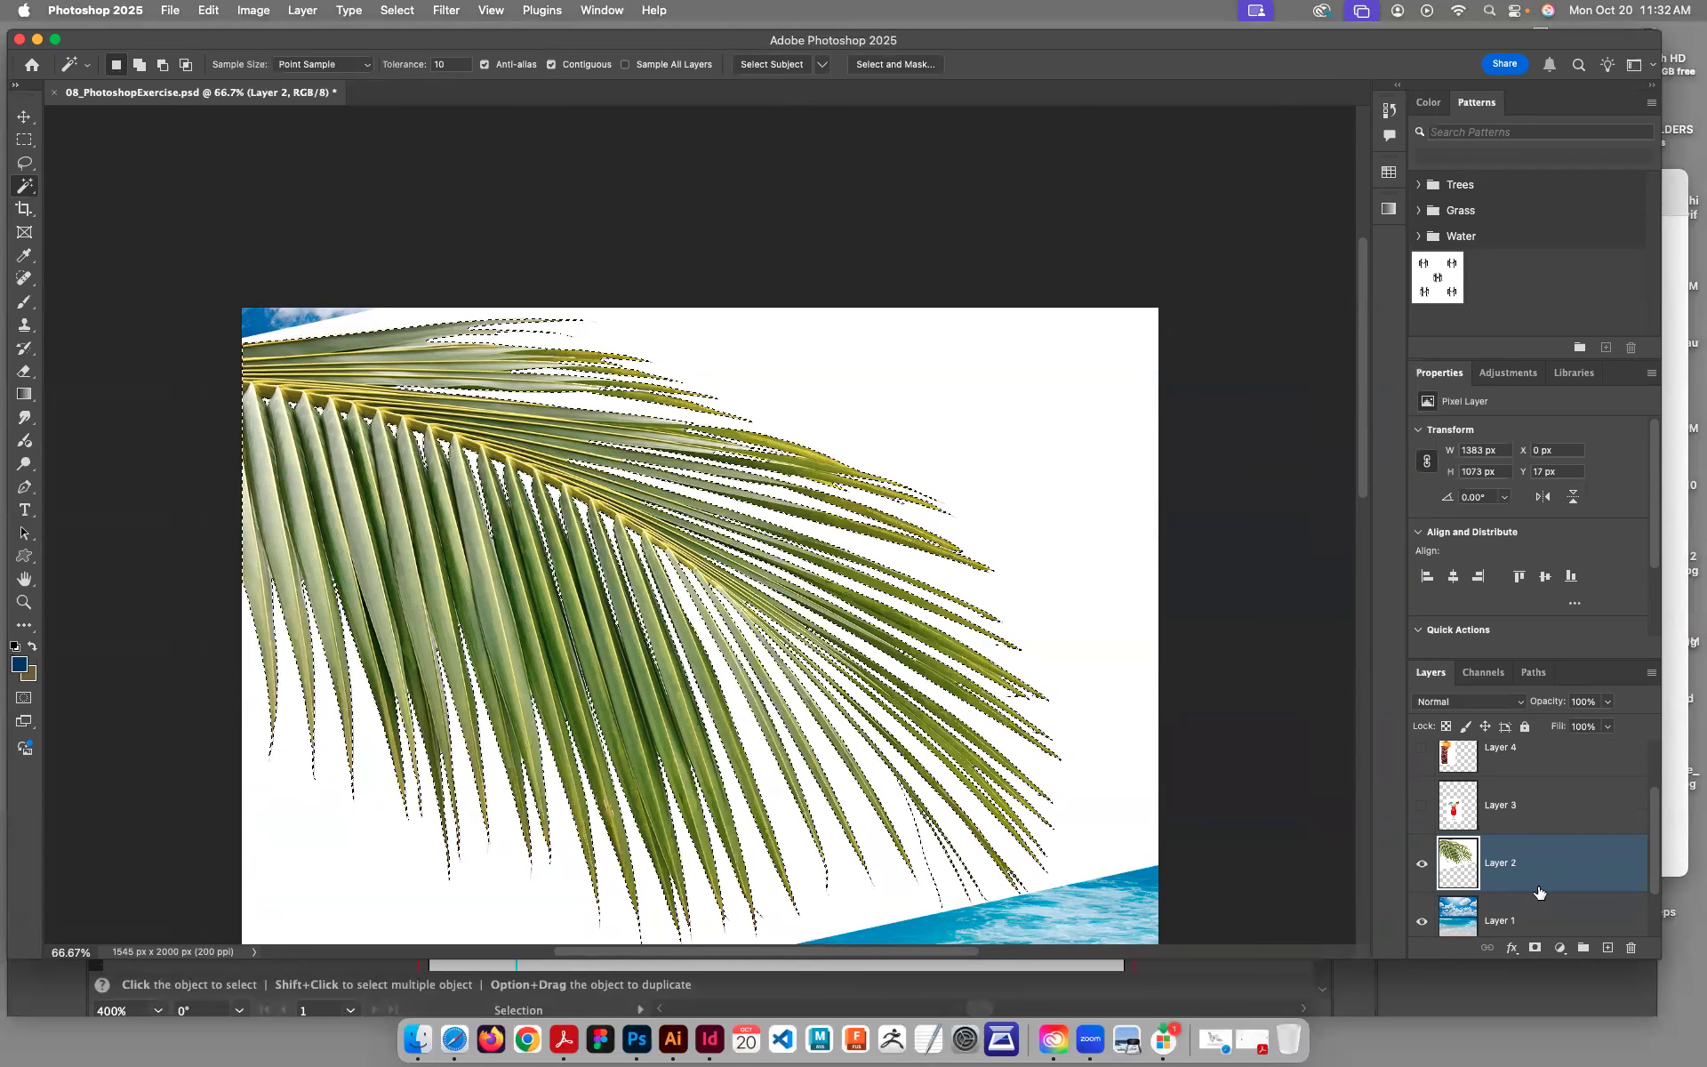
click(1536, 949)
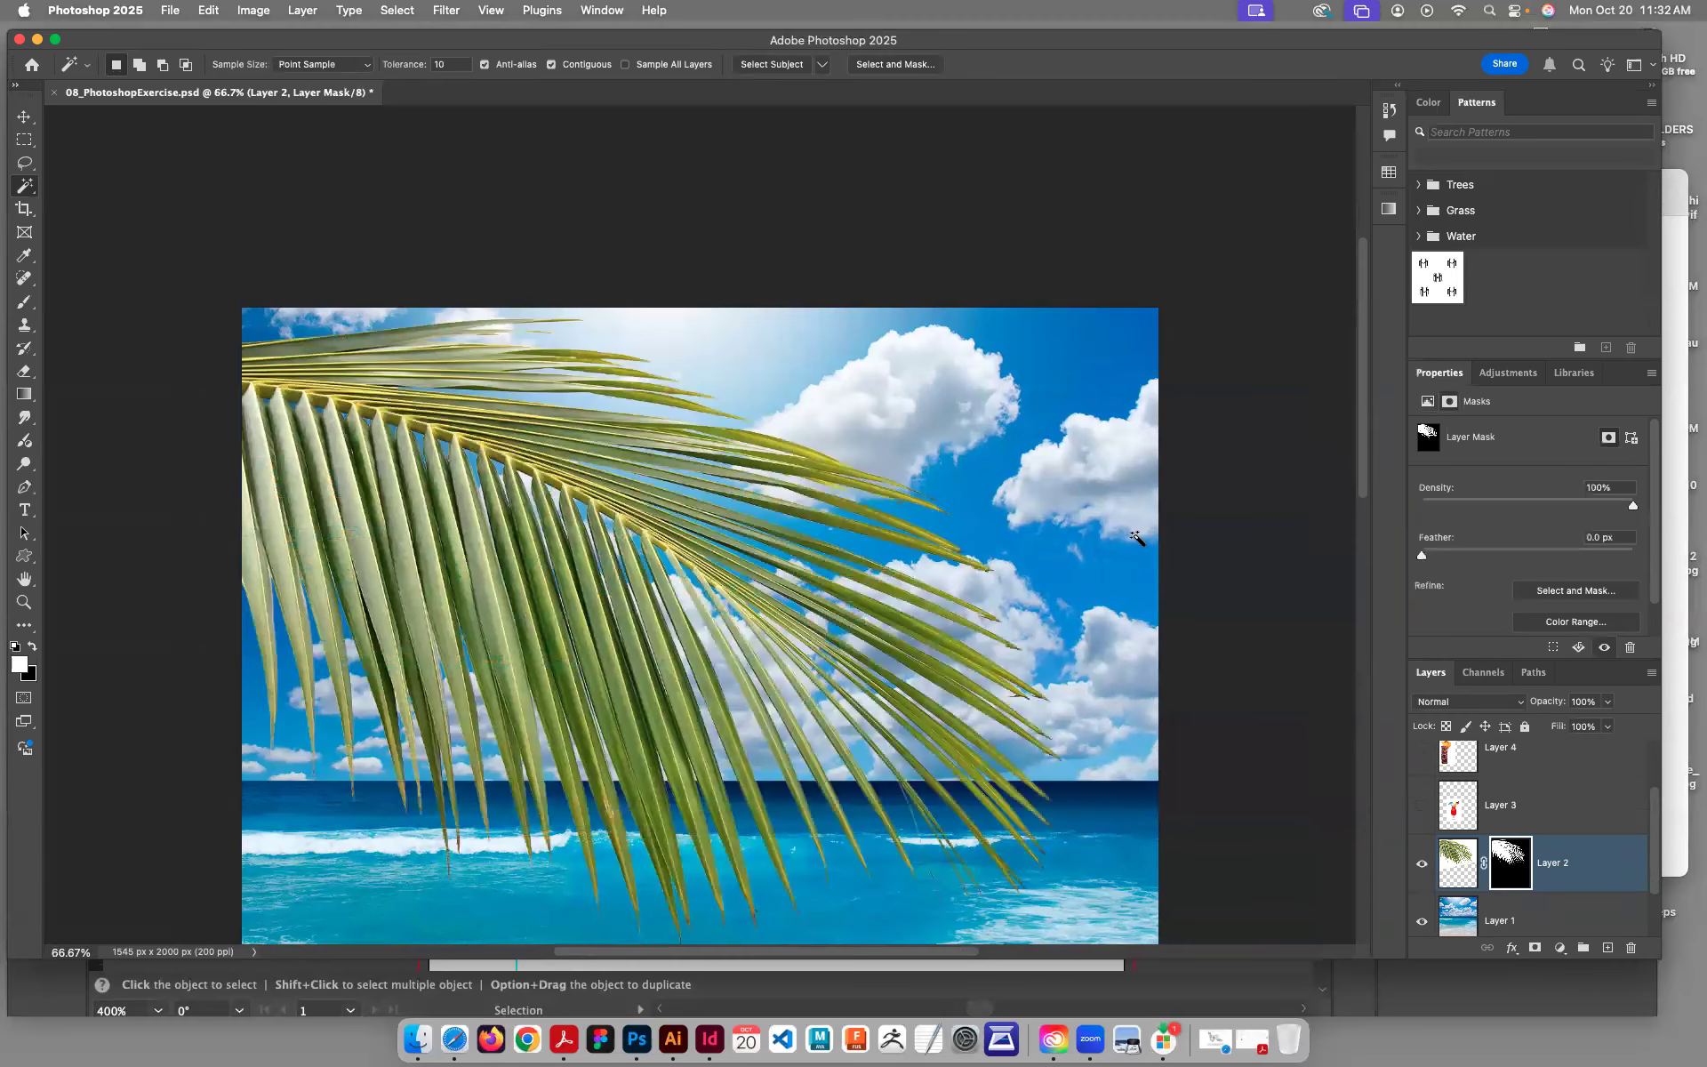
Step: Examine the palm leaf's mask edges at 200%, comparing the leaf with the mask disabled and viewing the mask in black and white
key(super+equal)
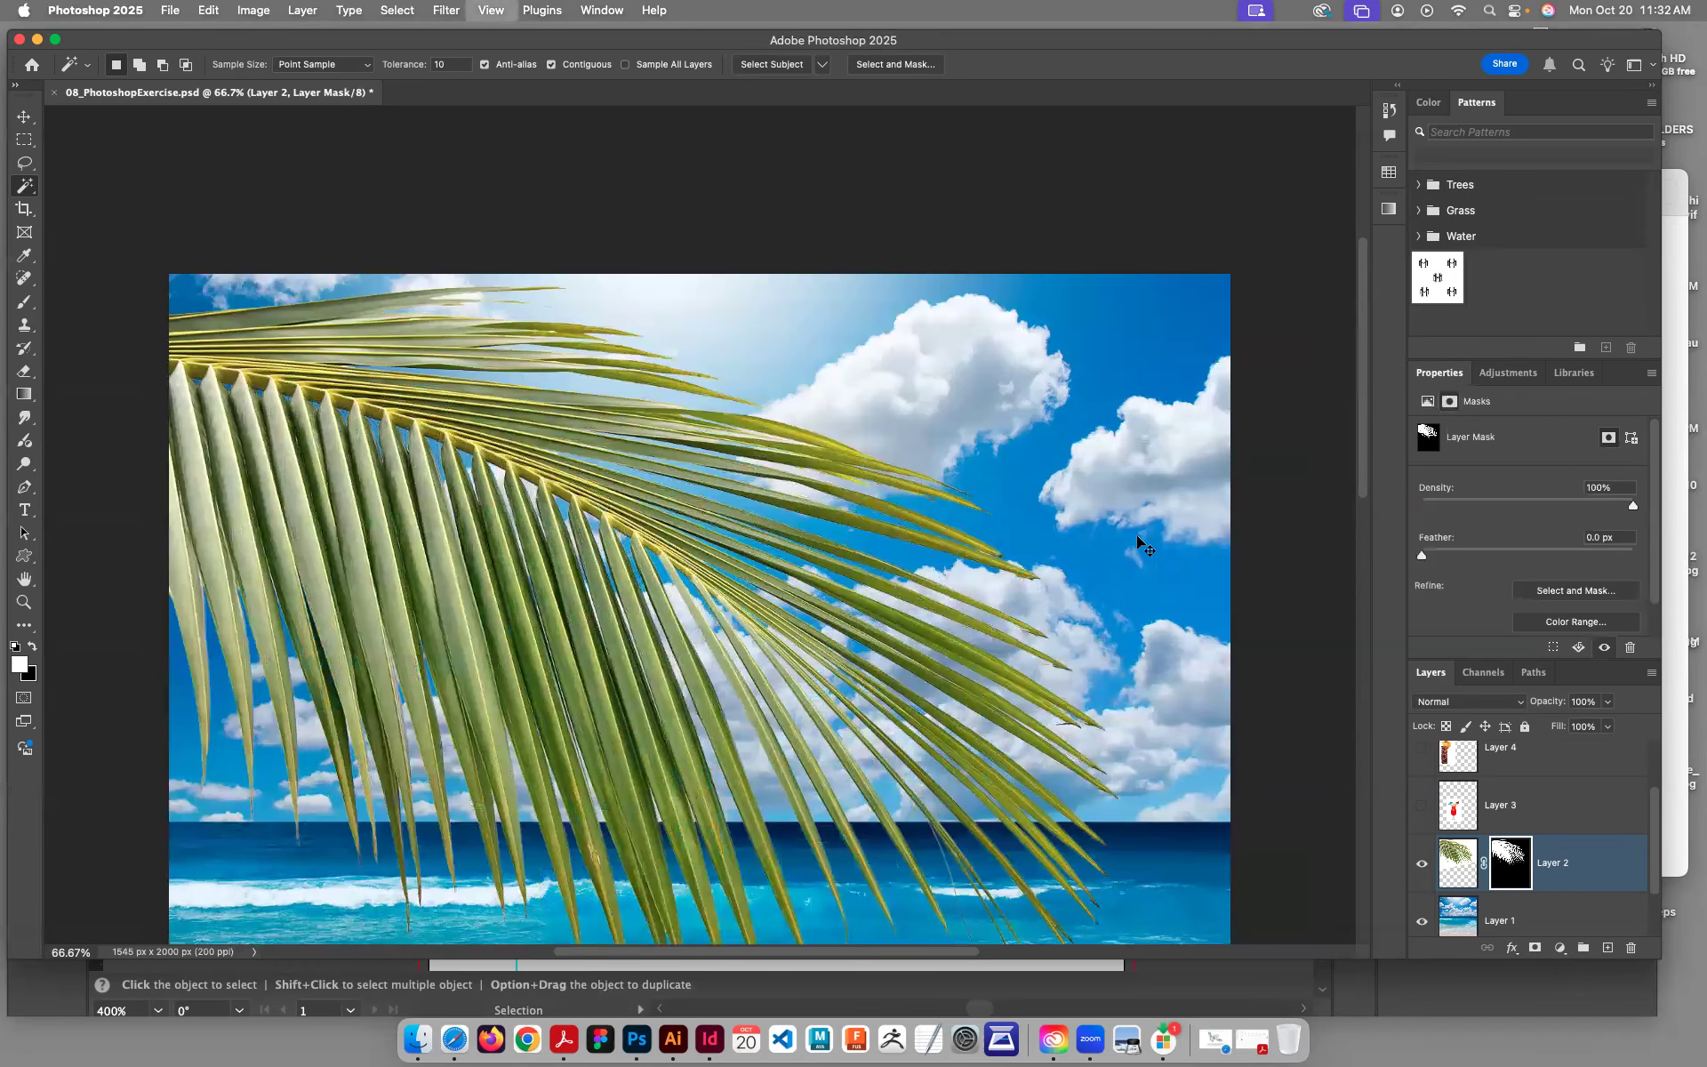
key(super+equal)
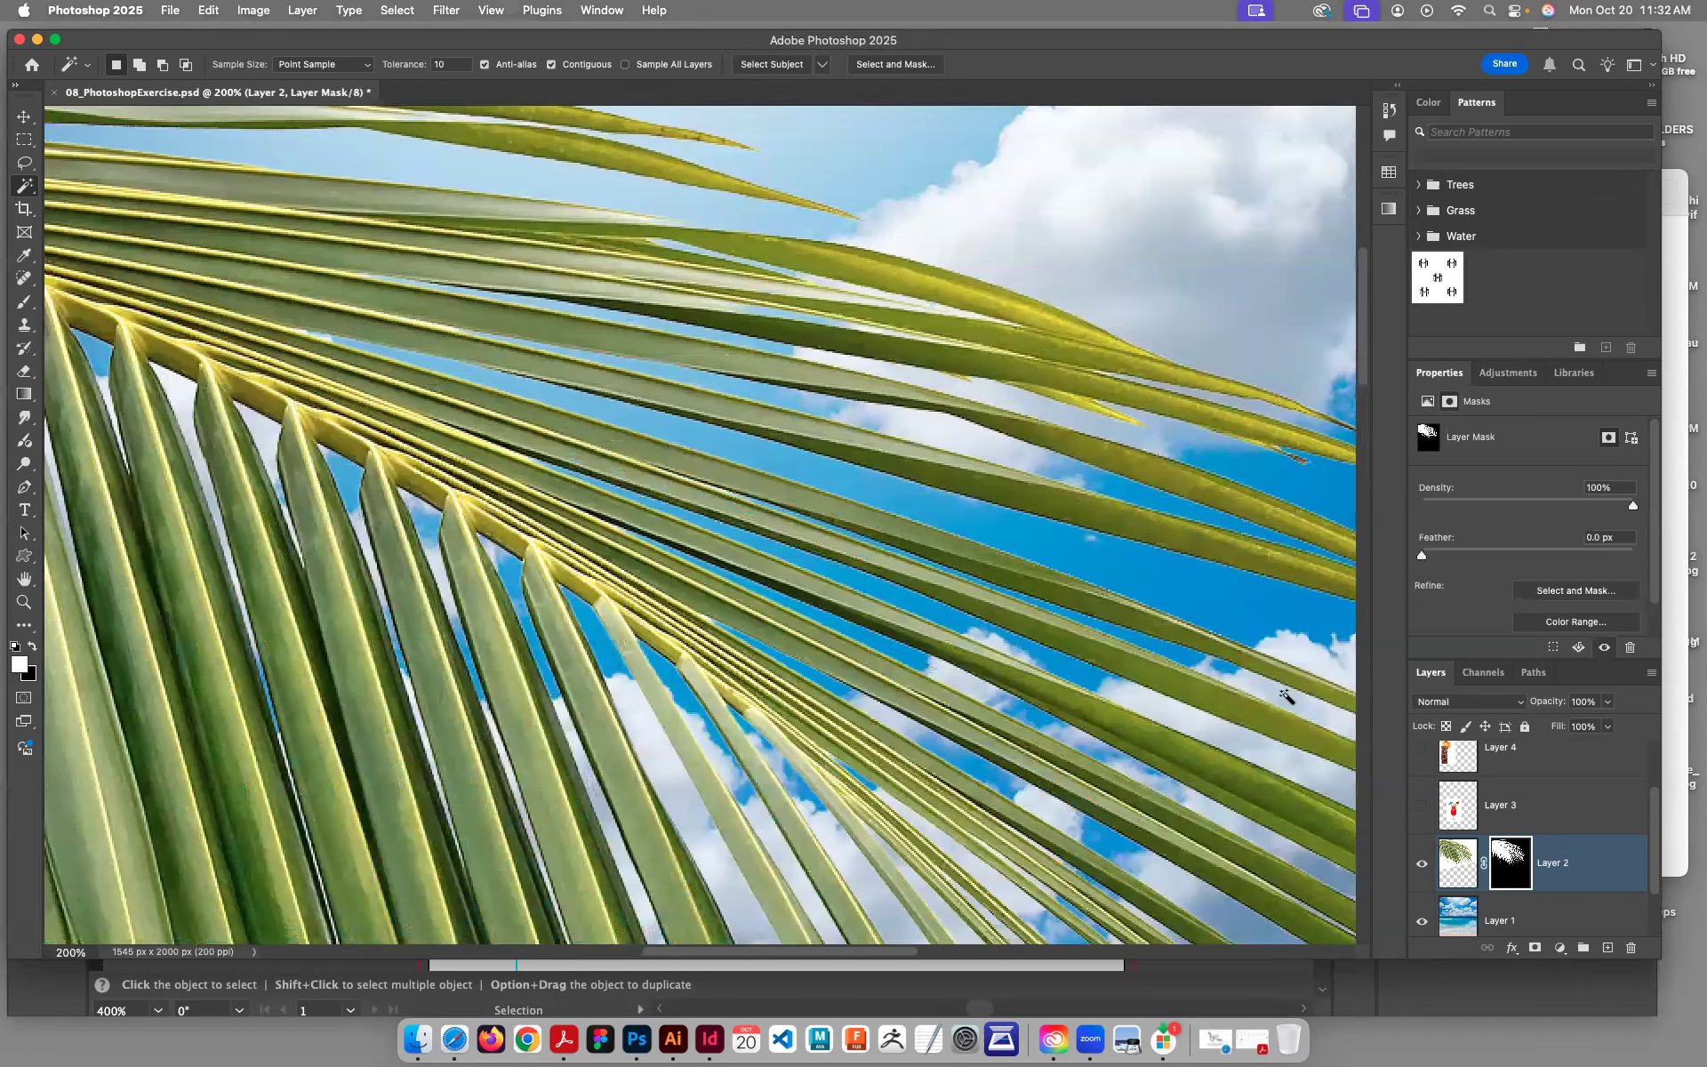
shift+click(1511, 863)
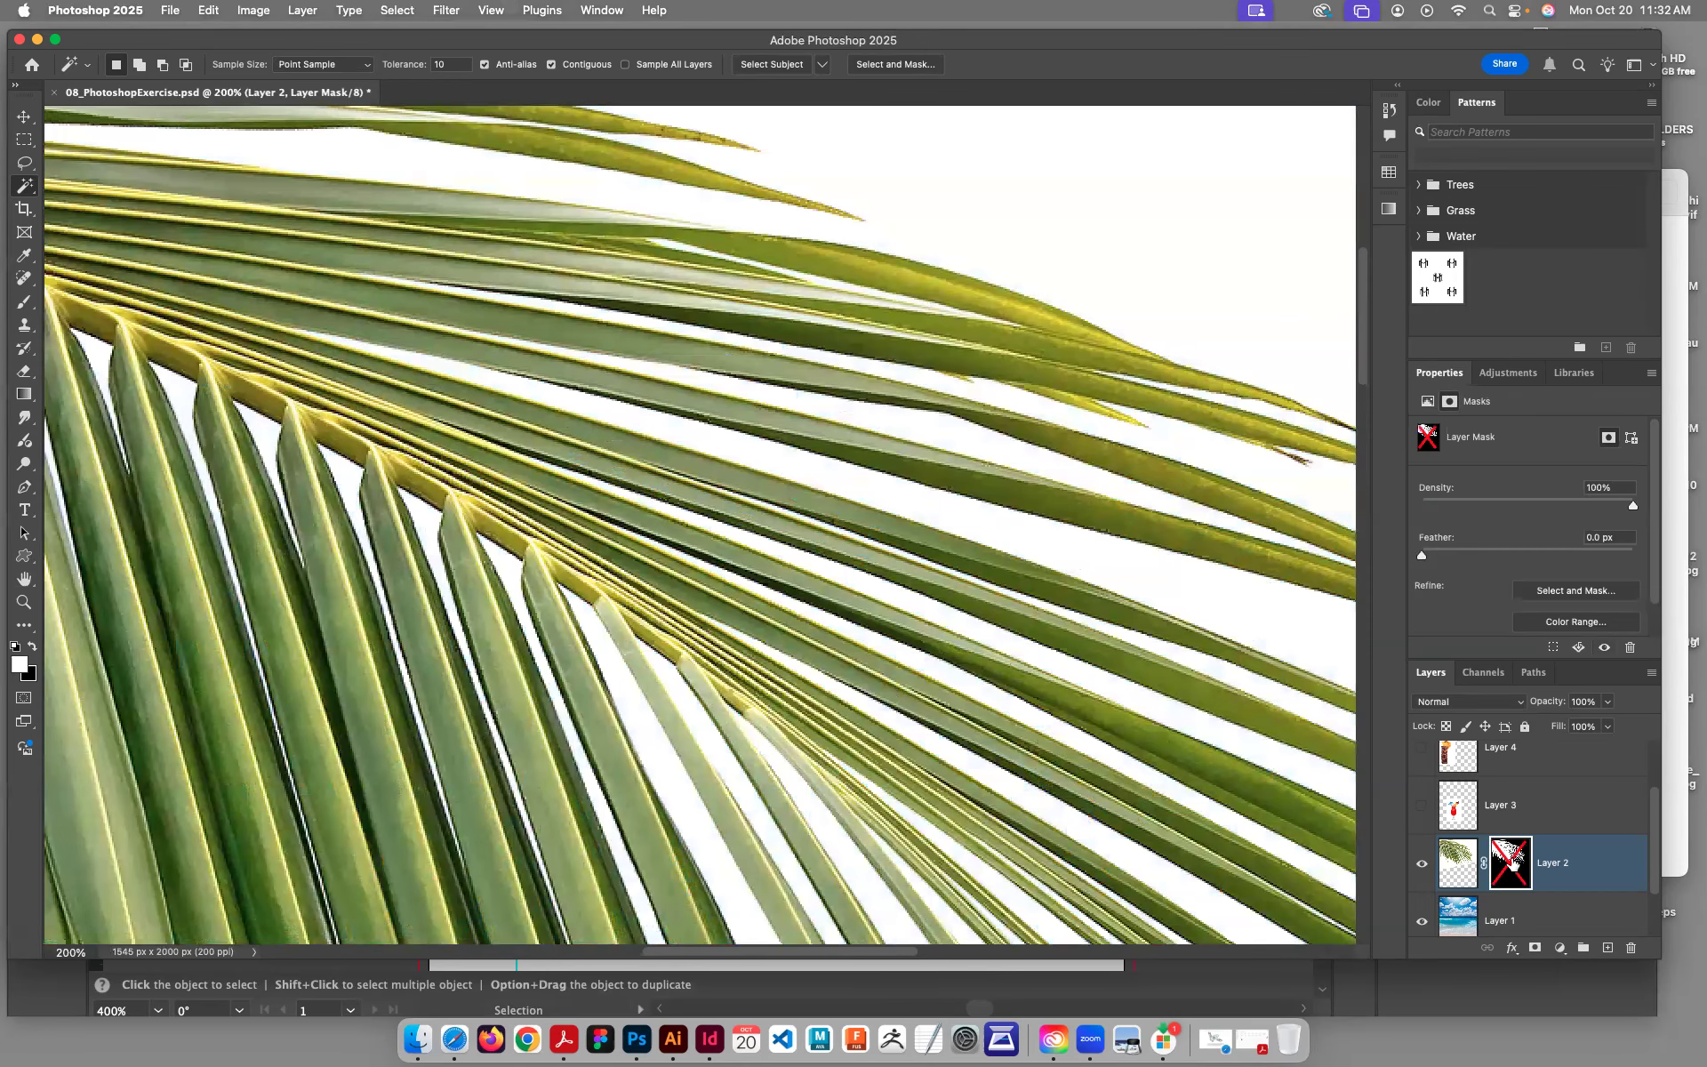
shift+click(1503, 885)
alt+click(1505, 876)
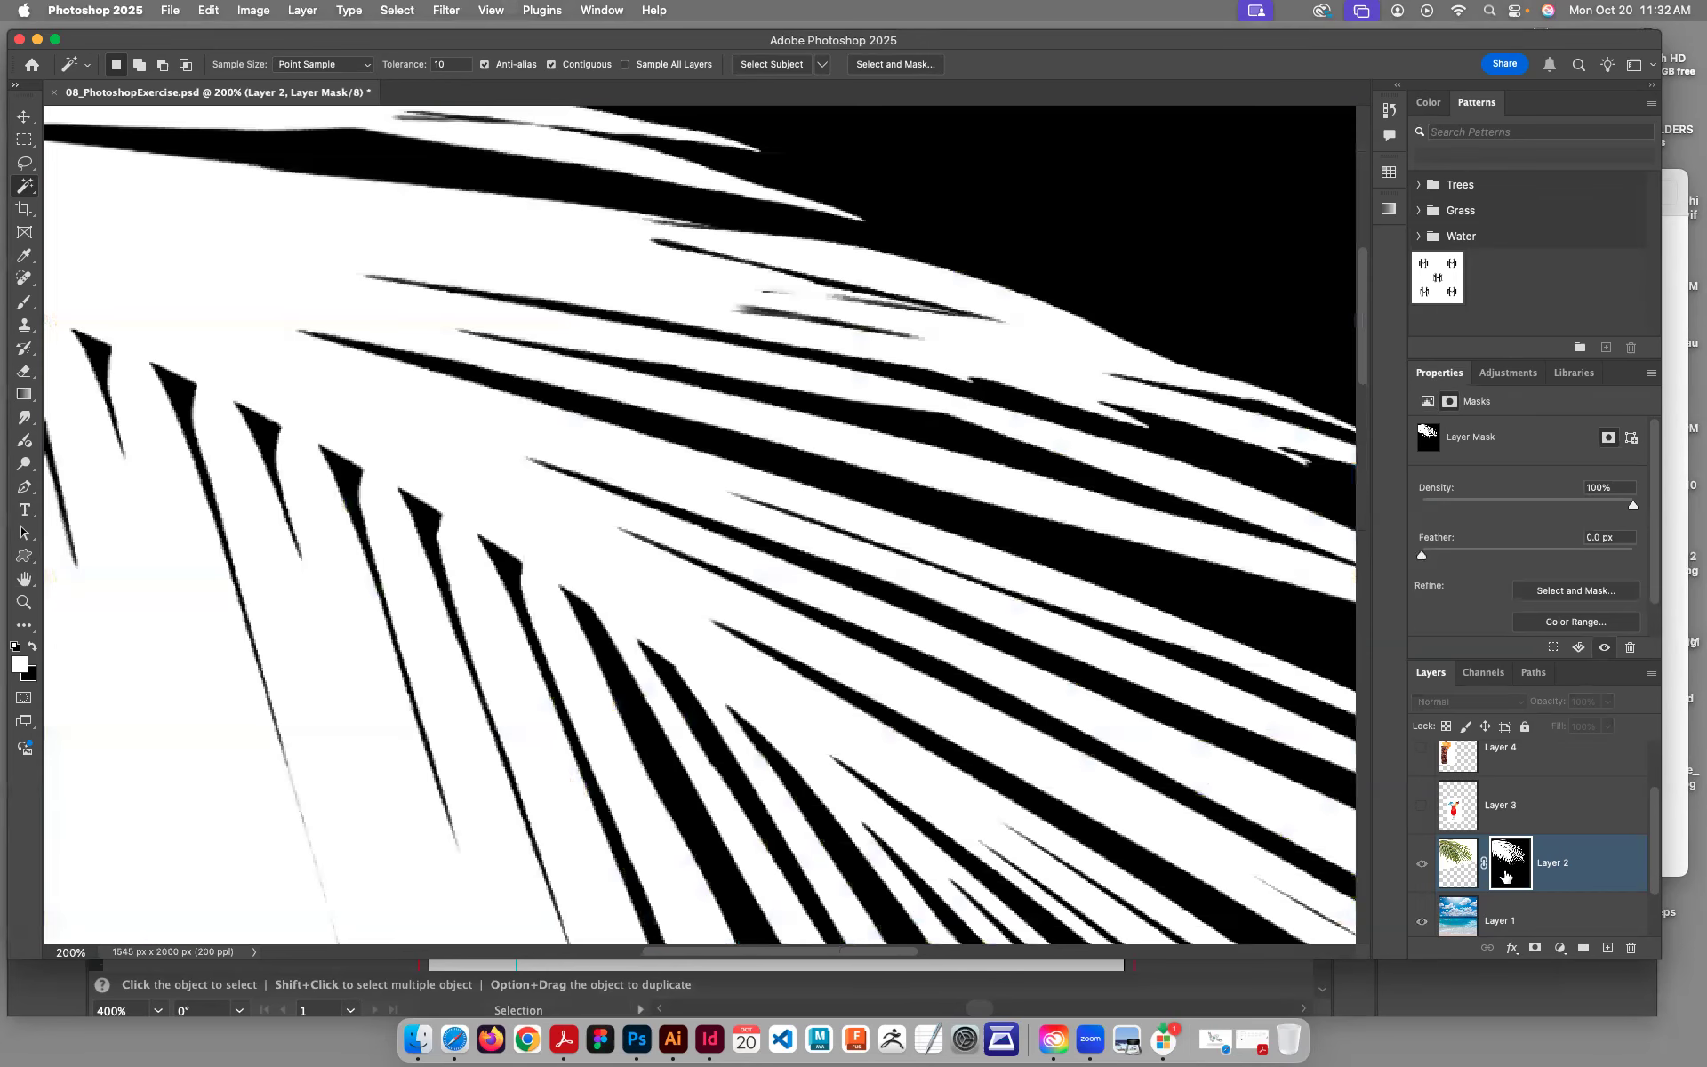
alt+click(1505, 876)
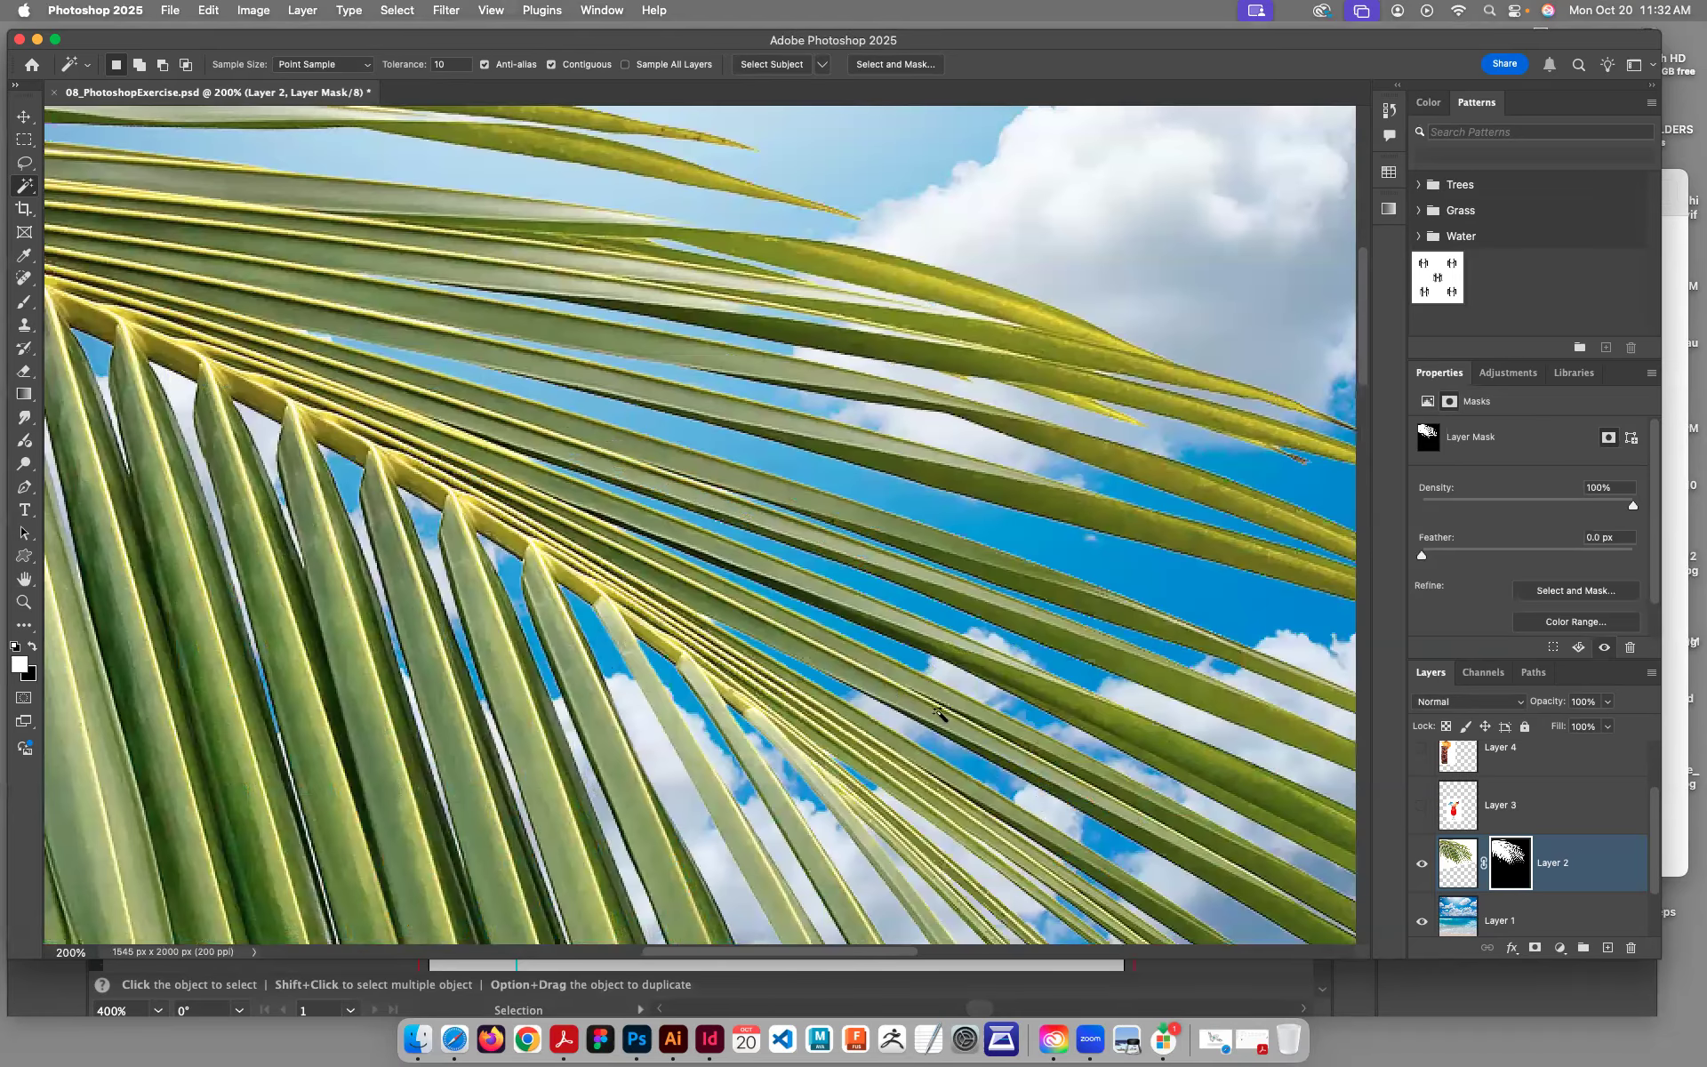
key(super+minus)
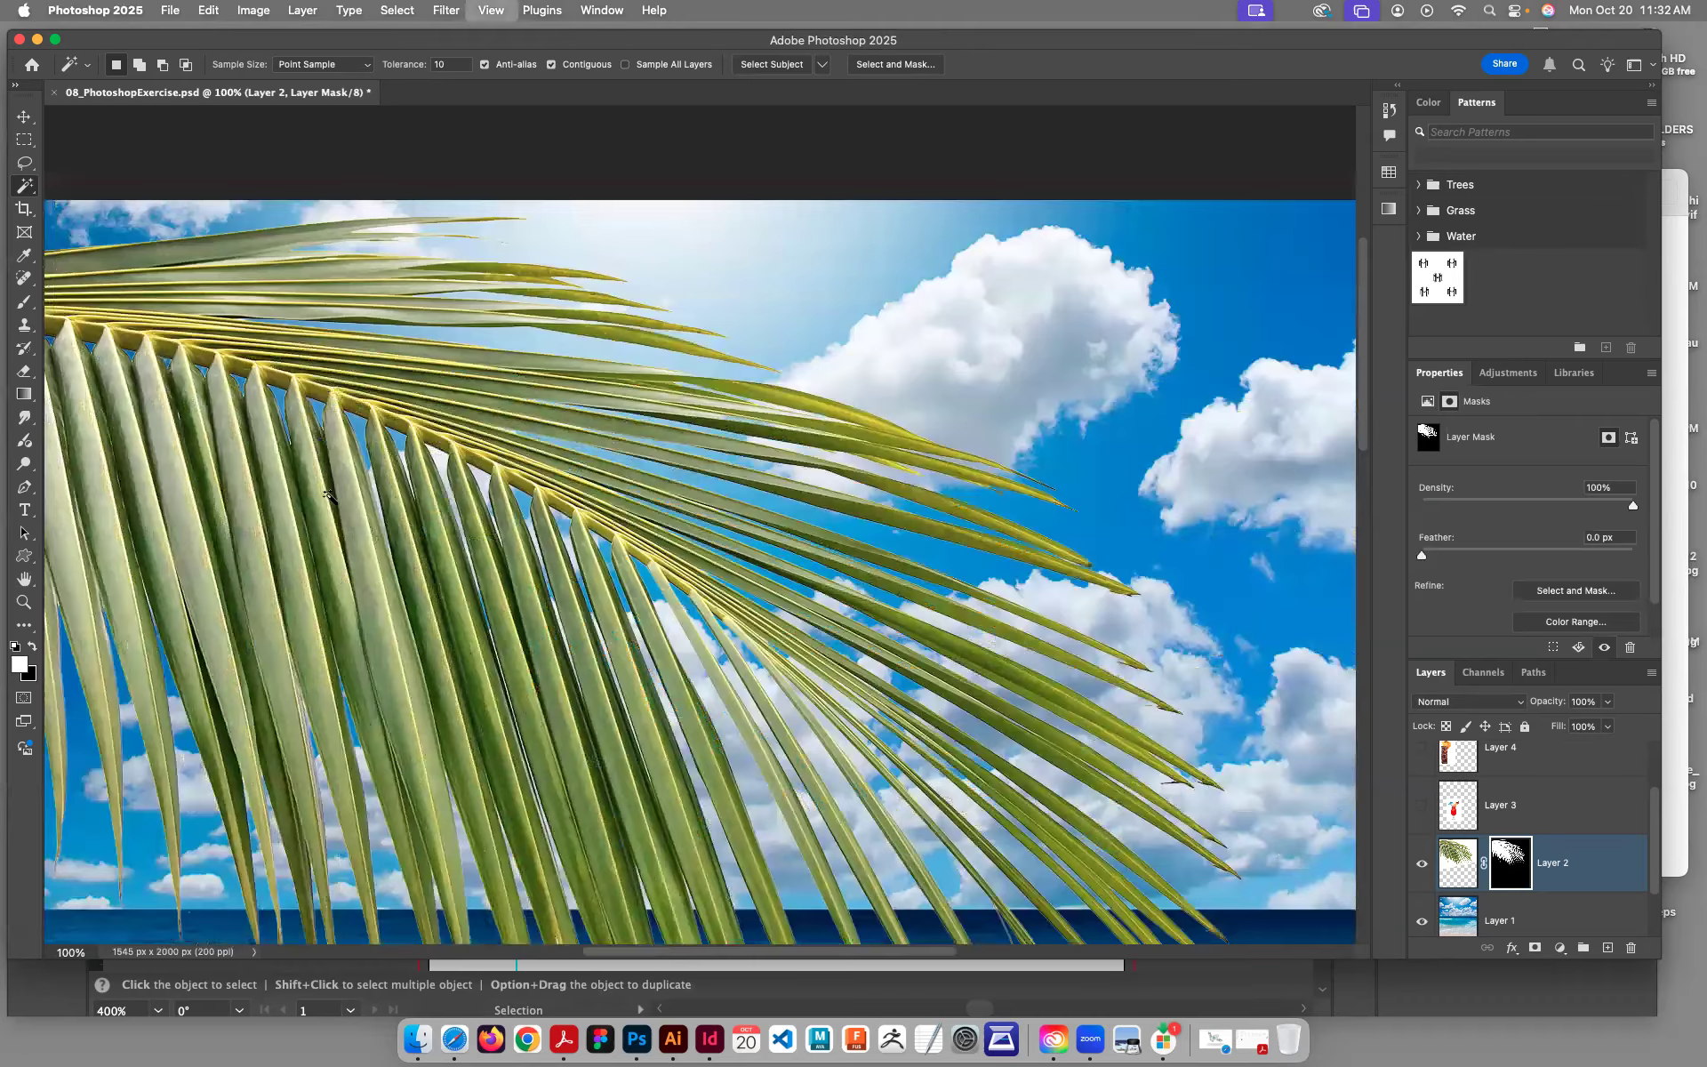
key(super+minus)
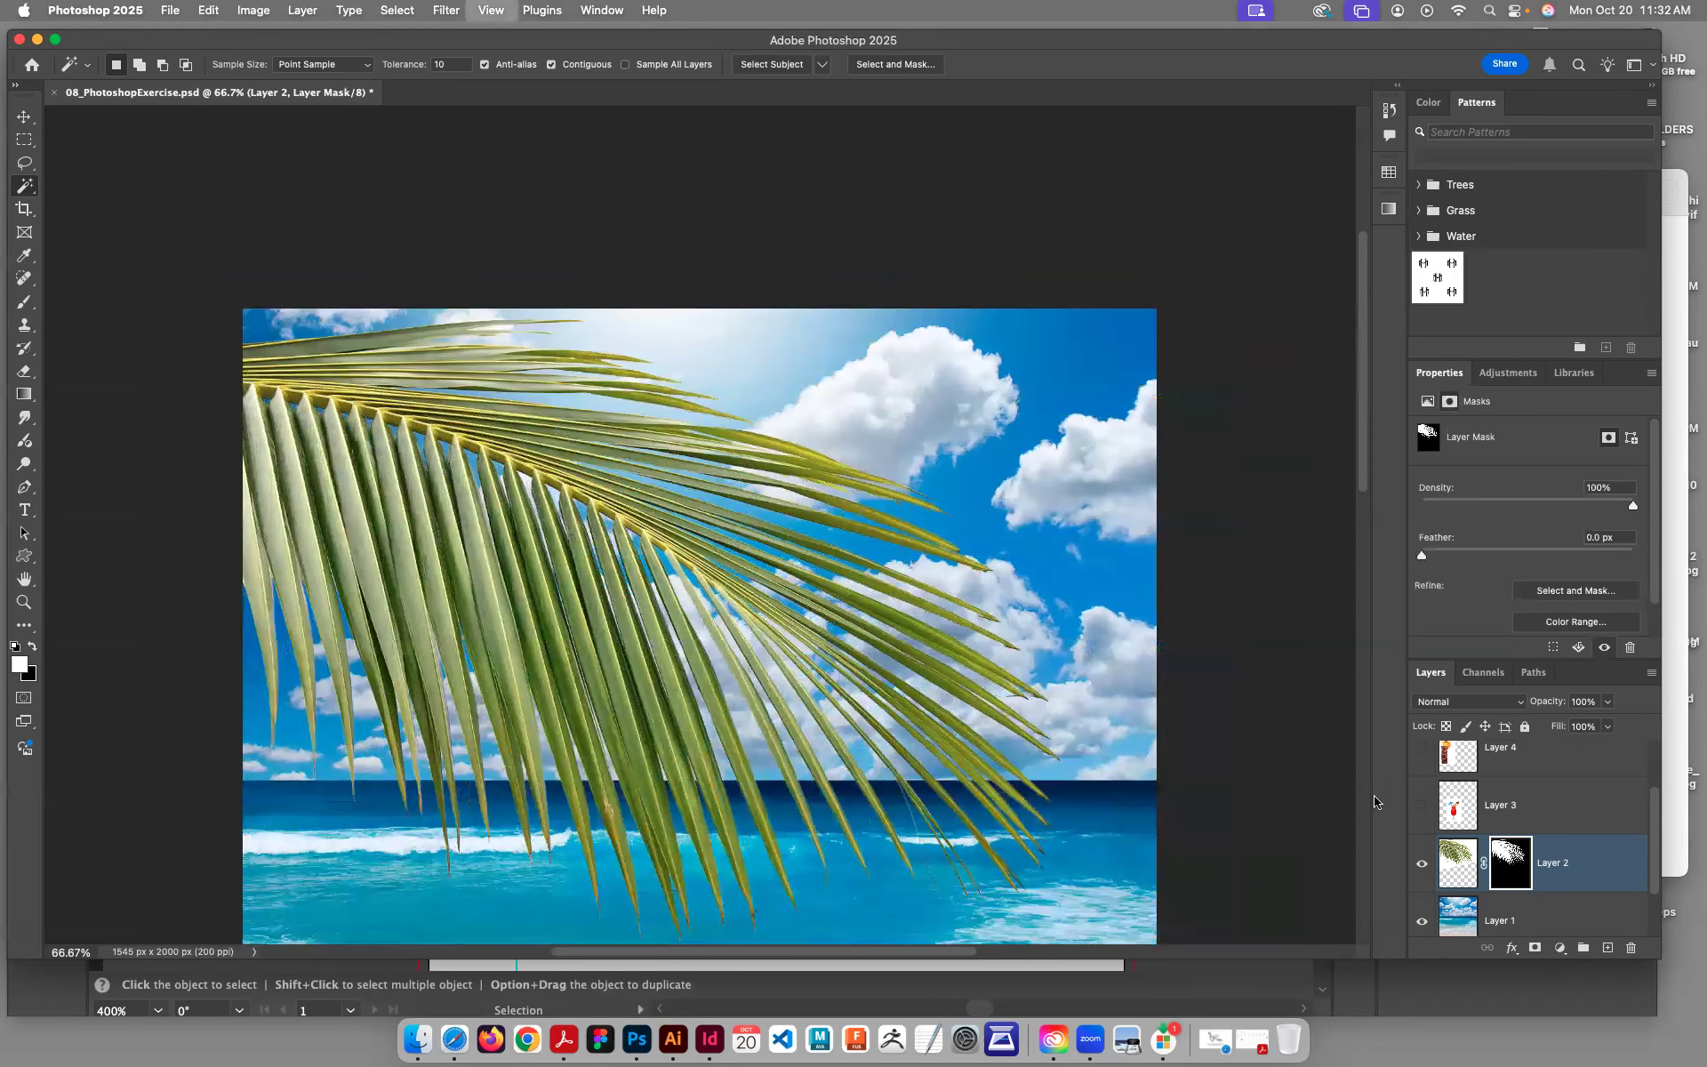
Step: Target the palm leaf's image rather than its mask and move the leaf up to about X -239 px, Y -378 px
click(1472, 875)
key(super+minus)
key(v)
drag(556, 633, 551, 587)
key(space)
drag(756, 691, 749, 565)
drag(747, 637, 730, 587)
drag(783, 771, 771, 726)
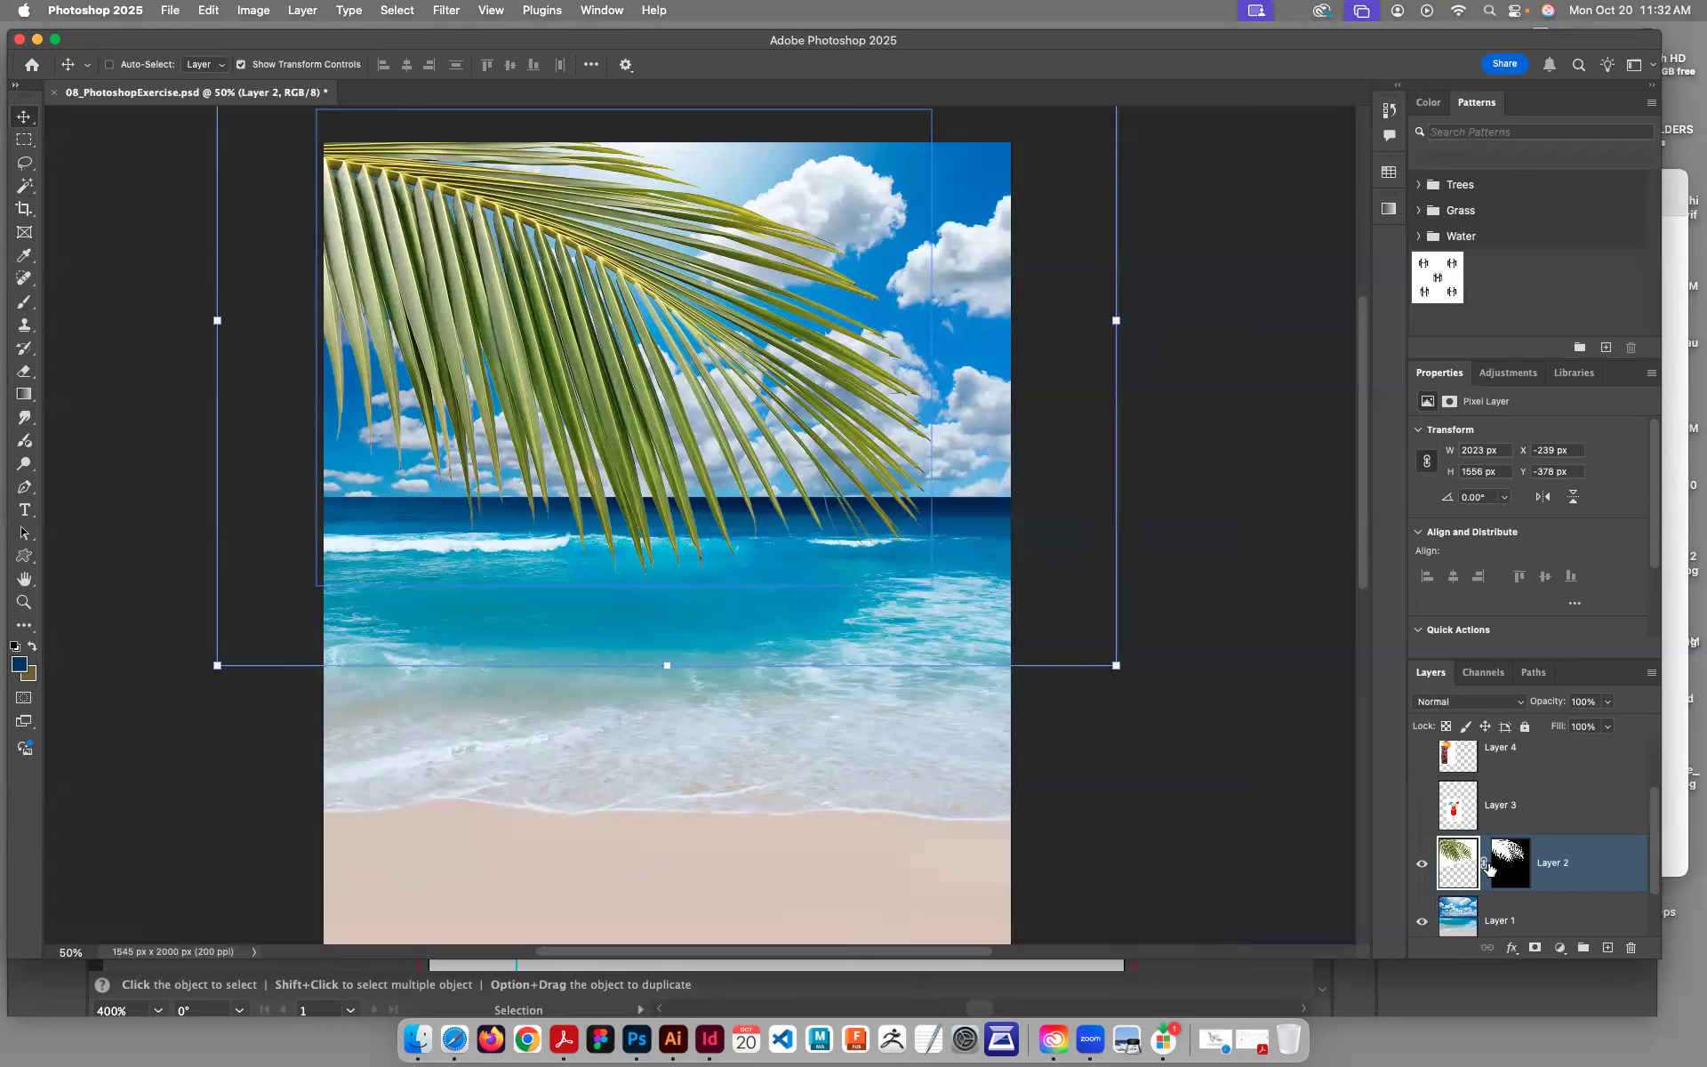
Step: Unlink the palm-leaf layer from its mask, try moving the leaf independently of the mask, and relink the two
click(1485, 869)
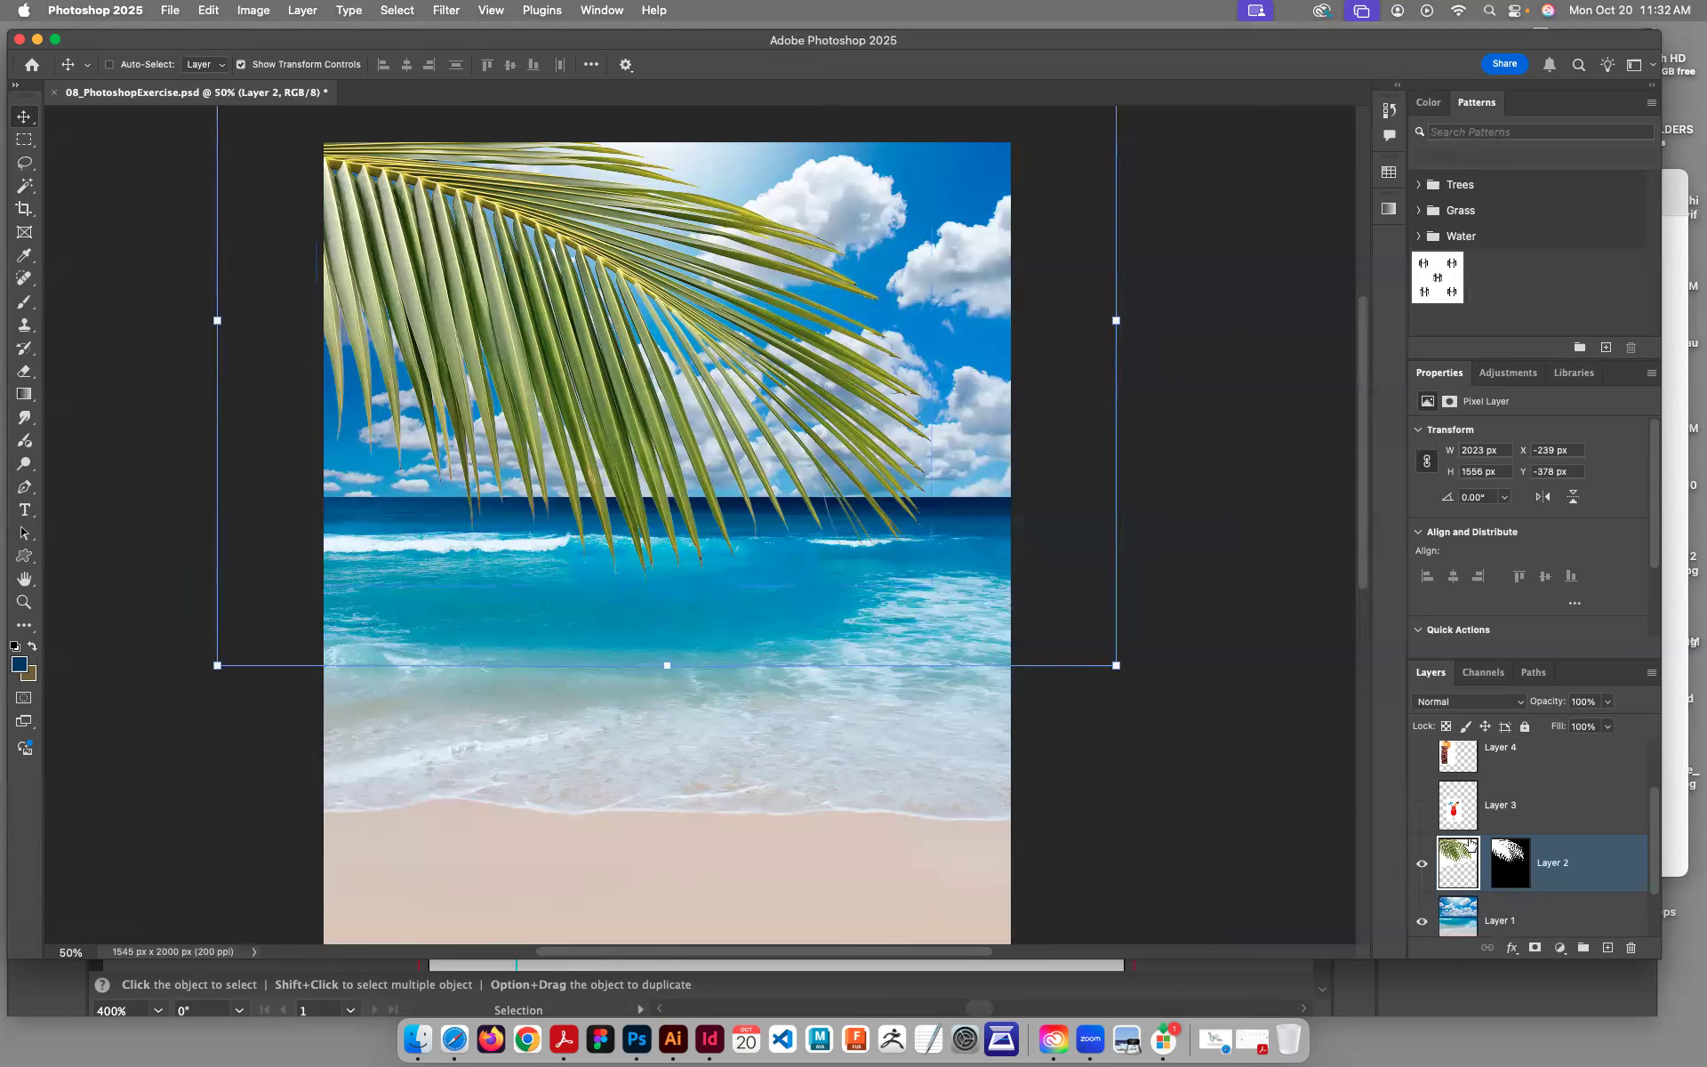
drag(605, 377, 567, 519)
drag(612, 334, 635, 405)
drag(630, 573, 640, 587)
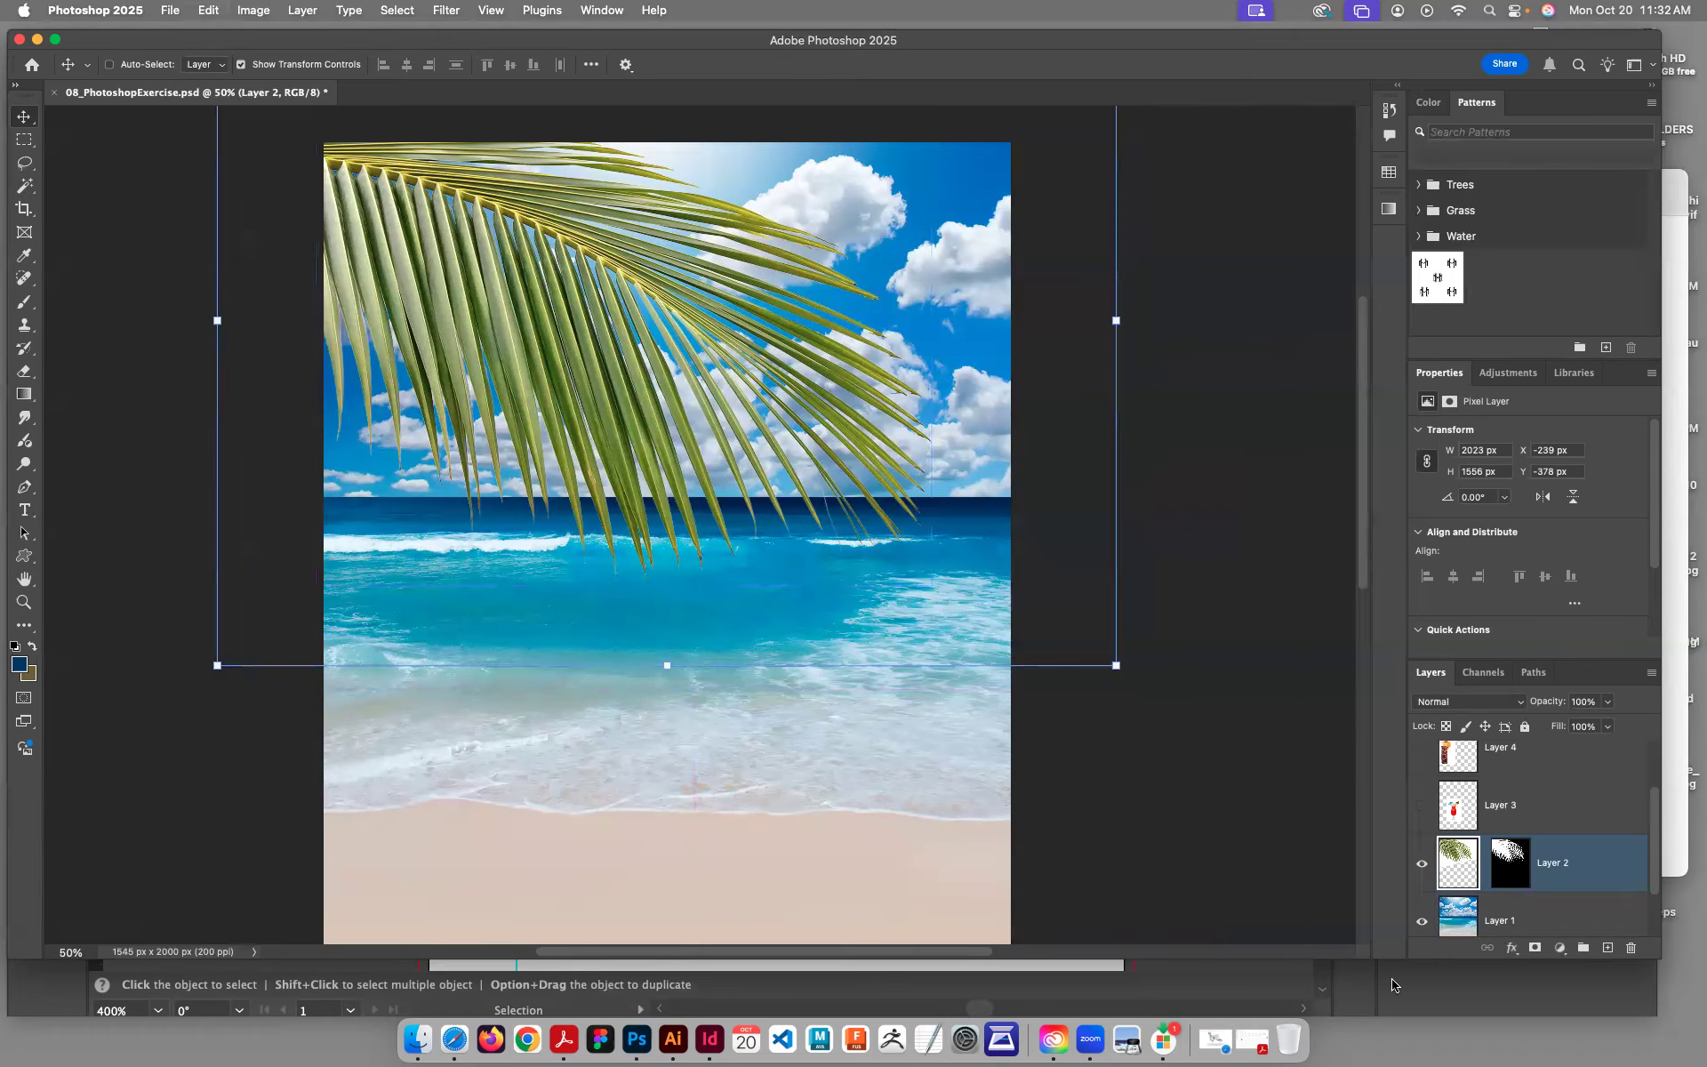
click(1483, 863)
Step: Show the red cocktail layer, select the drink with Select Subject, and add a layer mask that hides its white background
scroll(760, 774, down, 4)
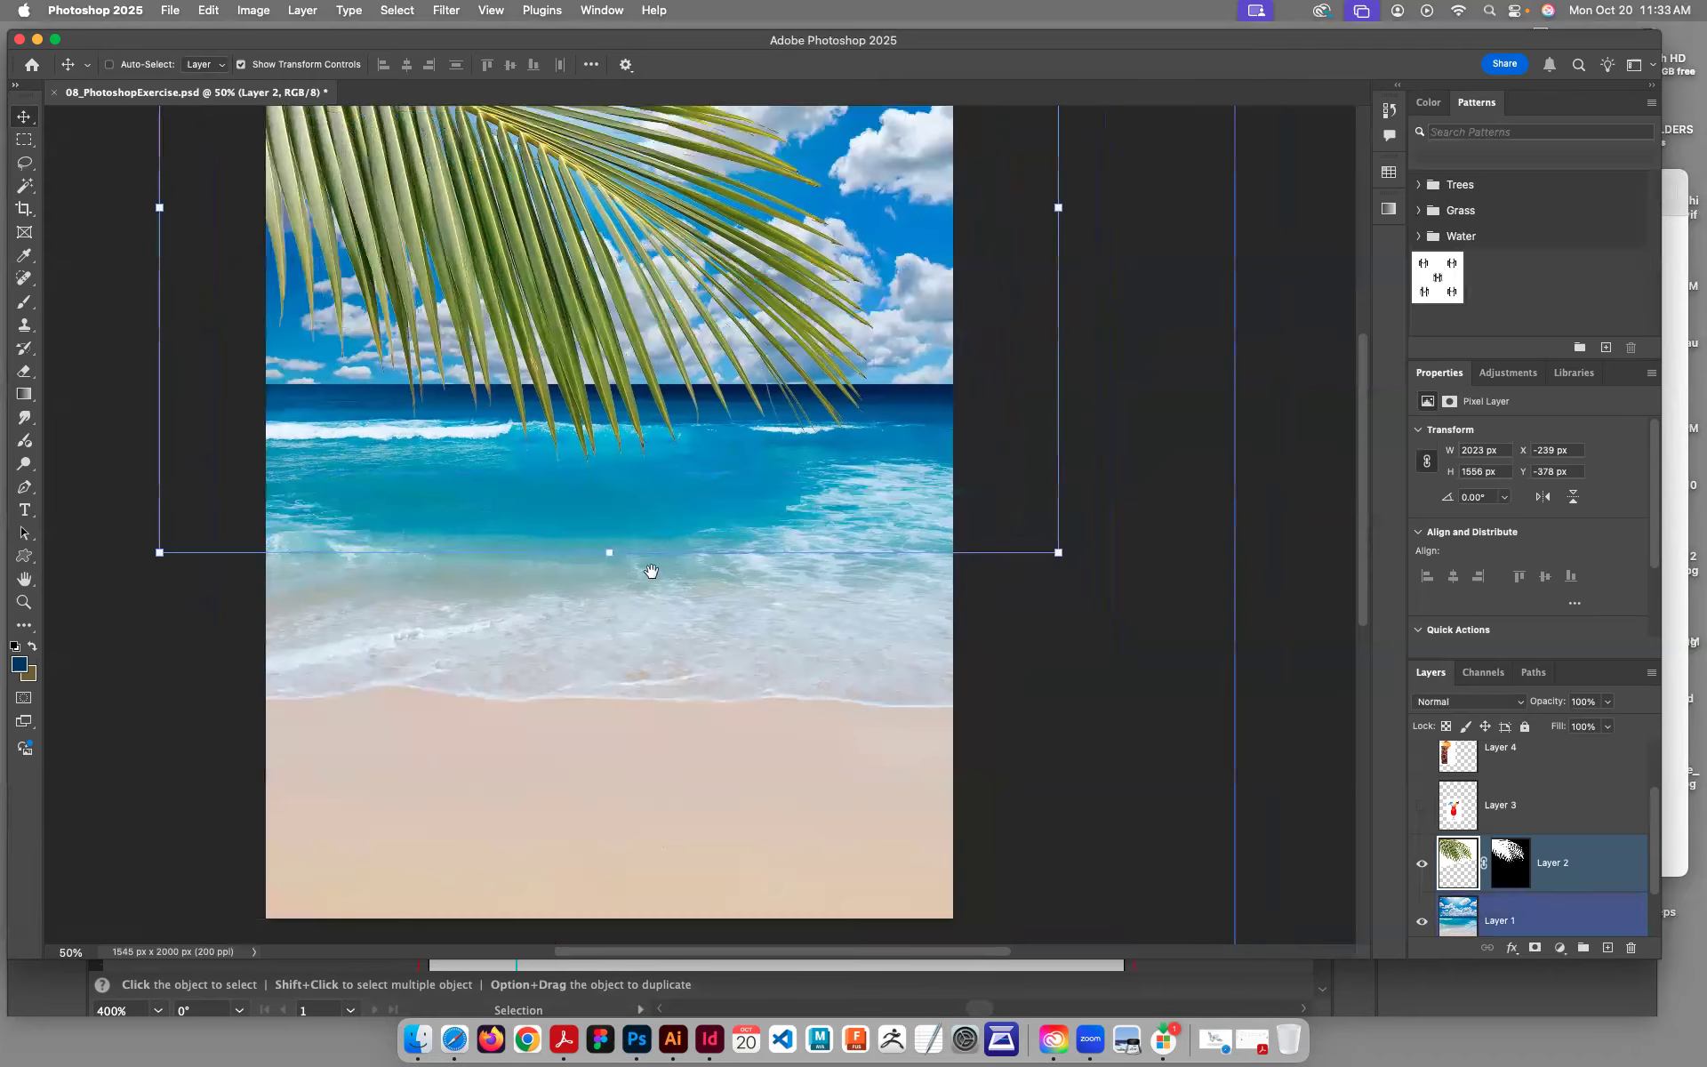
click(1423, 809)
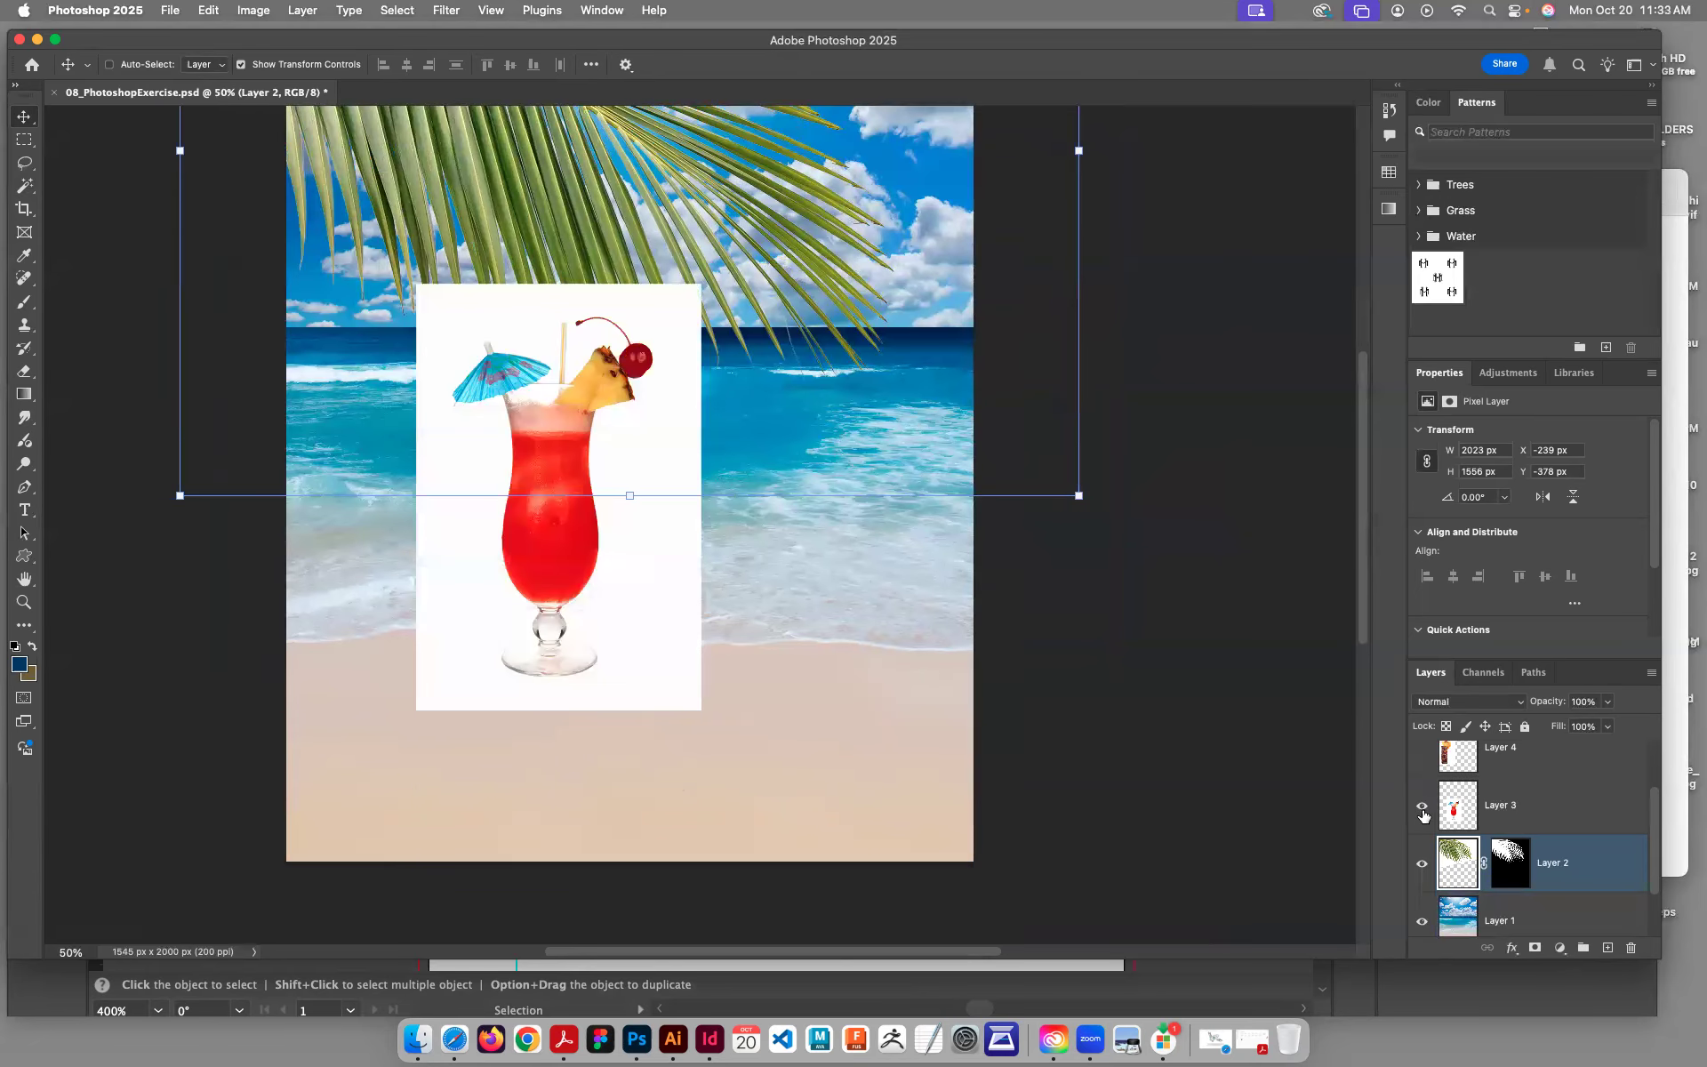
click(1472, 809)
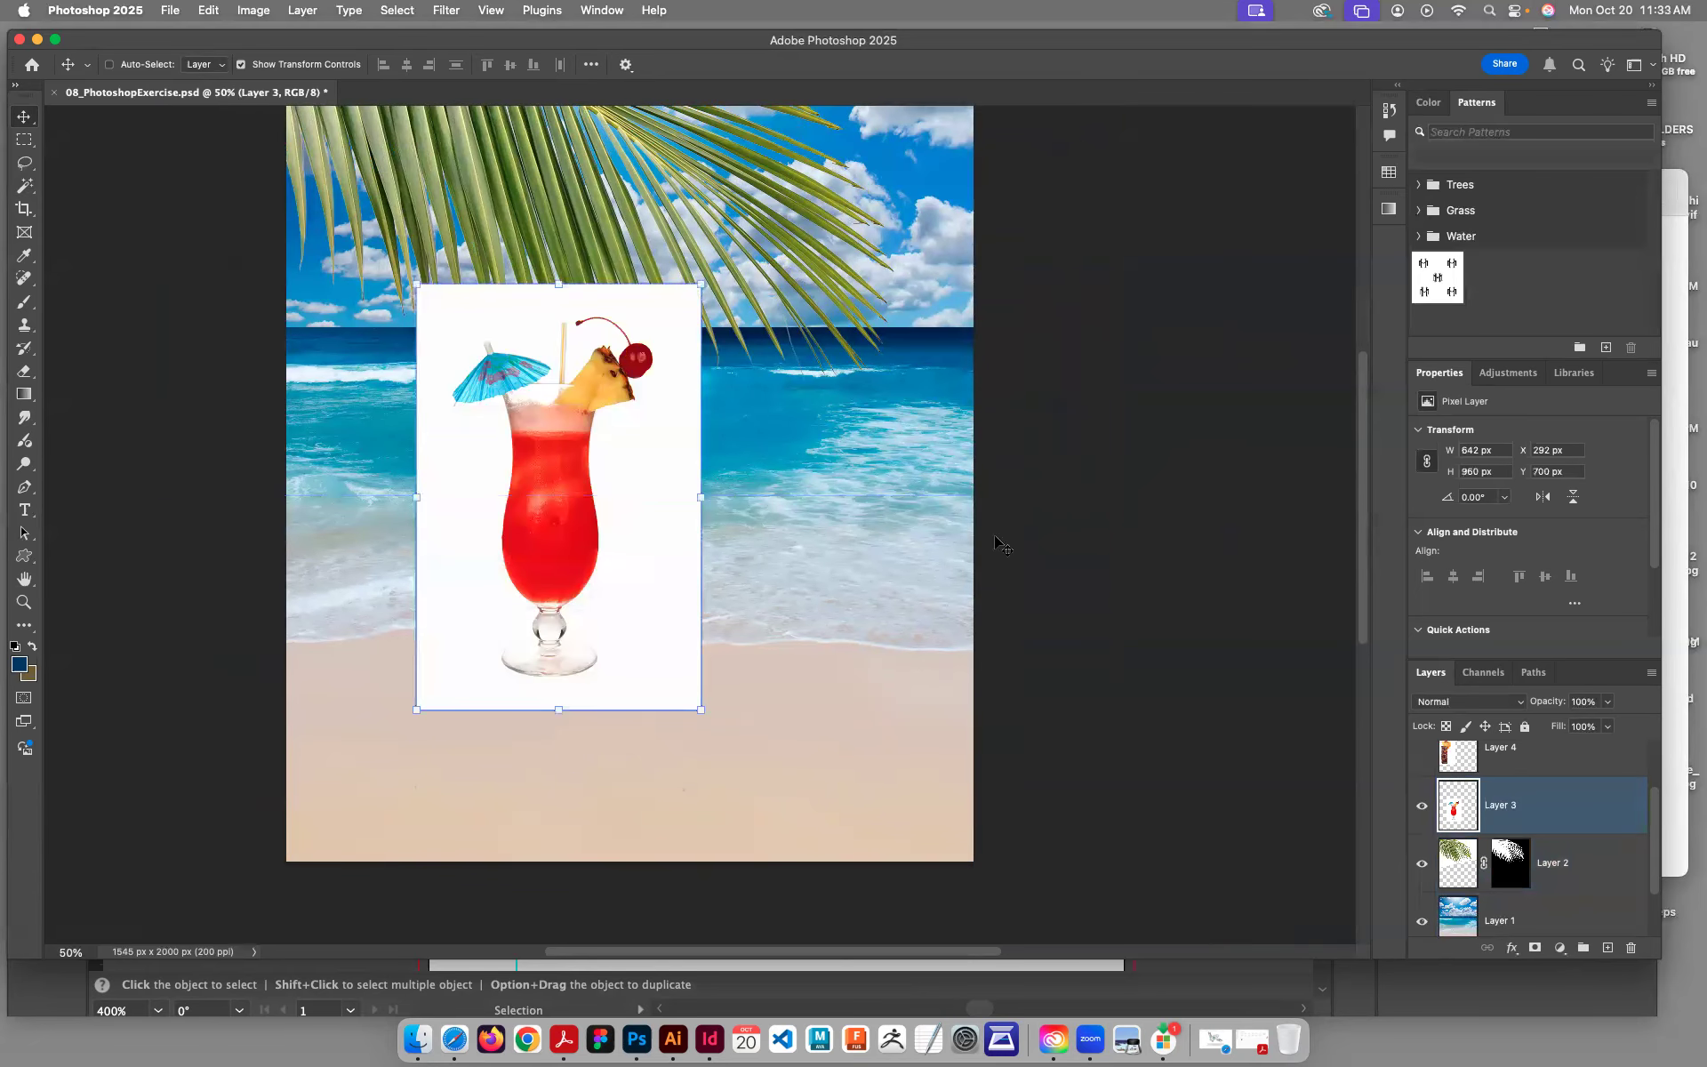
key(super+equal)
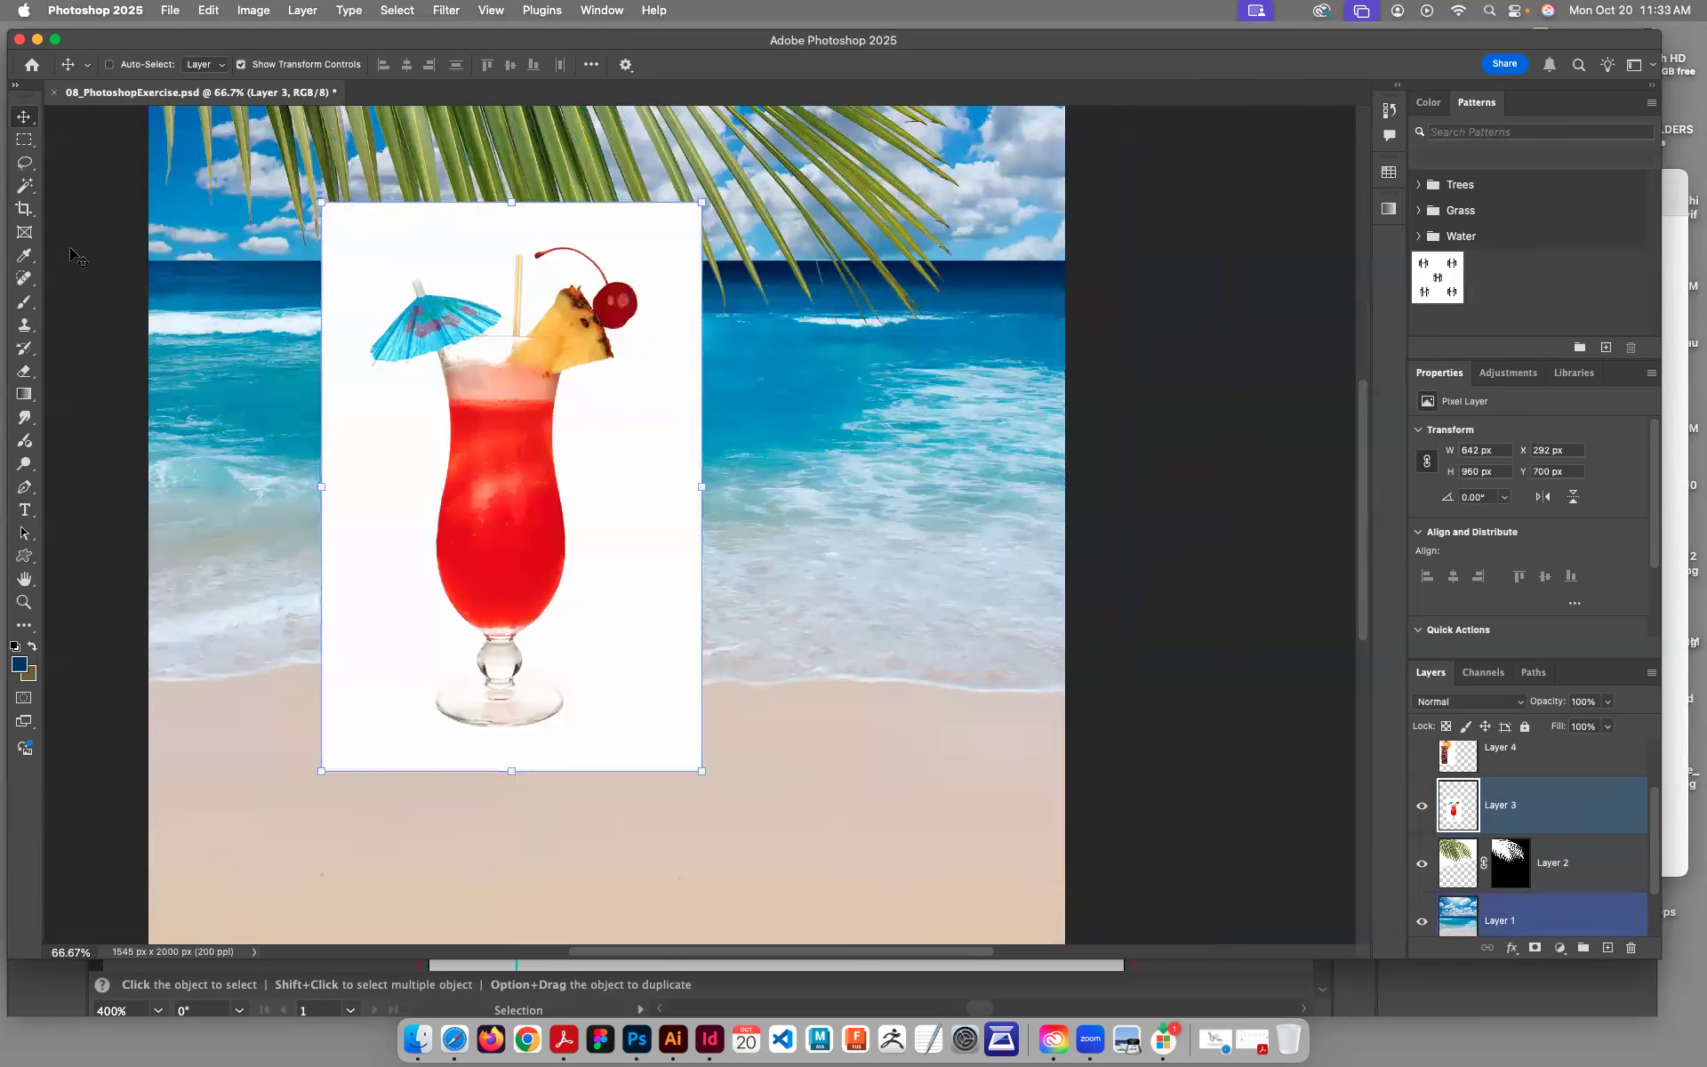
click(24, 188)
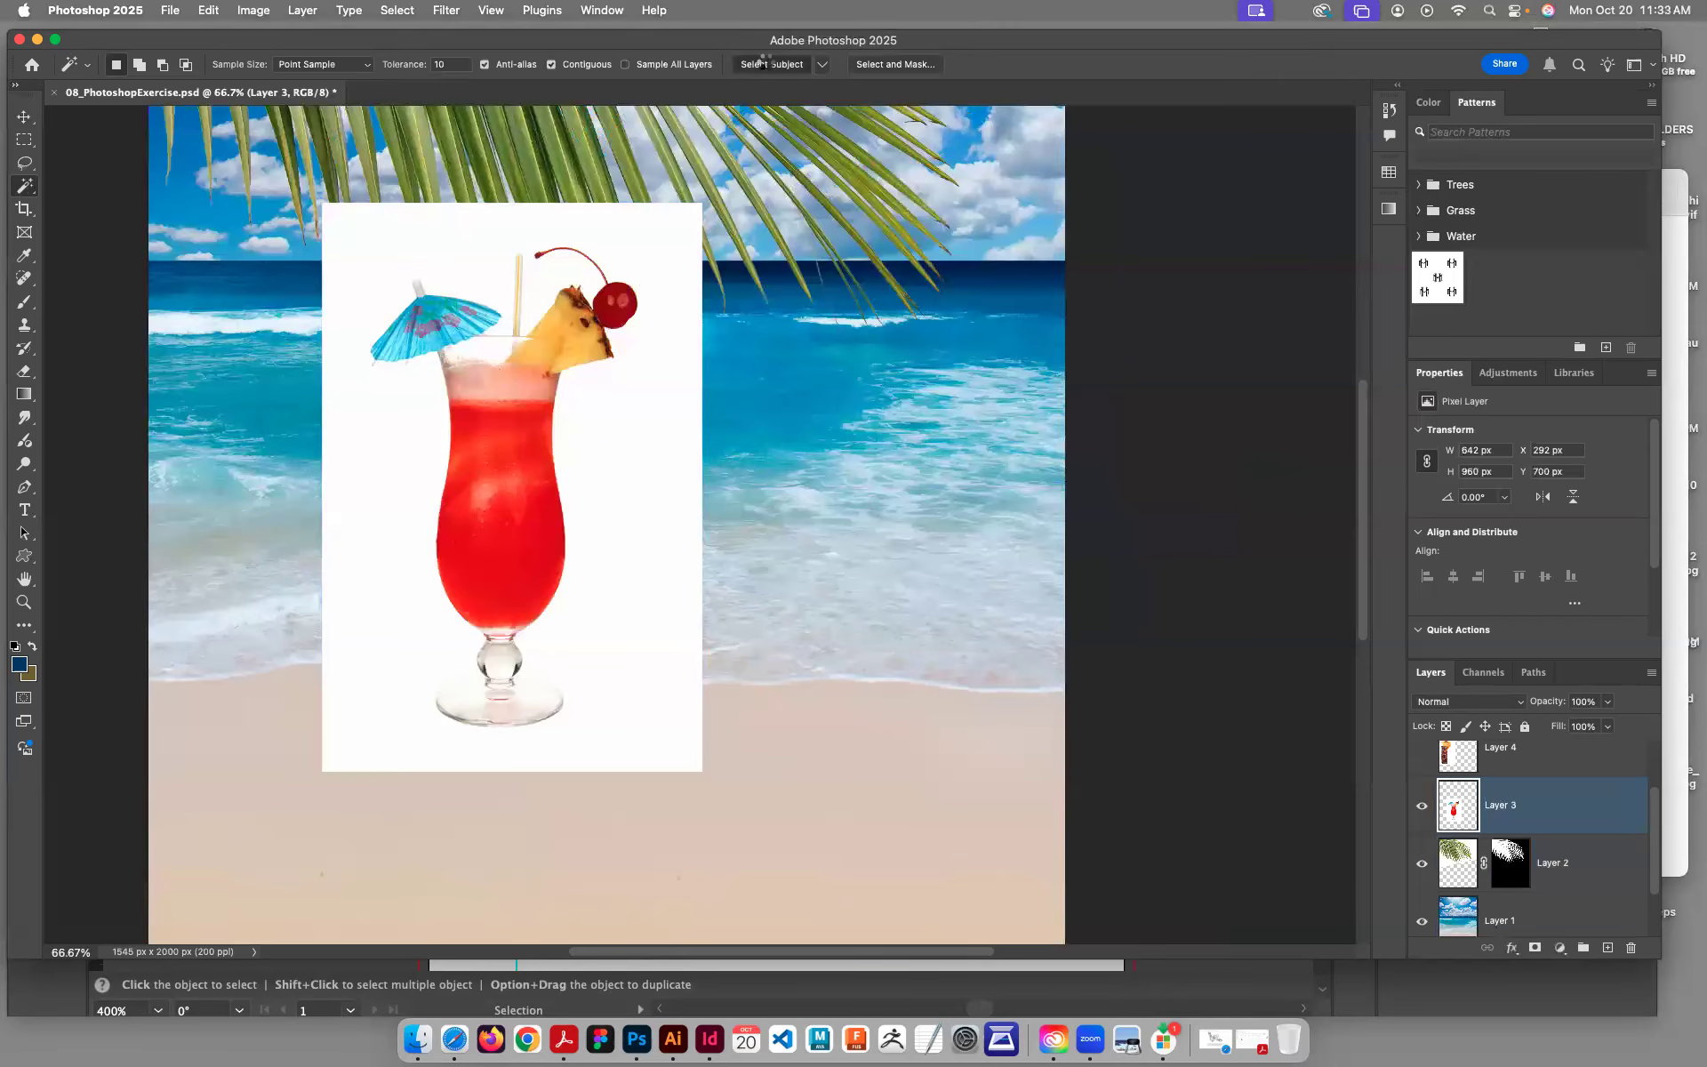
click(1535, 948)
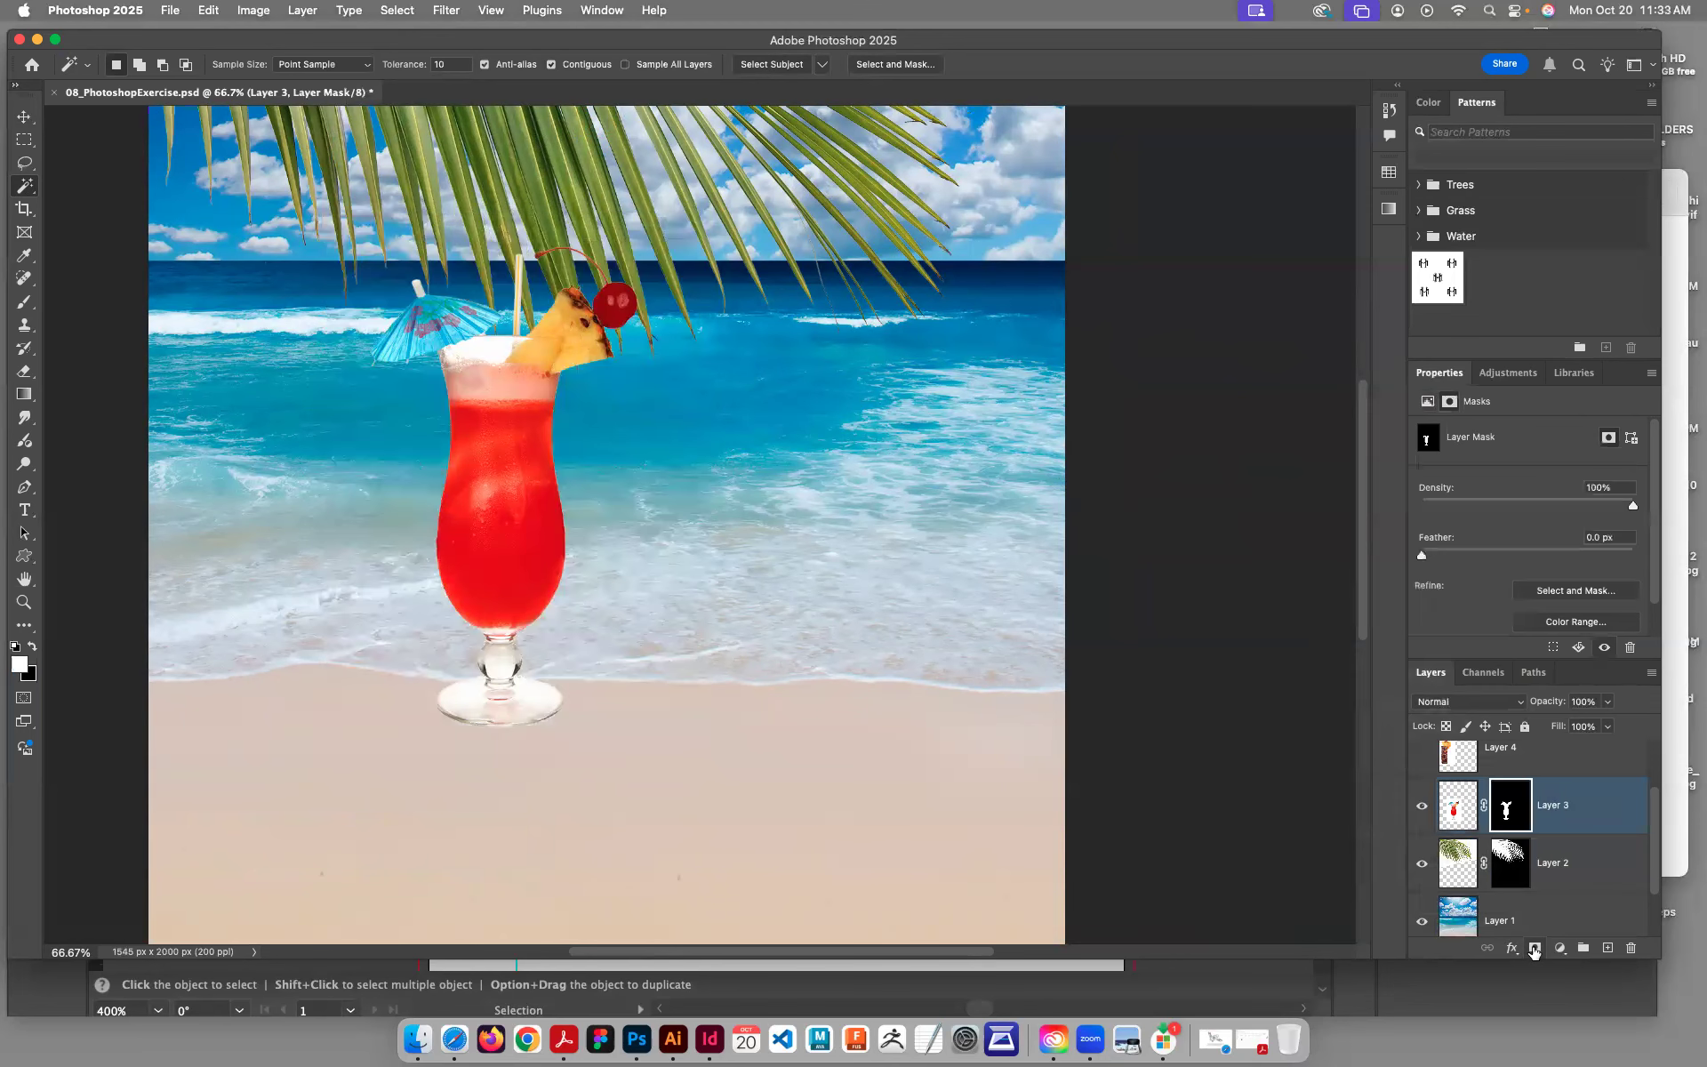
Step: Scale the red cocktail layer to about 98% and place it near the beach's left edge at about X 0 px, Y 830 px
click(1465, 822)
key(v)
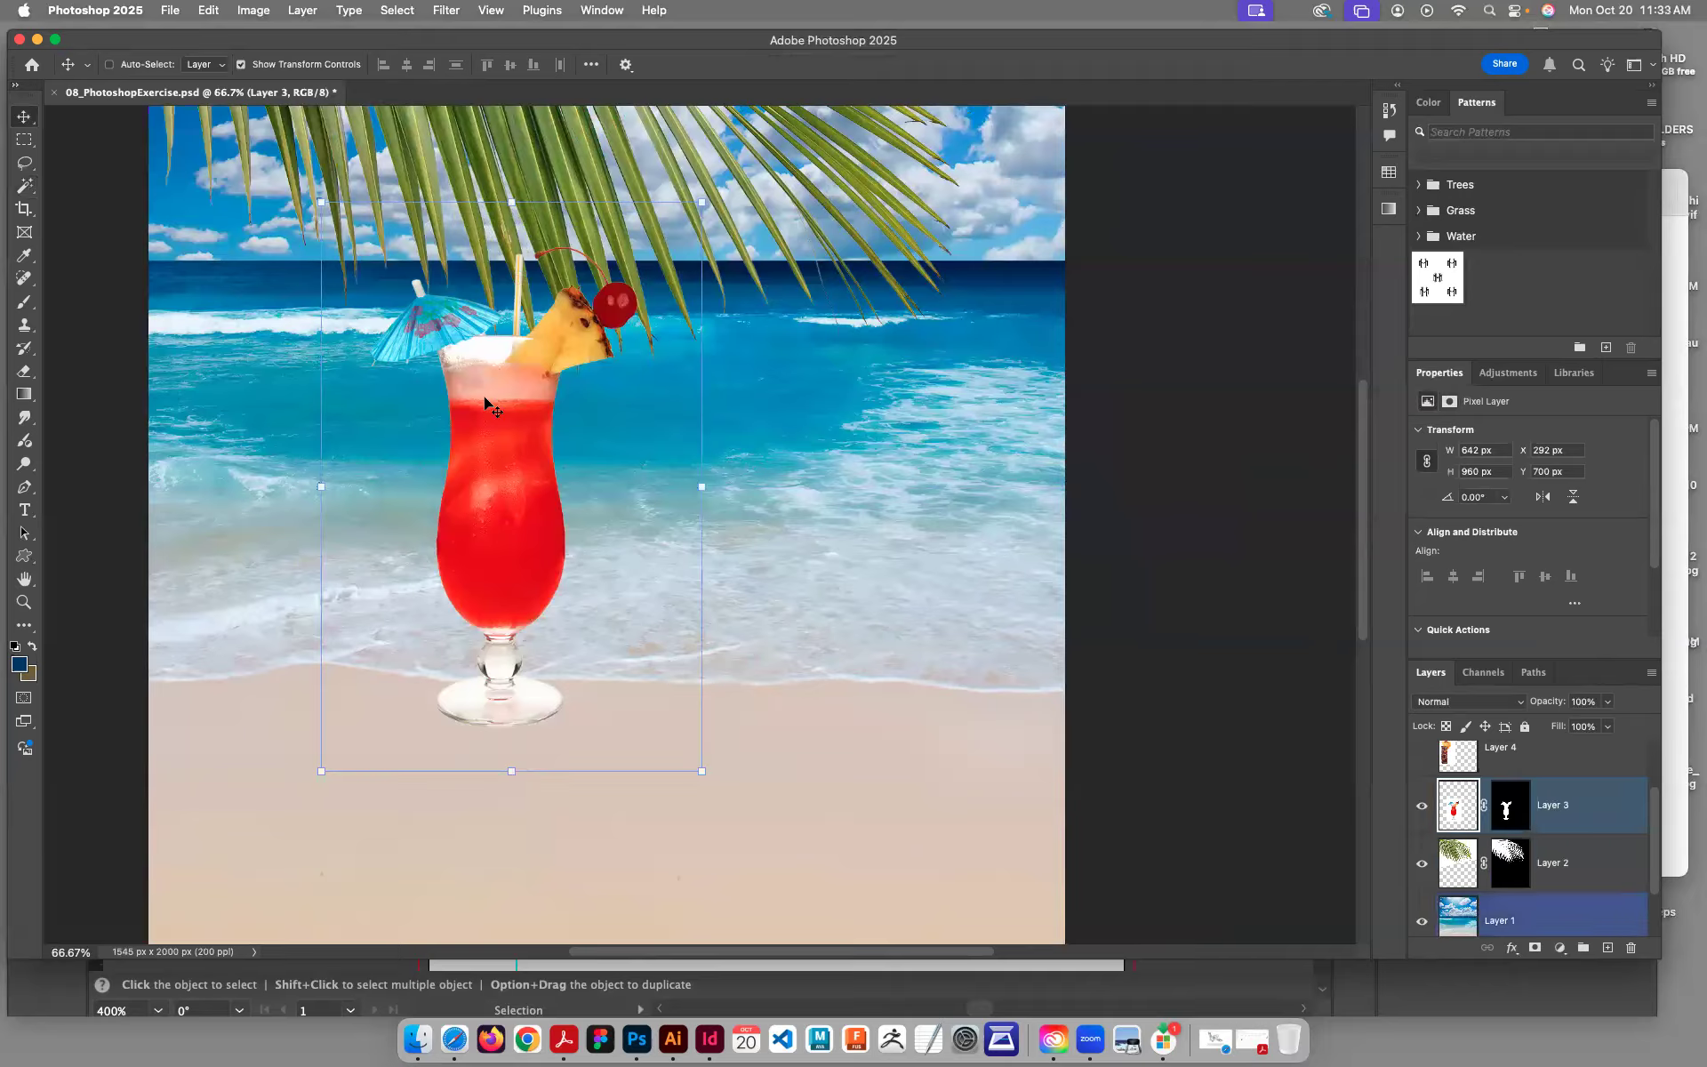
key(super+t)
drag(528, 505, 787, 643)
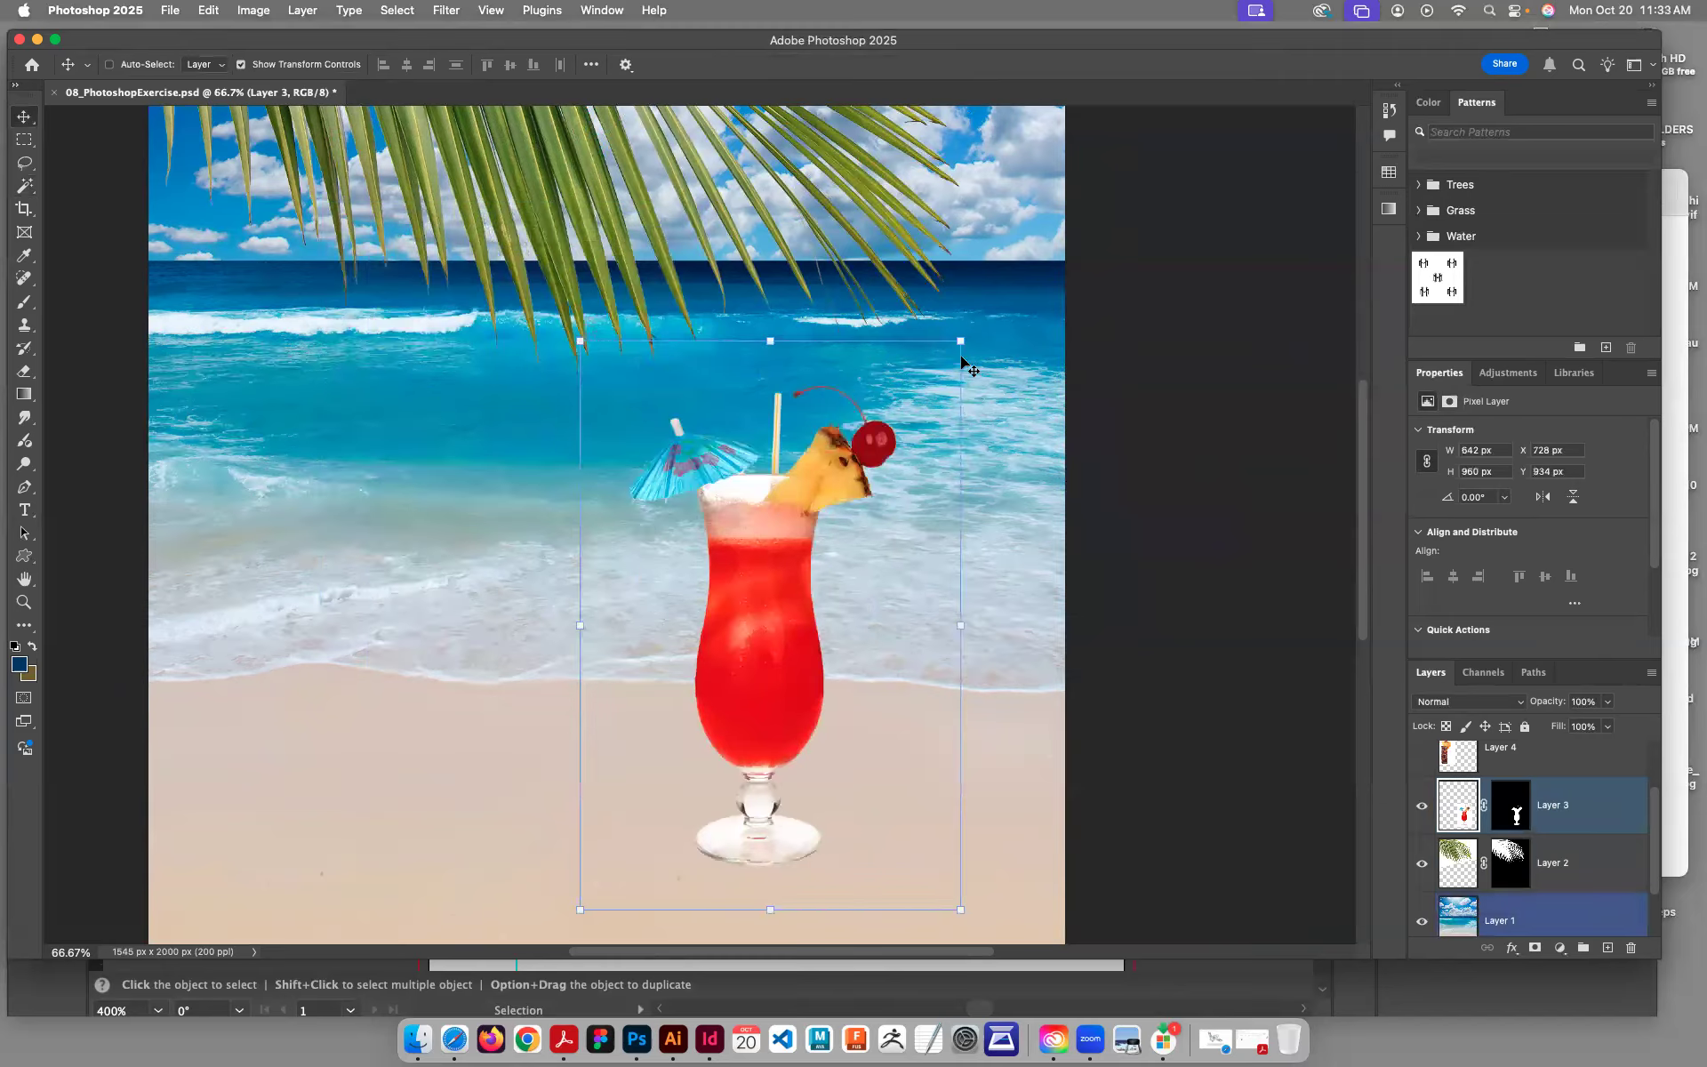
drag(1178, 166, 950, 356)
drag(796, 789, 794, 795)
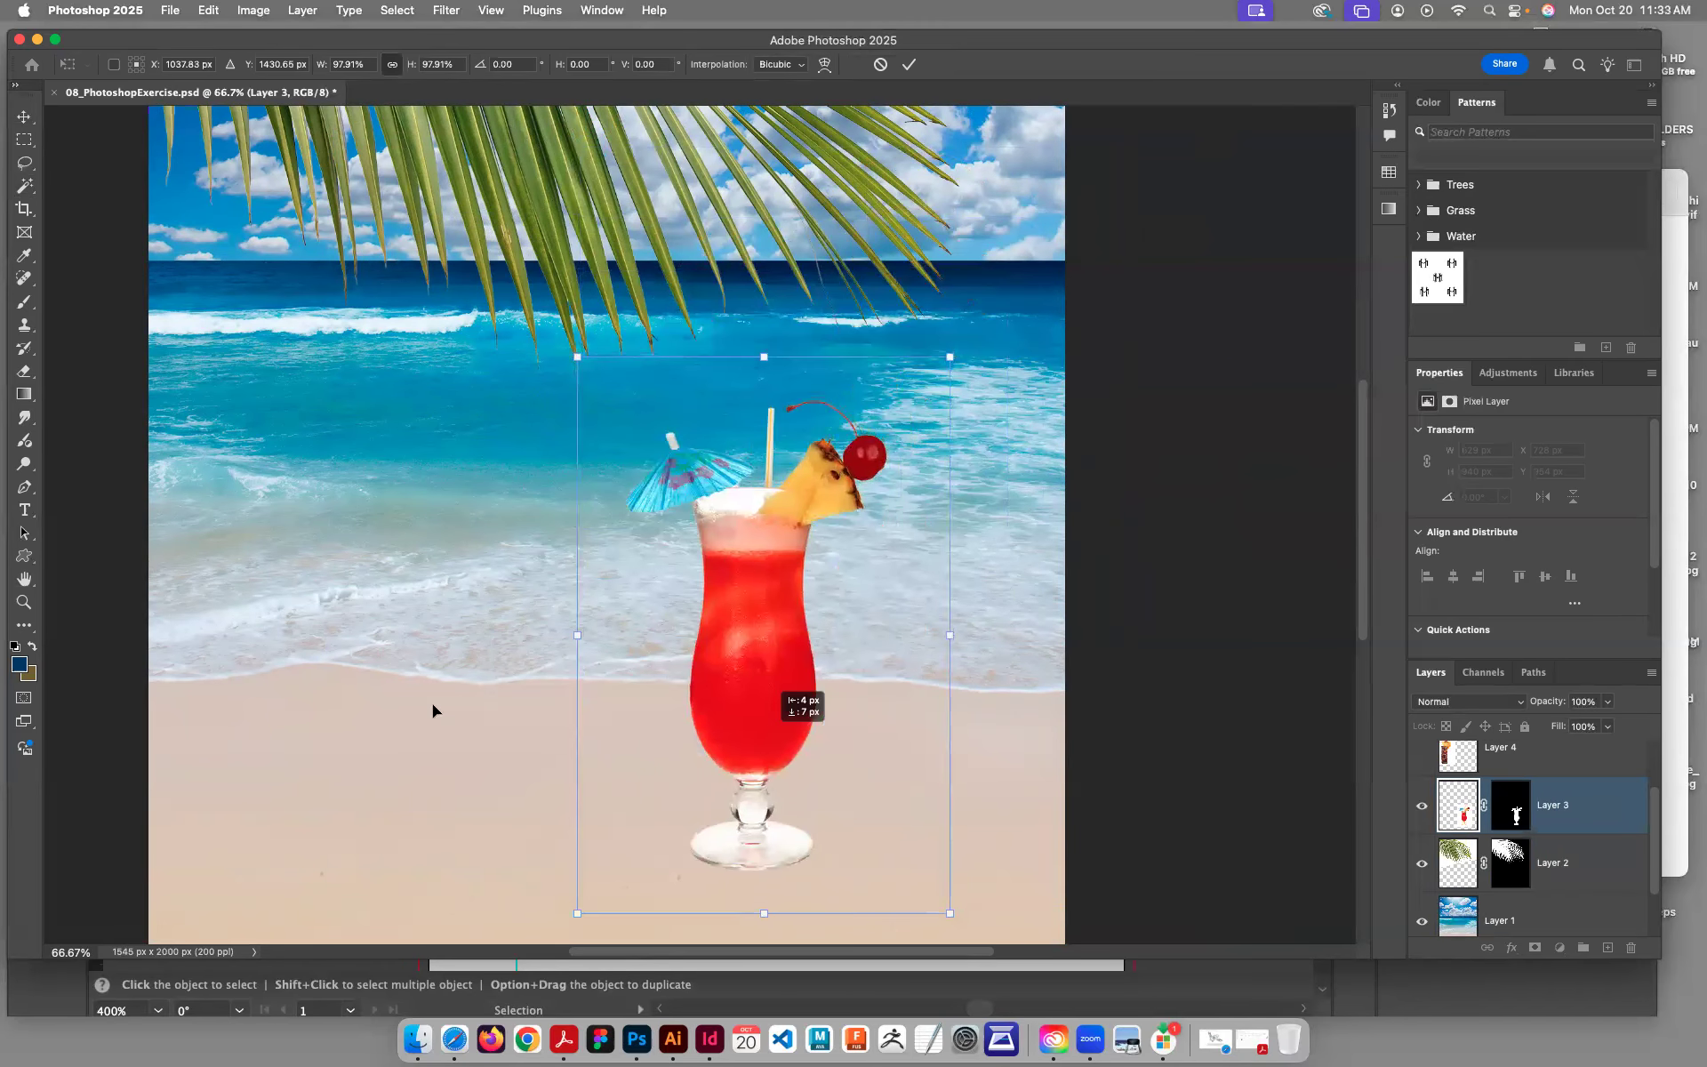
drag(345, 649, 338, 654)
key(Return)
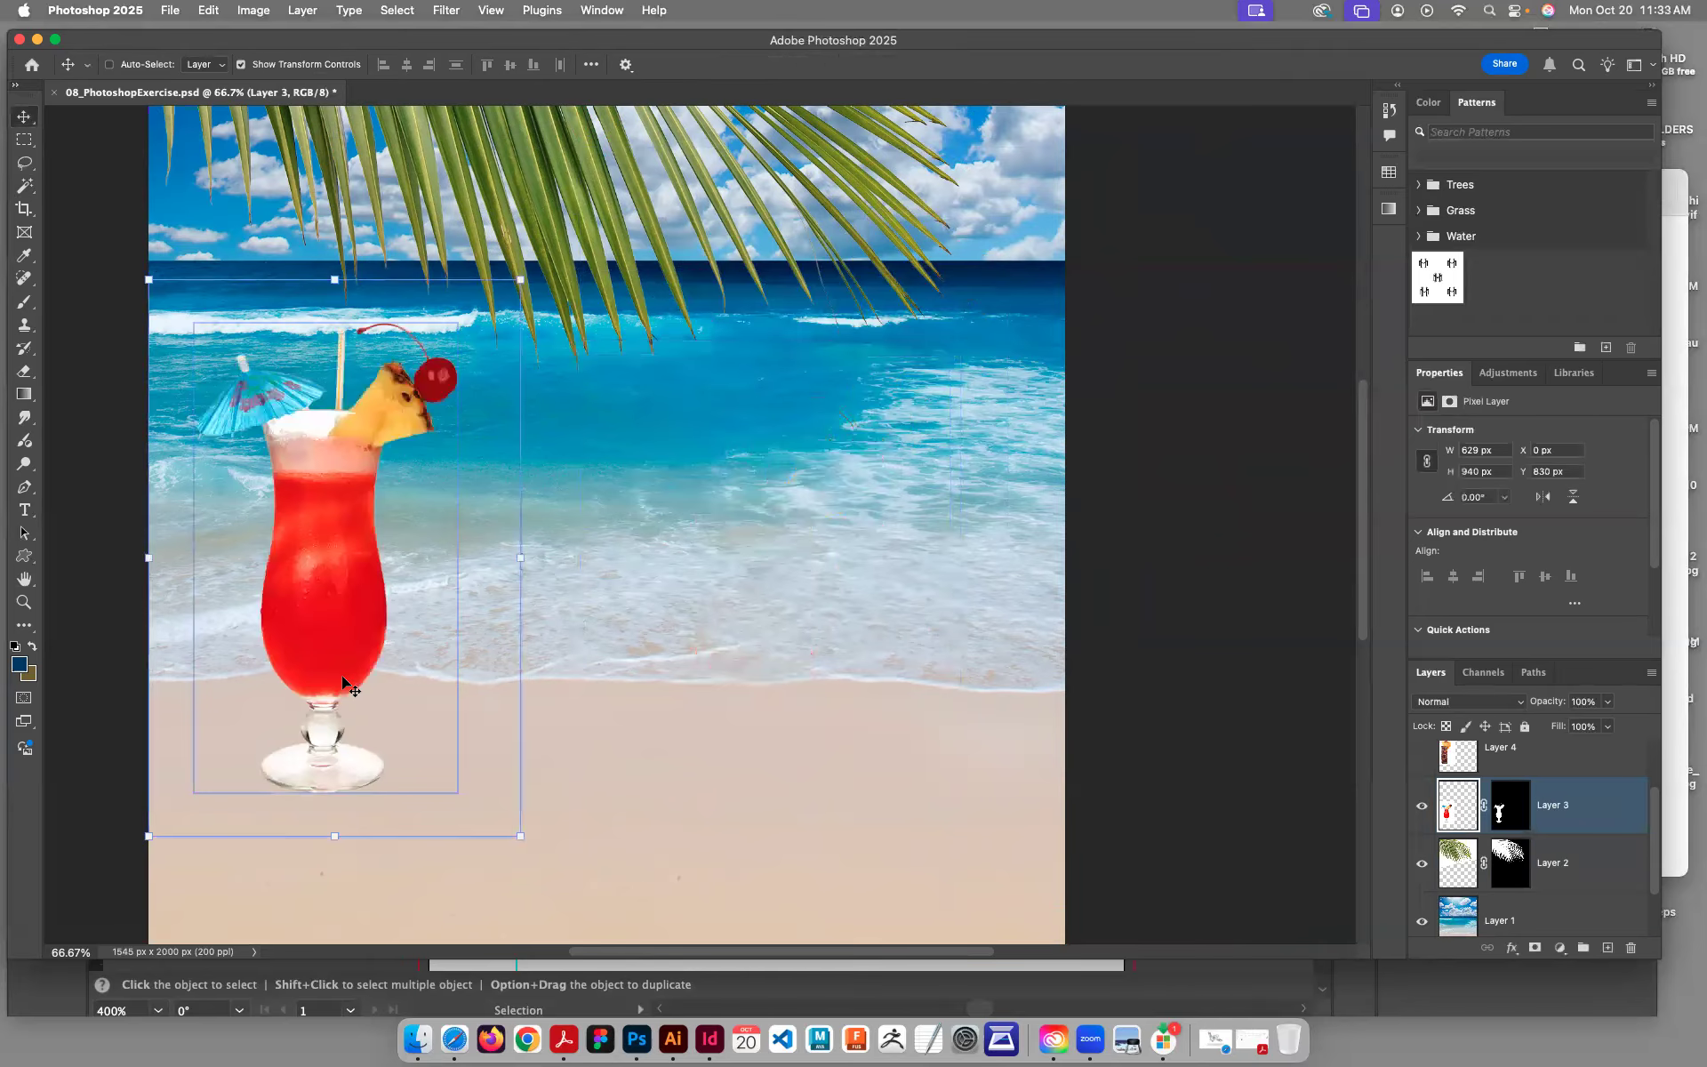
Step: Show the tiki drink layer, scale it to about 756 × 1130 px, and place it over the lower-left beach area
click(1421, 748)
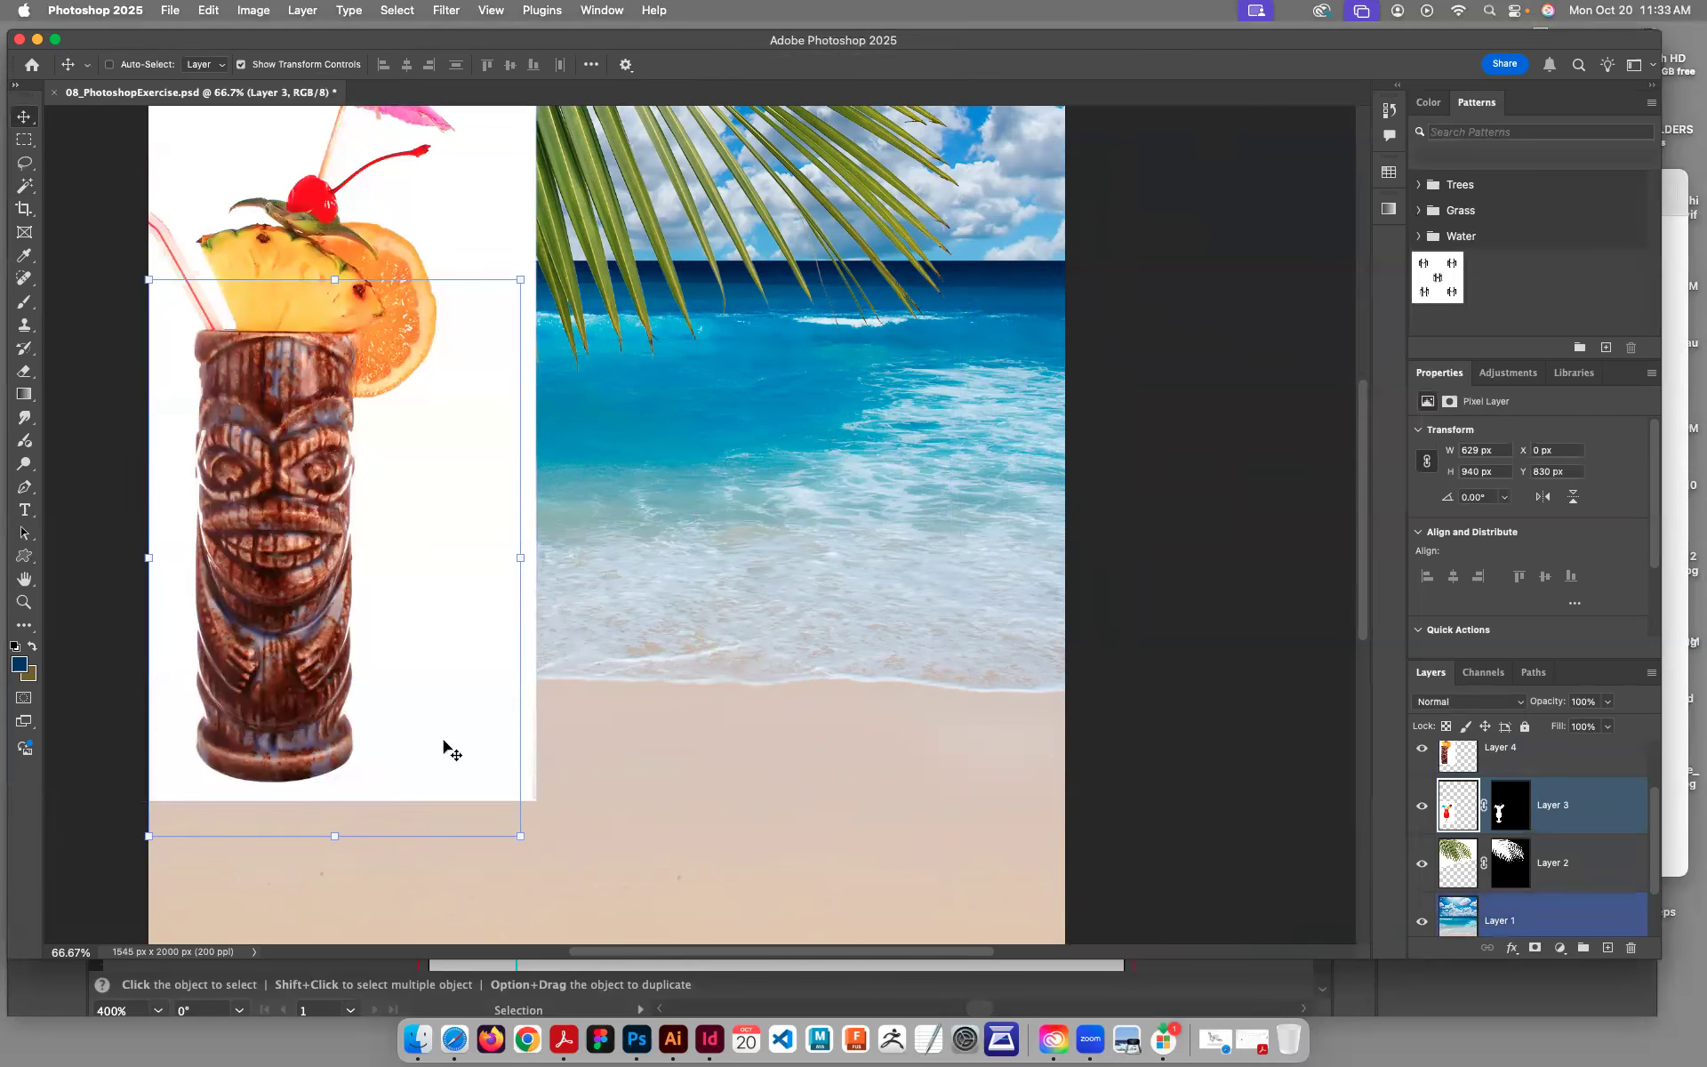
click(1458, 757)
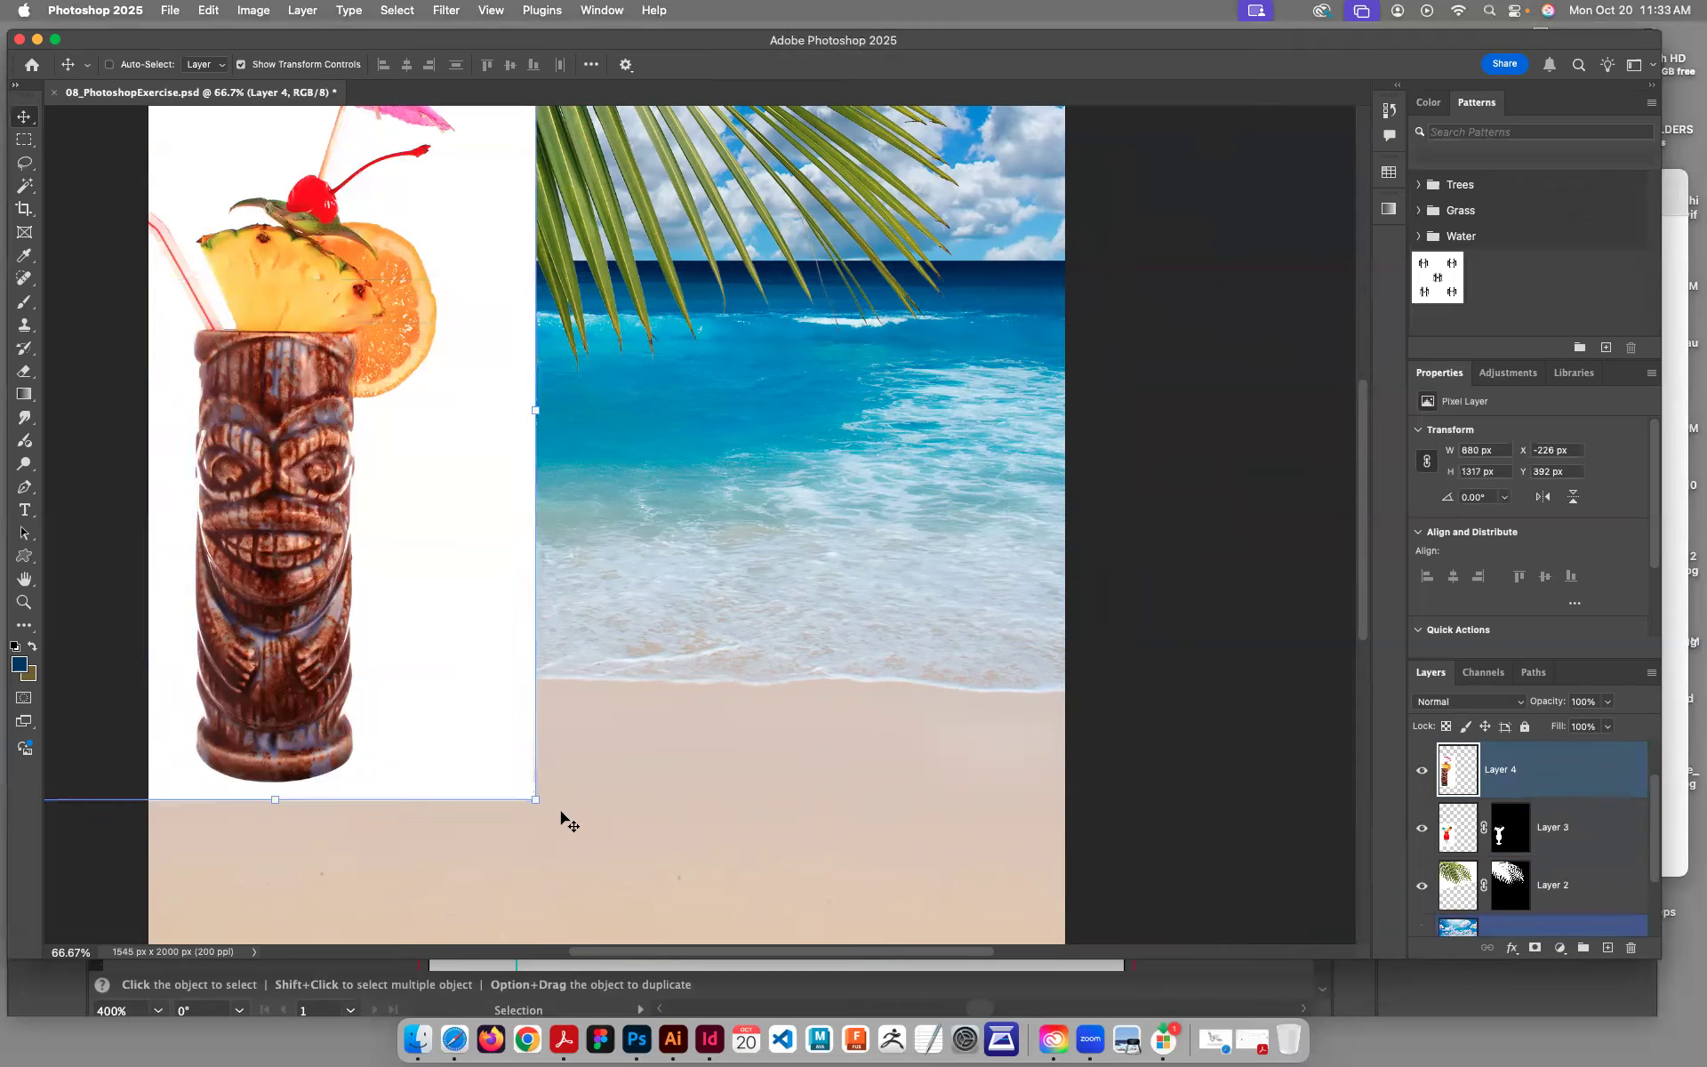
drag(536, 801, 420, 628)
drag(263, 414, 484, 672)
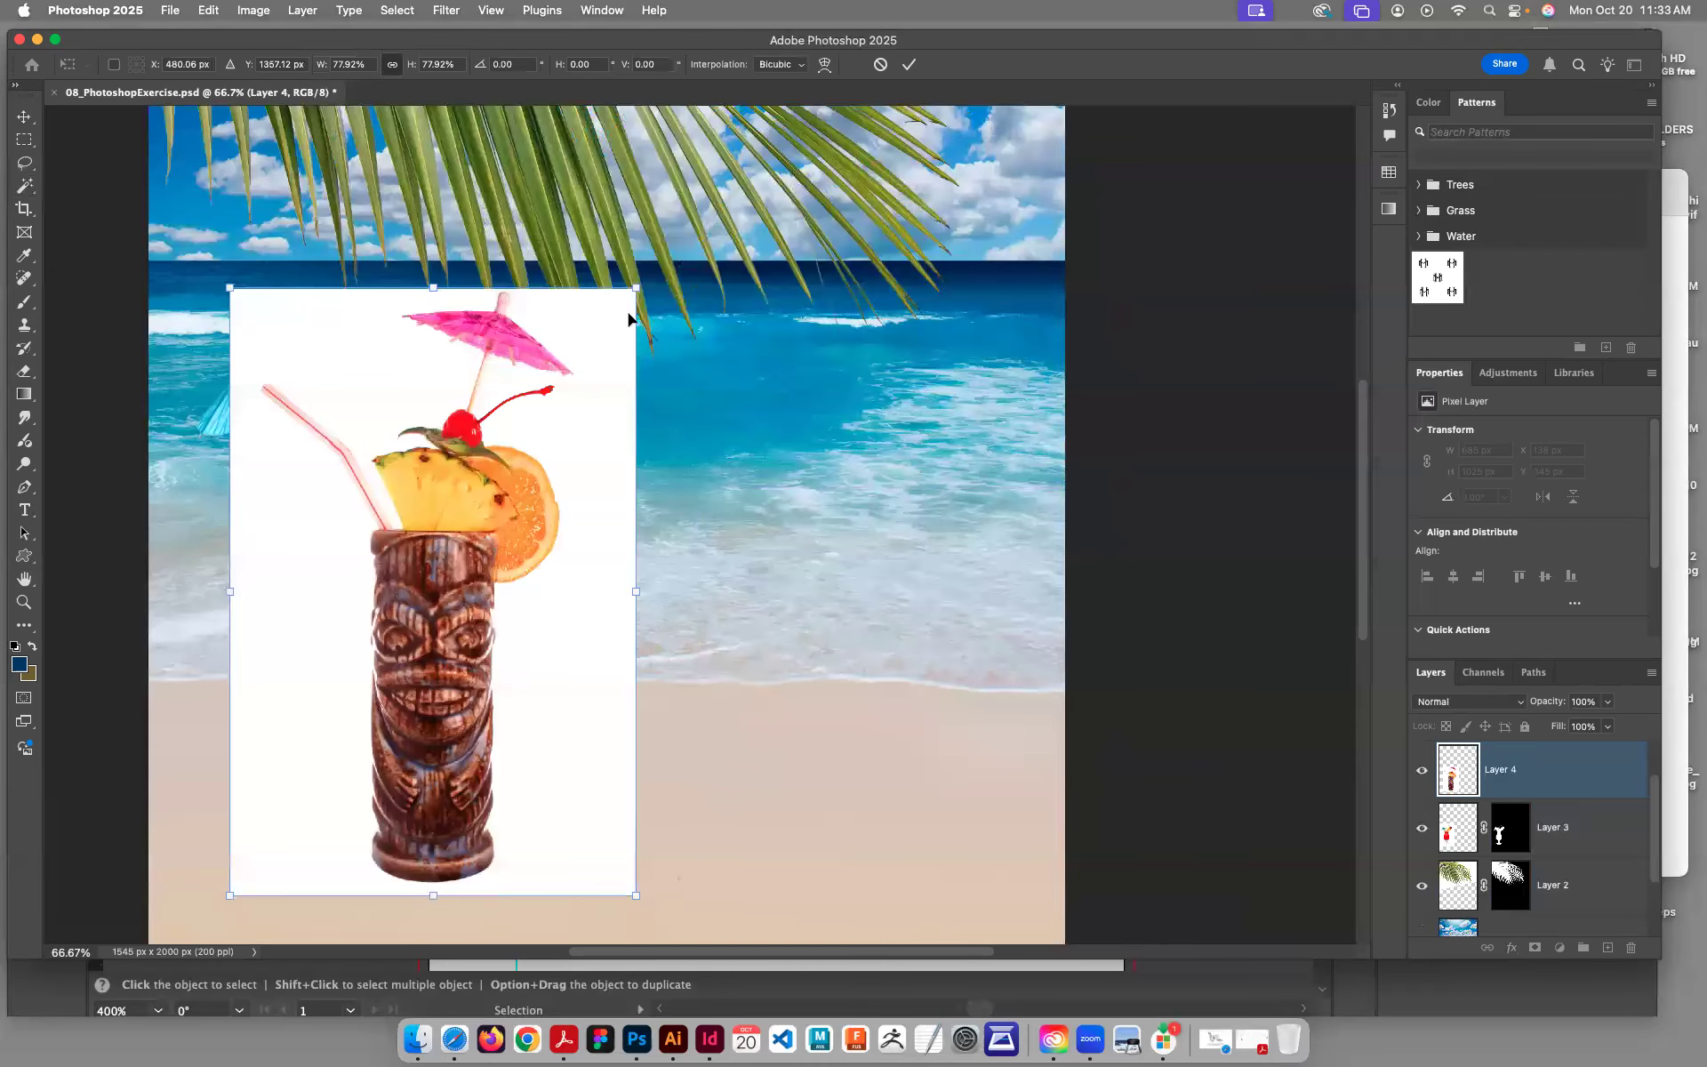
drag(638, 286, 664, 225)
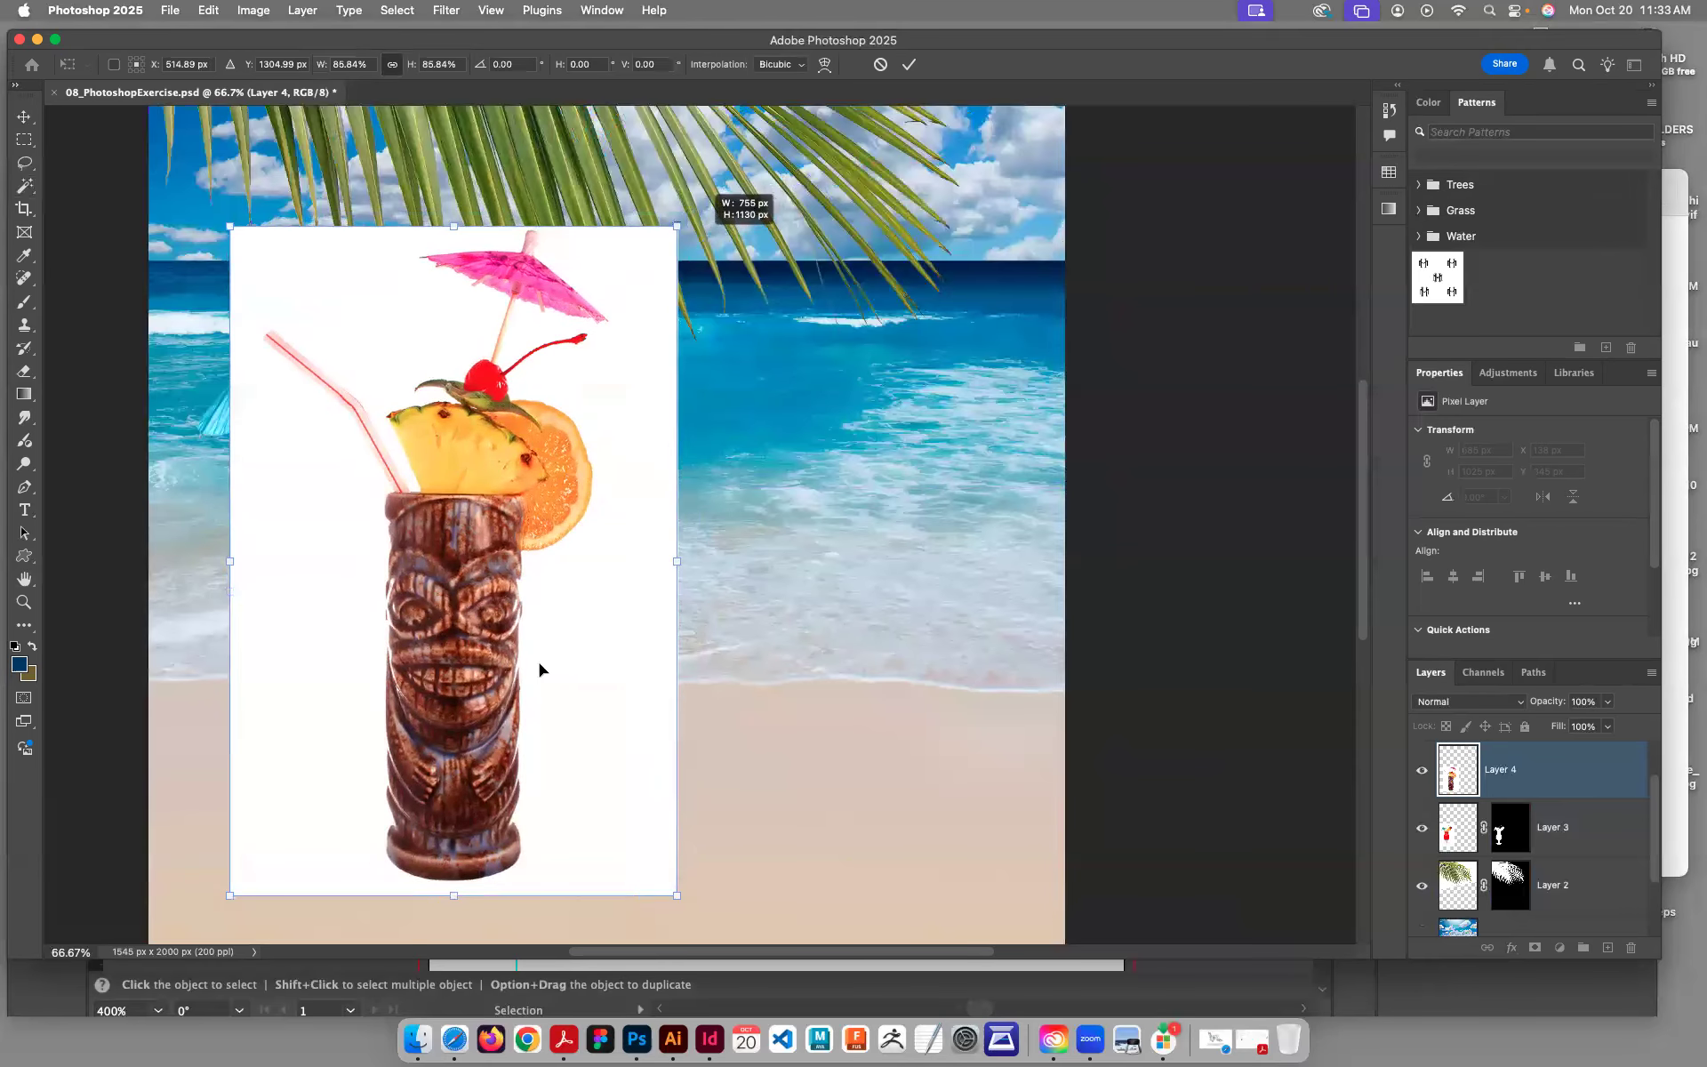
drag(533, 665, 532, 681)
key(Return)
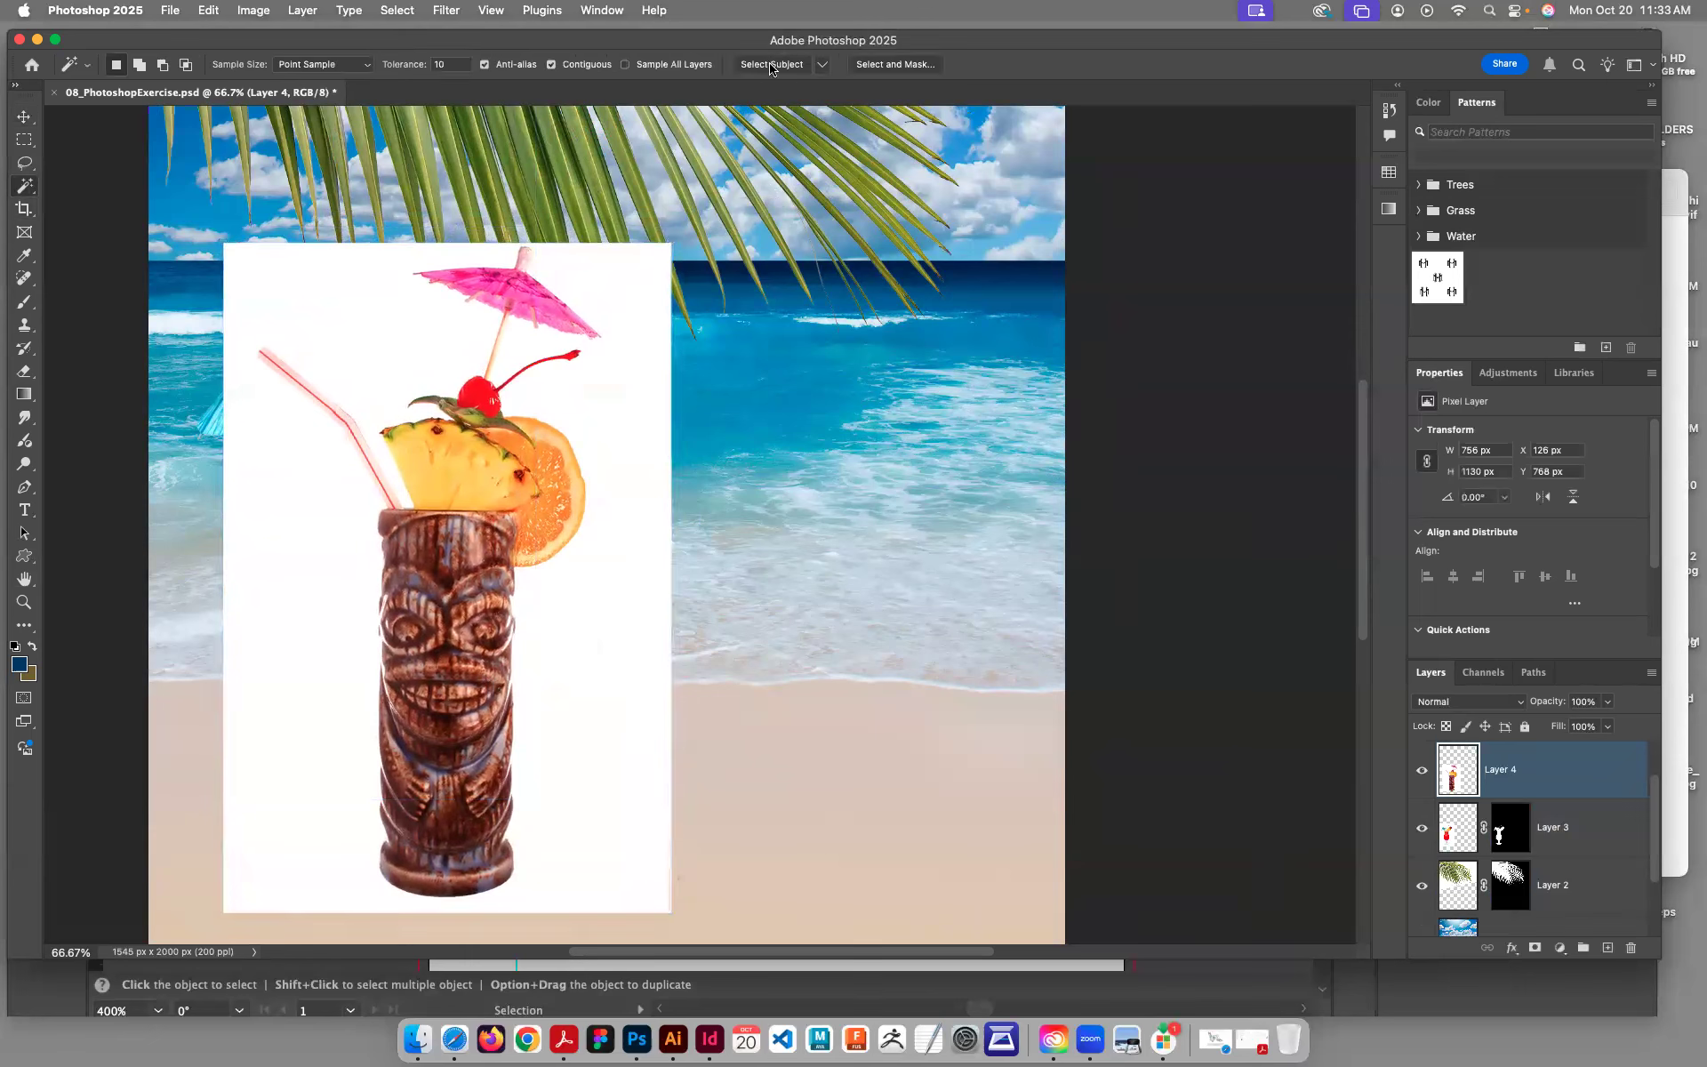
Step: Mask out the tiki drink's white background using Select Subject and move the drink to about X 169 px, Y 689 px beside the red cocktail
click(1534, 949)
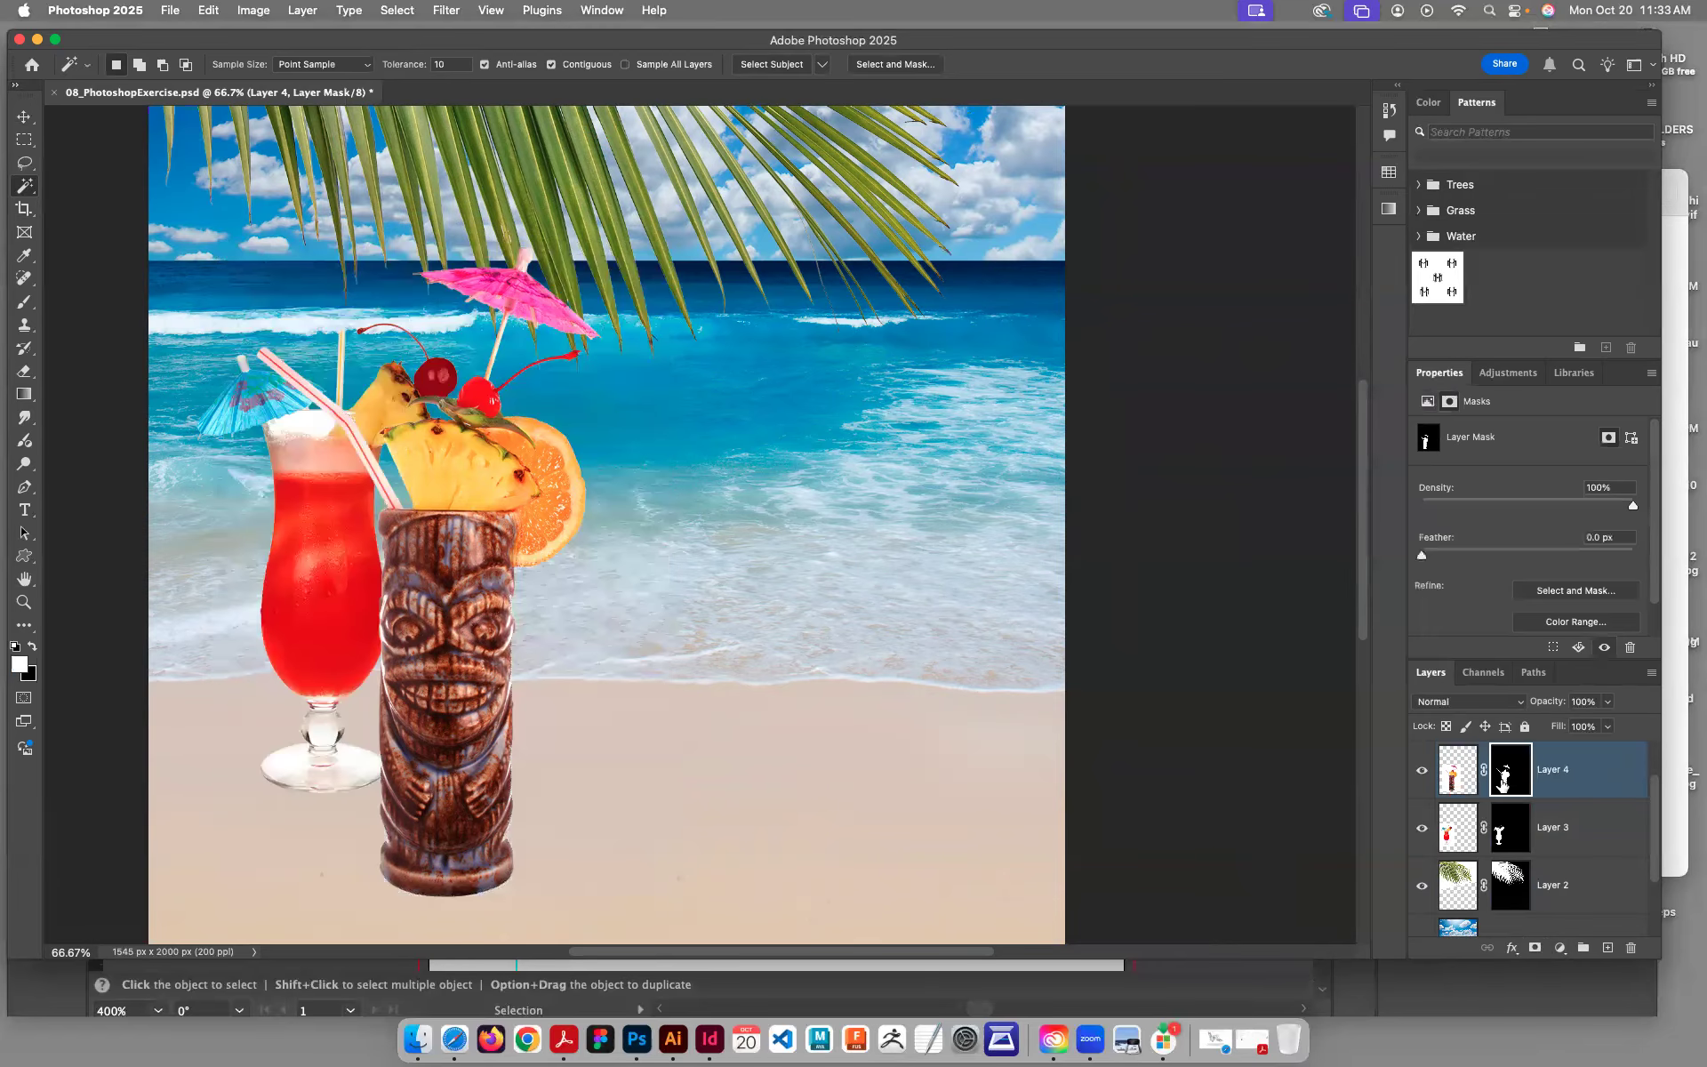
click(1458, 770)
key(v)
mouse_move(398, 742)
mouse_down()
mouse_move(411, 722)
mouse_move(400, 732)
mouse_up()
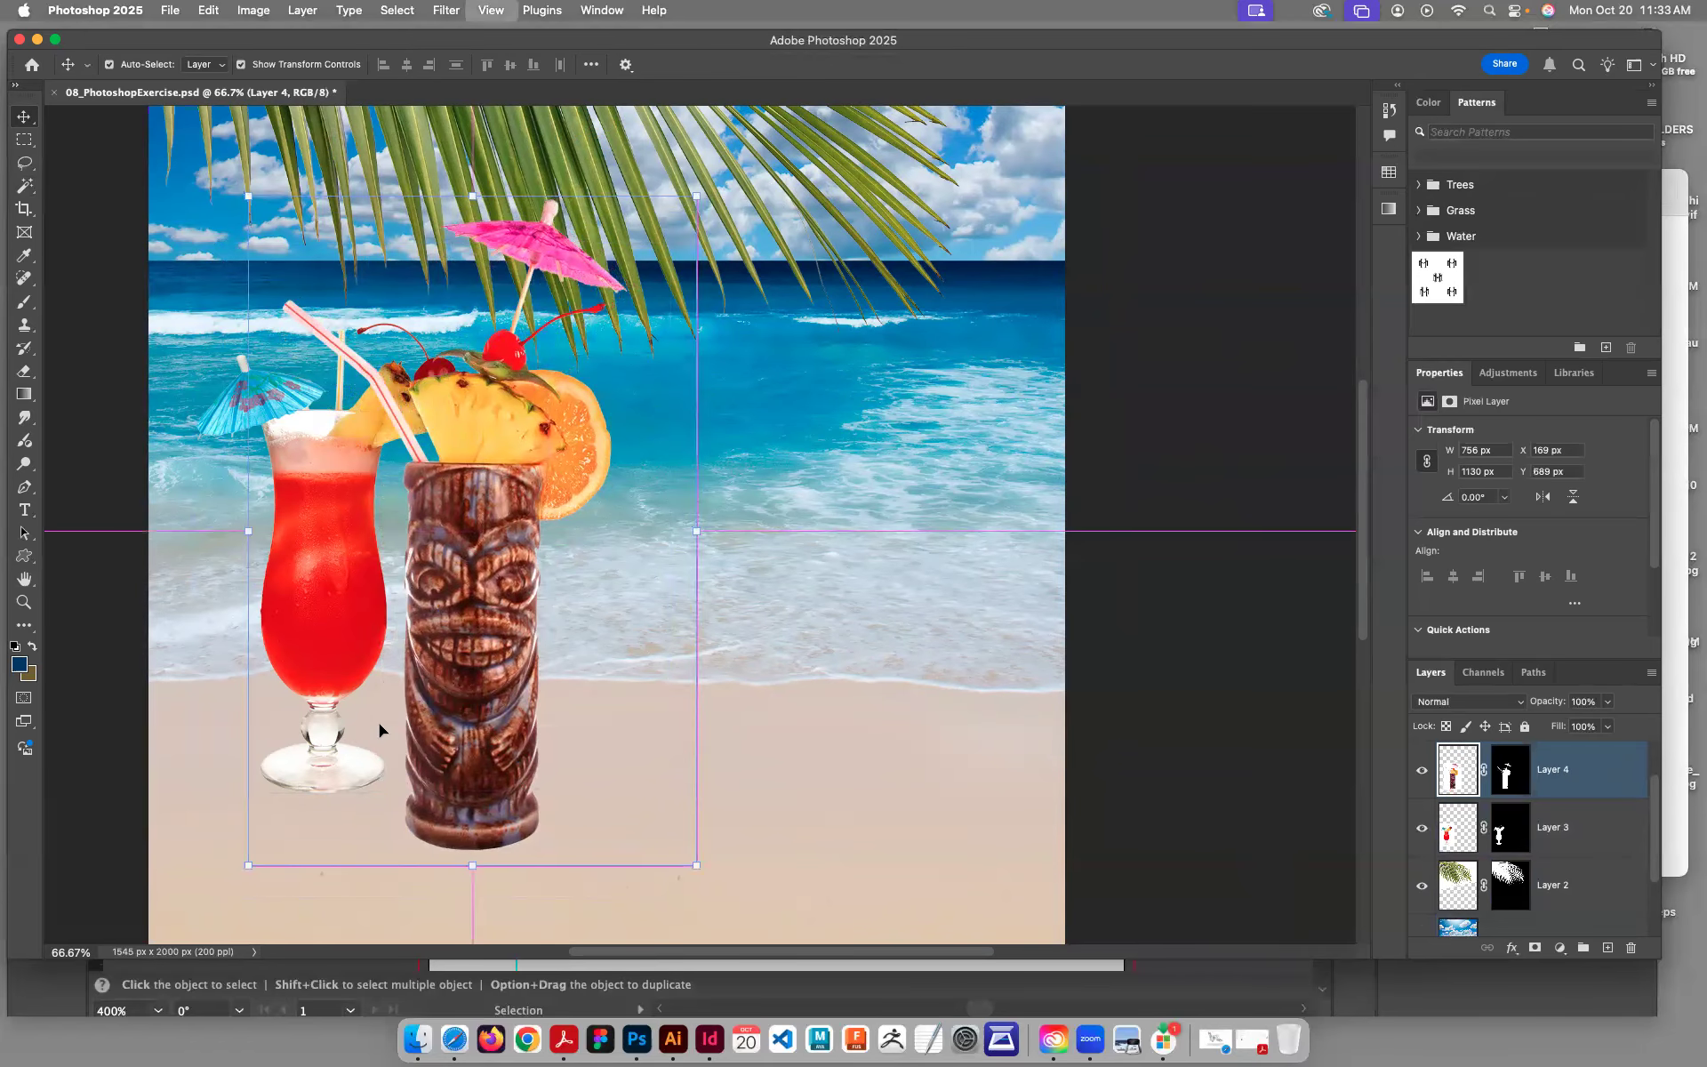
Step: Examine the masked edges of both drinks at 300%, including the orange slice, cherries, pineapple, straws, umbrella and glass rim
key(super+plus)
key(super+plus)
drag(498, 624, 875, 973)
key(super+plus)
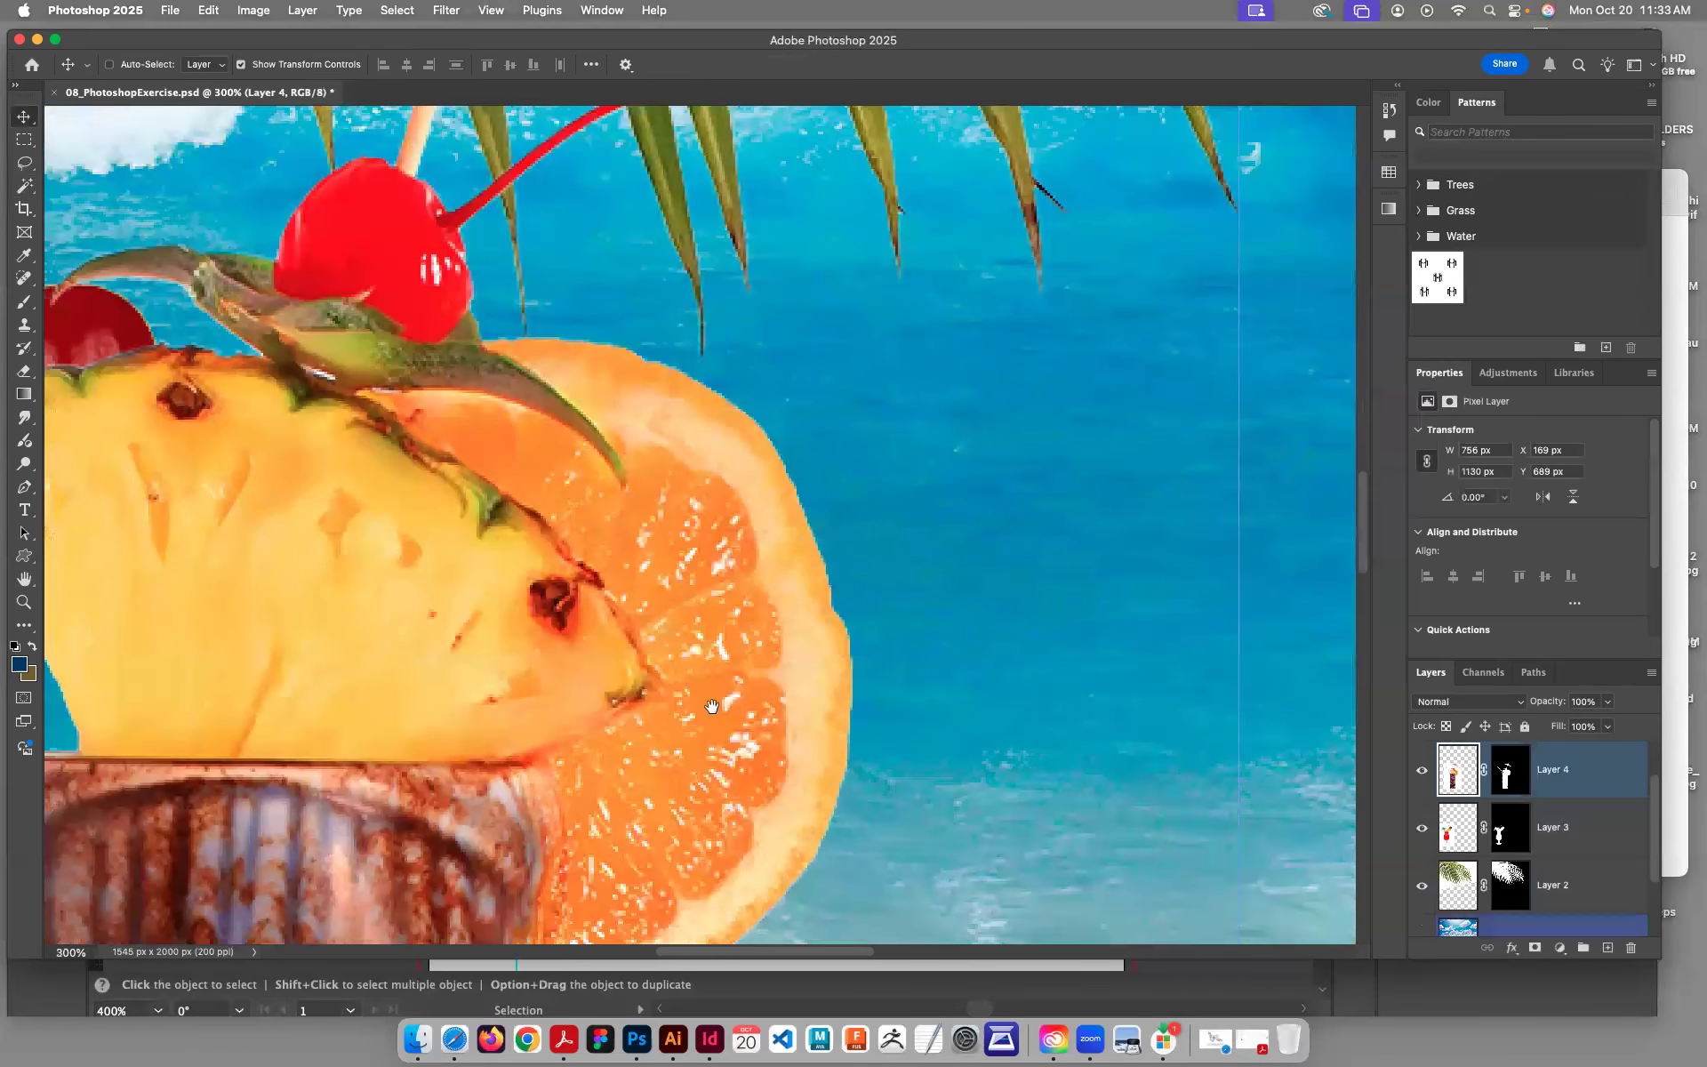
drag(856, 502, 930, 564)
drag(745, 509, 903, 444)
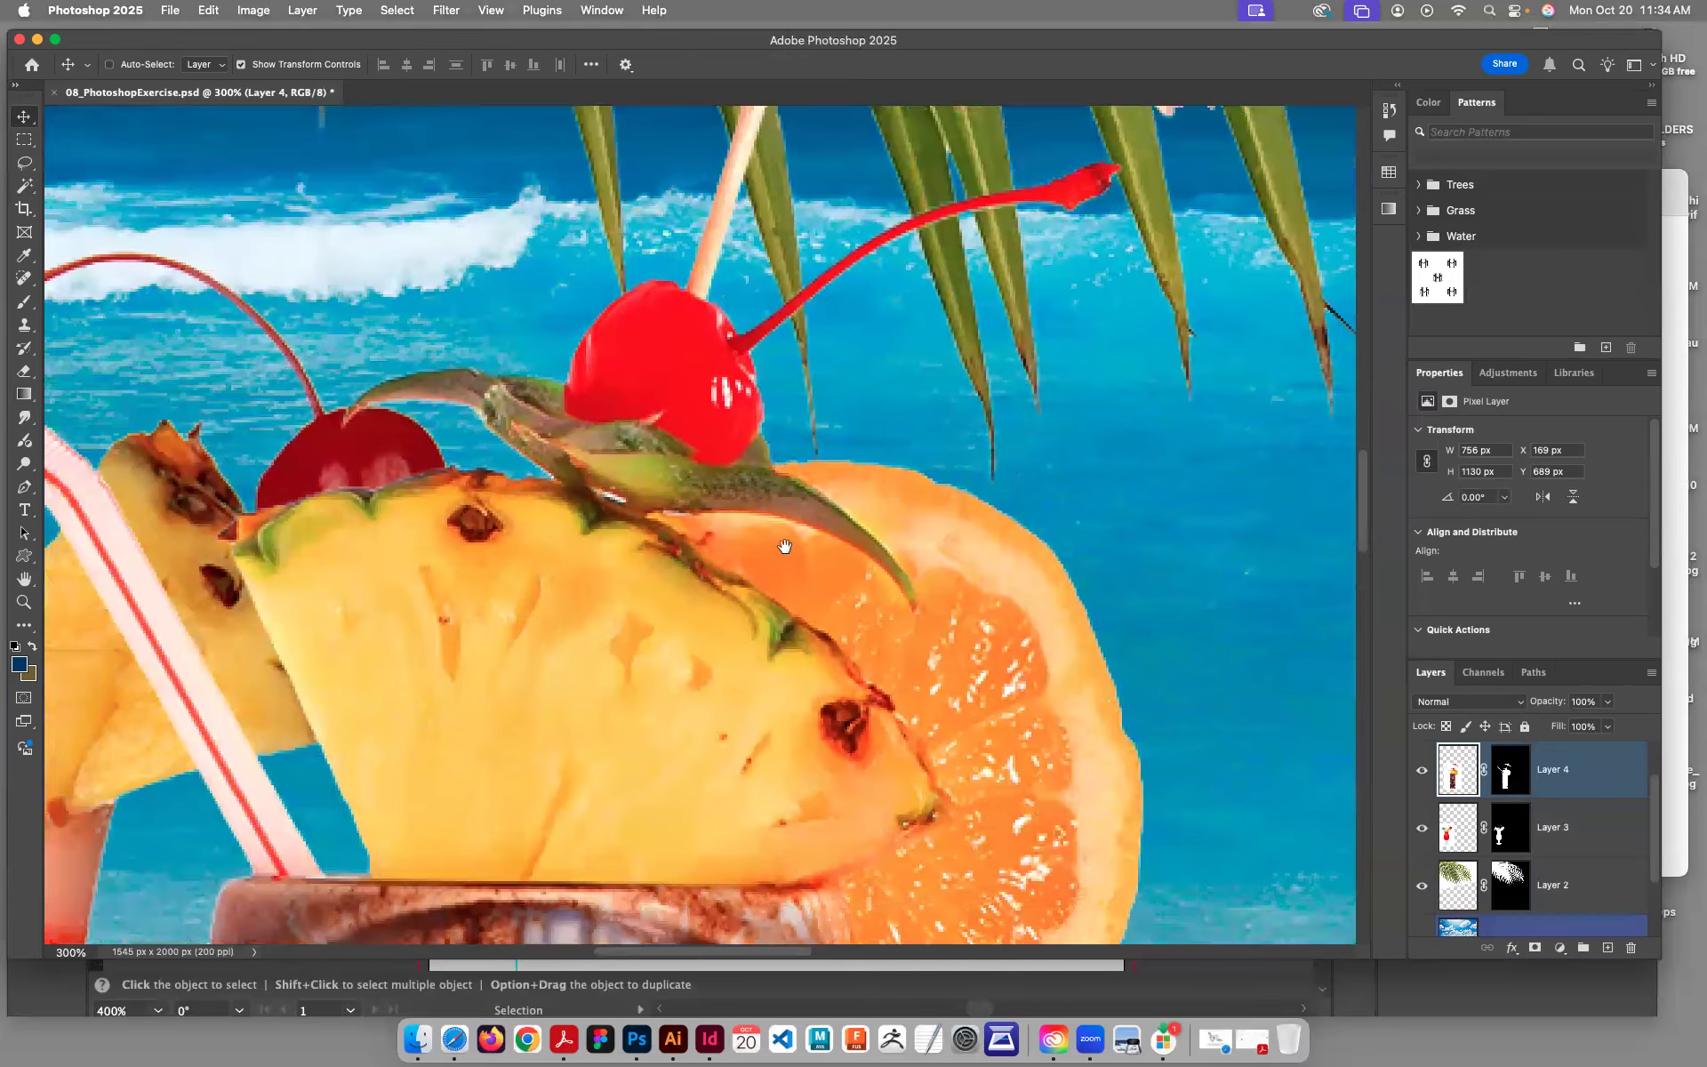
drag(784, 546, 1051, 475)
drag(778, 582, 1112, 720)
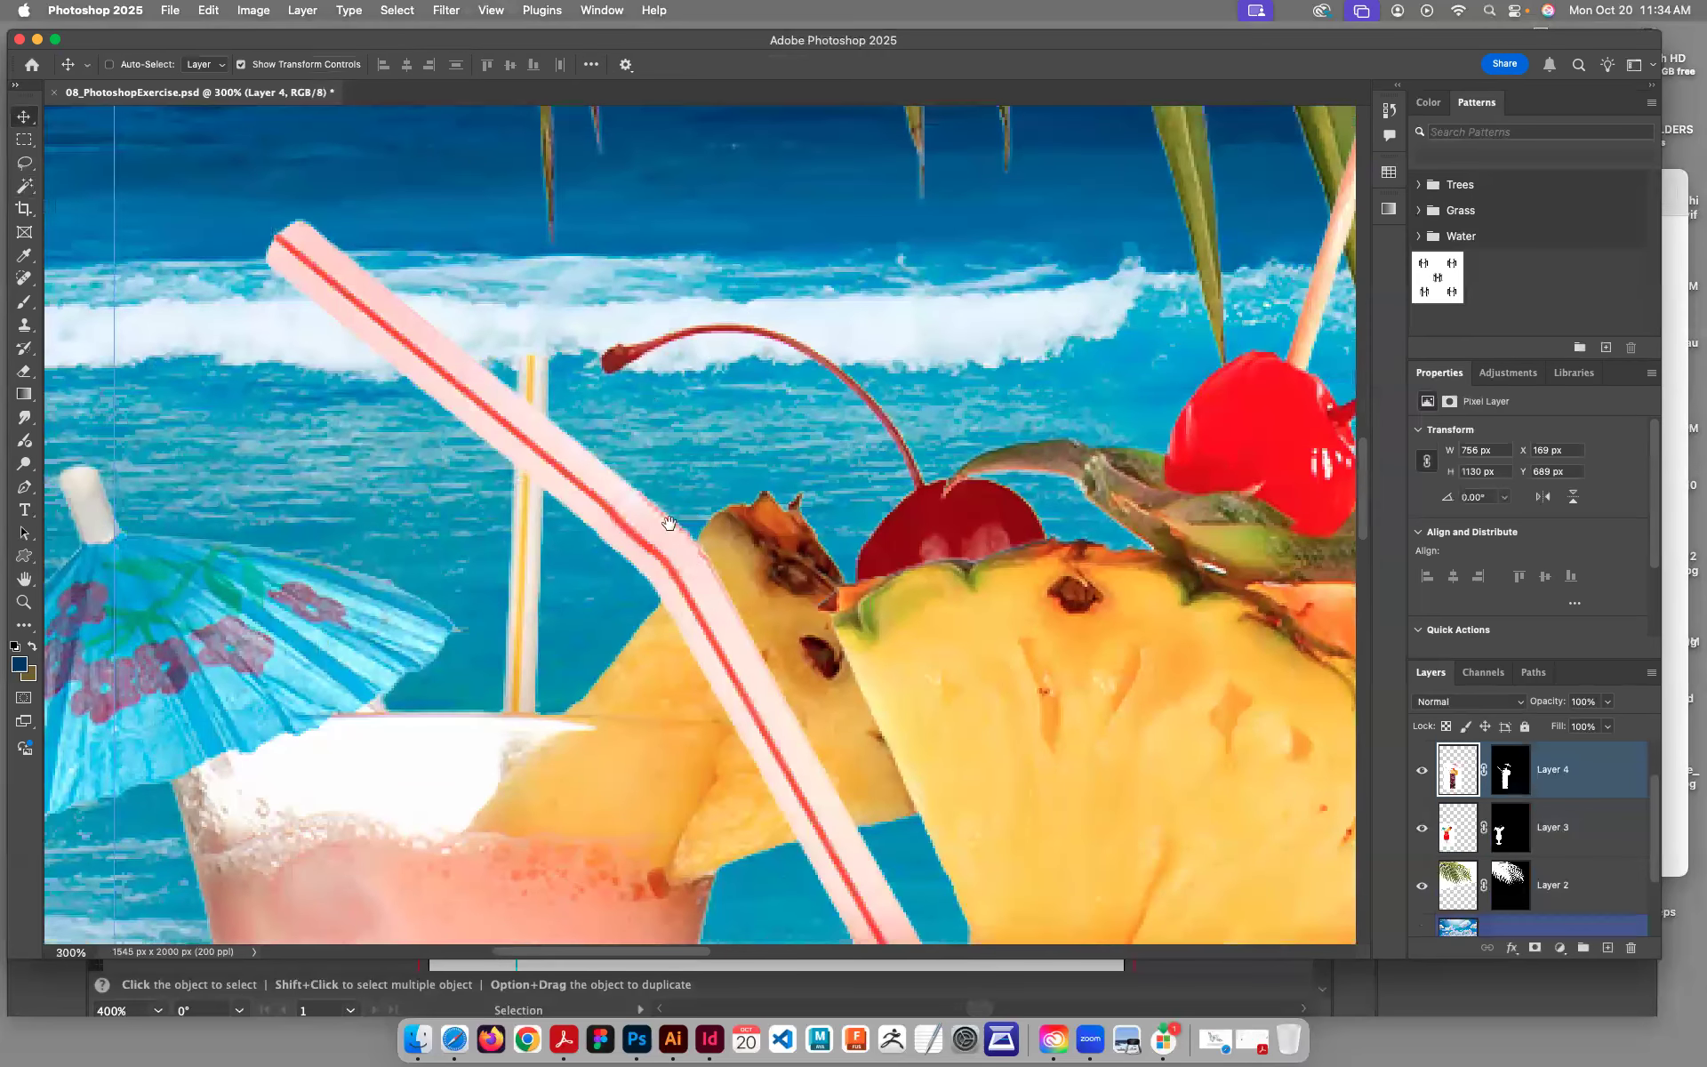
scroll(579, 469, down, 5)
scroll(579, 469, left, 4)
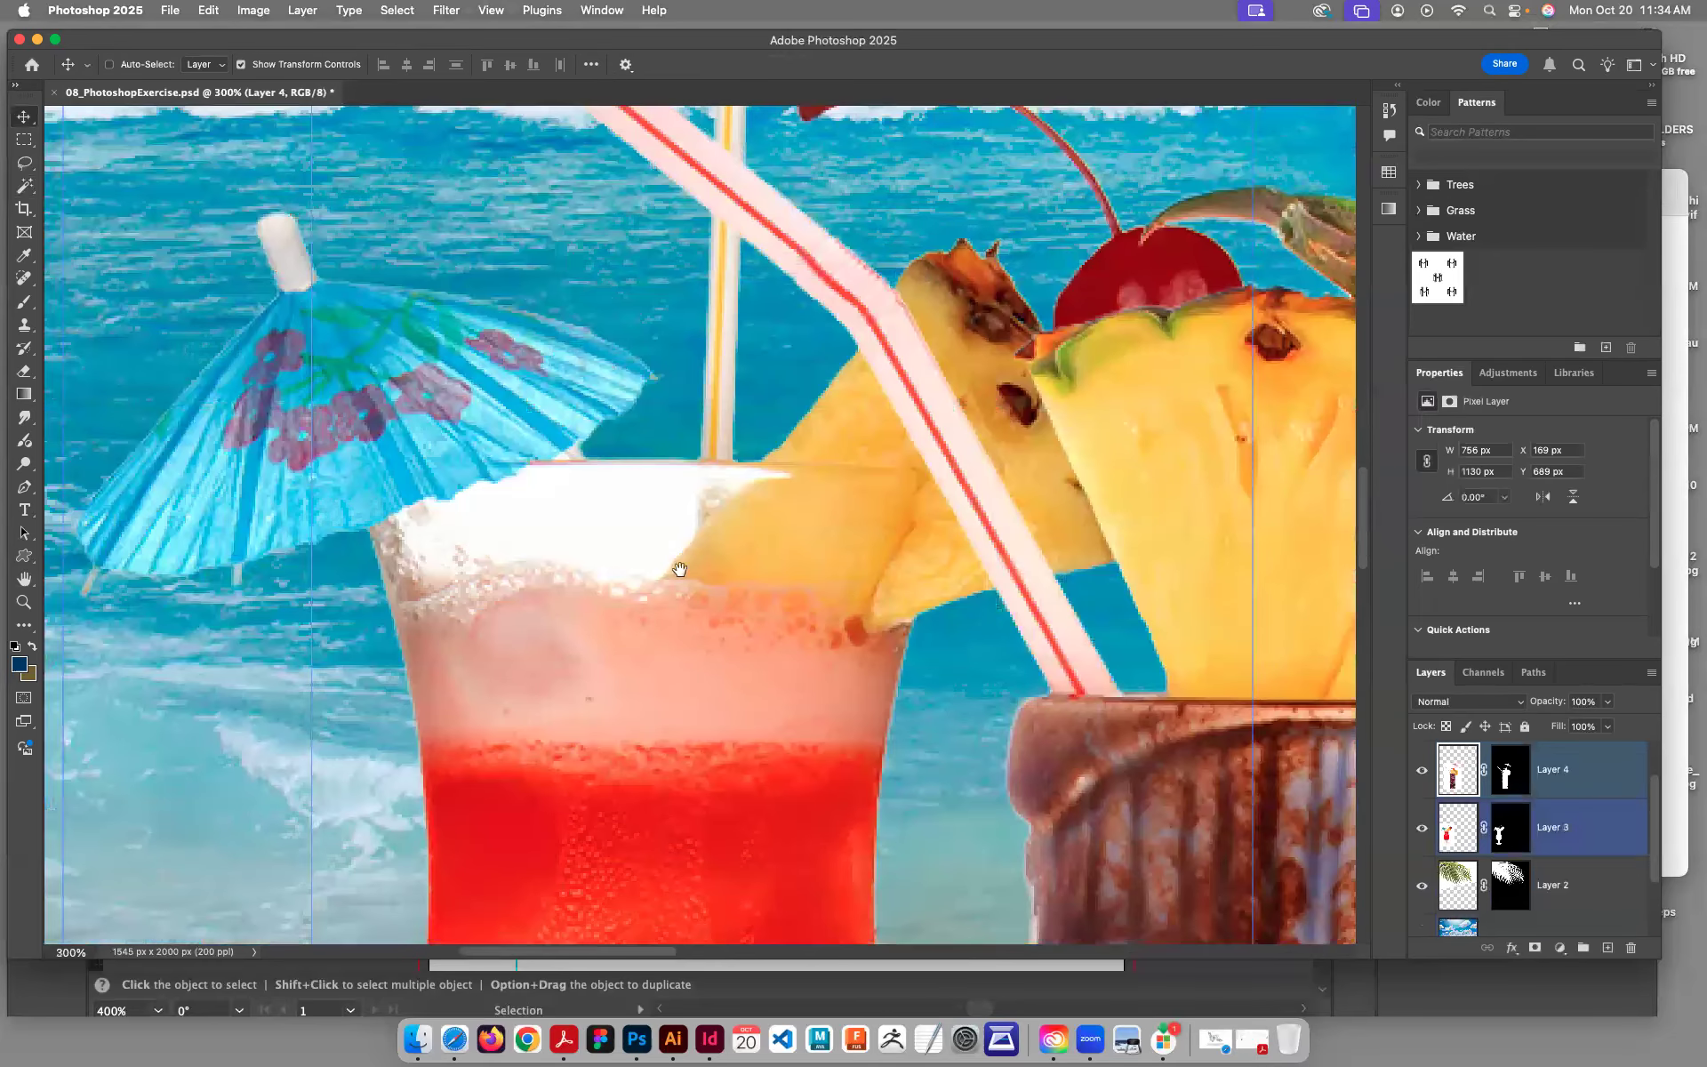
Step: Examine the masked edges along the red cocktail's glass and the tiki mug's rim and carved sides
scroll(679, 569, down, 3)
scroll(679, 569, right, 2)
scroll(630, 496, right, 4)
scroll(629, 496, down, 2)
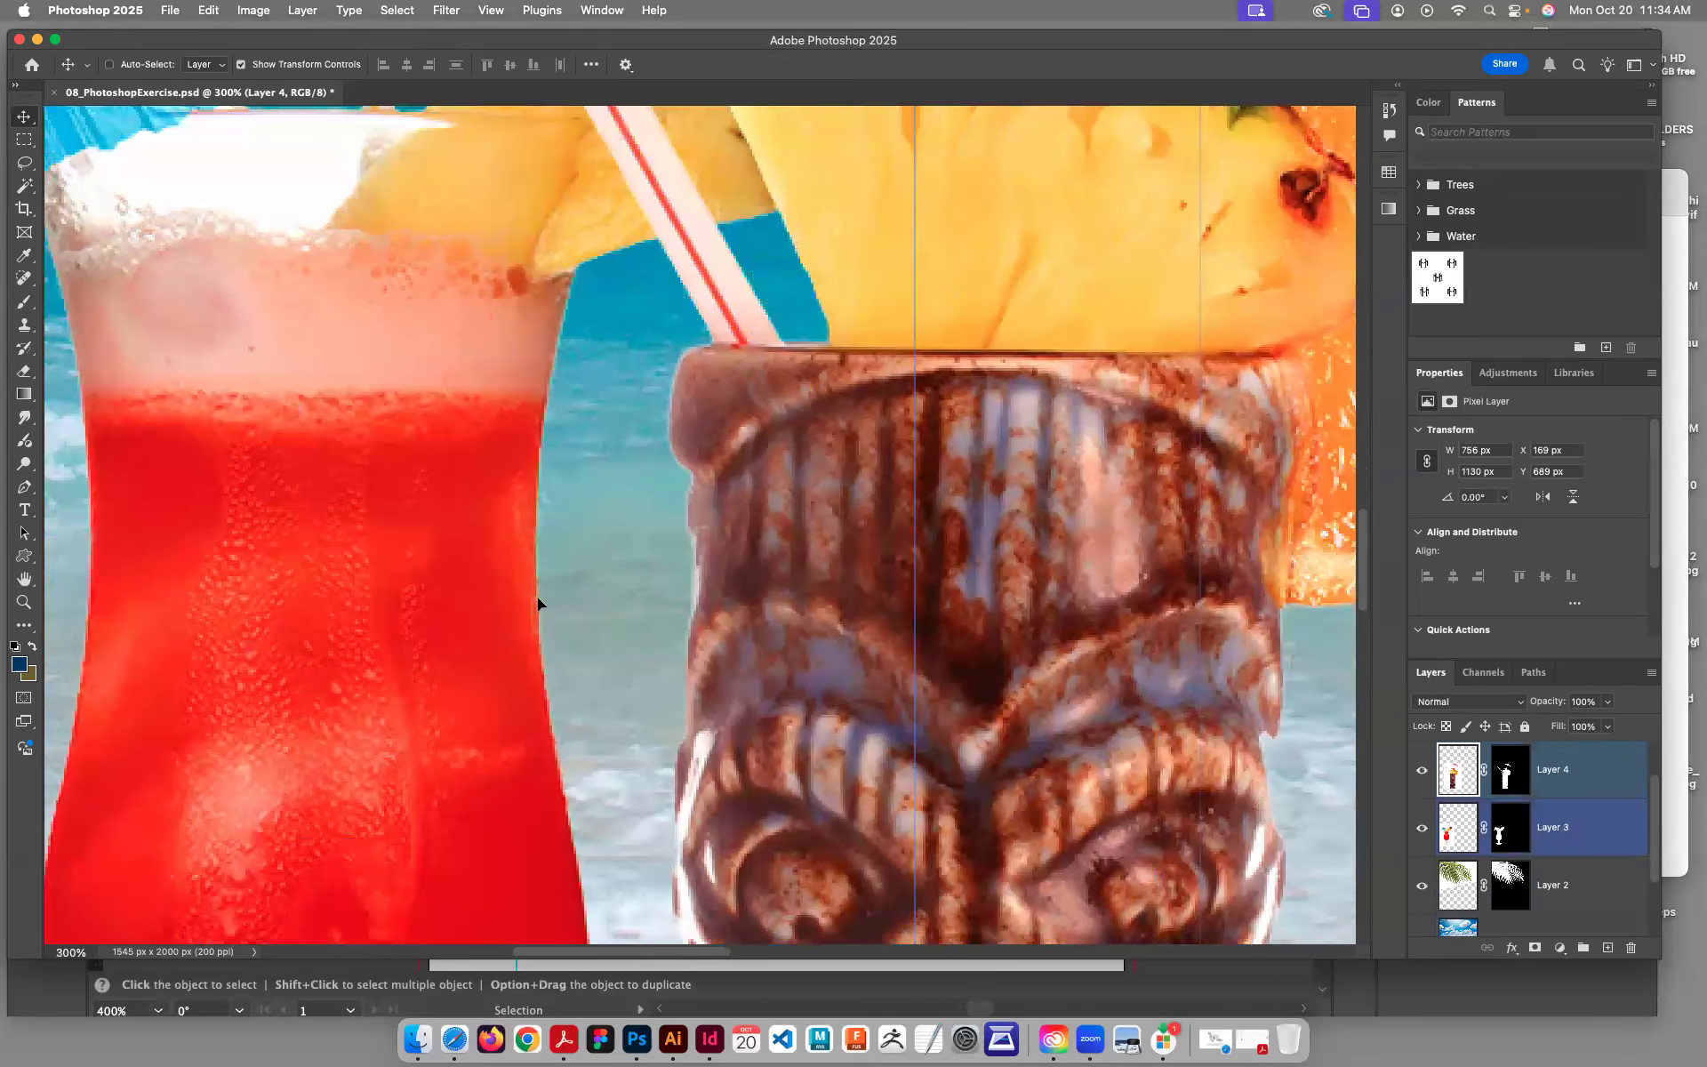
key(super+0)
key(super+minus)
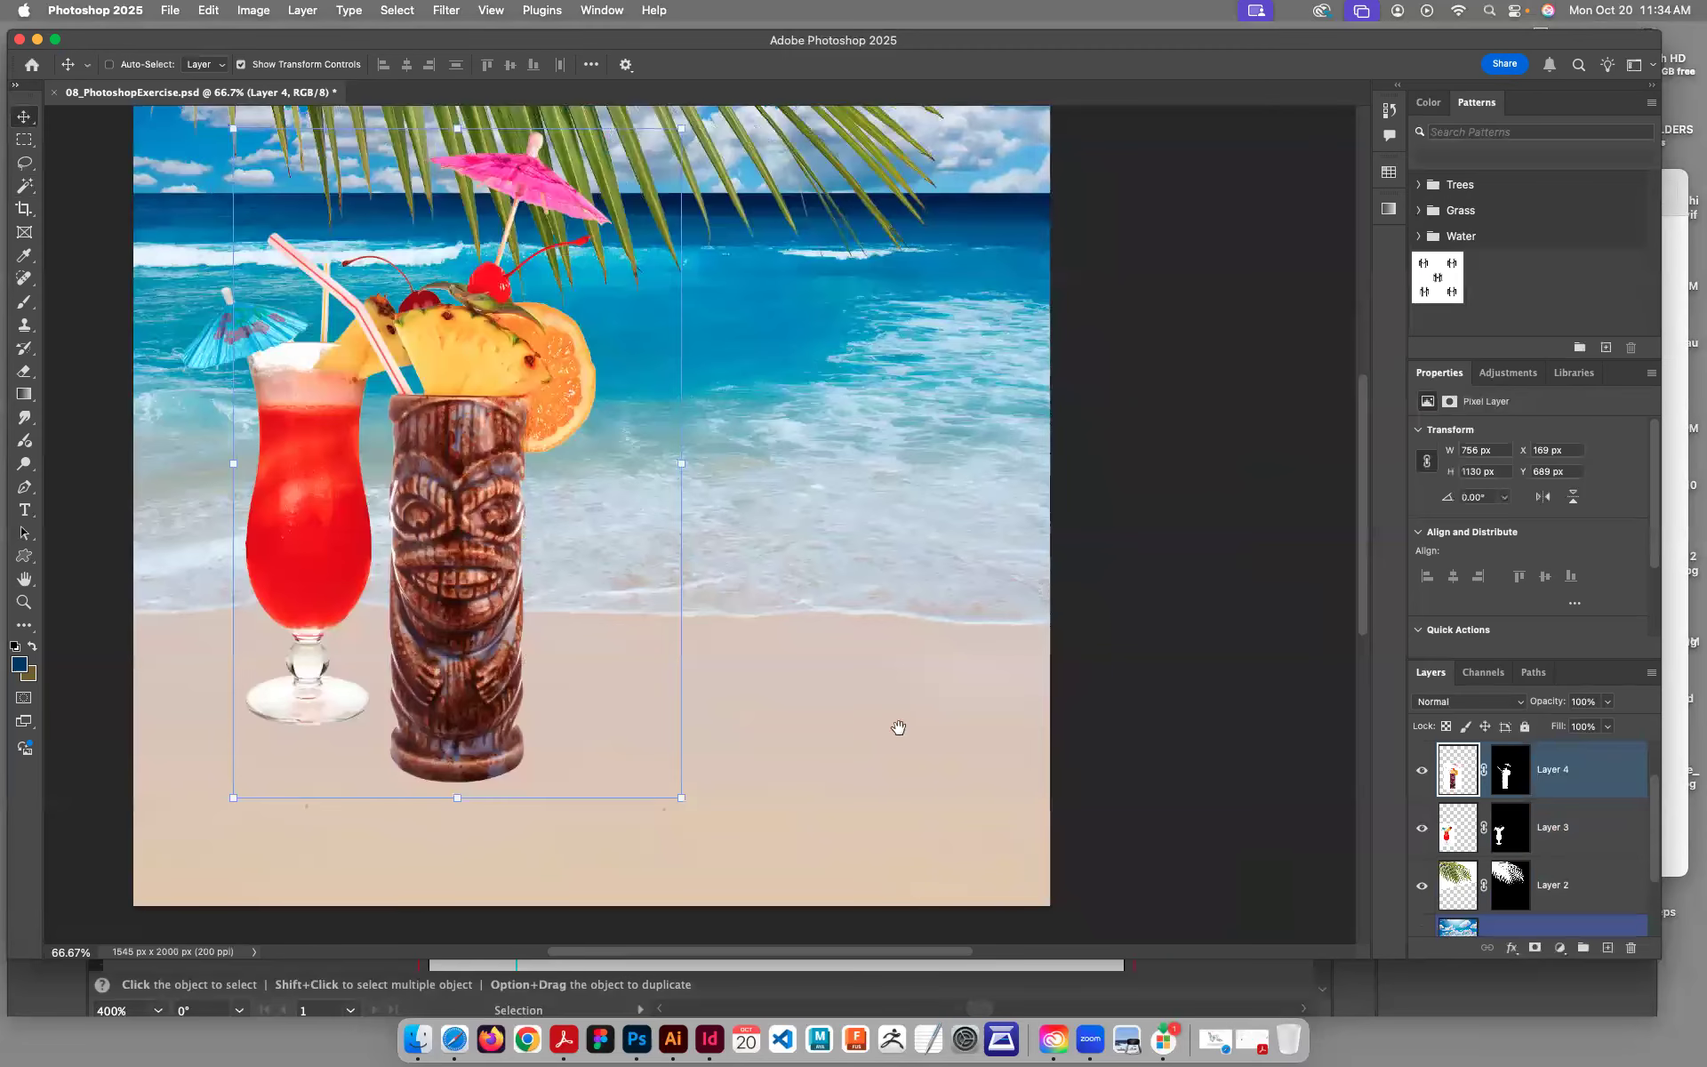
Step: Show Layer 5 with the pineapple and orchid lei over the beach composition
scroll(1516, 782, up, 2)
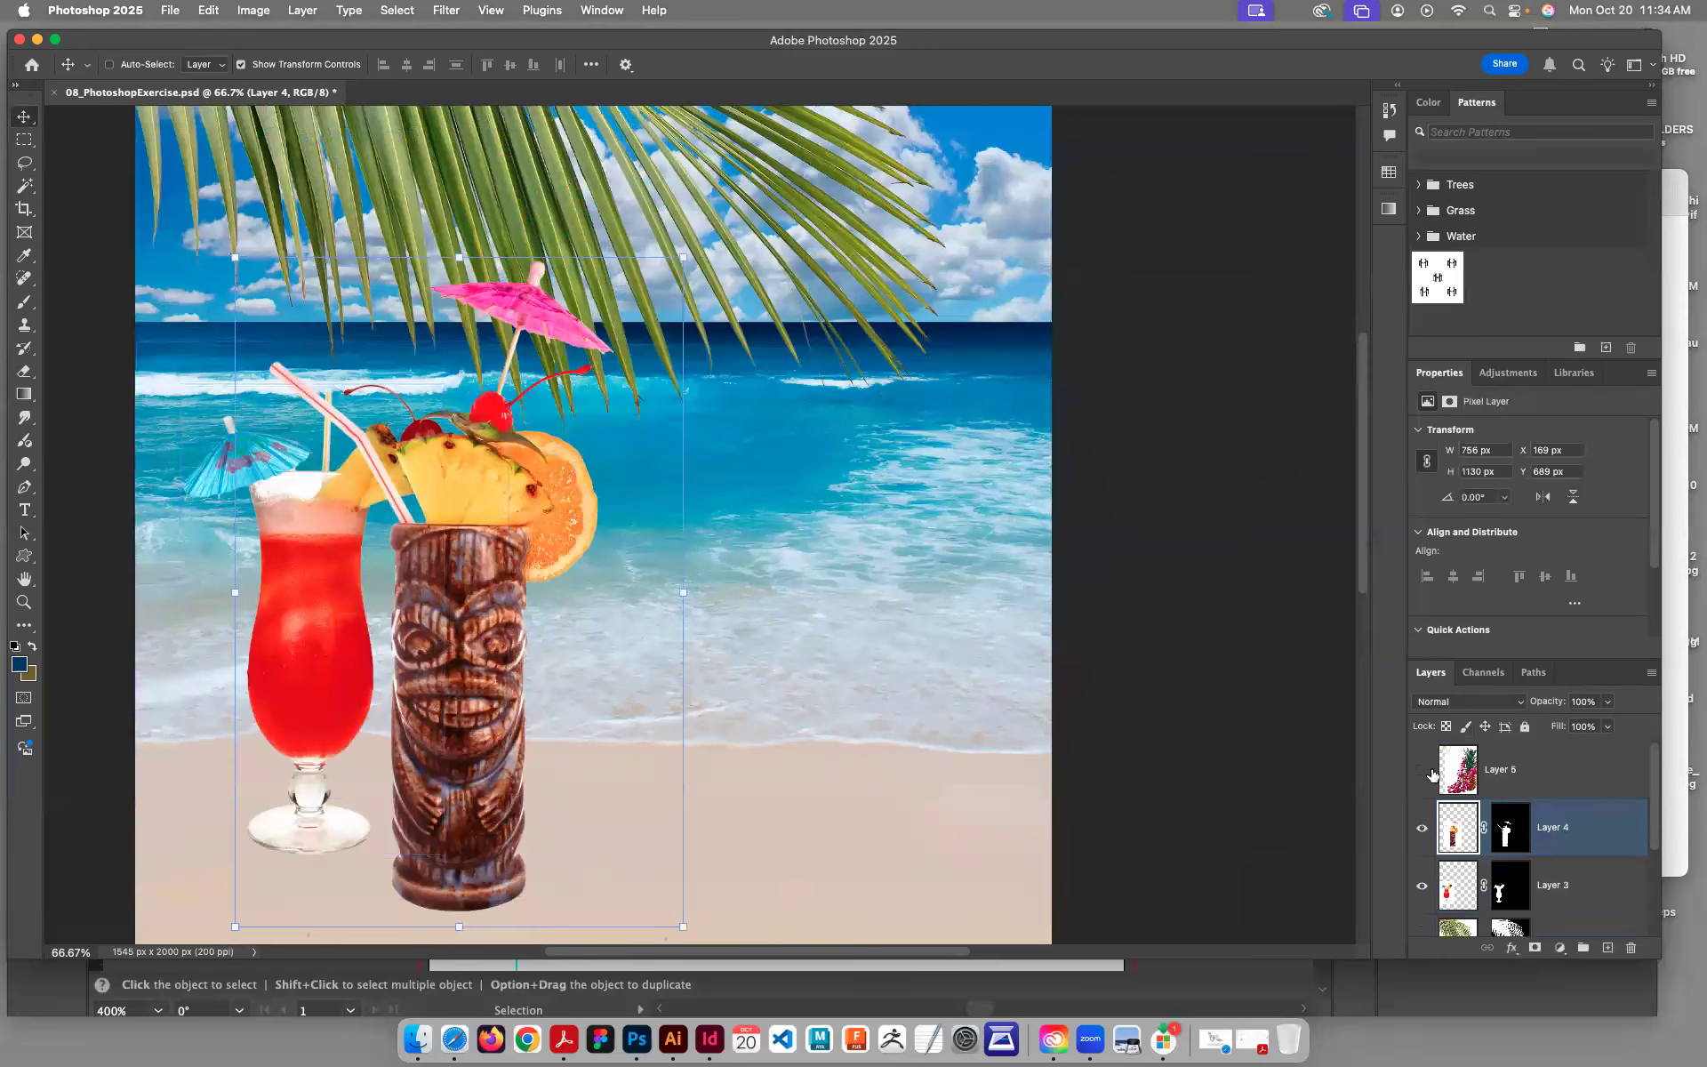
click(1422, 769)
key(super+minus)
key(super+minus)
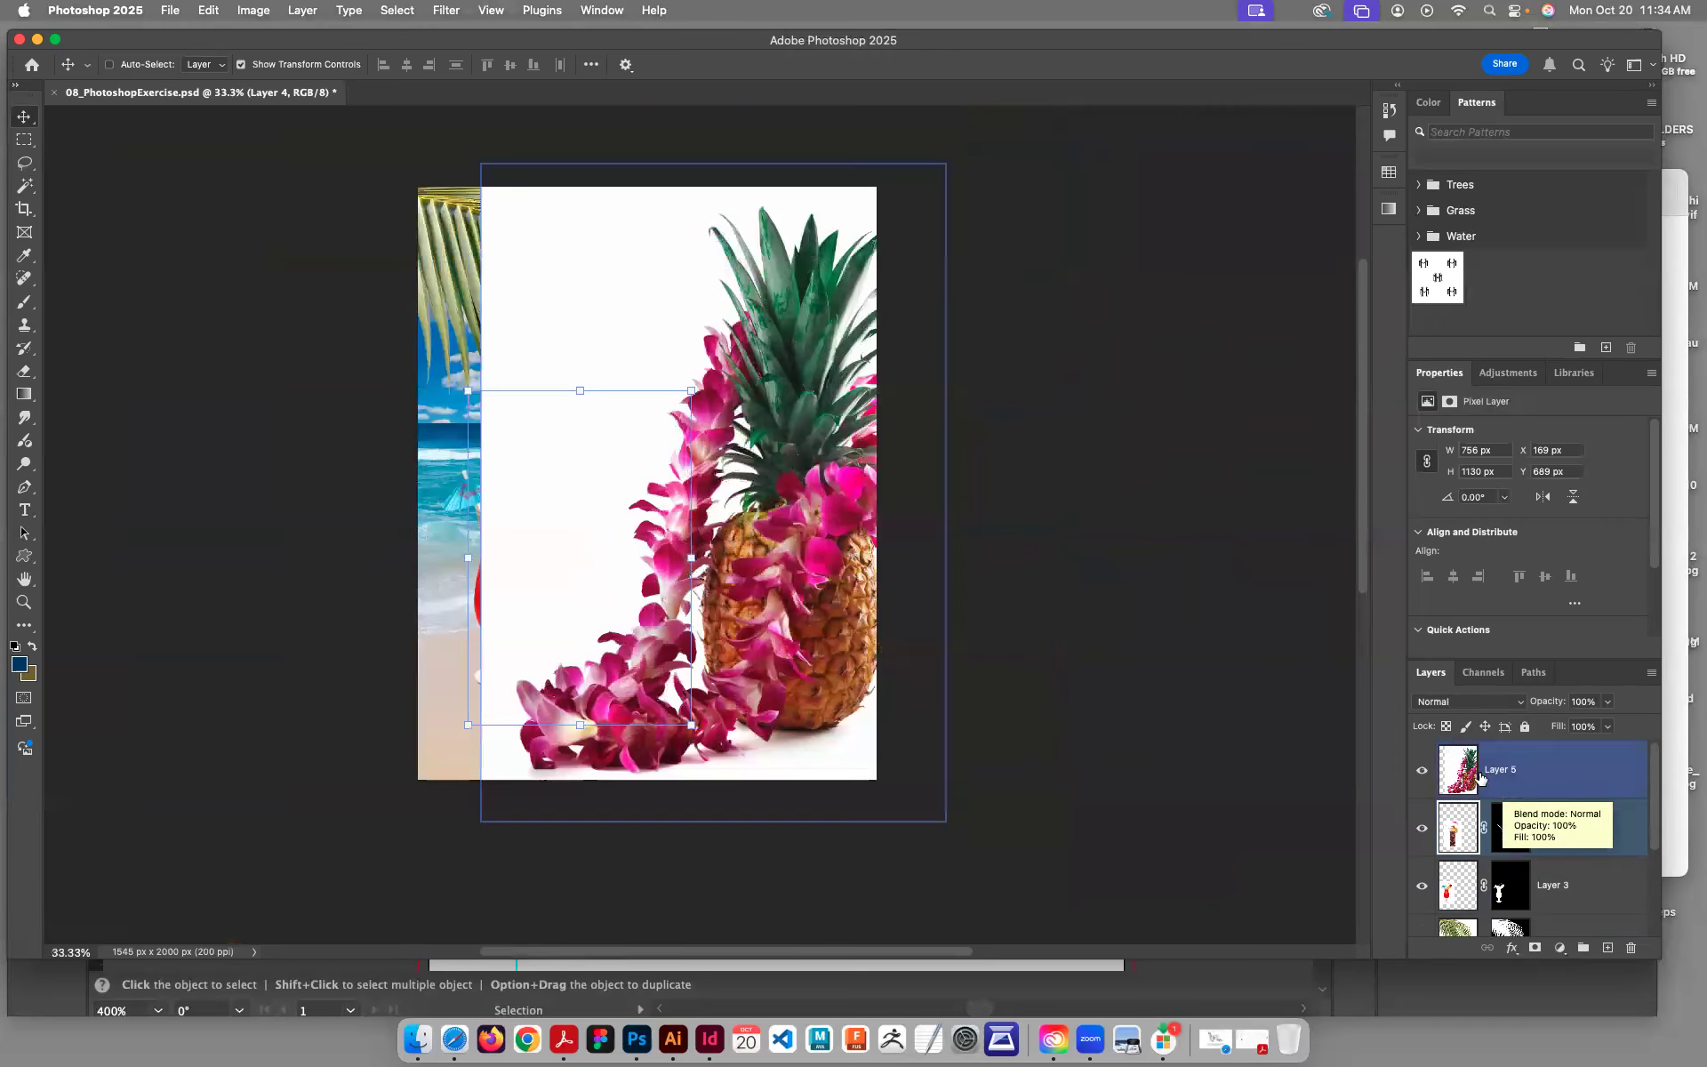
key(super+plus)
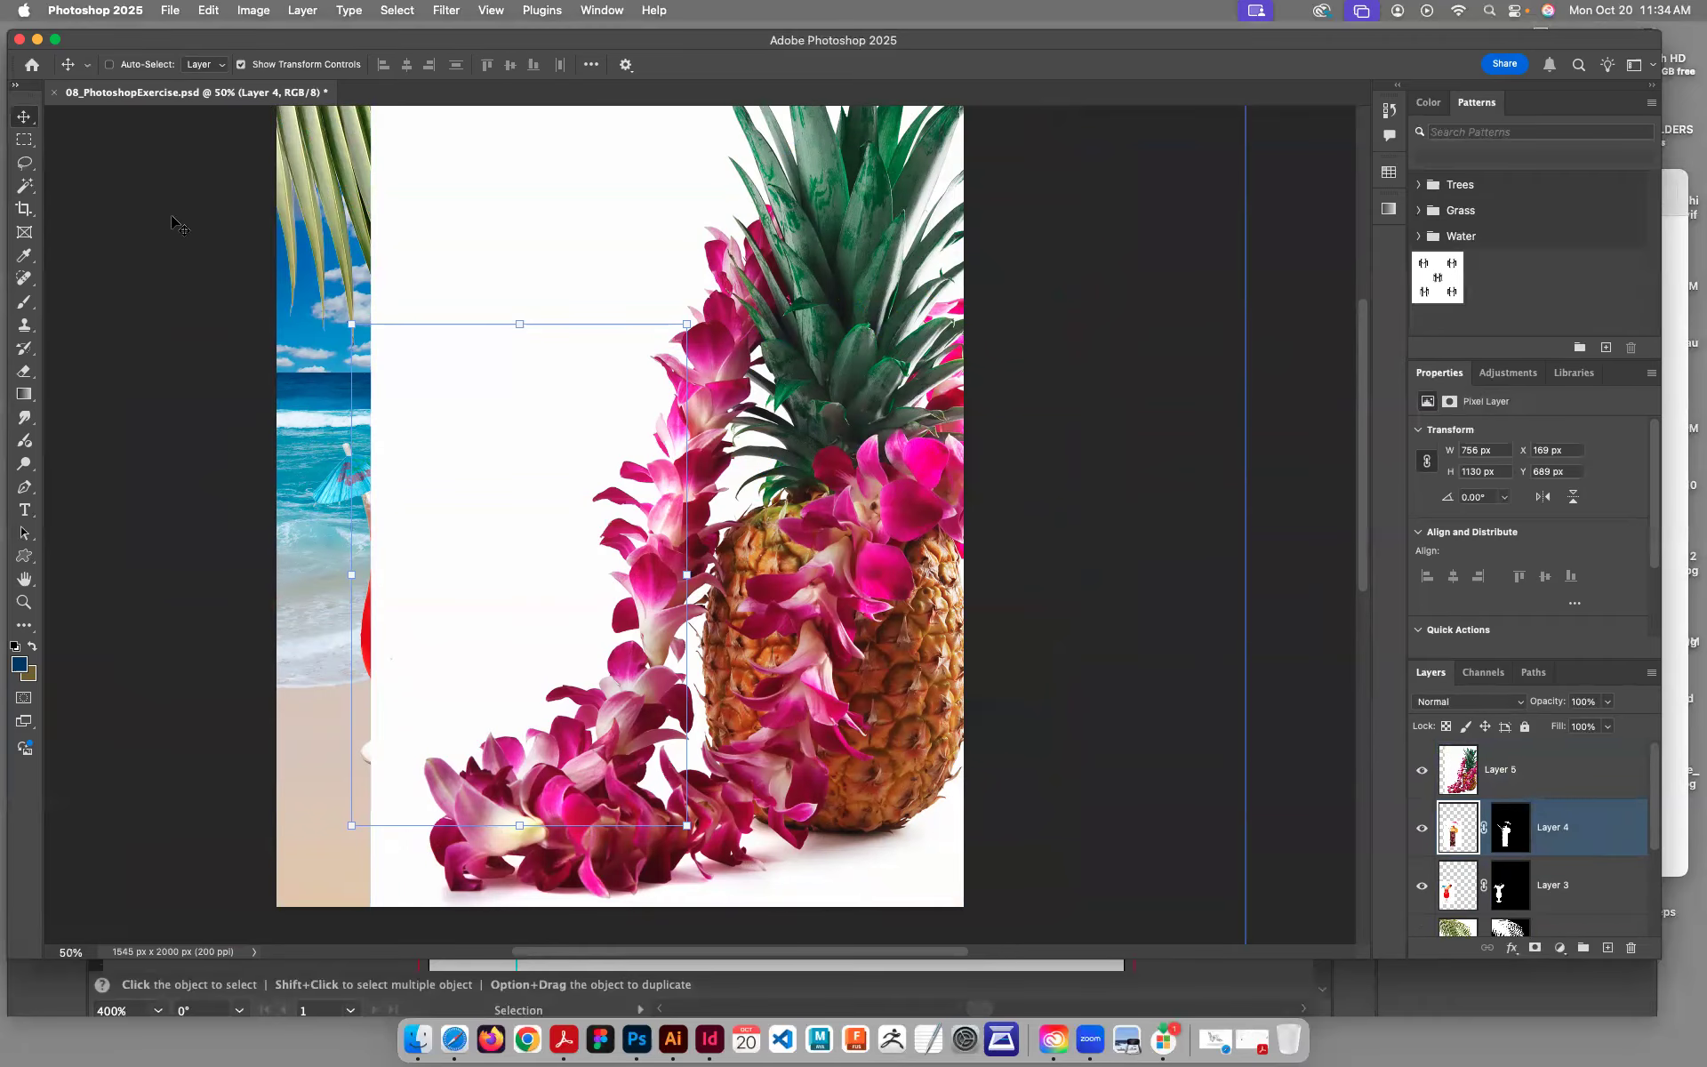
Step: Mask out the white background of the pineapple and lei on Layer 5 using Select Subject
click(24, 186)
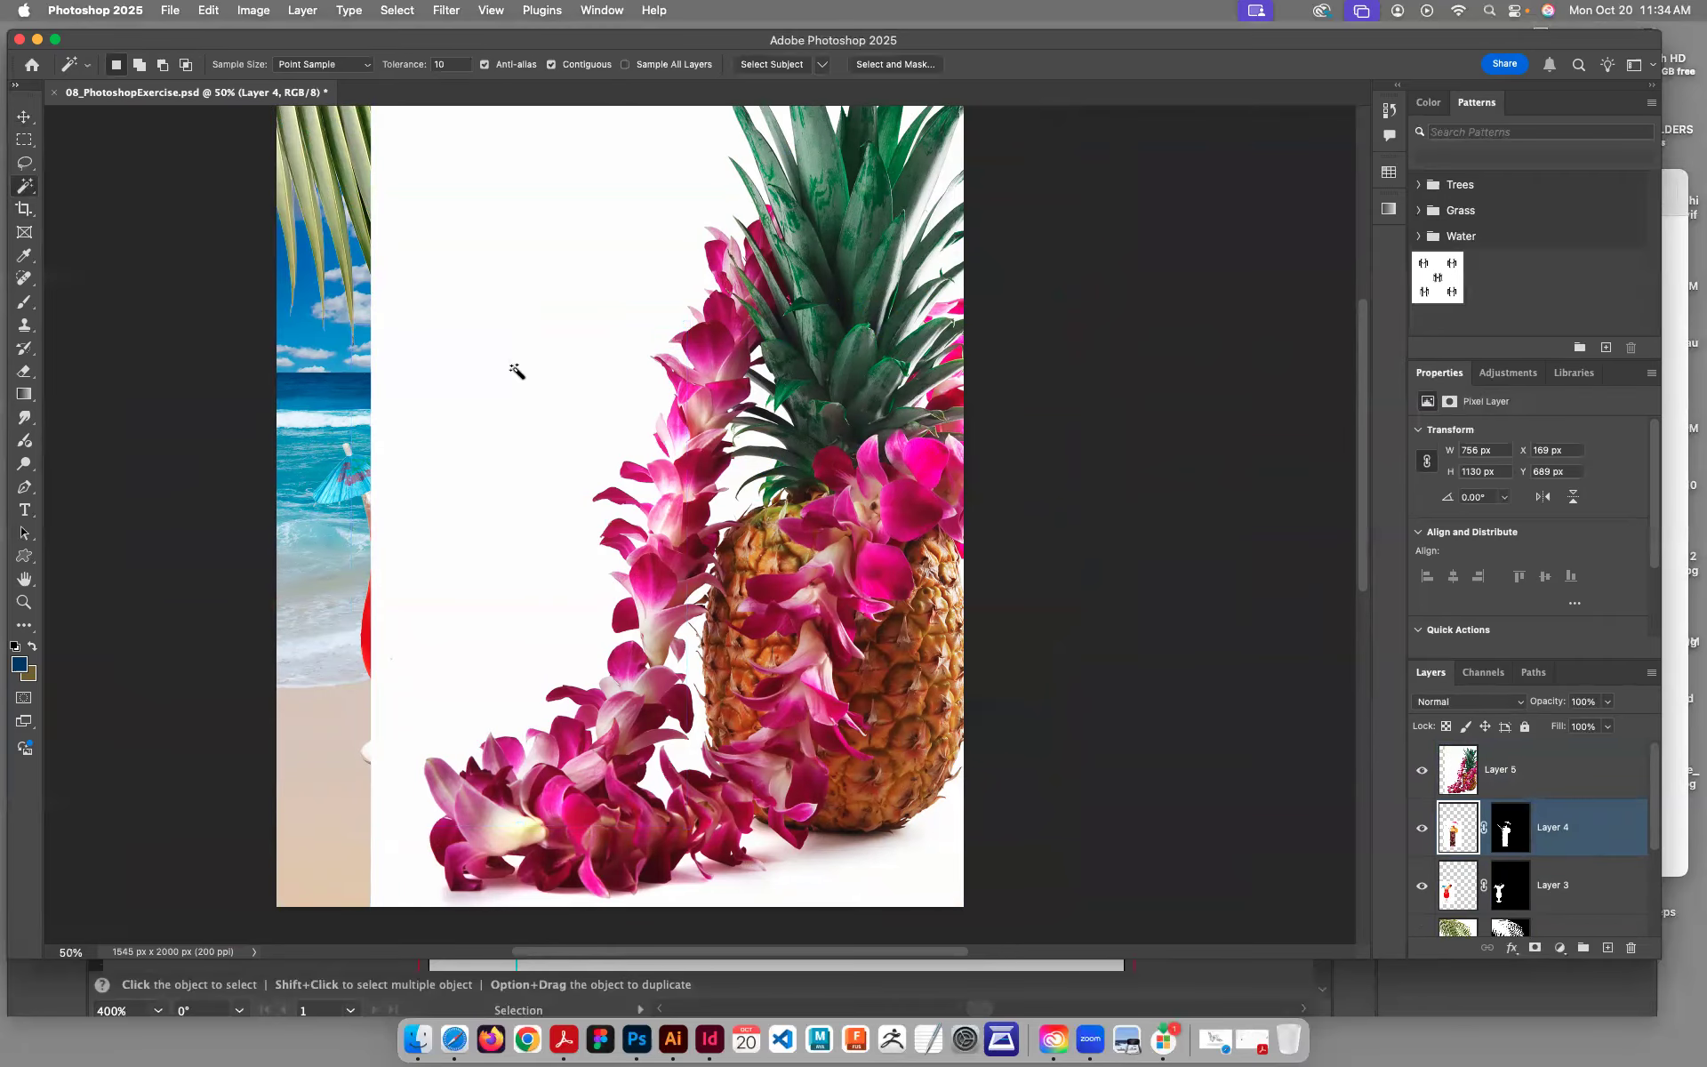
click(764, 66)
click(1455, 776)
key(super+d)
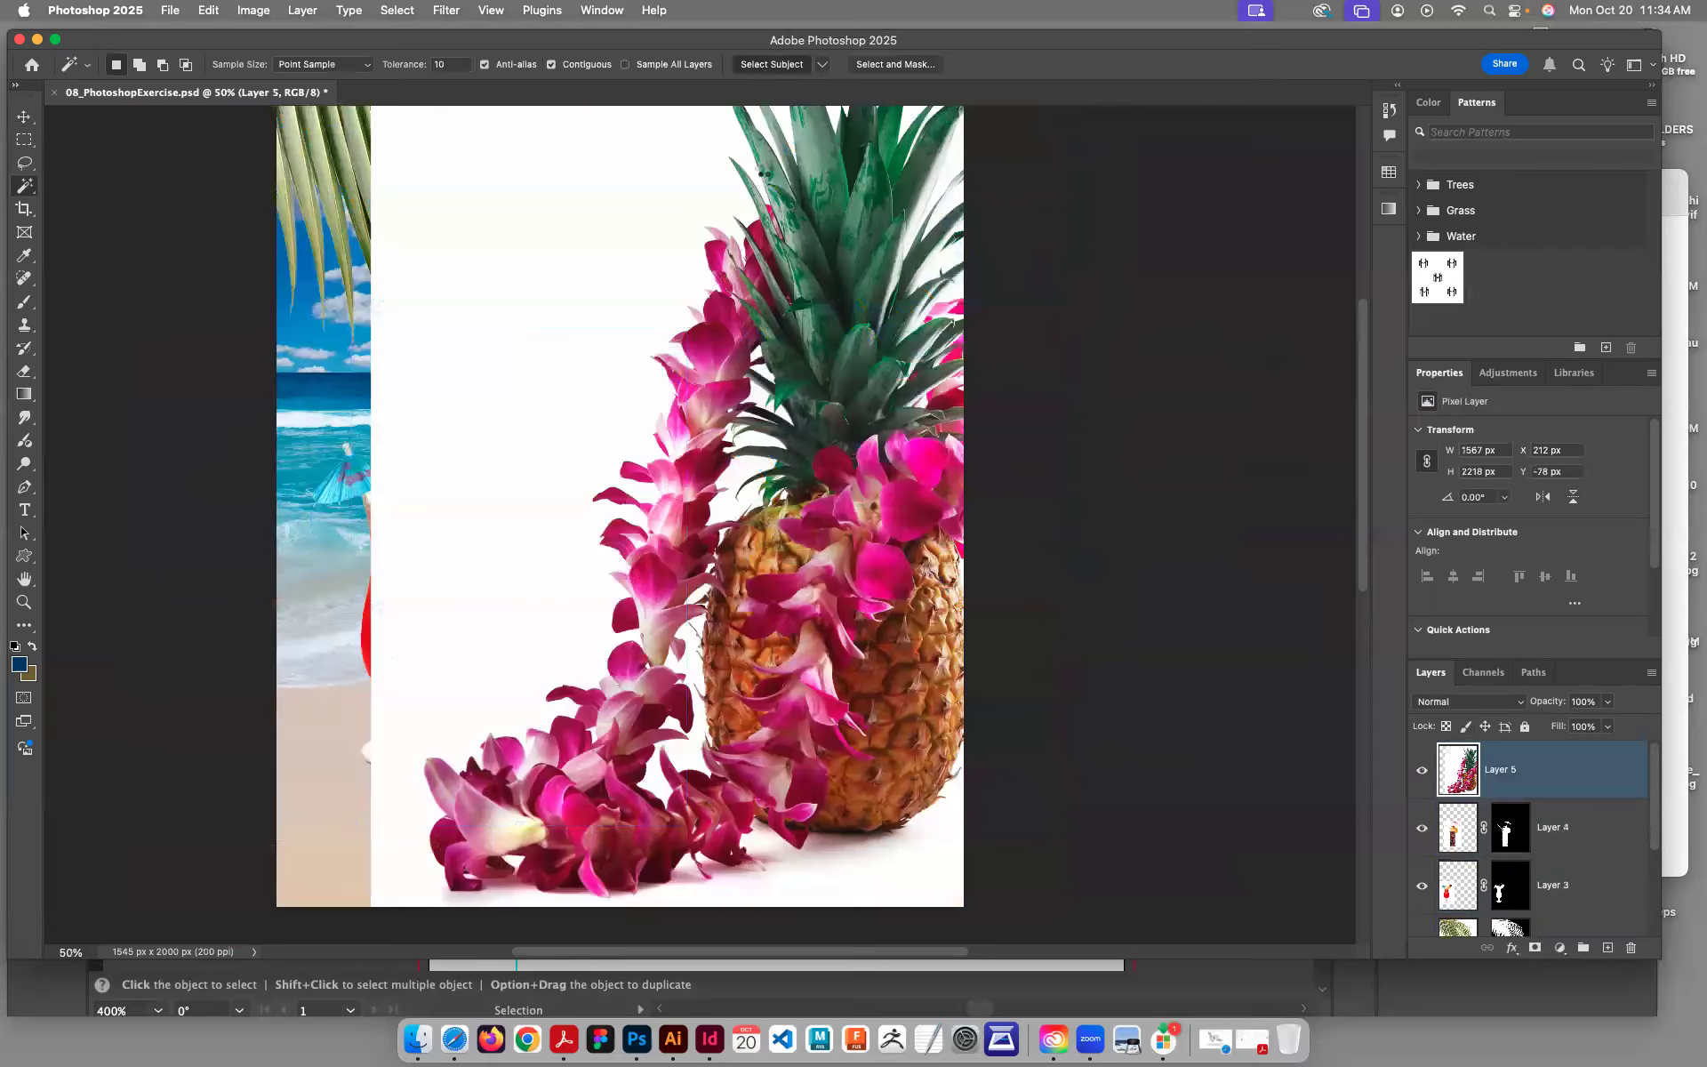
click(771, 64)
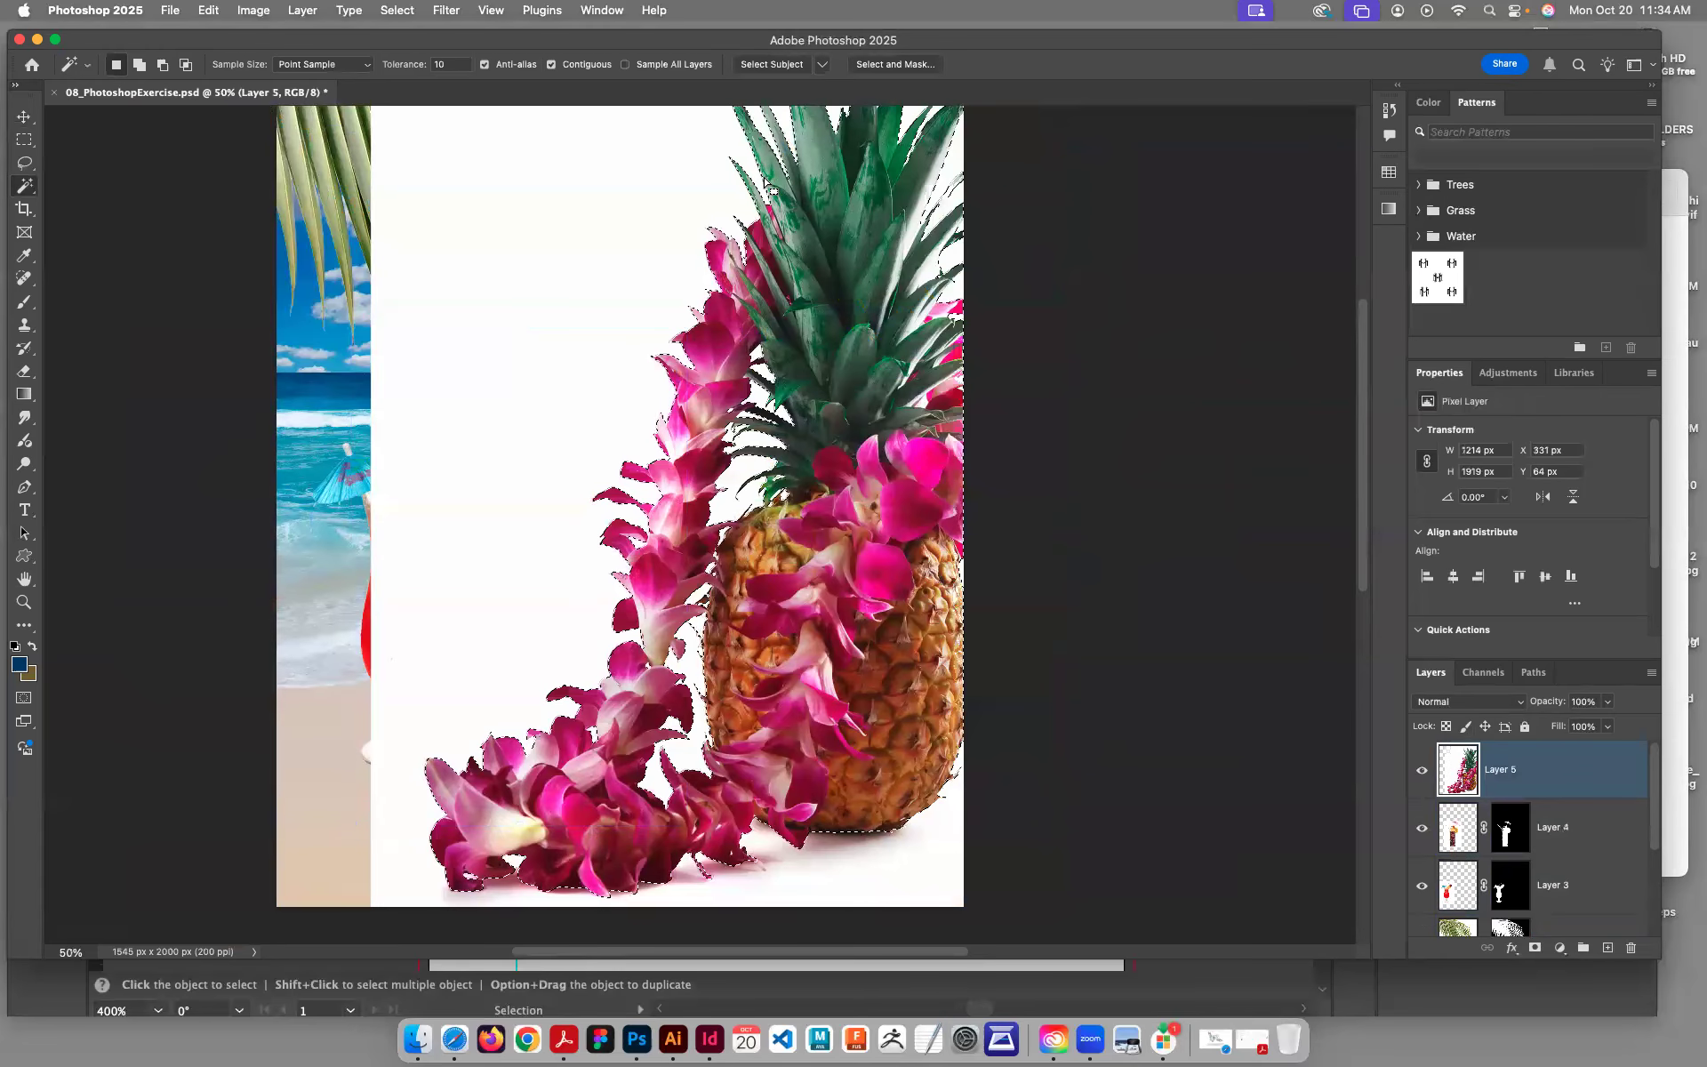
click(1537, 948)
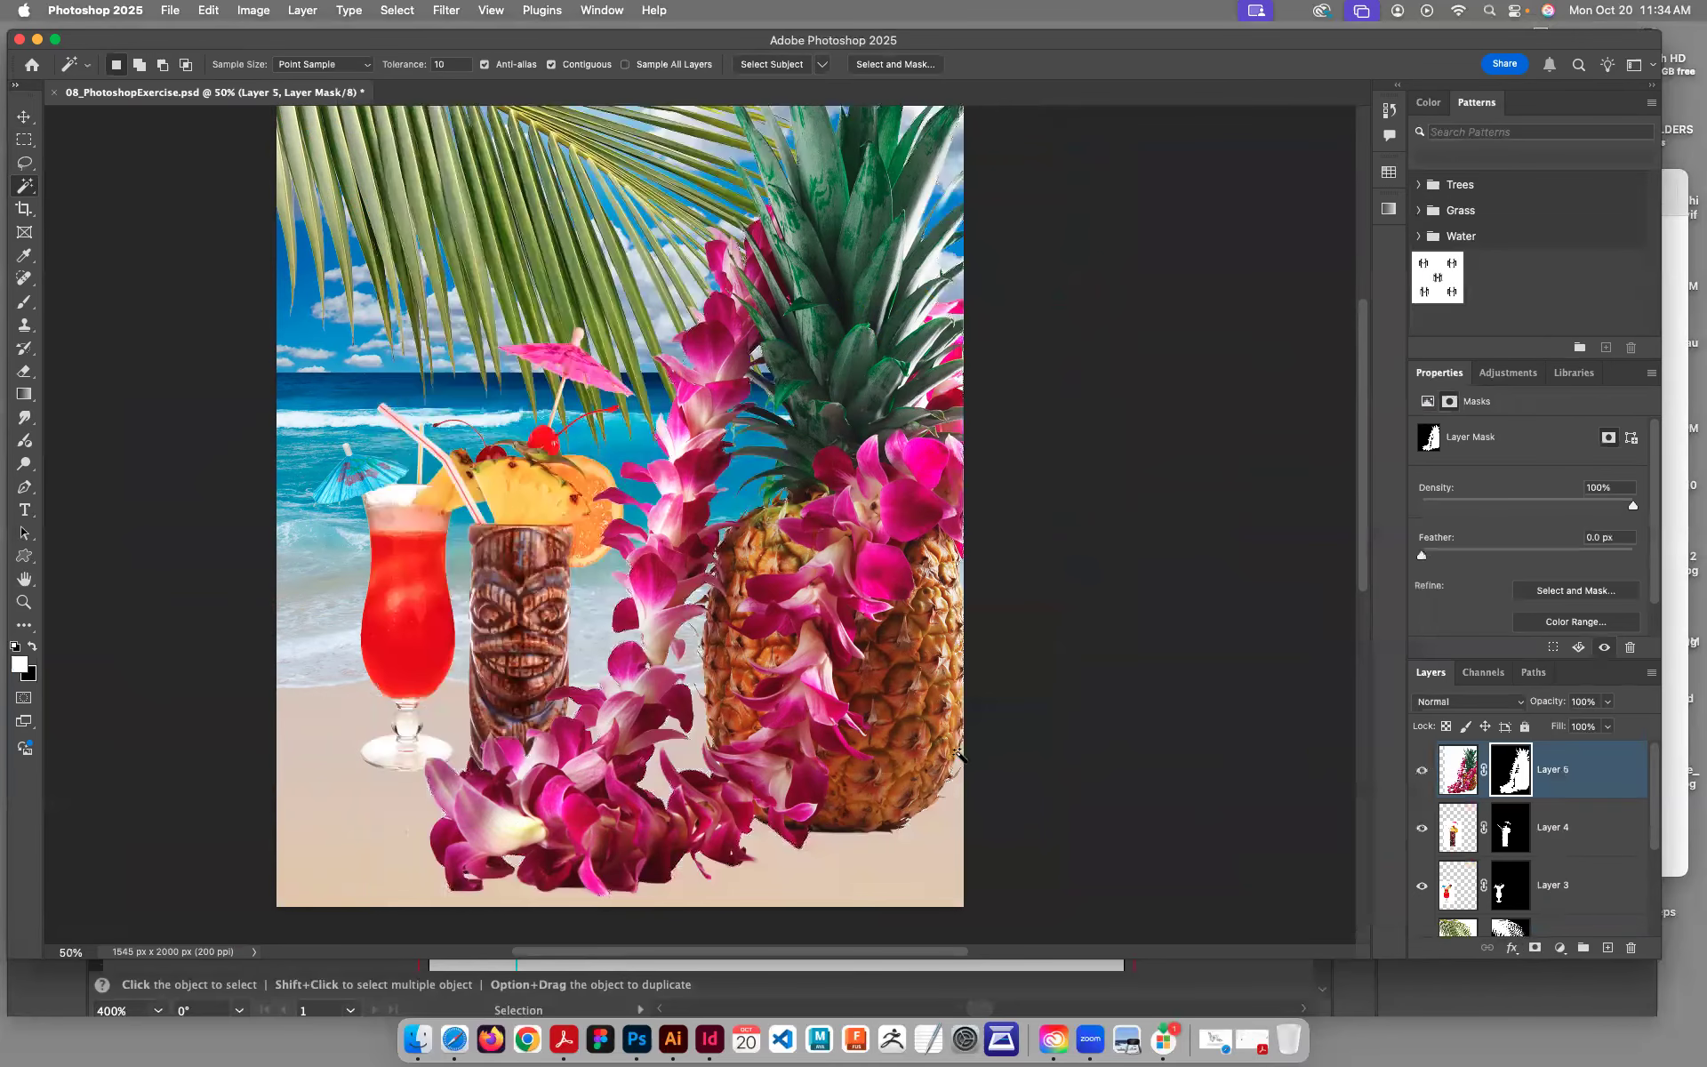
Step: Examine the masked edges of the pineapple's crown leaves and the upper lei petals at 300%
key(super+equal)
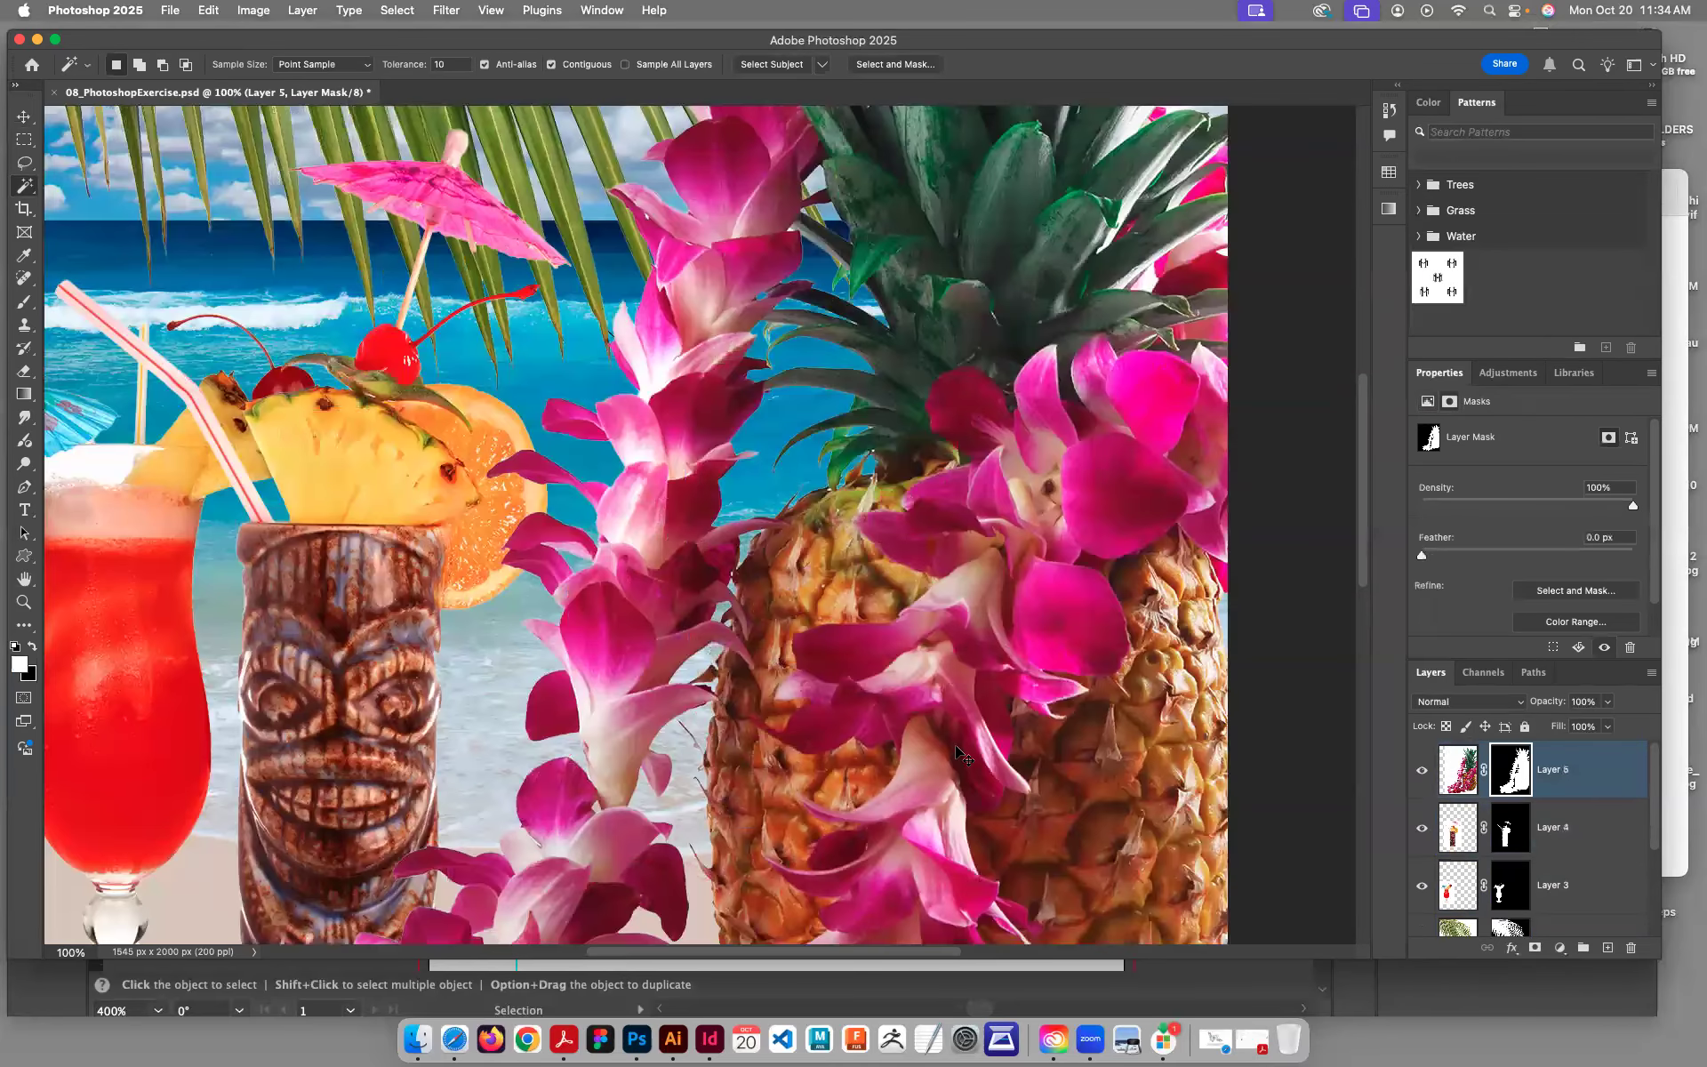
key(super+equal)
key(super+equal)
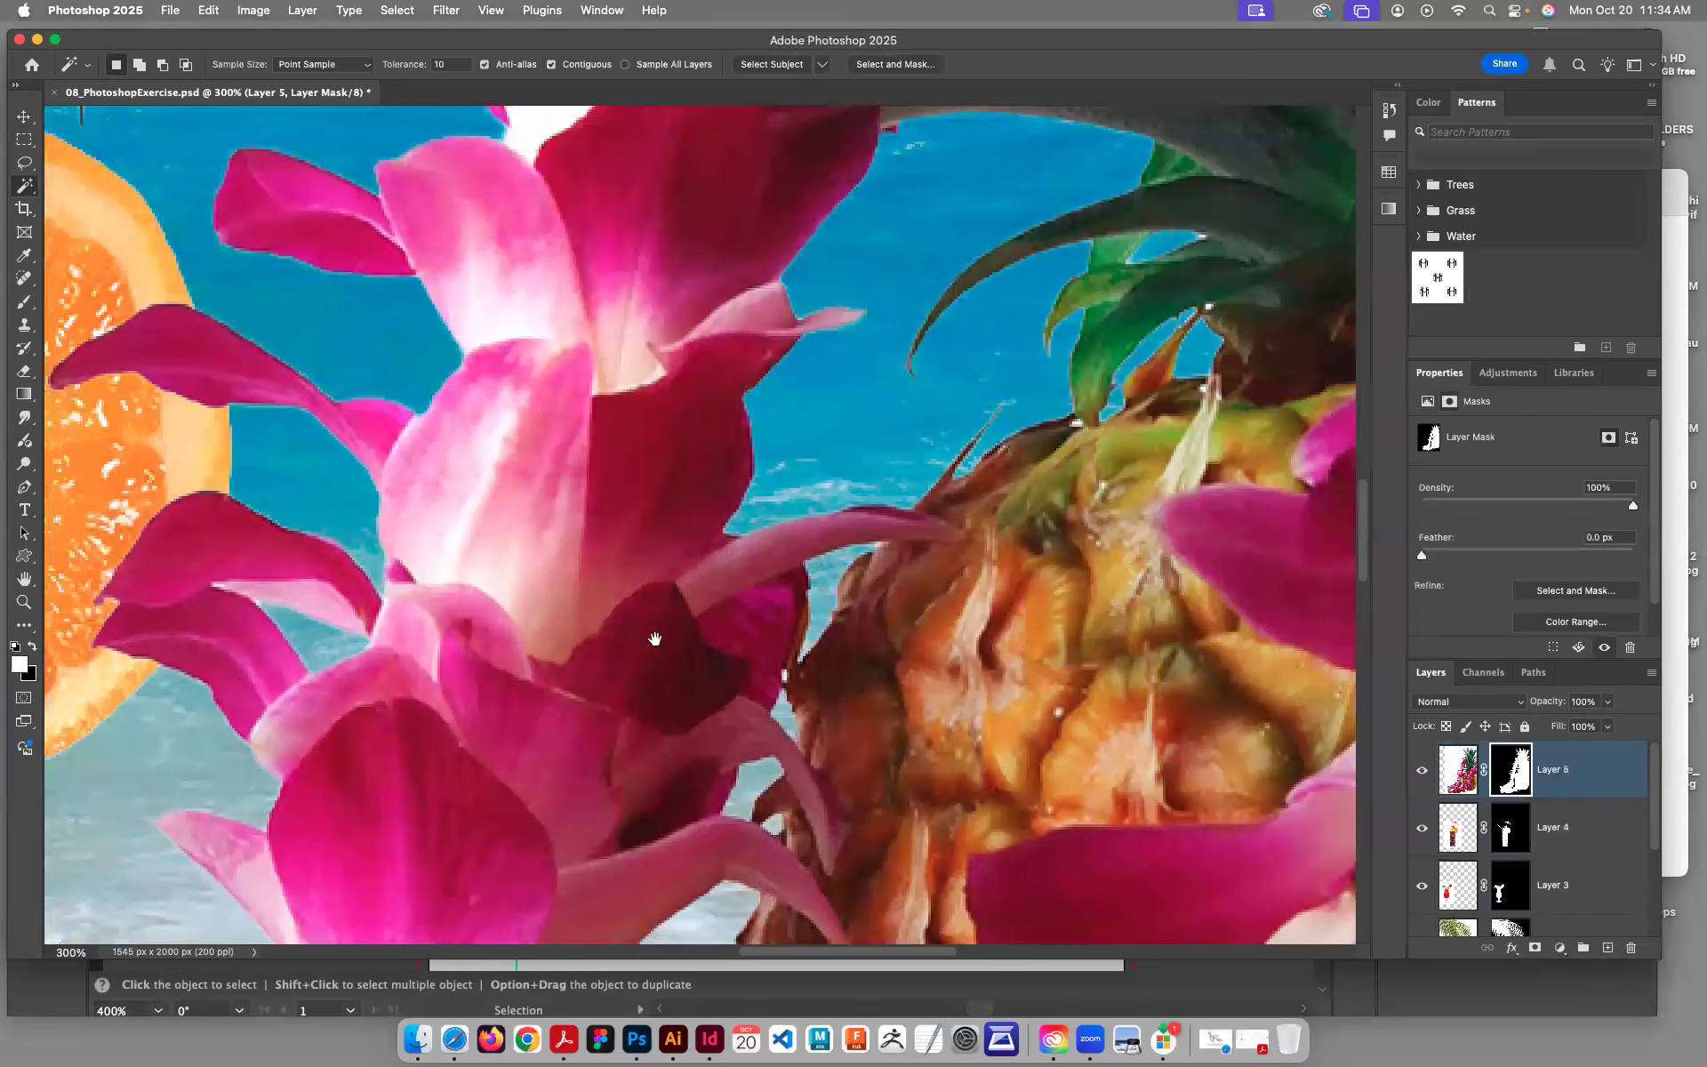
scroll(750, 591, up, 10)
scroll(750, 591, right, 10)
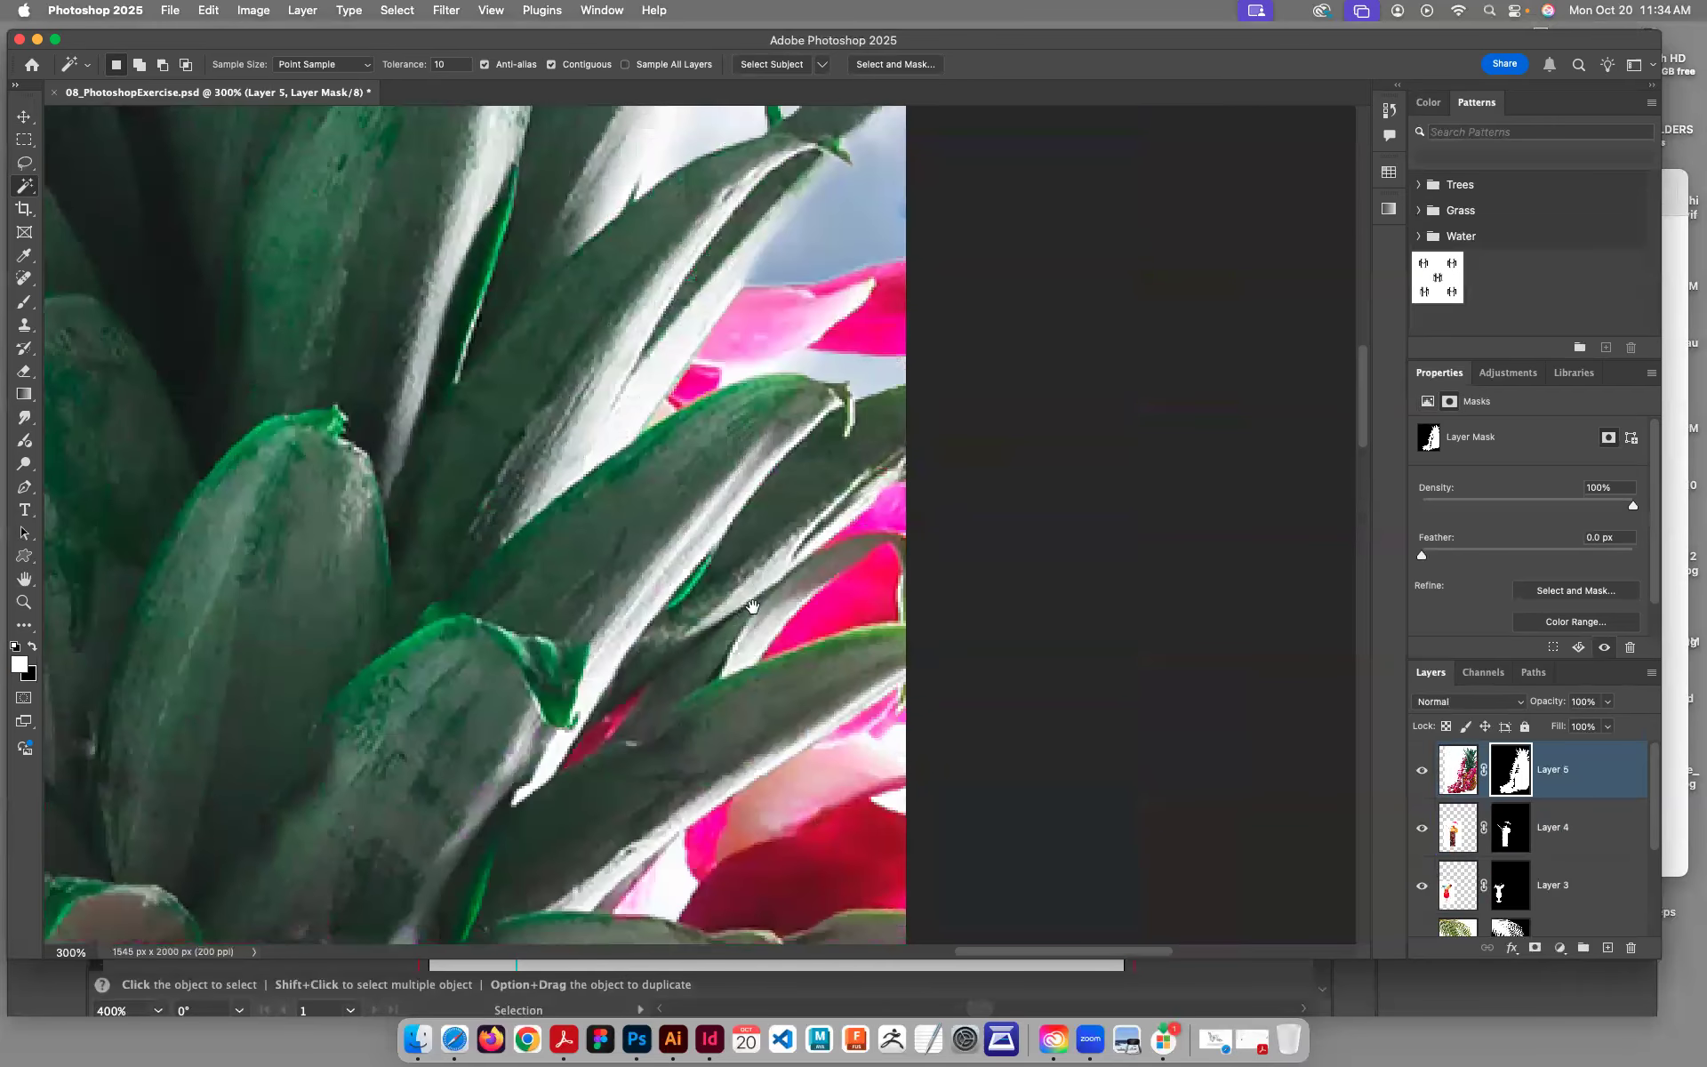
scroll(756, 605, up, 15)
scroll(756, 605, left, 3)
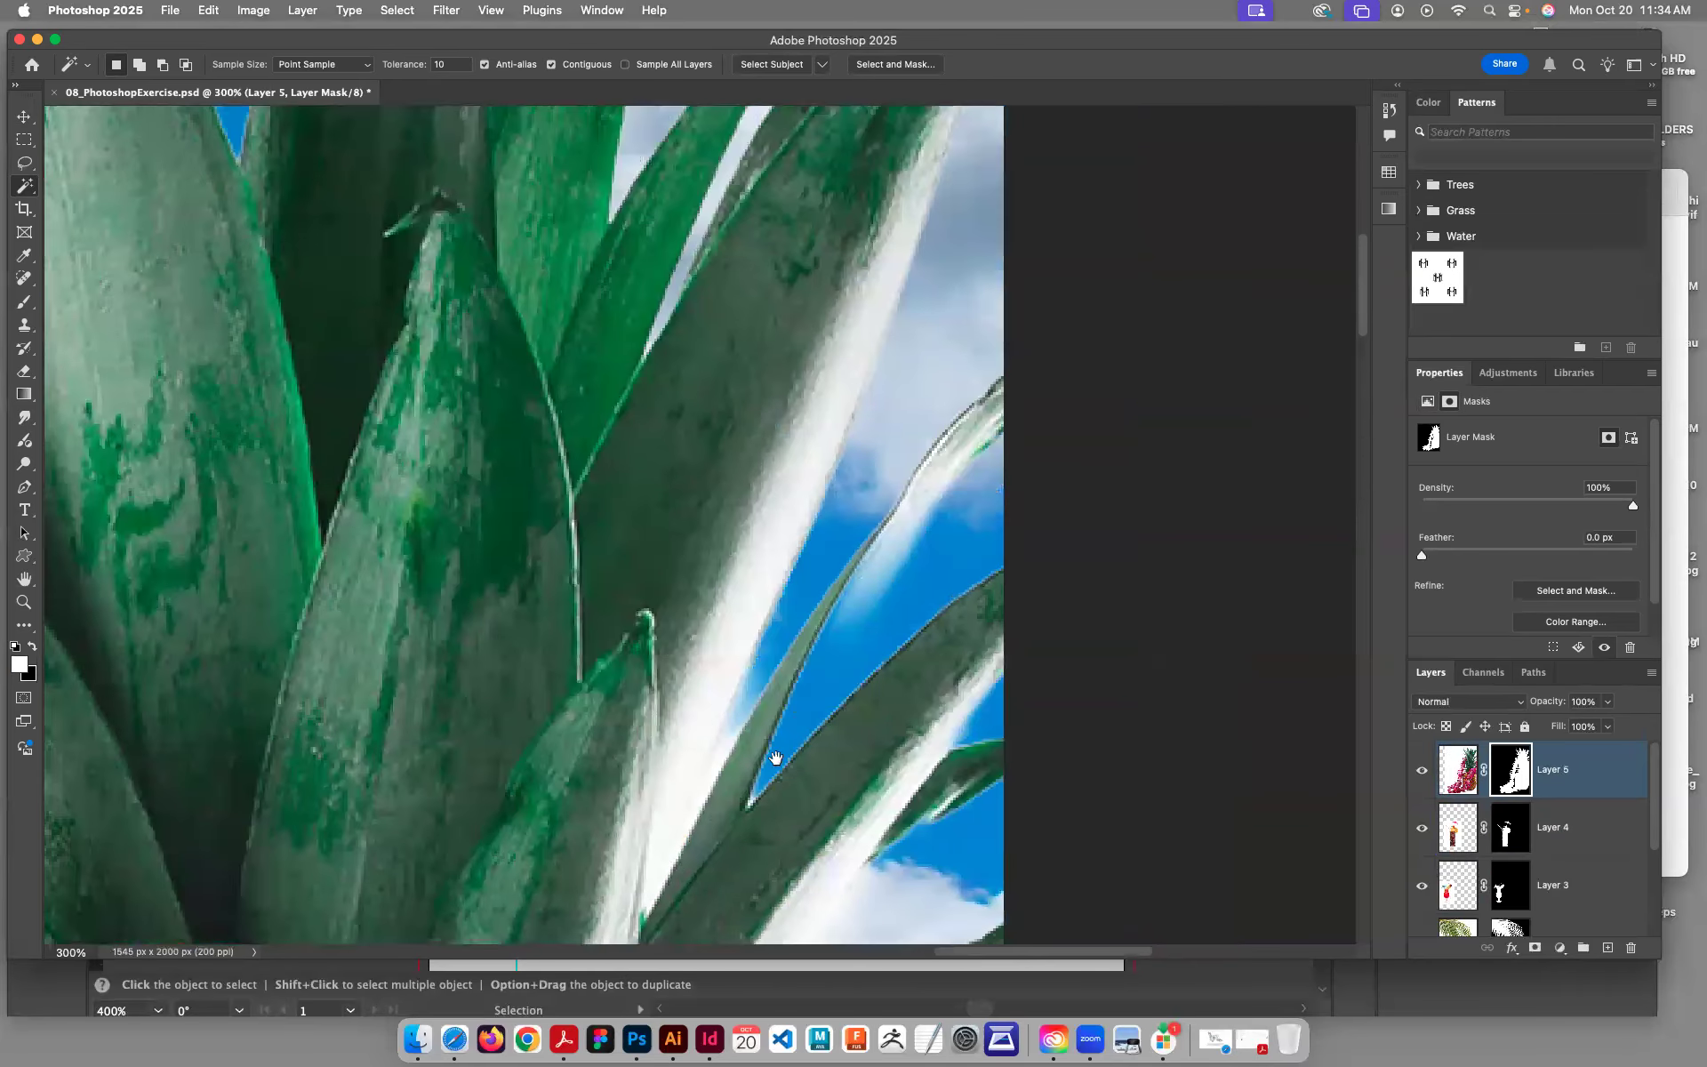
scroll(786, 736, up, 10)
scroll(786, 736, left, 2)
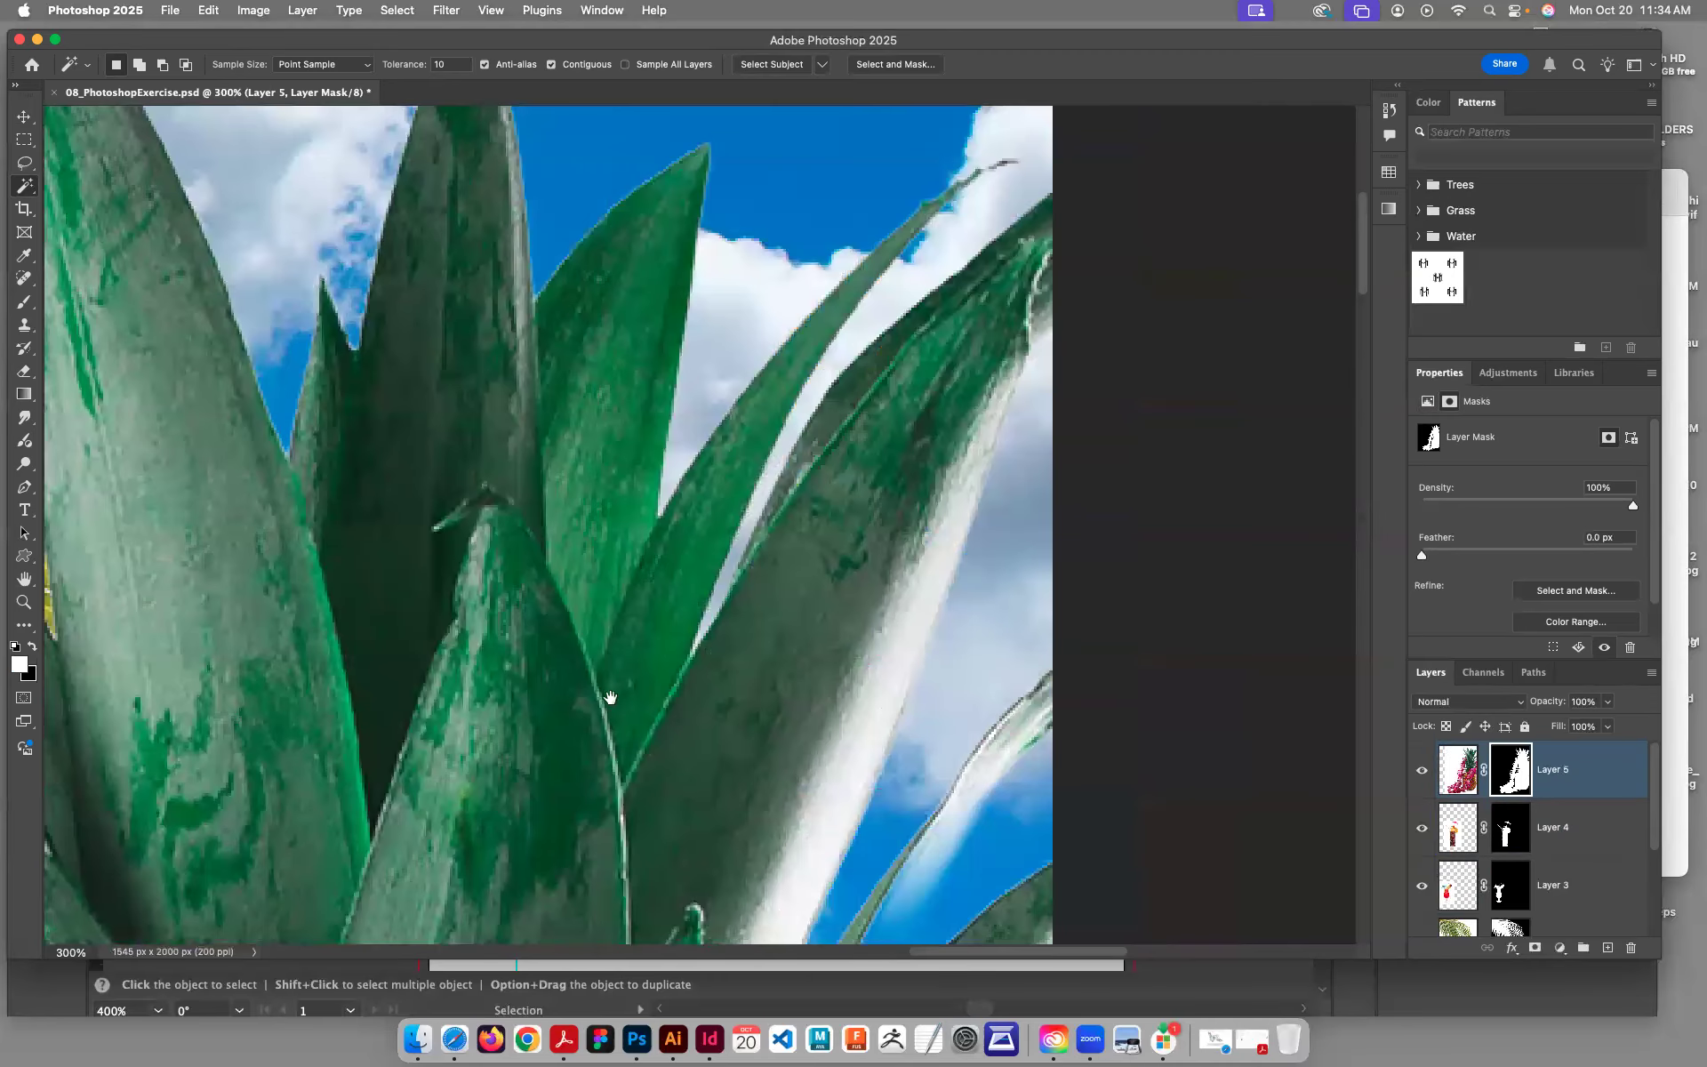
scroll(610, 697, left, 5)
scroll(800, 623, down, 5)
scroll(800, 622, left, 3)
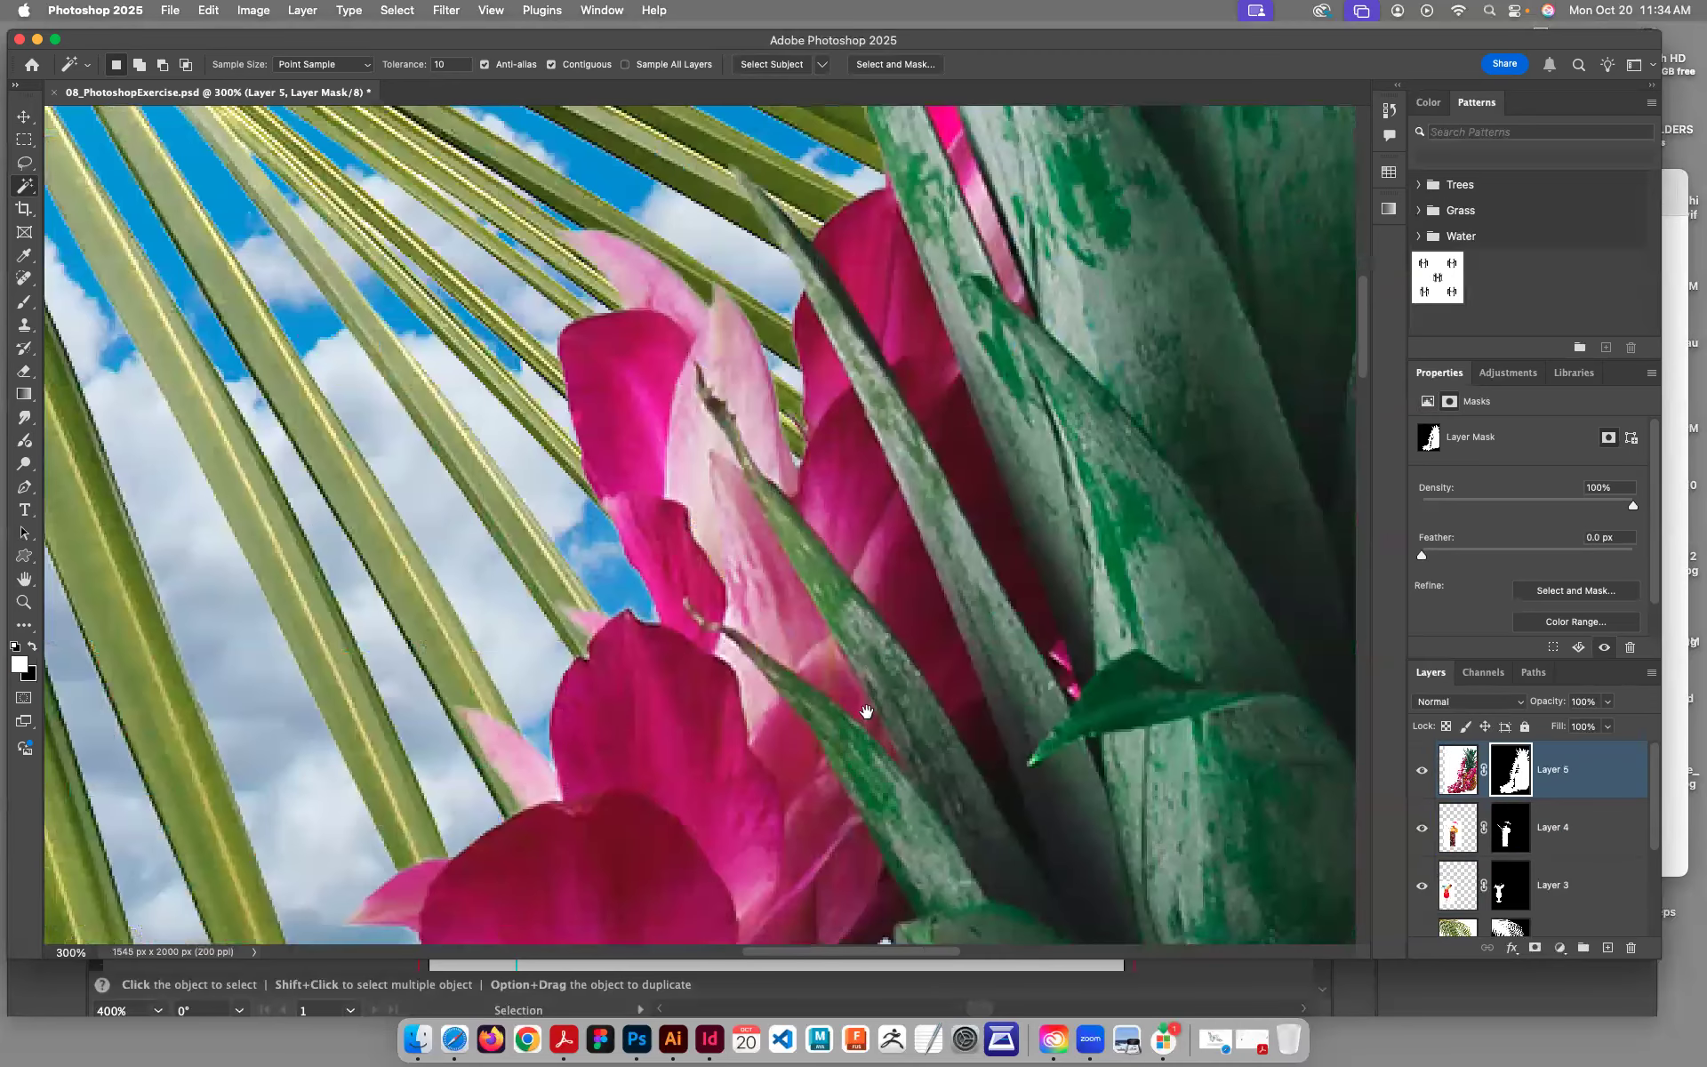
Step: Examine the masked edges of the lower lei, the pineapple's body and its base on the sand at 300%
scroll(838, 646, down, 10)
scroll(837, 645, right, 2)
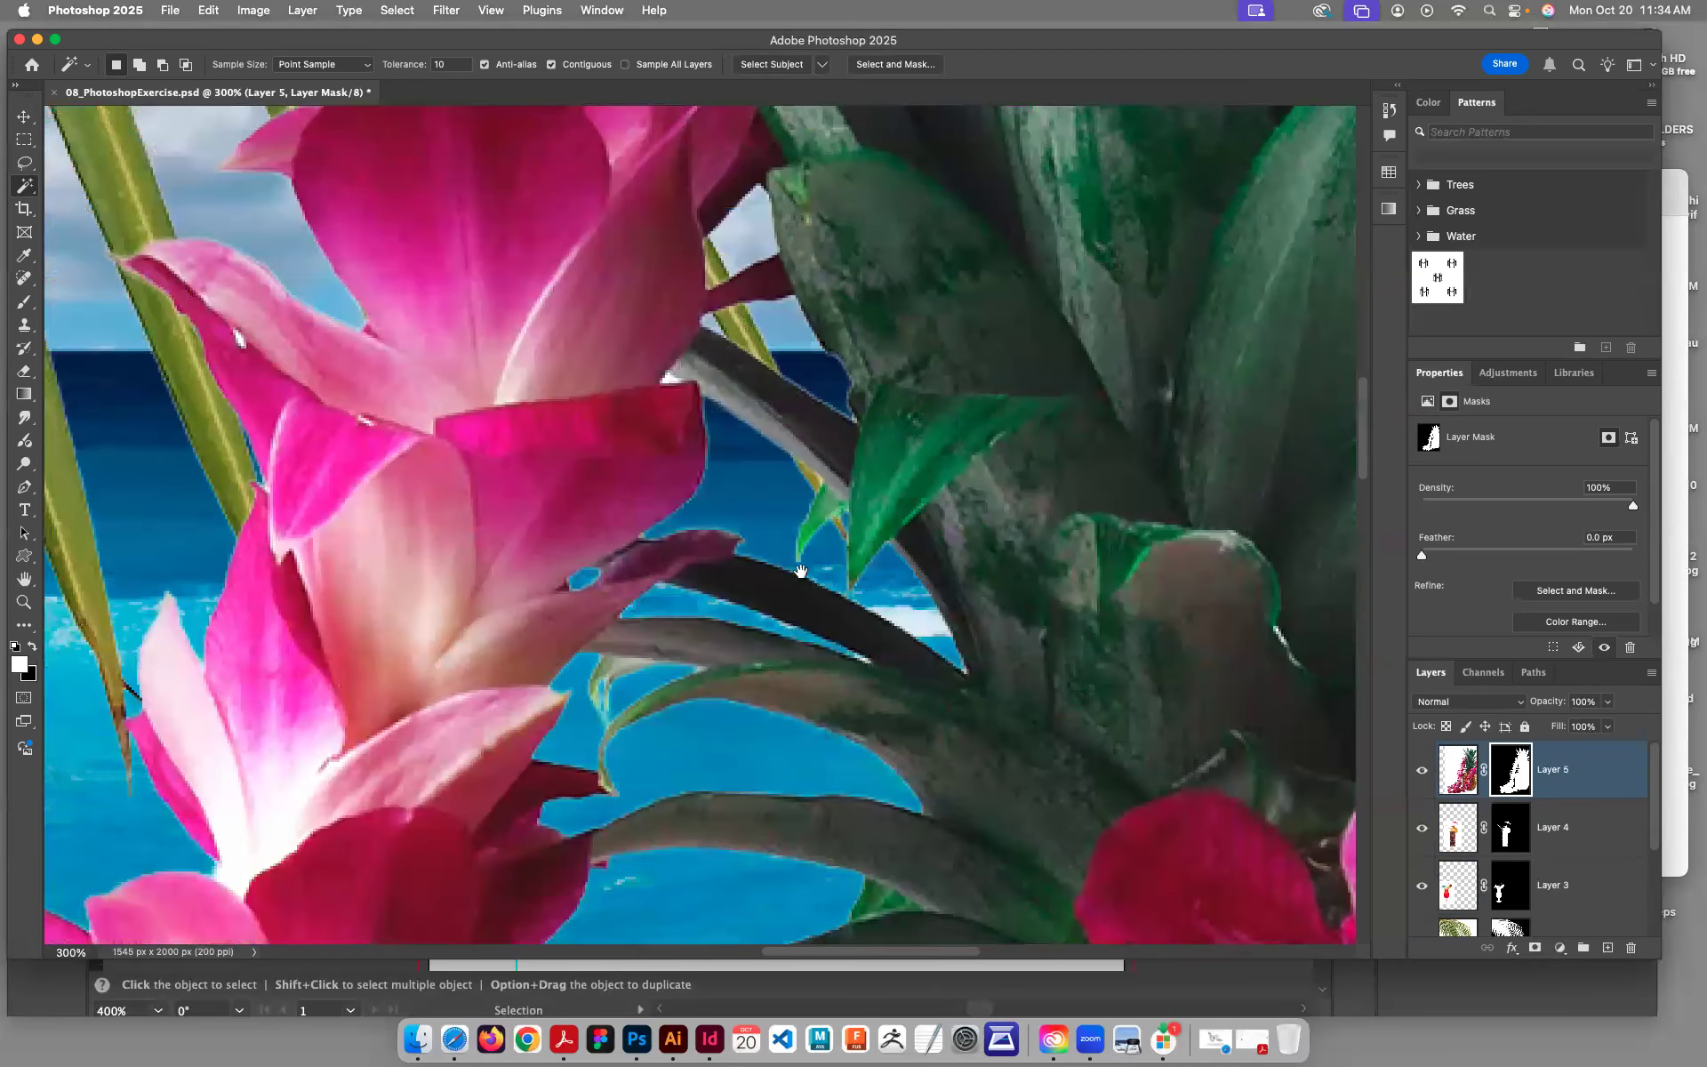
scroll(800, 571, down, 5)
scroll(851, 475, down, 5)
scroll(820, 532, down, 5)
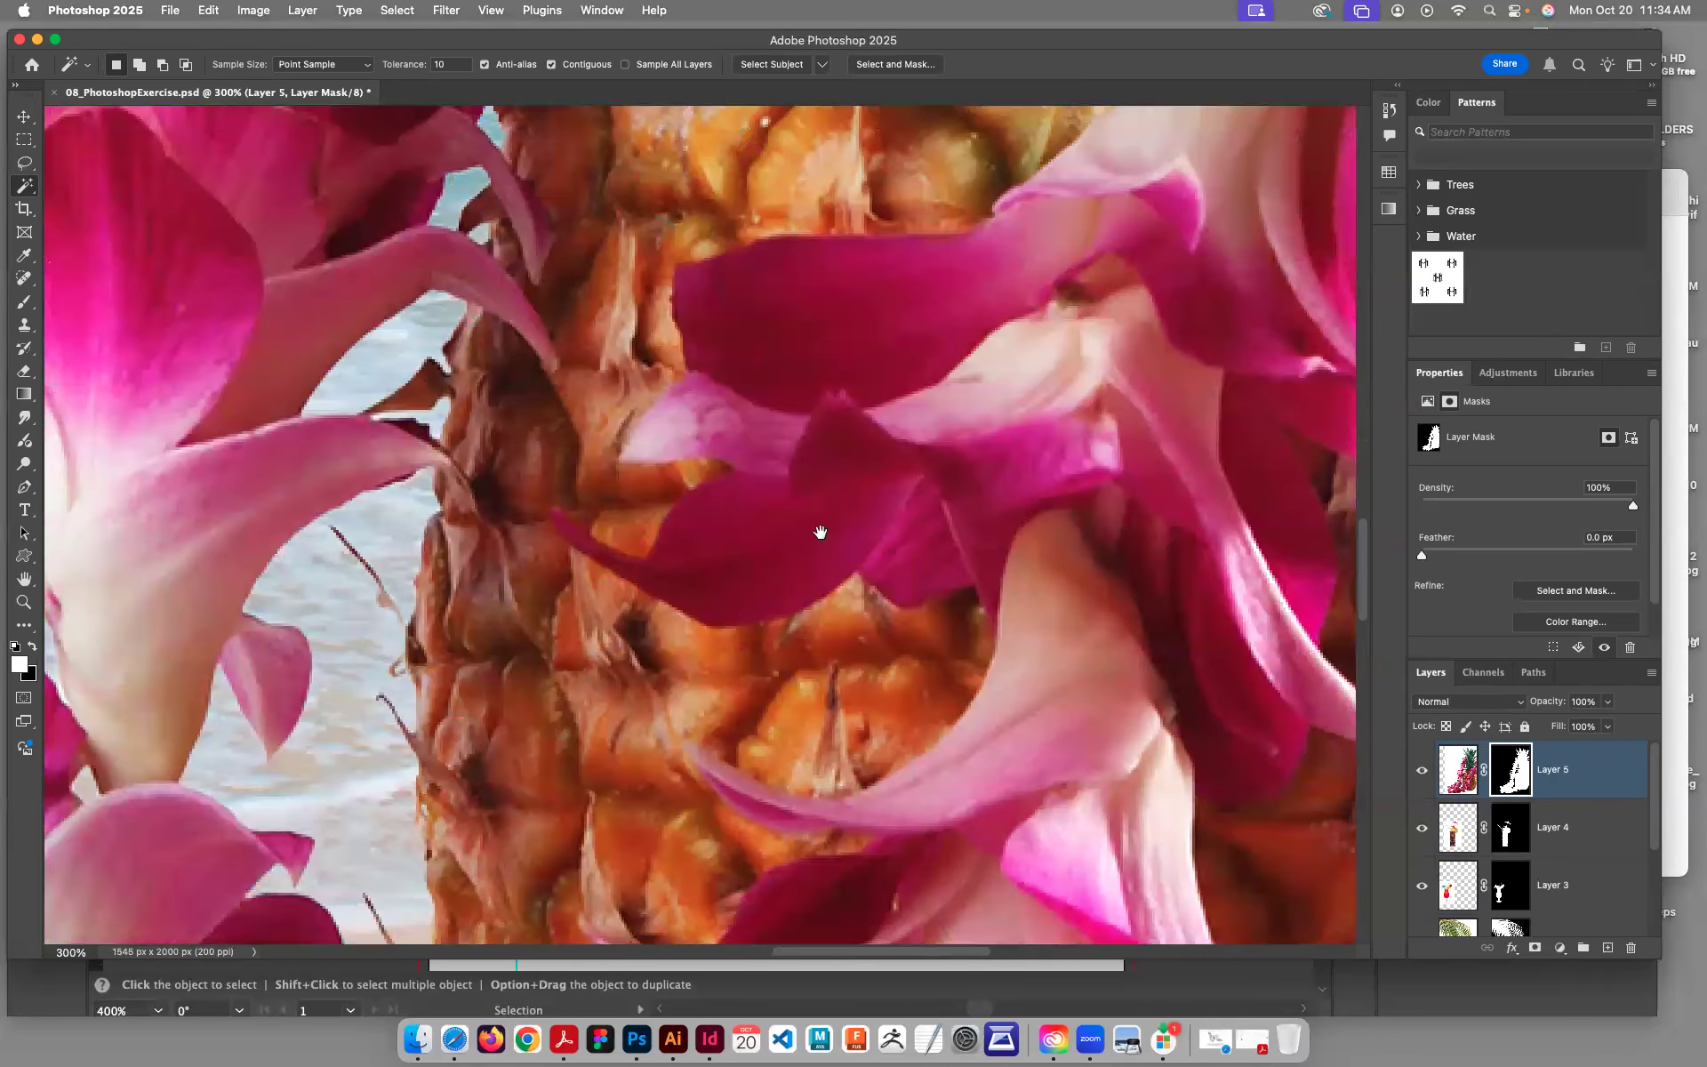
scroll(819, 578, down, 5)
scroll(809, 565, down, 5)
scroll(809, 565, left, 2)
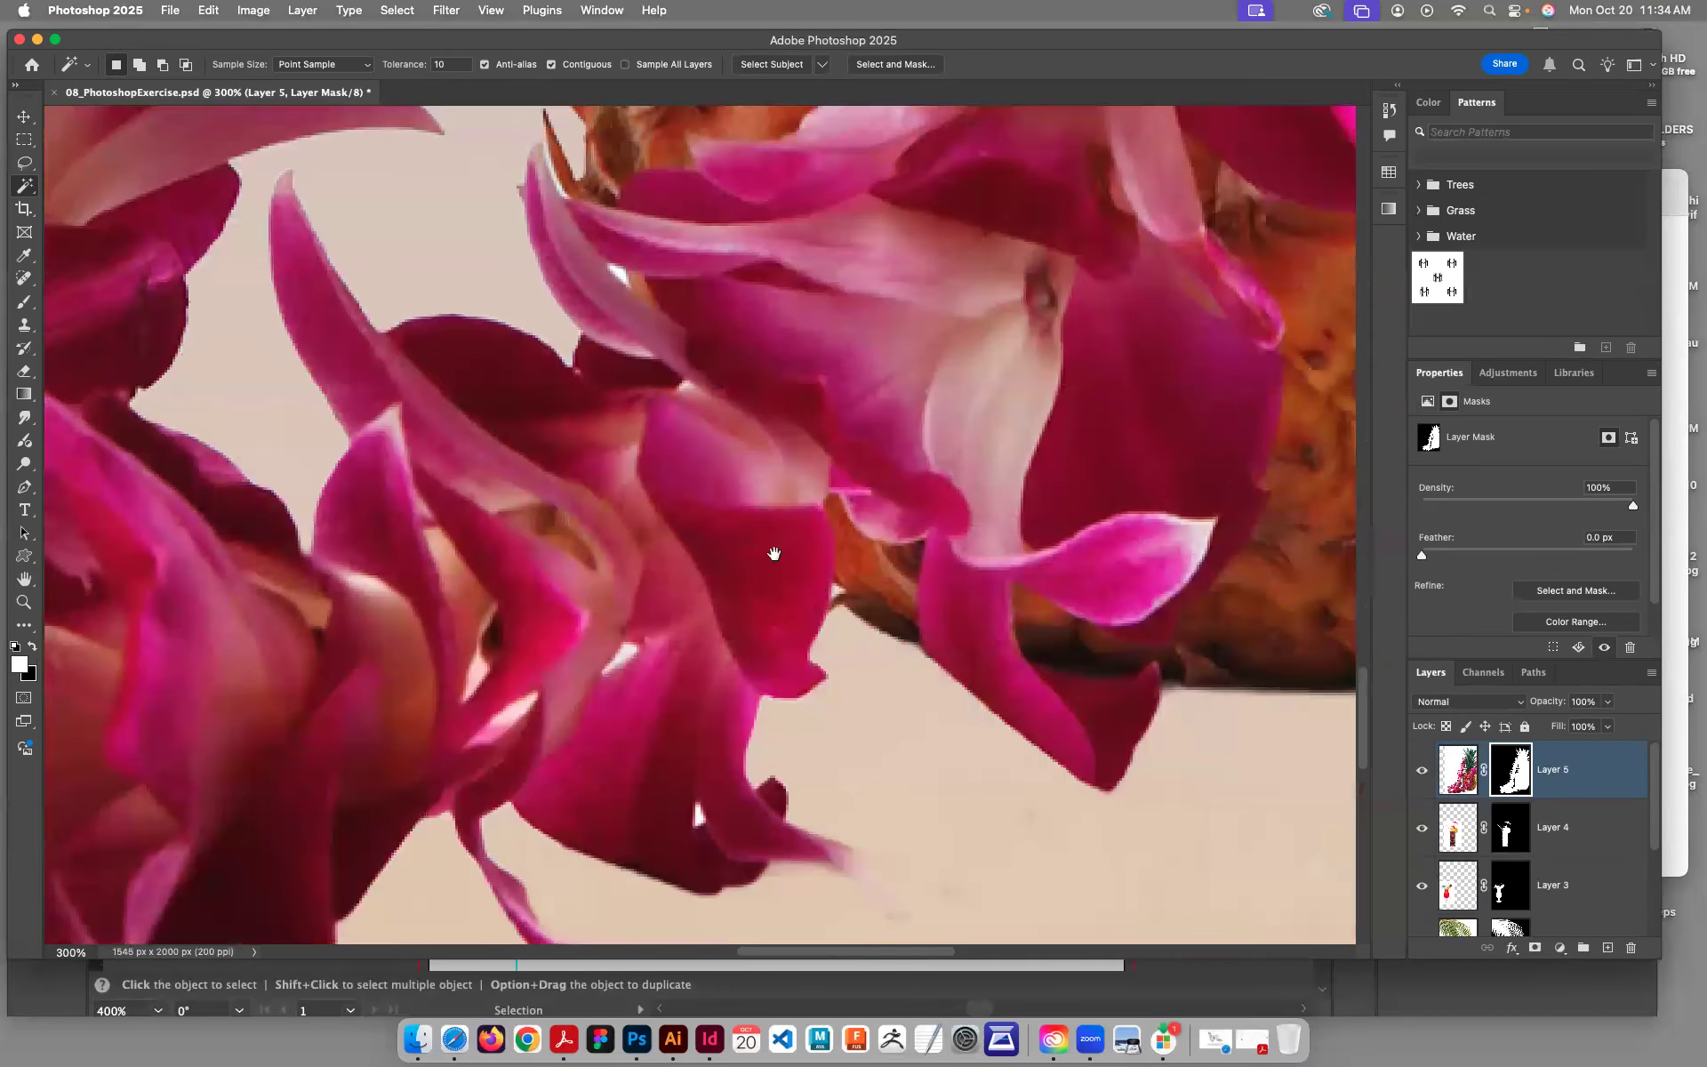
scroll(773, 553, up, 5)
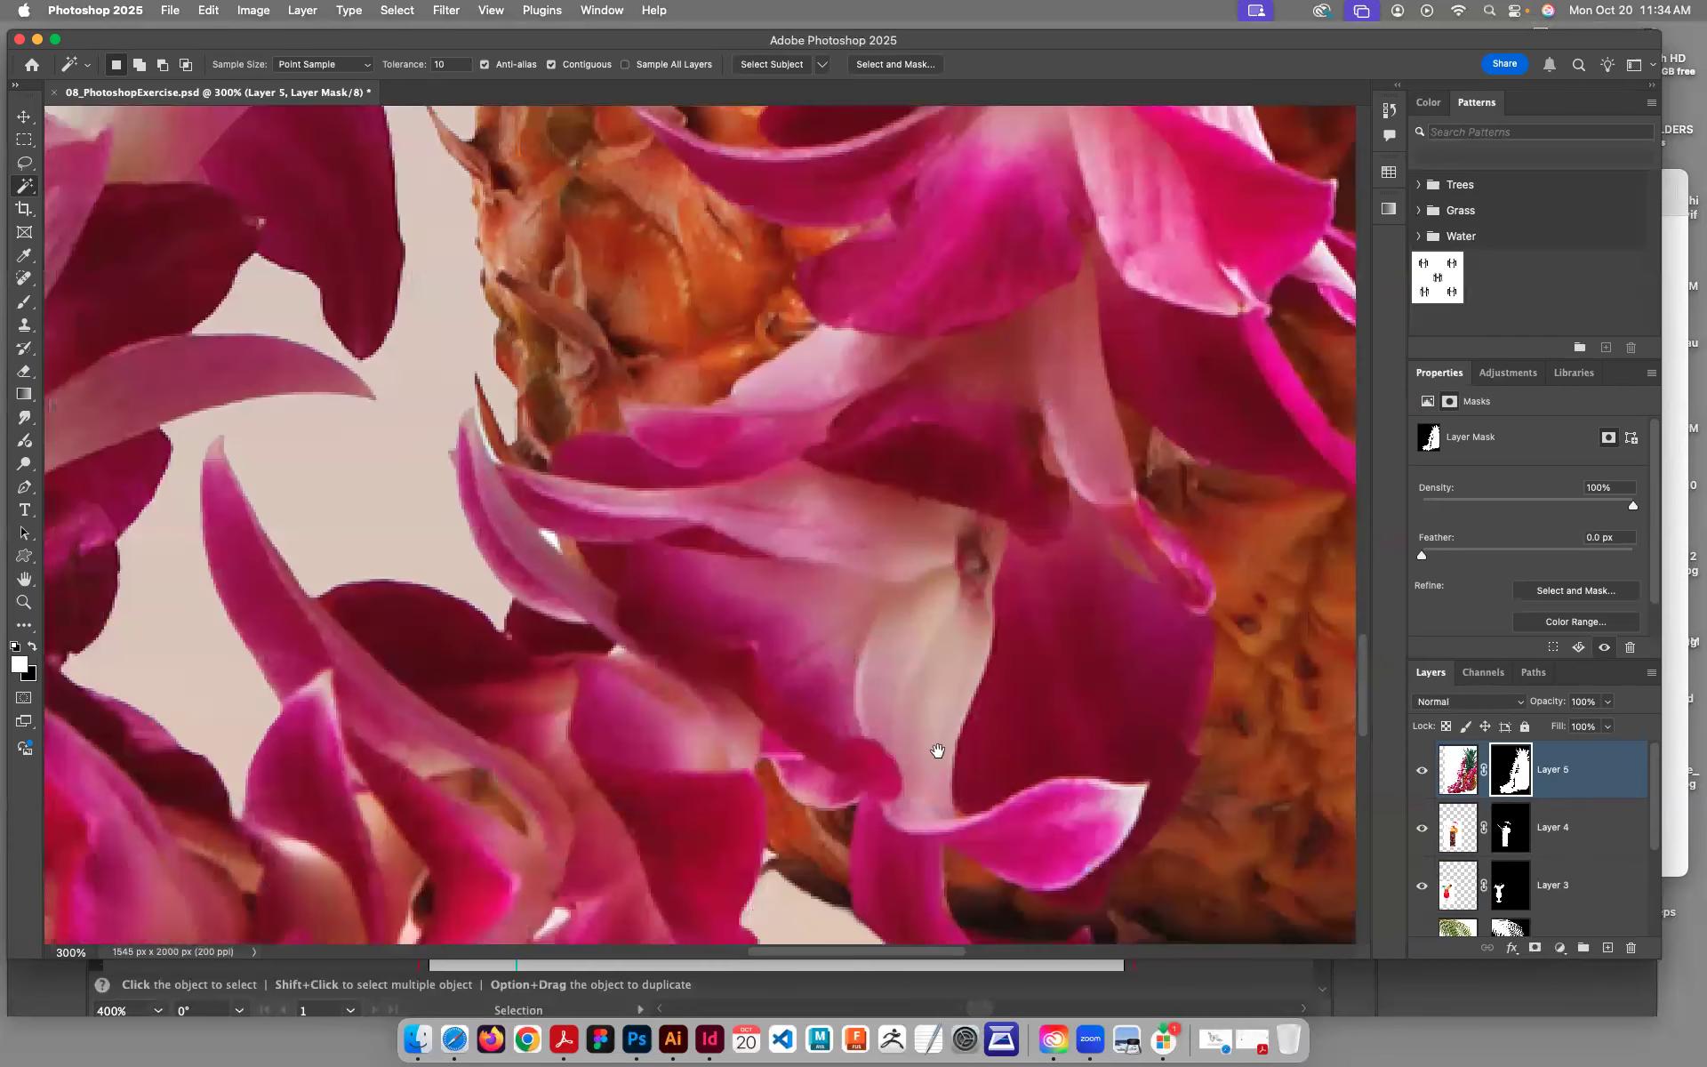
scroll(899, 618, down, 5)
scroll(899, 591, down, 10)
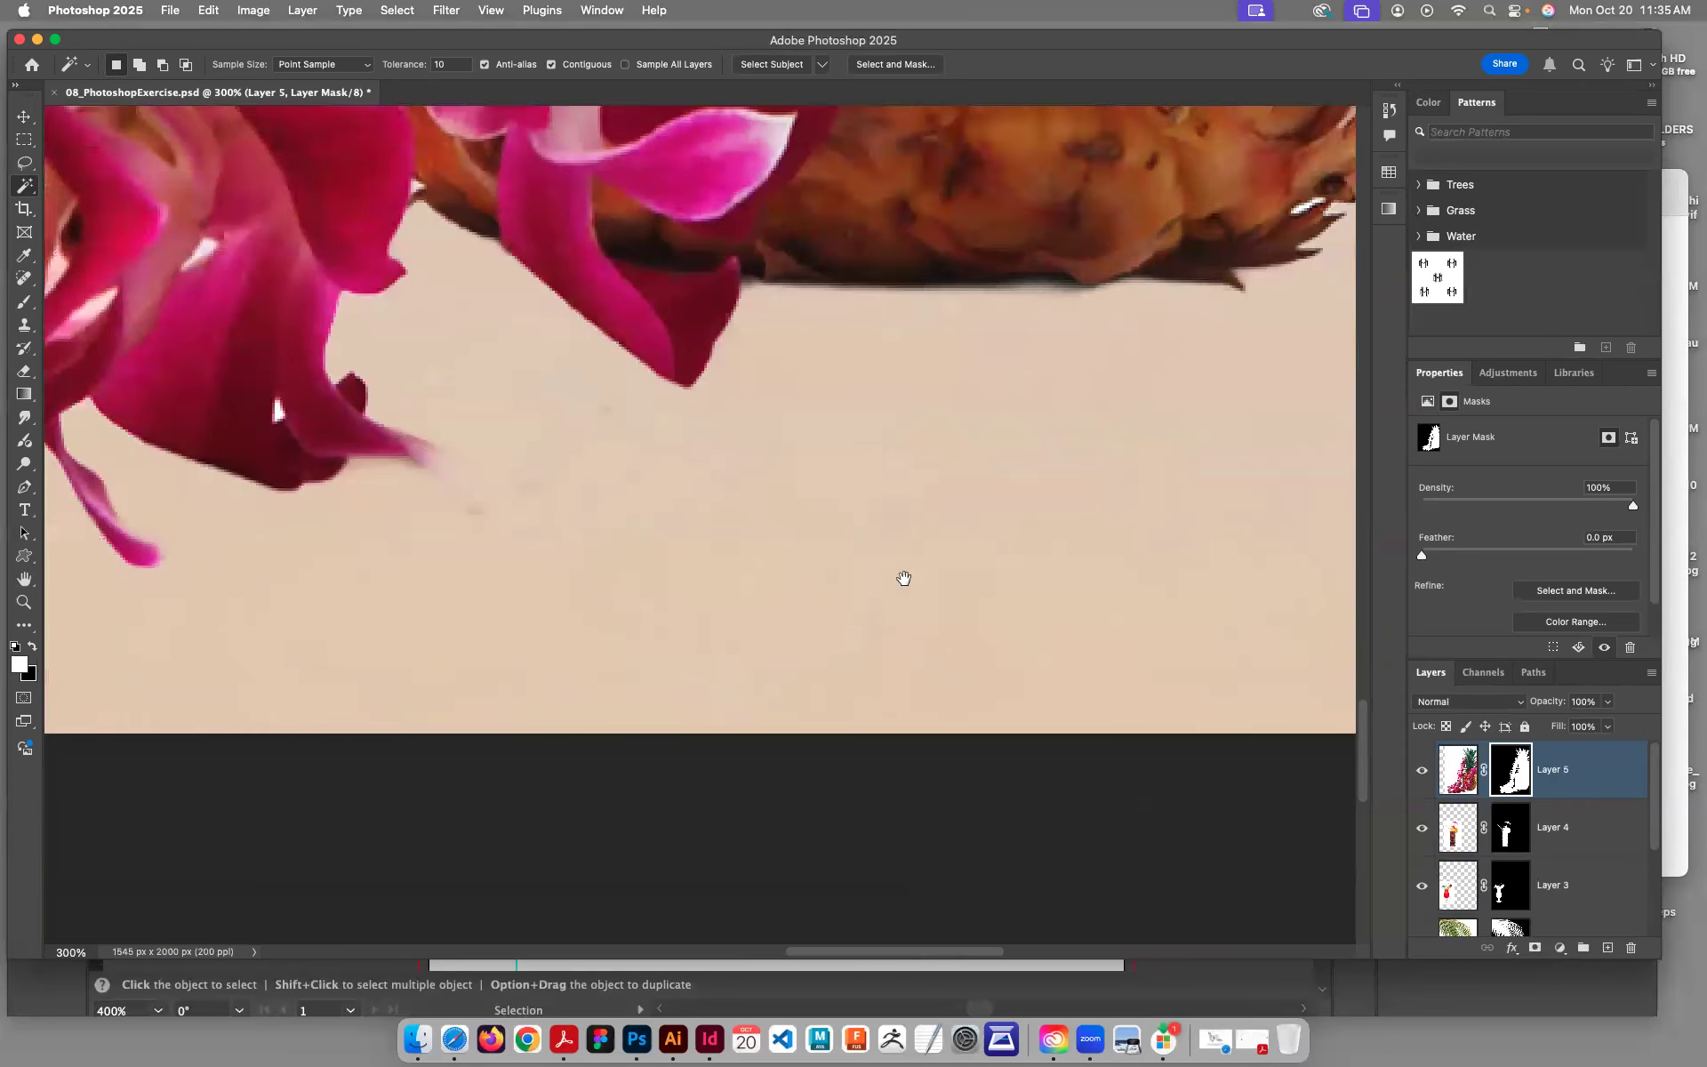
drag(904, 578, 862, 655)
key(super+minus)
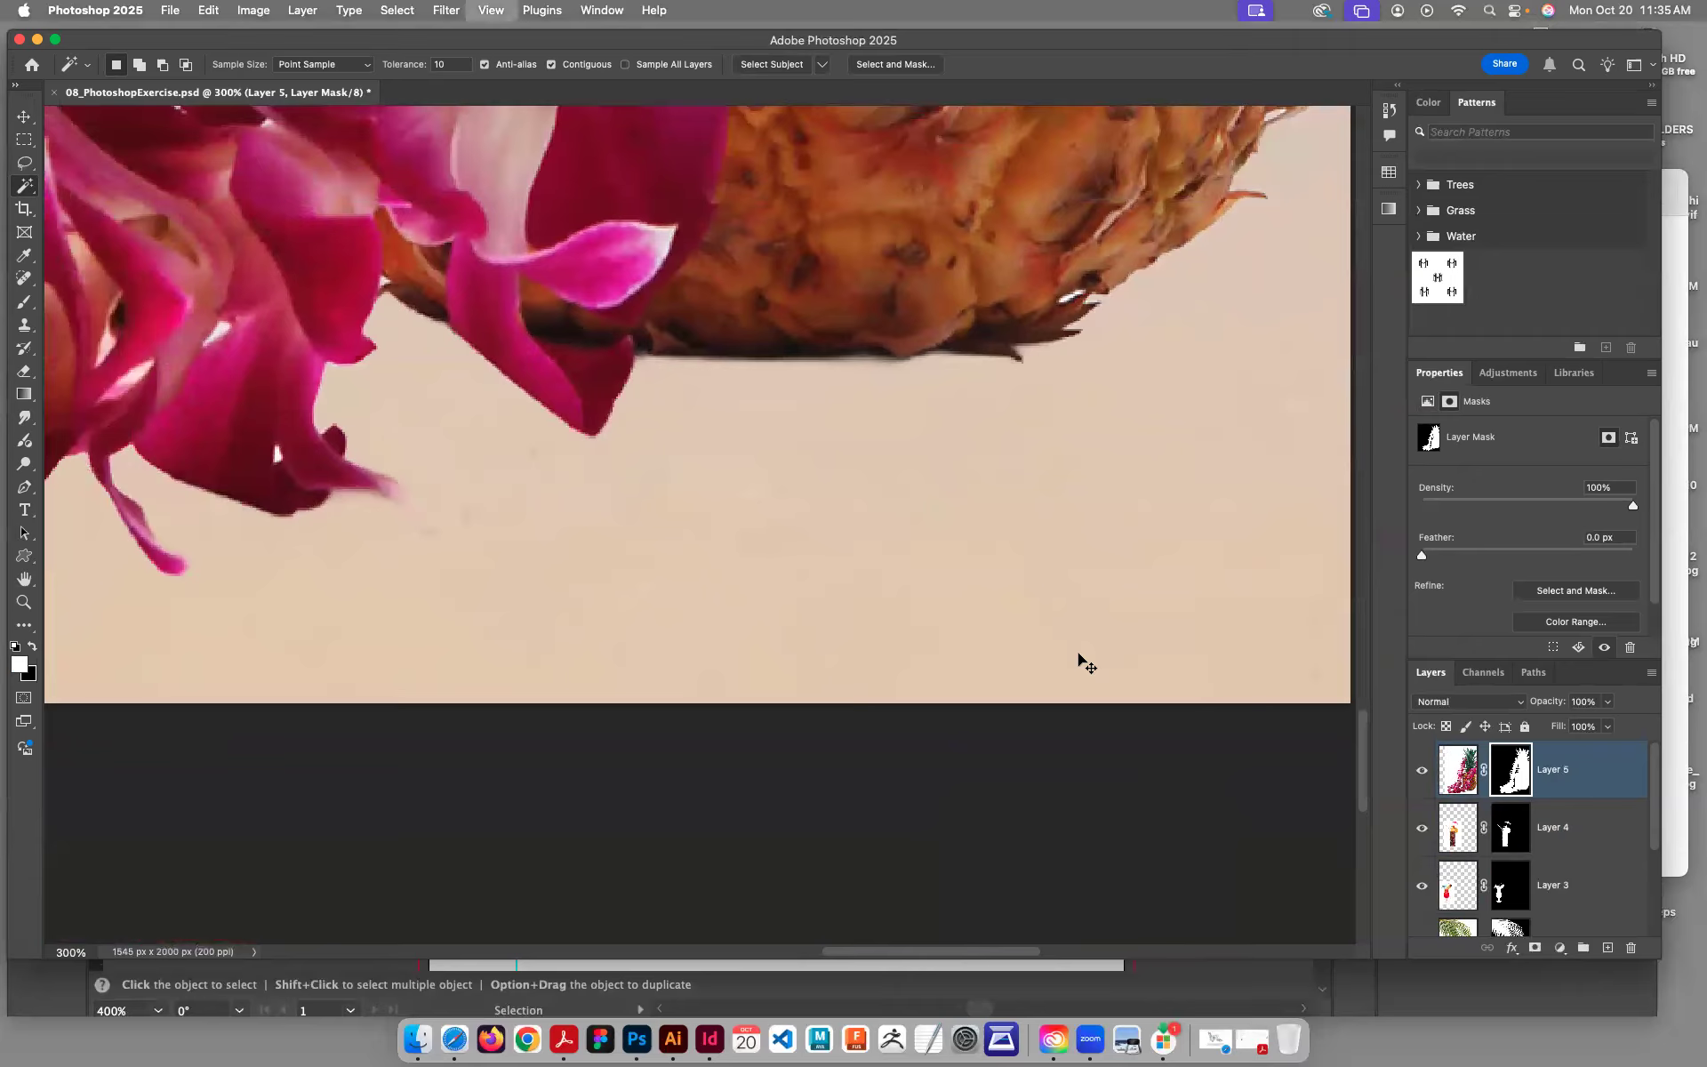
key(super+minus)
key(super+minus)
key(super+minus)
key(super+minus)
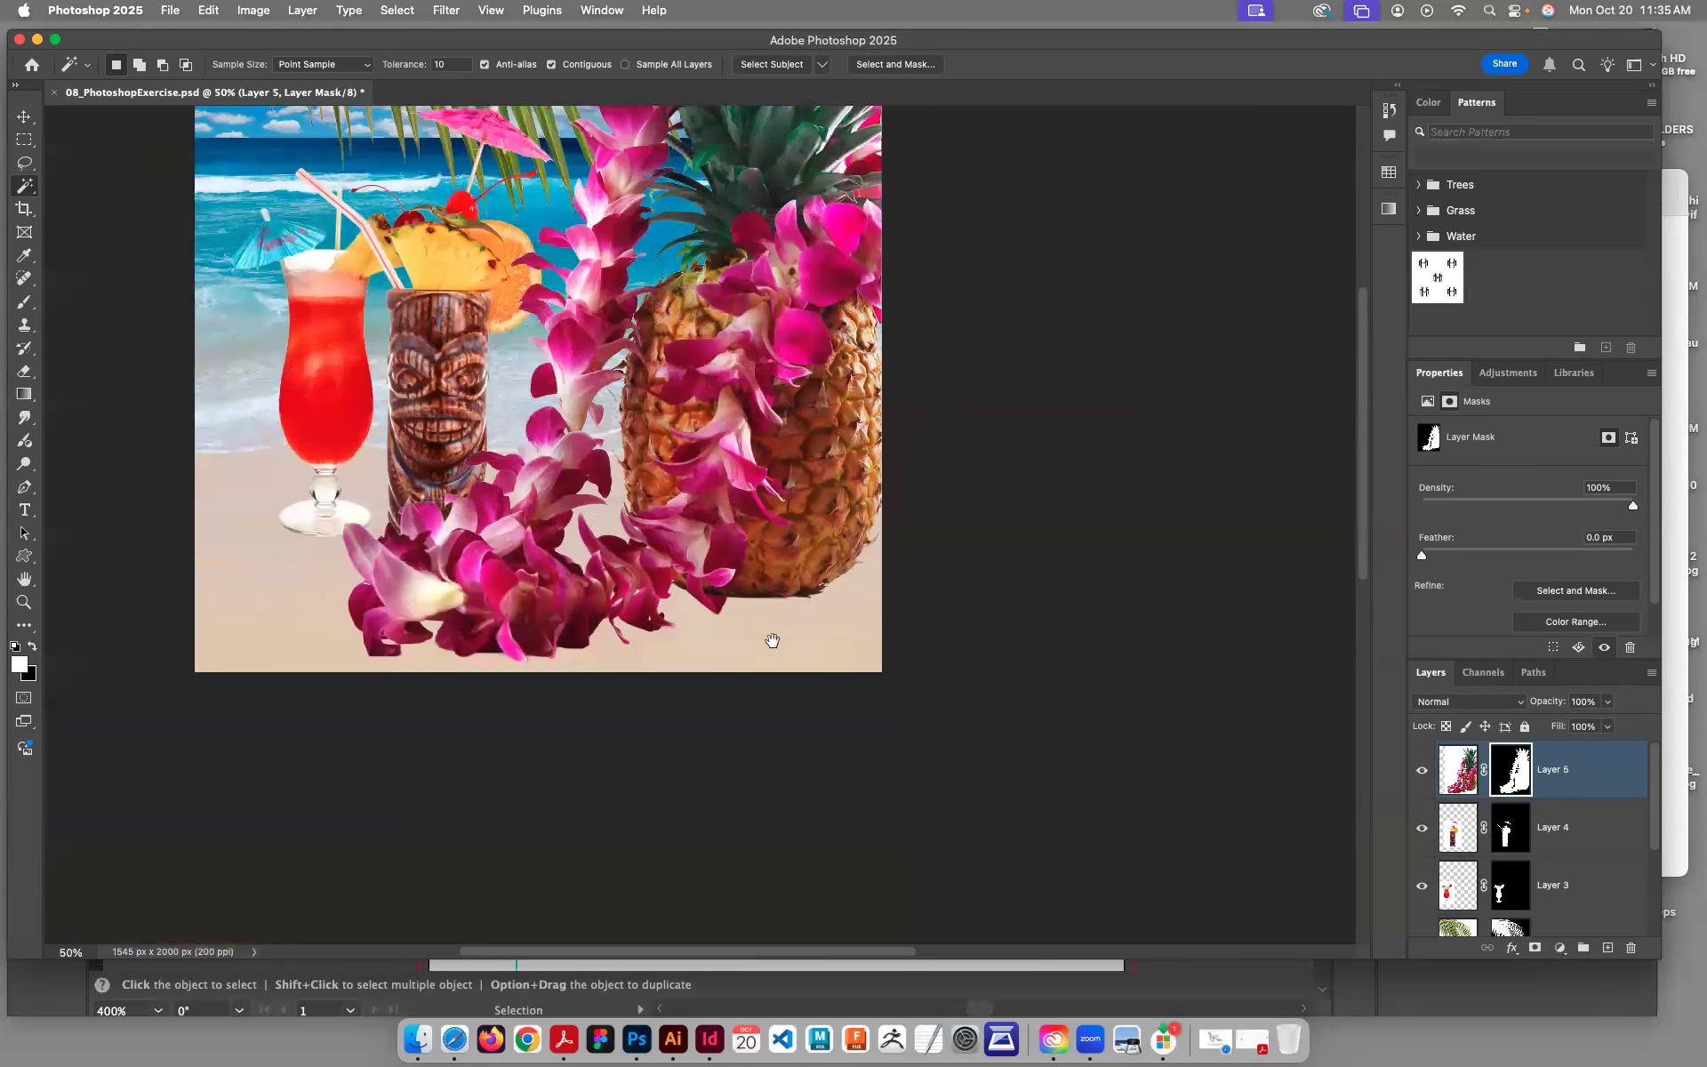
Step: Scale the pineapple and lei layer to about 72% and place it at the beach's lower-right edge, partly beyond the canvas
click(1471, 773)
key(super+t)
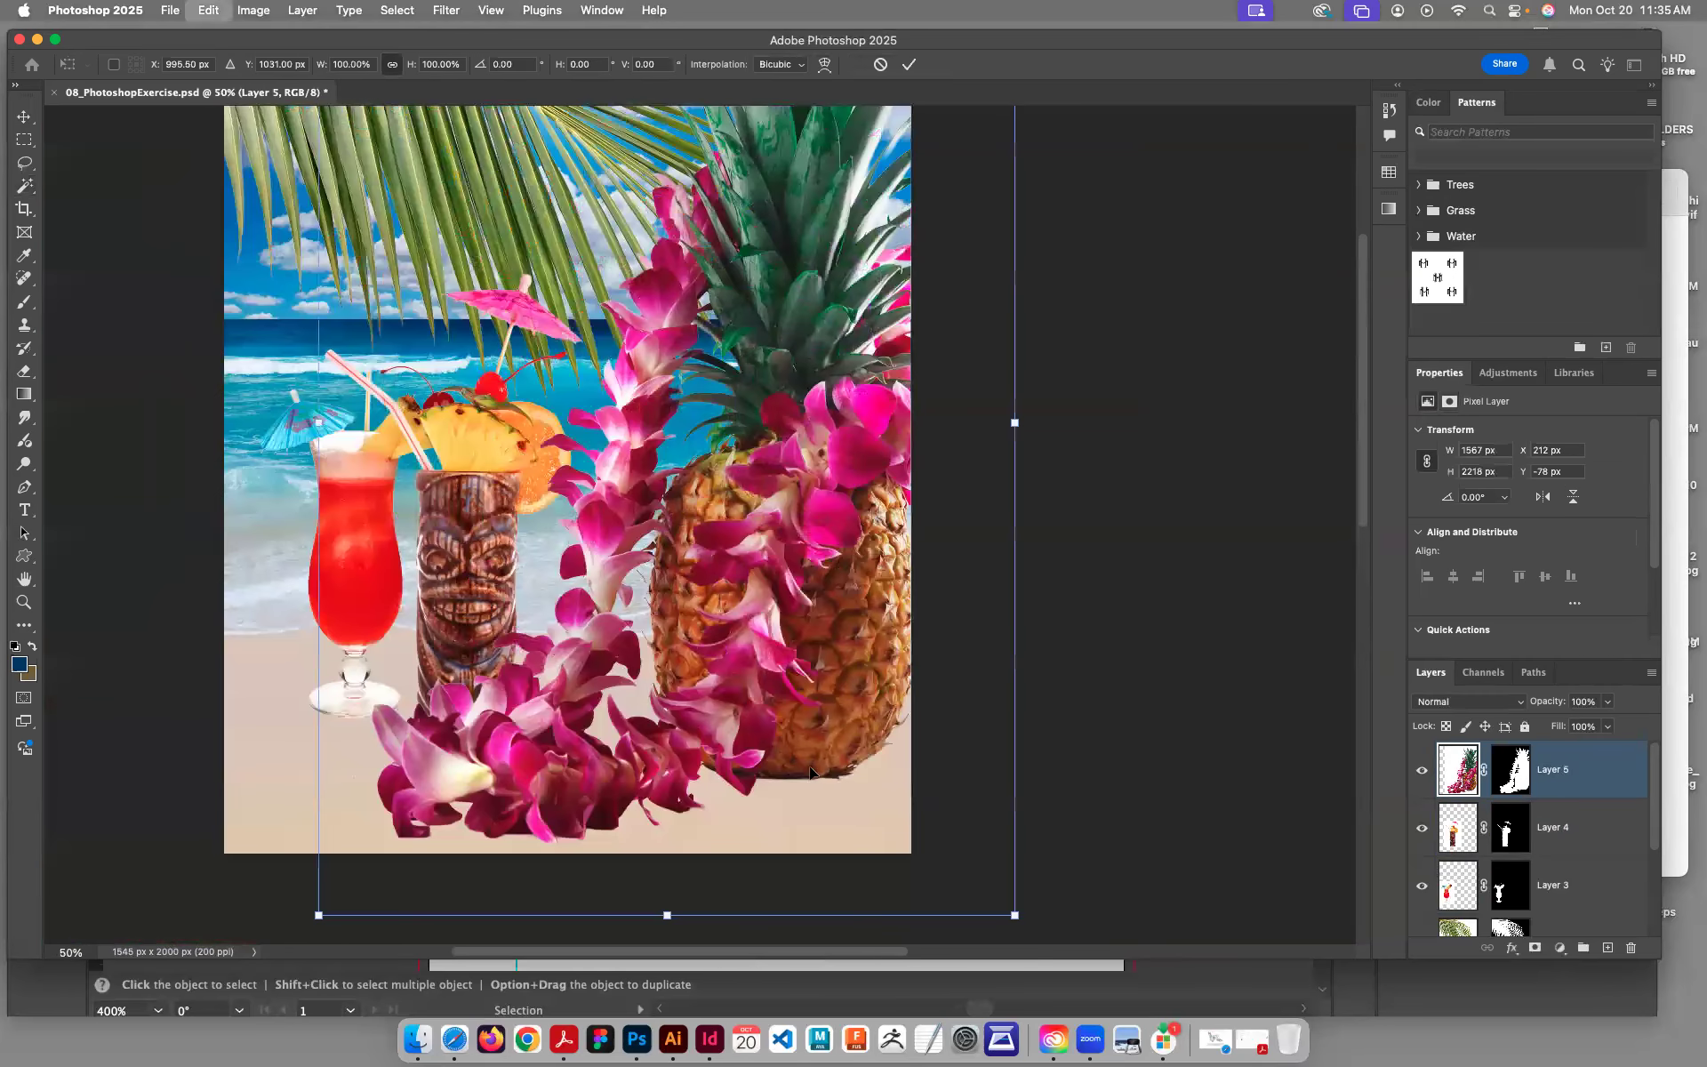
drag(318, 917, 522, 788)
drag(612, 727, 623, 711)
drag(856, 432, 858, 640)
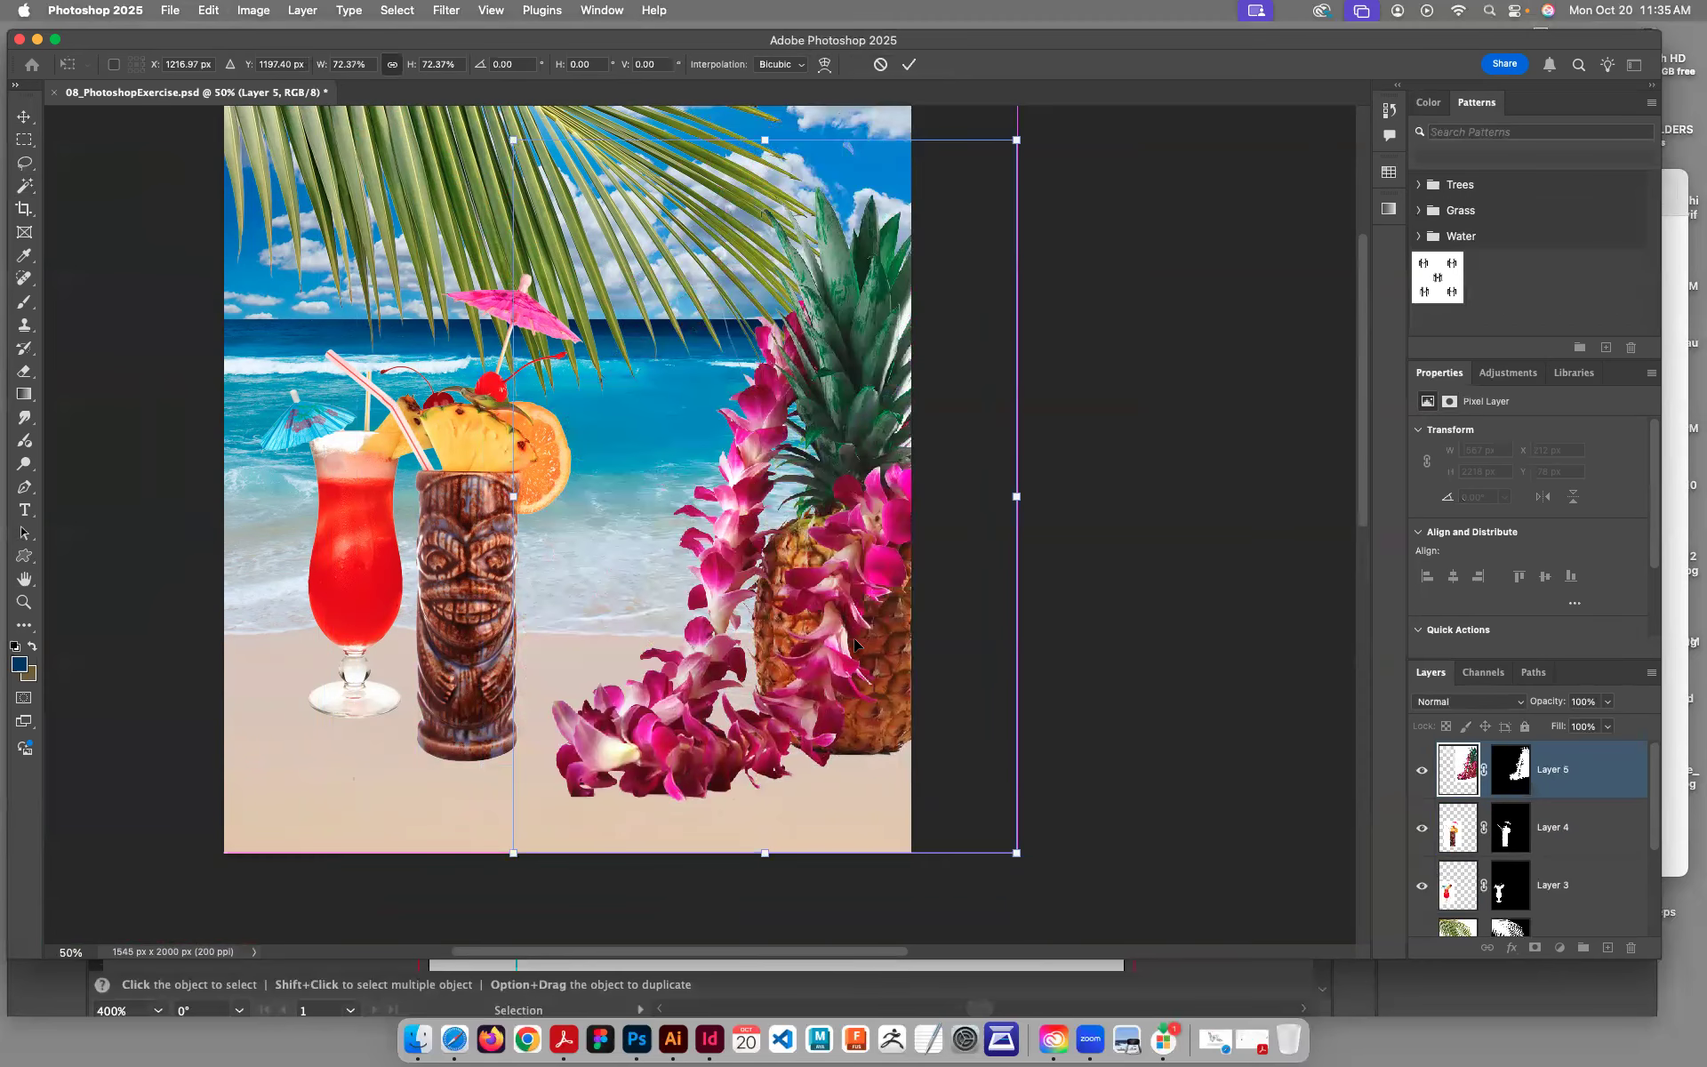
key(Return)
Step: Select the tiki drink on Layer 4 and move it left and slightly up, over the red cocktail near the canvas edge
key(w)
key(alt+bracketleft)
click(457, 548)
click(499, 572)
drag(524, 578, 302, 529)
Step: Reorder the red cocktail's Layer 3 above Layer 4 and move the cocktail down and right, in front of the tiki mug
shift+click(1454, 889)
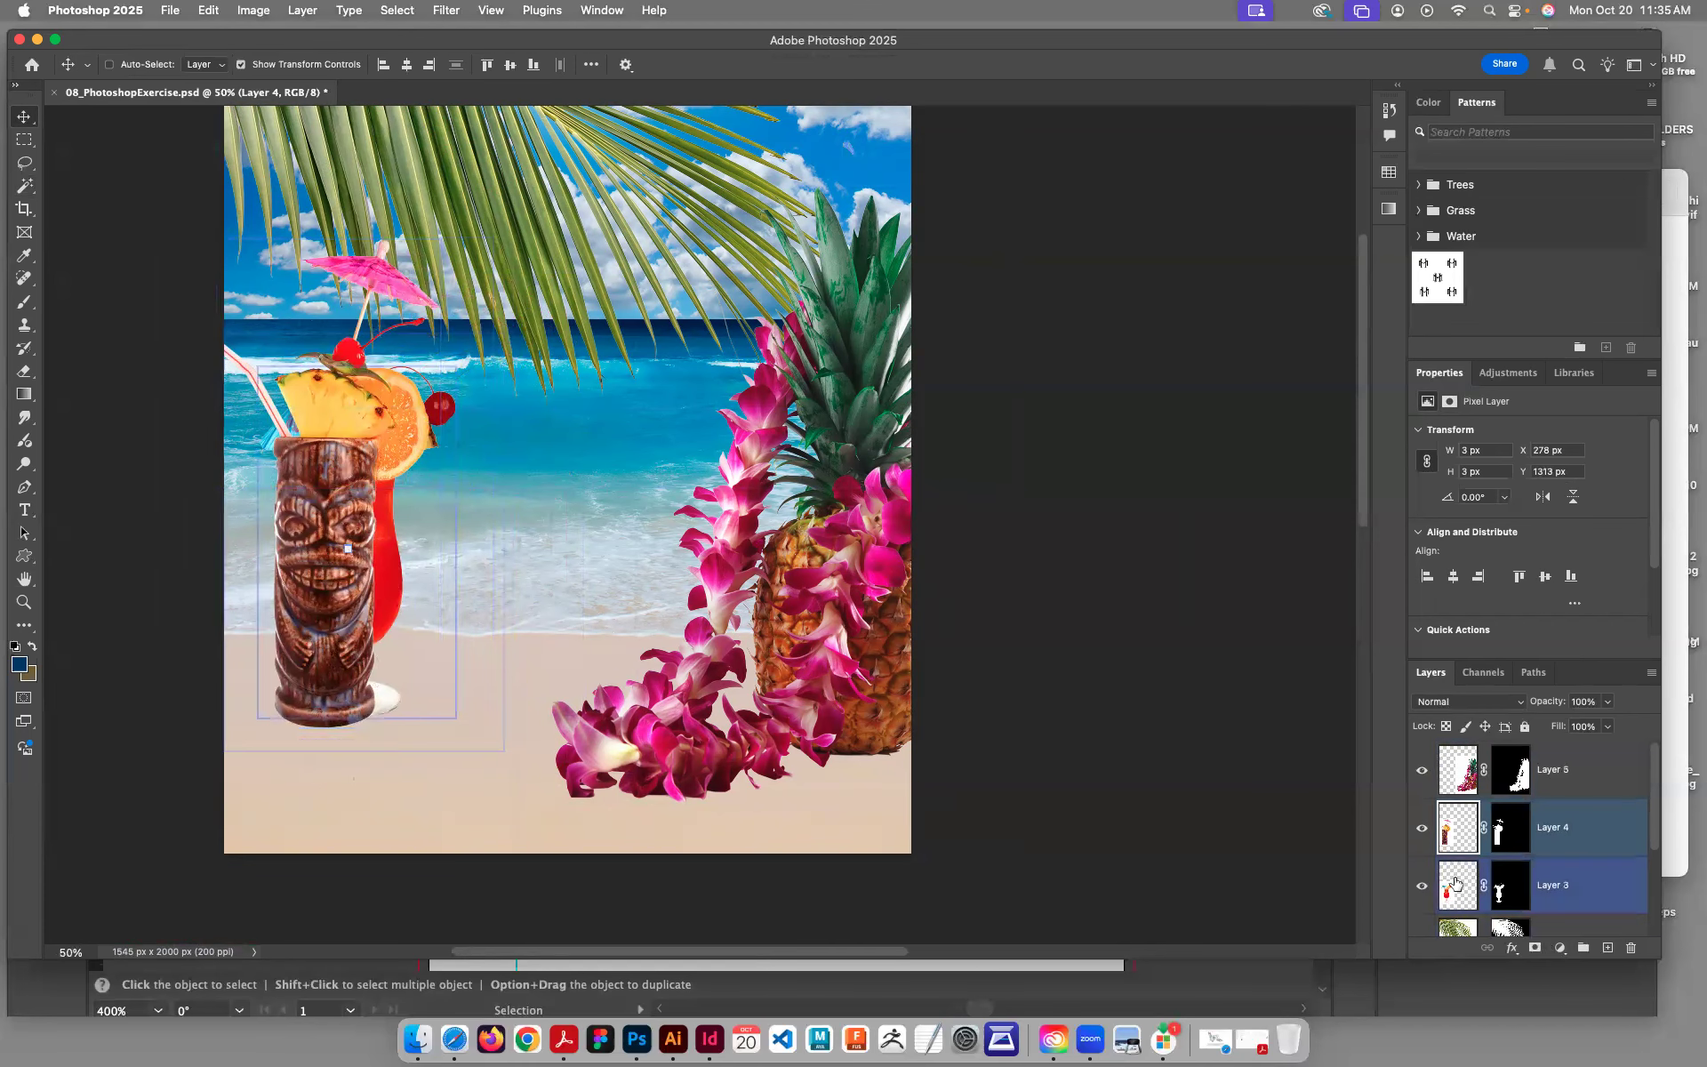
drag(1455, 892, 1458, 822)
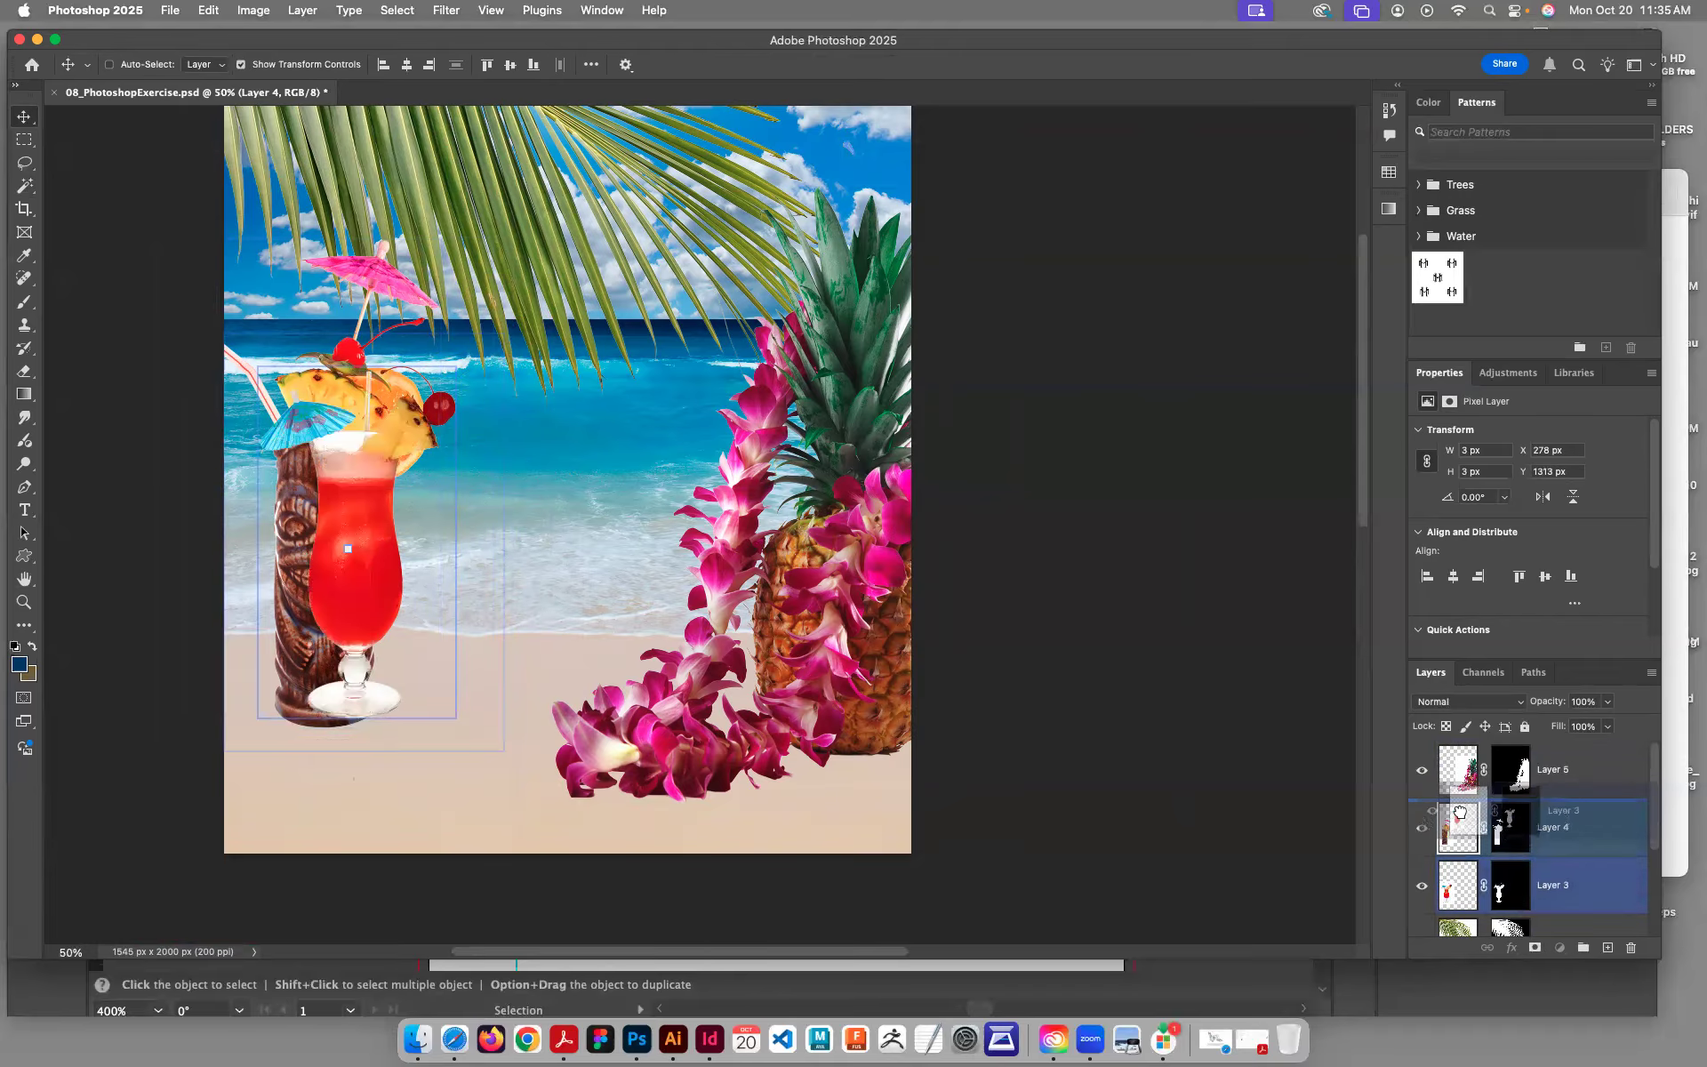
click(1458, 827)
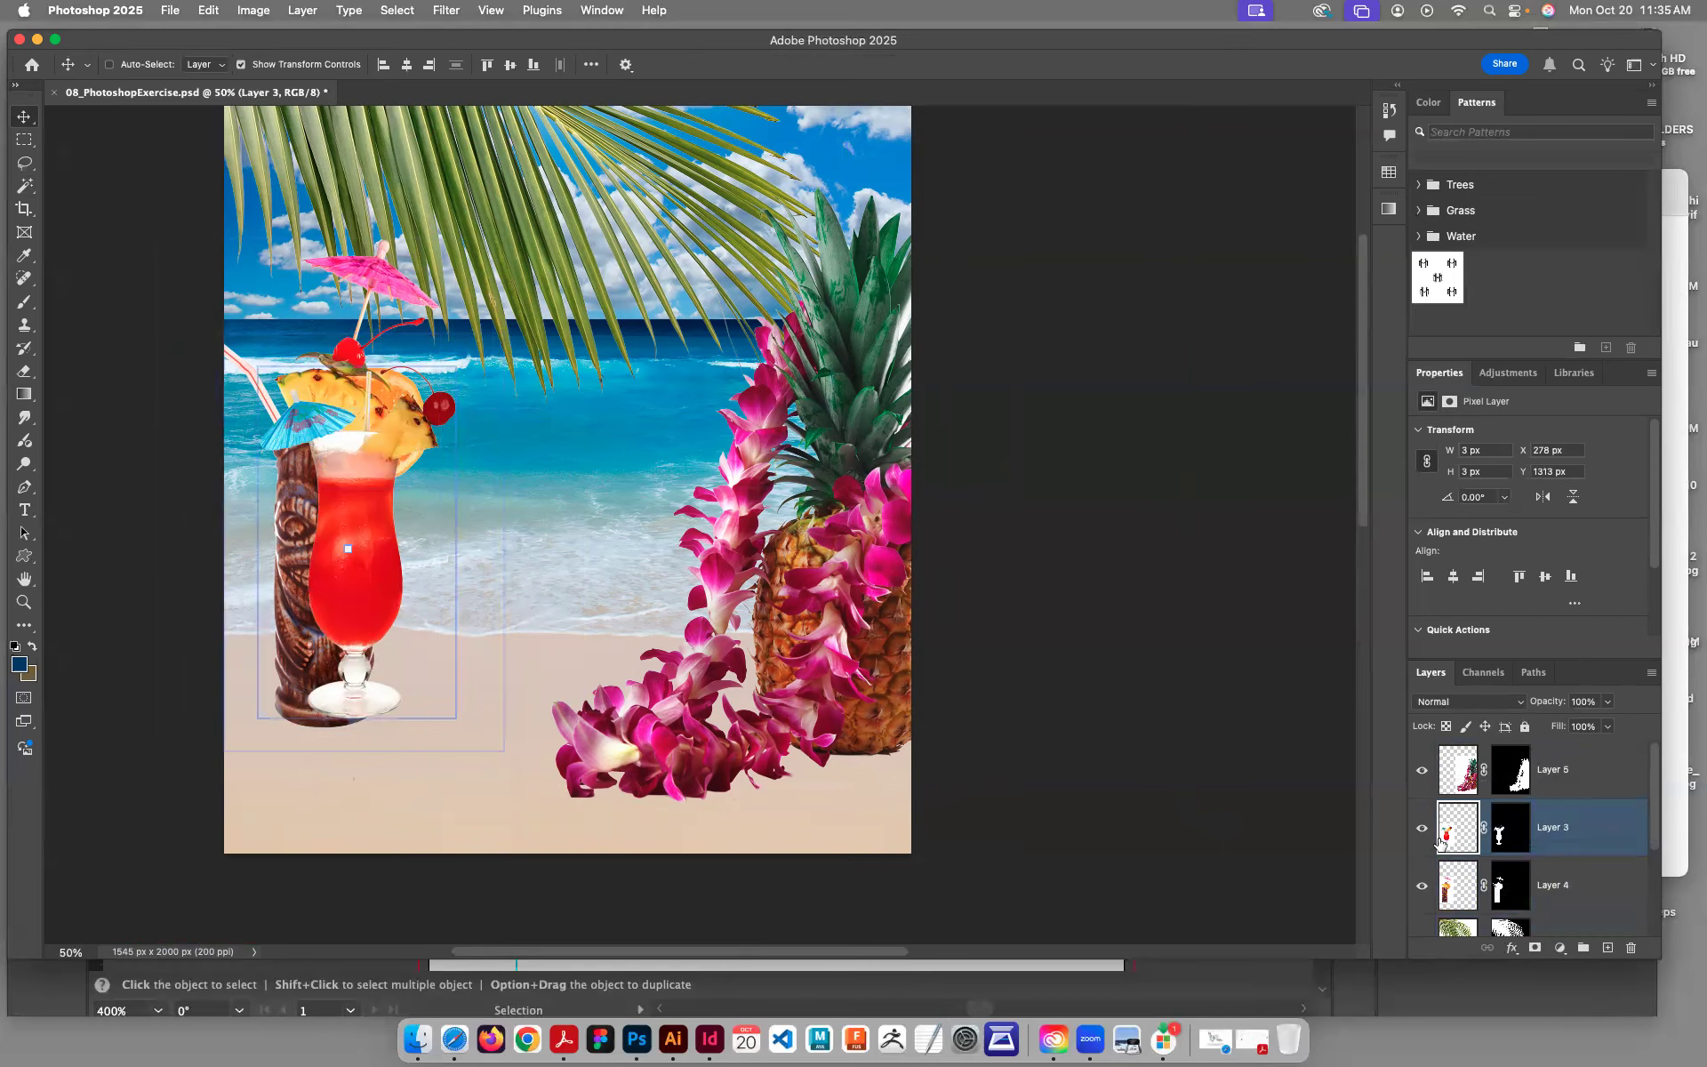
drag(424, 560, 460, 626)
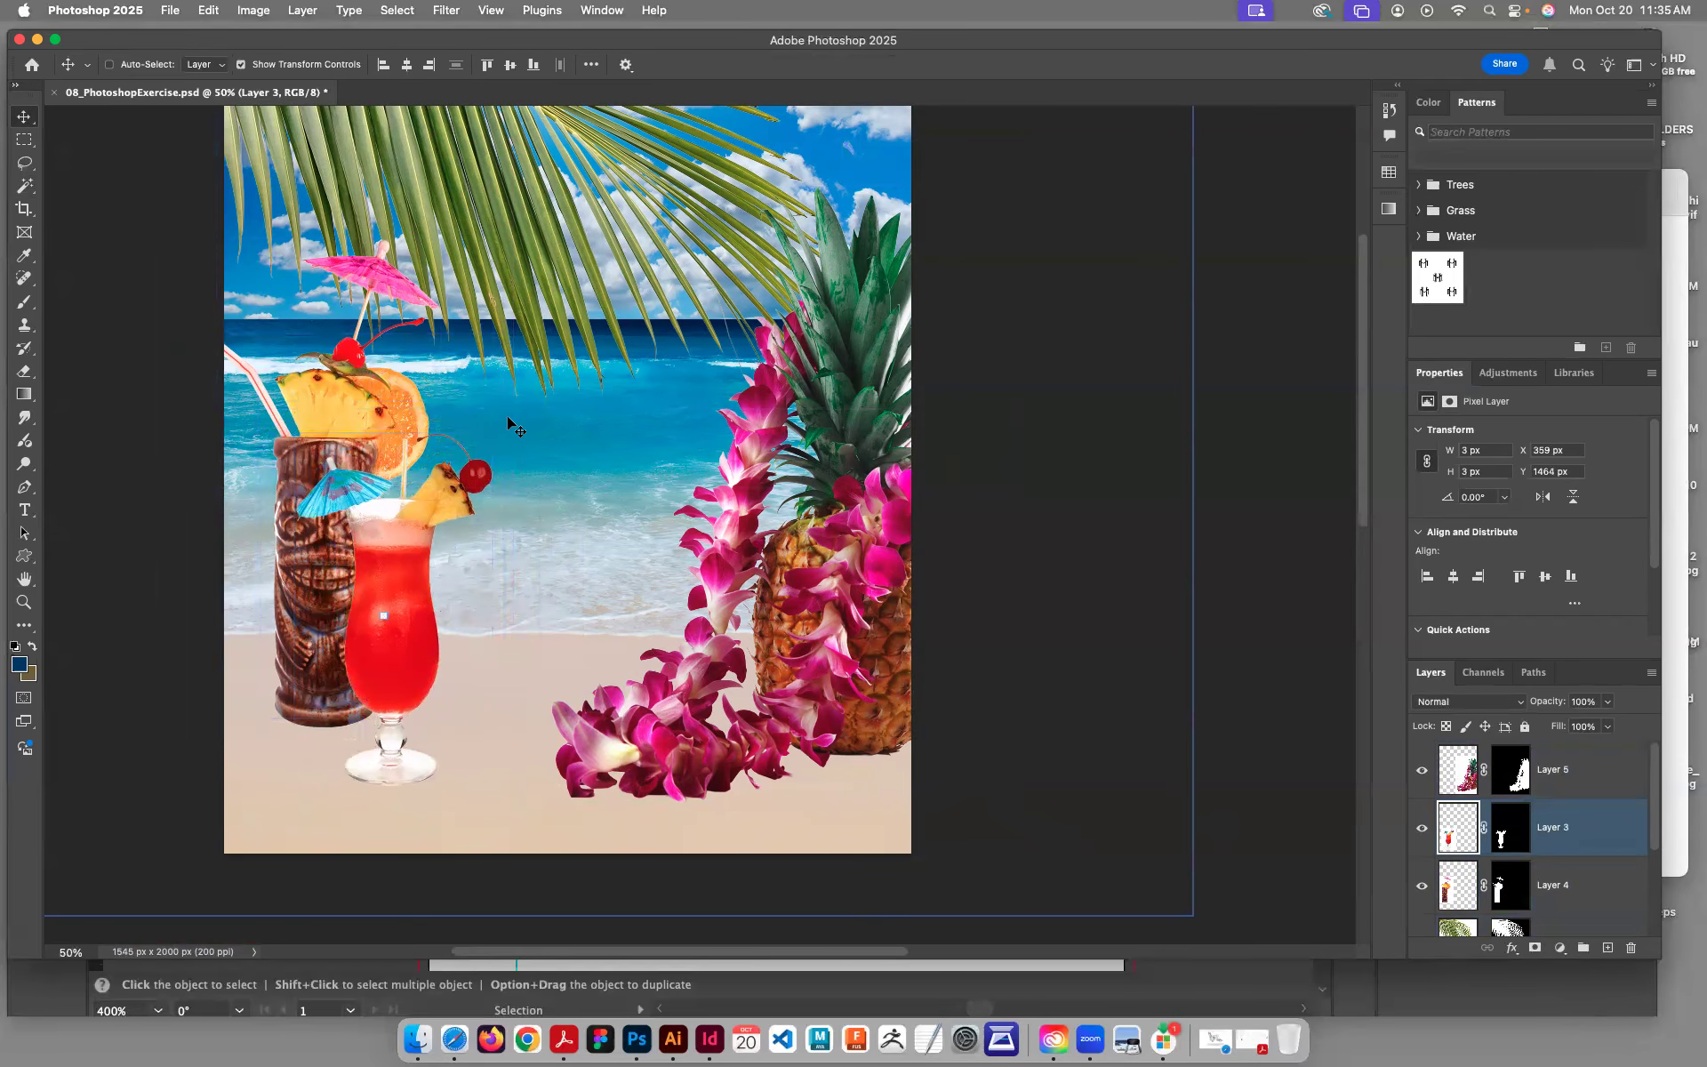
key(super+t)
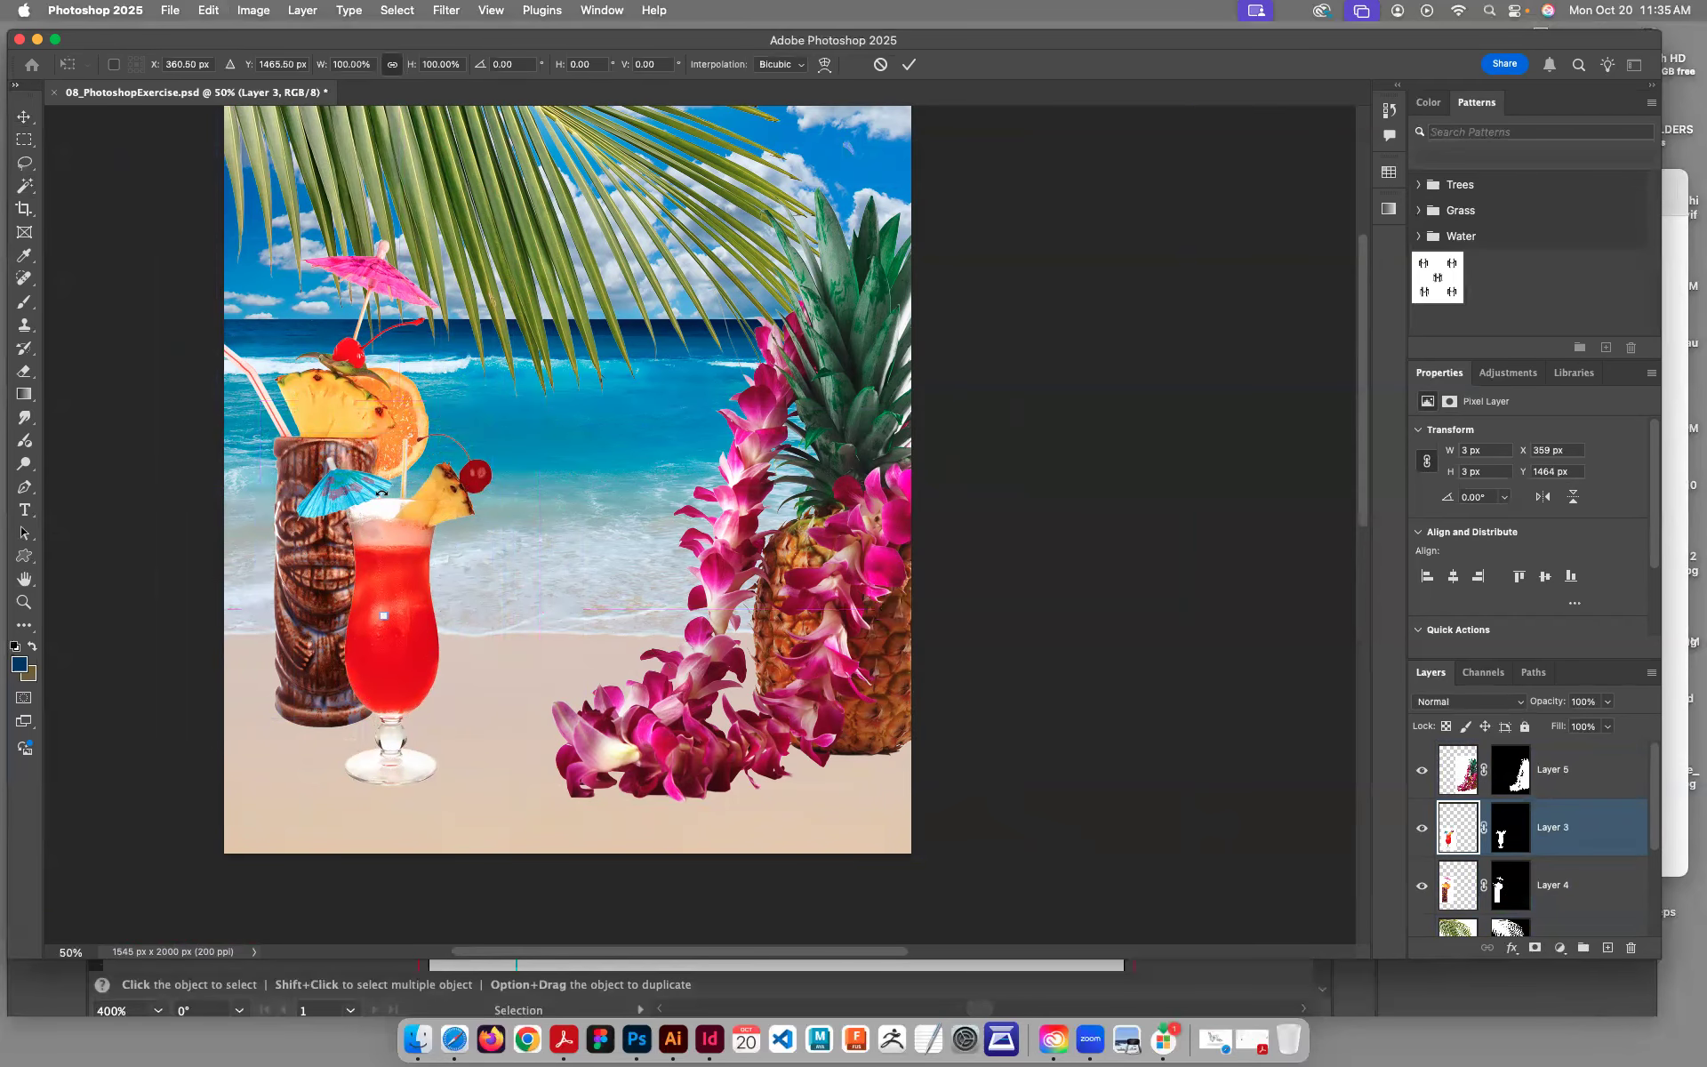
key(super+minus)
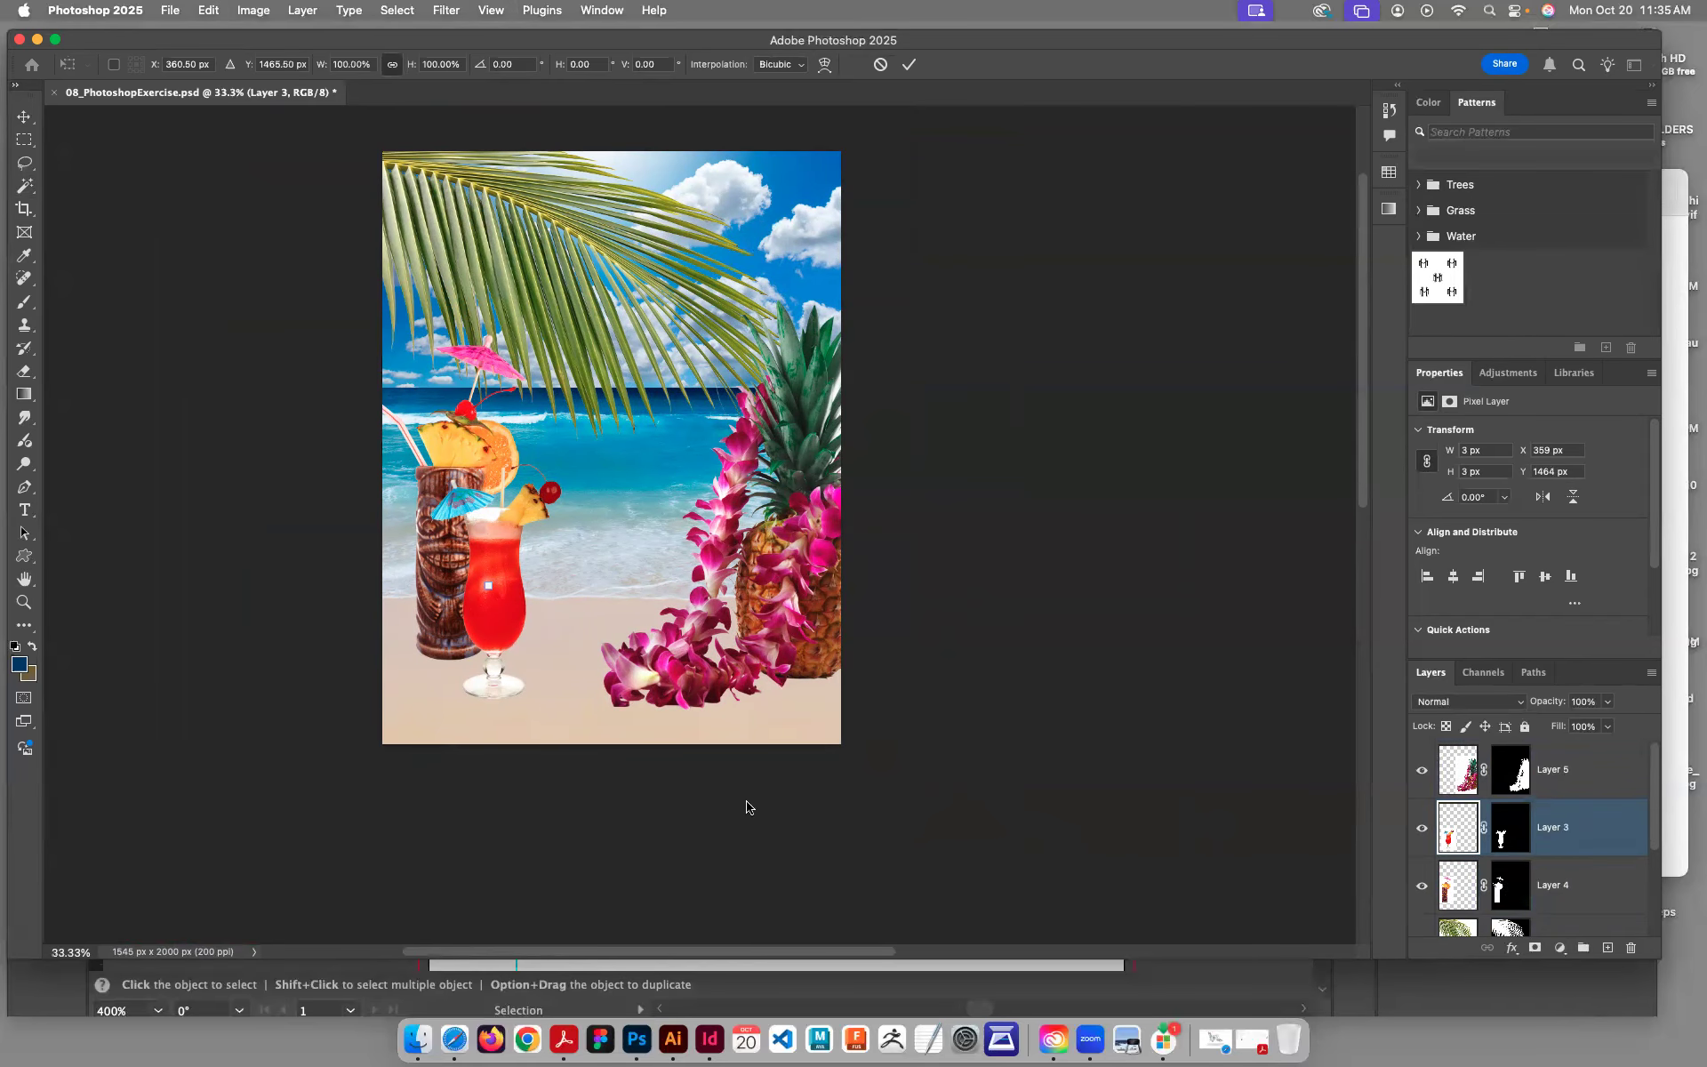
Step: Save the composition as a new Photoshop file named with the author's surname plus "_08", keeping Maximize Compatibility on
click(159, 9)
click(176, 8)
click(176, 8)
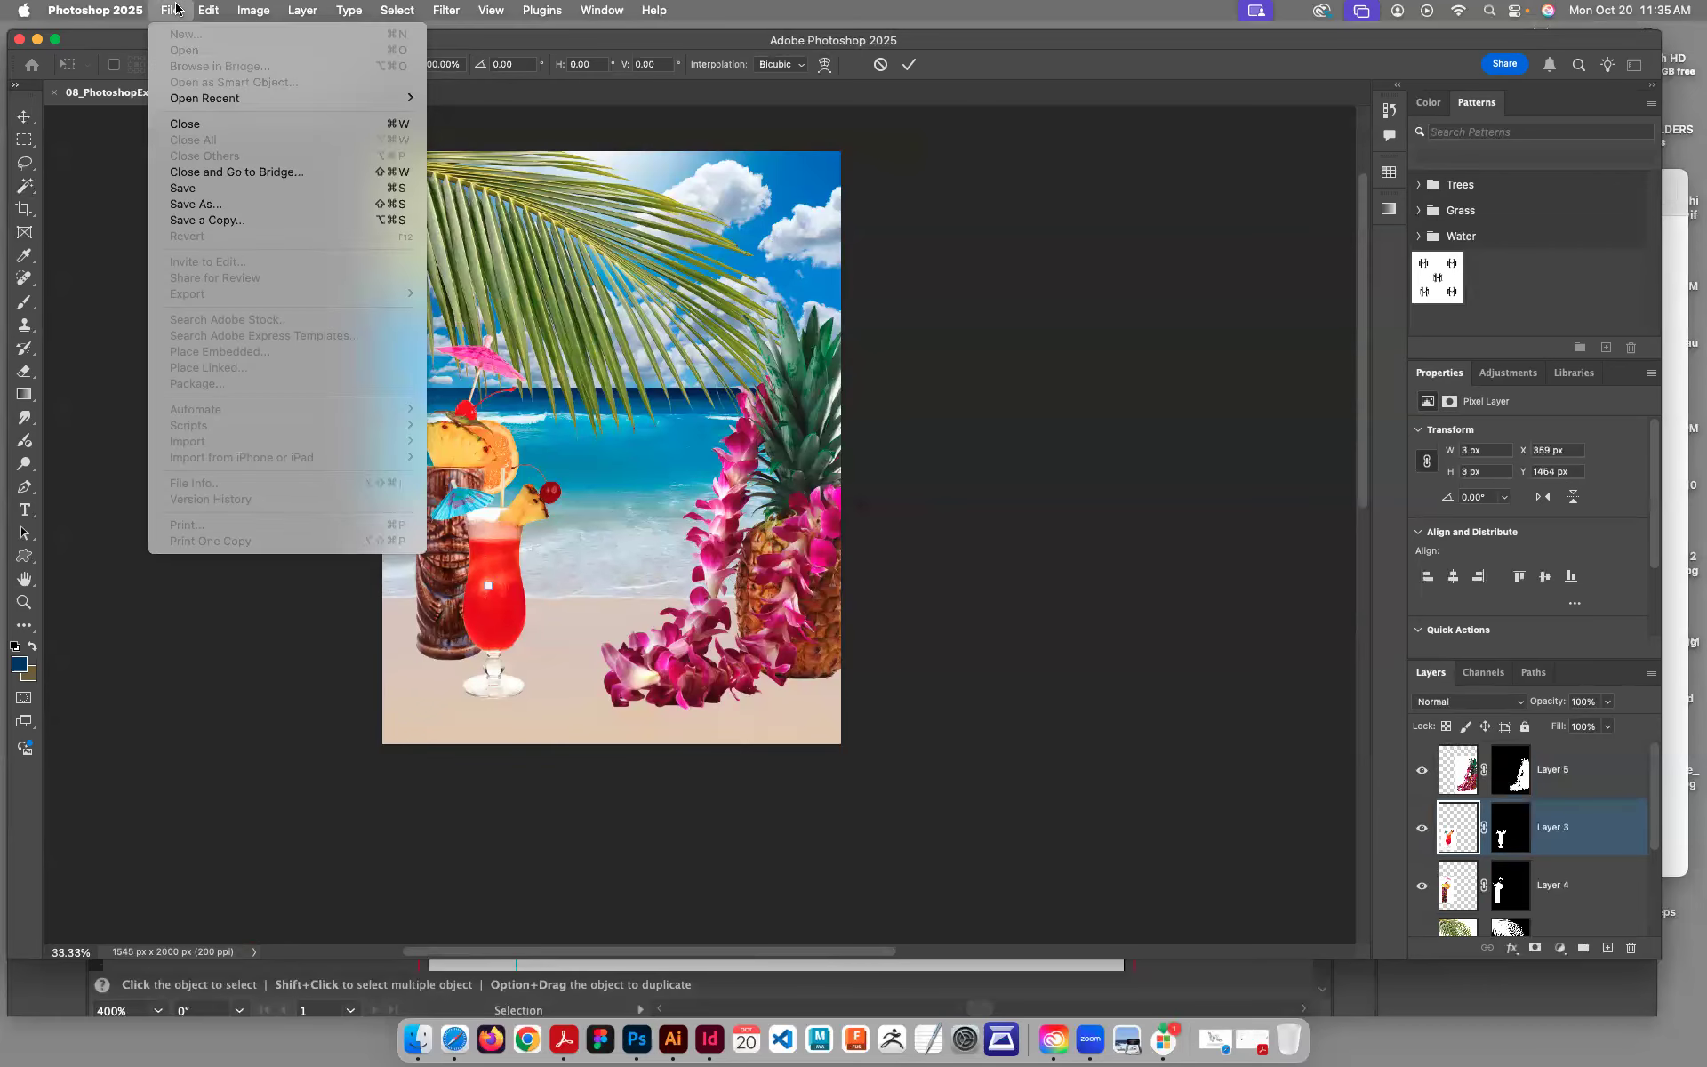
click(182, 203)
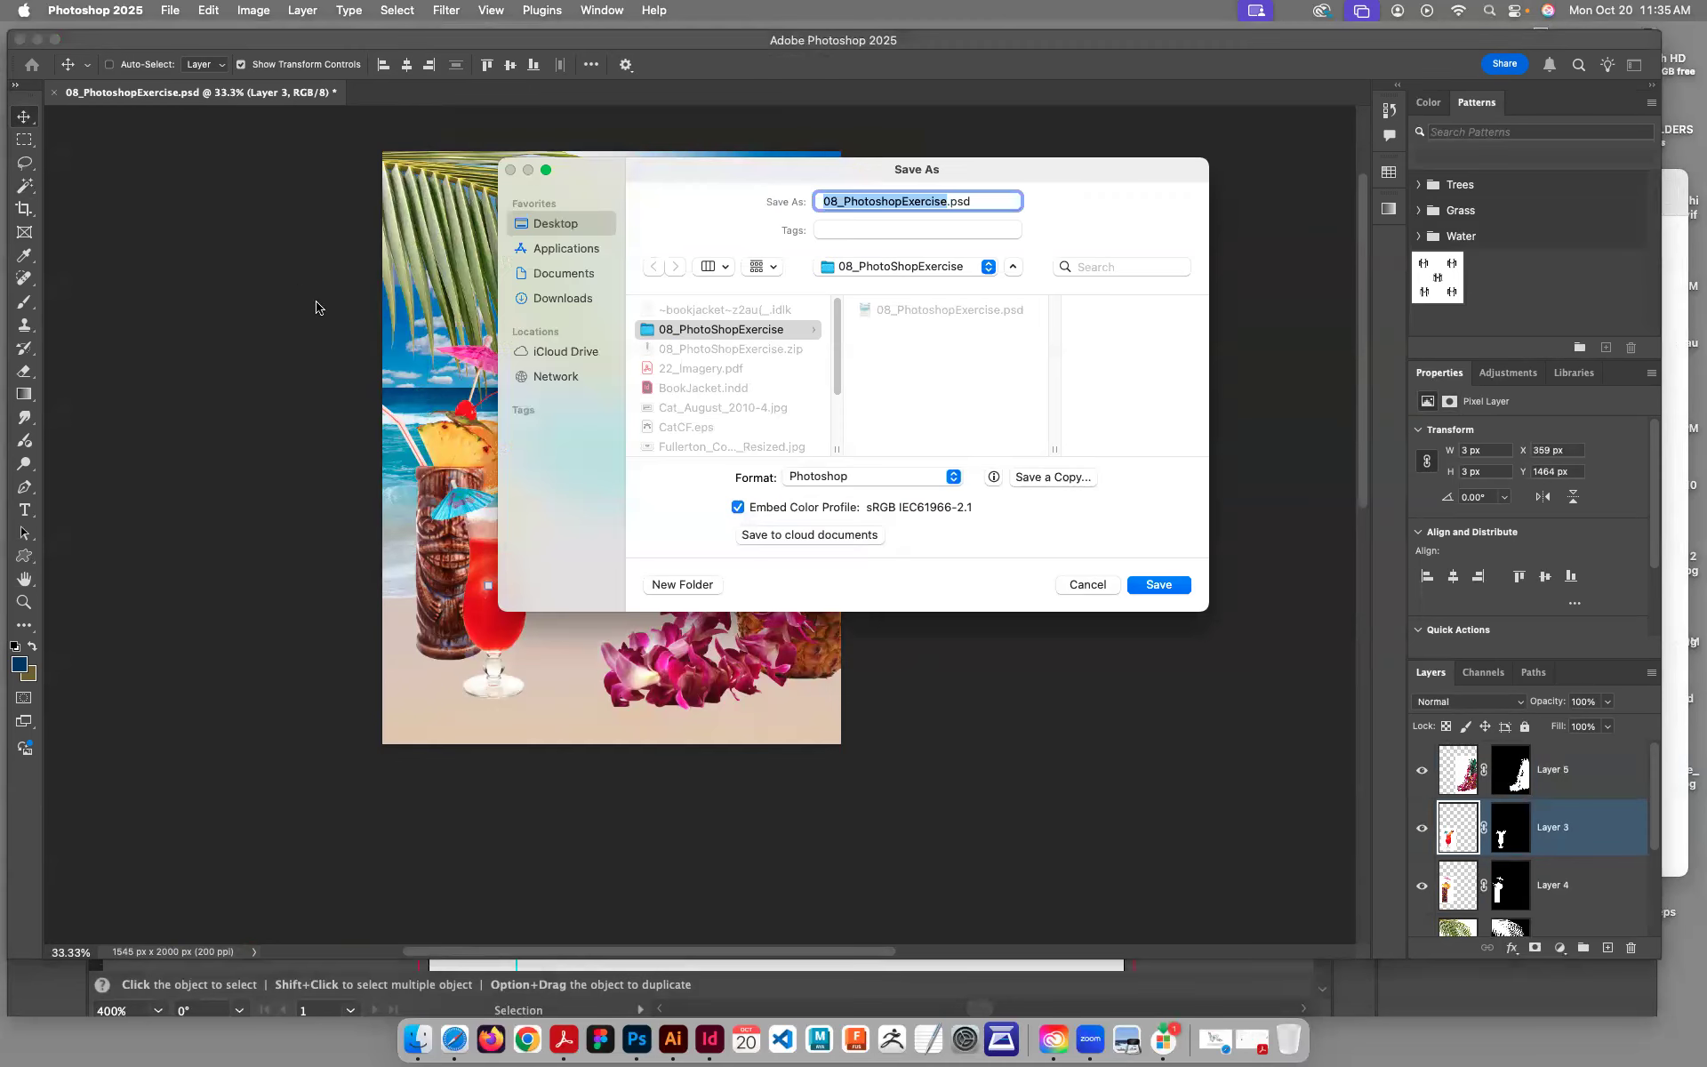
text(Klippenstein)
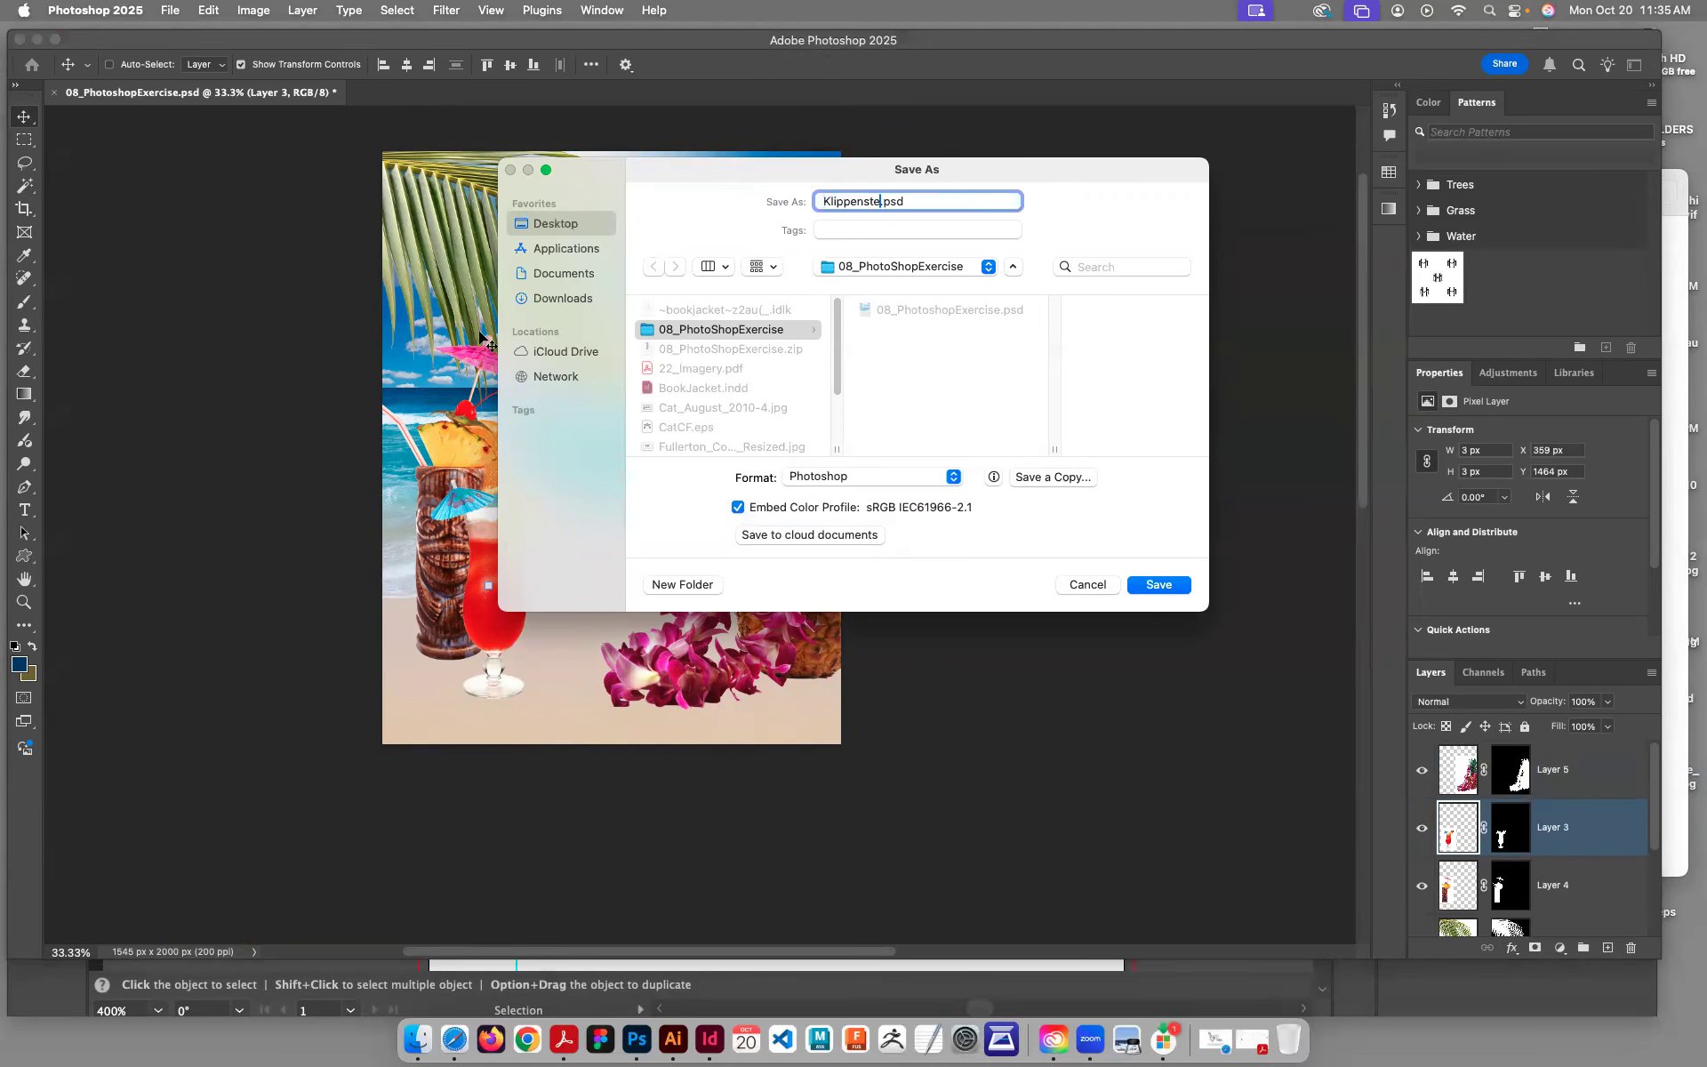
text(_08)
click(1168, 588)
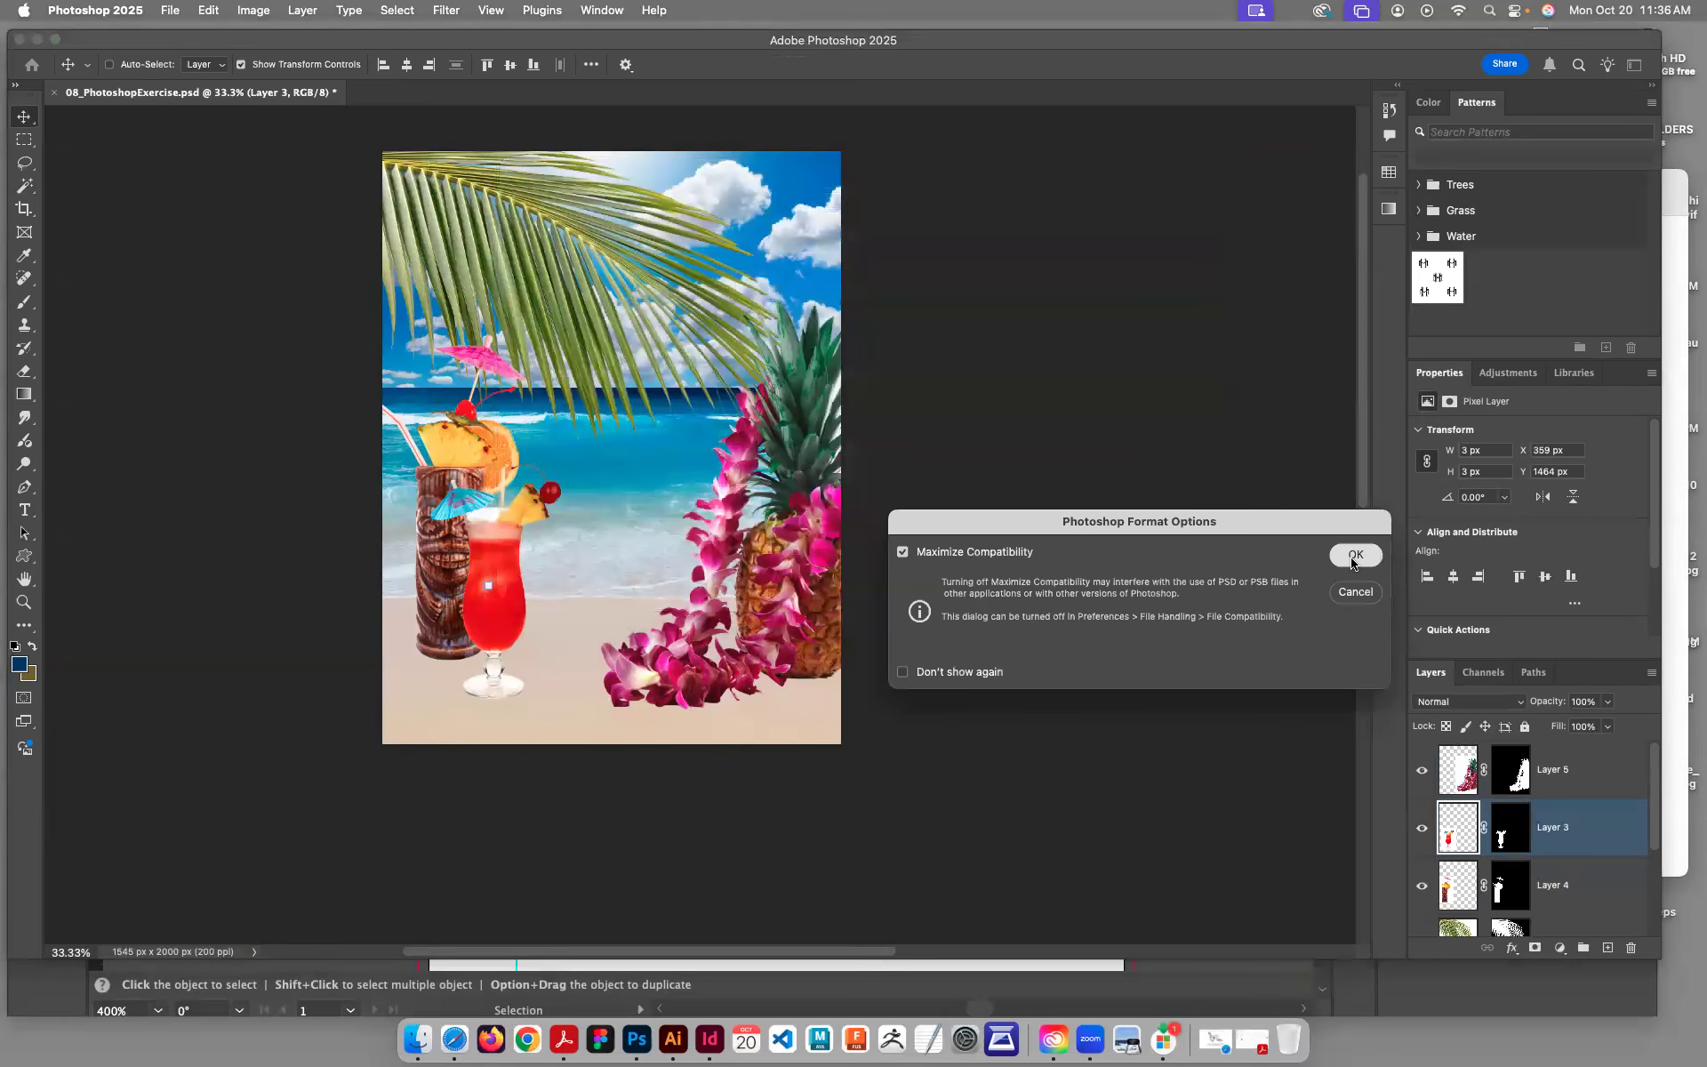
click(1352, 558)
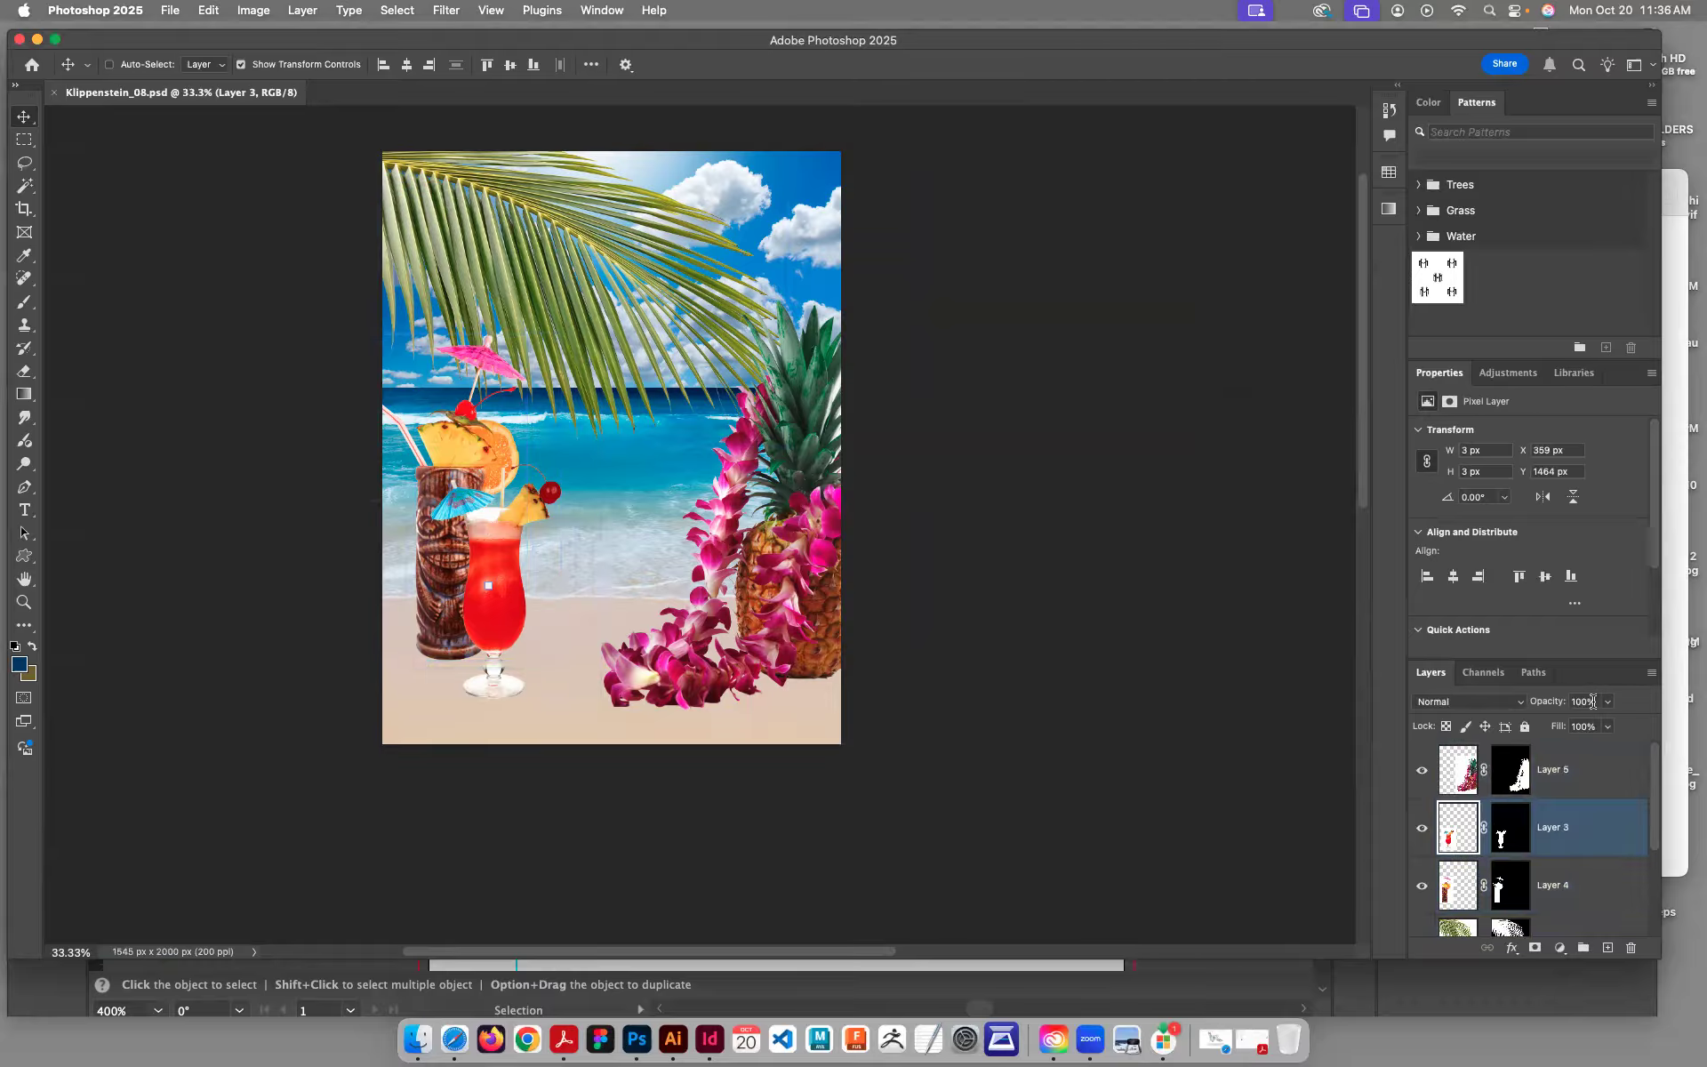
Step: Flatten the image into a single Background layer and save it as a TIFF in the 08_PhotoShopExercise folder under the existing base name
click(1651, 675)
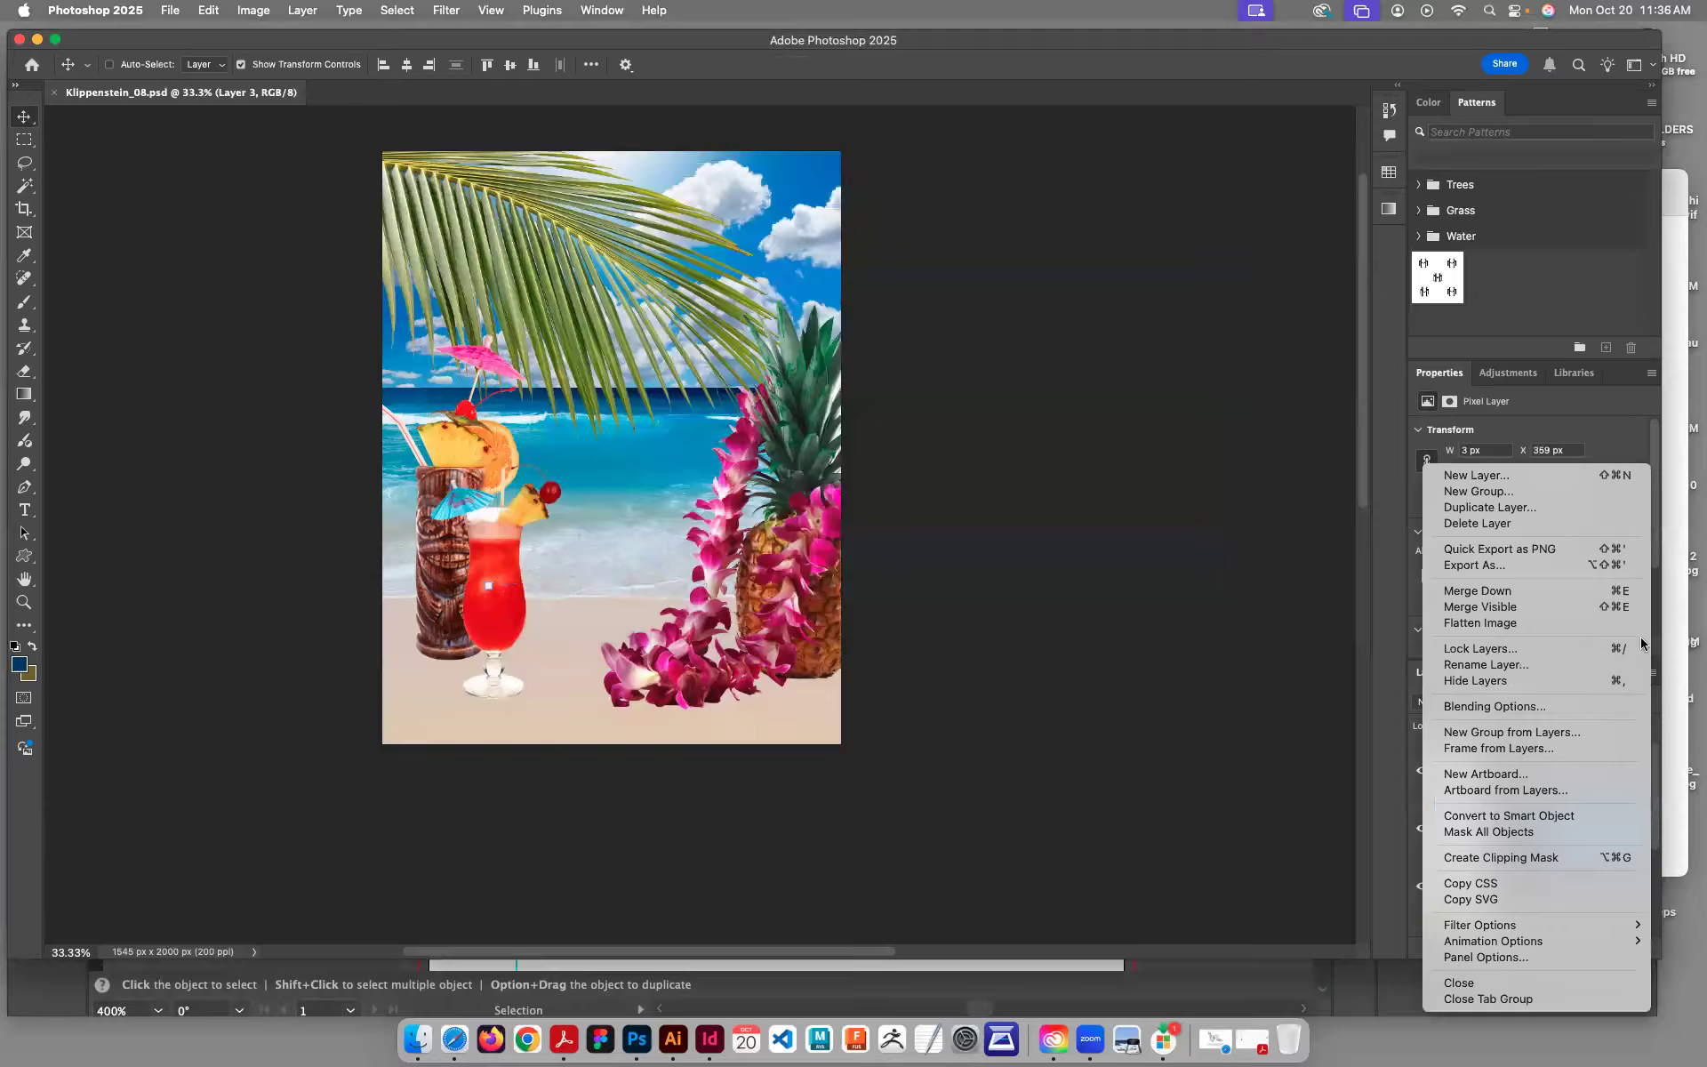
click(1511, 632)
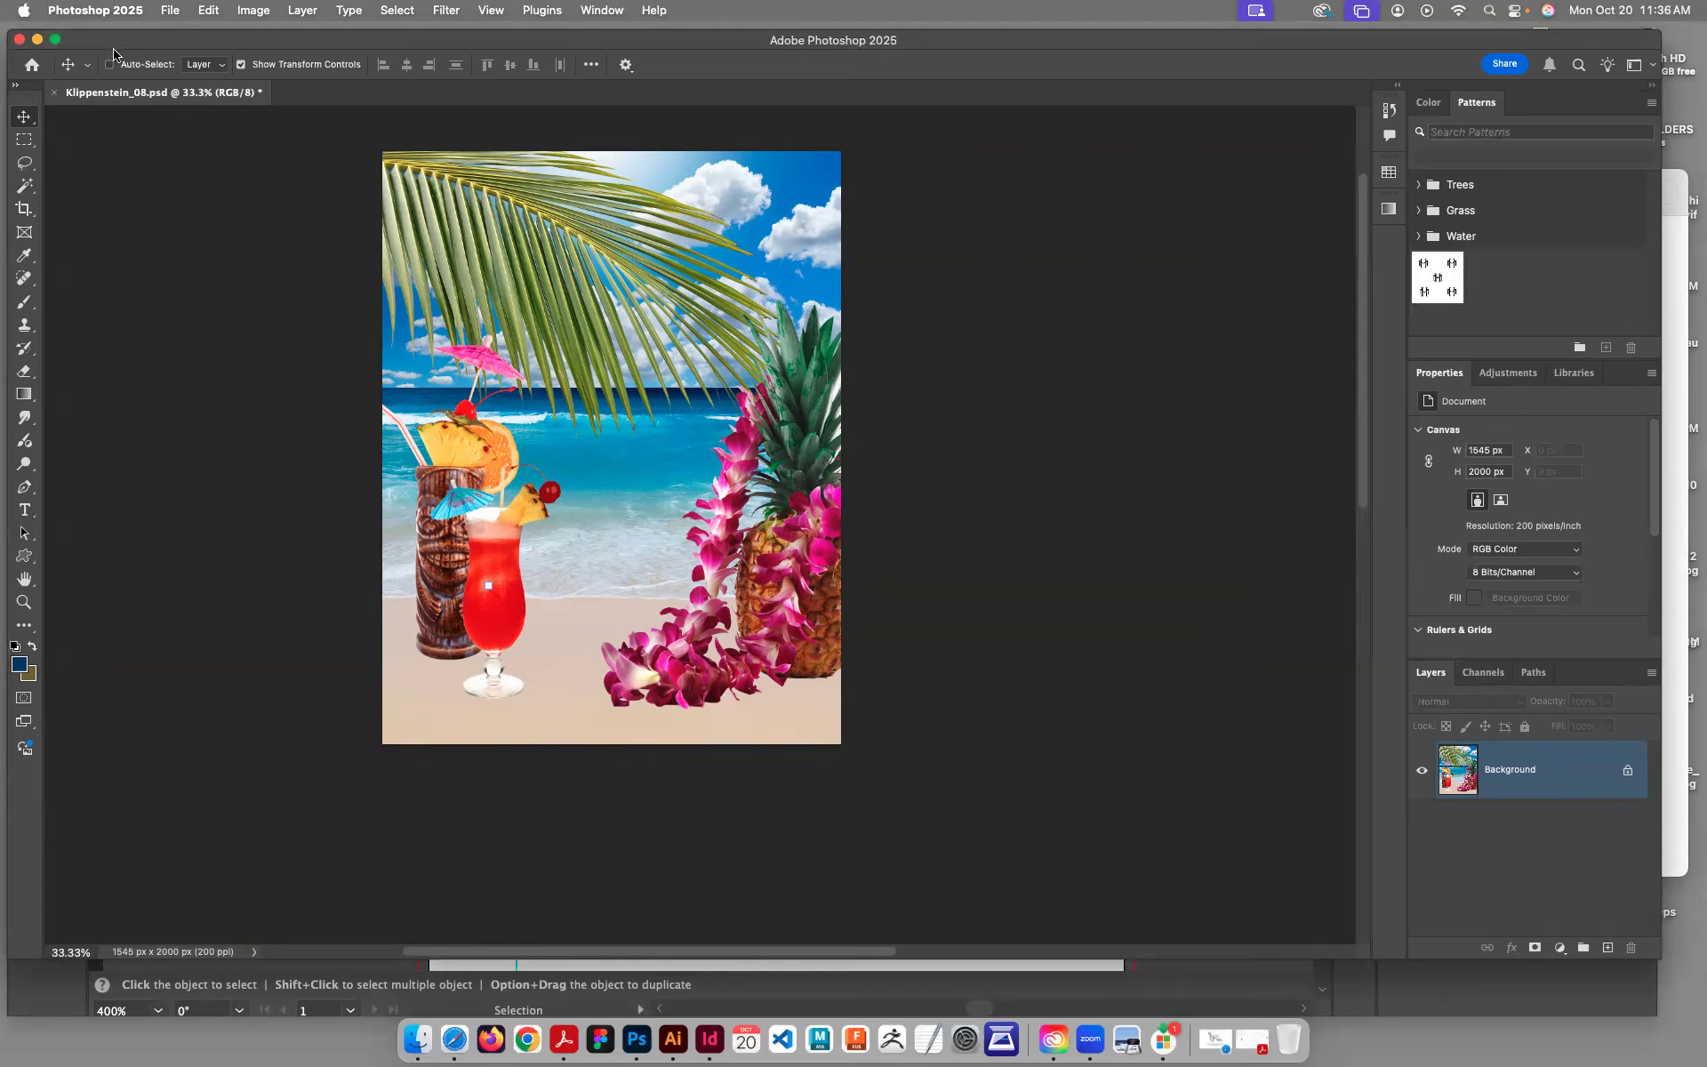
click(171, 10)
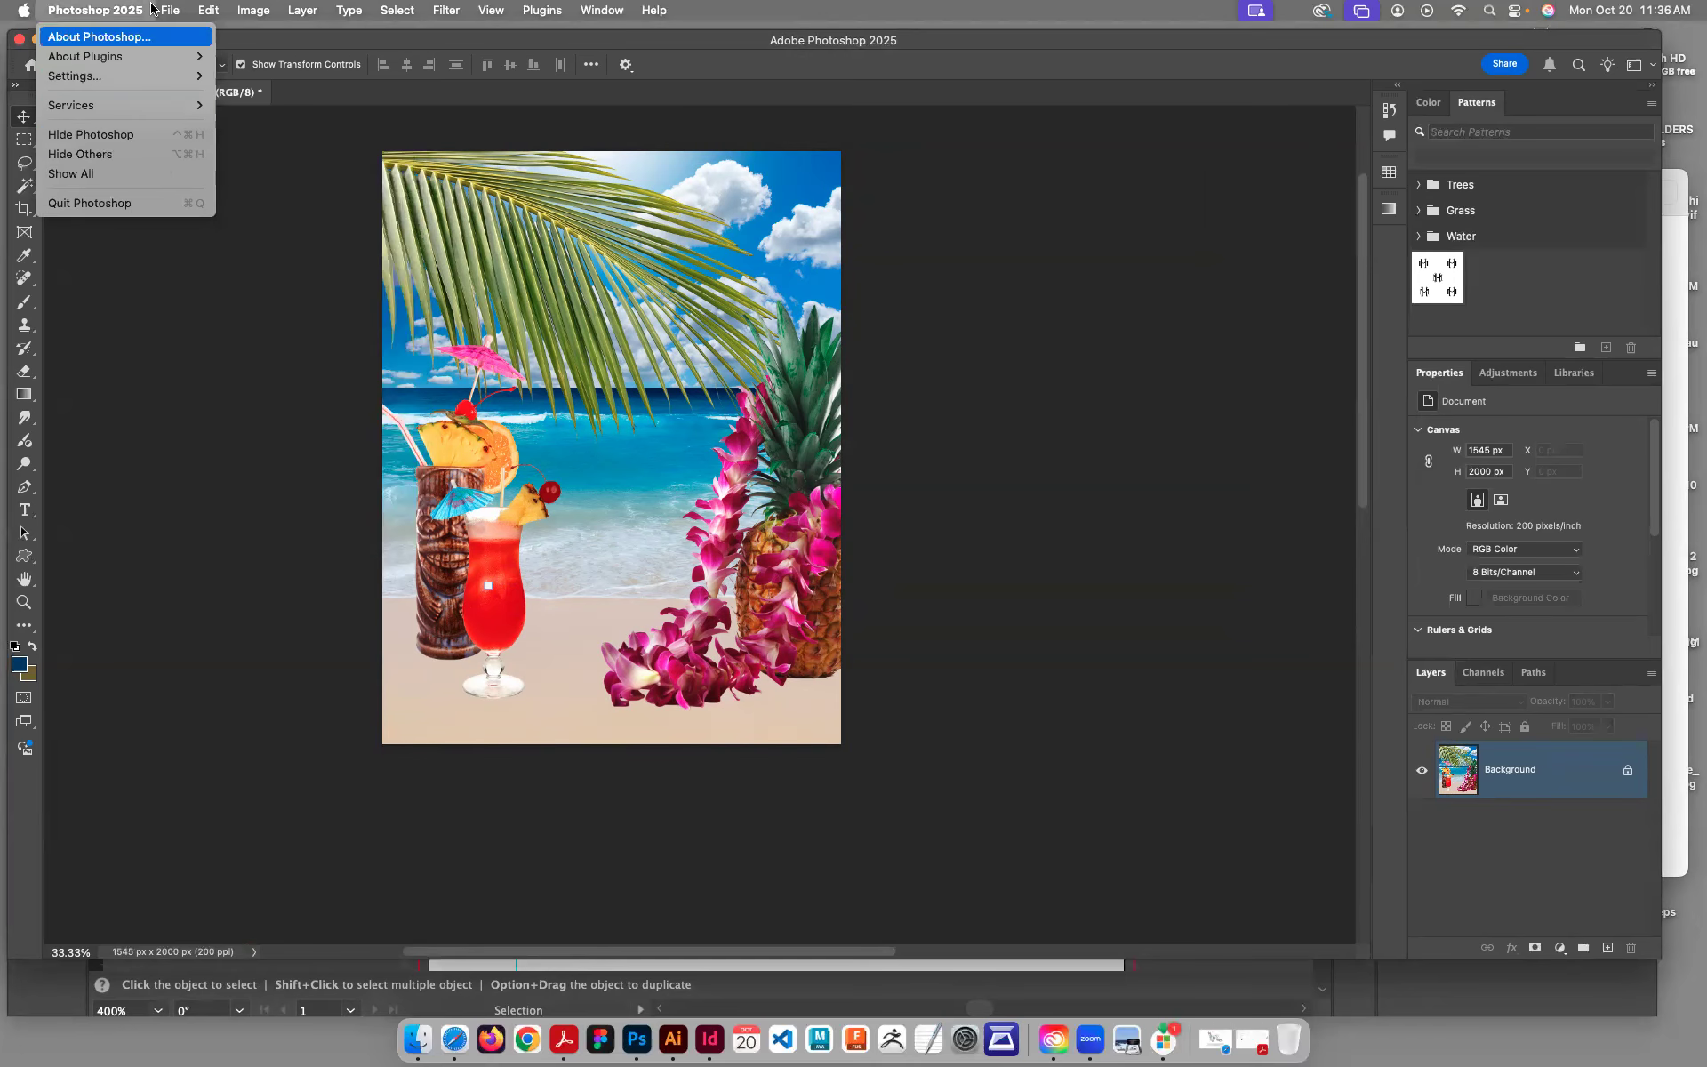
click(214, 207)
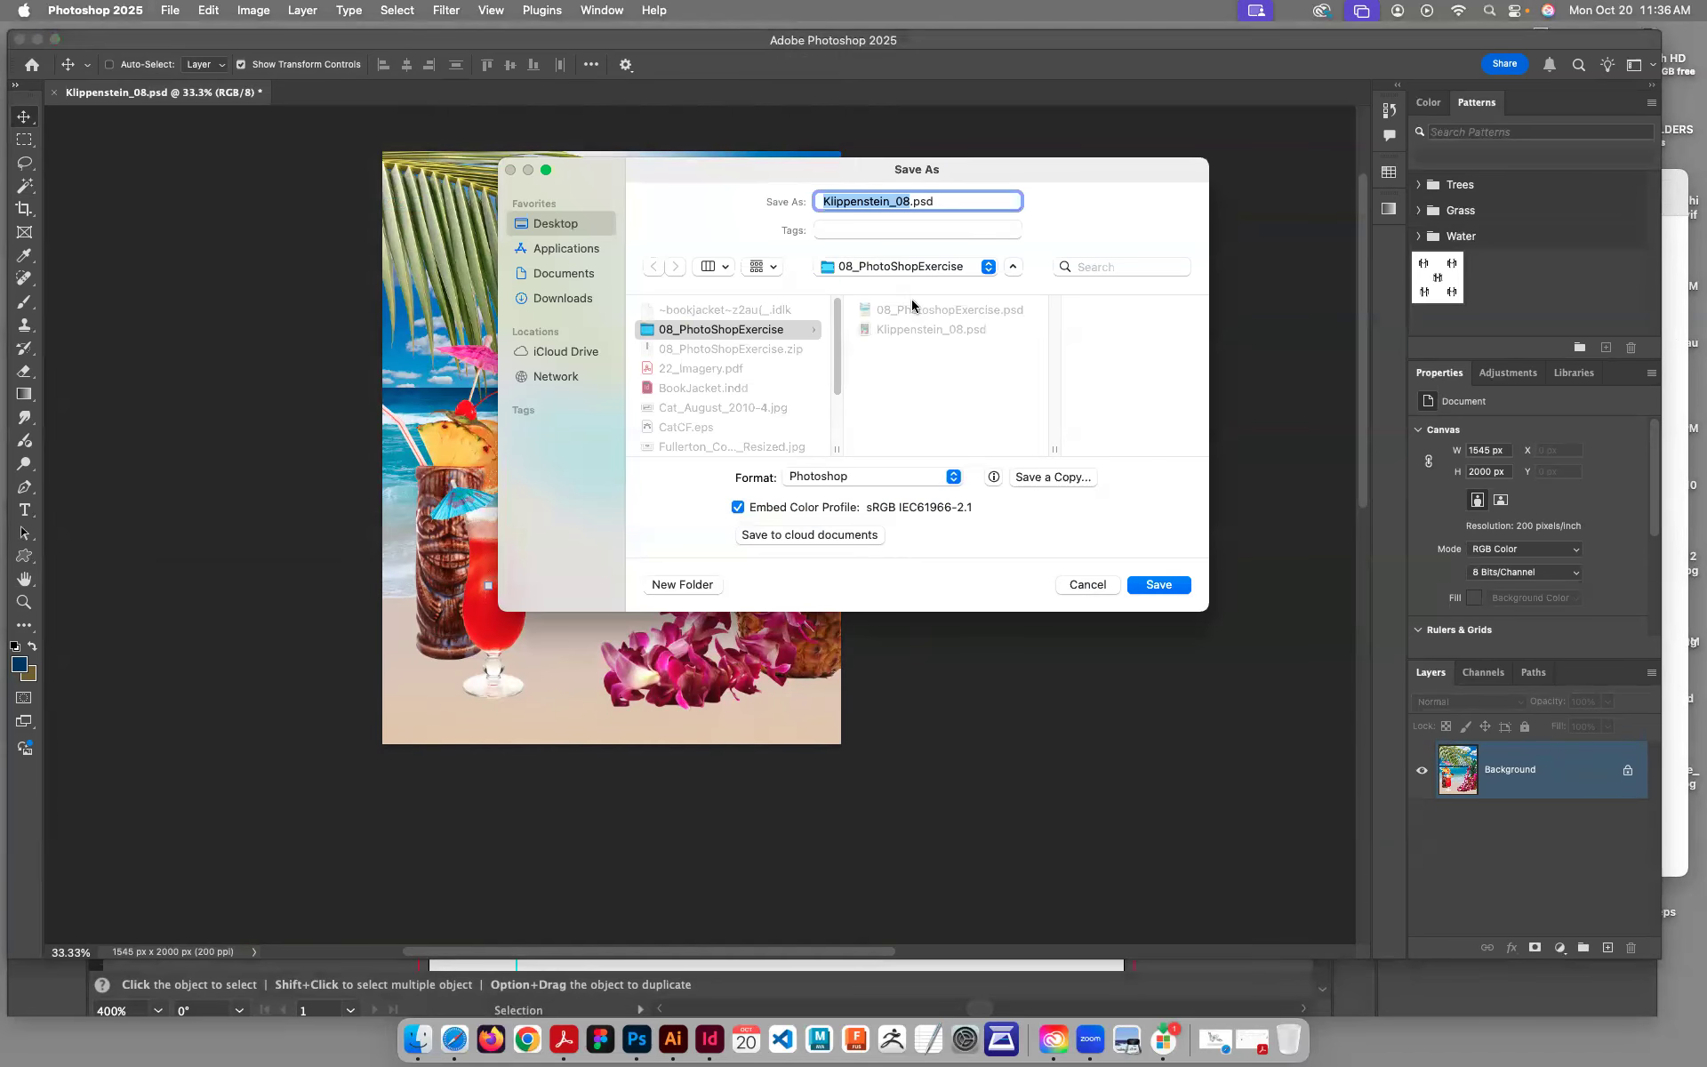
click(910, 477)
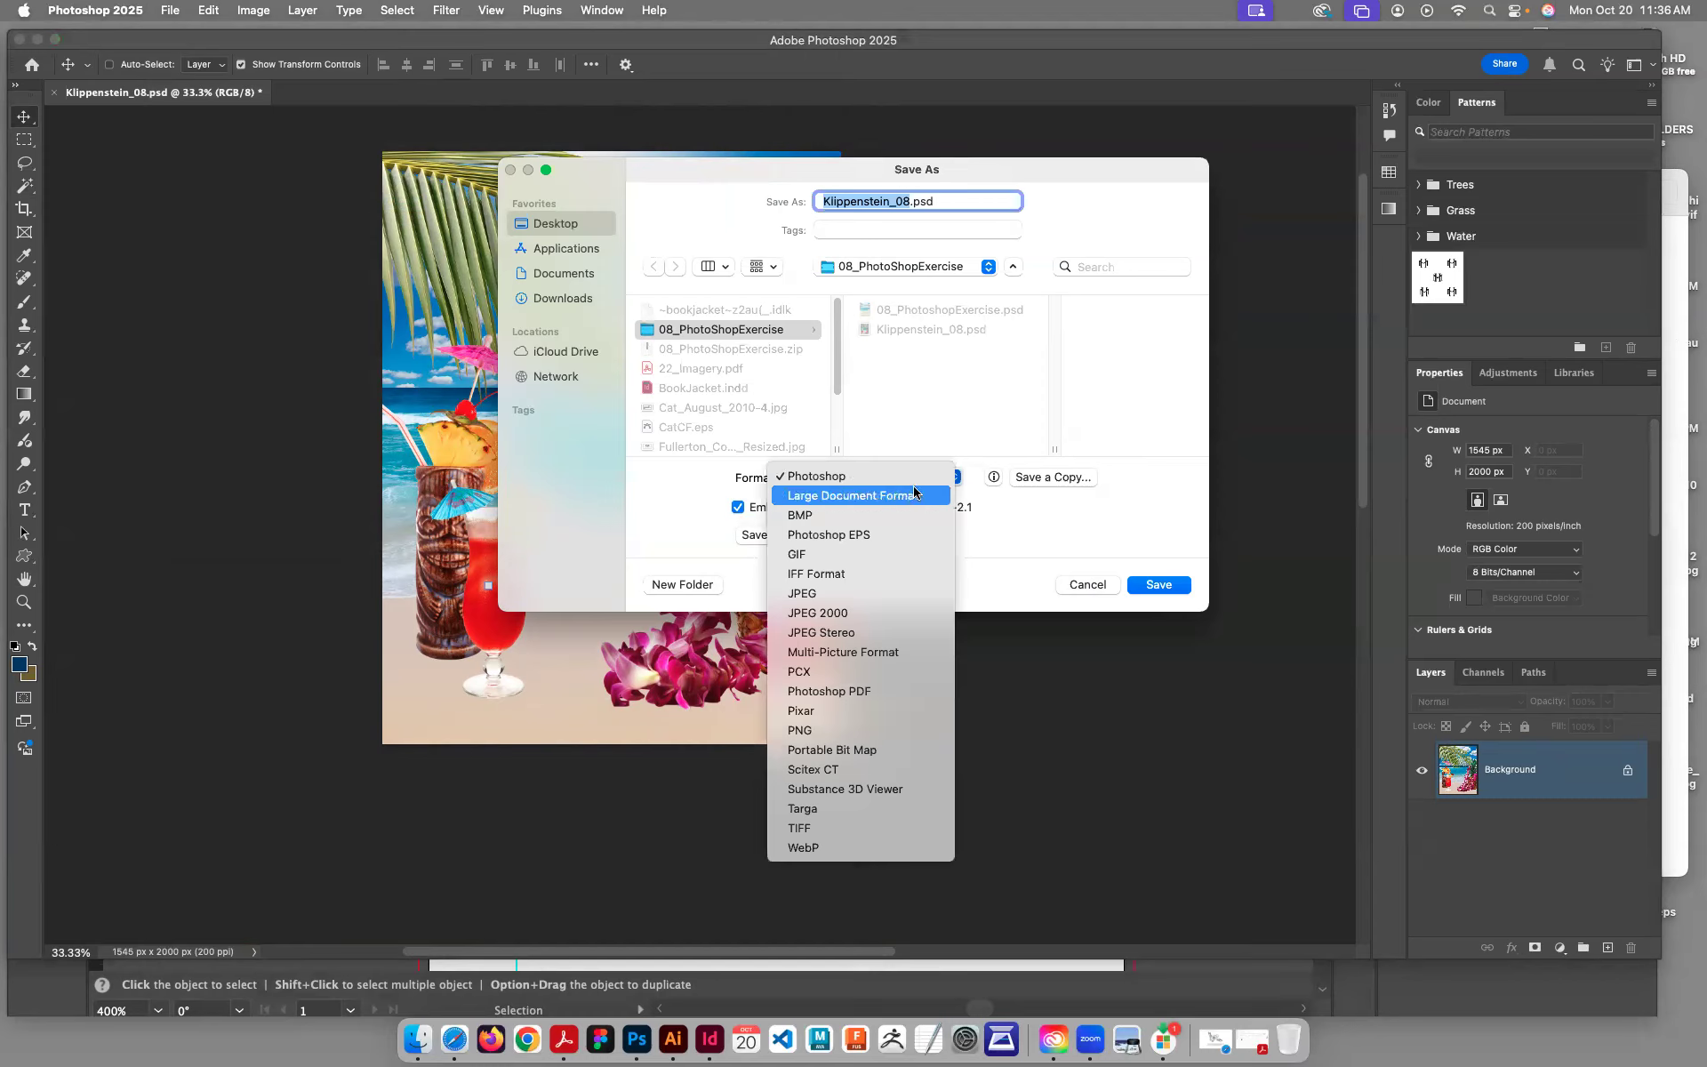
click(835, 829)
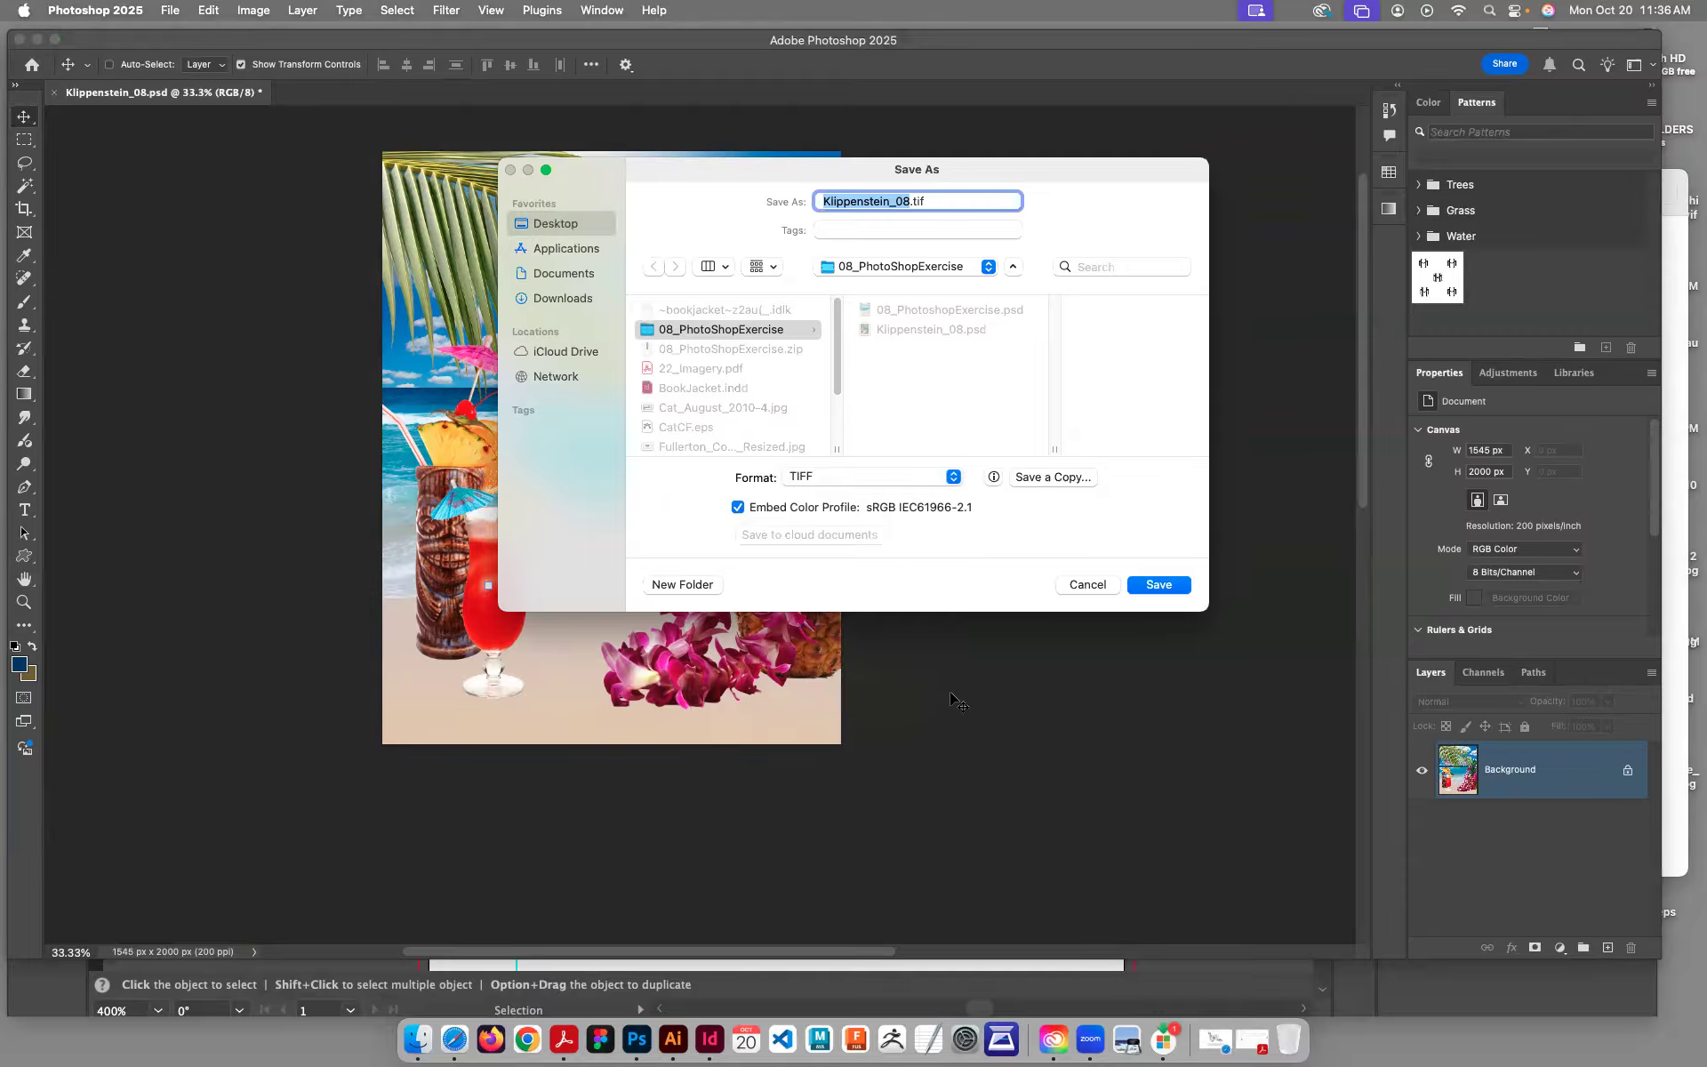
click(1175, 586)
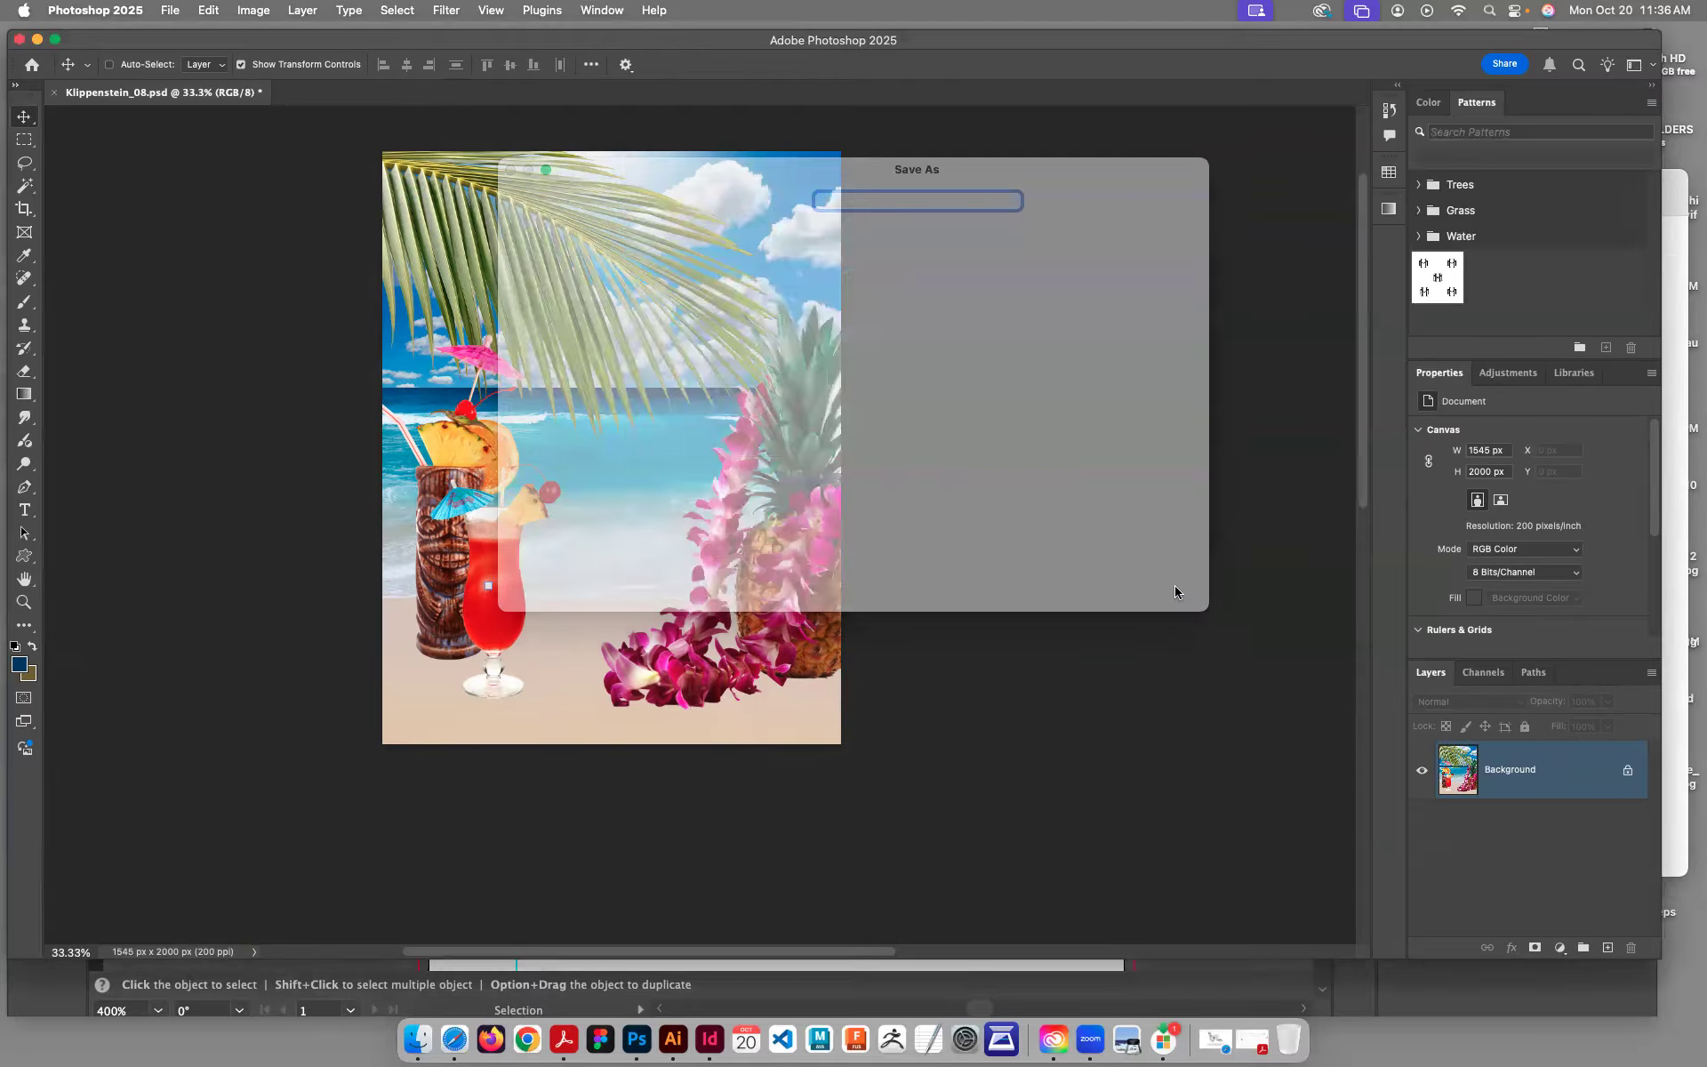
click(1271, 352)
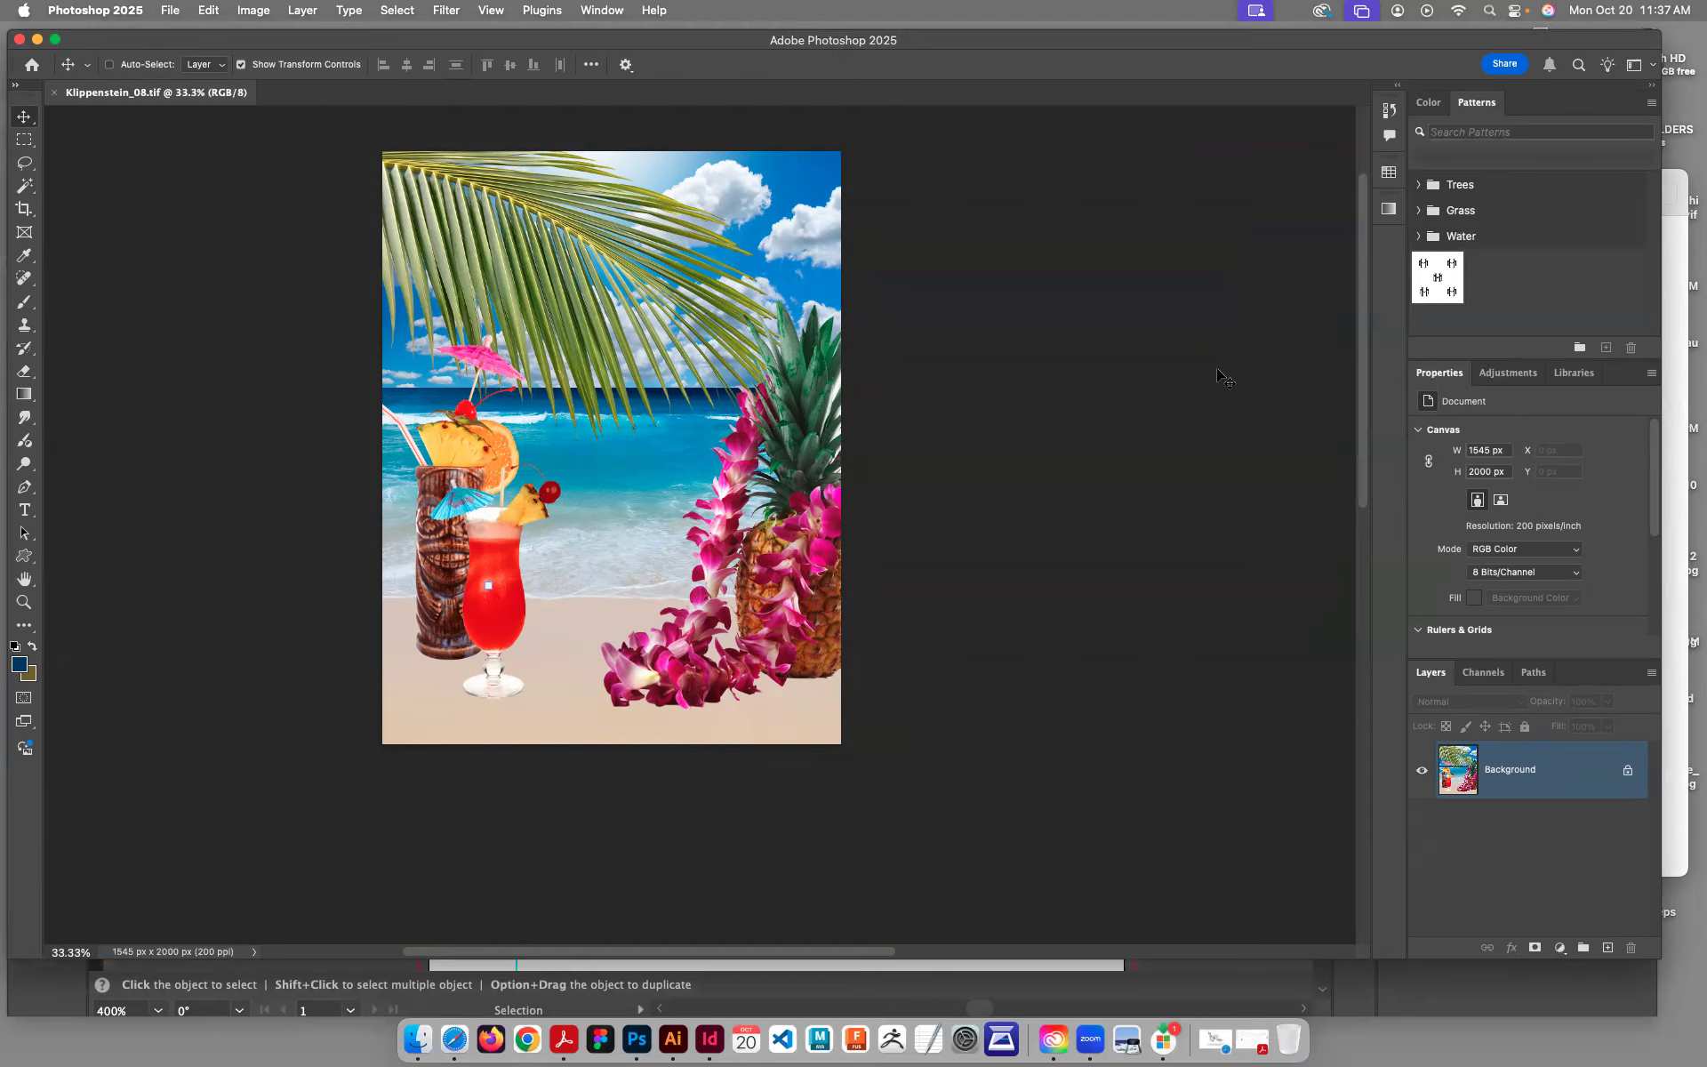
Step: Try the Emboss filter at angle 135°, height 3 pixels and amount 100%, and revert the image to its flattened history state
key(super+equal)
key(super+equal)
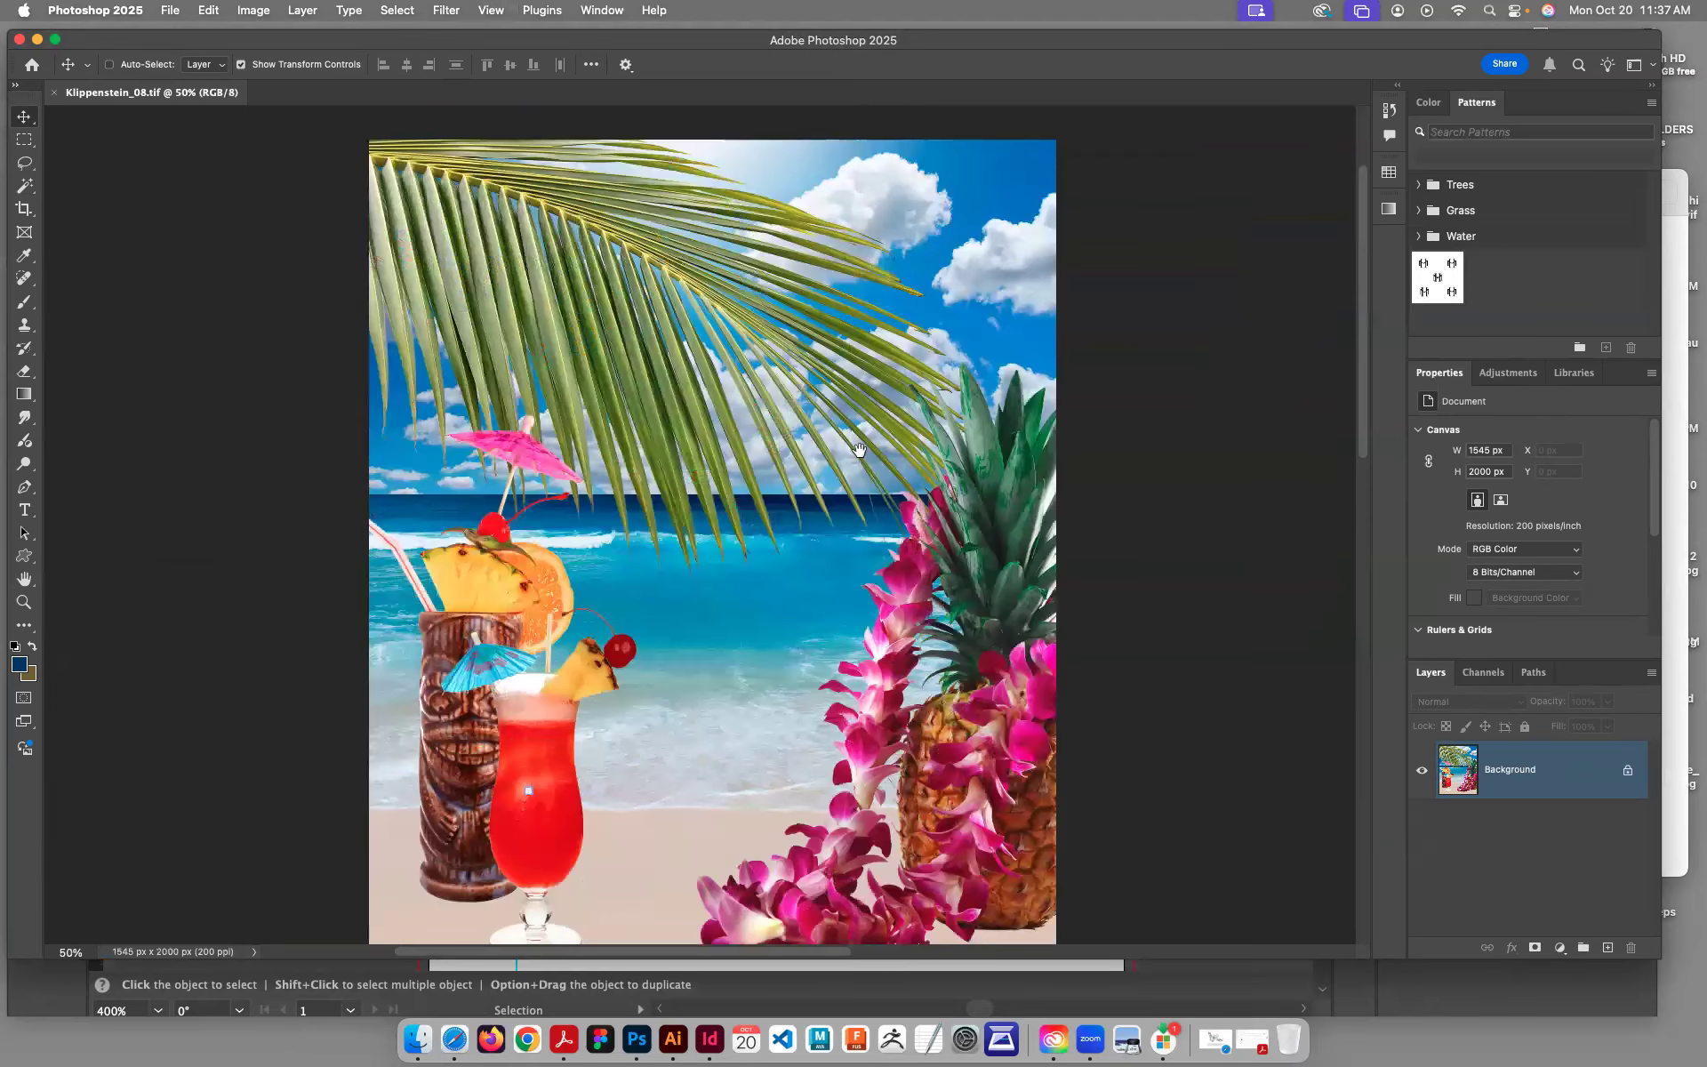
scroll(861, 449, up, 1)
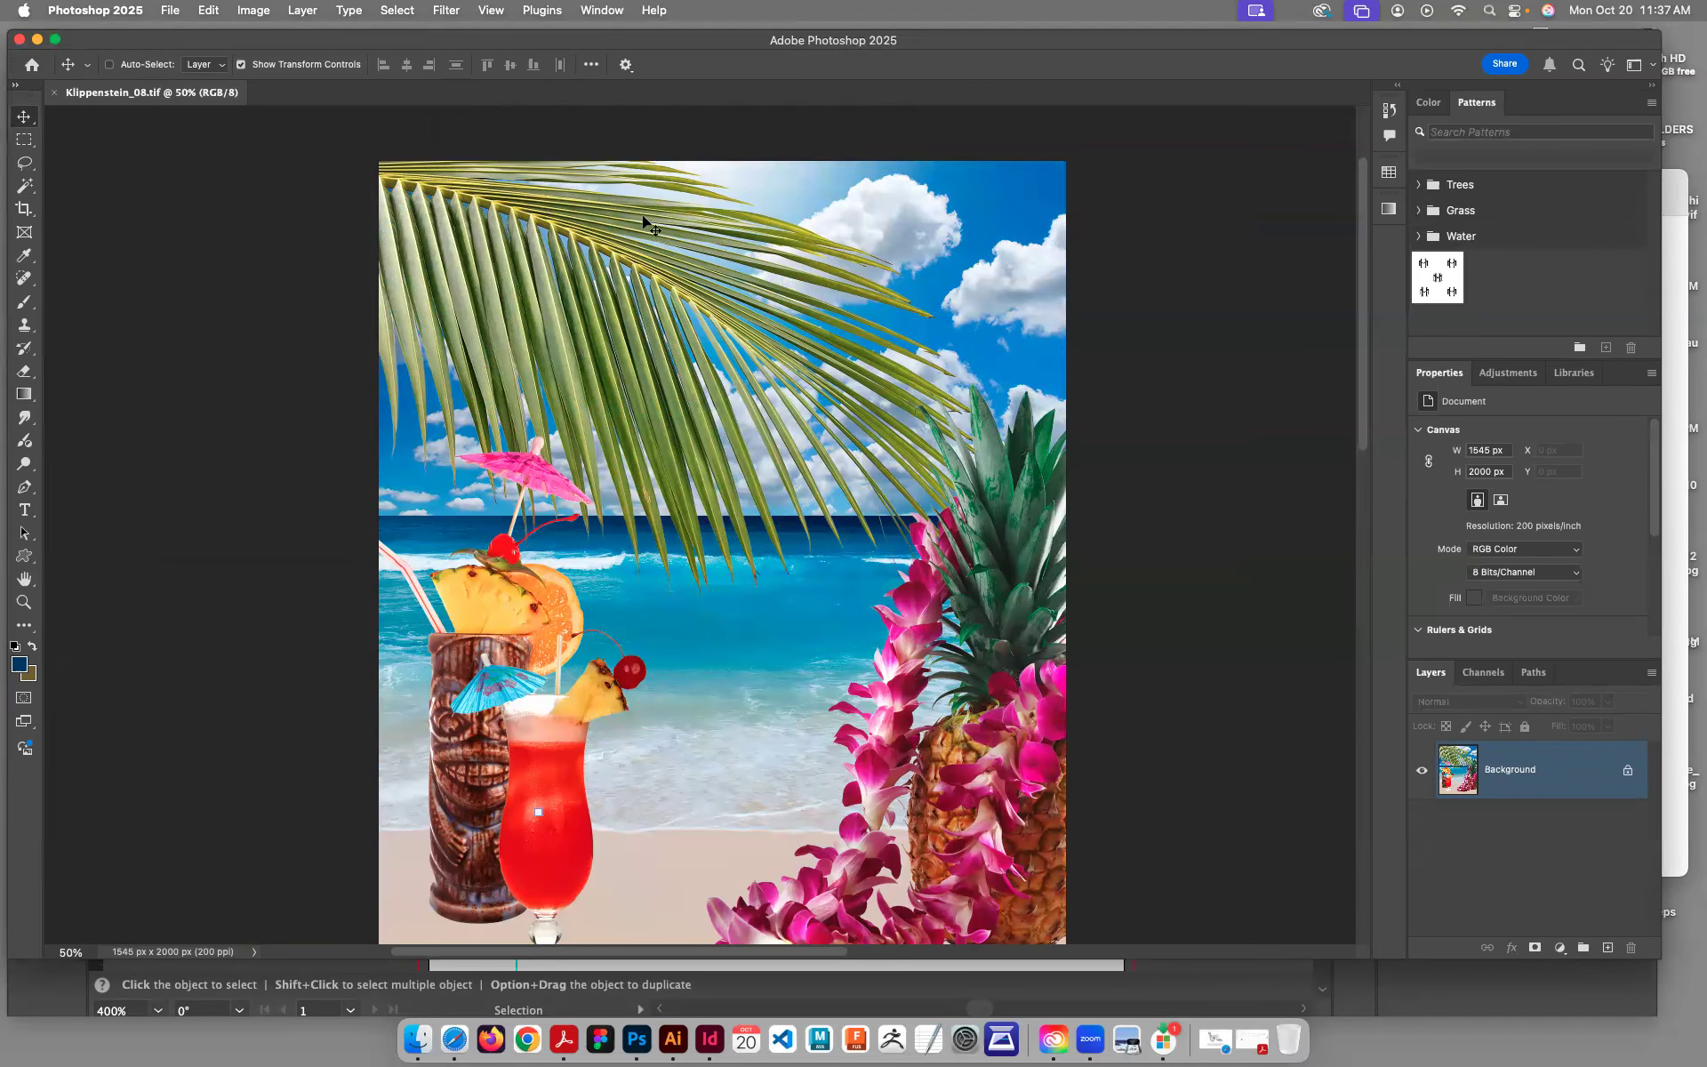
click(448, 10)
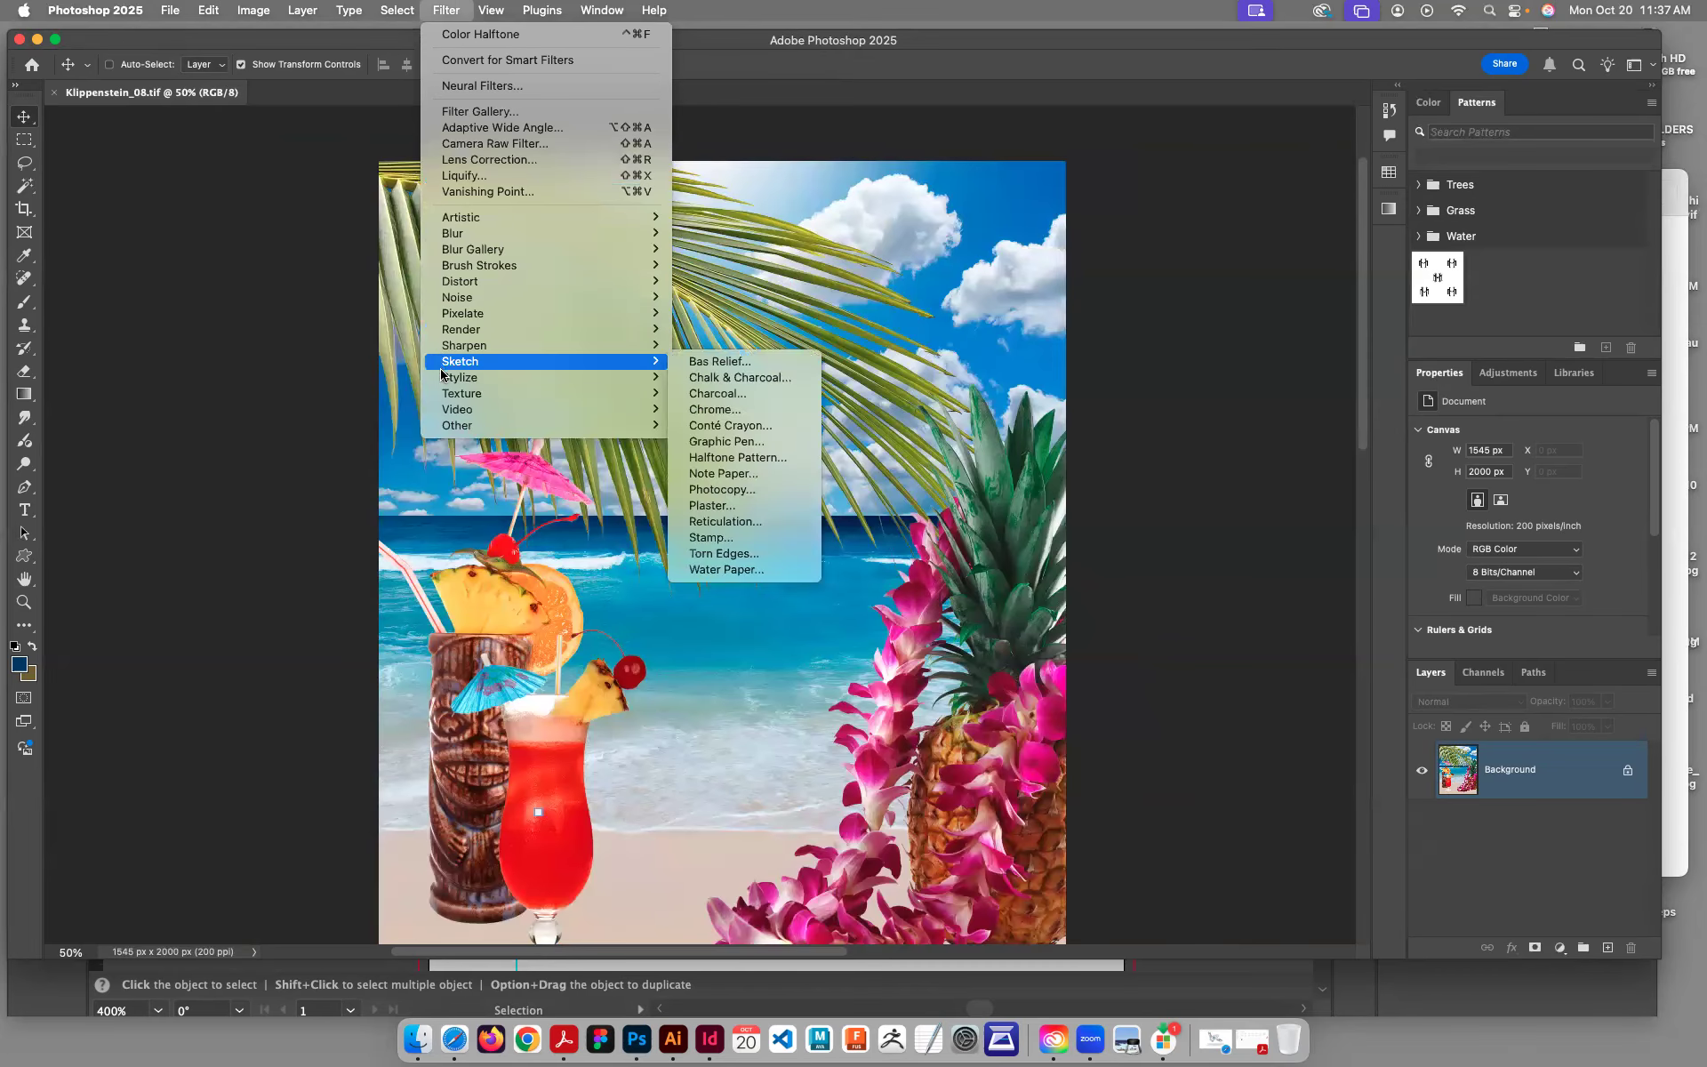
mouse_move(565, 377)
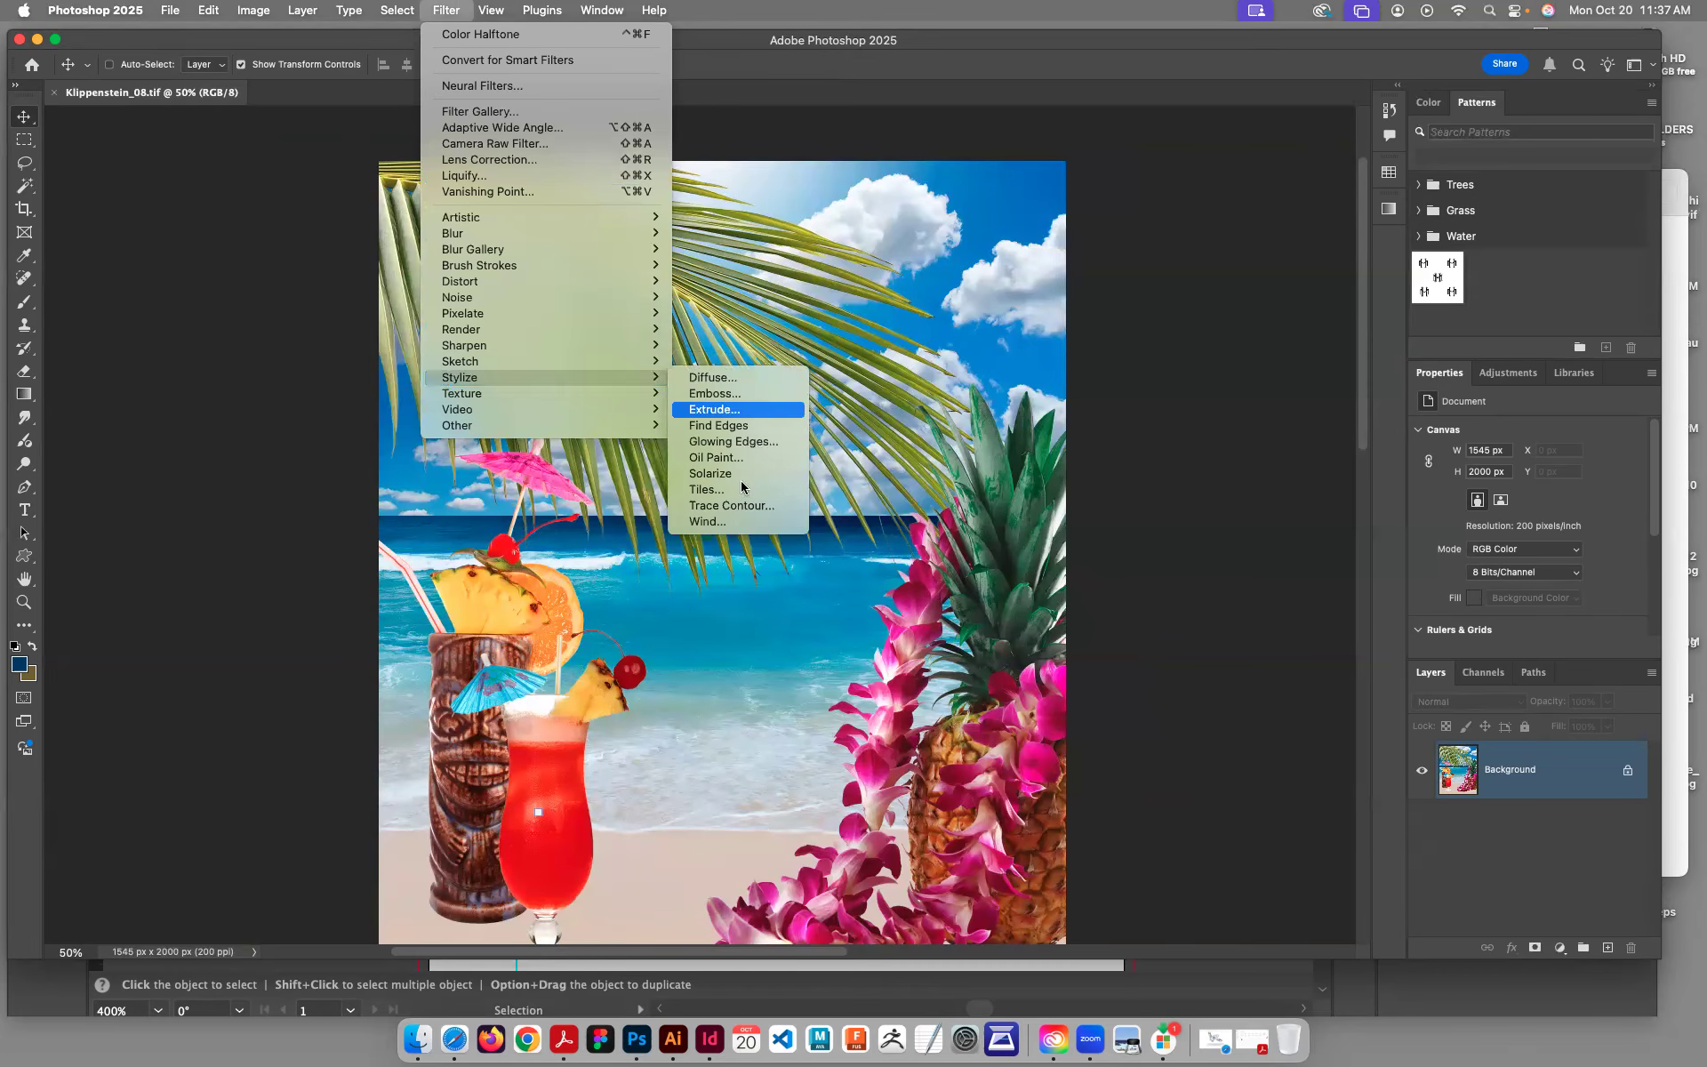
click(717, 394)
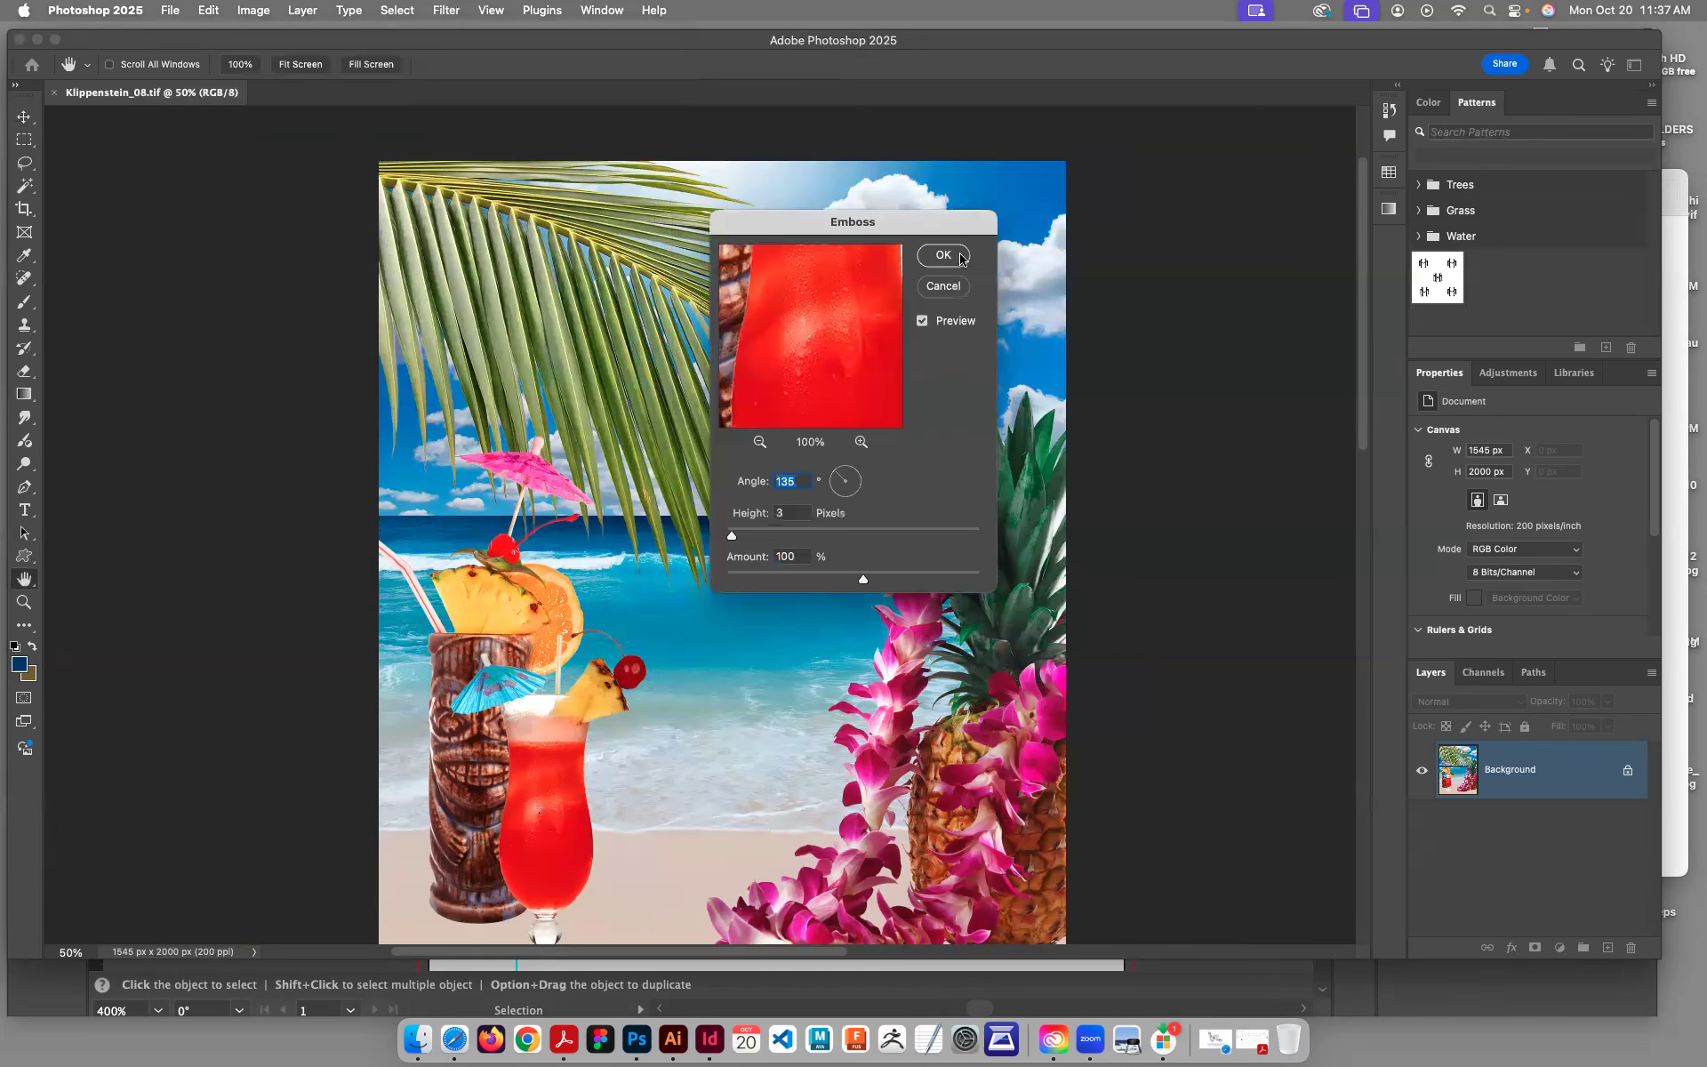
click(949, 259)
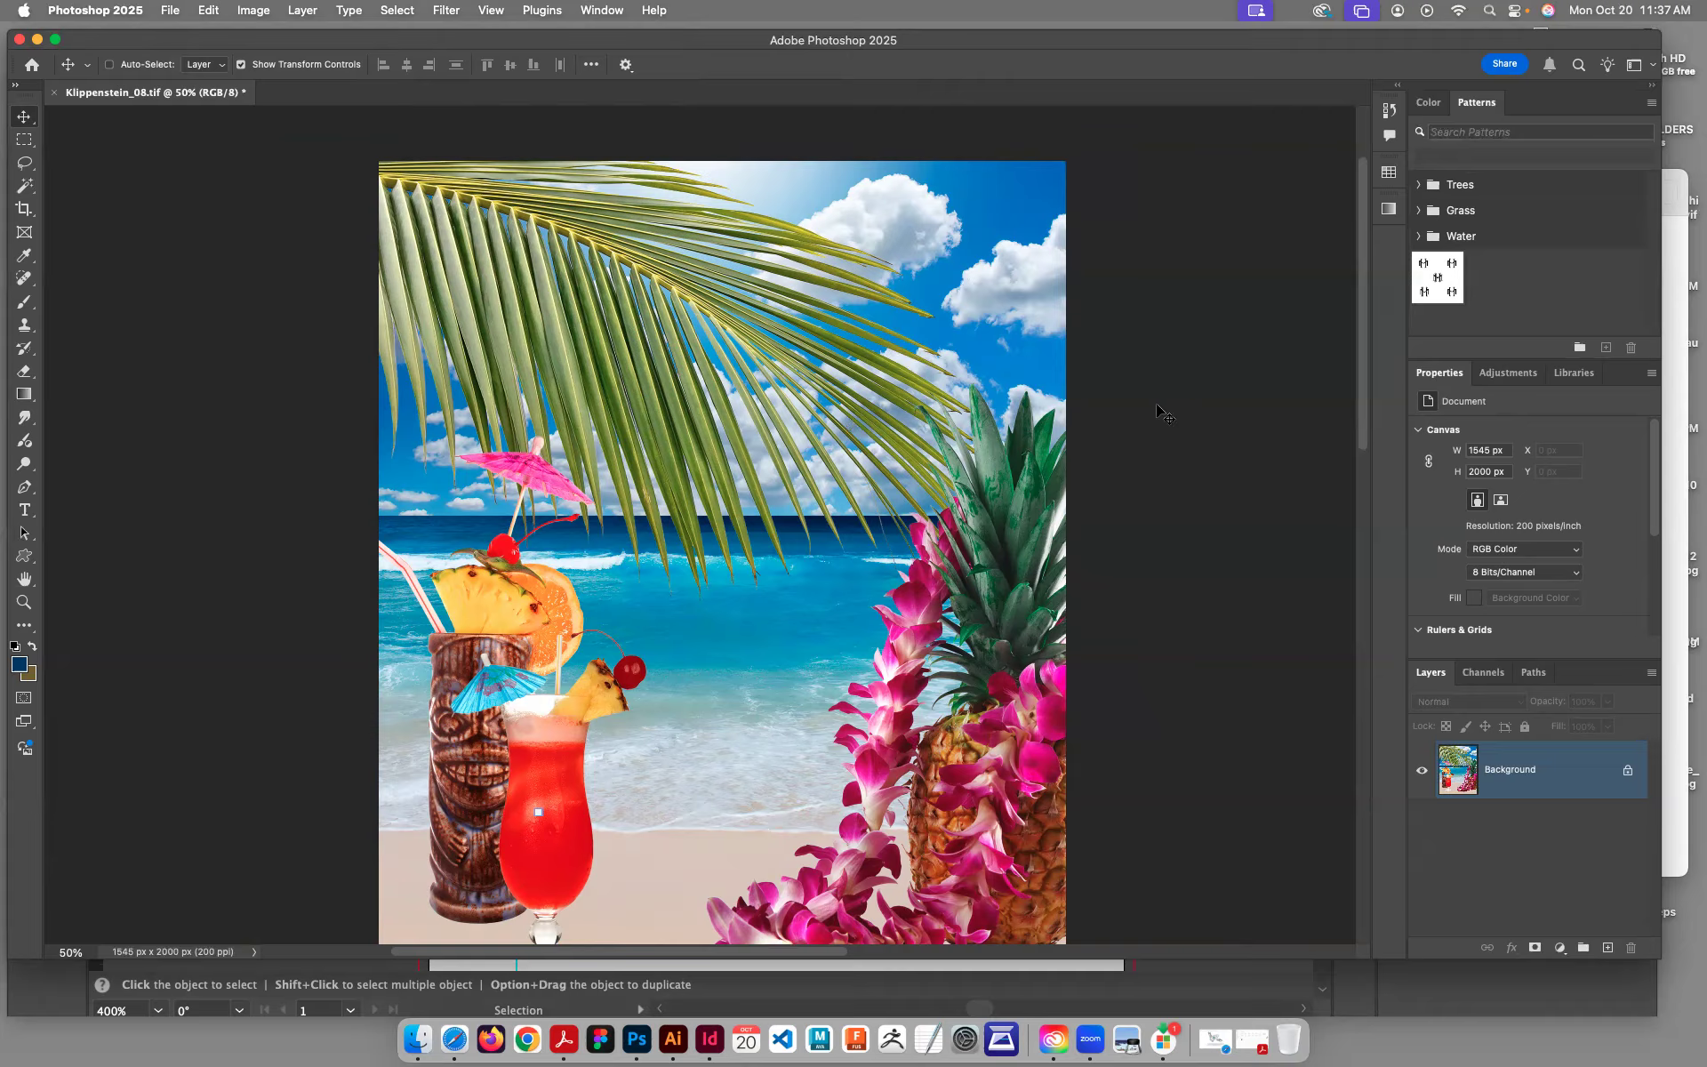
click(1390, 110)
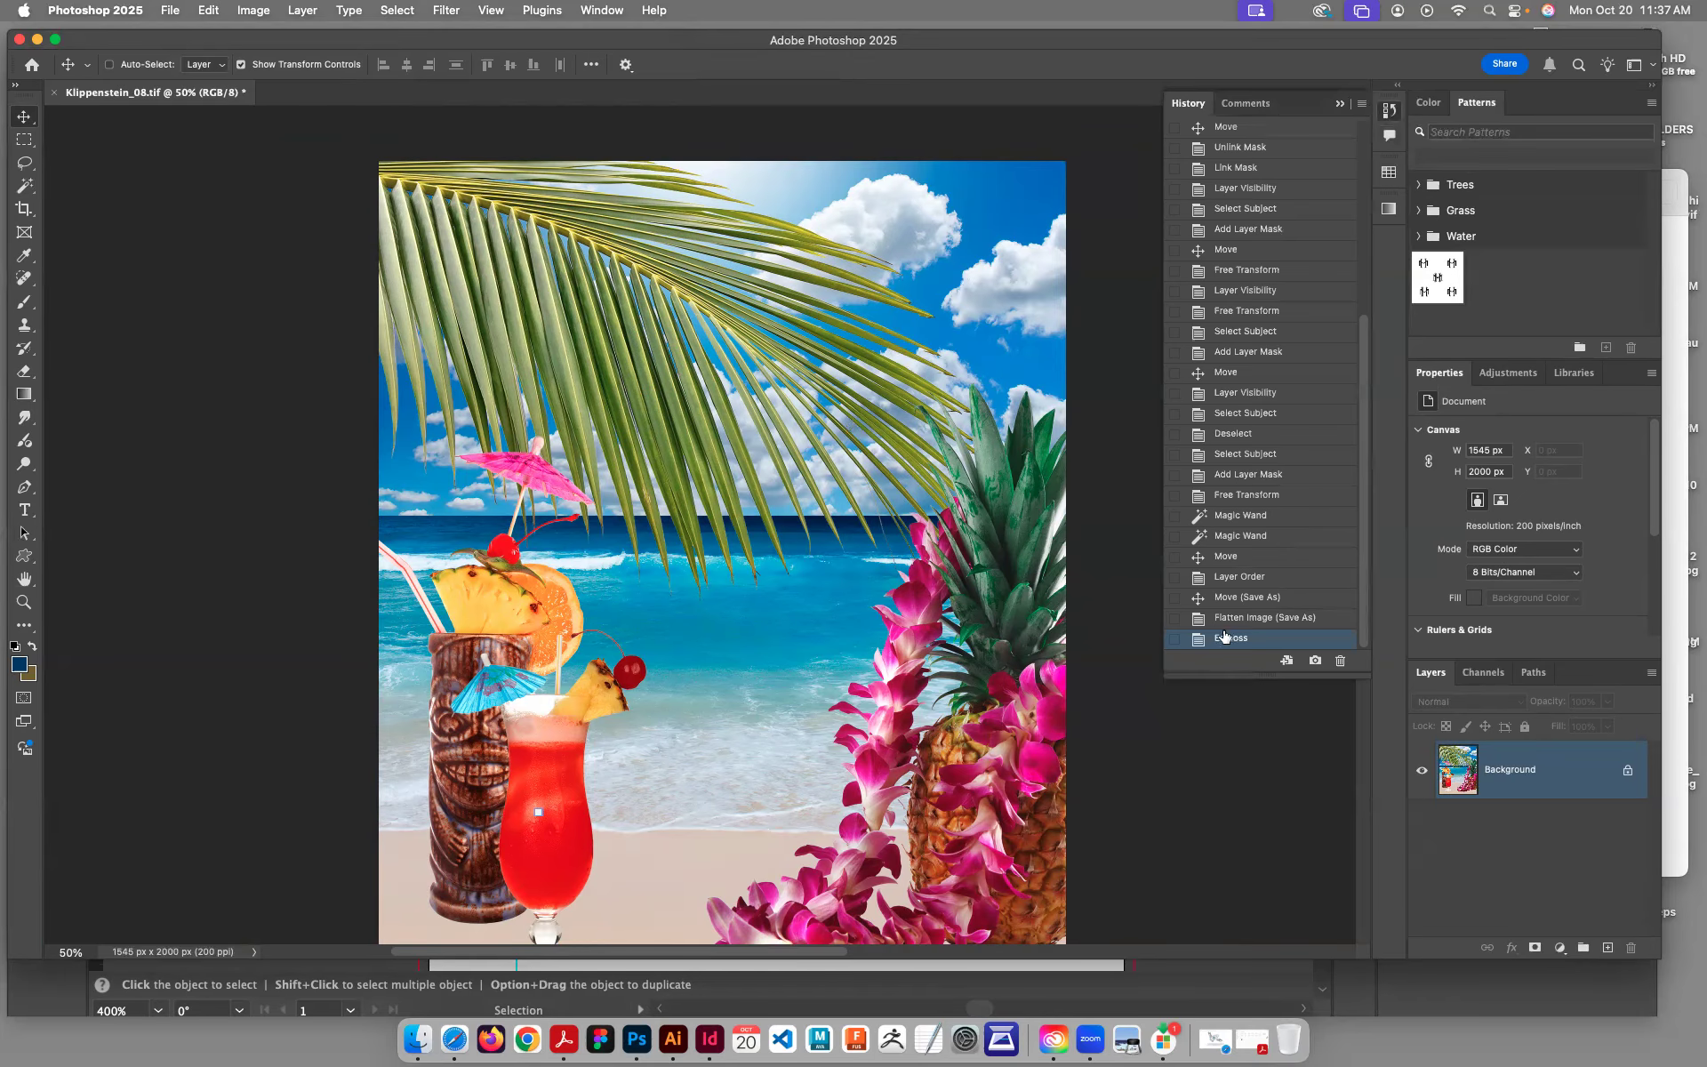
click(1236, 619)
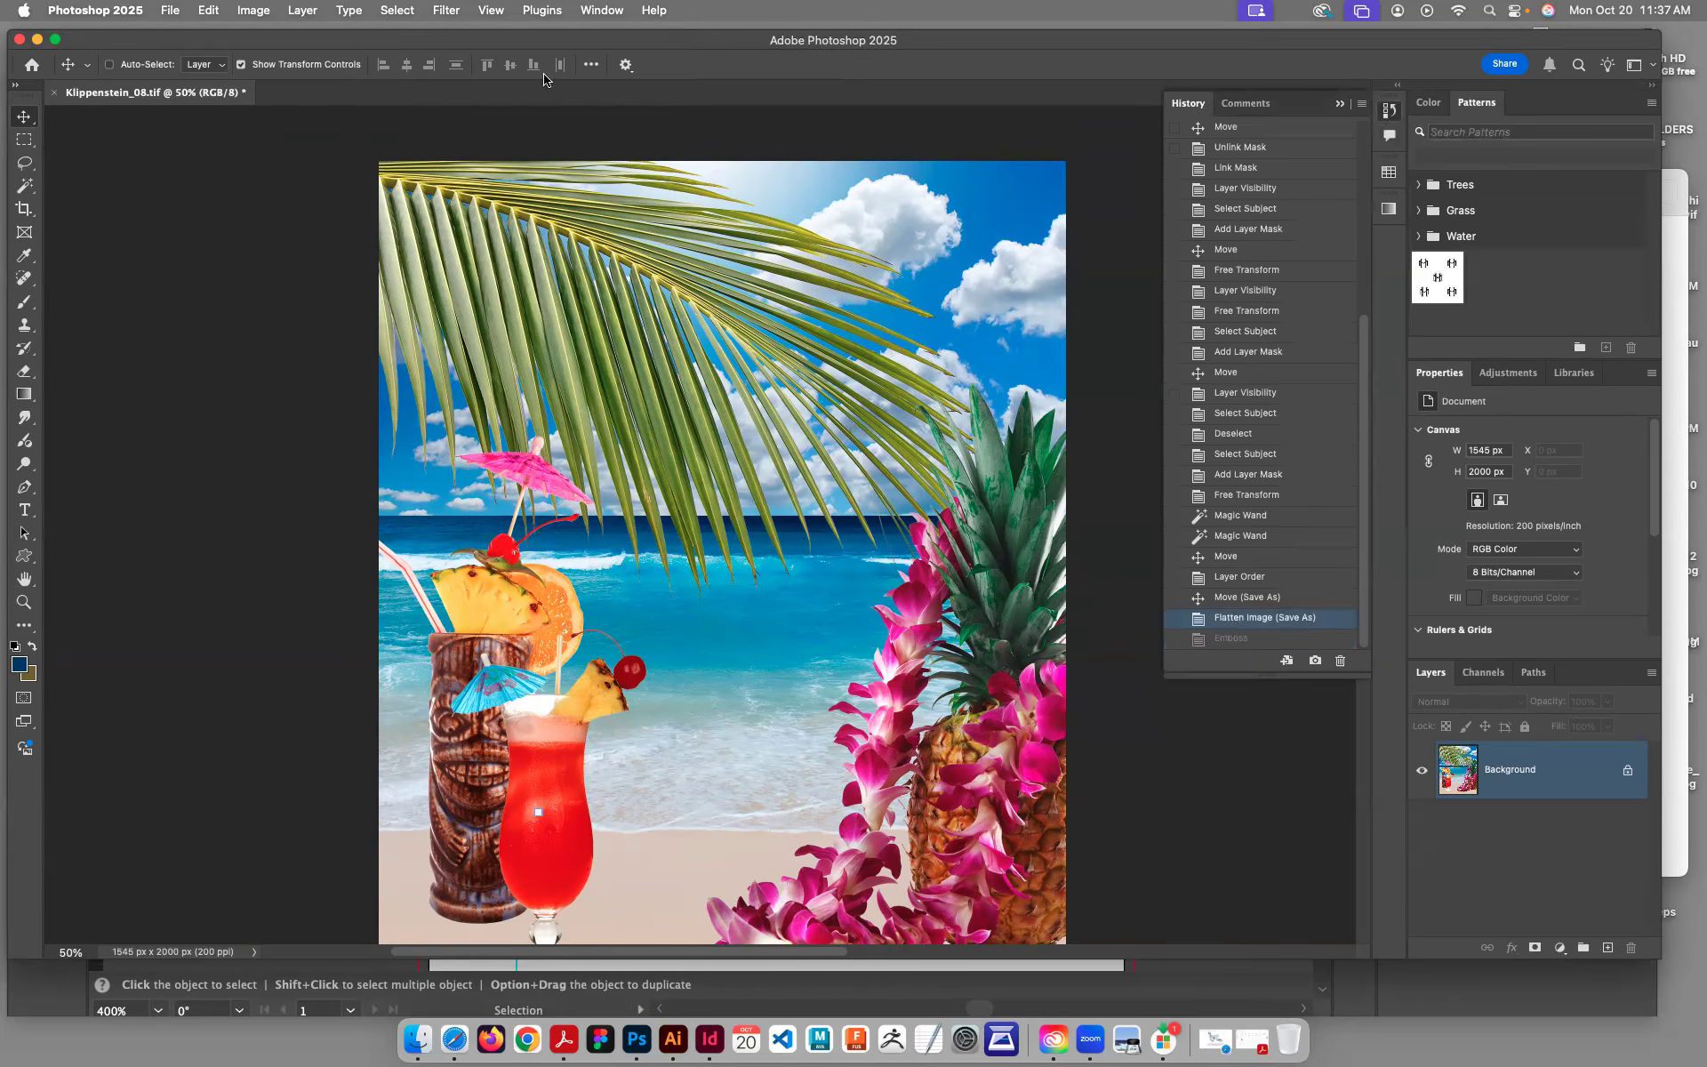
Step: Try the Sketch filters Graphic Pen, Chalk & Charcoal and Charcoal in the filter preview, and leave without applying any
click(491, 10)
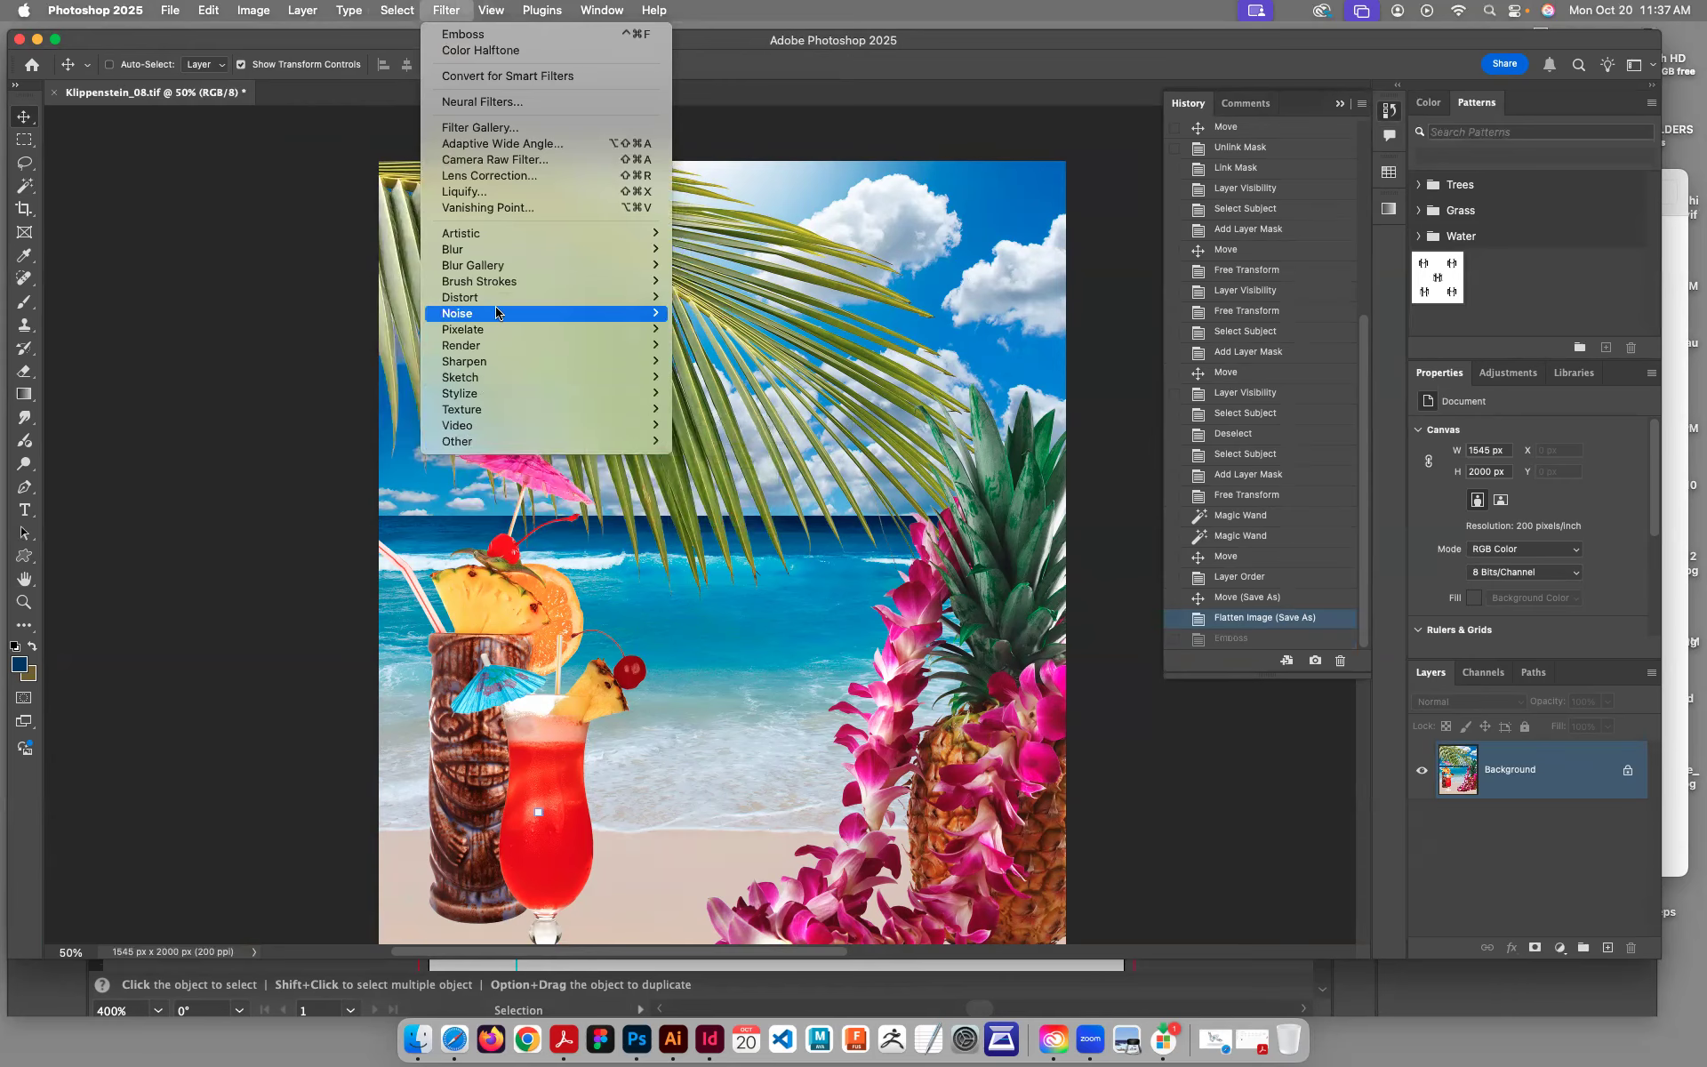
mouse_move(495, 314)
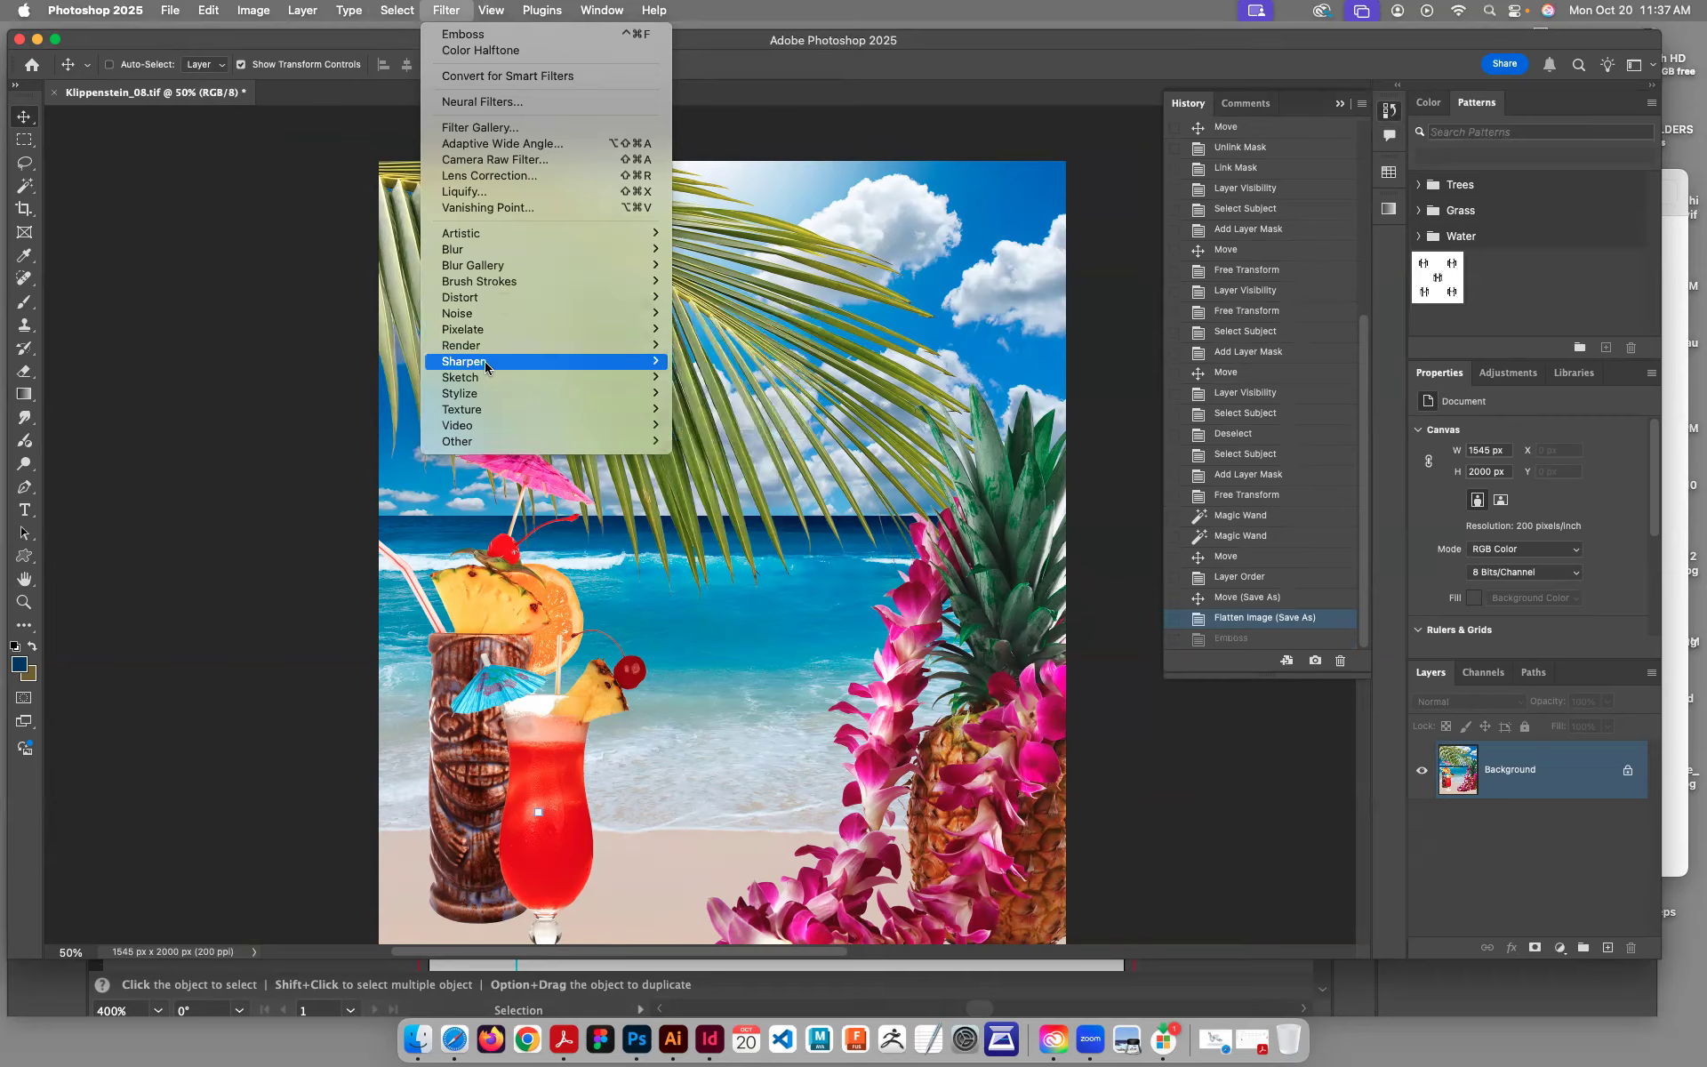
mouse_move(485, 363)
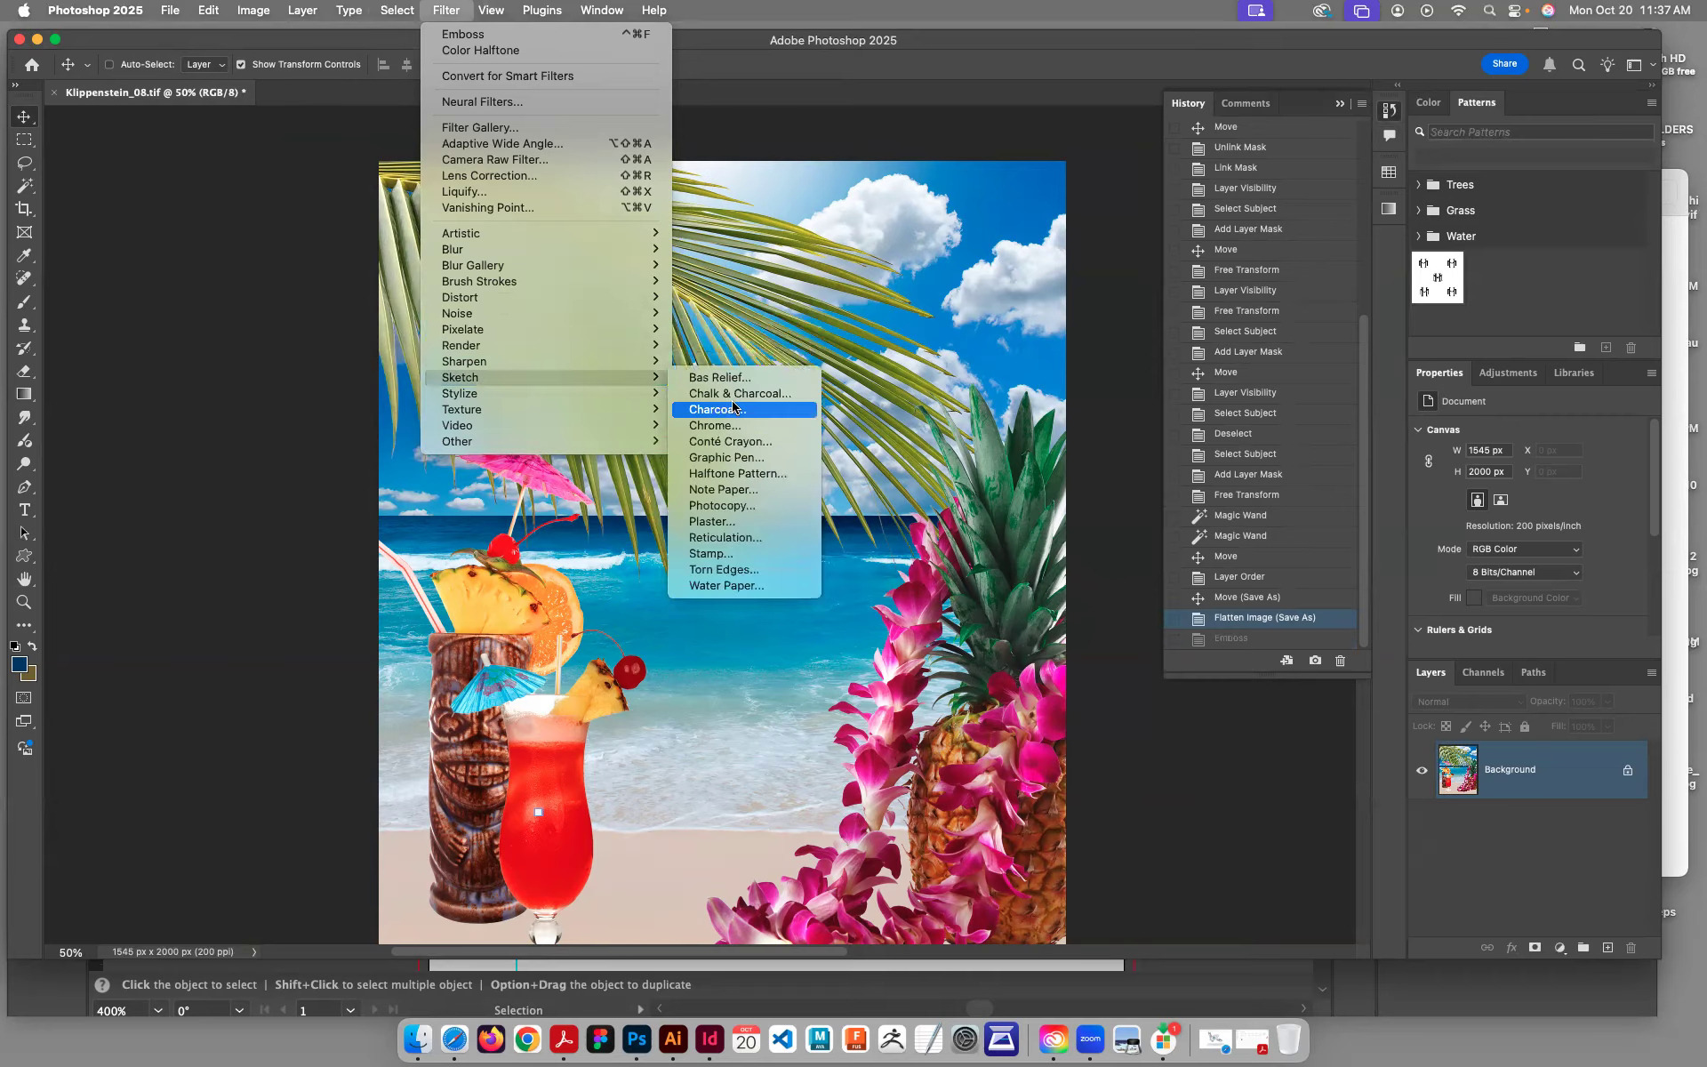
click(727, 458)
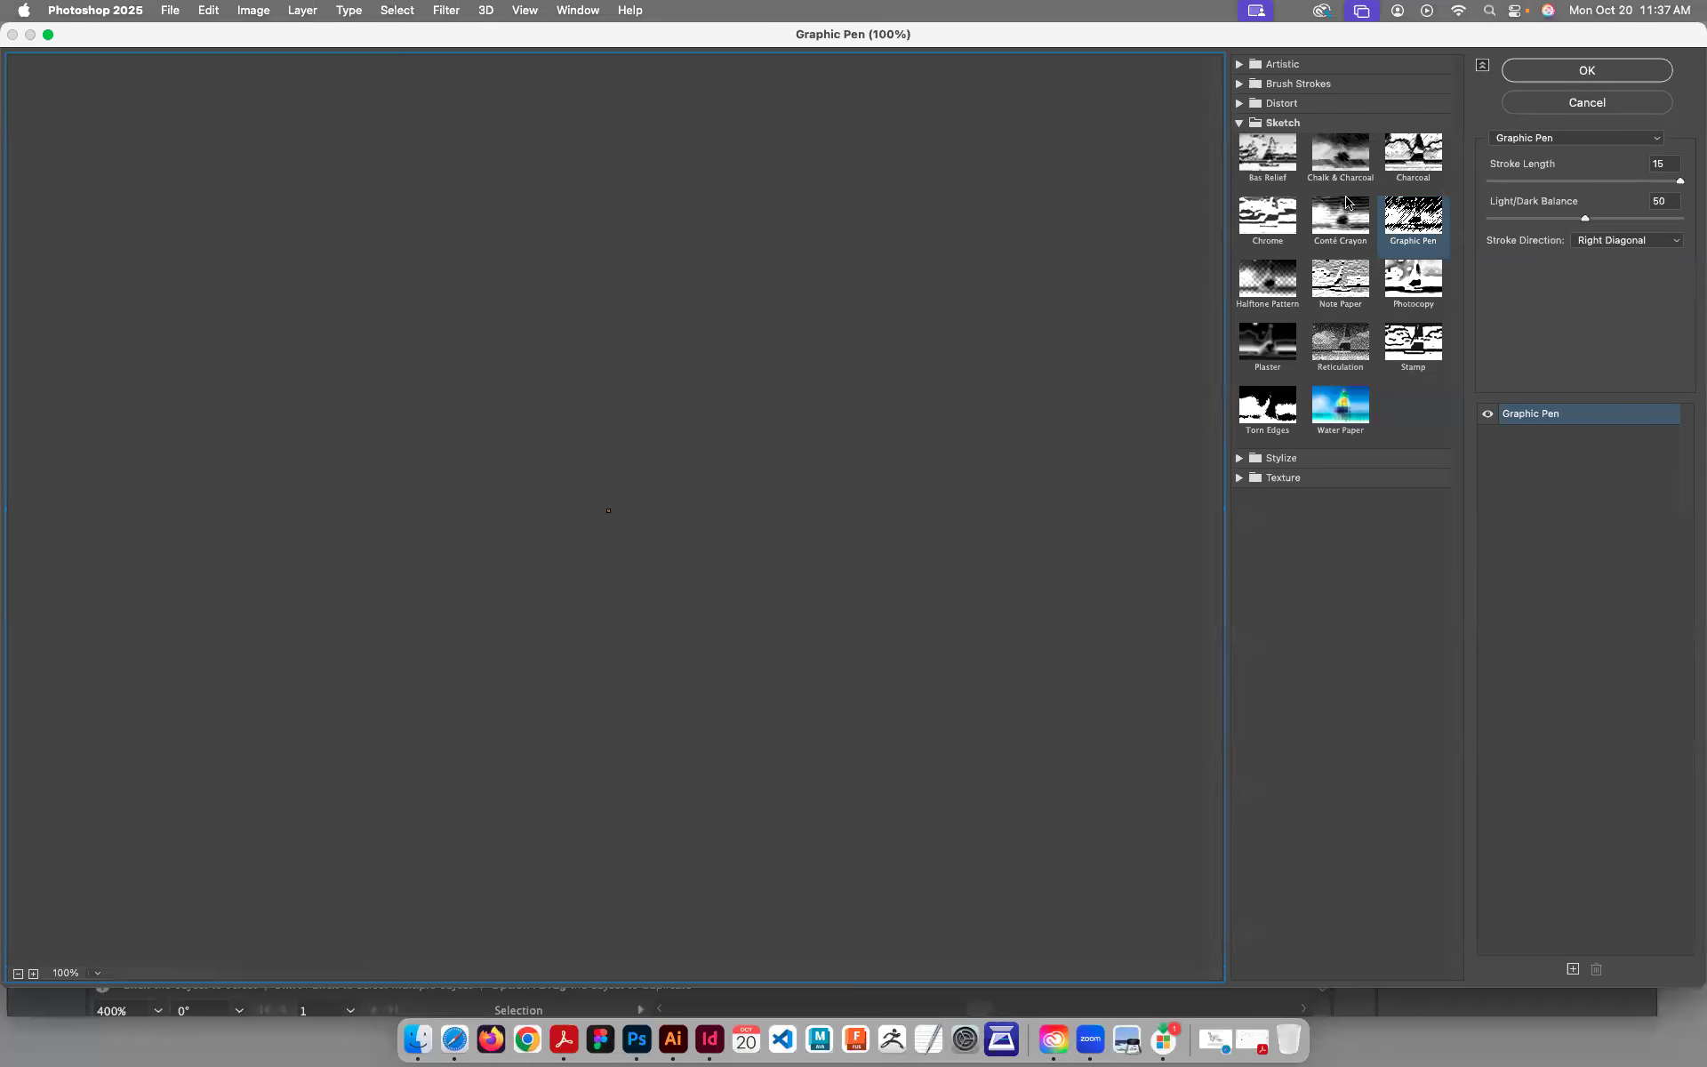
click(1338, 167)
click(1401, 166)
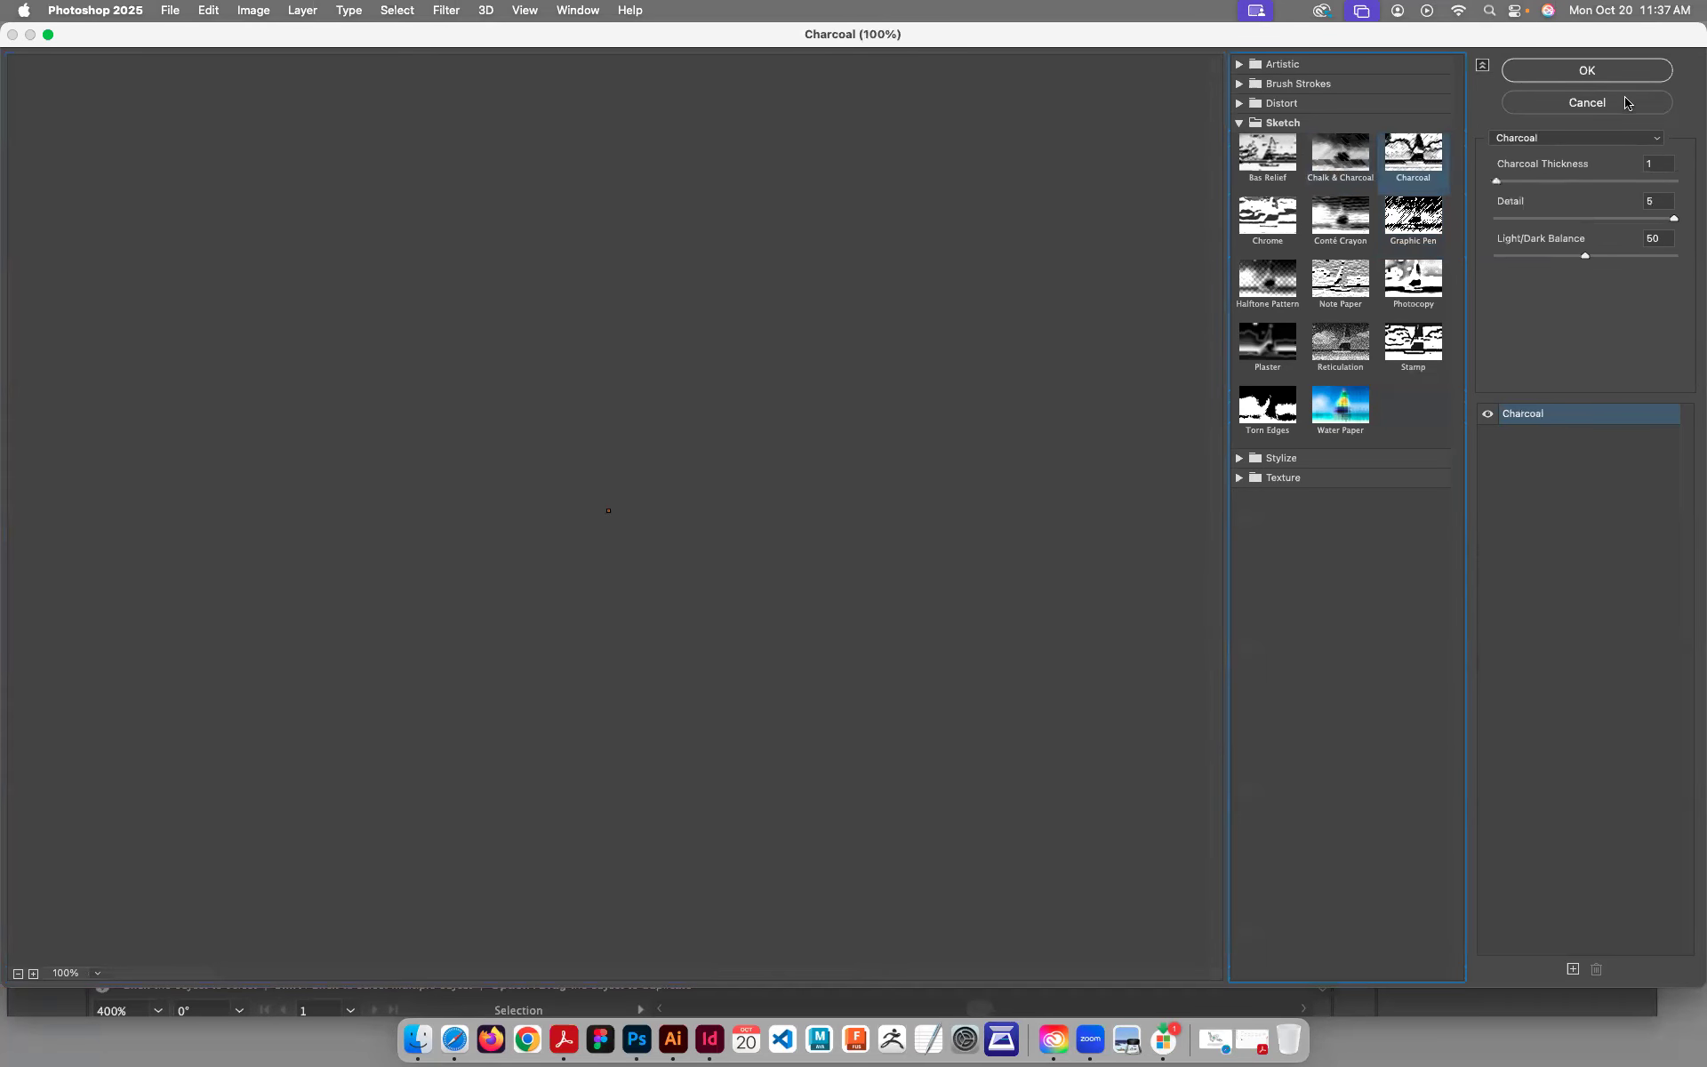
key(super+minus)
click(1562, 105)
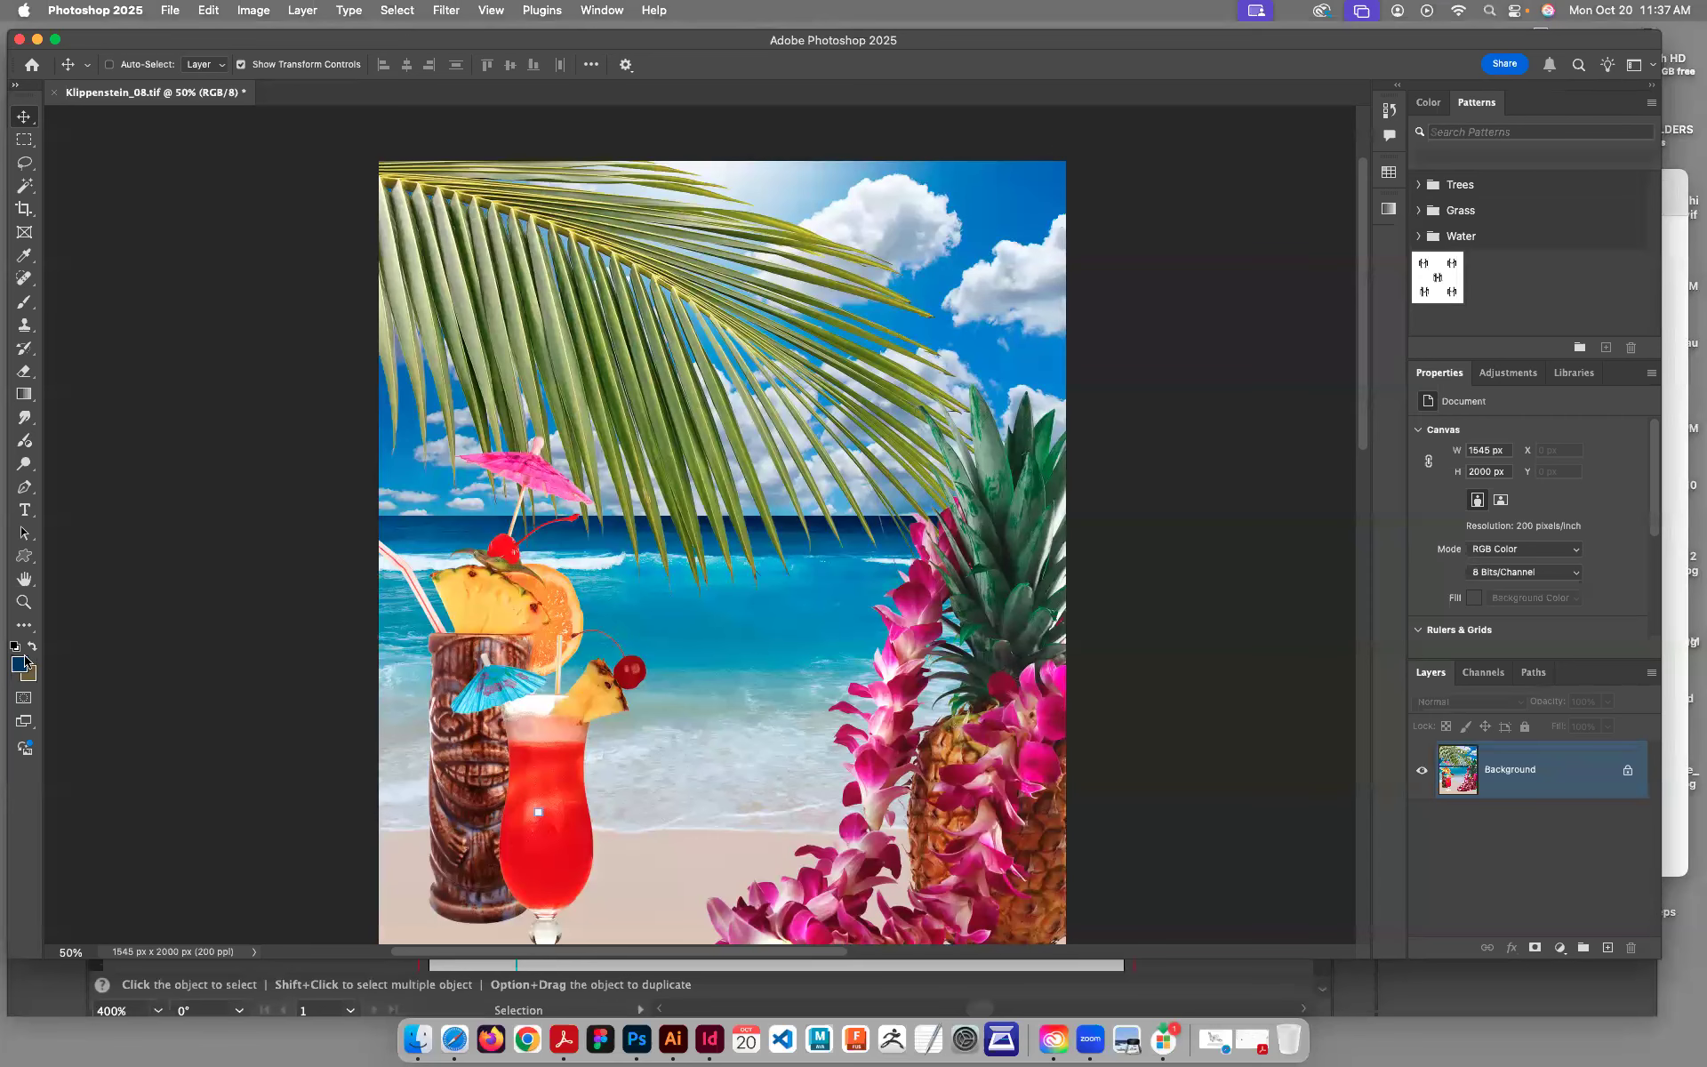
Step: Reset the foreground and background colours to black and white, and preview the Colored Pencil, Cutout, Dry Brush and Neon Glow filters
click(16, 646)
click(492, 11)
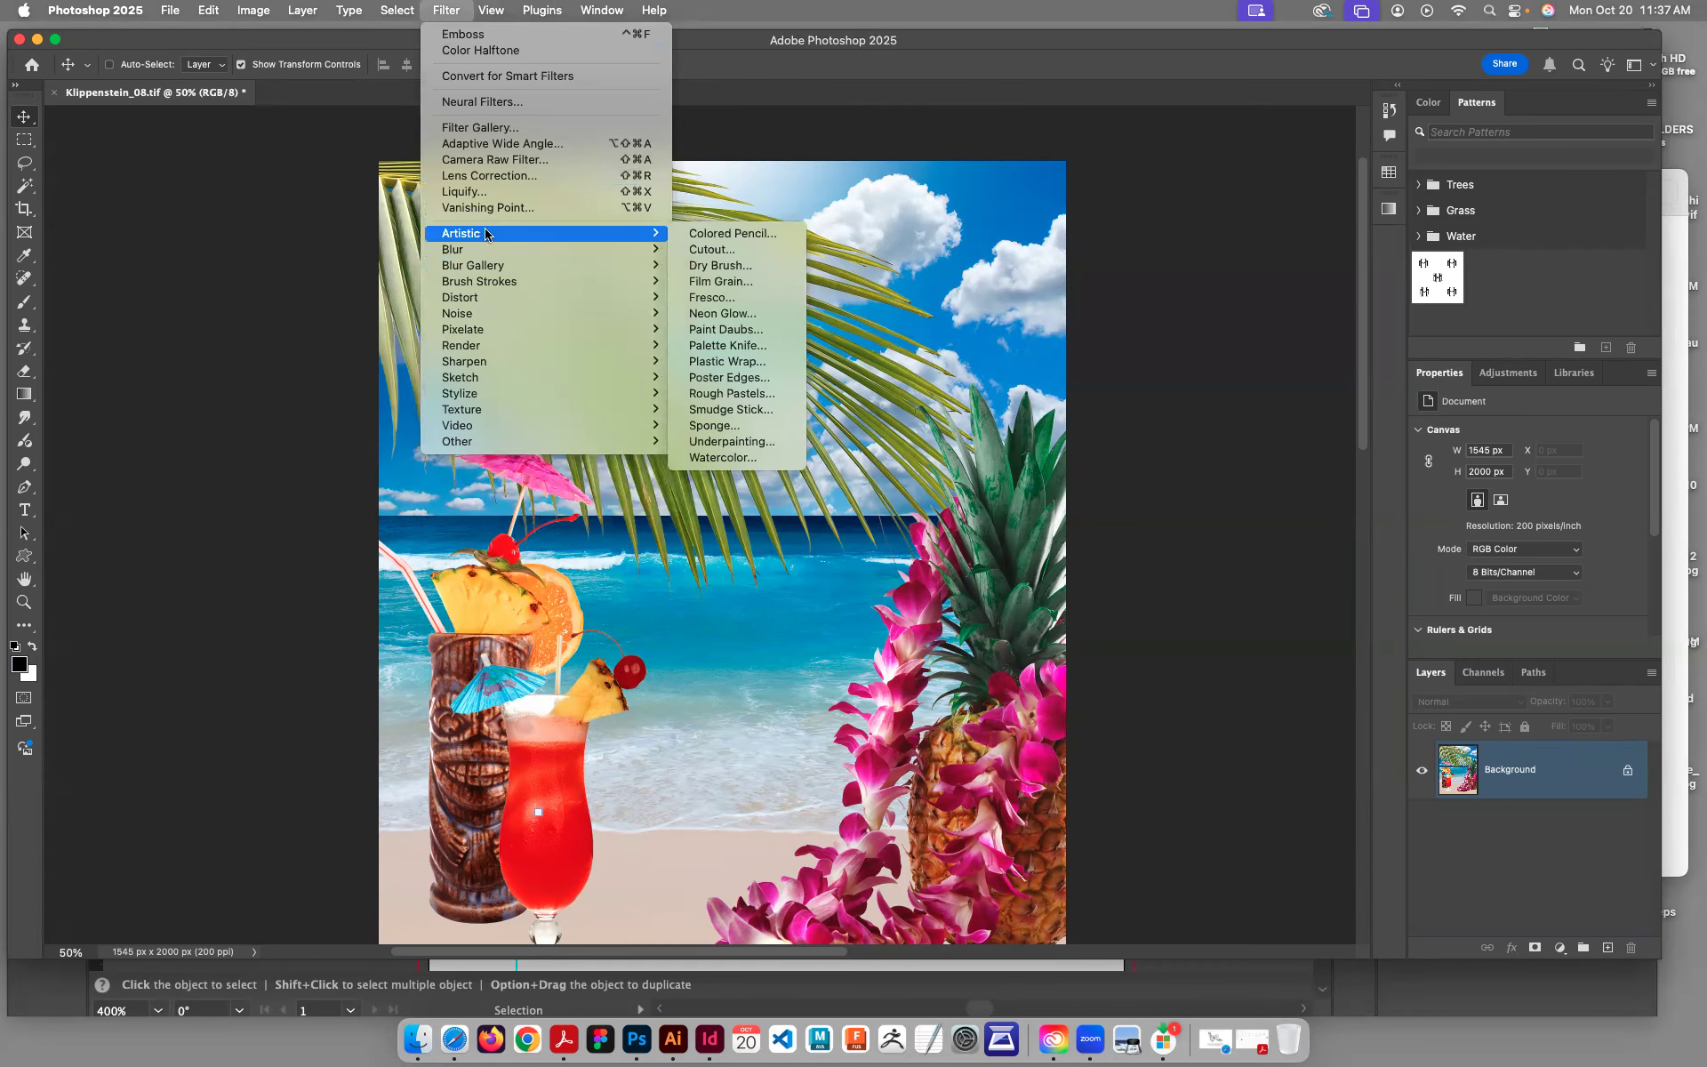
click(769, 233)
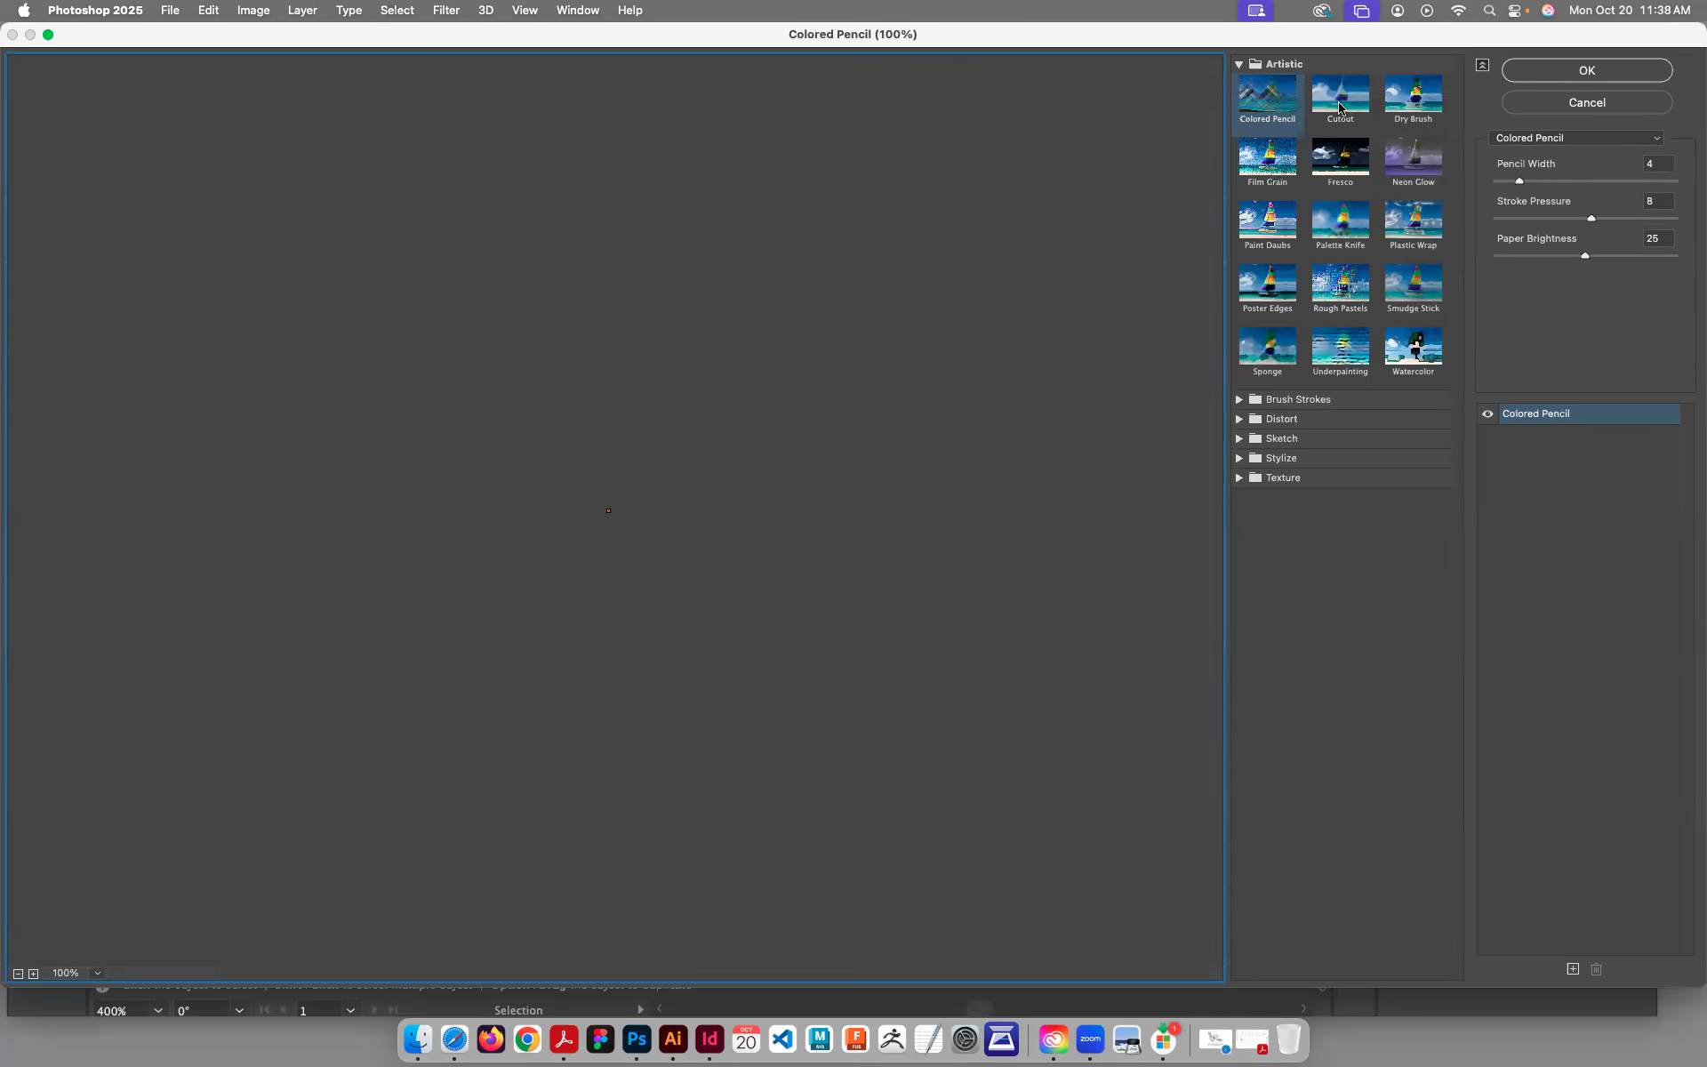
click(1340, 107)
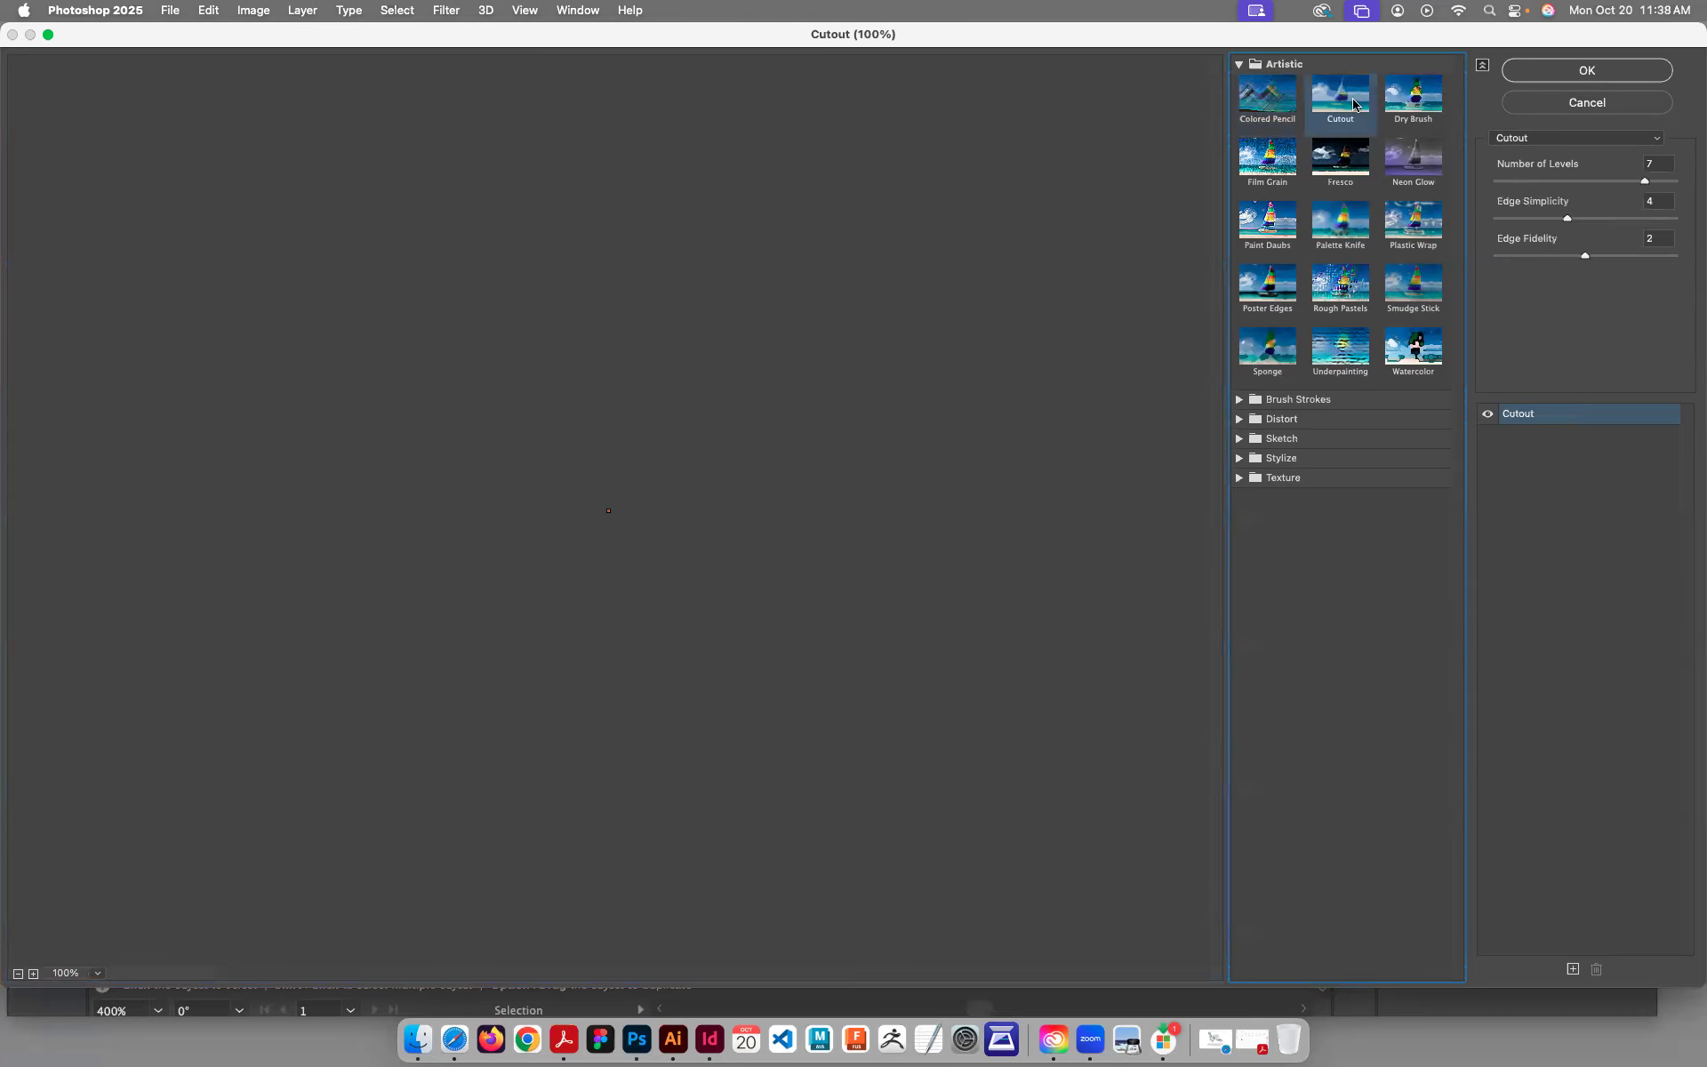
click(1397, 99)
click(1398, 166)
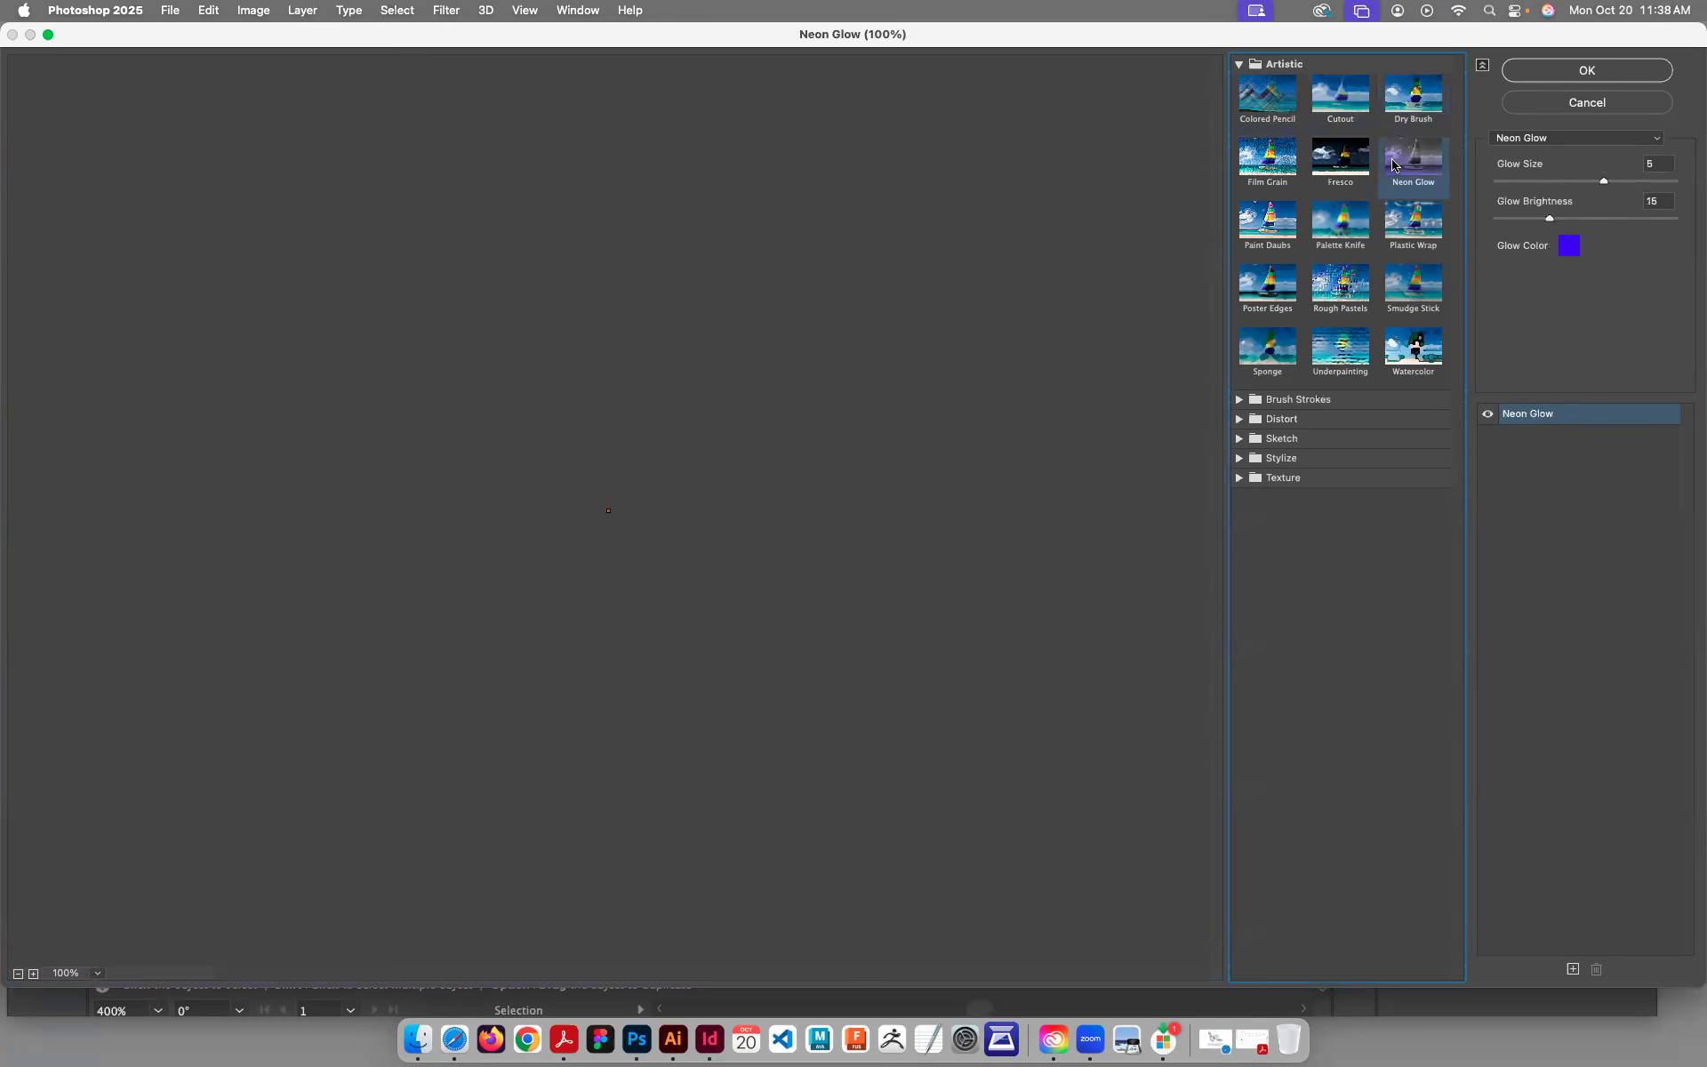
Step: Preview the Artistic filters Sponge, Underpainting, Watercolor, Neon Glow and Plastic Wrap on the image at 33.3% view
key(super+minus)
key(super+minus)
key(super+minus)
click(1259, 365)
click(1329, 364)
click(1413, 355)
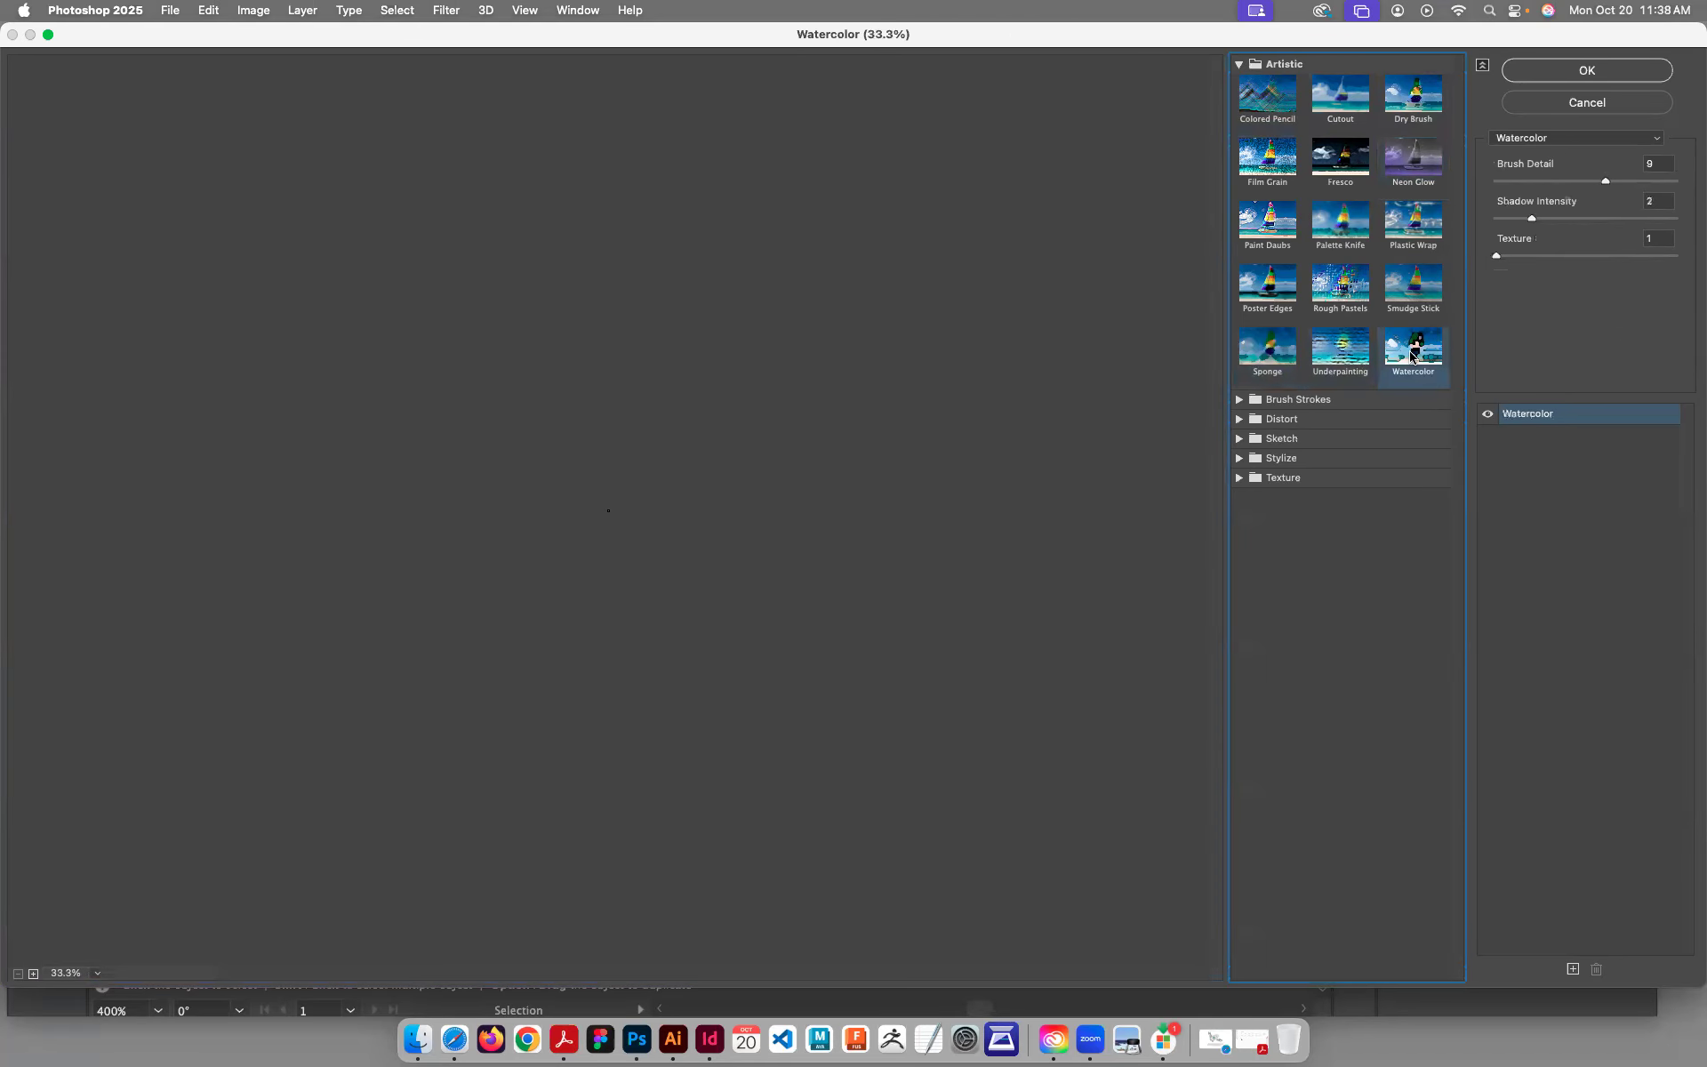
click(1423, 189)
click(1417, 229)
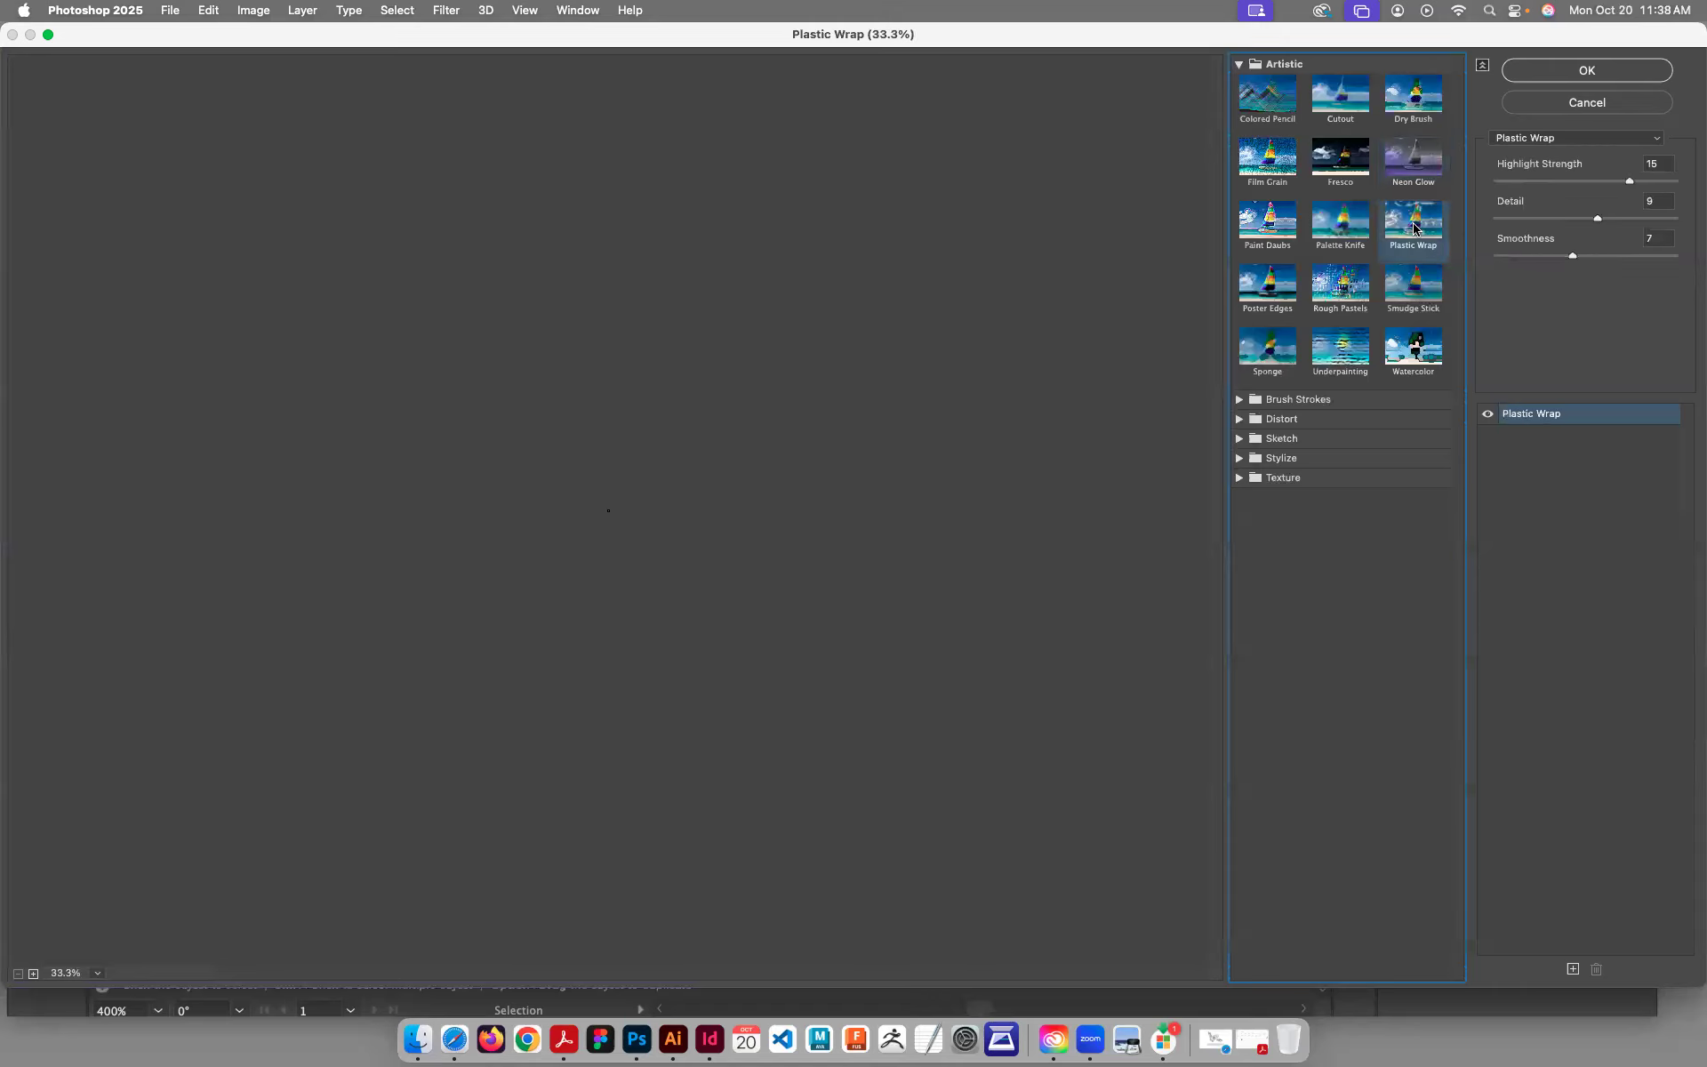
Step: Preview the Sketch filters Chalk & Charcoal and Charcoal, and leave the filter gallery without applying anything
click(1239, 67)
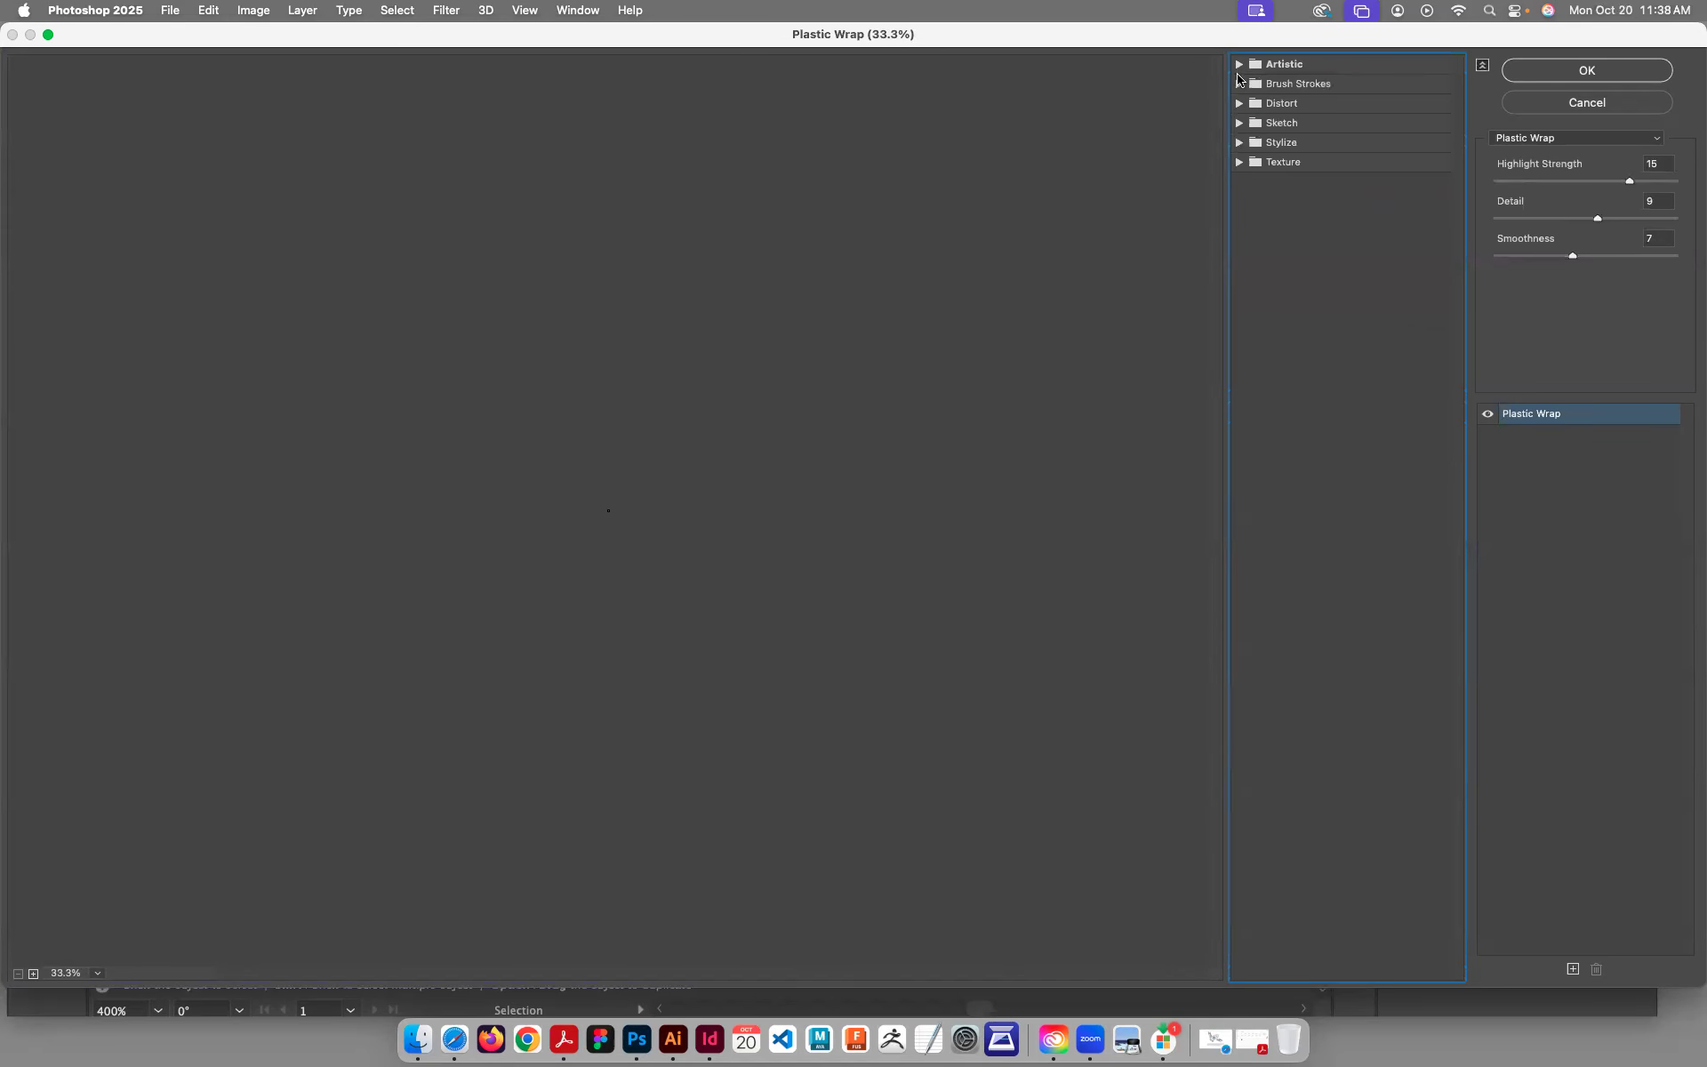
click(1240, 123)
click(1340, 149)
click(1414, 169)
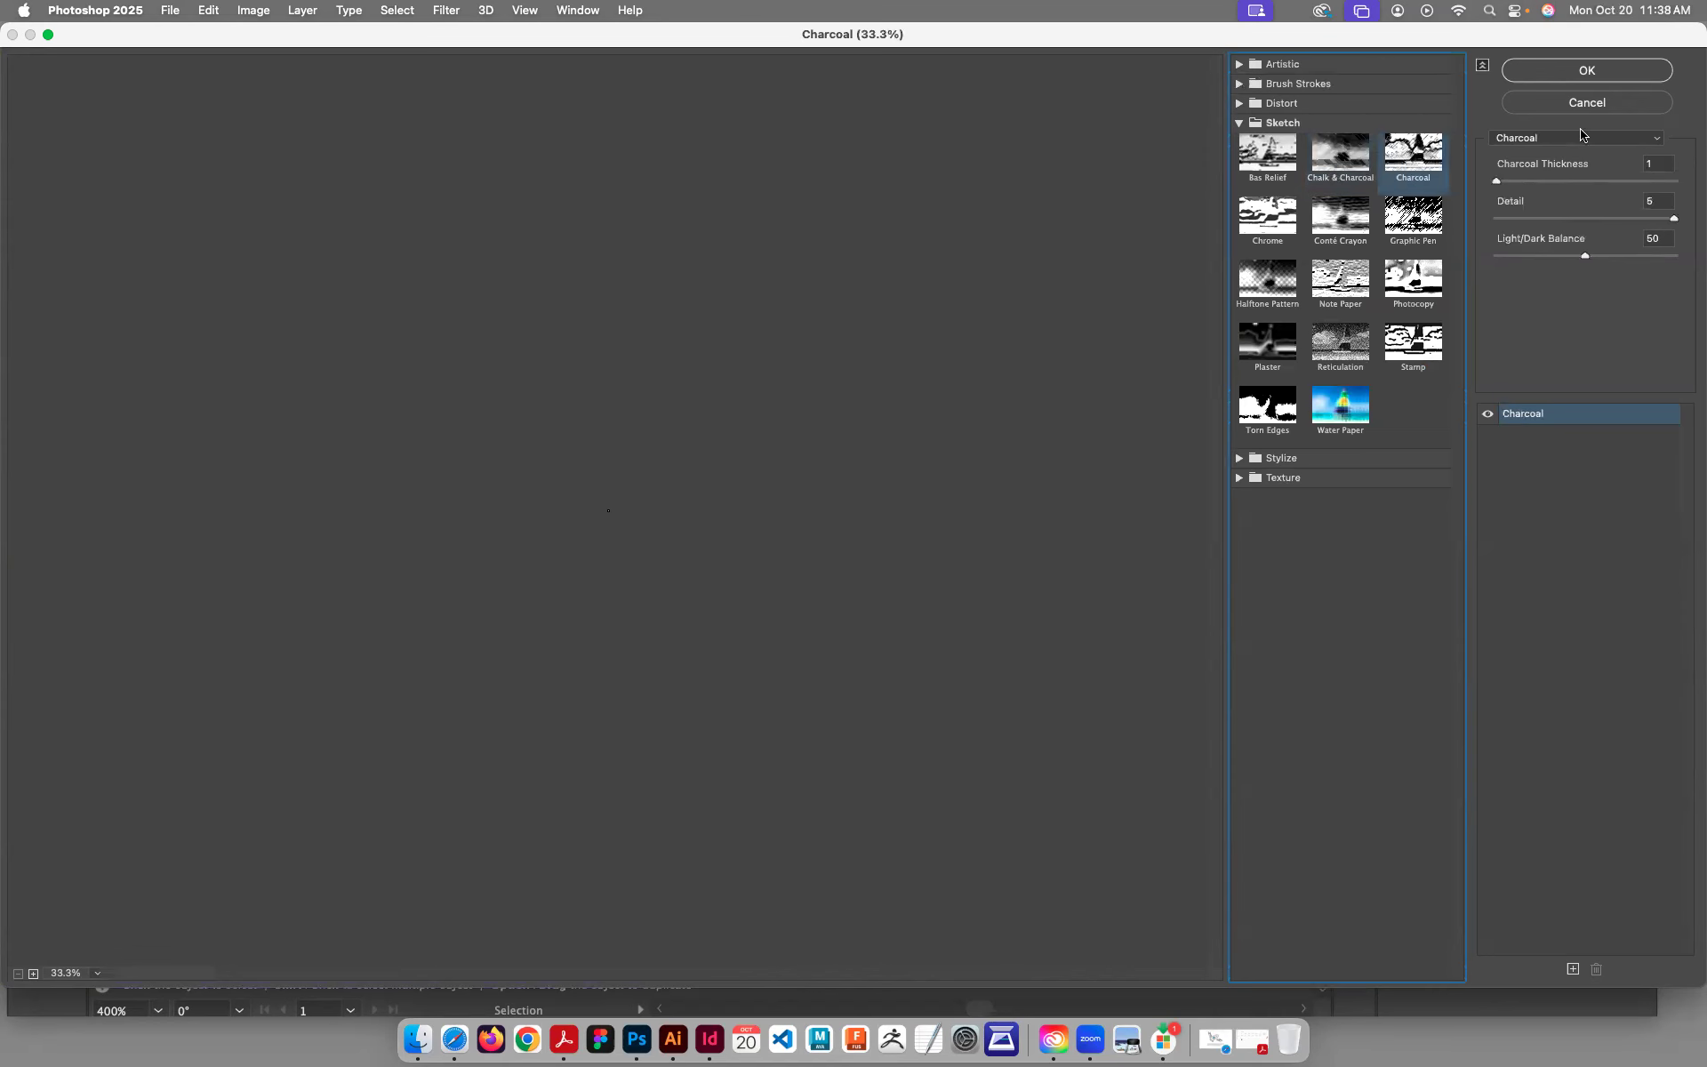
click(1588, 102)
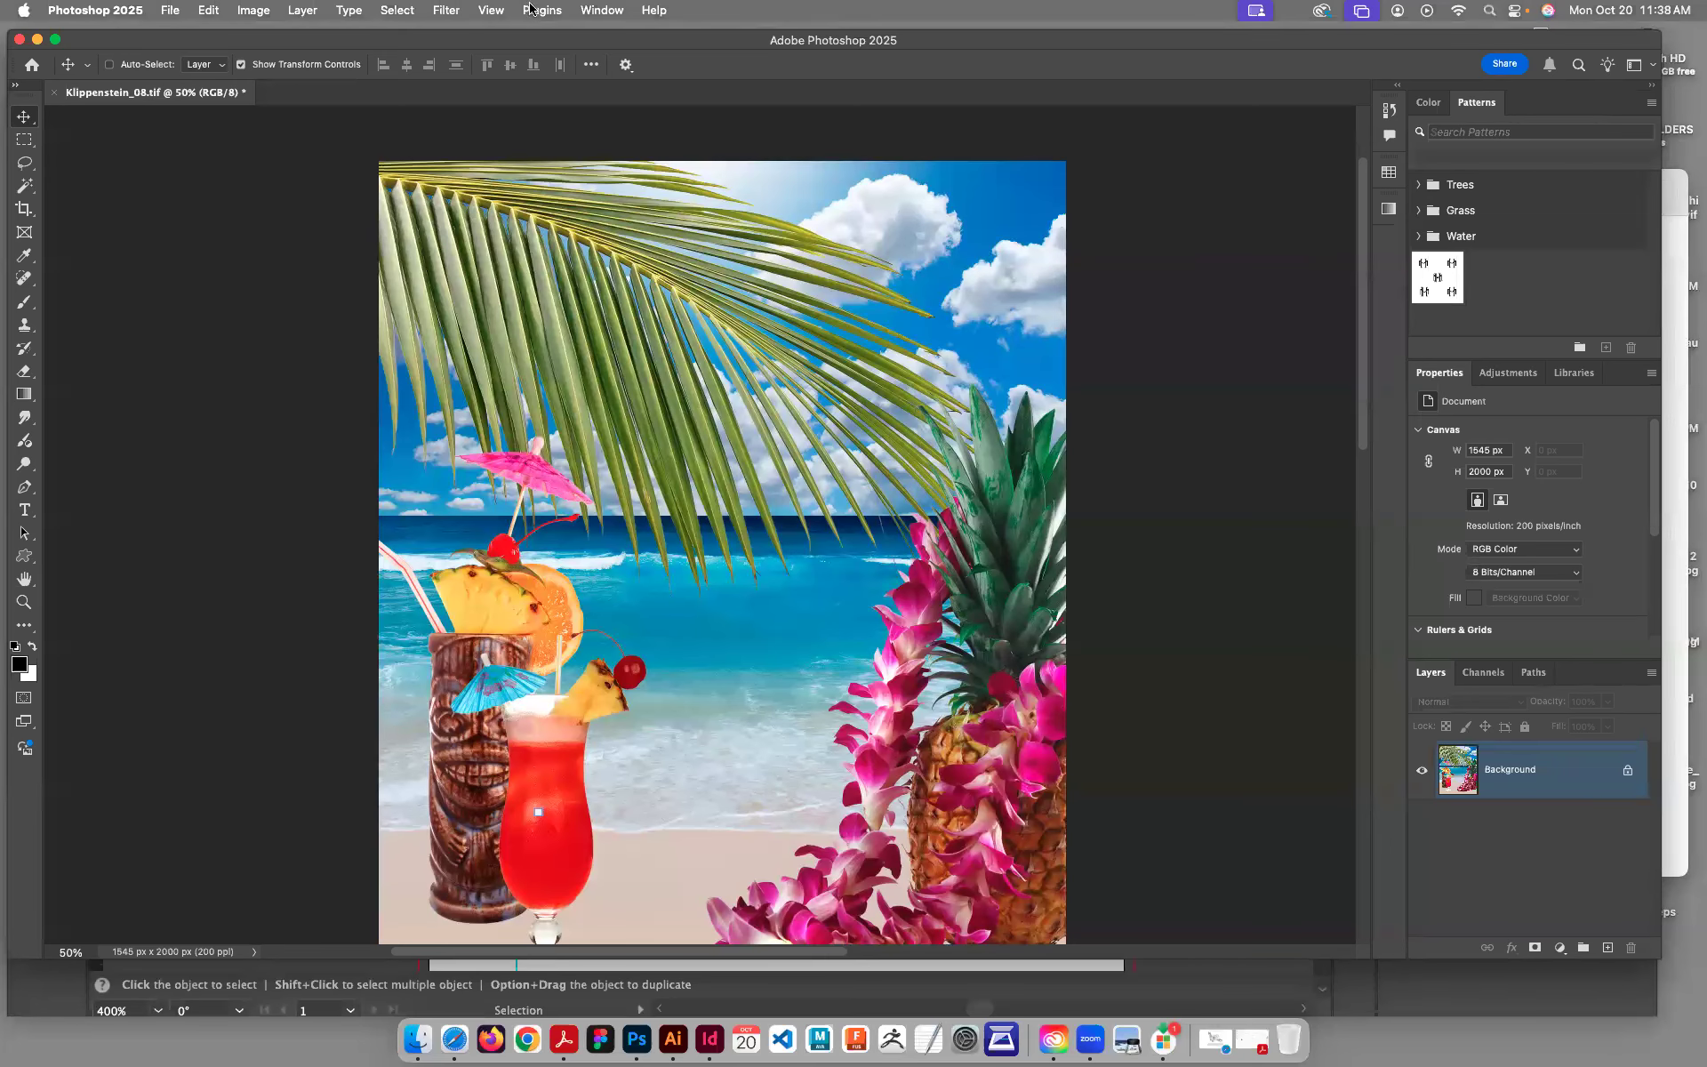
Step: Save the image as a new TIFF with "a" appended after "_08" in the name, using no compression, interleaved pixel order and Macintosh byte order
click(169, 11)
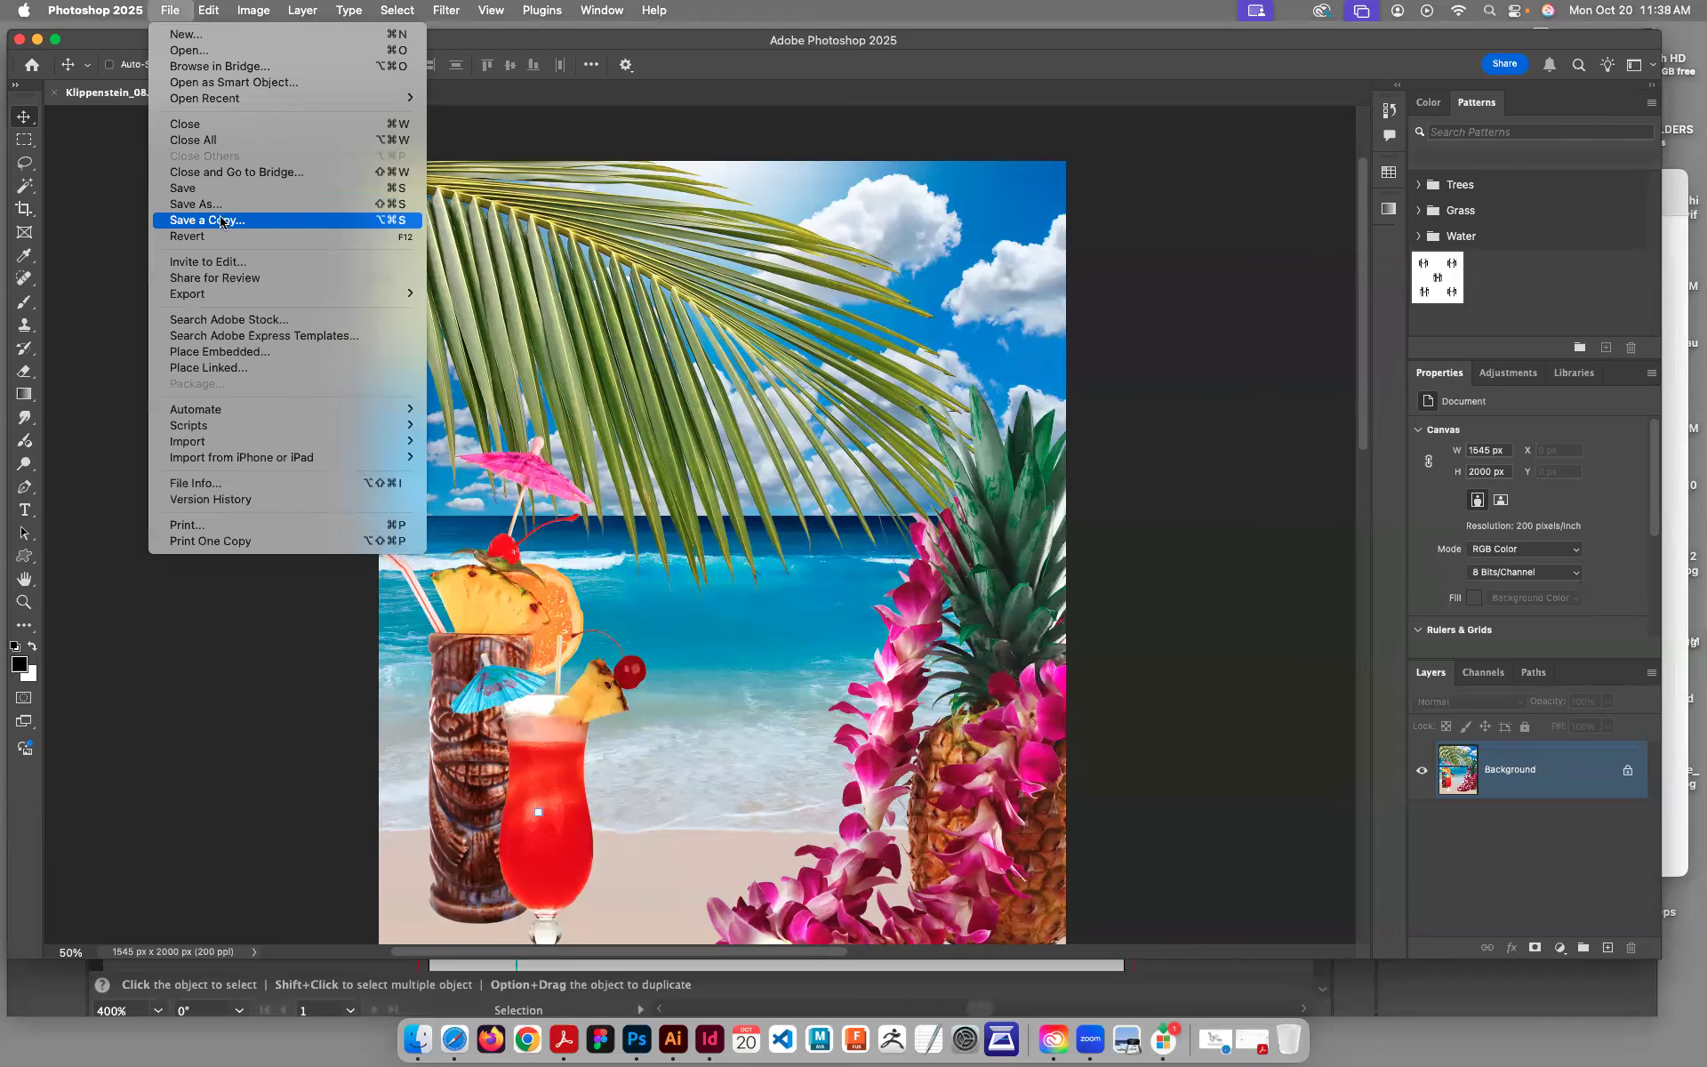
key(Return)
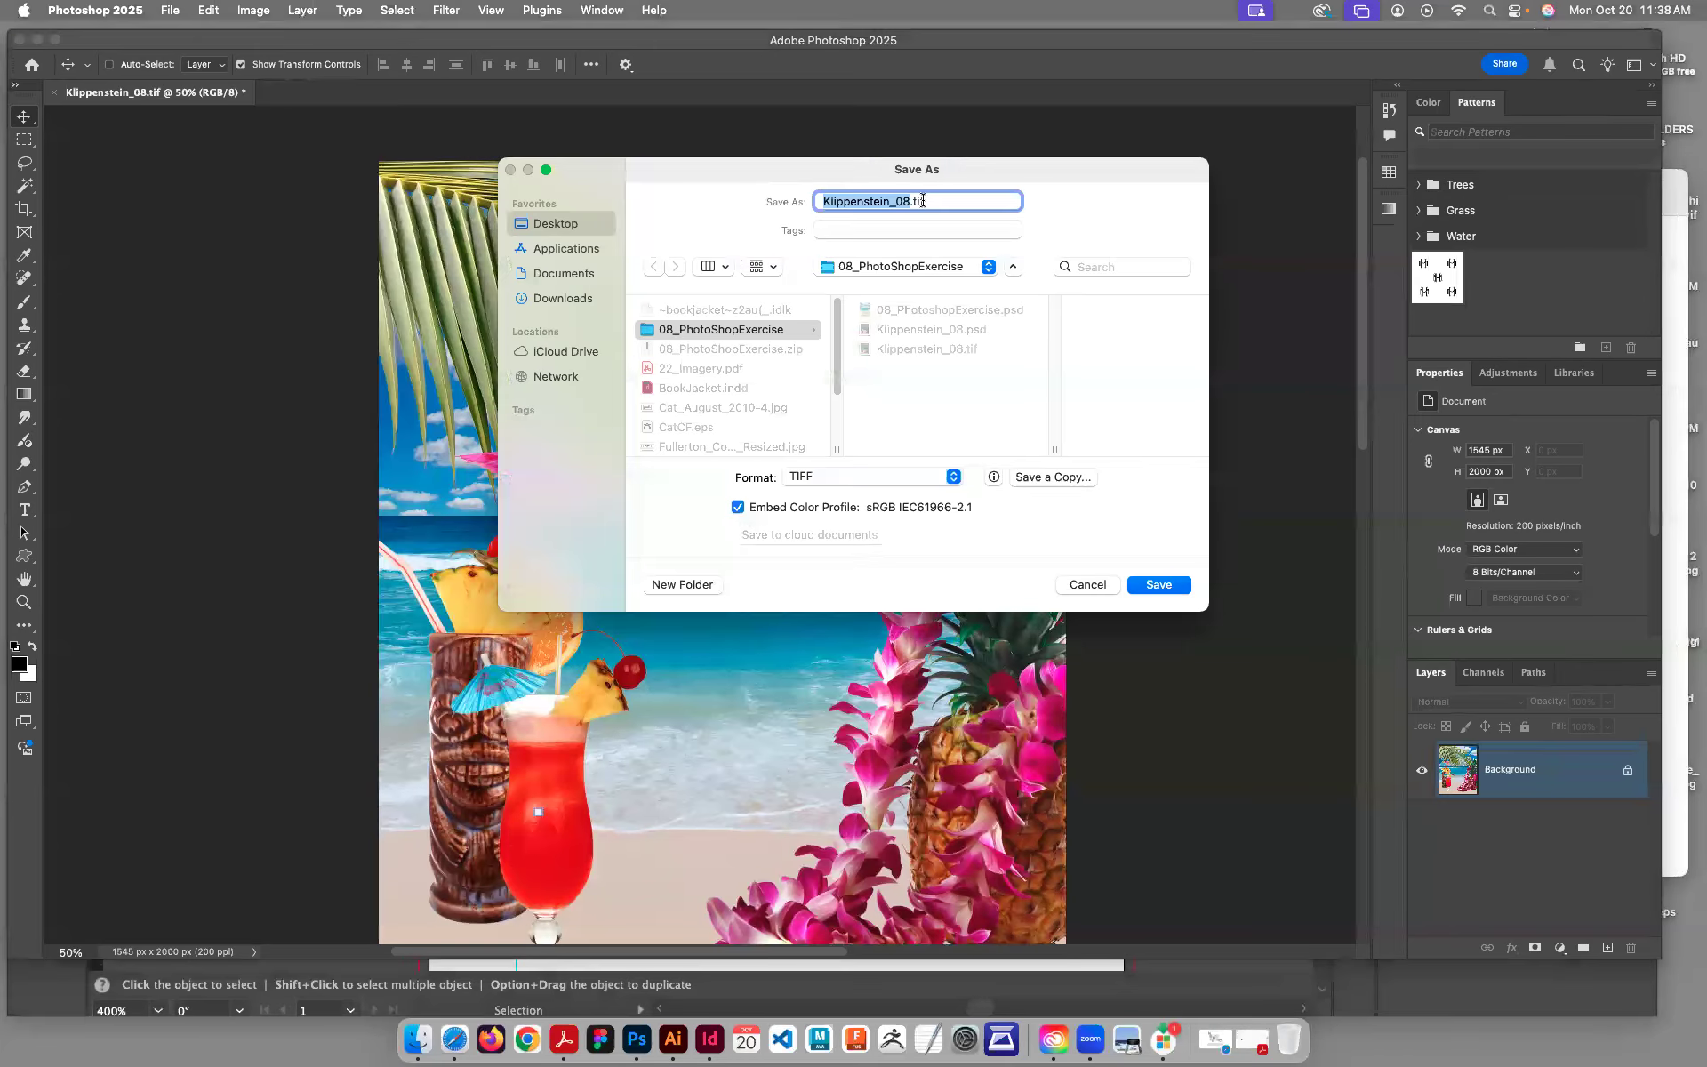
click(908, 203)
click(1183, 584)
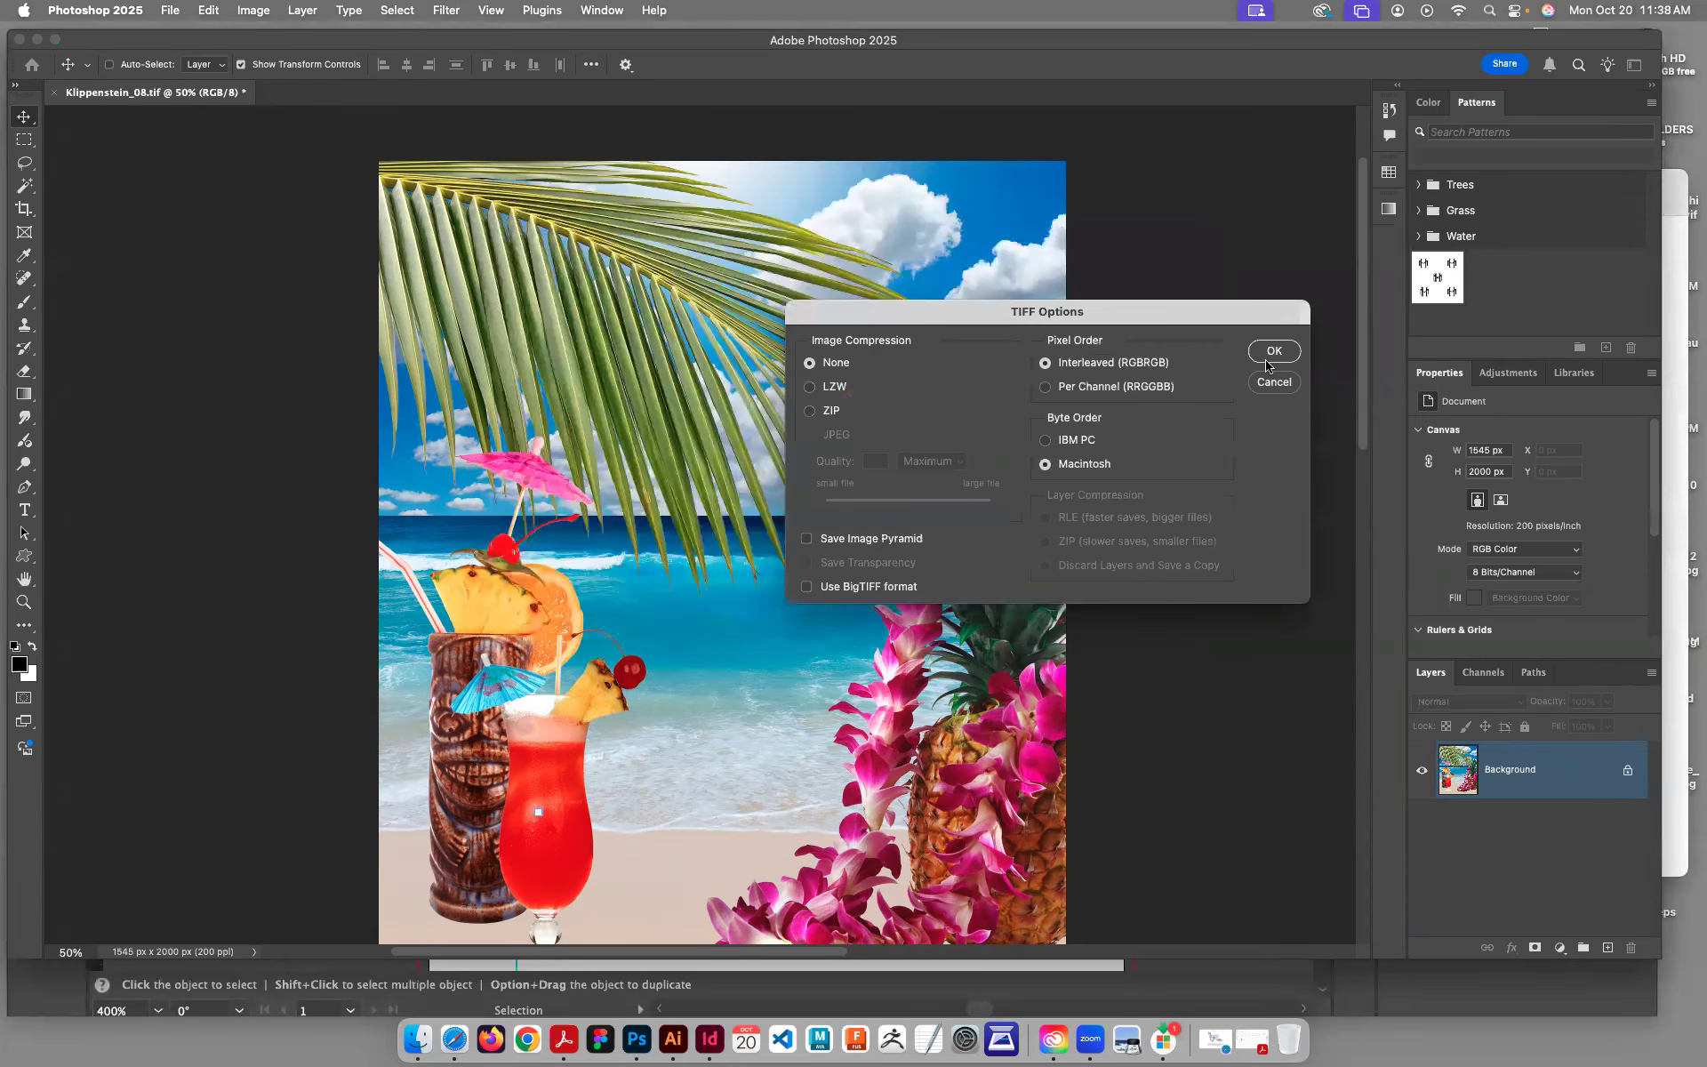
click(1271, 354)
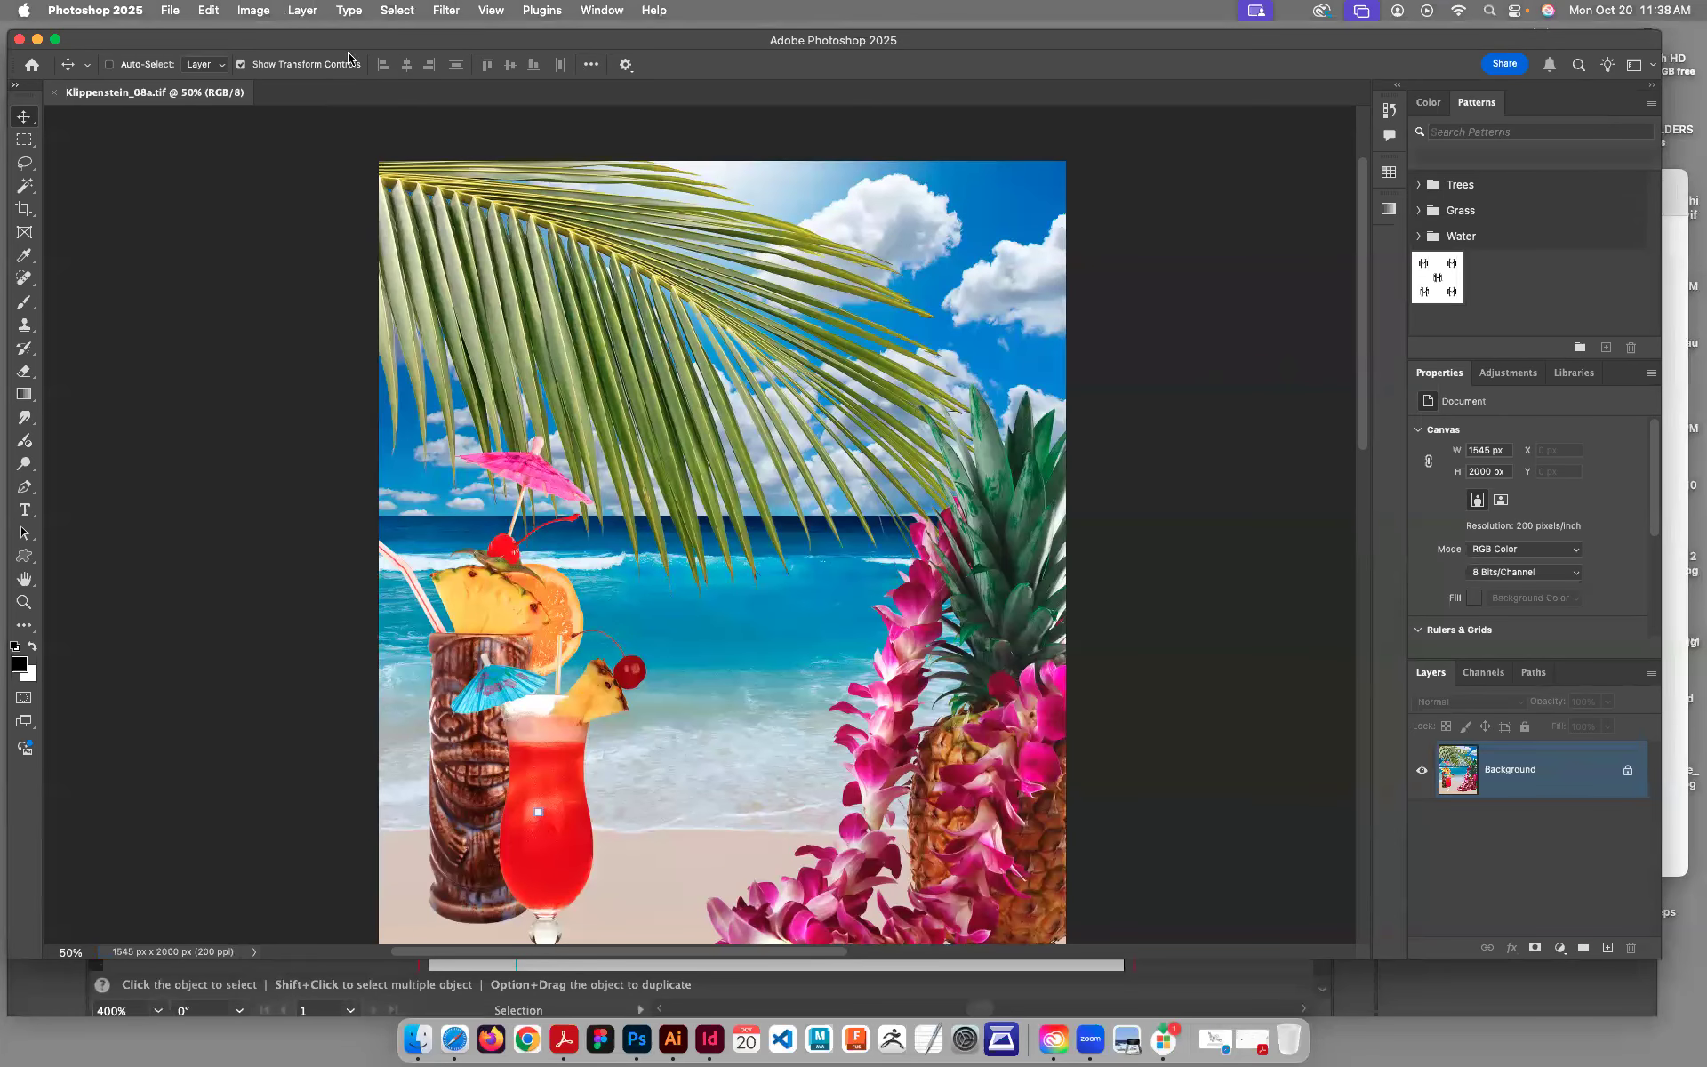
Step: Preview the Artistic filters Colored Pencil, Sponge, Underpainting, Watercolor and Smudge Stick, and leave the filter gallery without applying anything
click(449, 10)
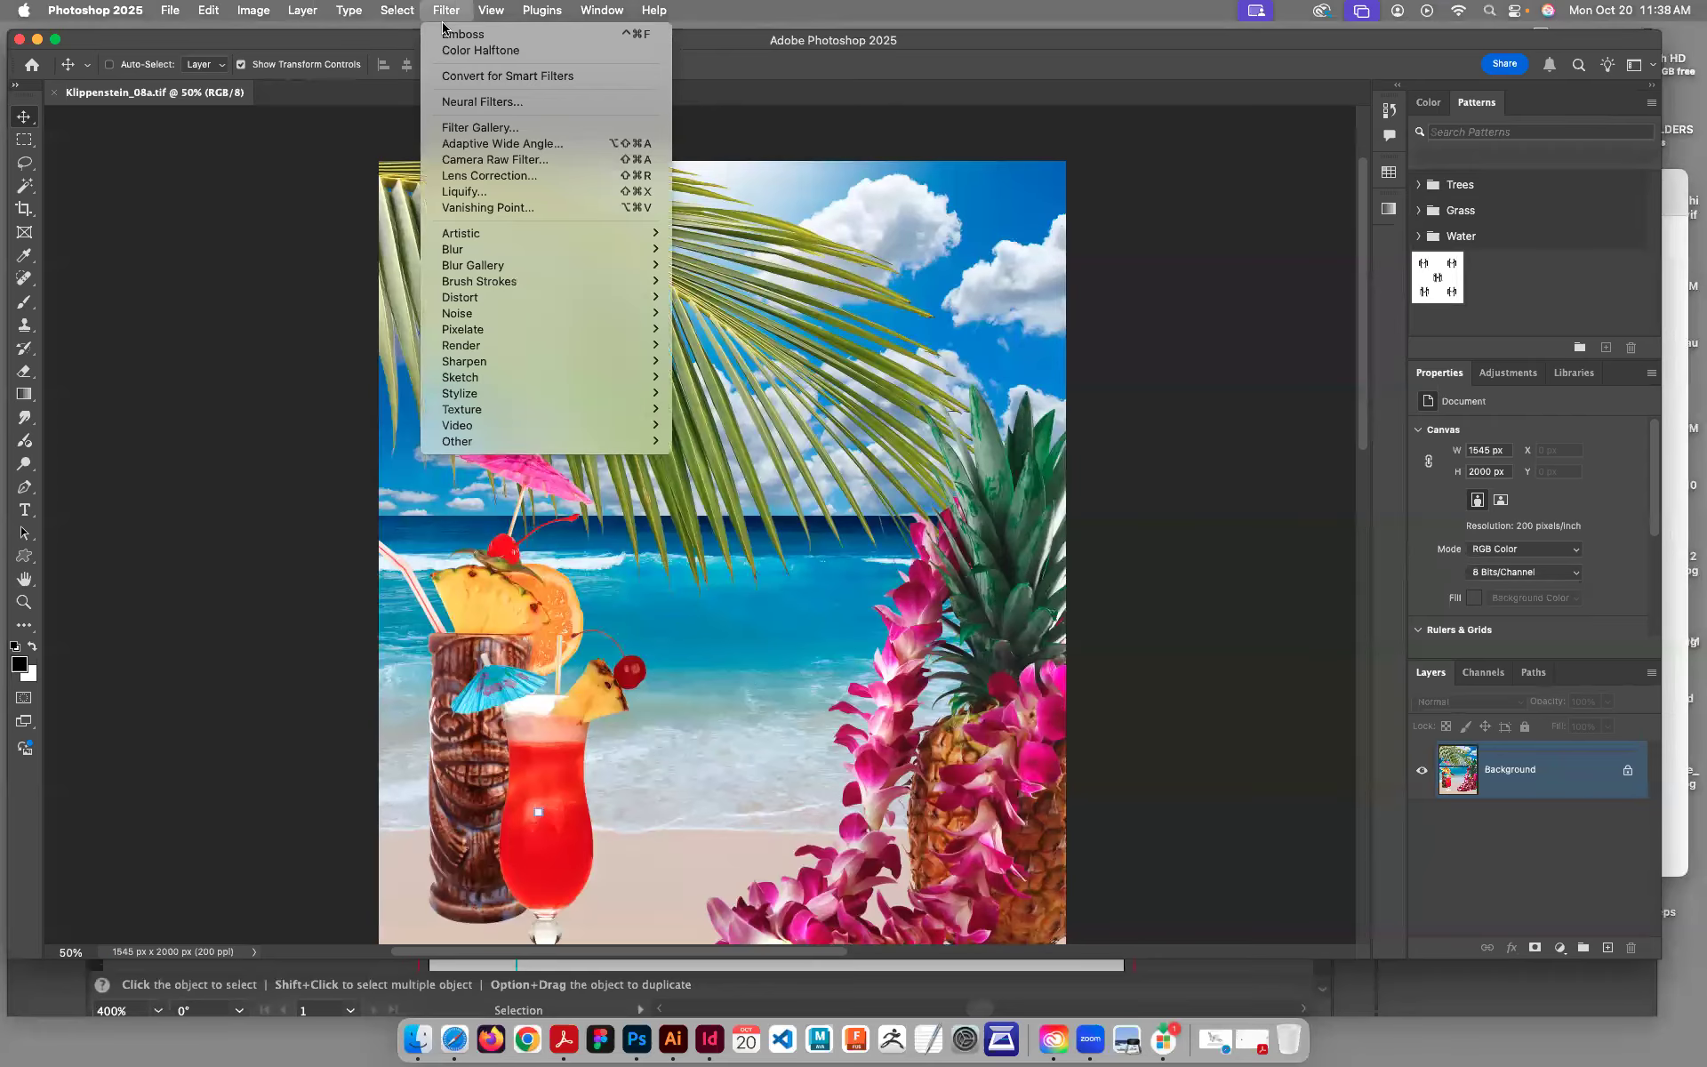
mouse_move(623, 233)
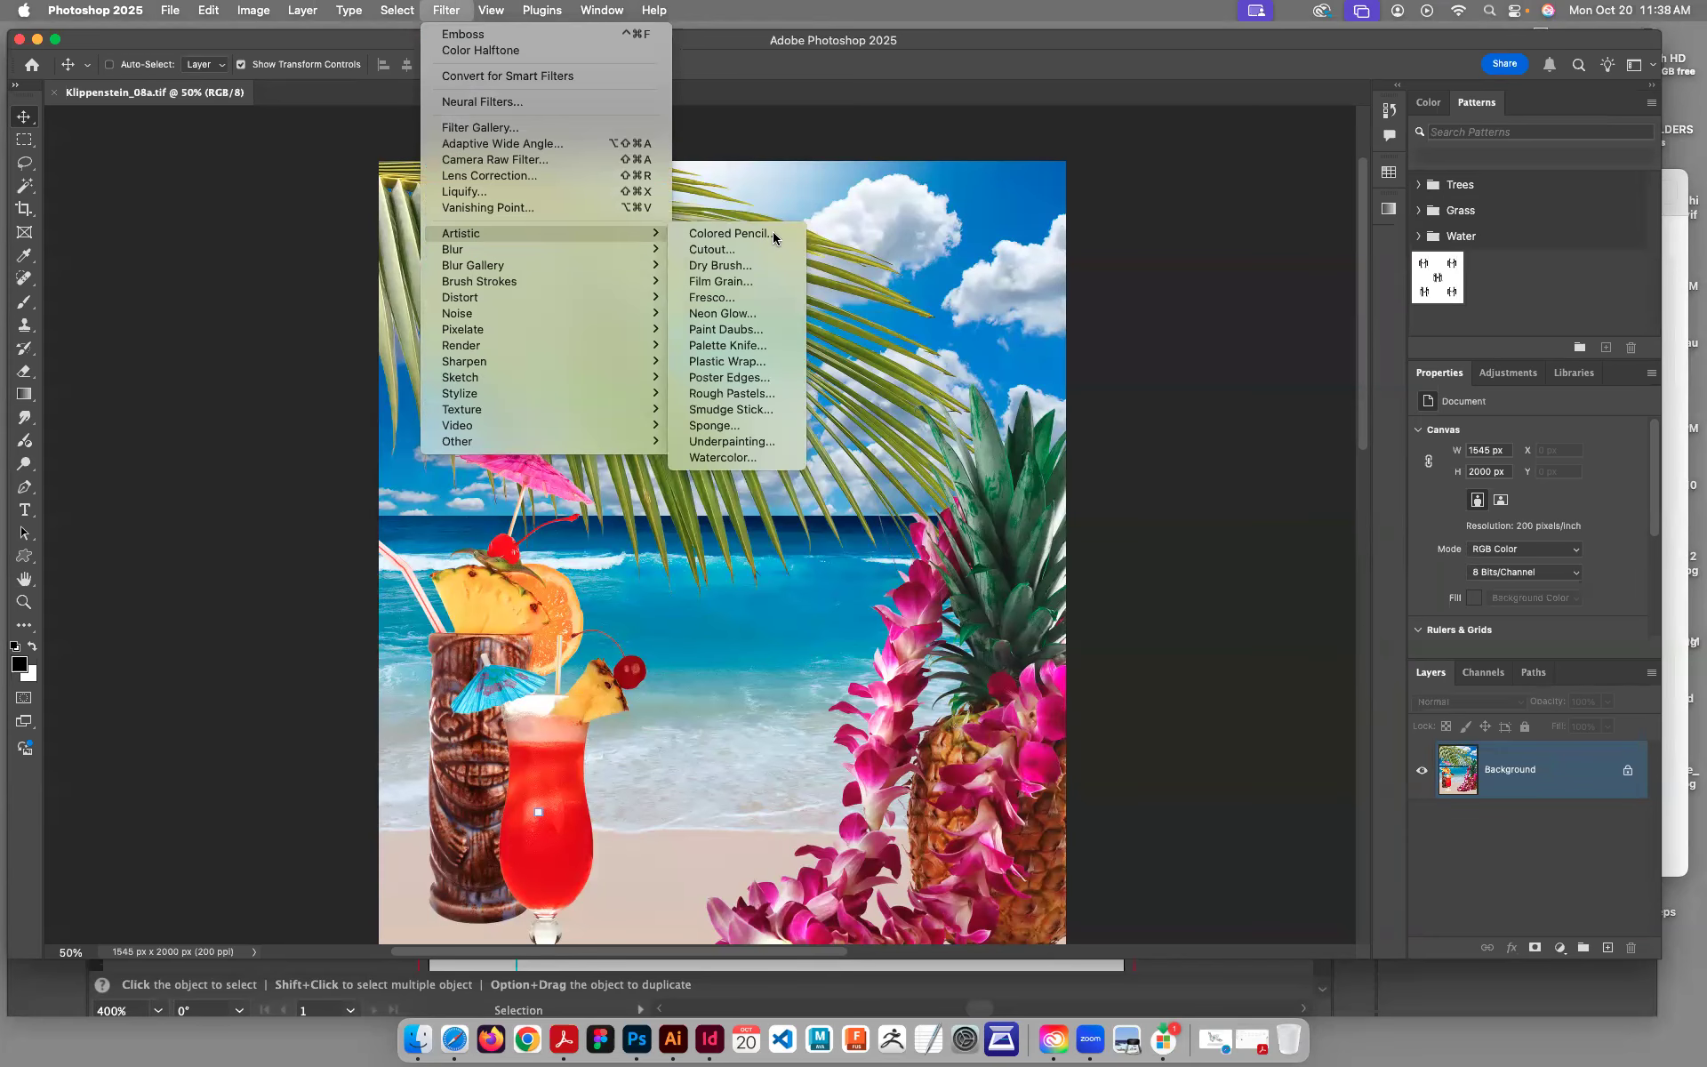
click(772, 233)
click(1276, 347)
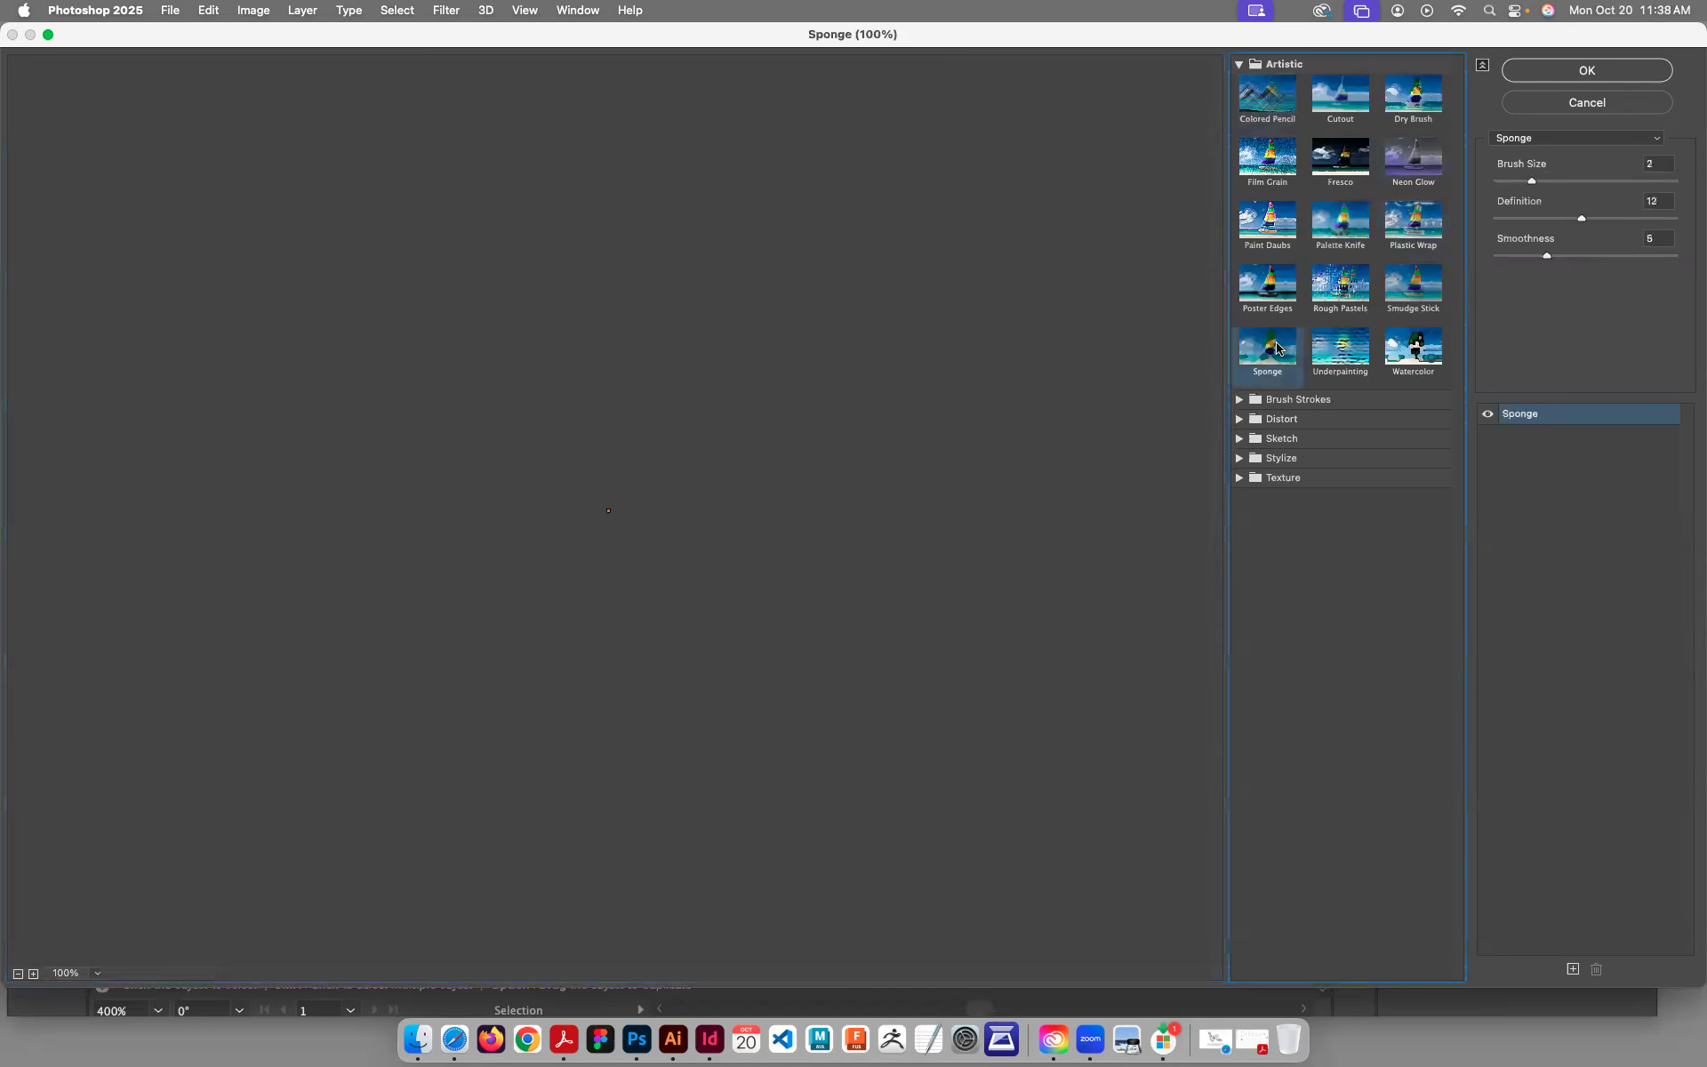
click(1333, 355)
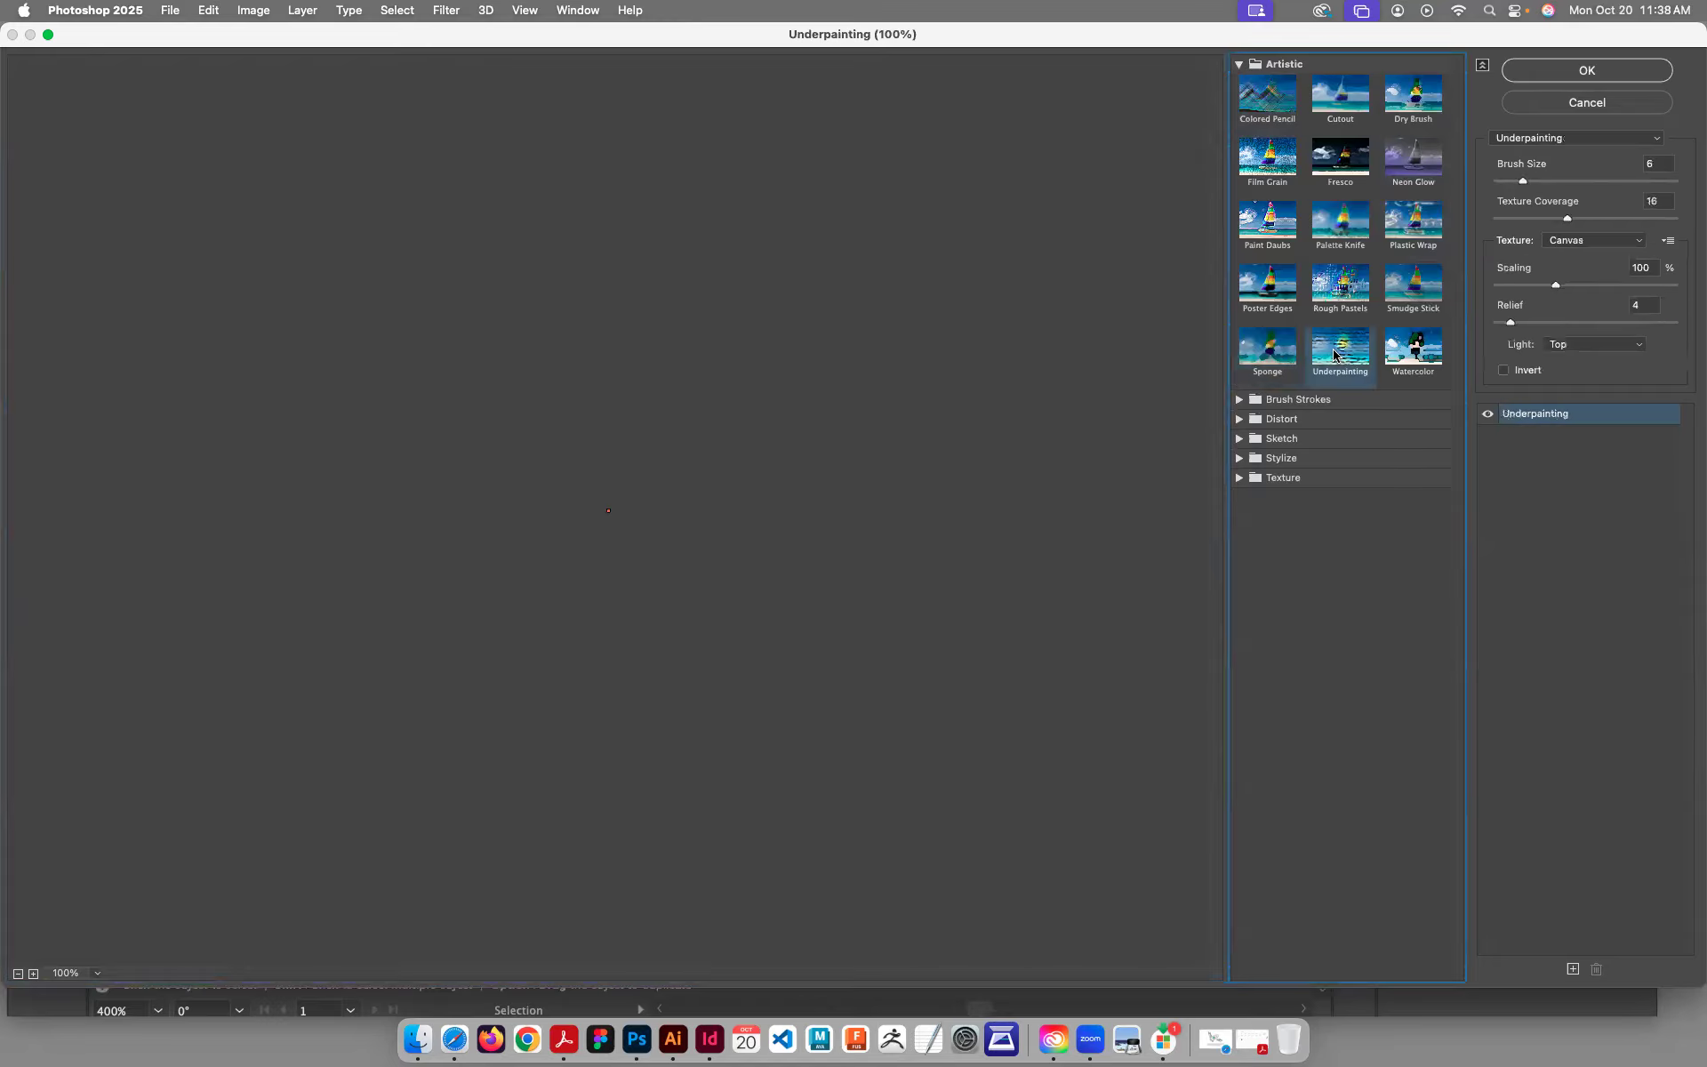
click(1394, 354)
click(1388, 277)
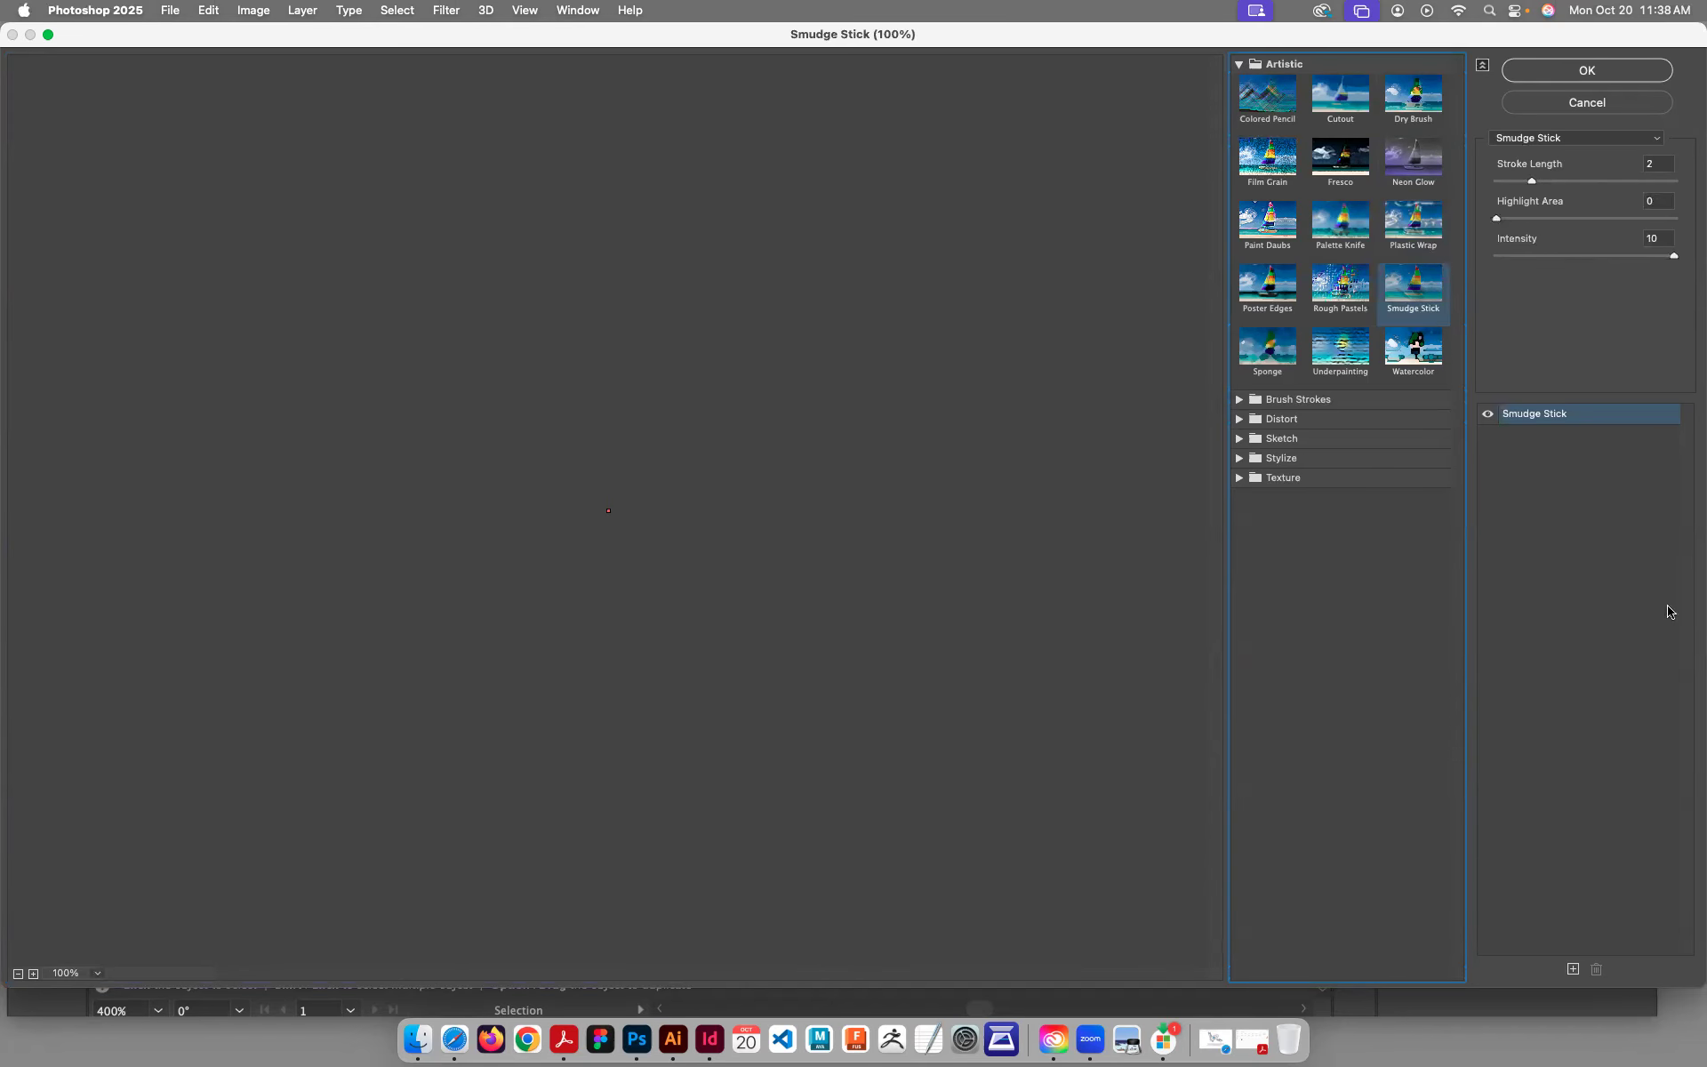
click(1587, 102)
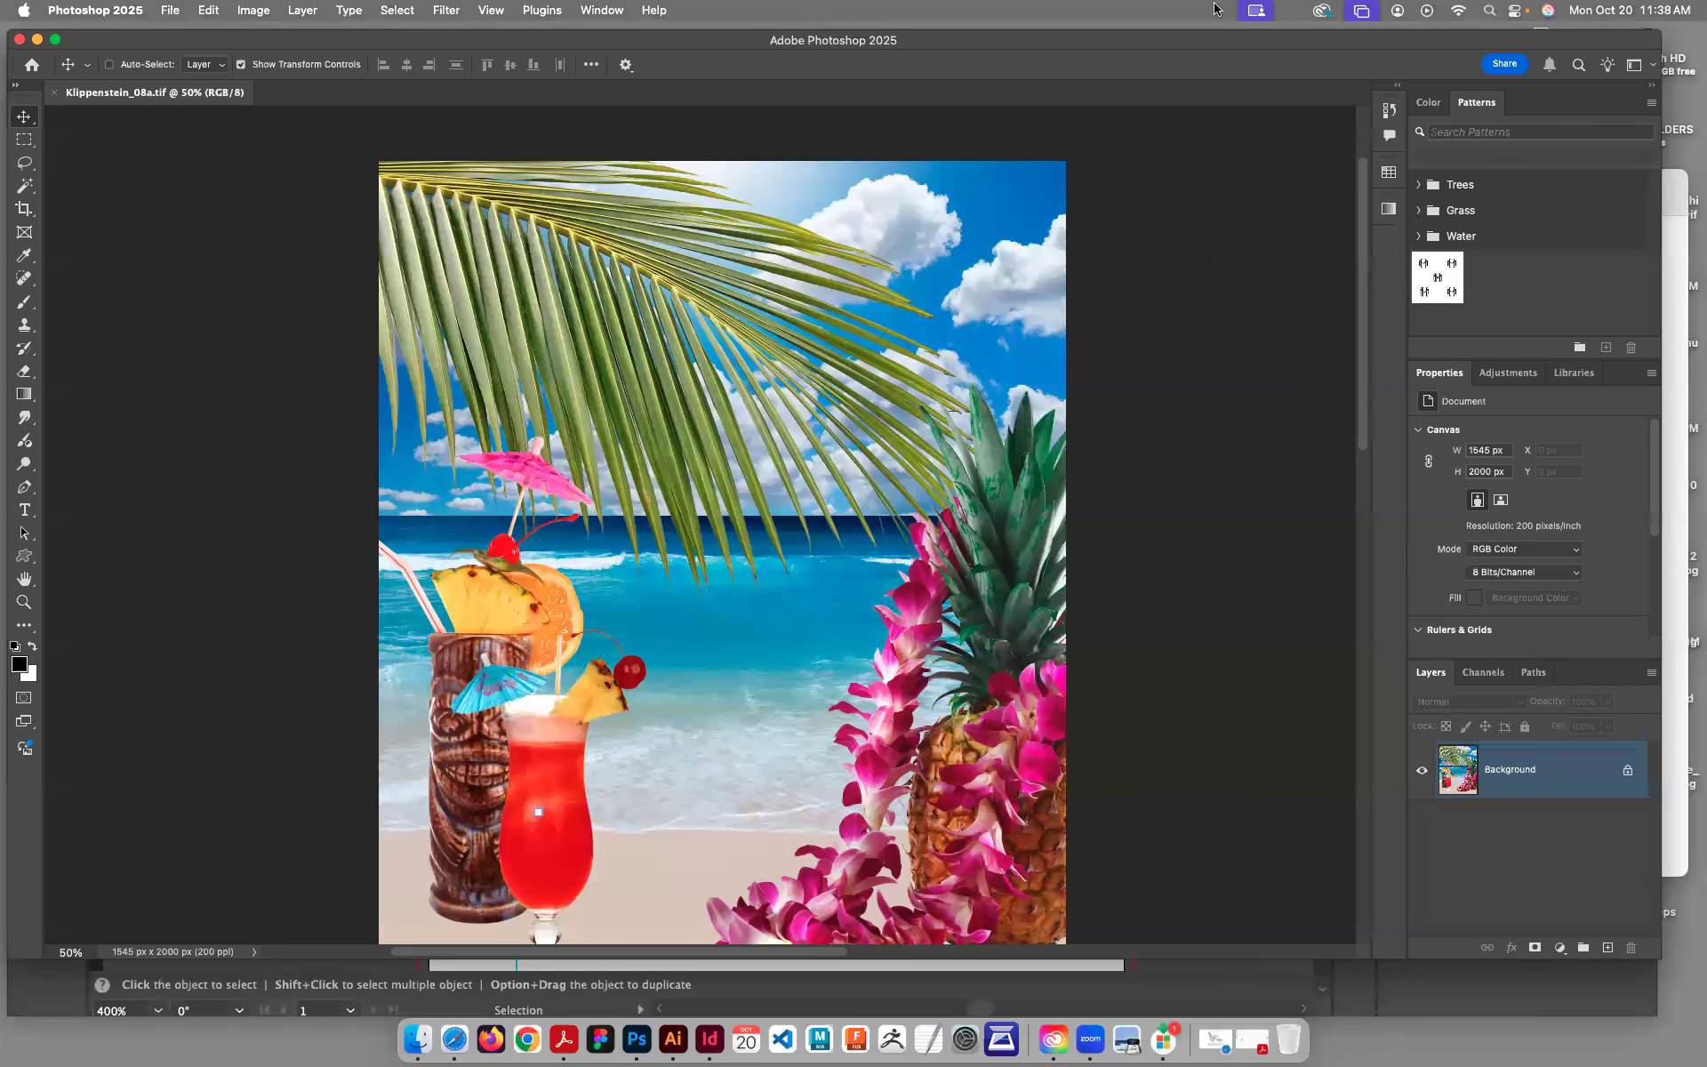
Step: Try the Rough Pastels filter with stroke length 31 and raised stroke detail, texture scaling and relief, and leave without applying it
click(446, 9)
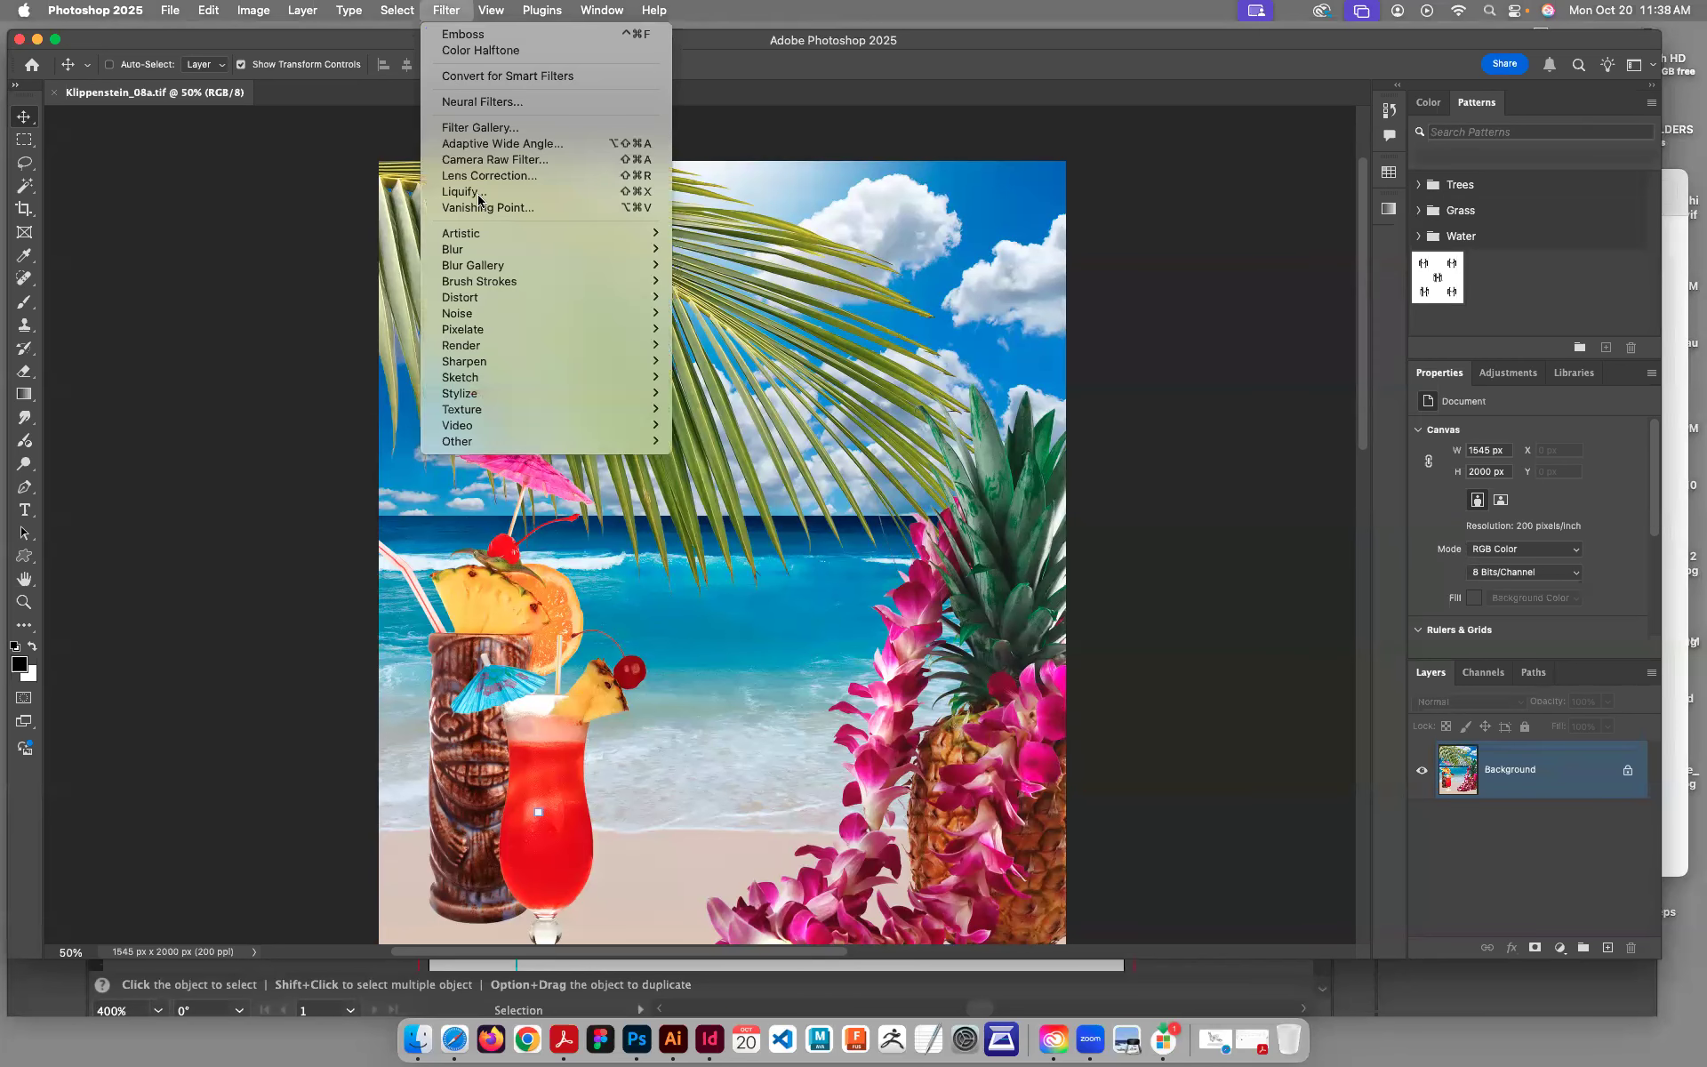
mouse_move(662, 234)
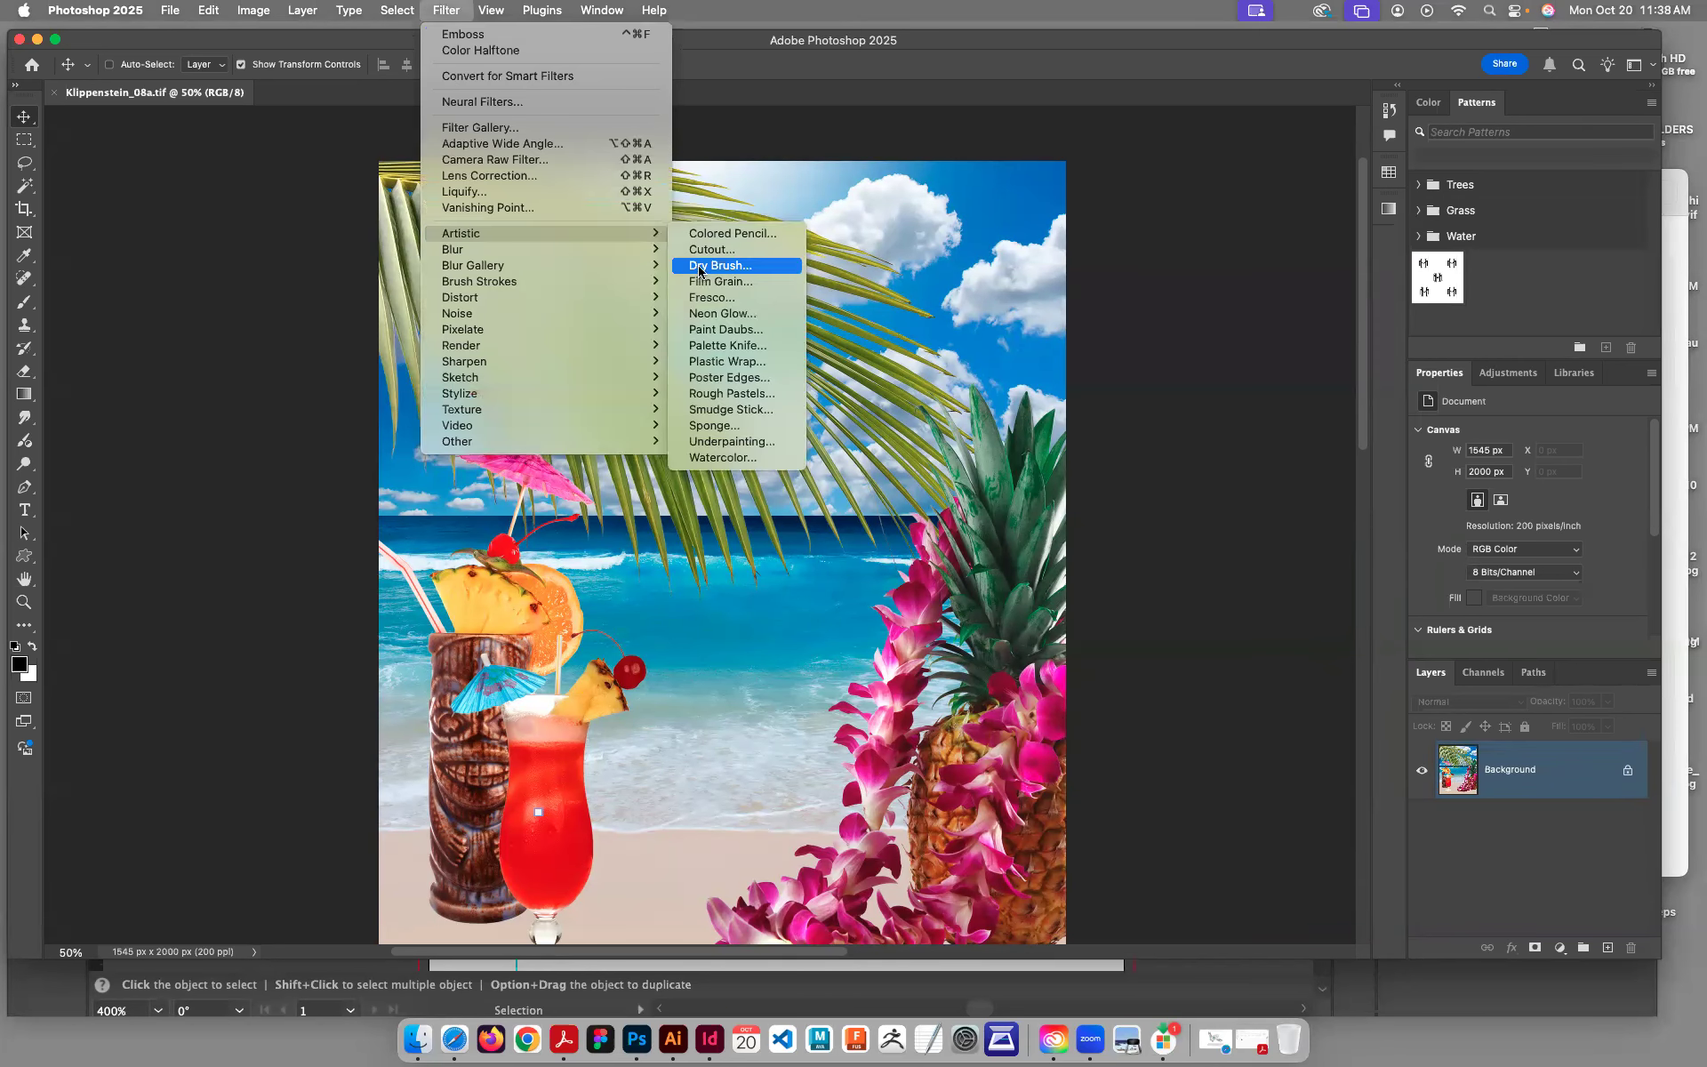
click(704, 395)
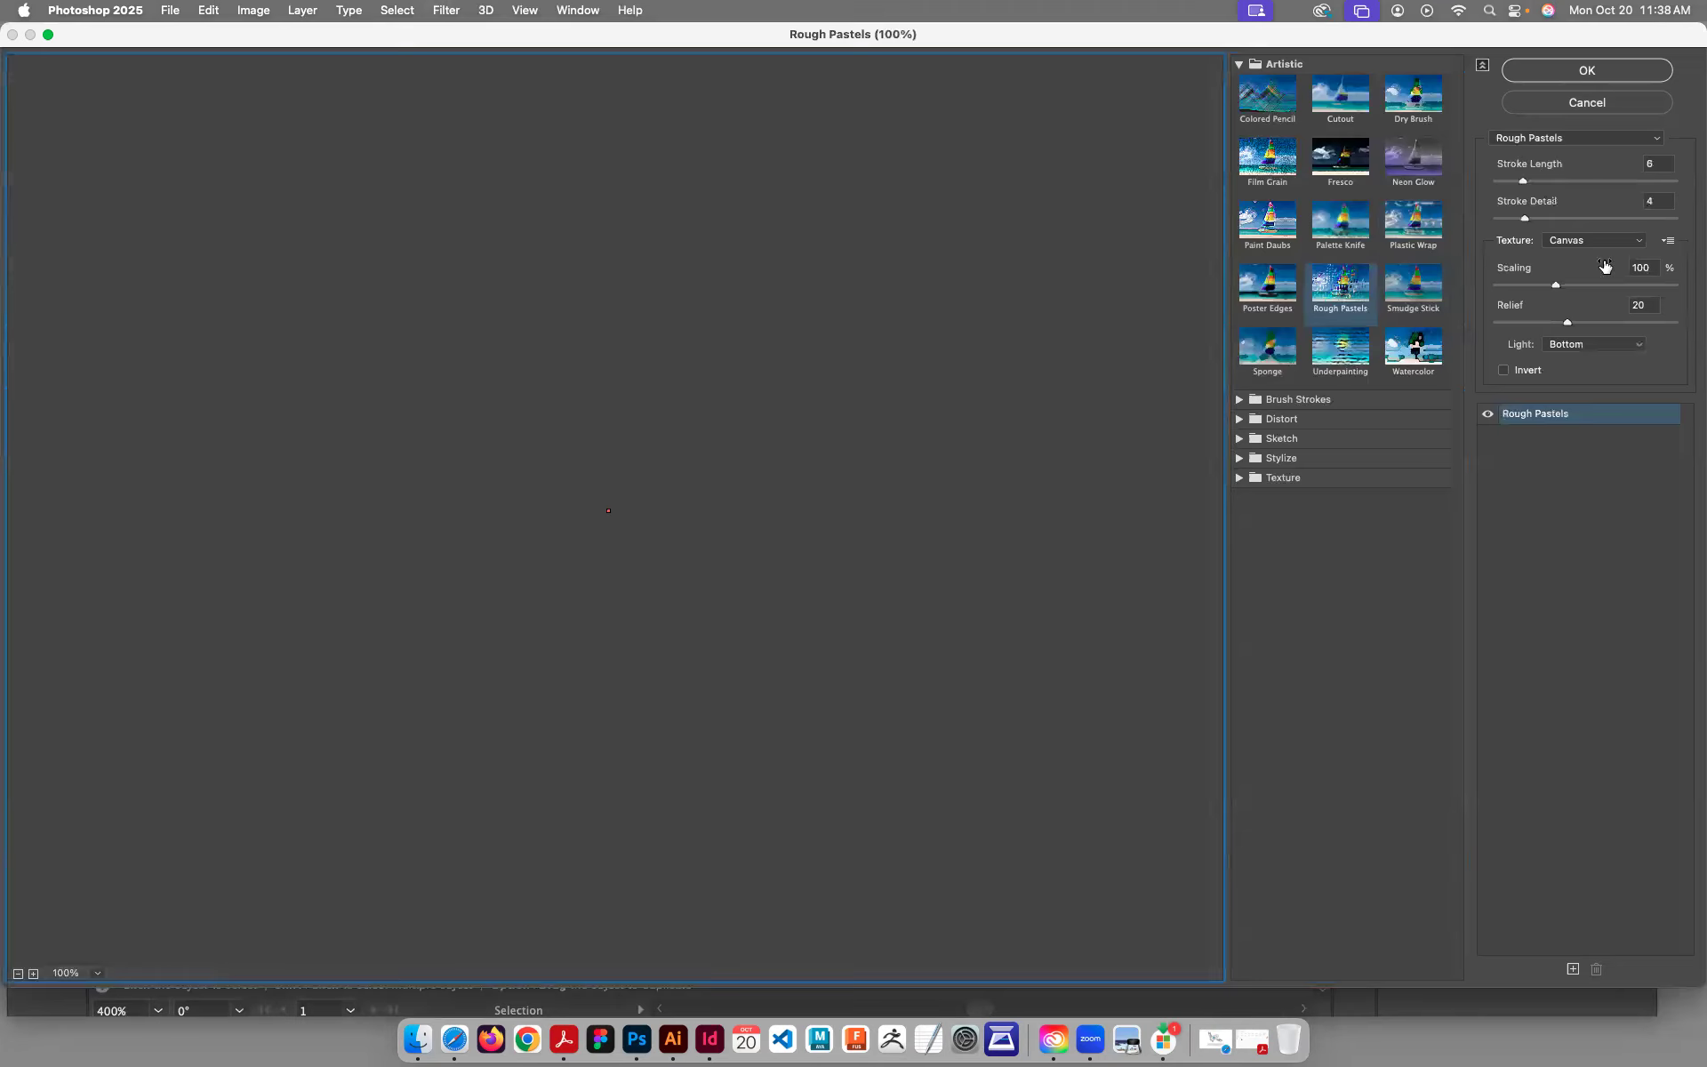
drag(1584, 187, 1637, 186)
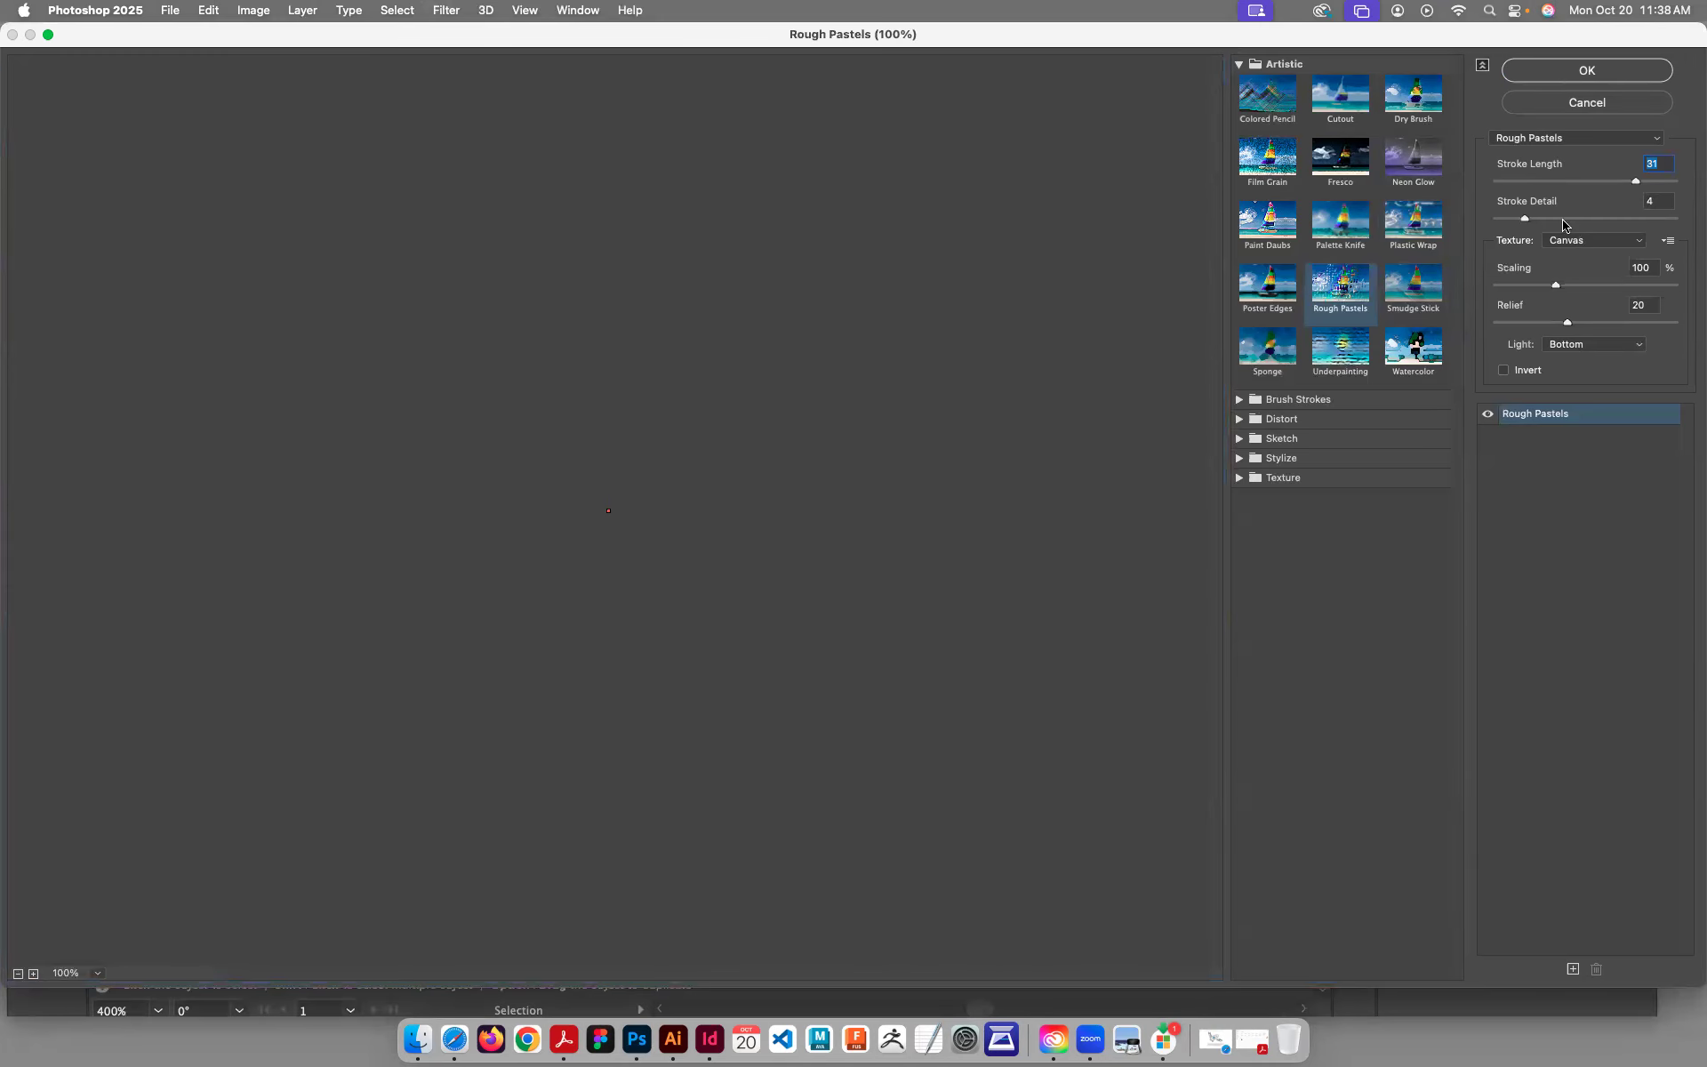
drag(1522, 219, 1674, 222)
drag(1563, 287, 1663, 287)
drag(1567, 322, 1664, 326)
click(1587, 102)
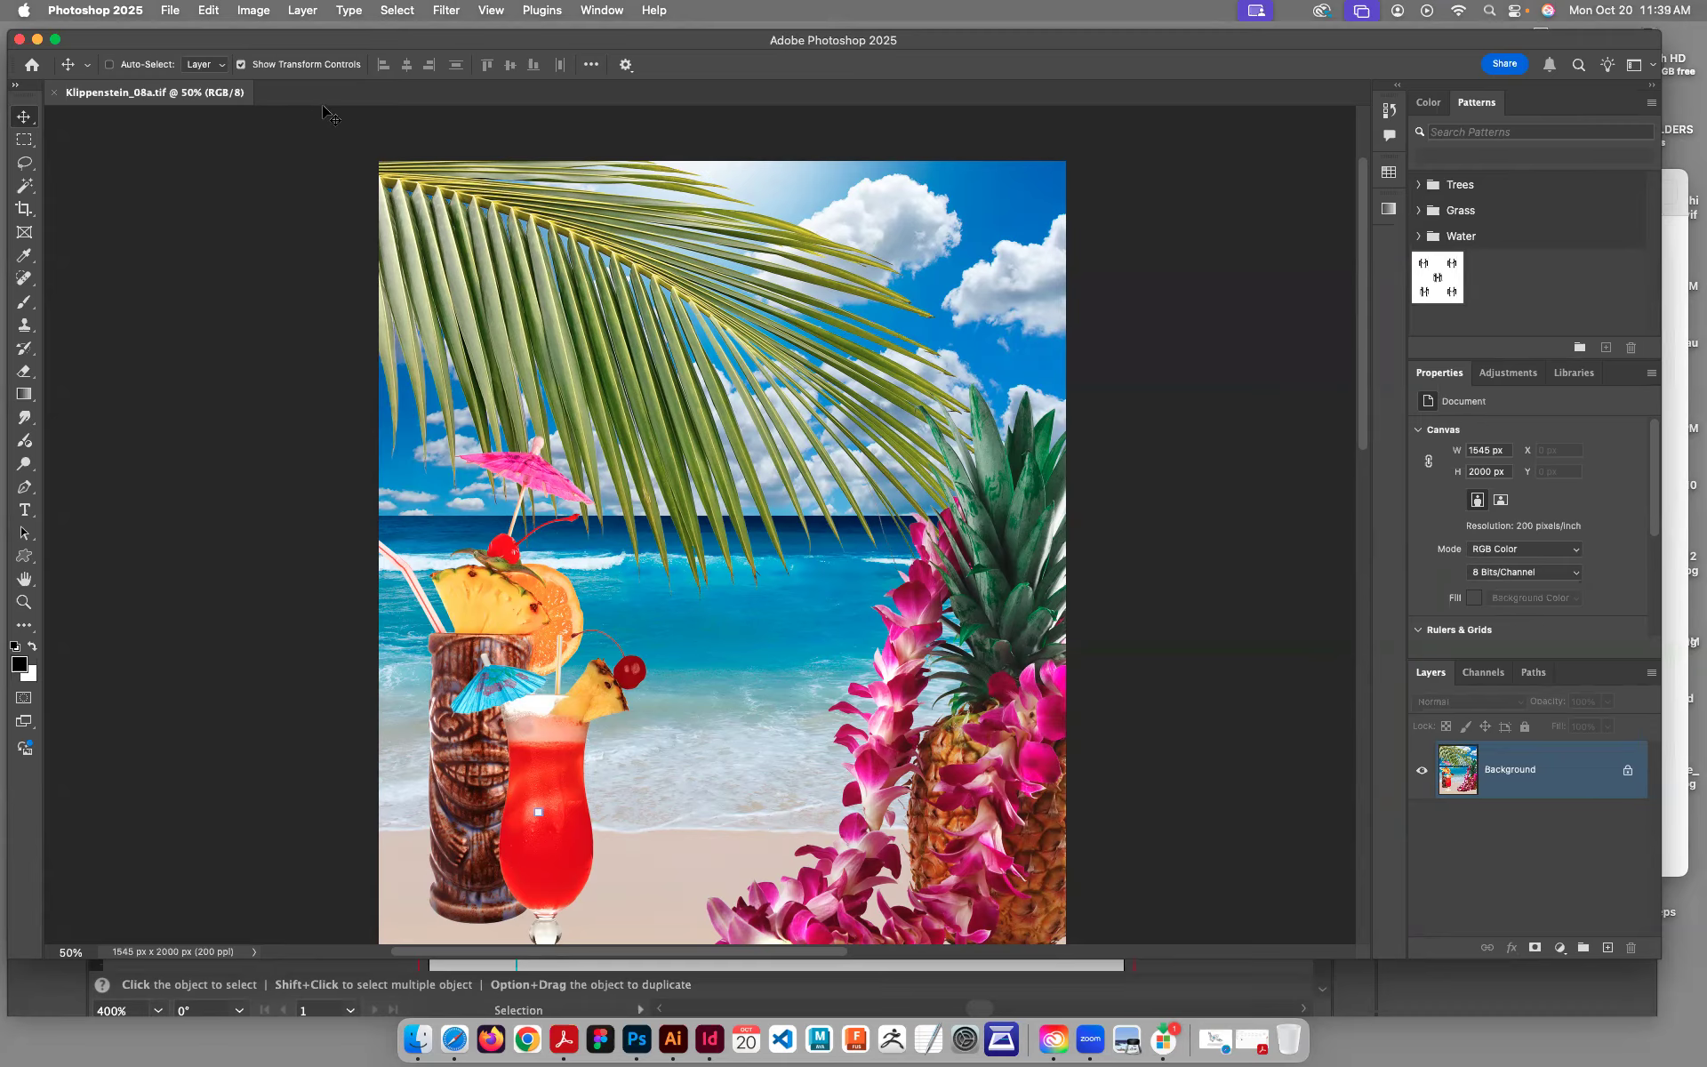
Step: Try brightening the image with an RGB Curves point at input 77 and output 143, and cancel the adjustment
click(265, 11)
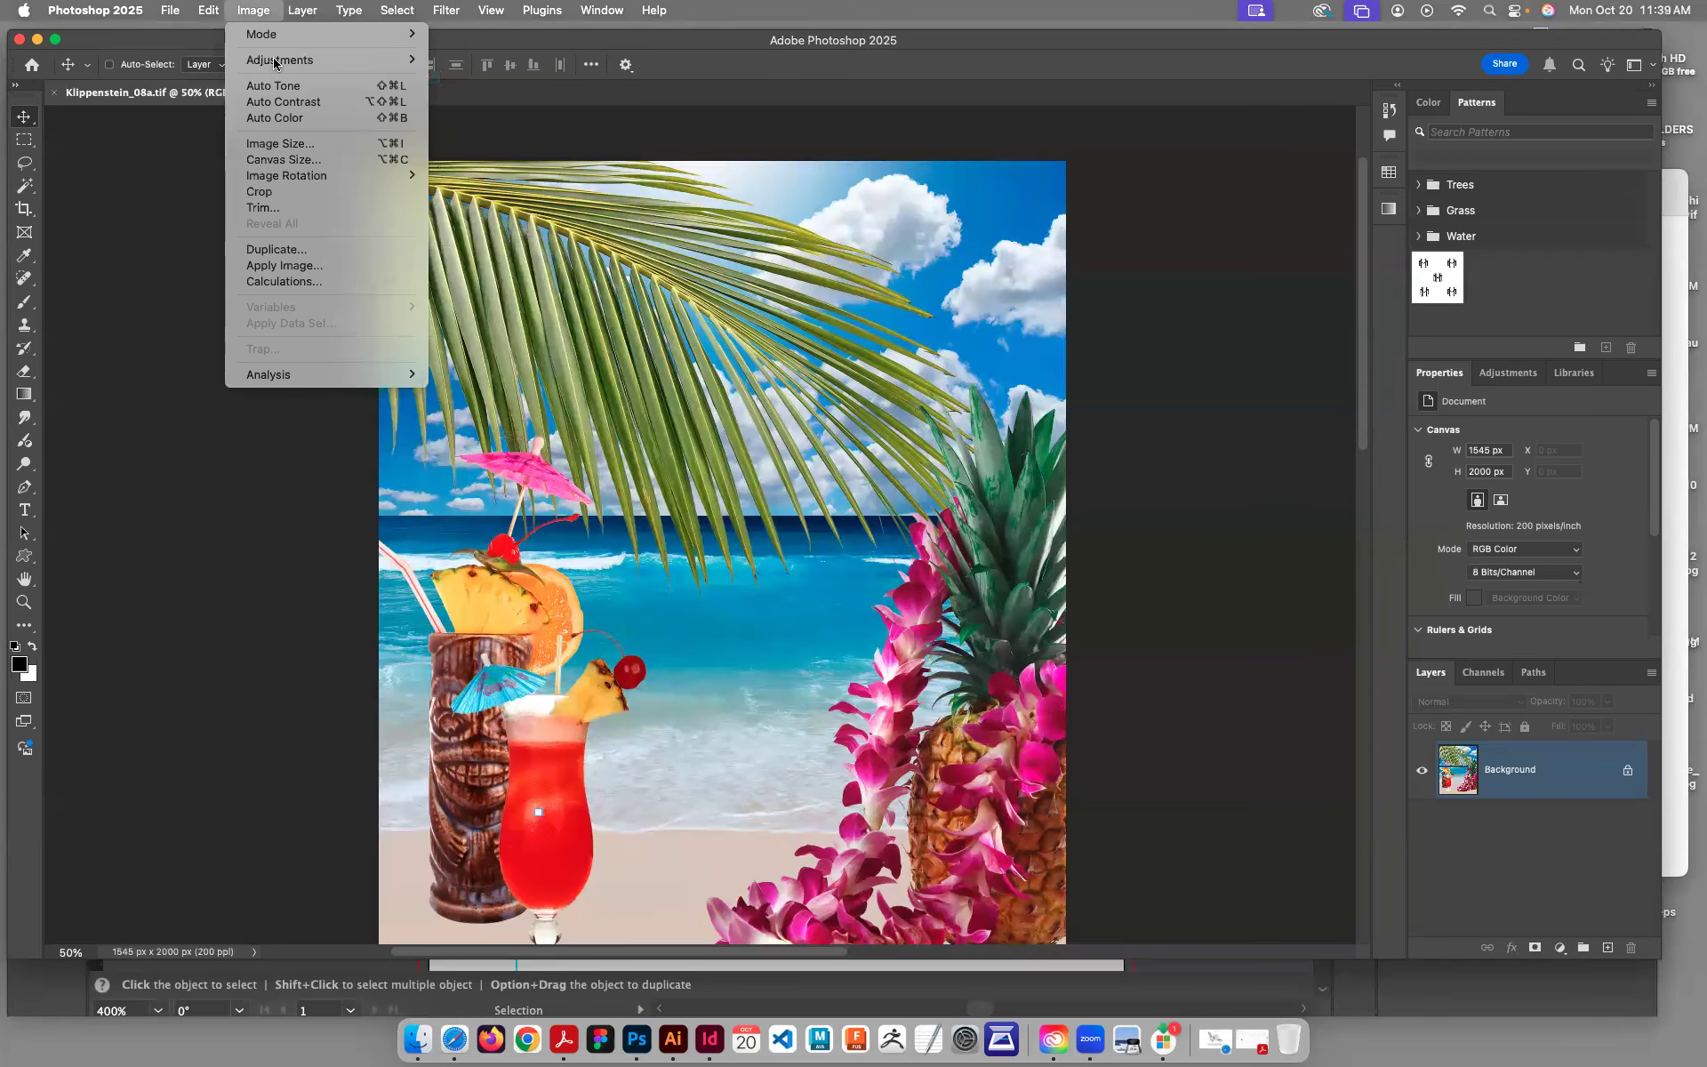
mouse_move(275, 62)
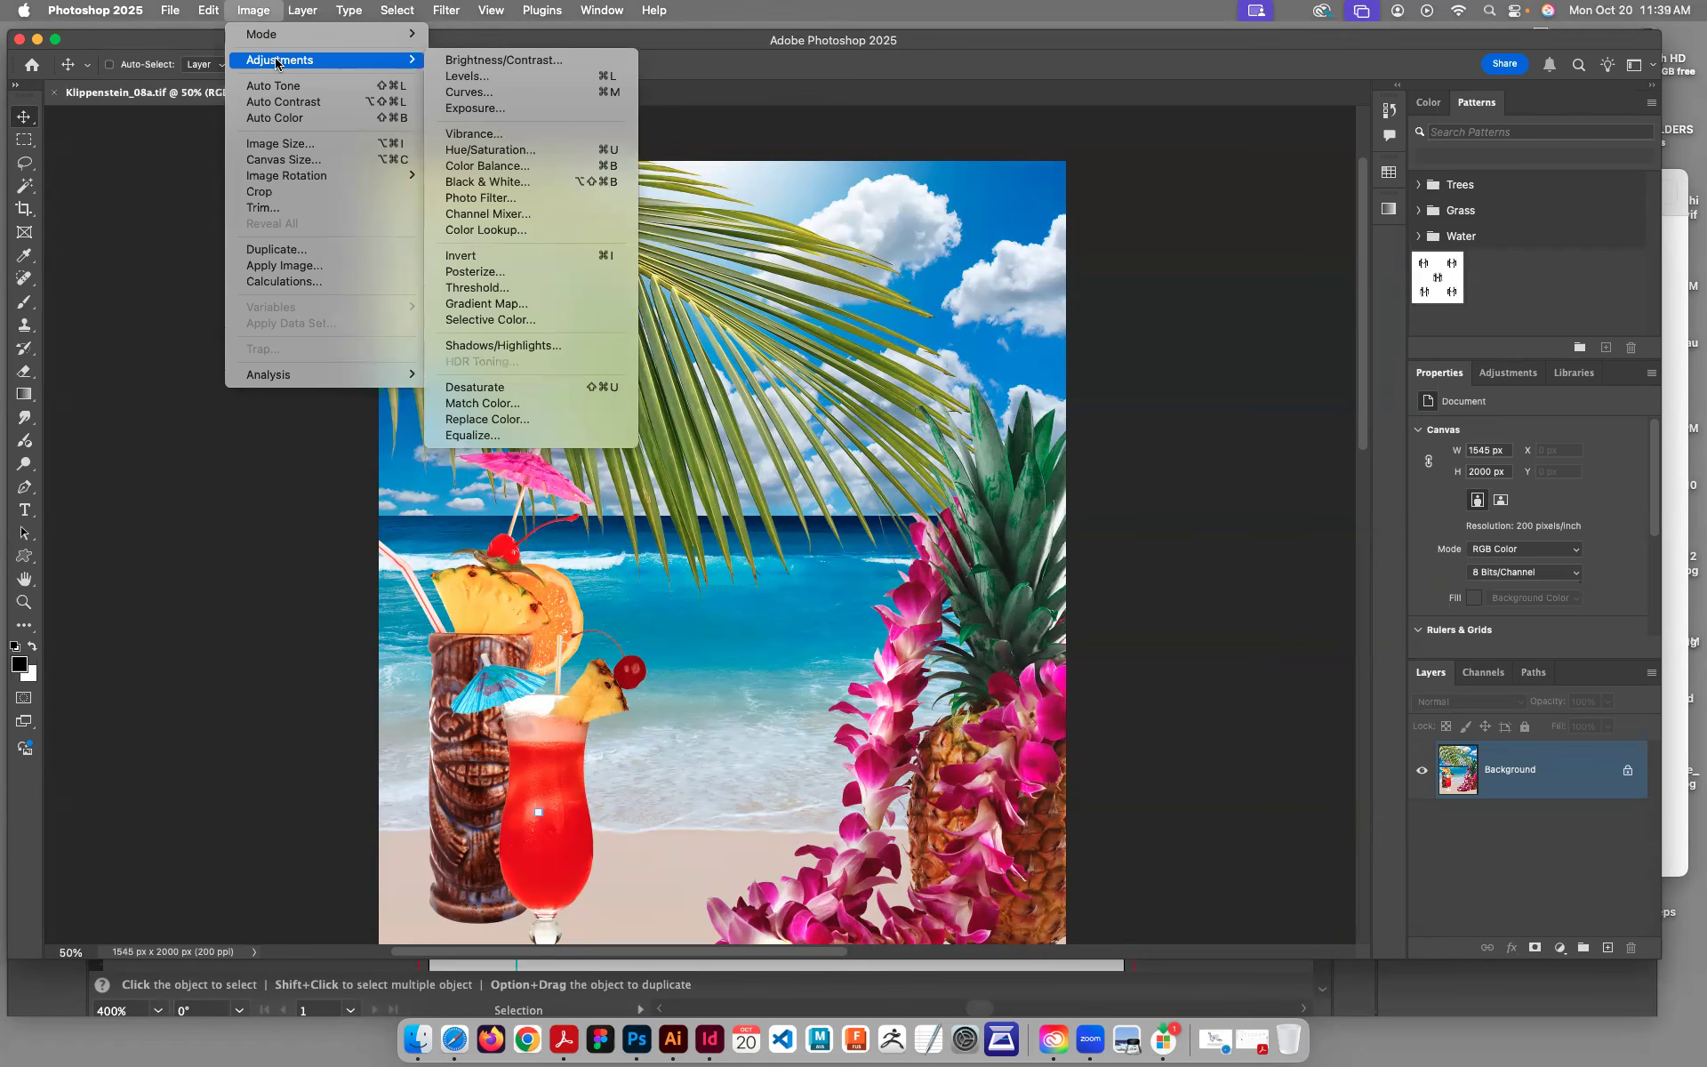
click(533, 92)
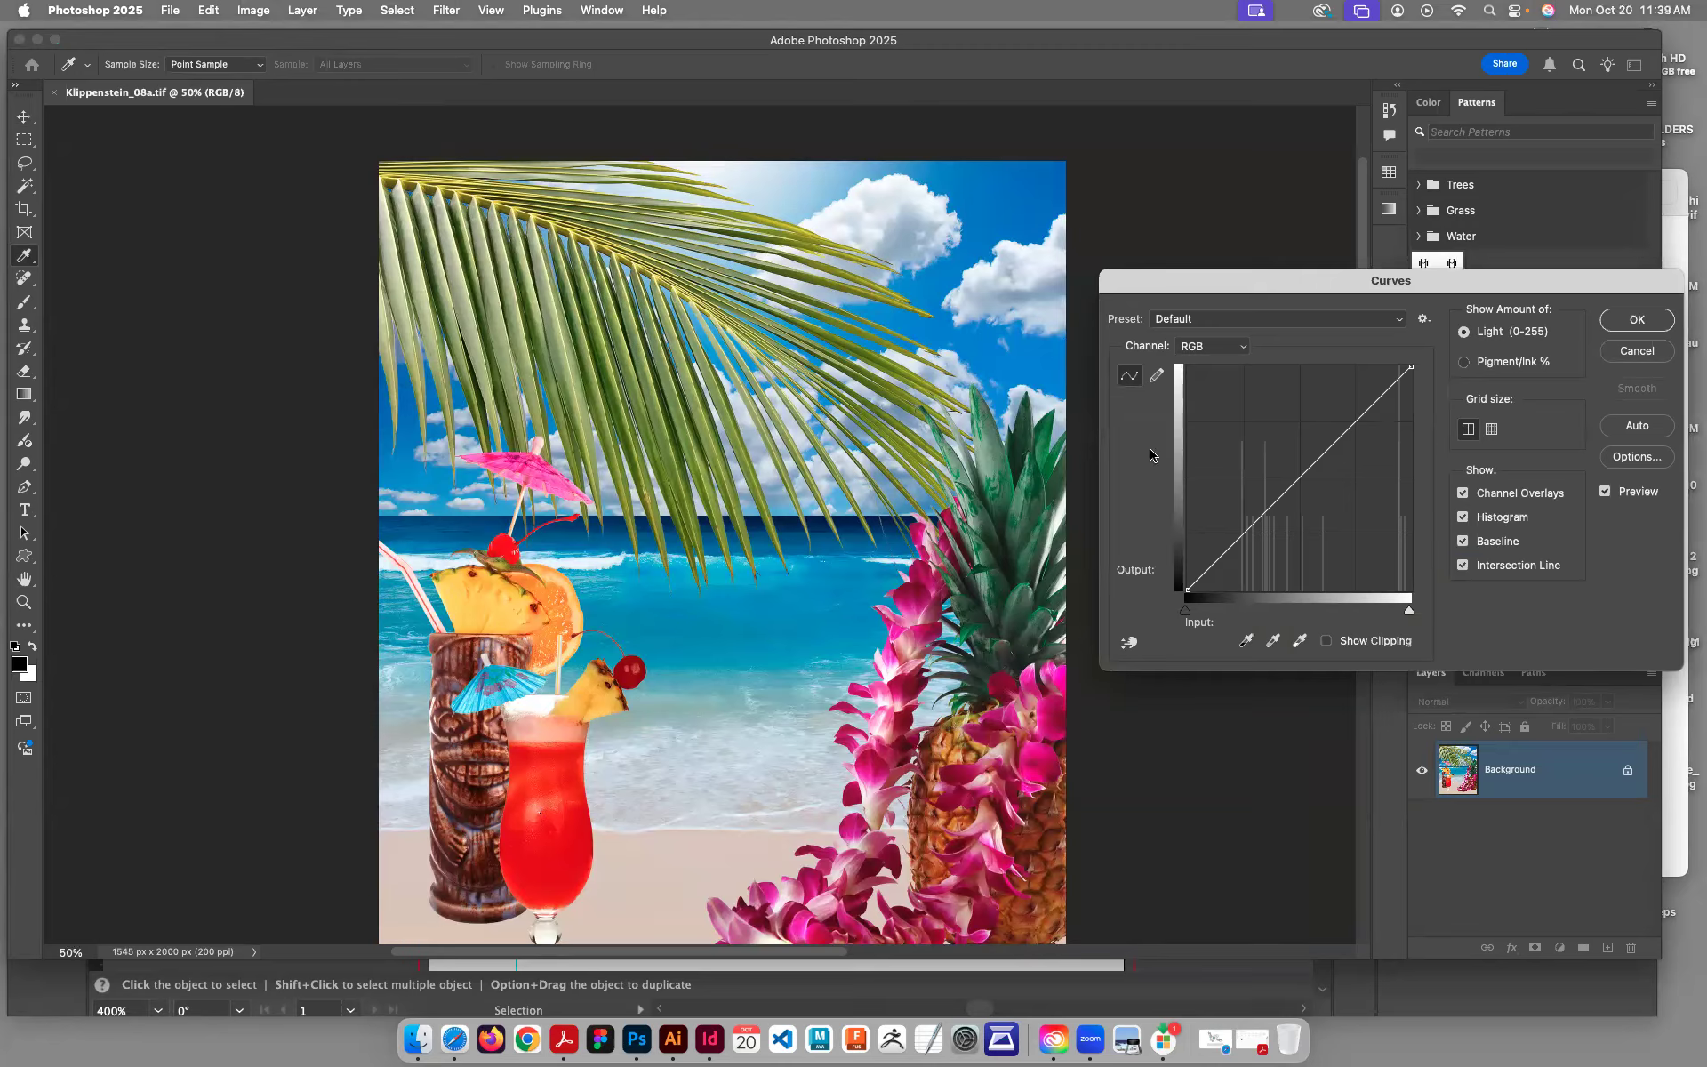
drag(1285, 493, 1260, 464)
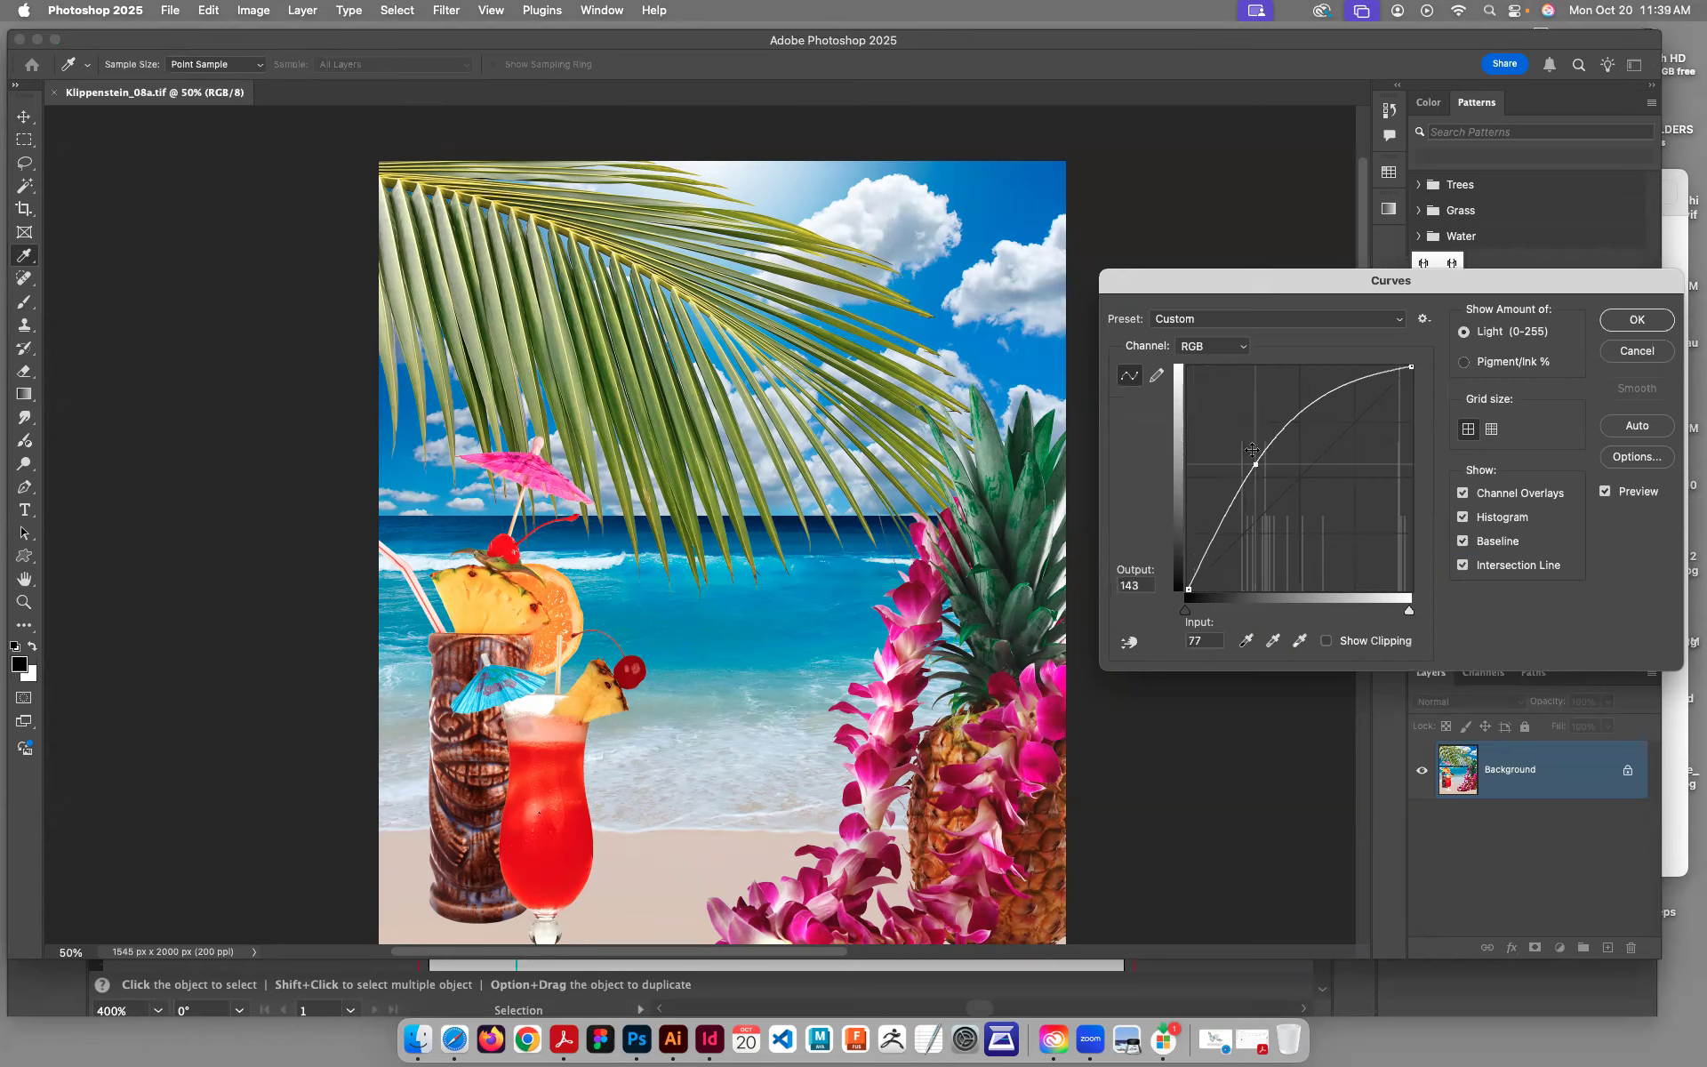
click(1642, 353)
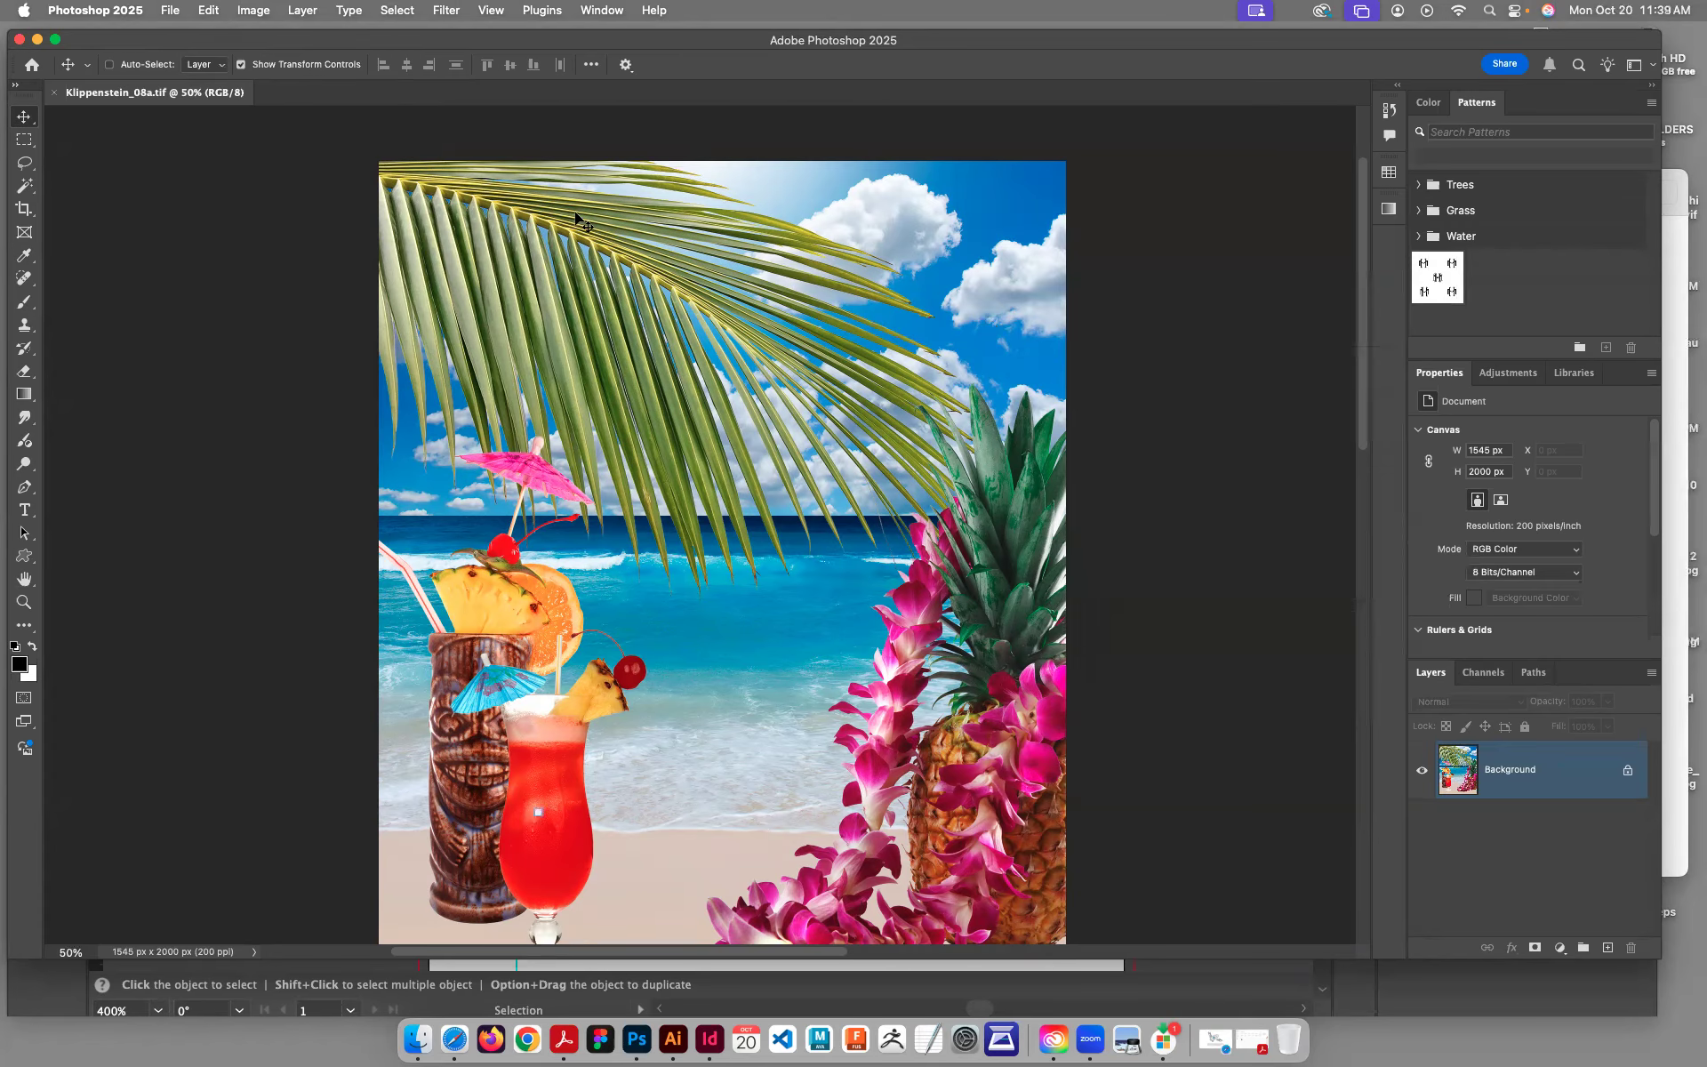
Step: Try Hue/Saturation on all colours with the hue at -180 and at +14, and cancel the adjustment
click(307, 13)
mouse_move(253, 10)
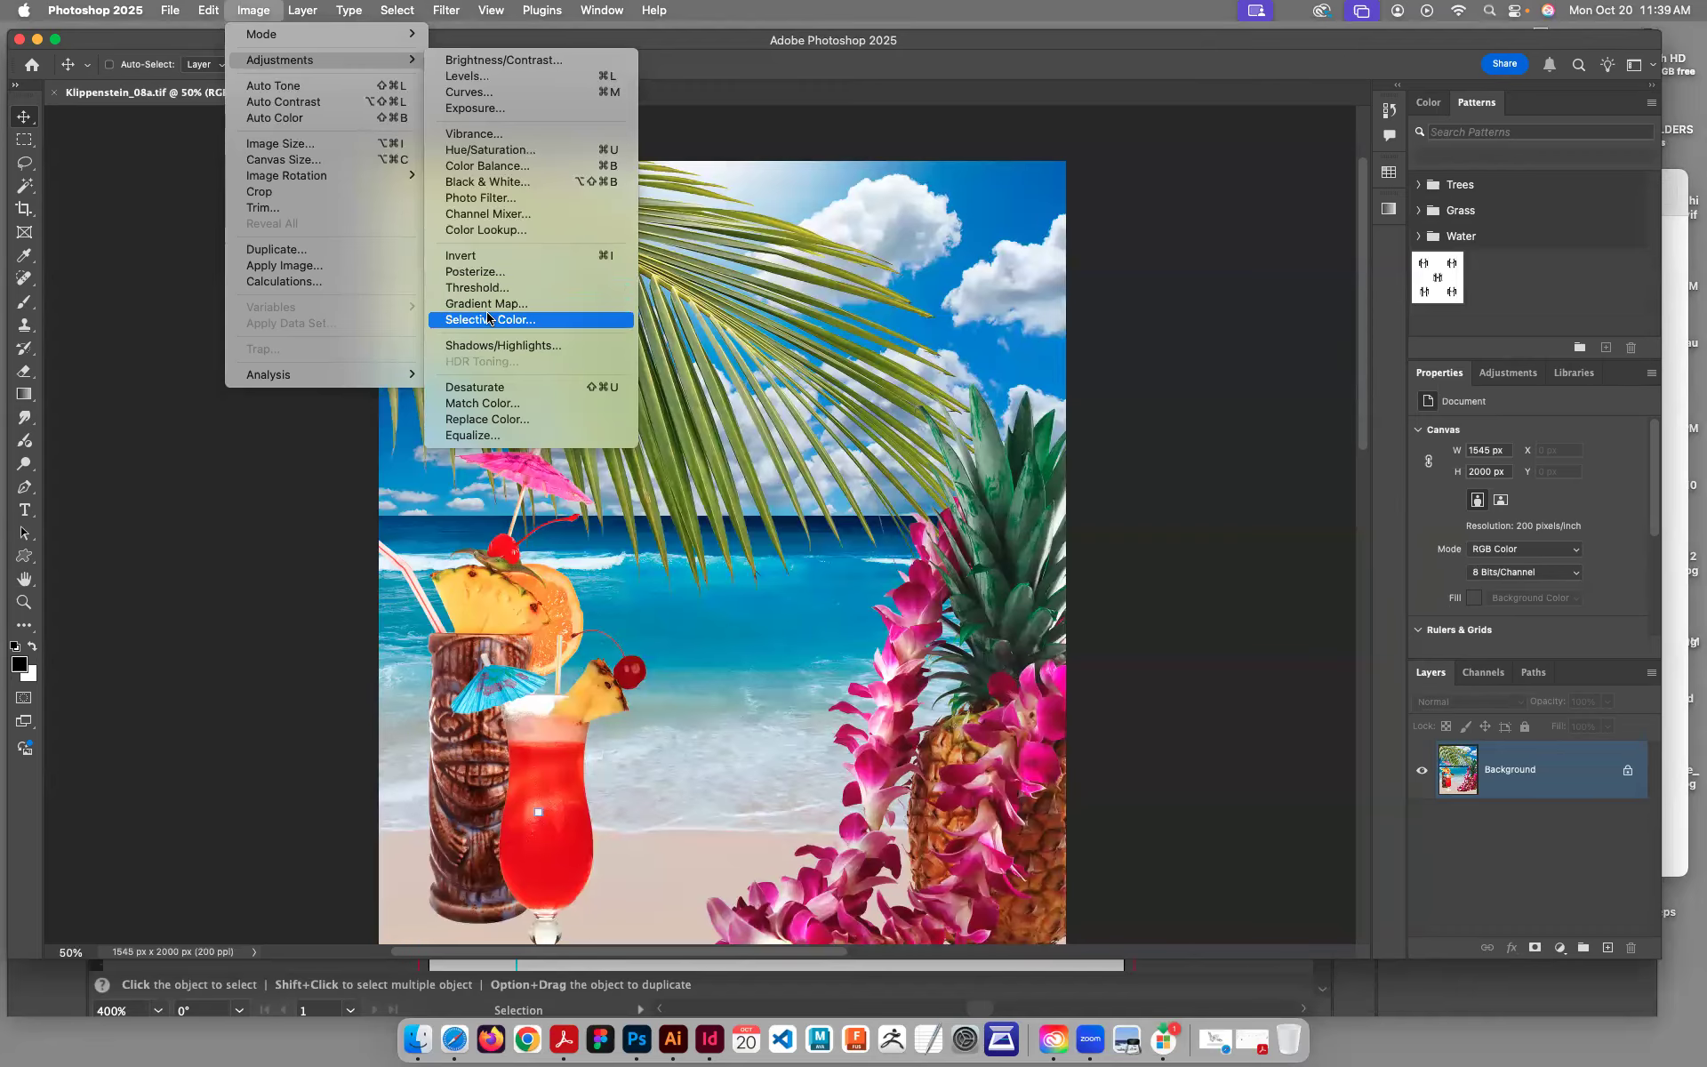
click(481, 151)
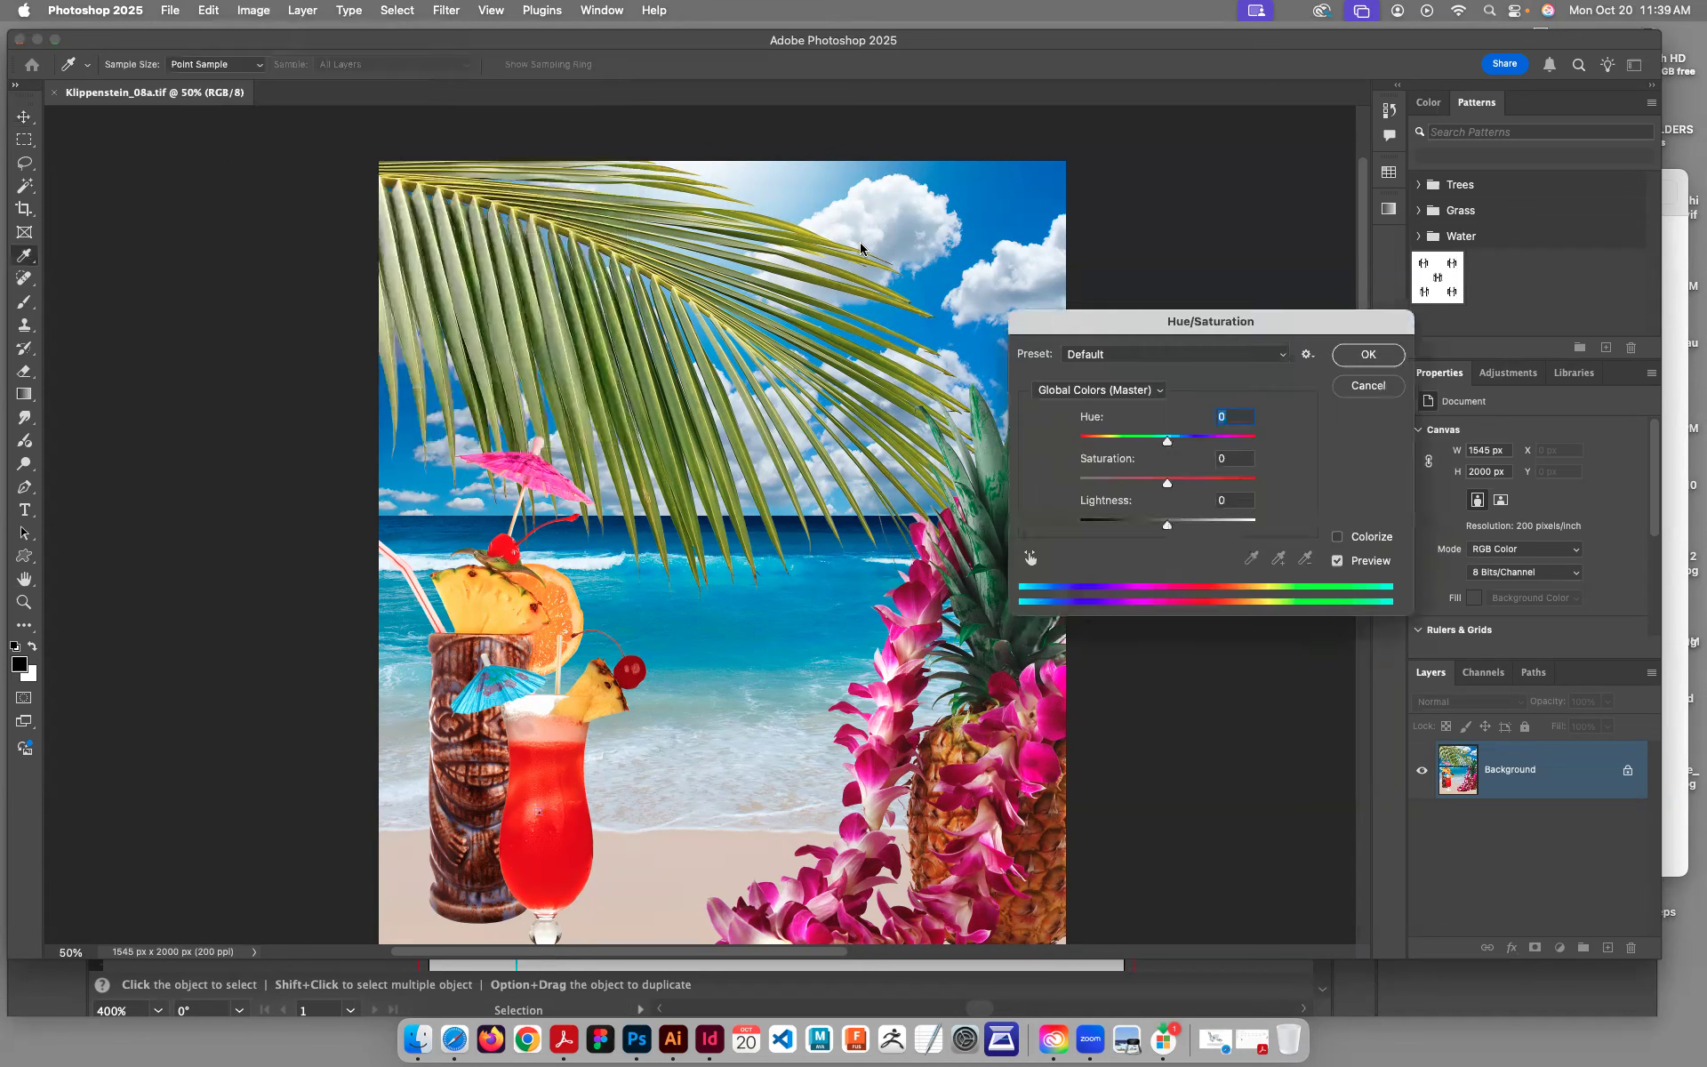
drag(1170, 443, 1045, 451)
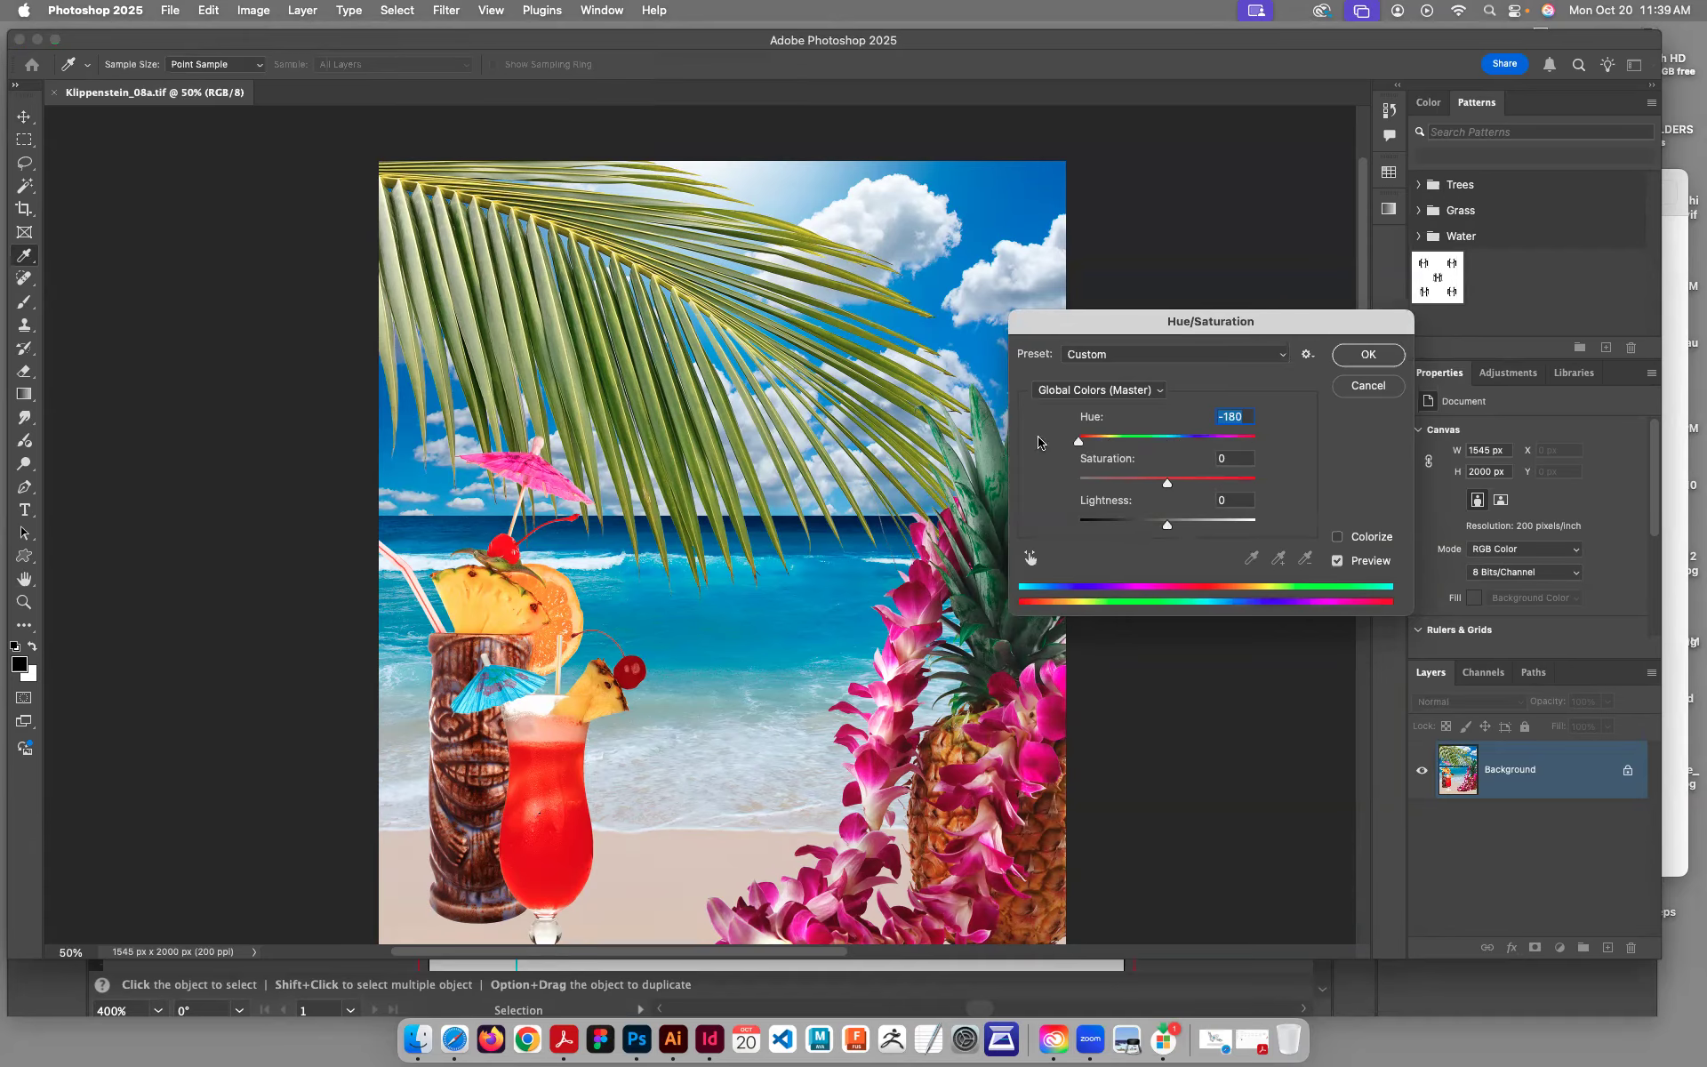
drag(1090, 452, 1182, 444)
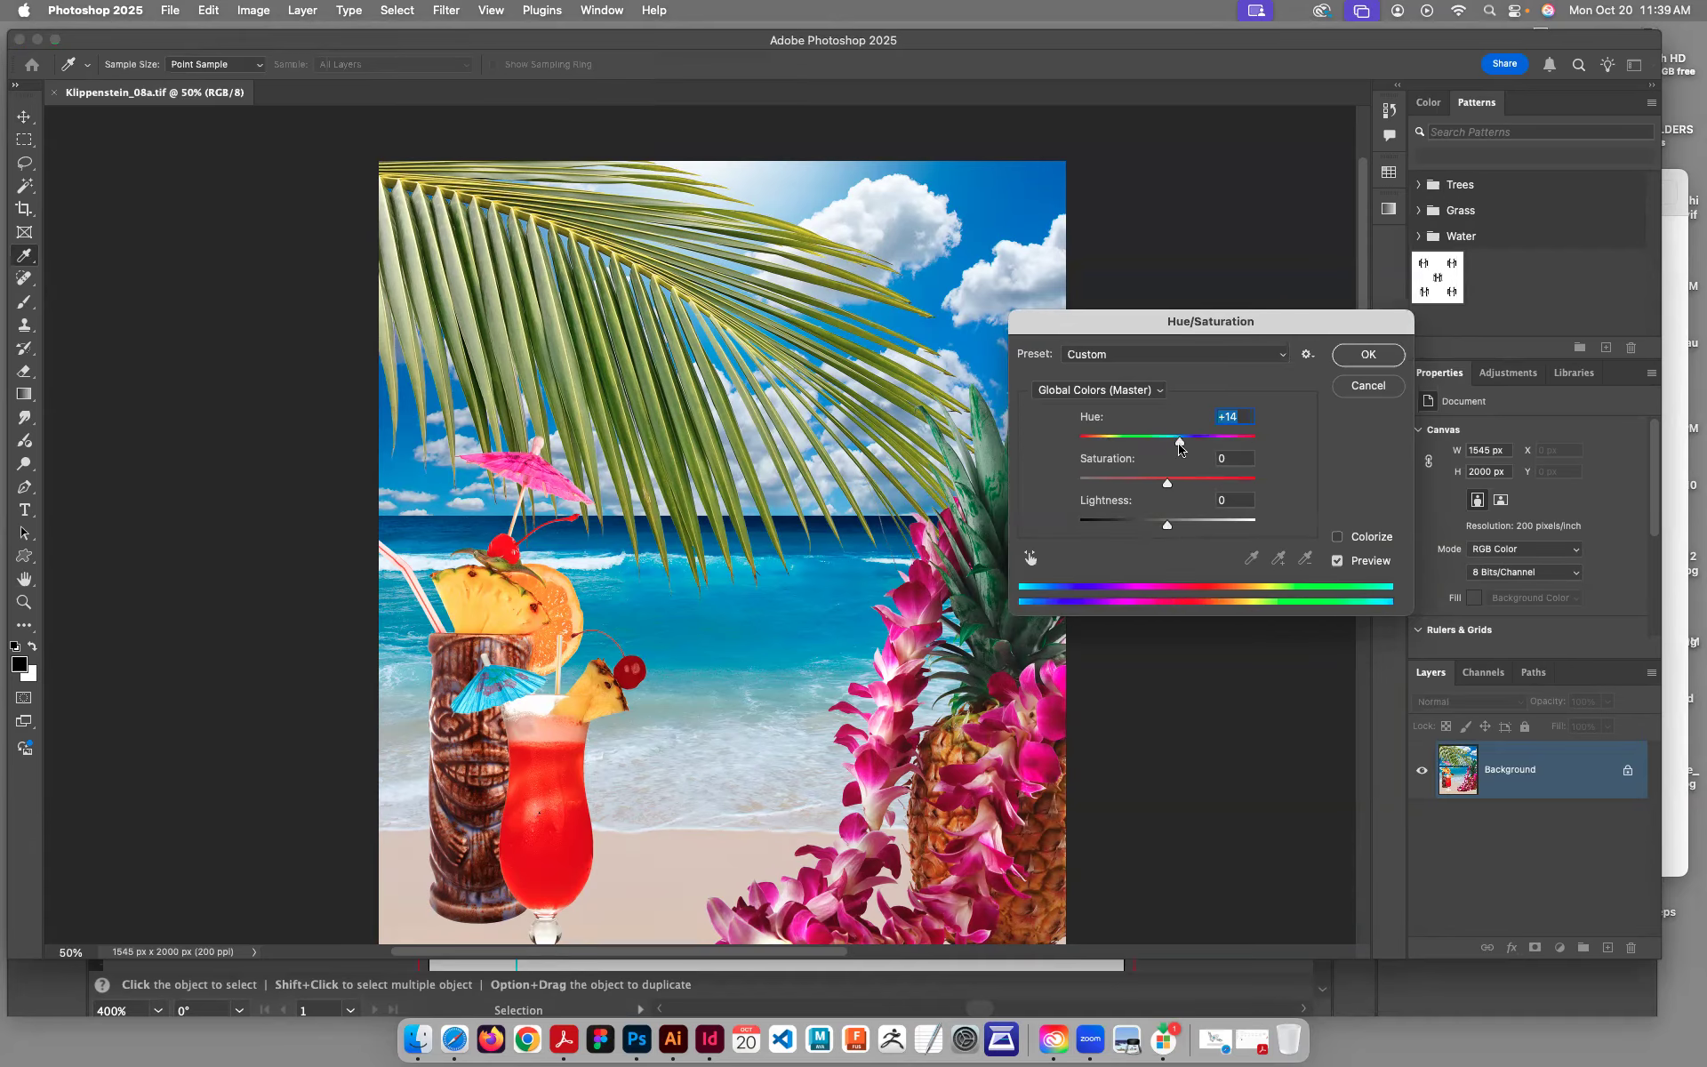
click(1382, 389)
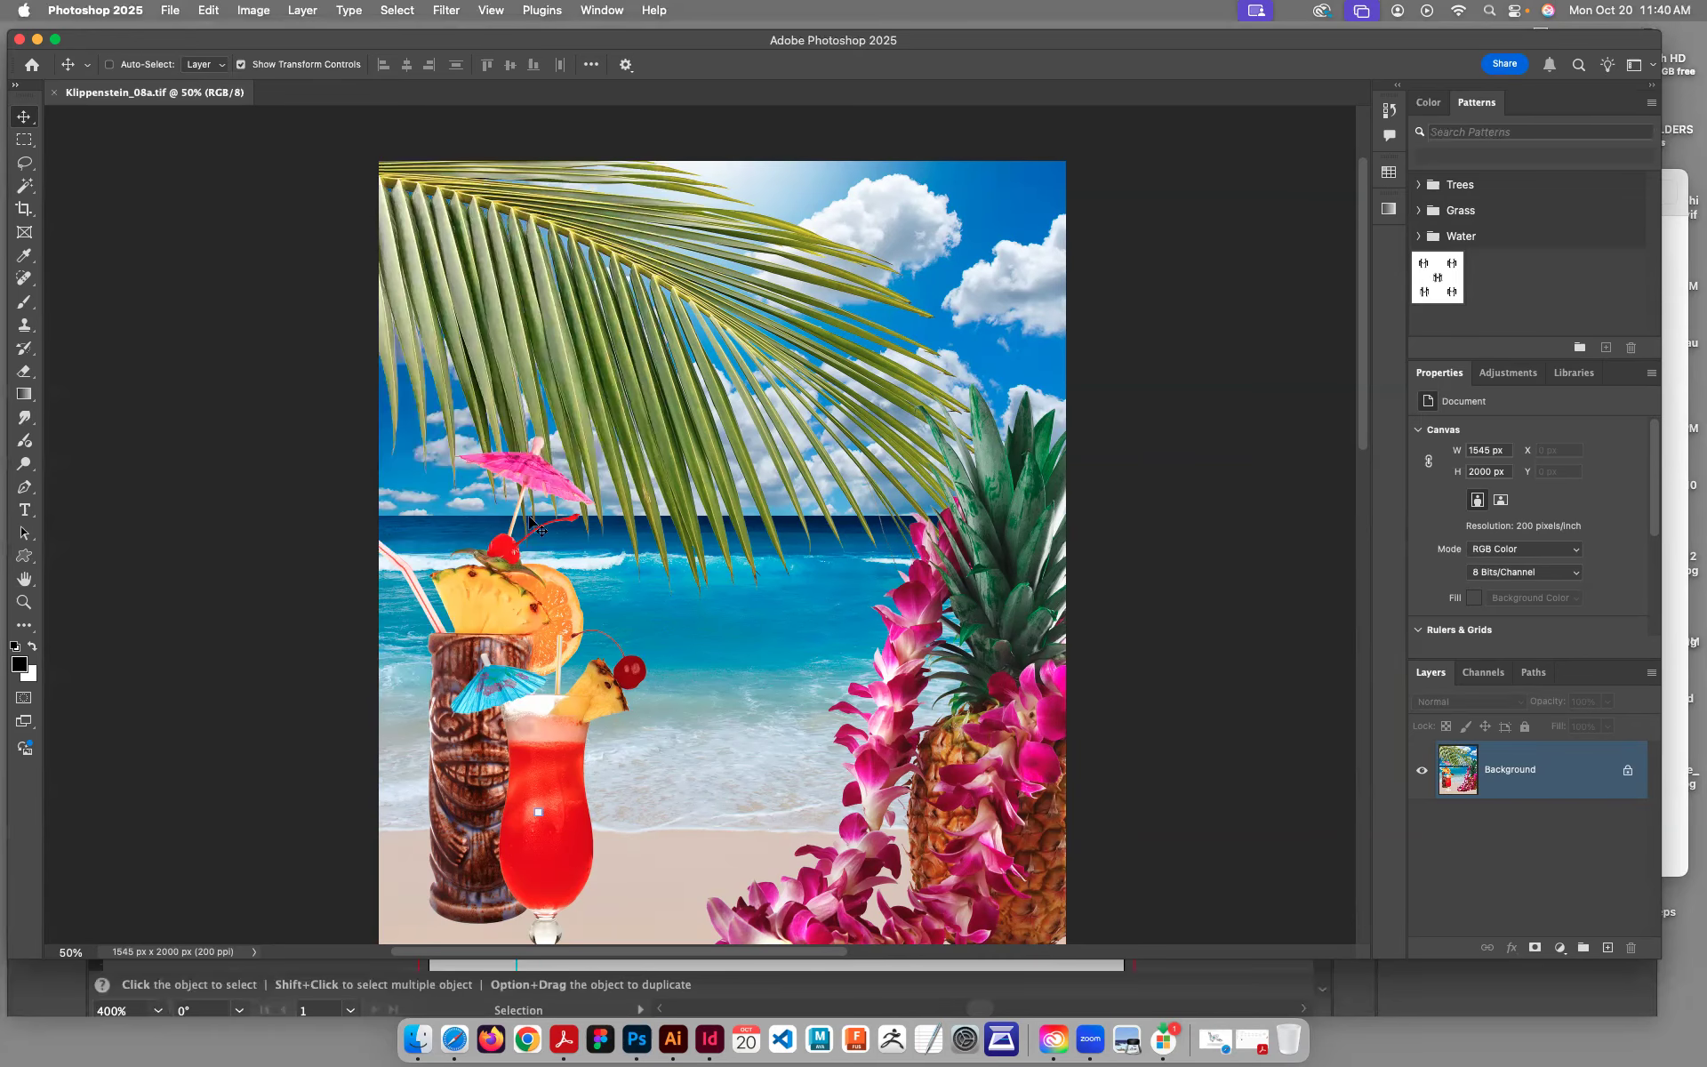
Step: Close the current image and open the TIFF ending in "_08" from the 08_PhotoShopExercise folder
scroll(701, 594, down, 1)
scroll(701, 594, down, 4)
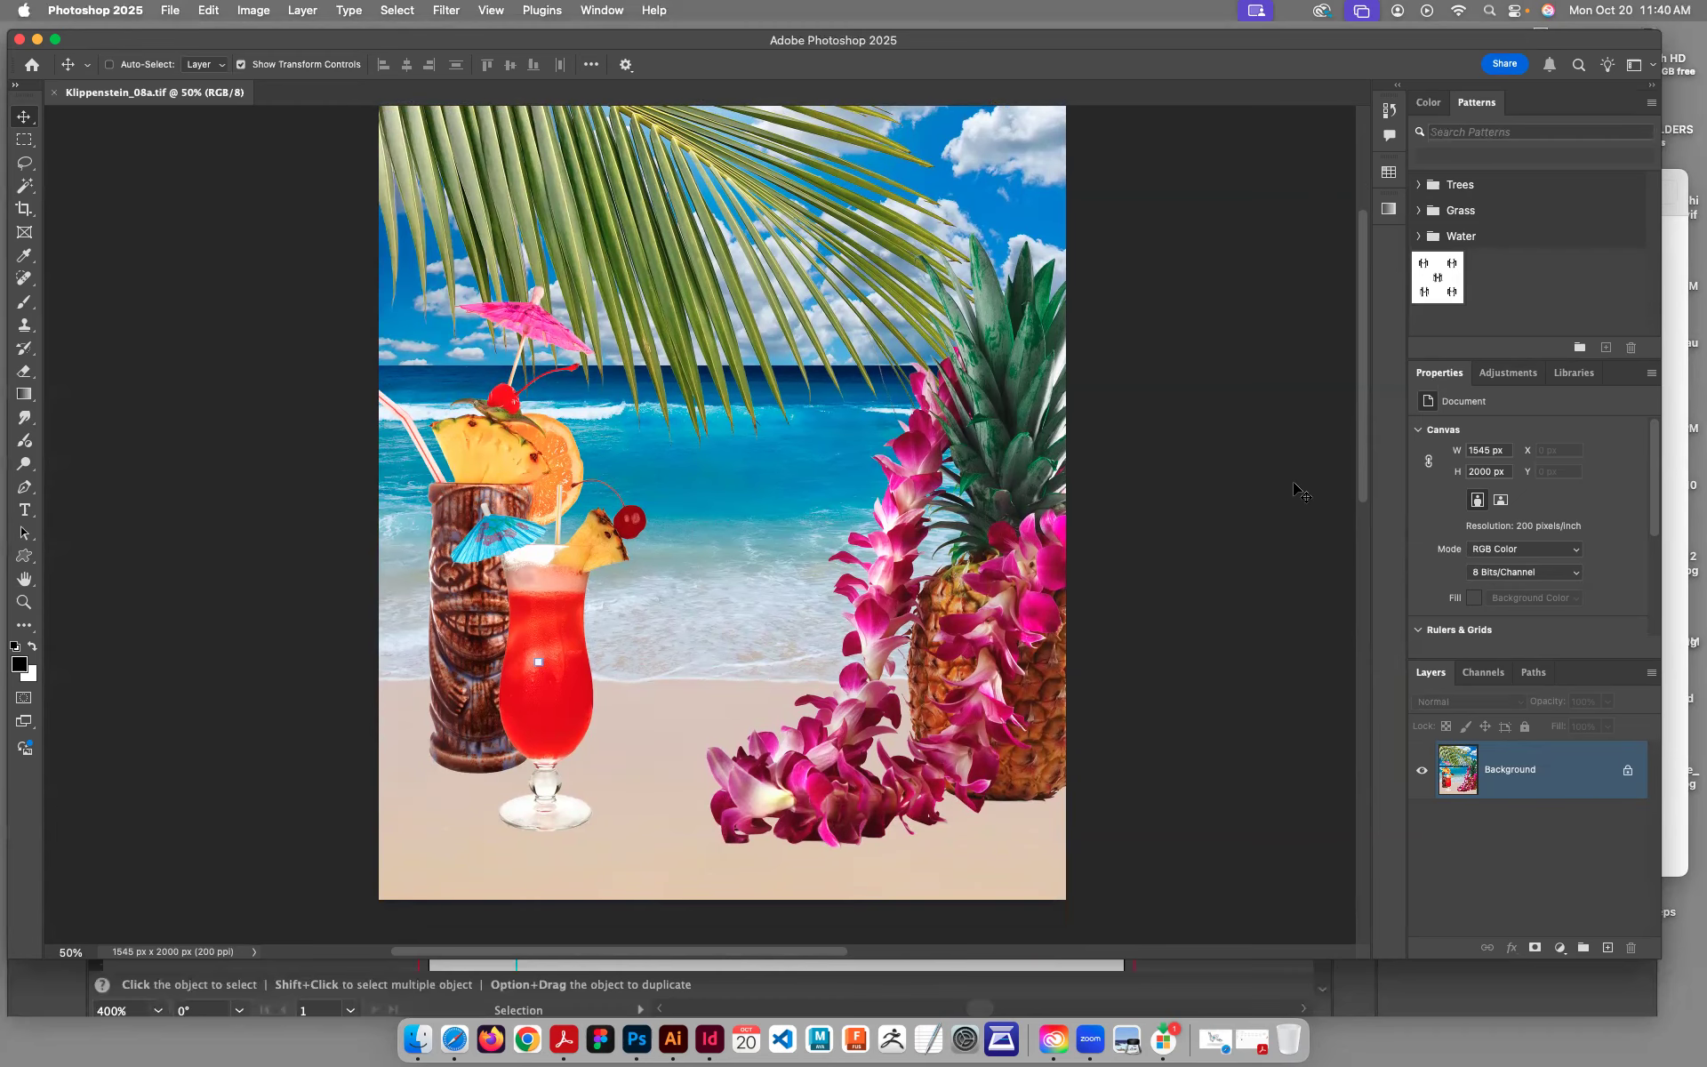
key(super+k)
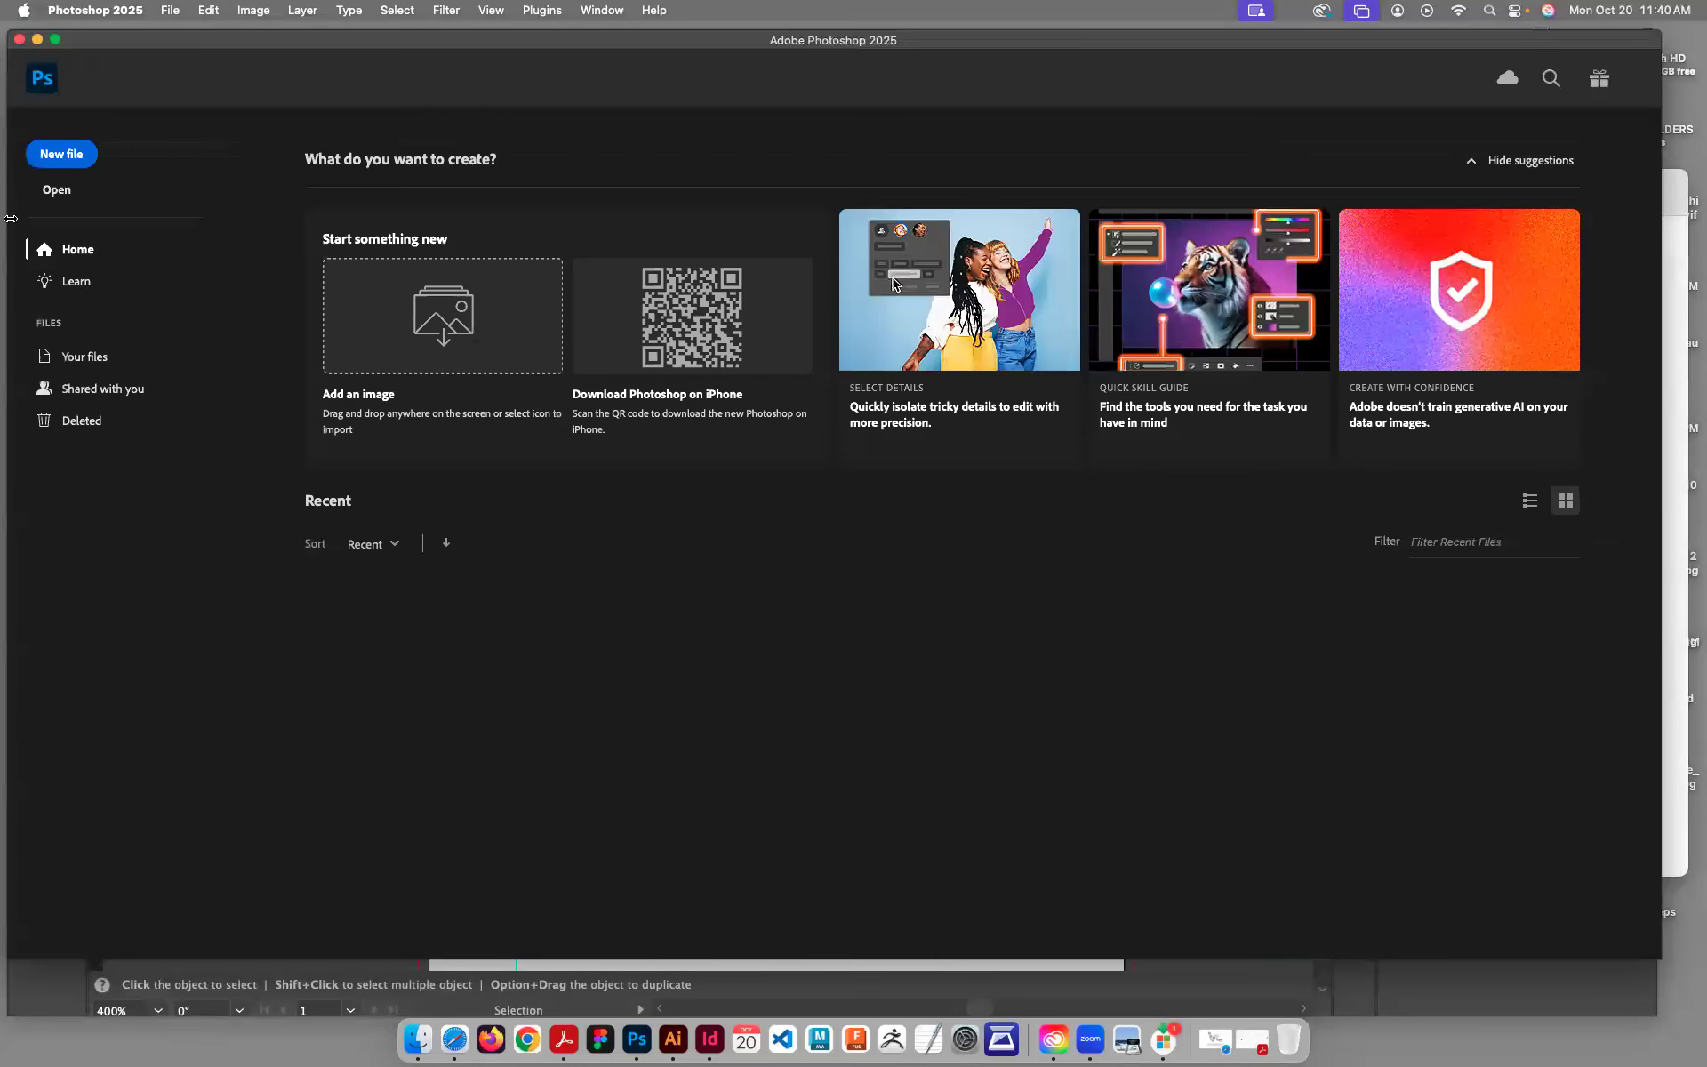
key(super+o)
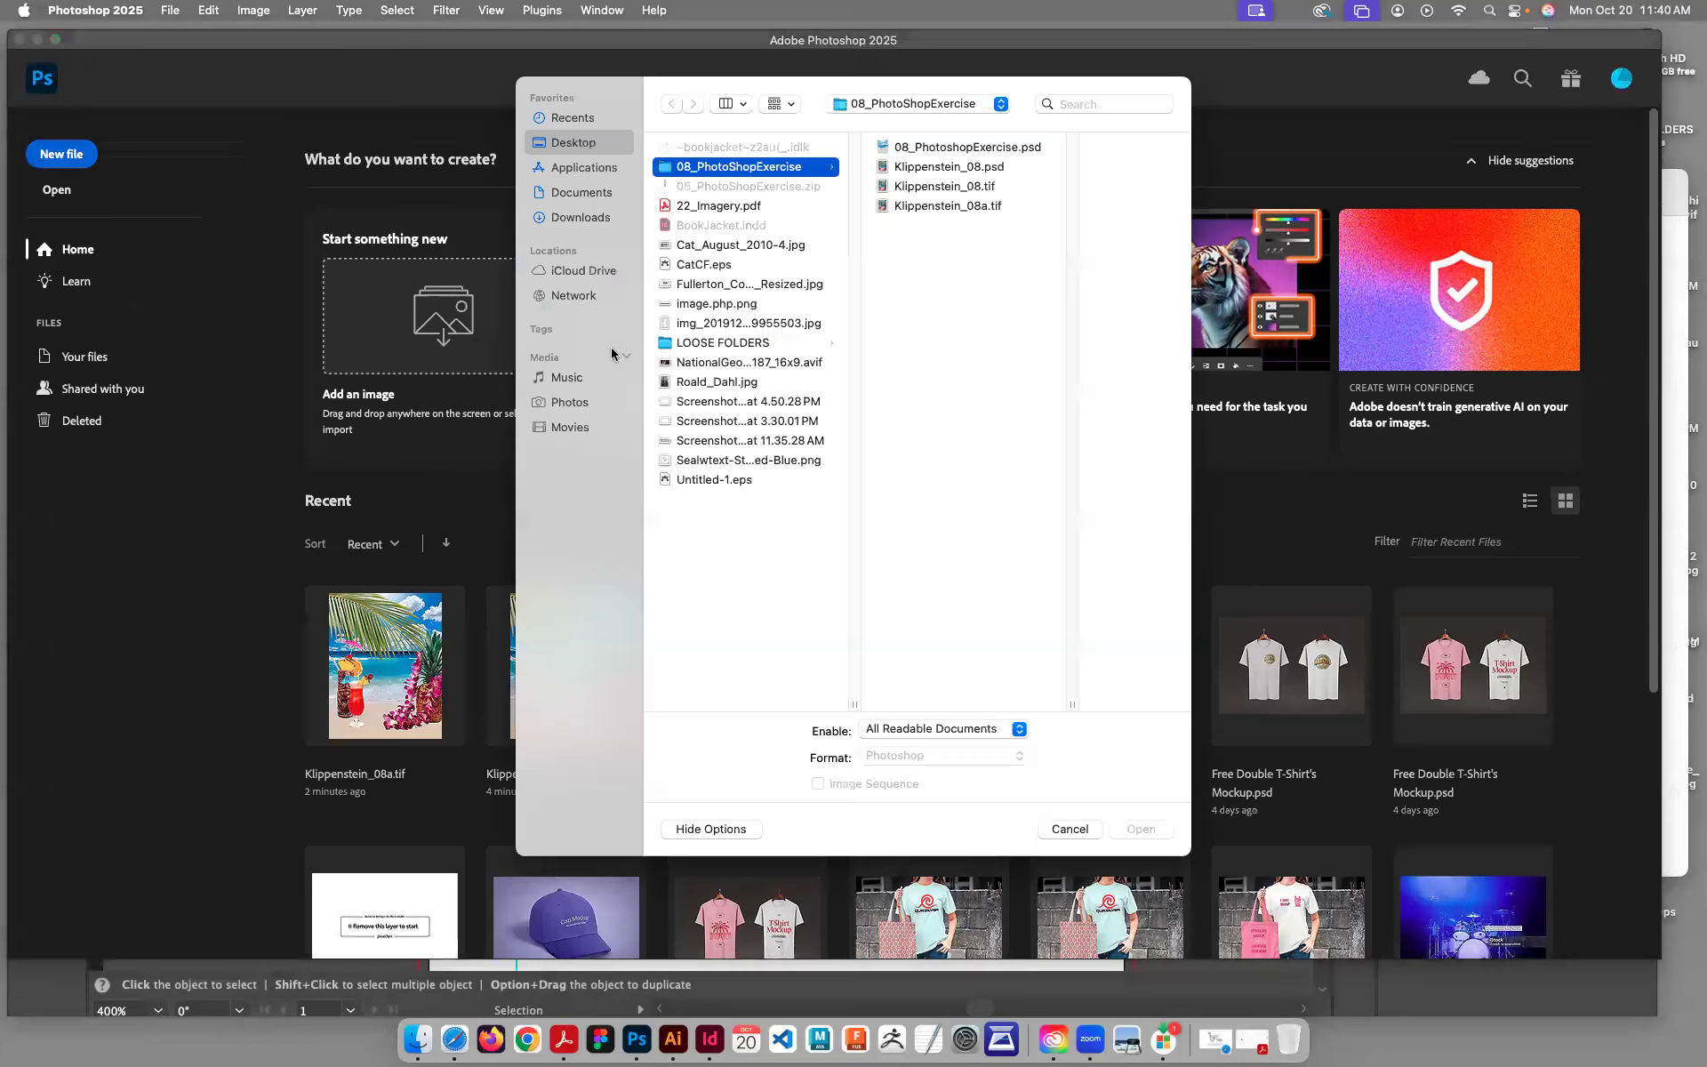
click(974, 182)
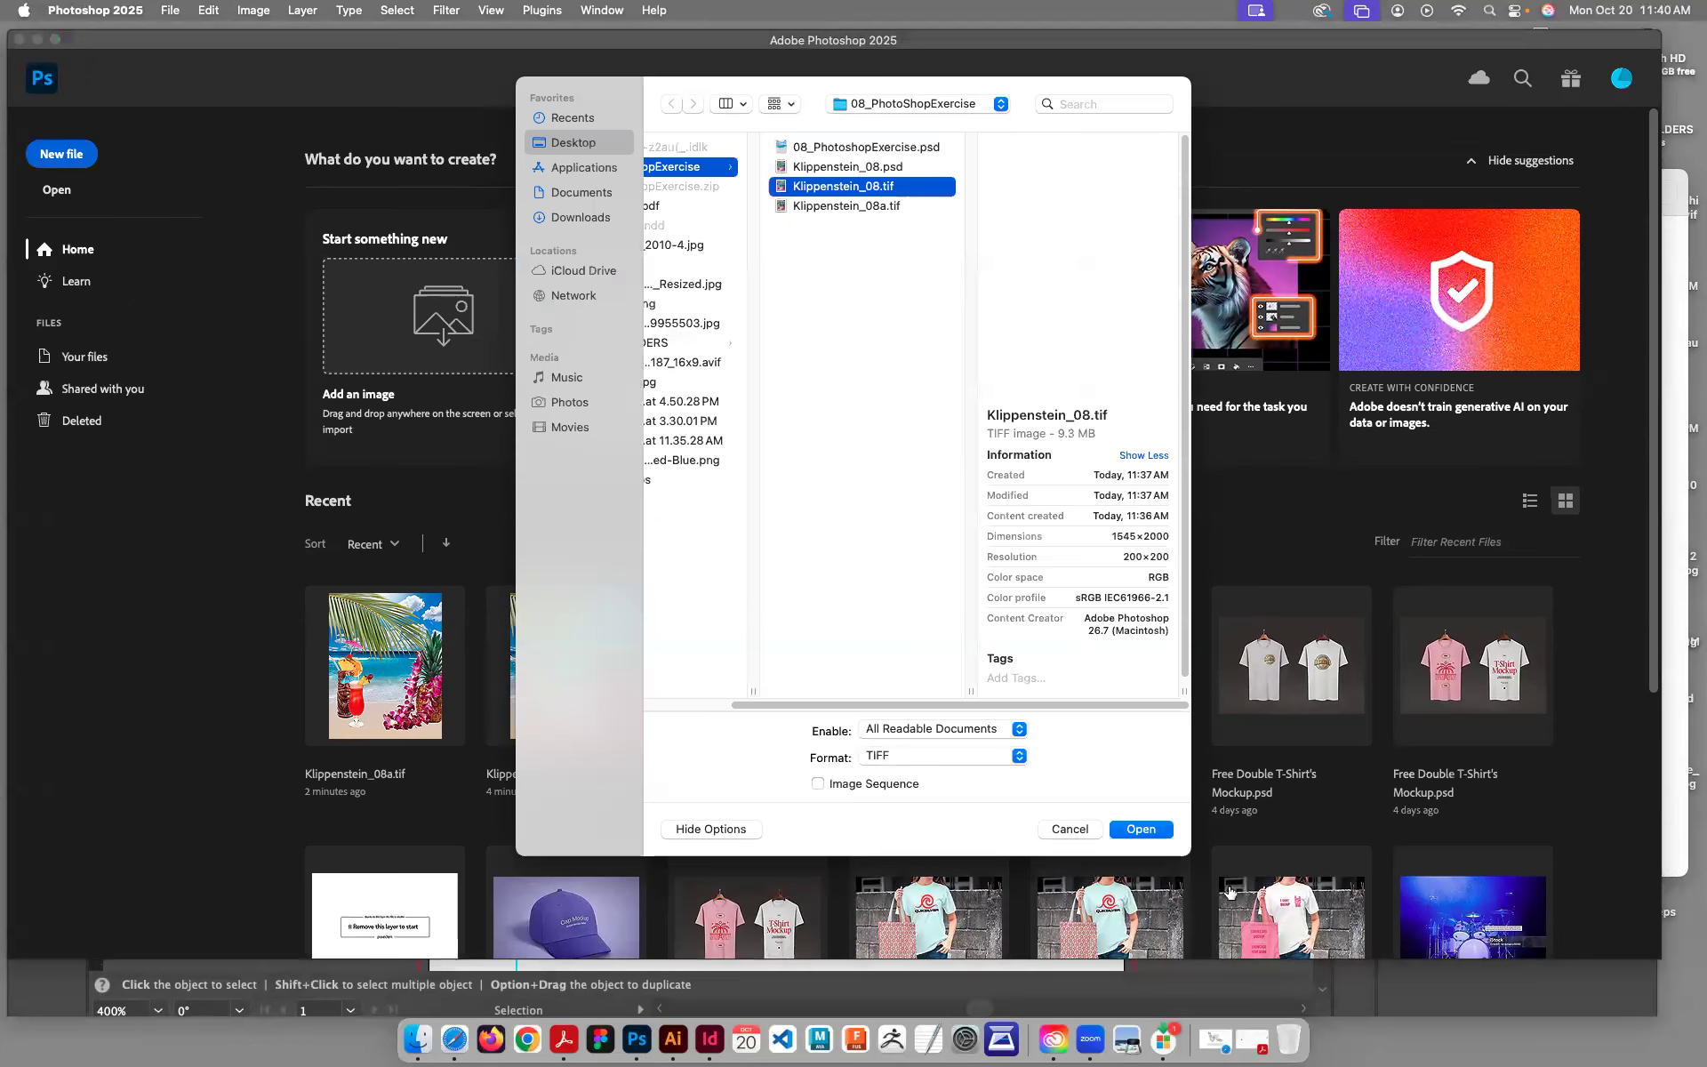
click(1152, 834)
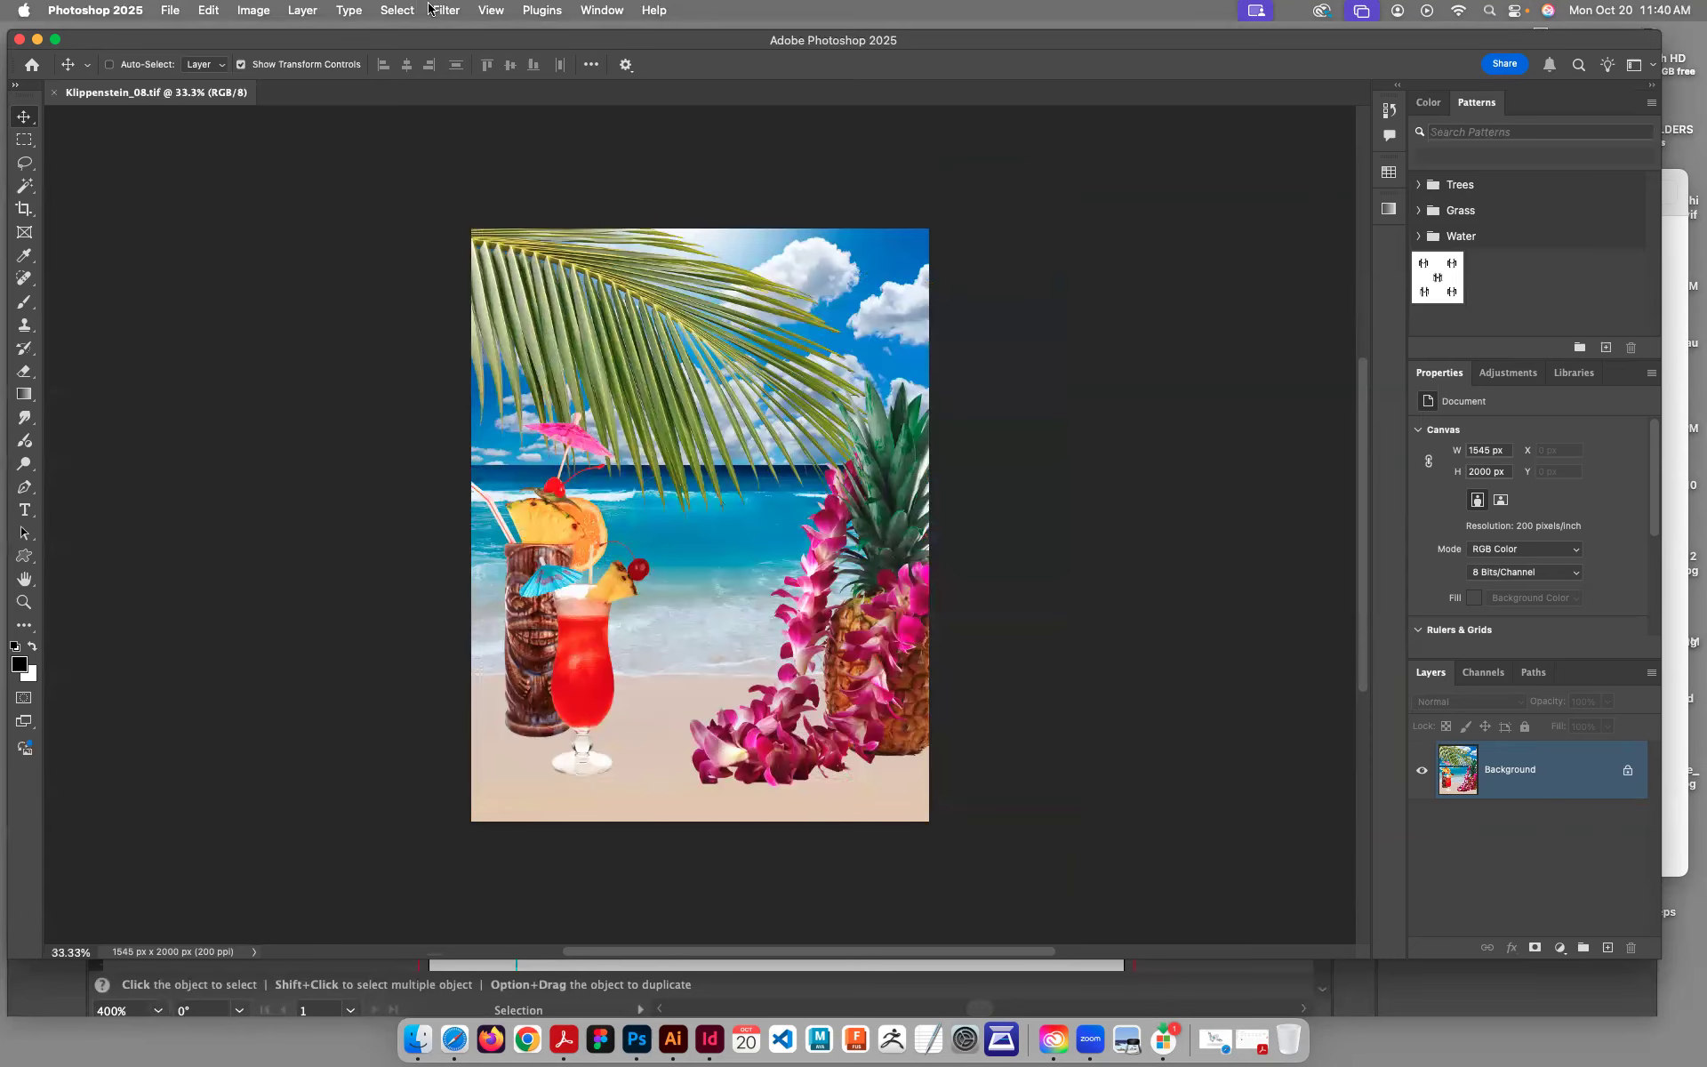
Step: Preview the Artistic filters Rough Pastels, Sponge, Film Grain, Neon Glow, Plastic Wrap and Watercolor on the reopened image
click(445, 10)
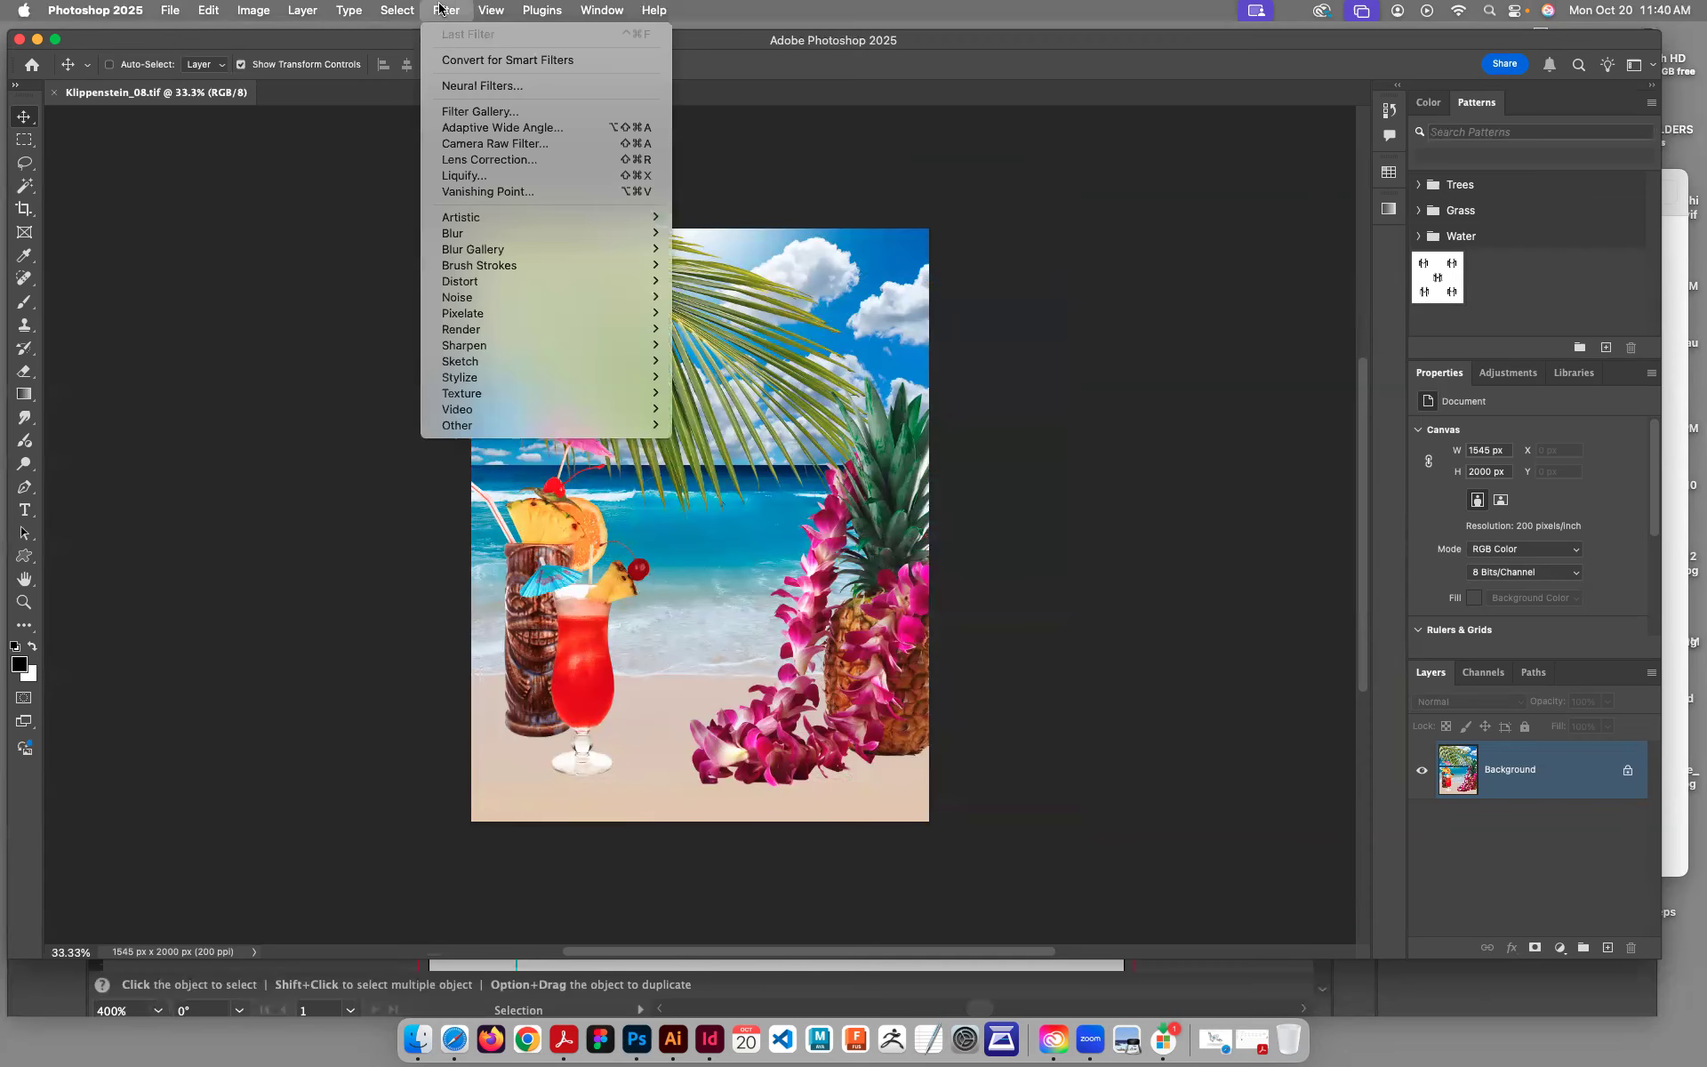
mouse_move(493, 220)
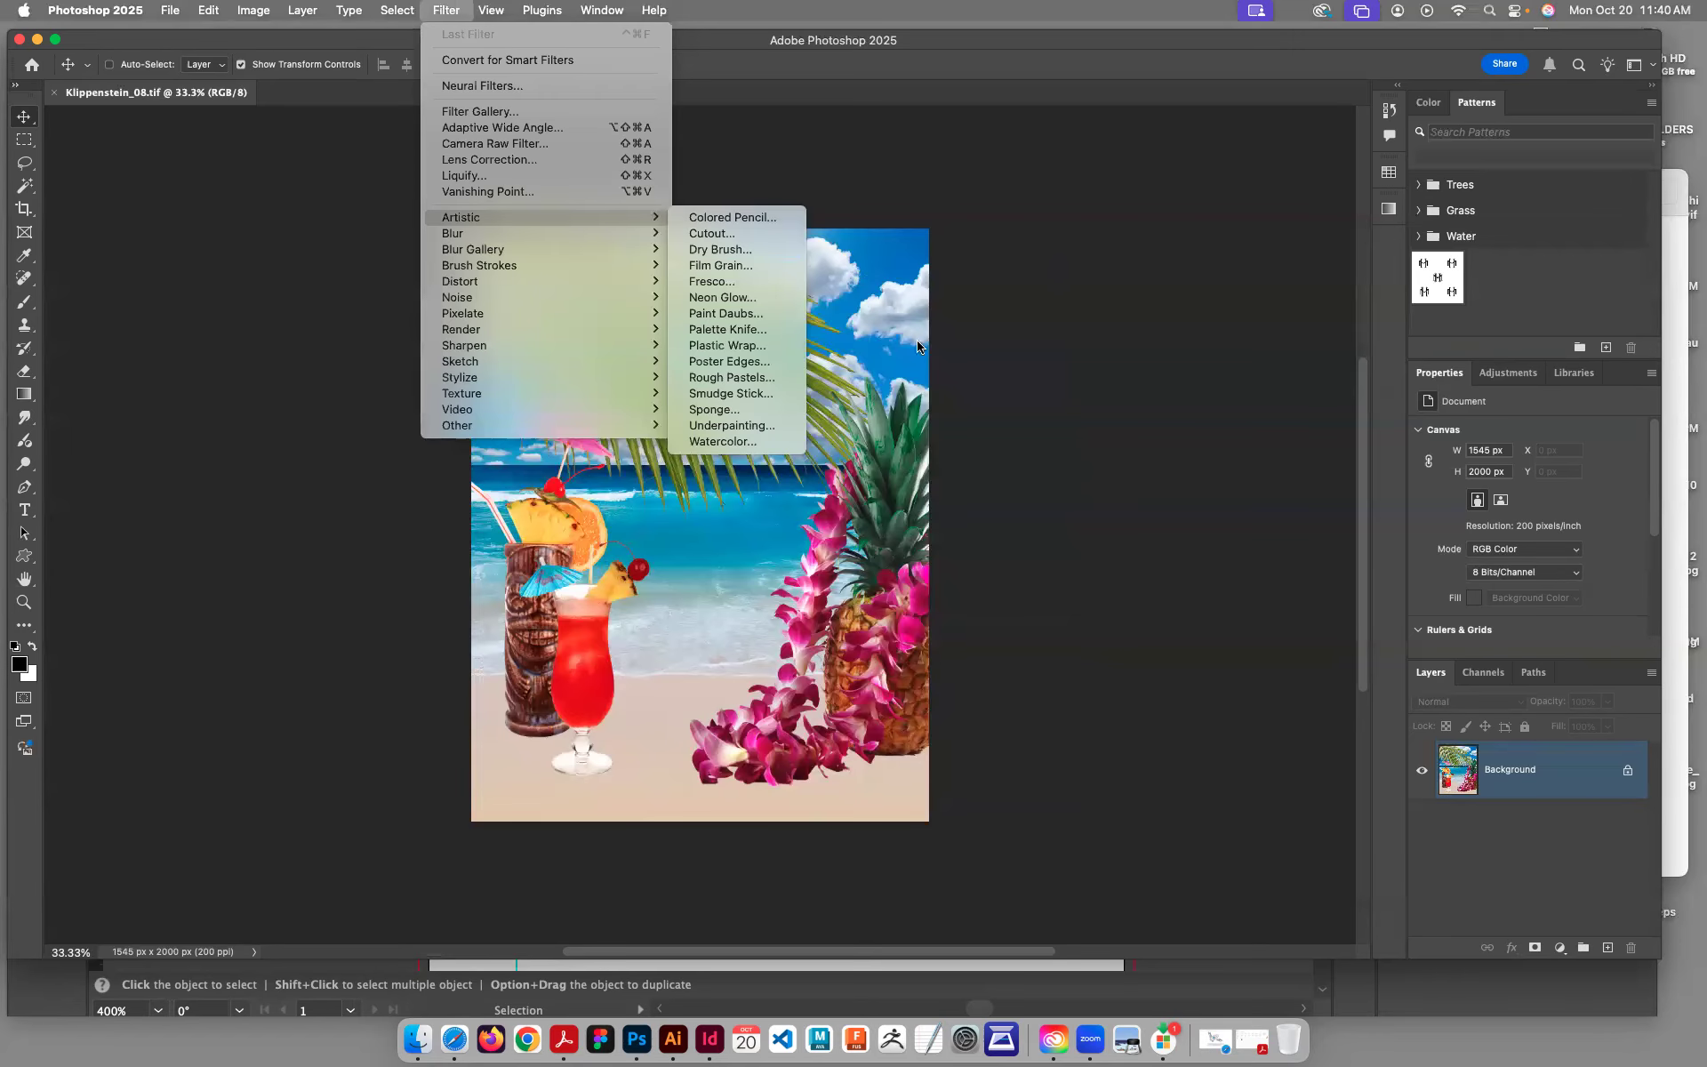
click(751, 379)
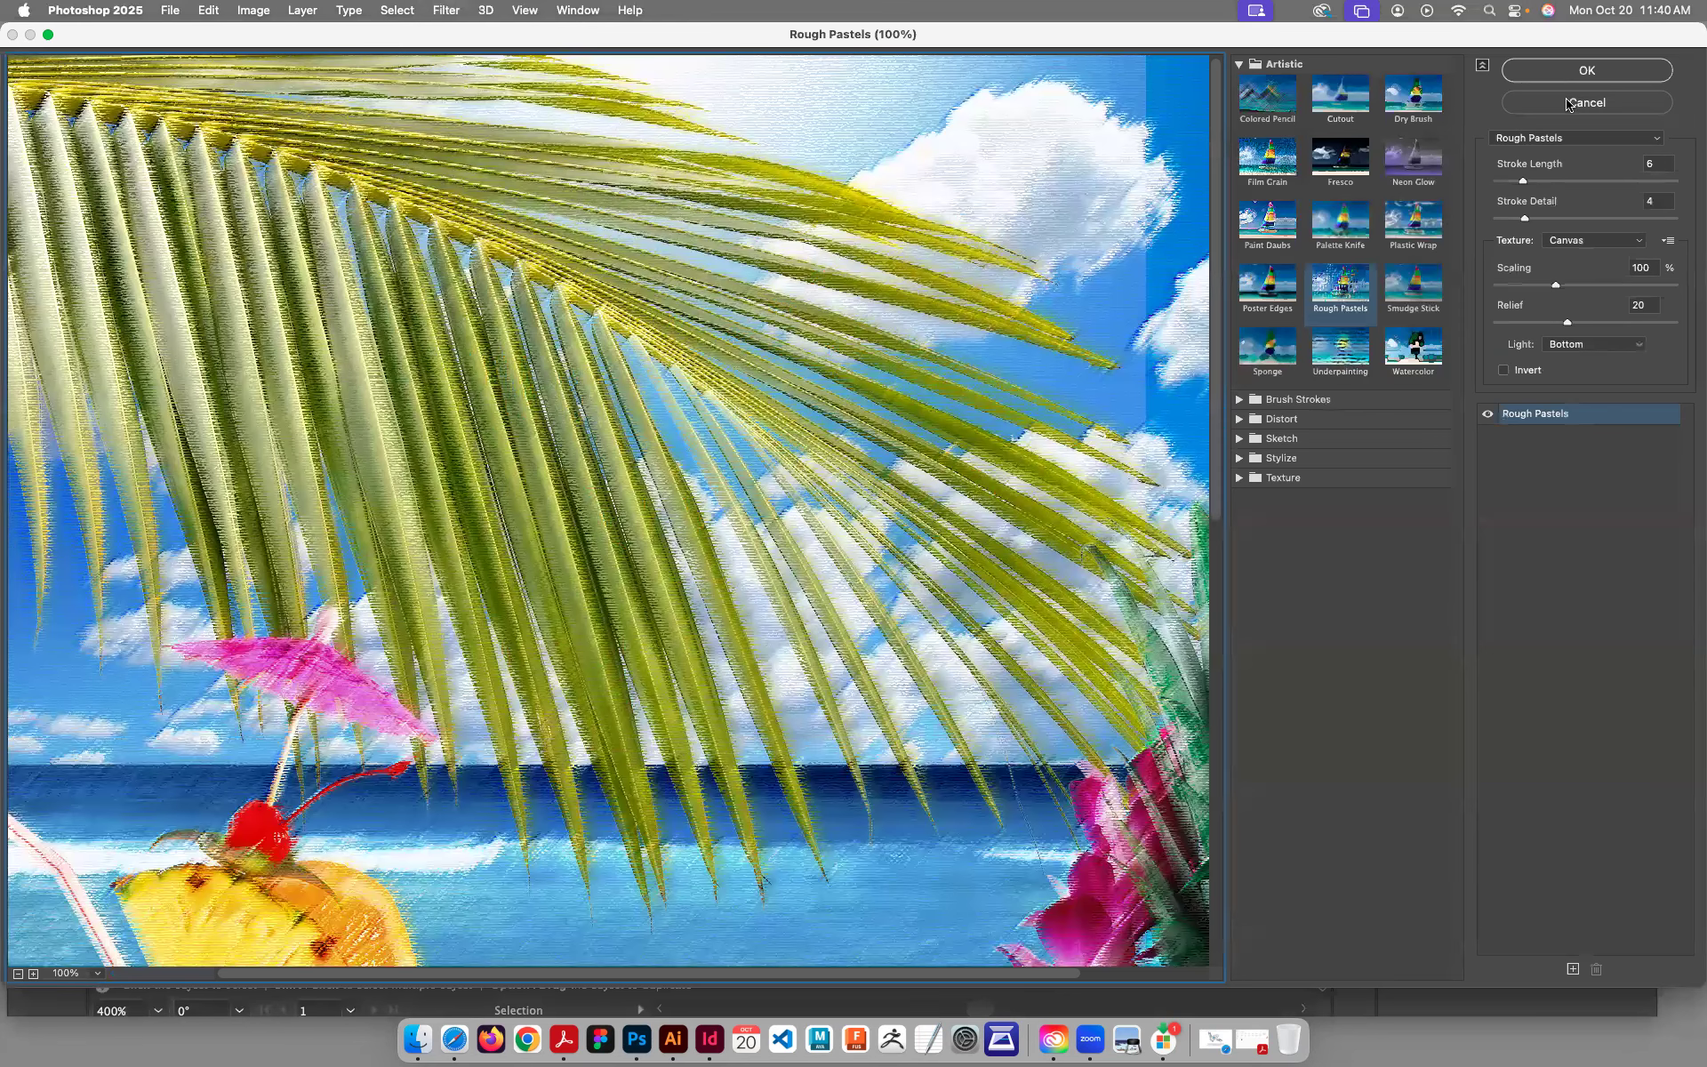
click(1291, 351)
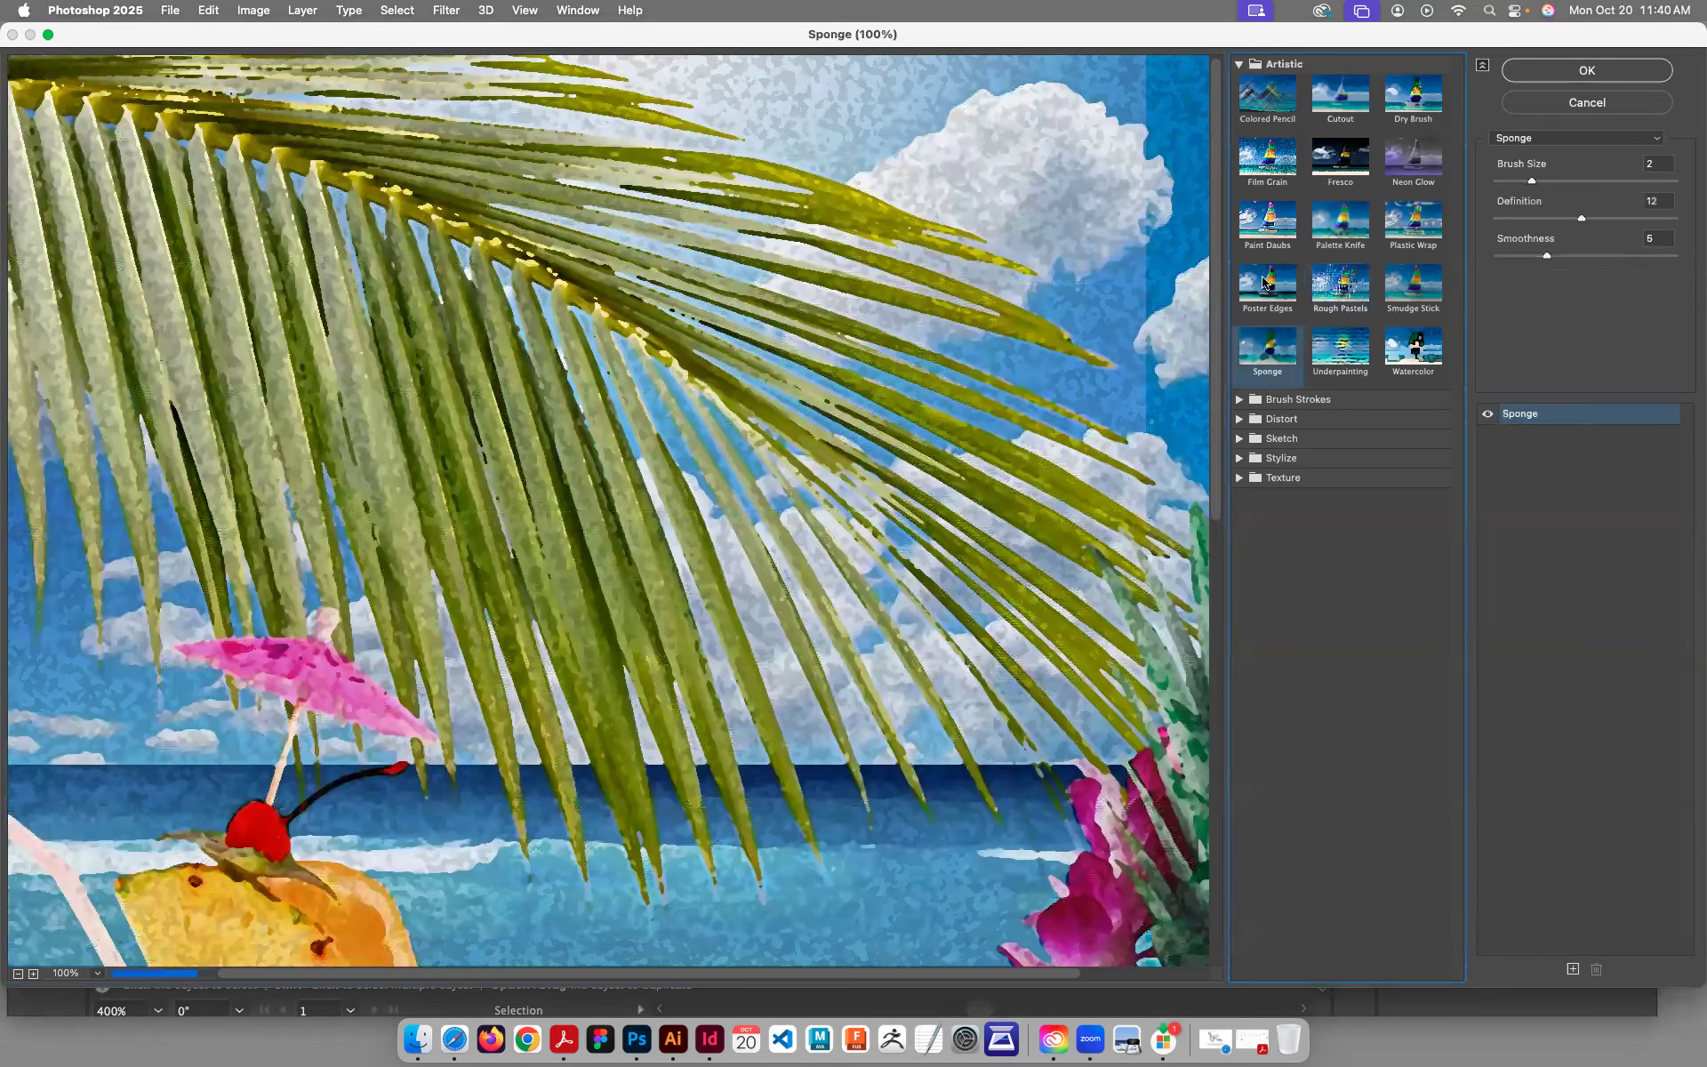
click(1285, 158)
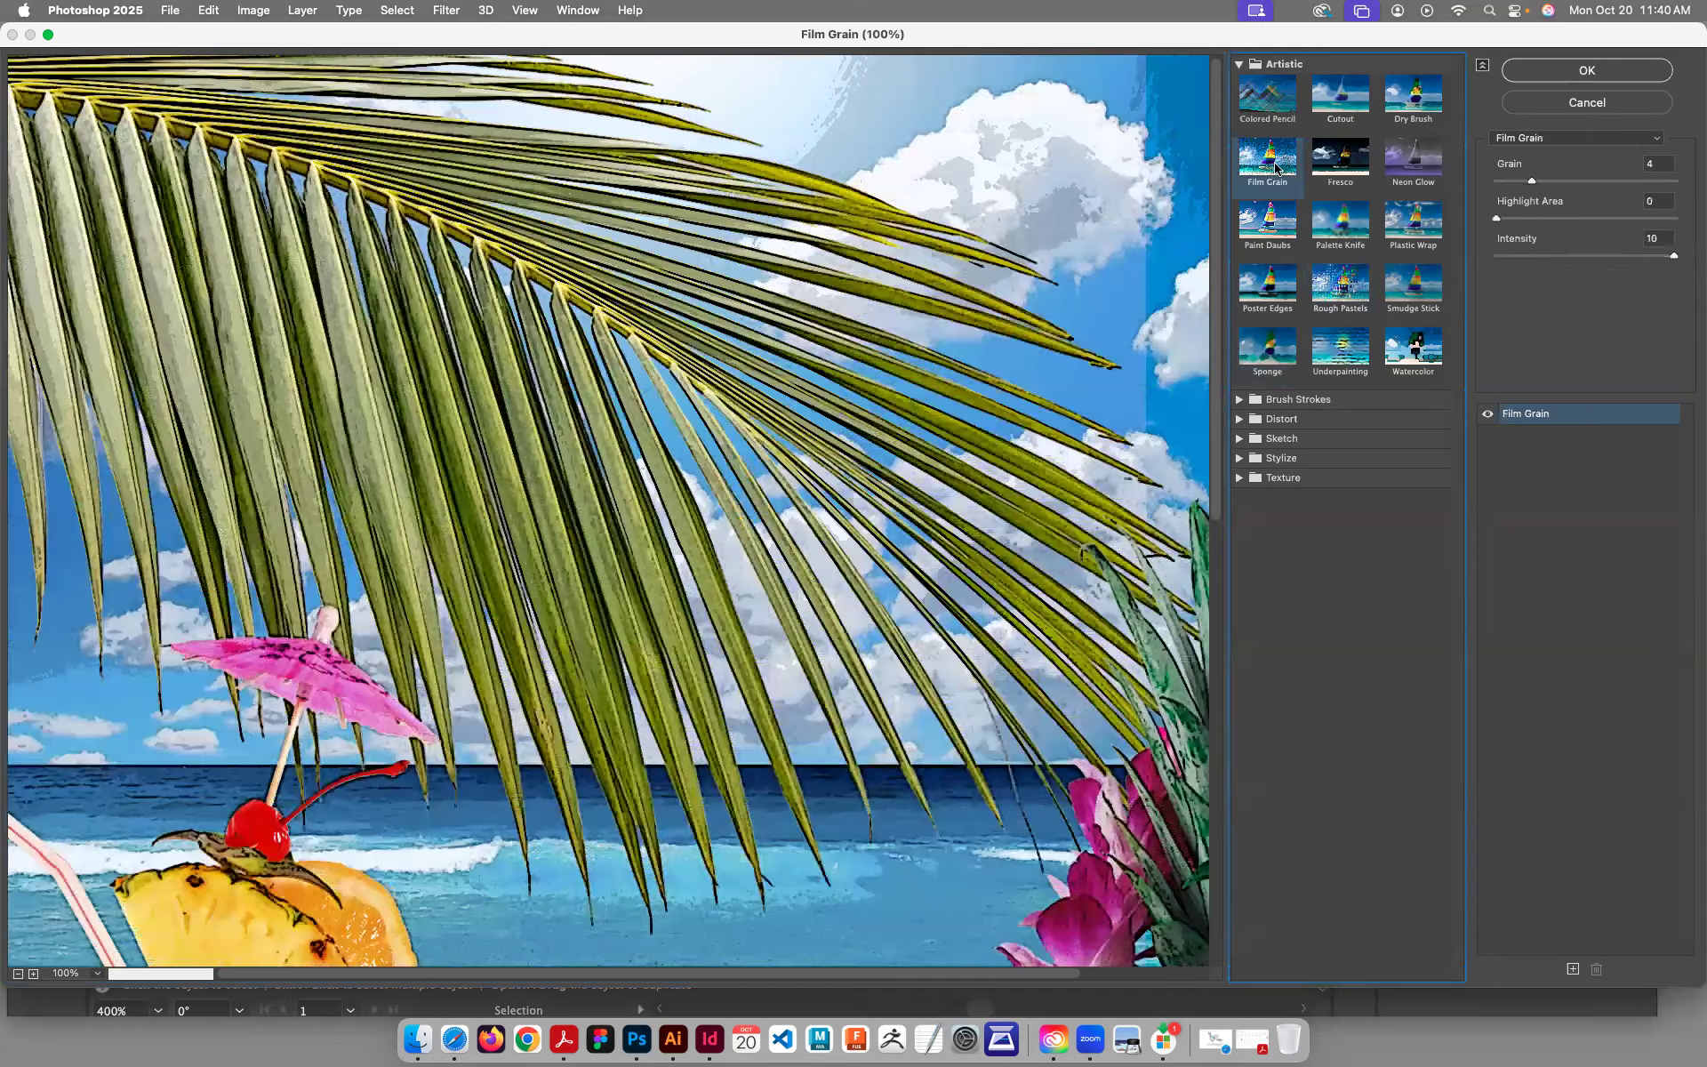
click(1407, 172)
click(1420, 233)
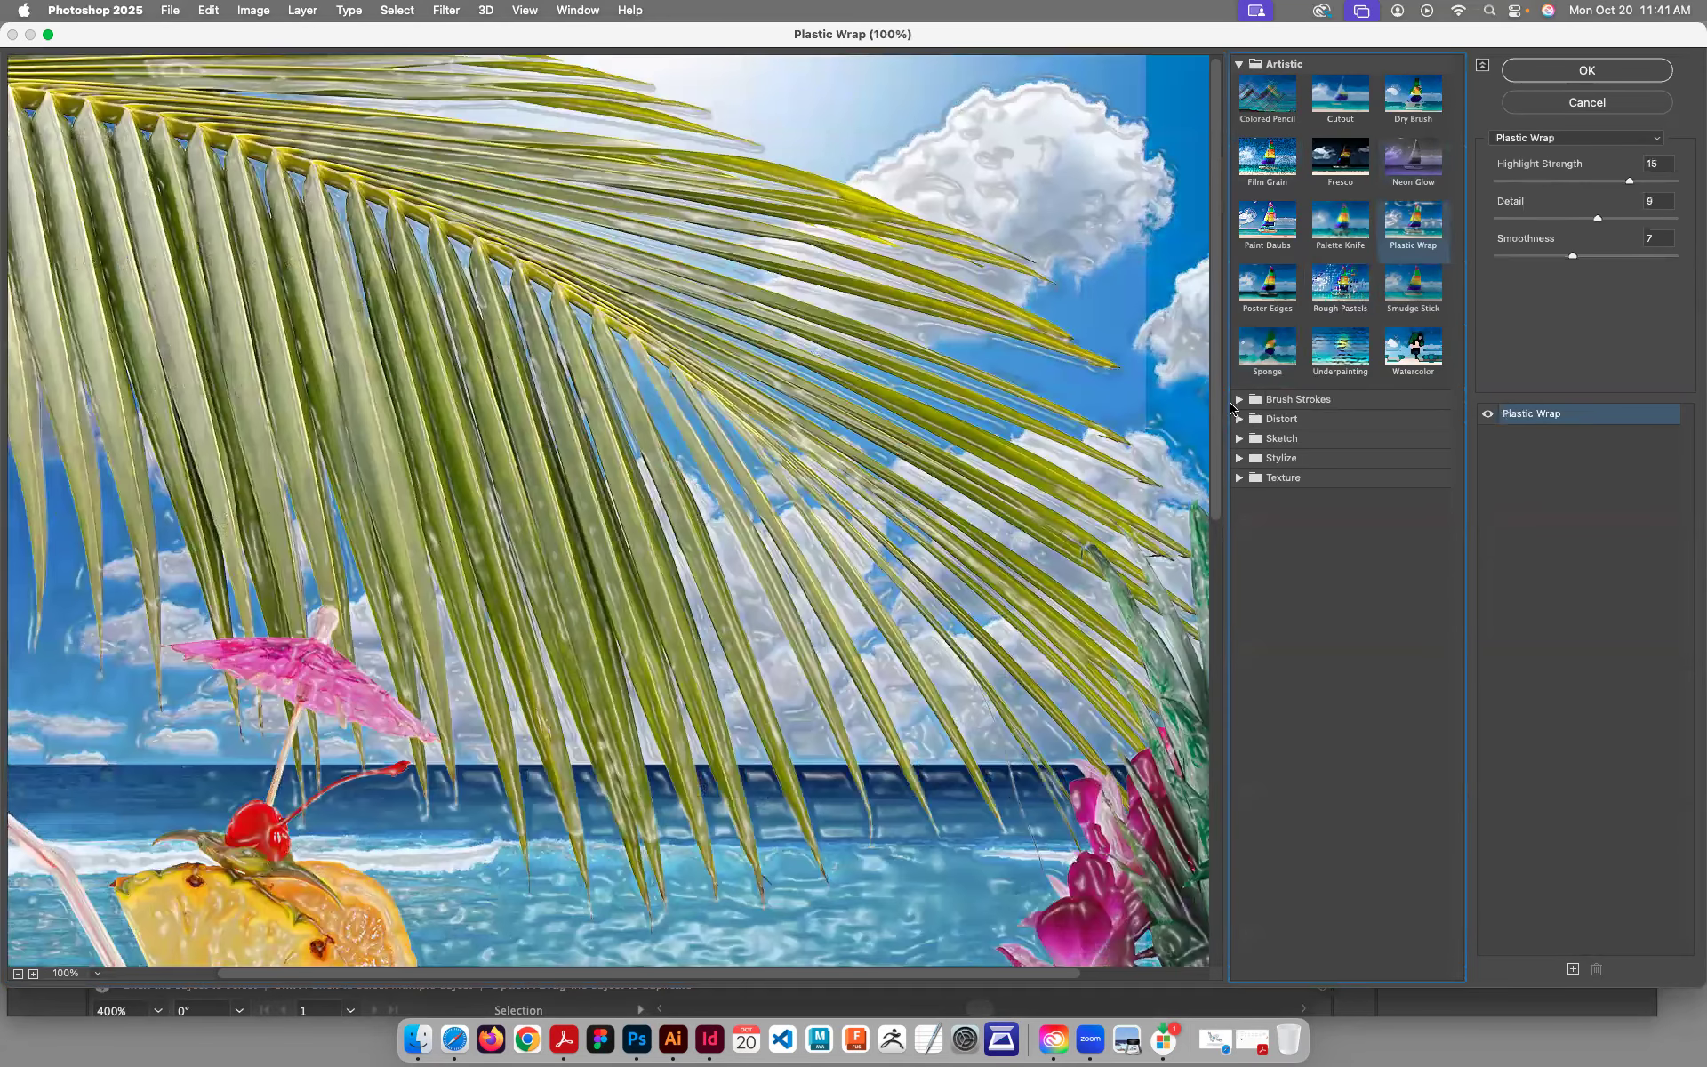
click(1402, 343)
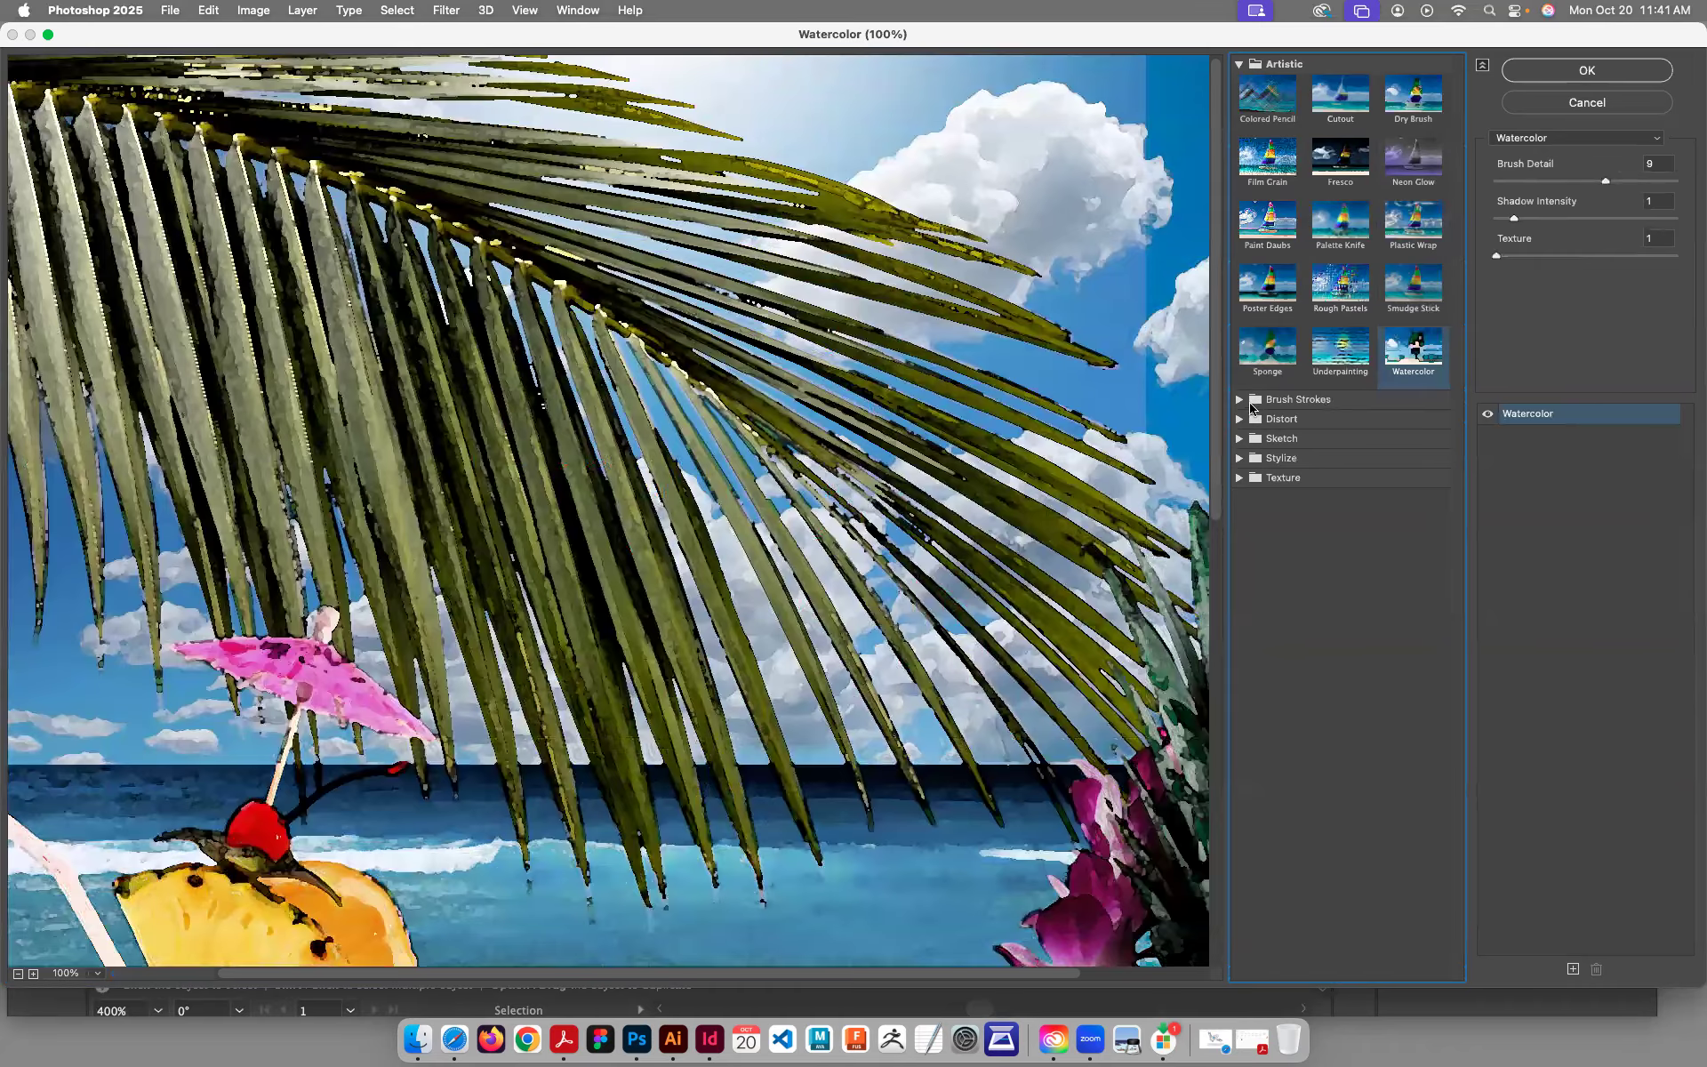
Step: Preview the Brush Strokes filters Accented Edges, Dark Strokes and Spatter (spray radius 17, smoothness 6), and the Distort filter Glass
click(1238, 400)
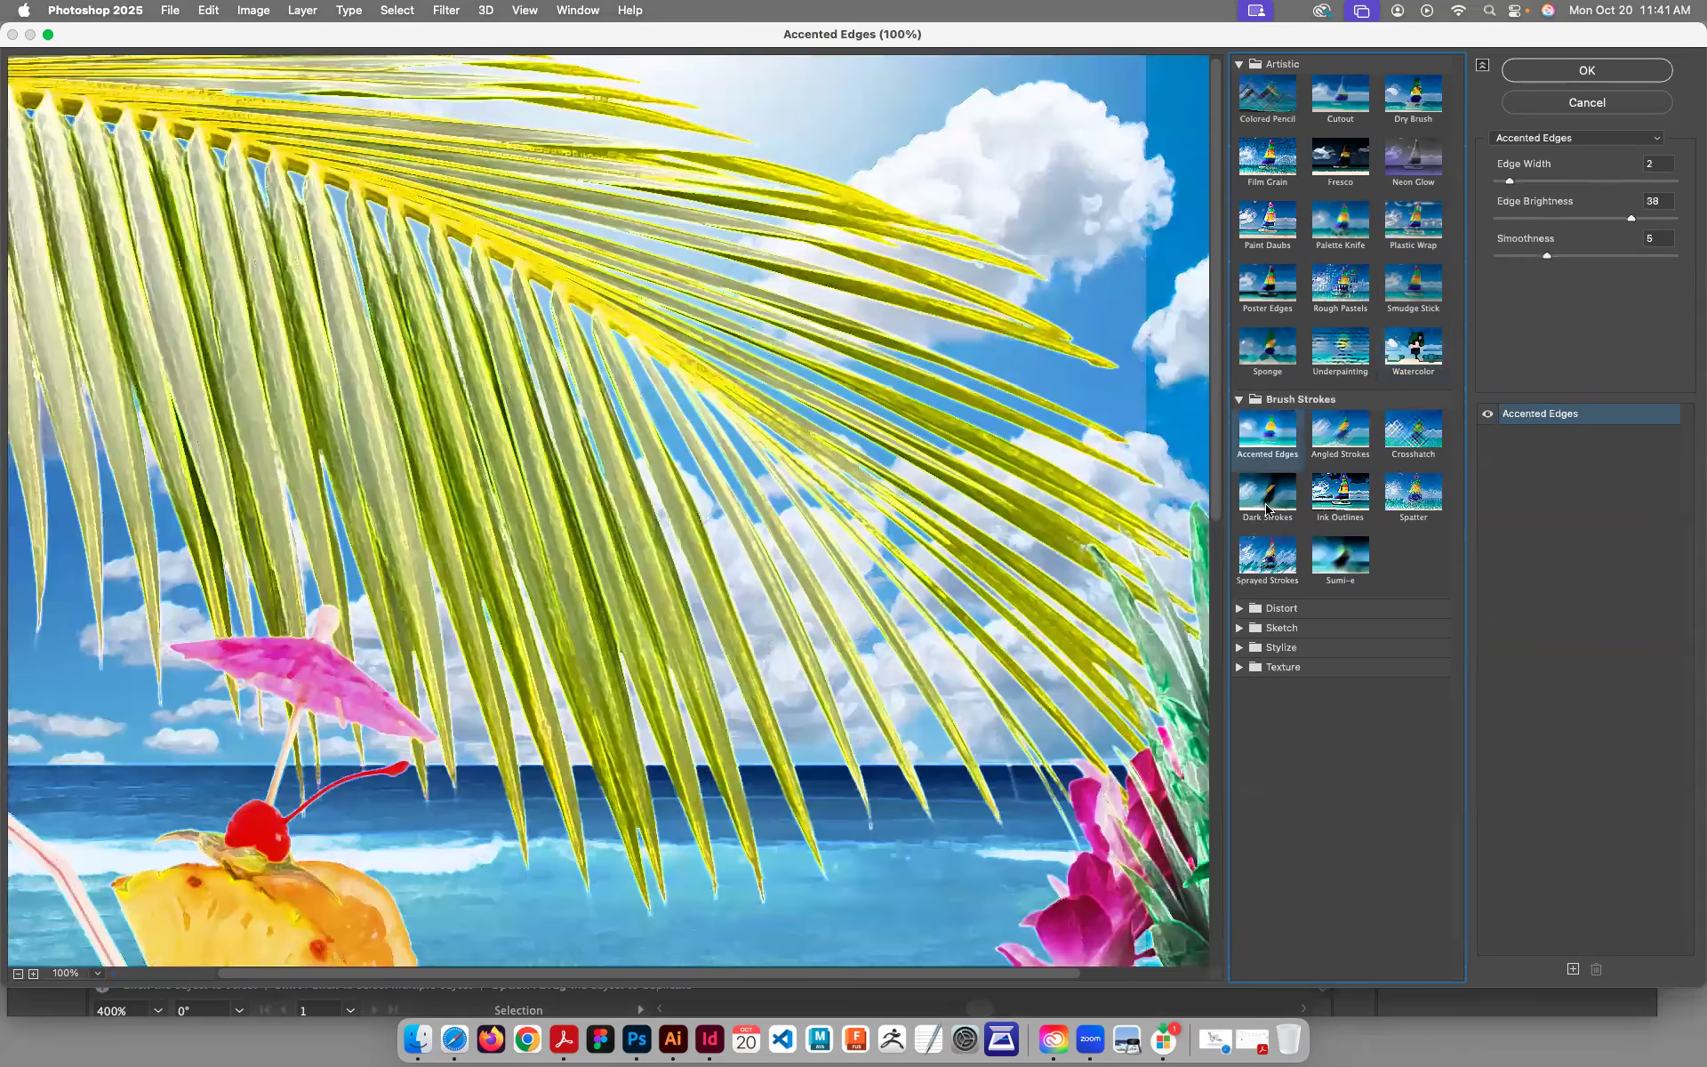
click(1267, 503)
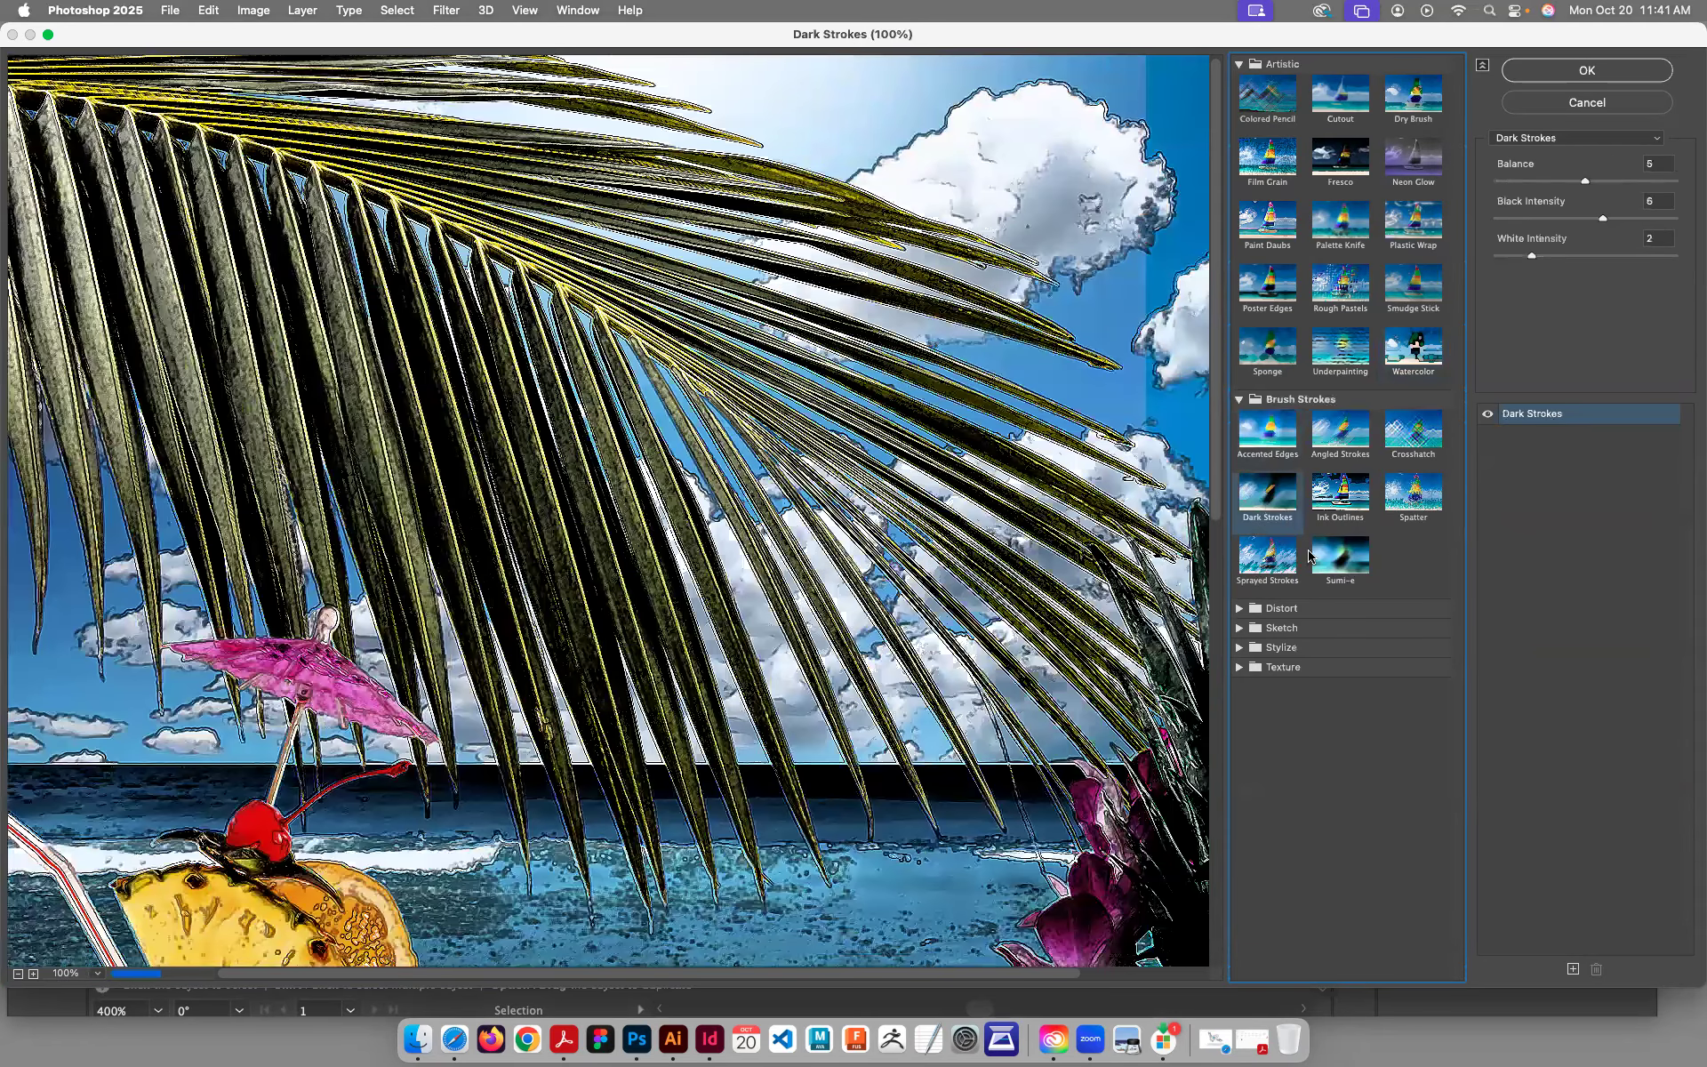
click(1397, 504)
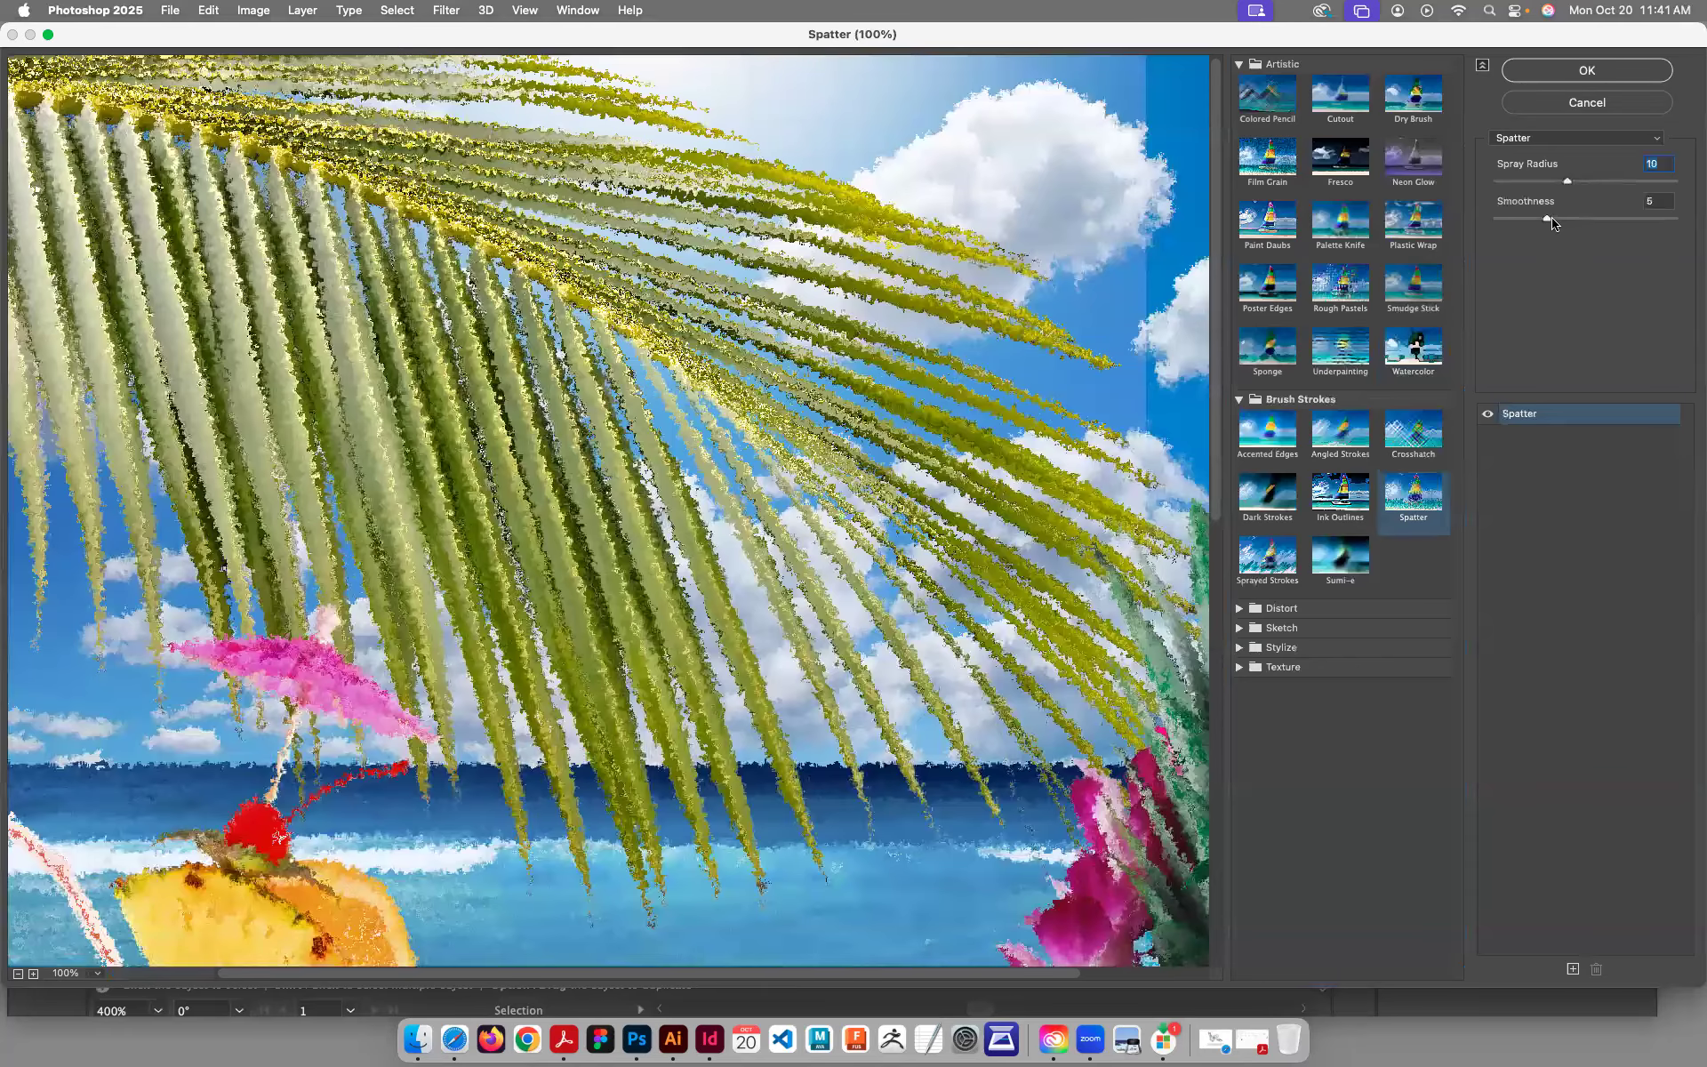
drag(1547, 220, 1556, 220)
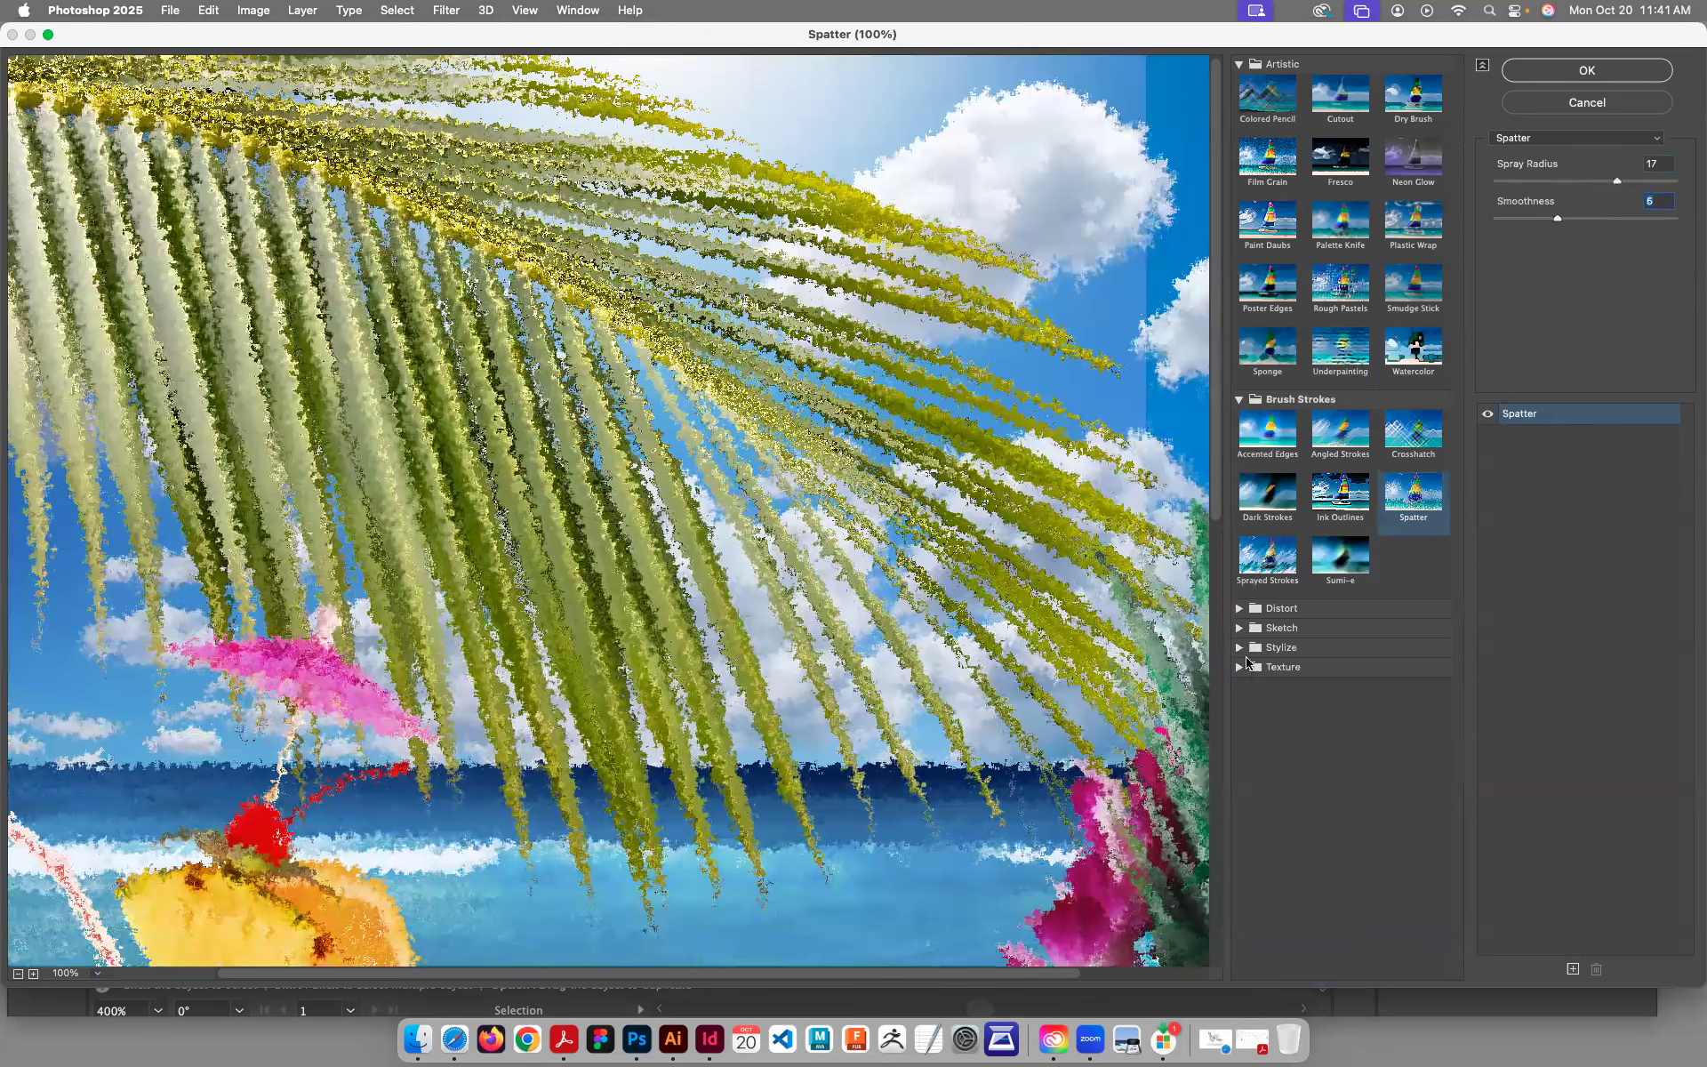
click(1242, 612)
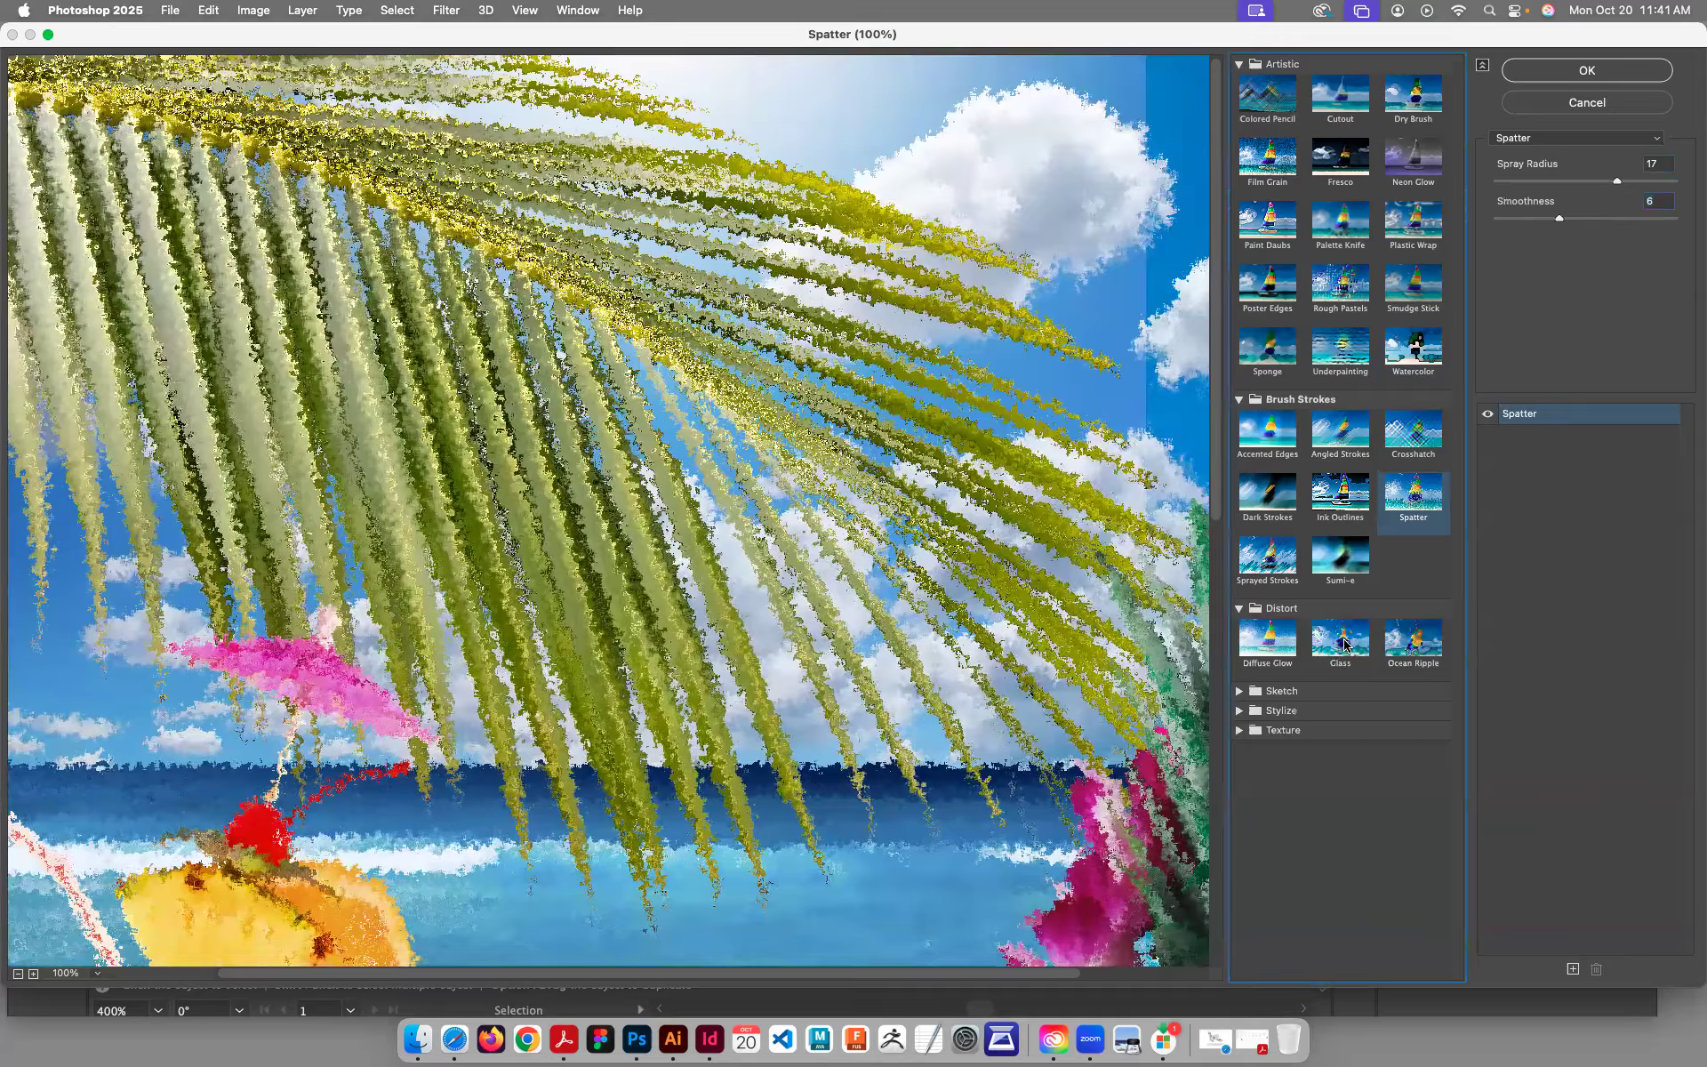
click(1331, 650)
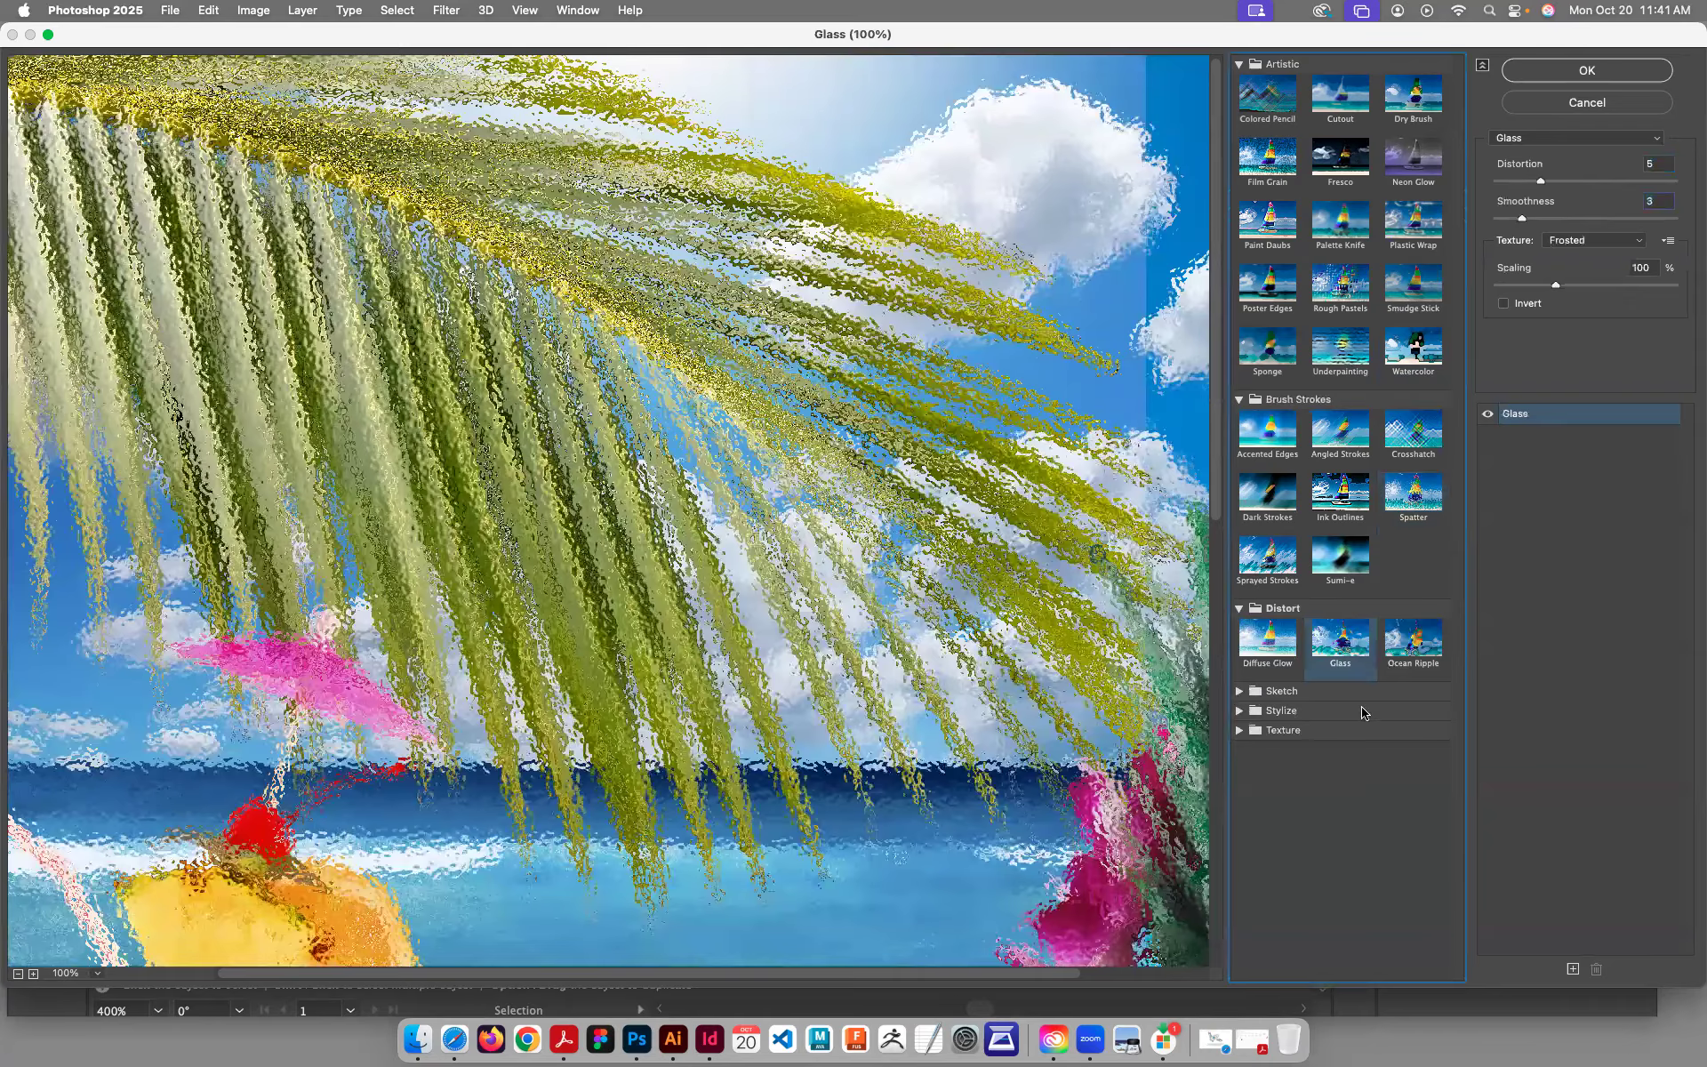
Step: Preview the Sketch filters Bas Relief, Charcoal, Graphic Pen, Photocopy and Torn Edges, and cancel the Filter Gallery without applying anything
click(1272, 727)
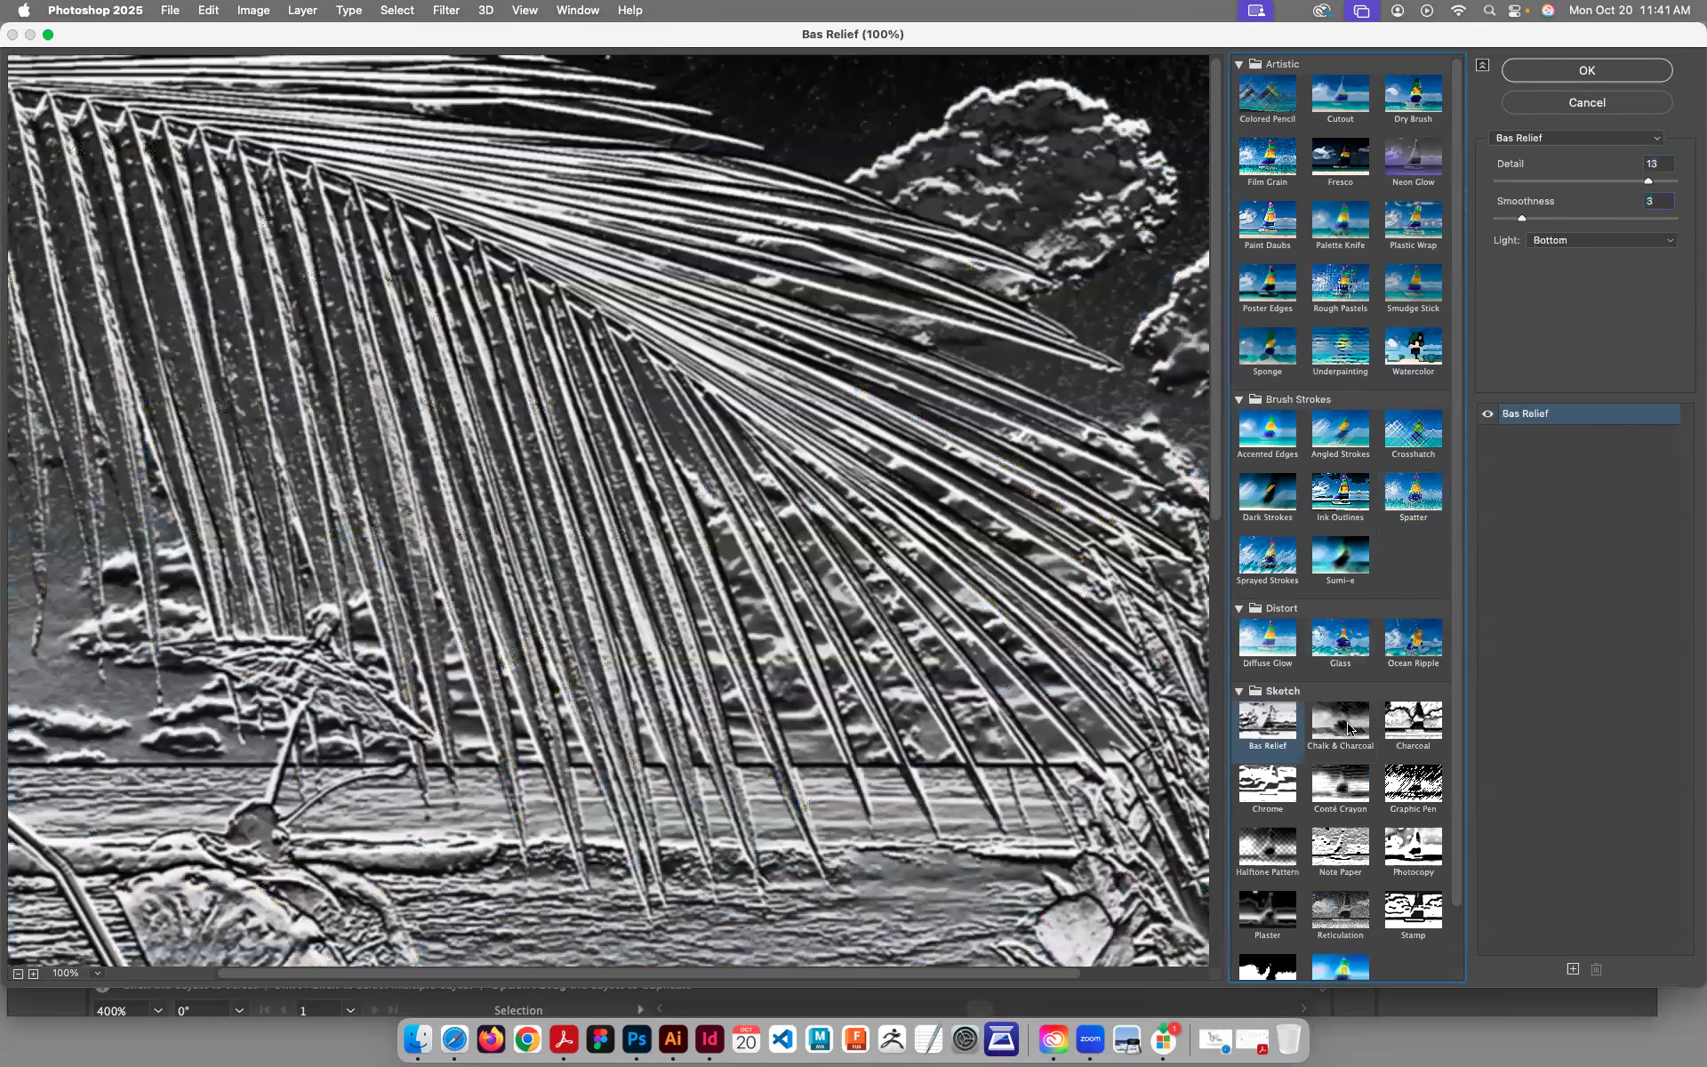
click(1412, 725)
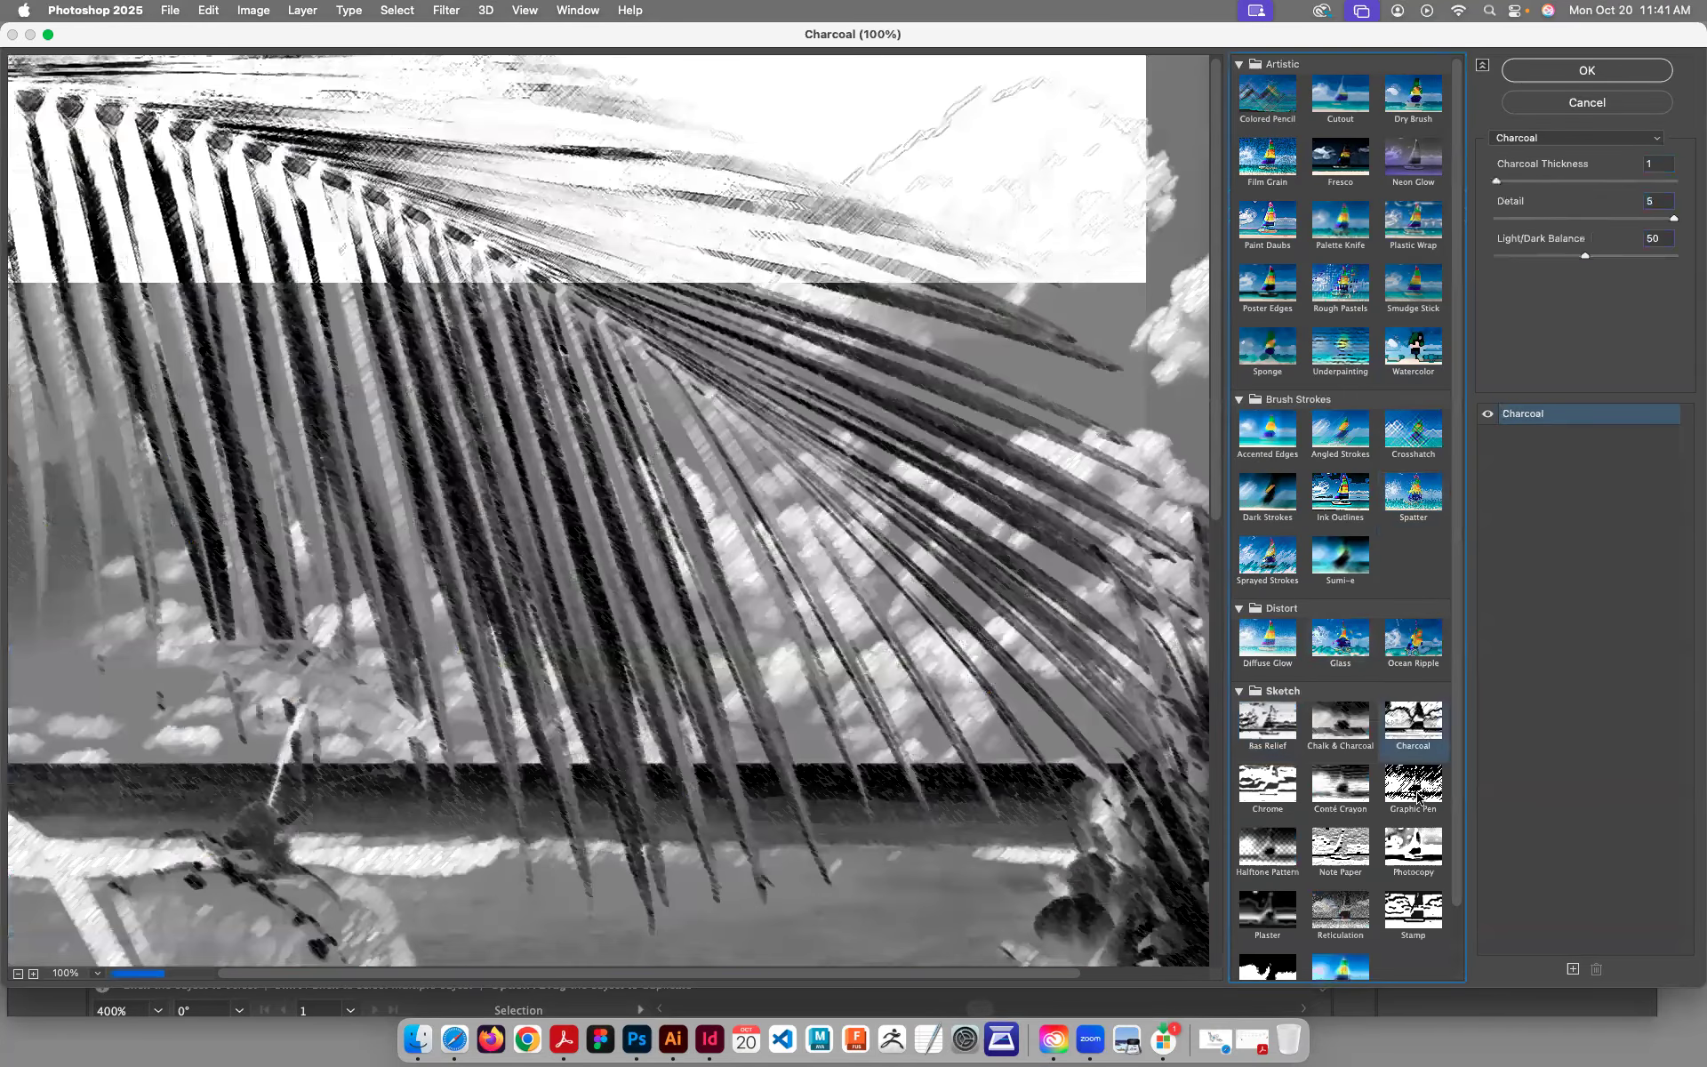
click(1413, 813)
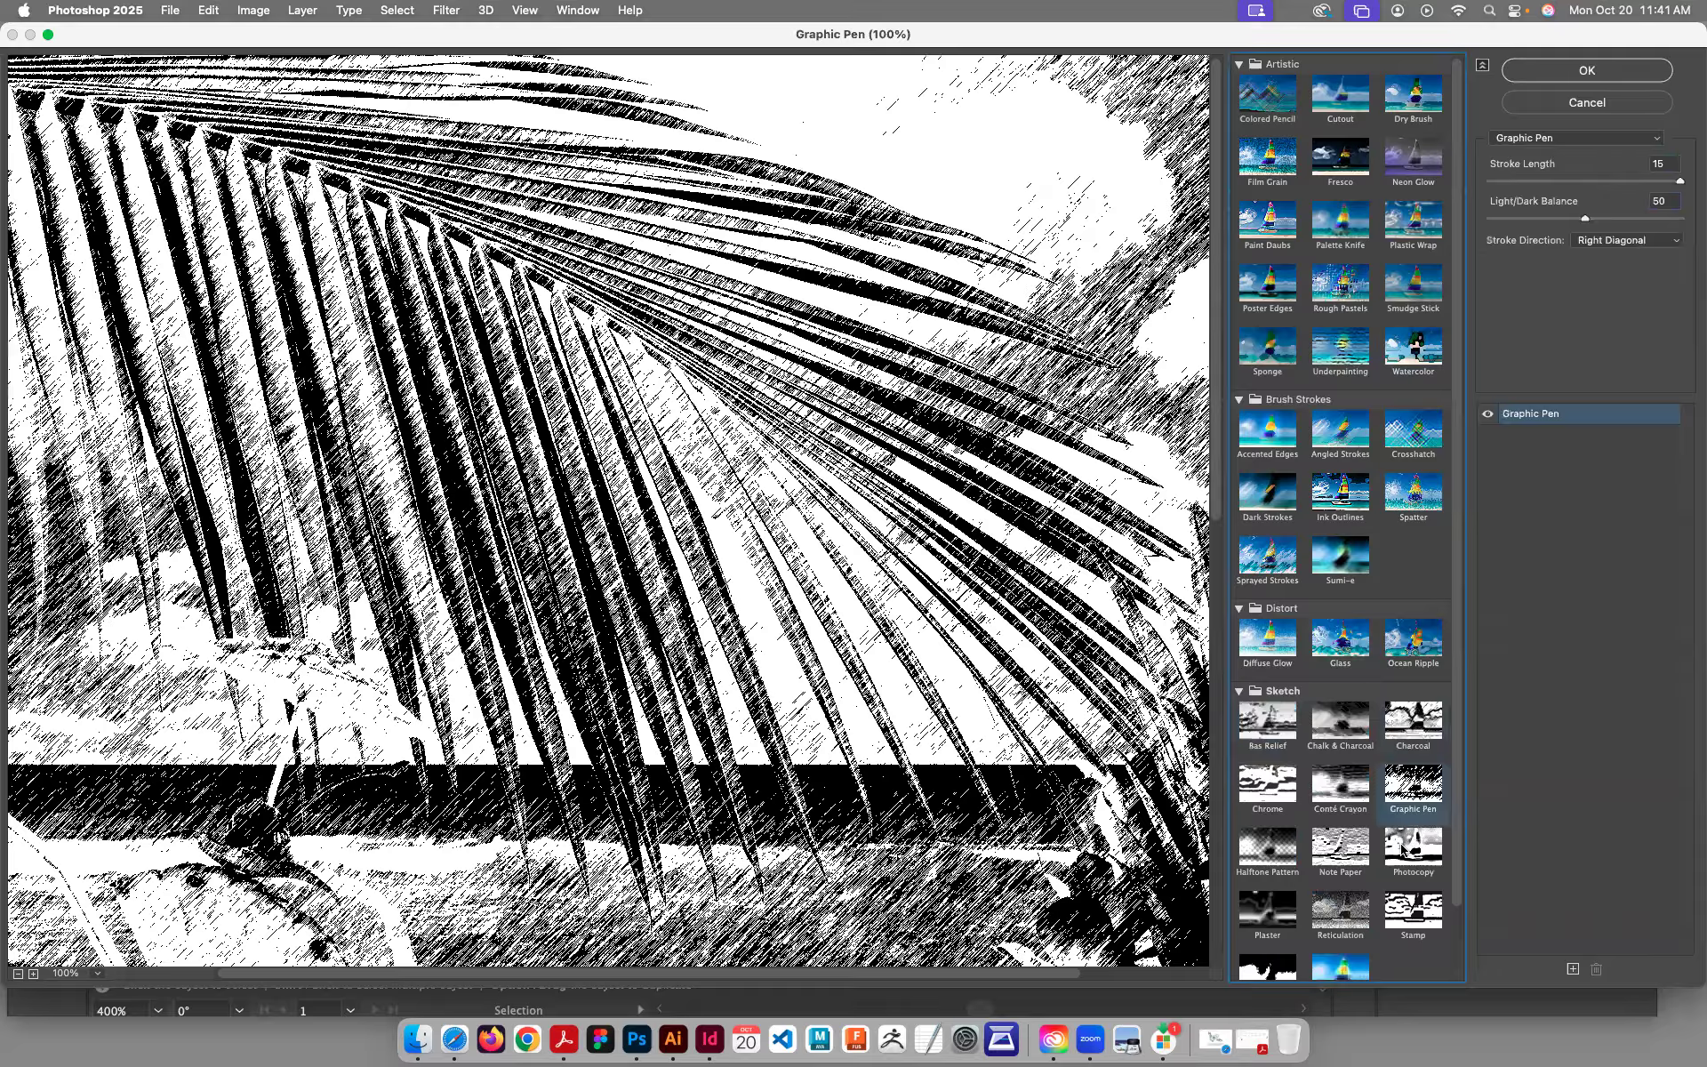
scroll(1413, 800, down, 2)
click(1413, 774)
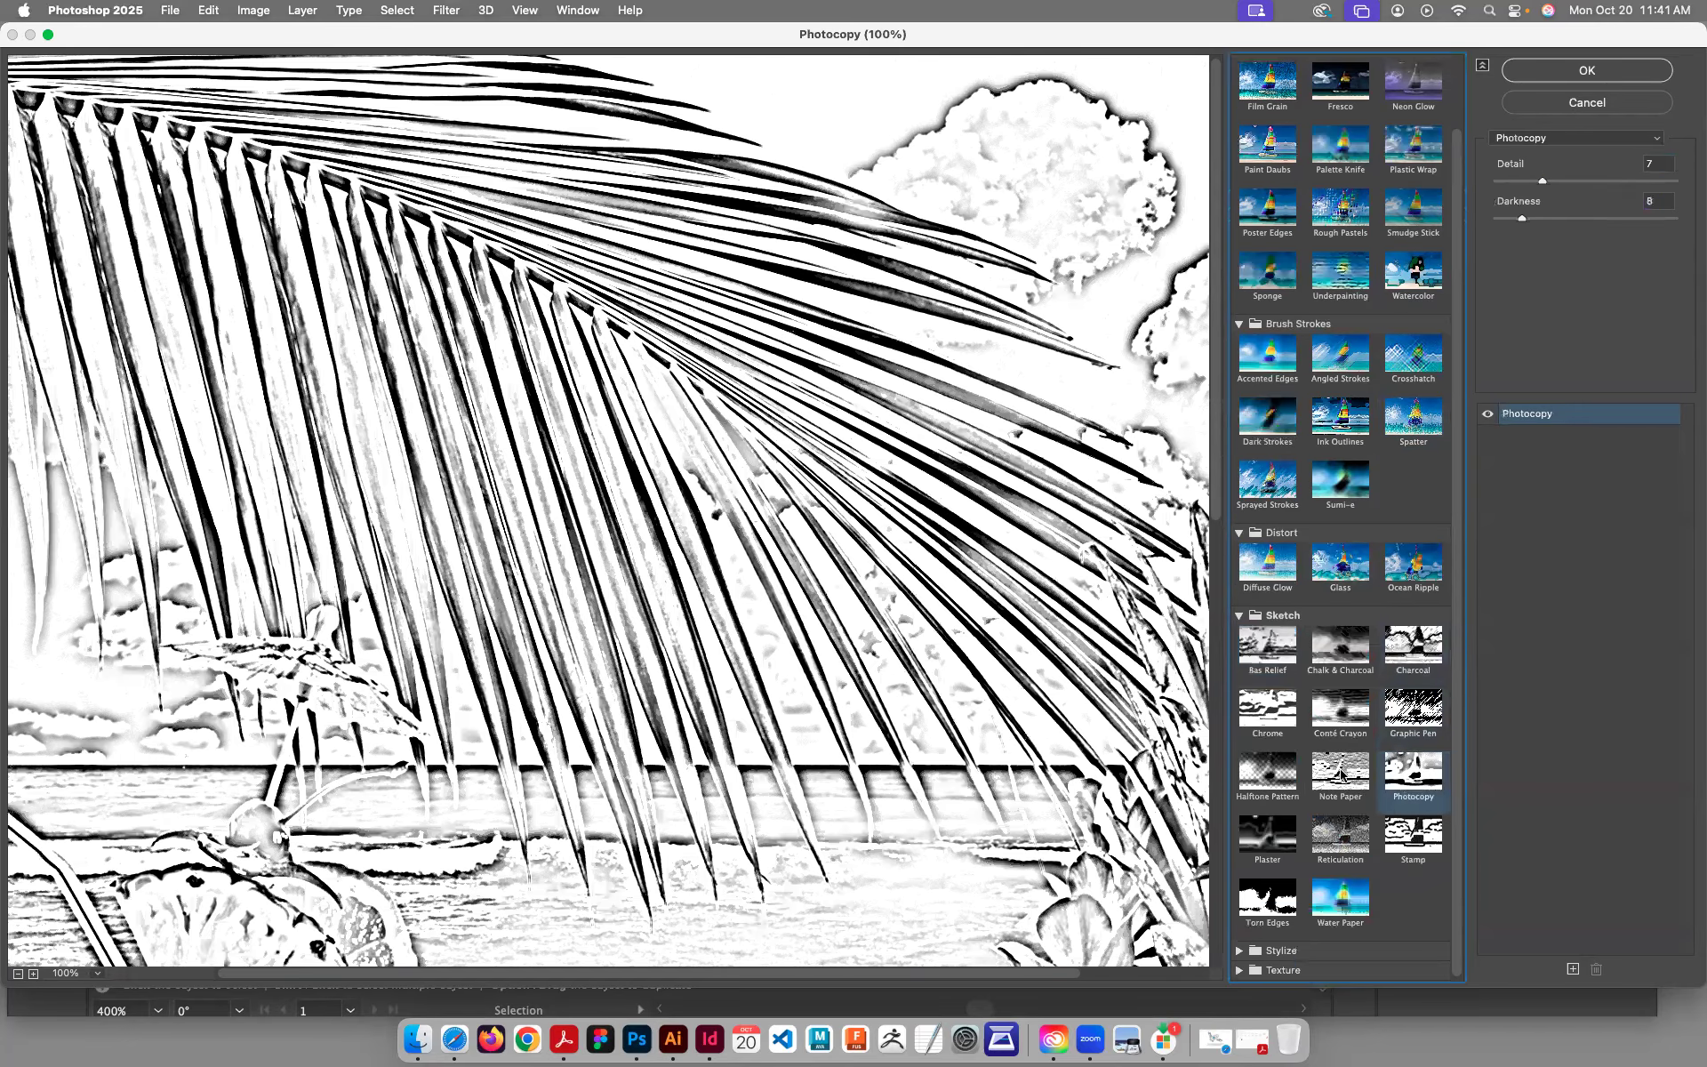
click(1272, 896)
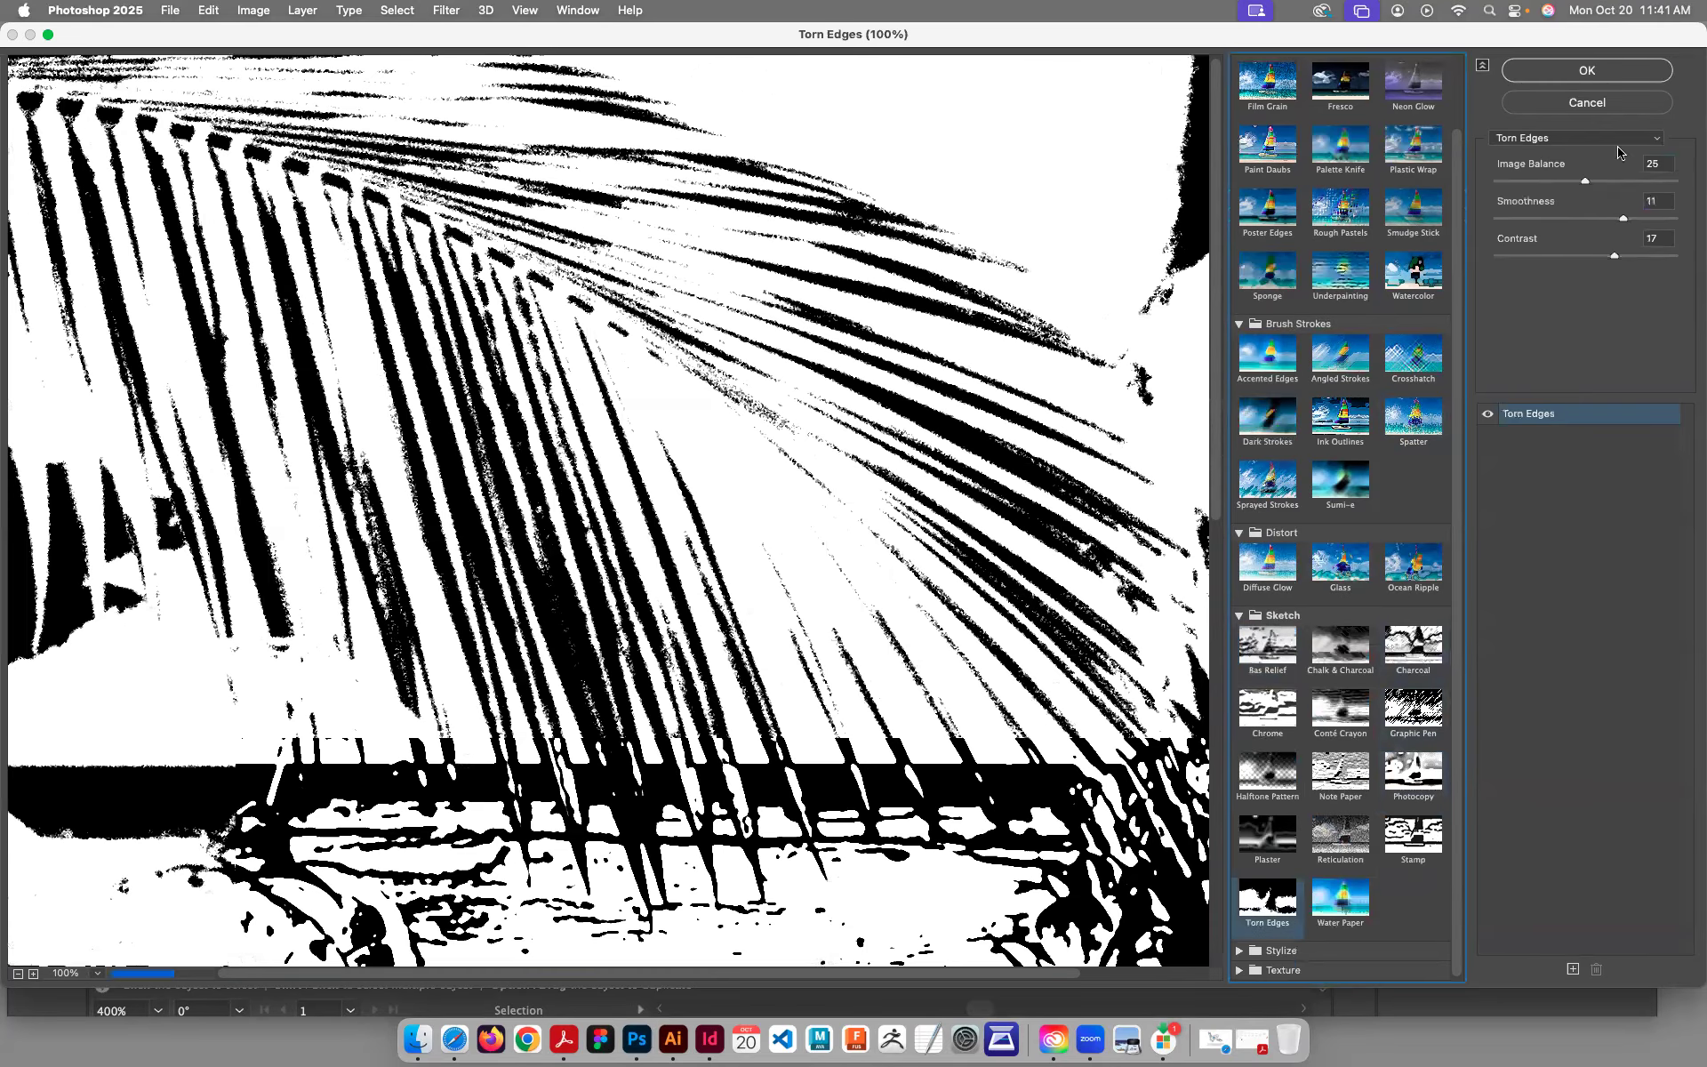
click(1588, 102)
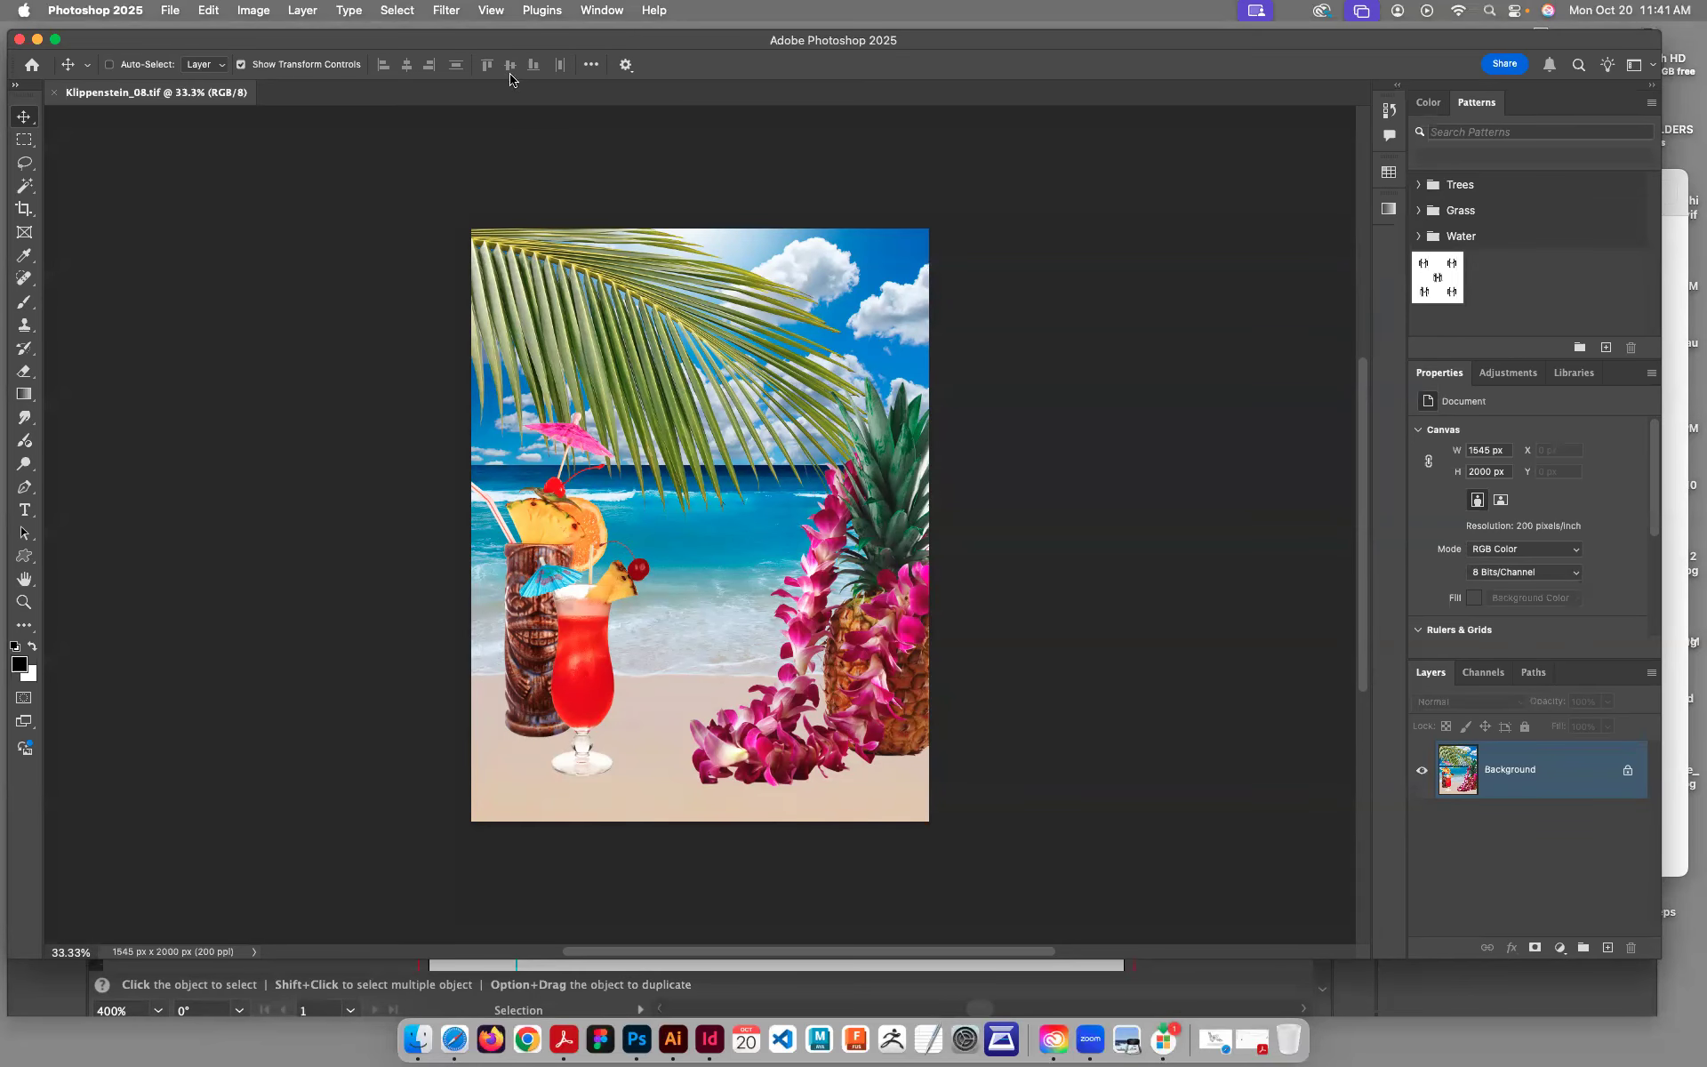
Step: Show the list of available Artistic filters and close it without choosing one
click(456, 9)
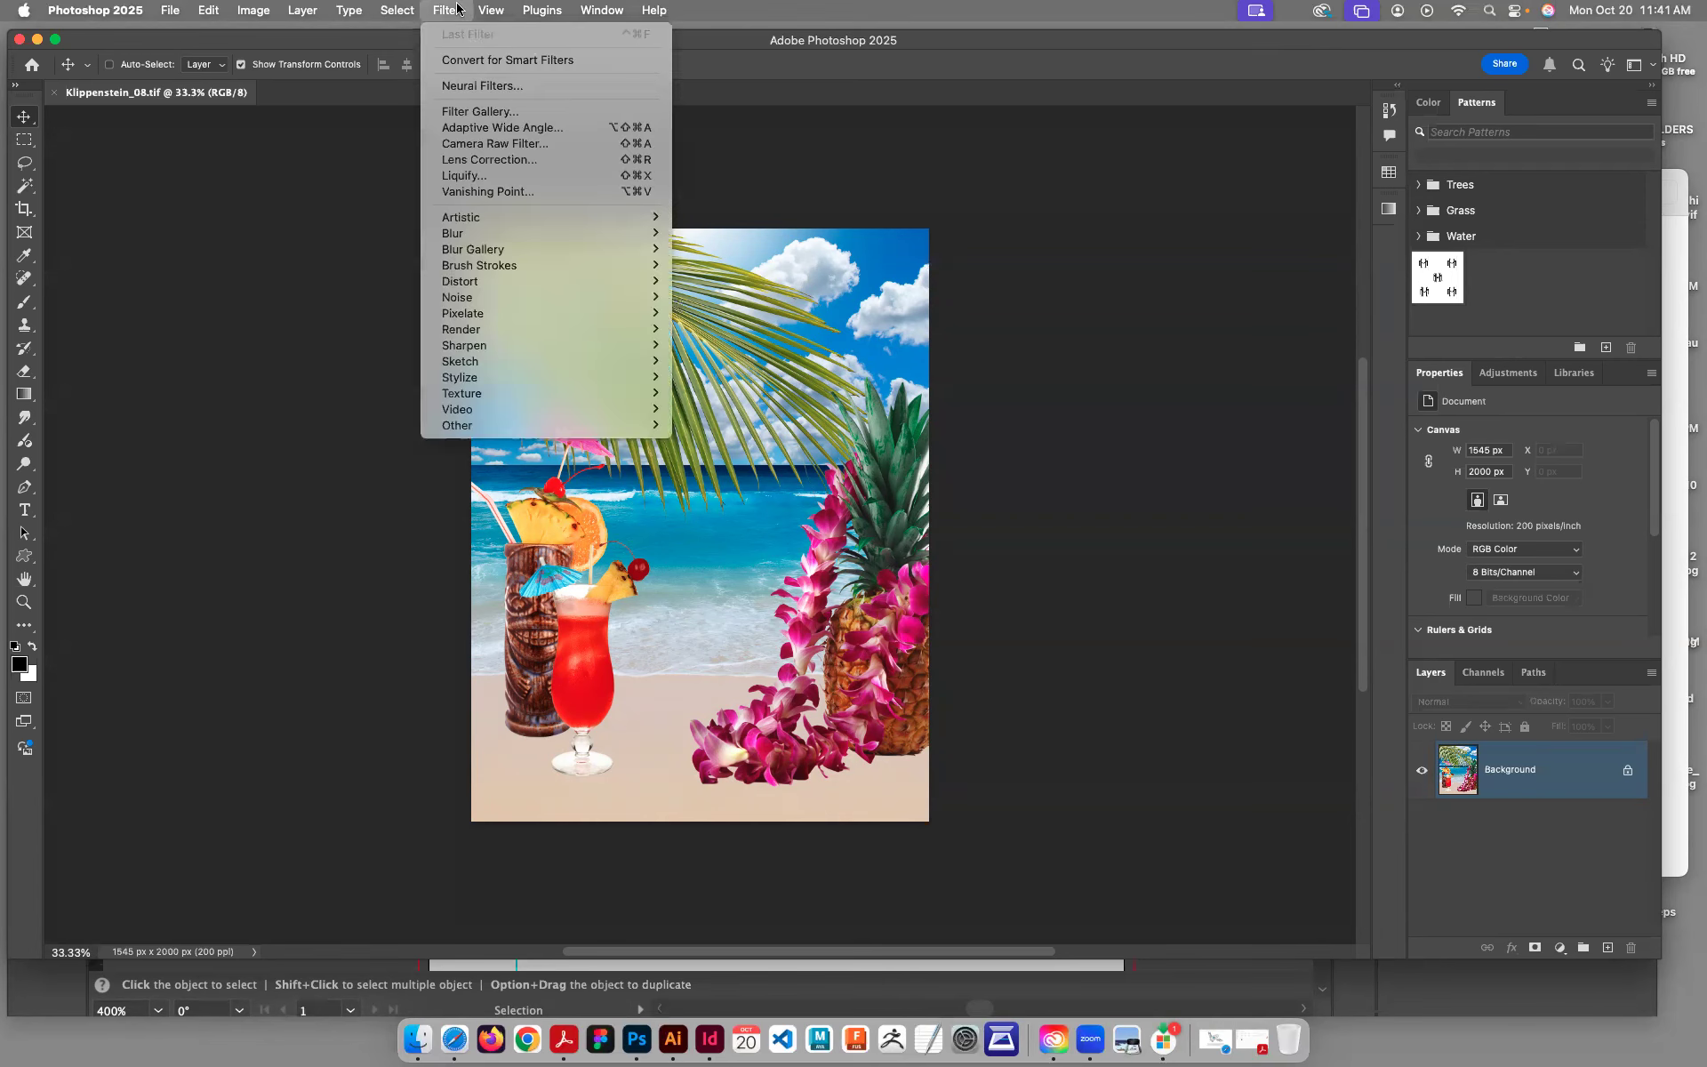
mouse_move(523, 220)
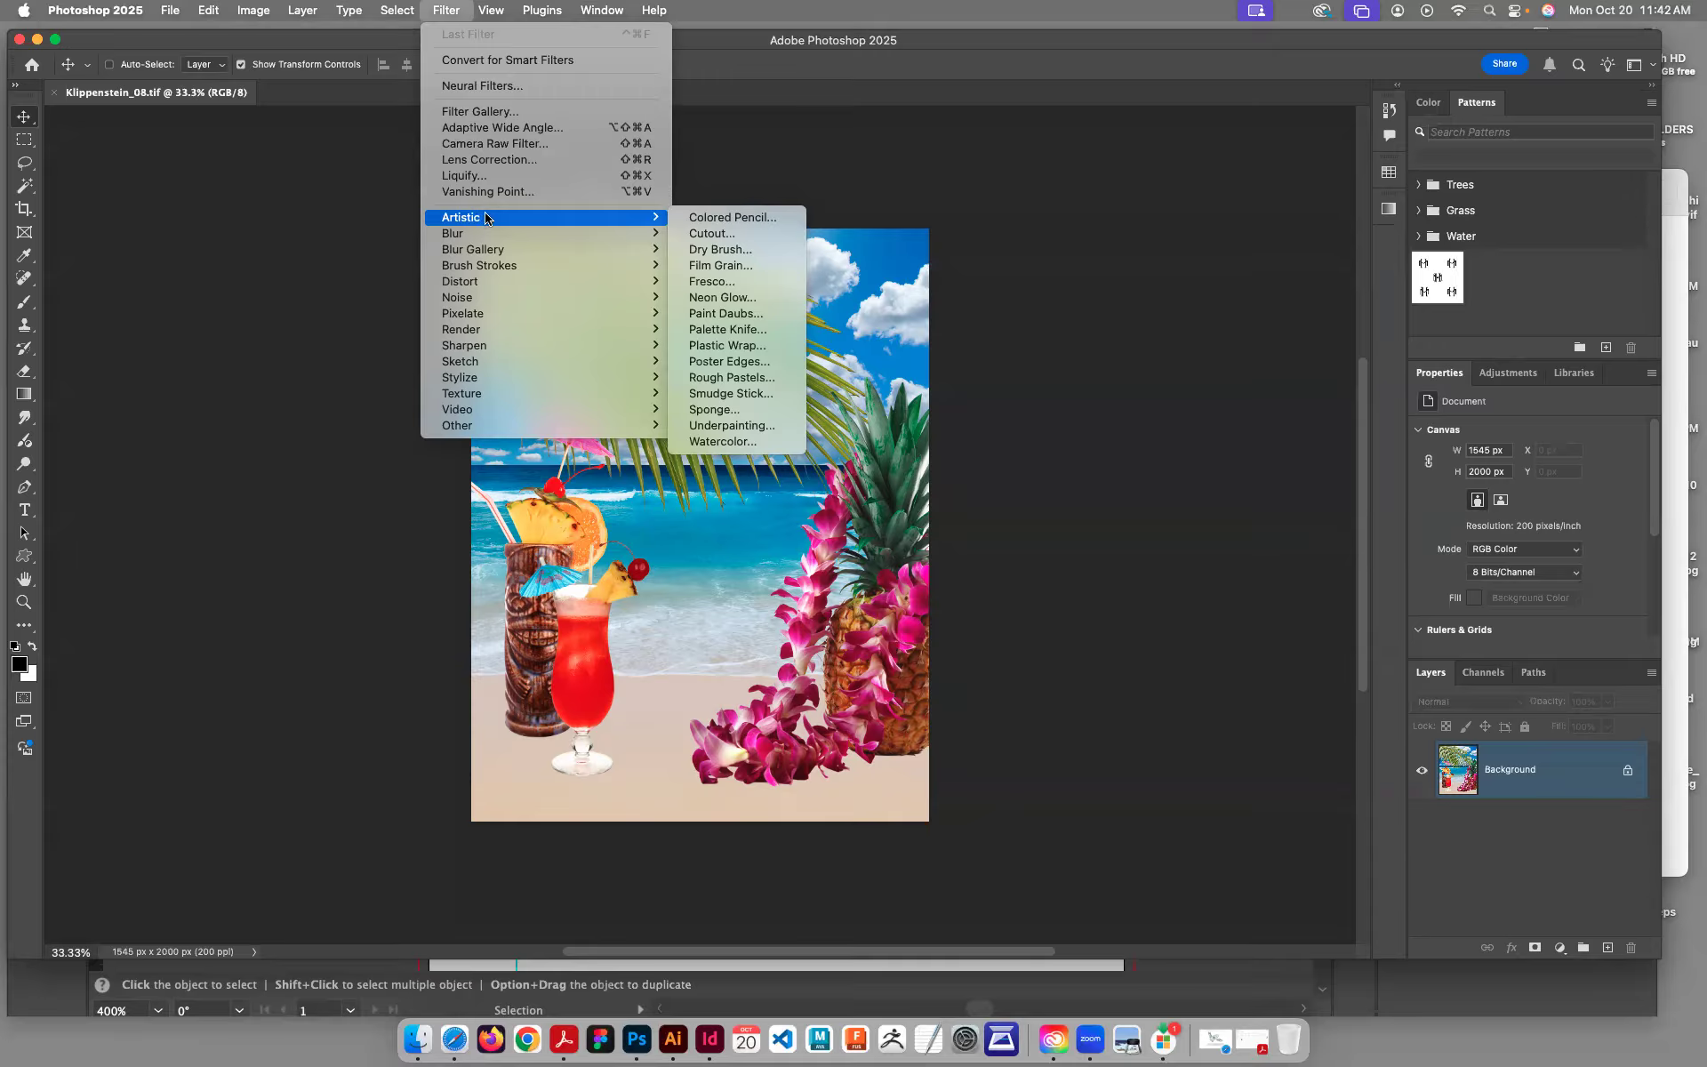
click(443, 11)
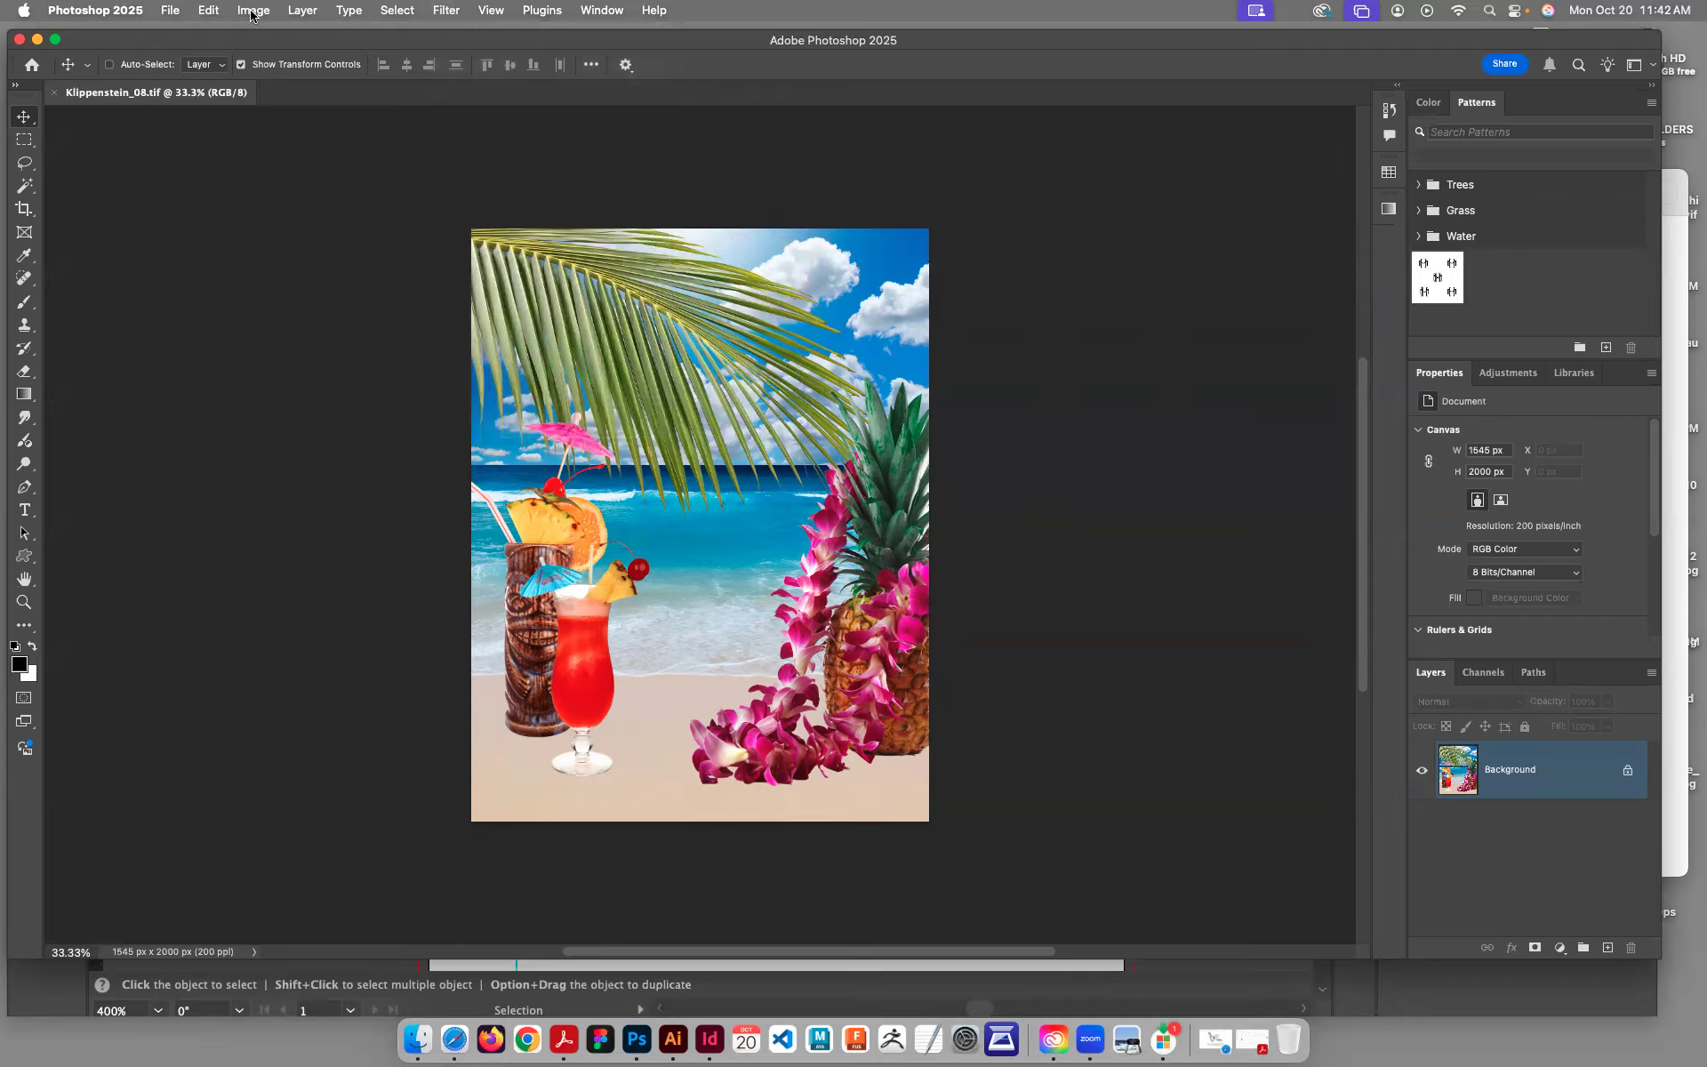
click(92, 9)
mouse_move(24, 11)
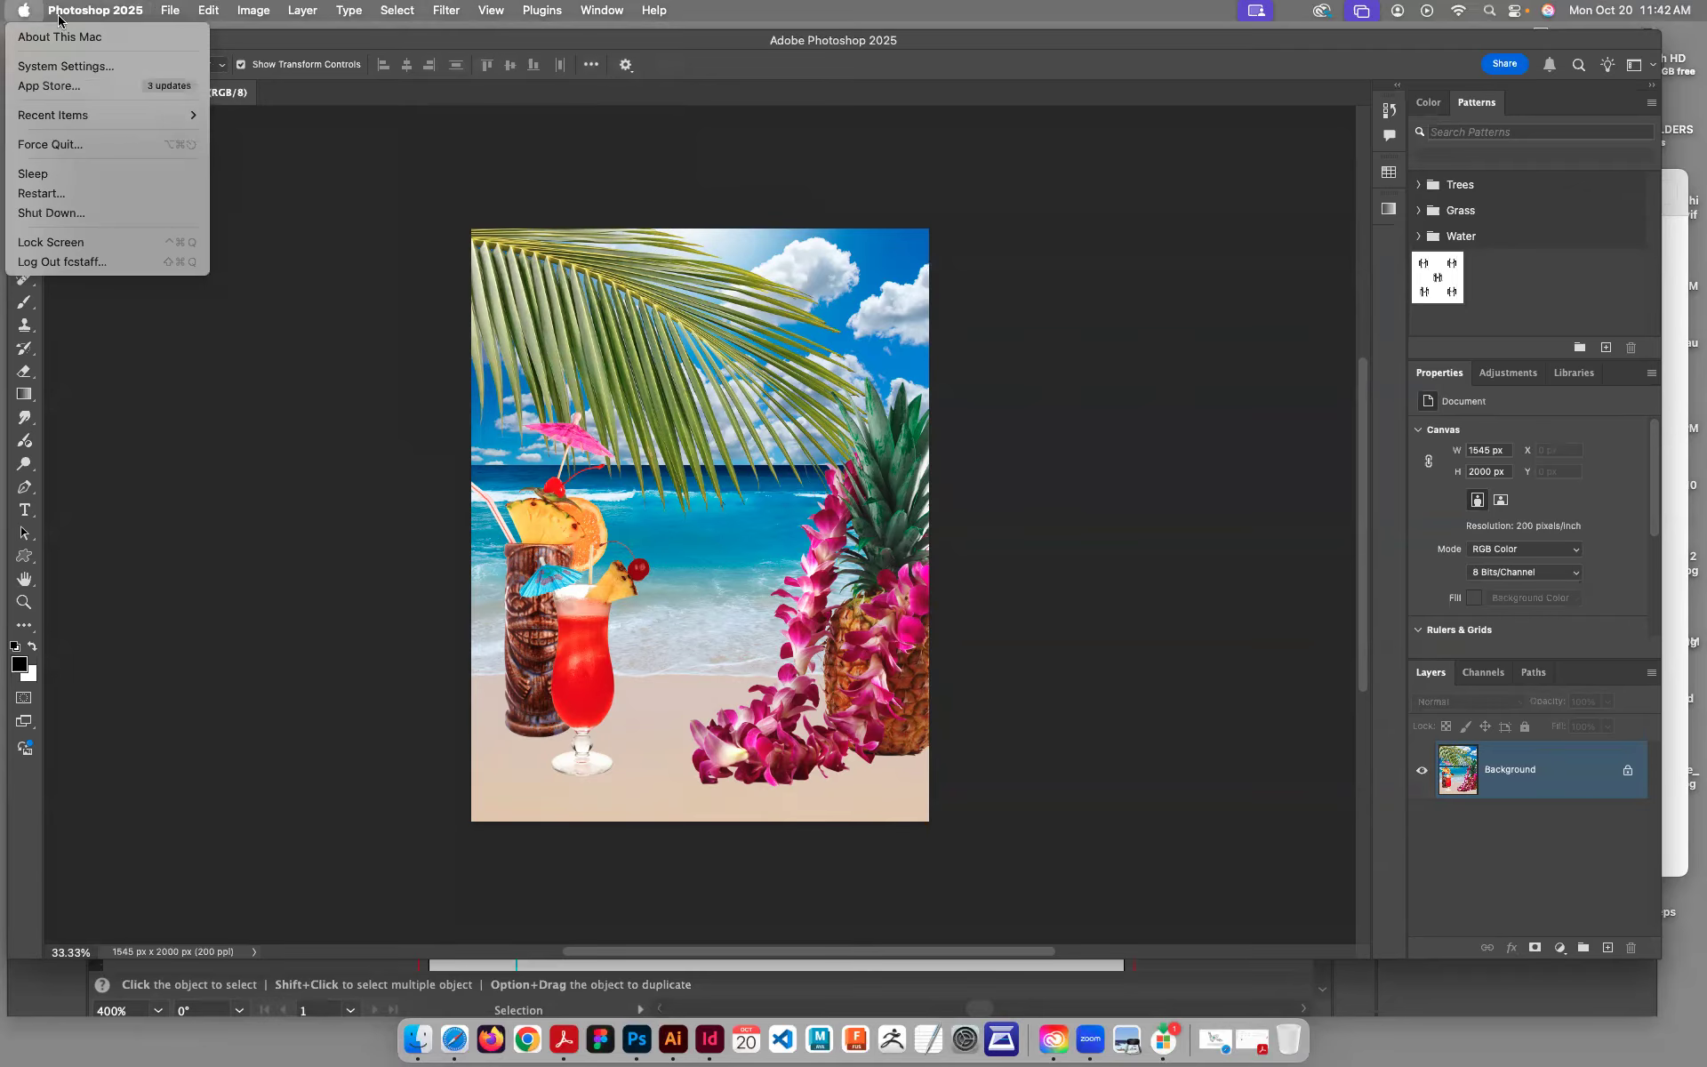
click(45, 66)
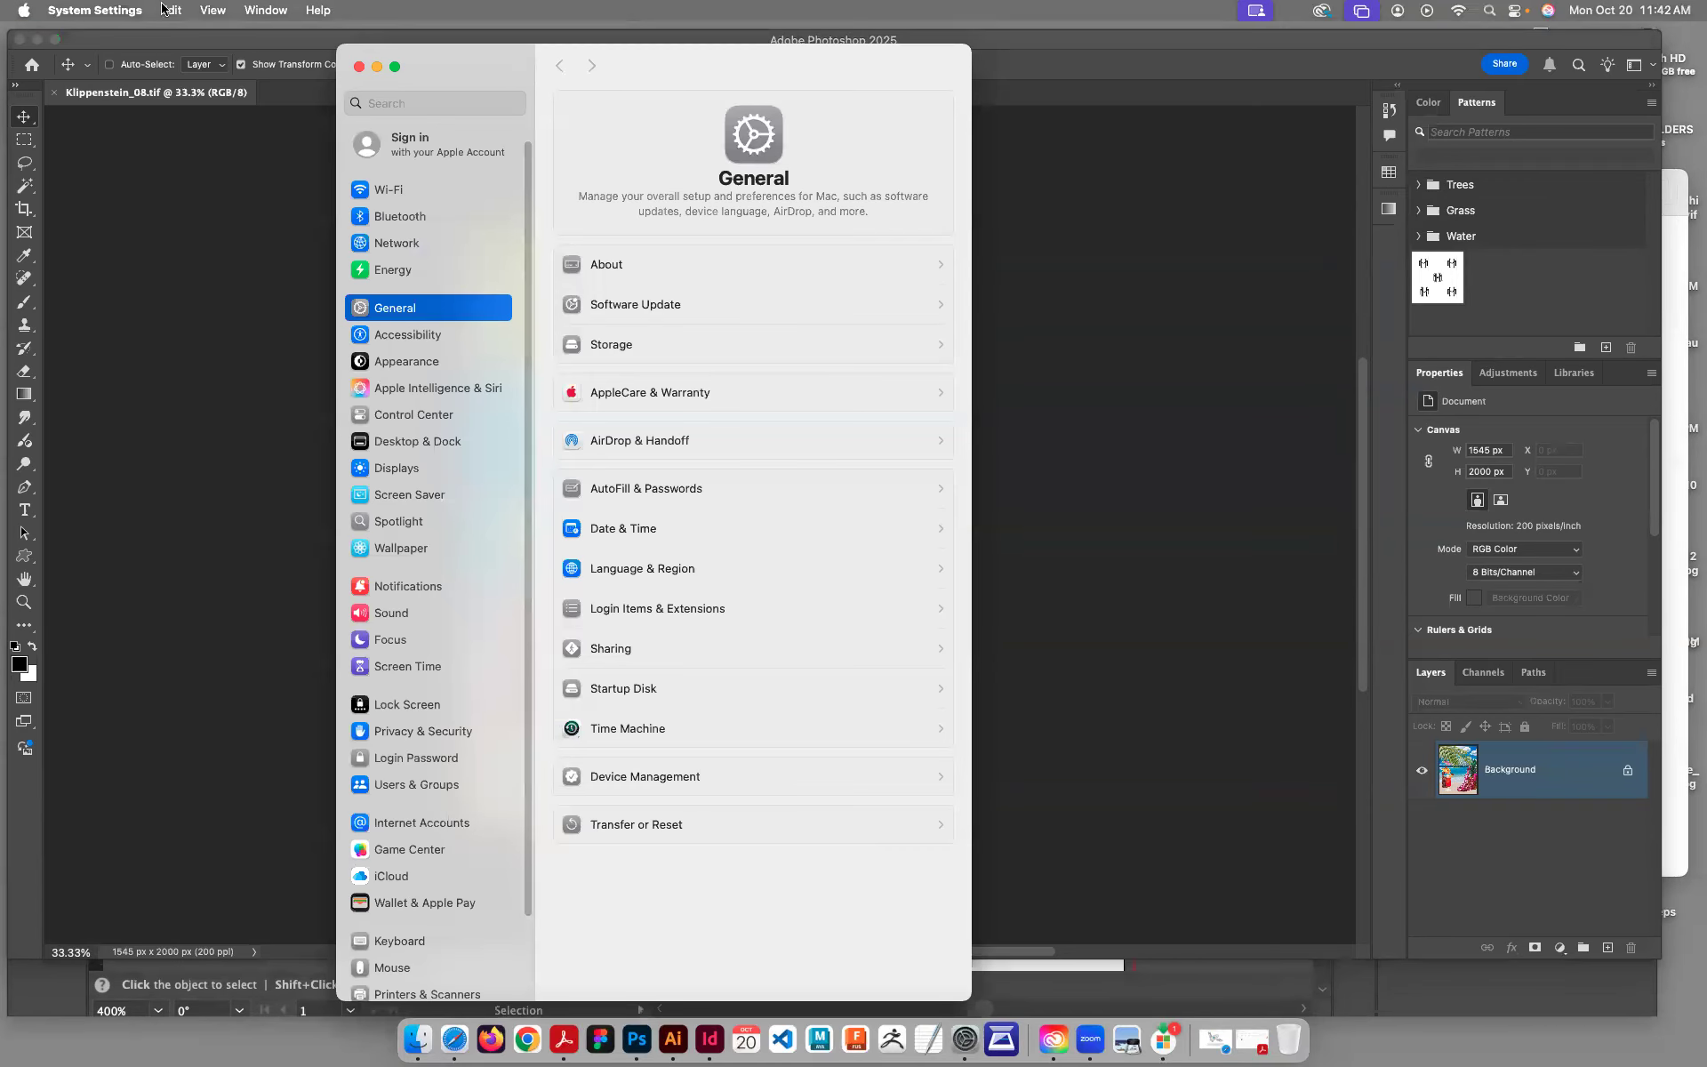
click(360, 67)
Step: Examine the option for showing all Filter Gallery groups and names in the Plugins preferences, and close the preferences
click(96, 9)
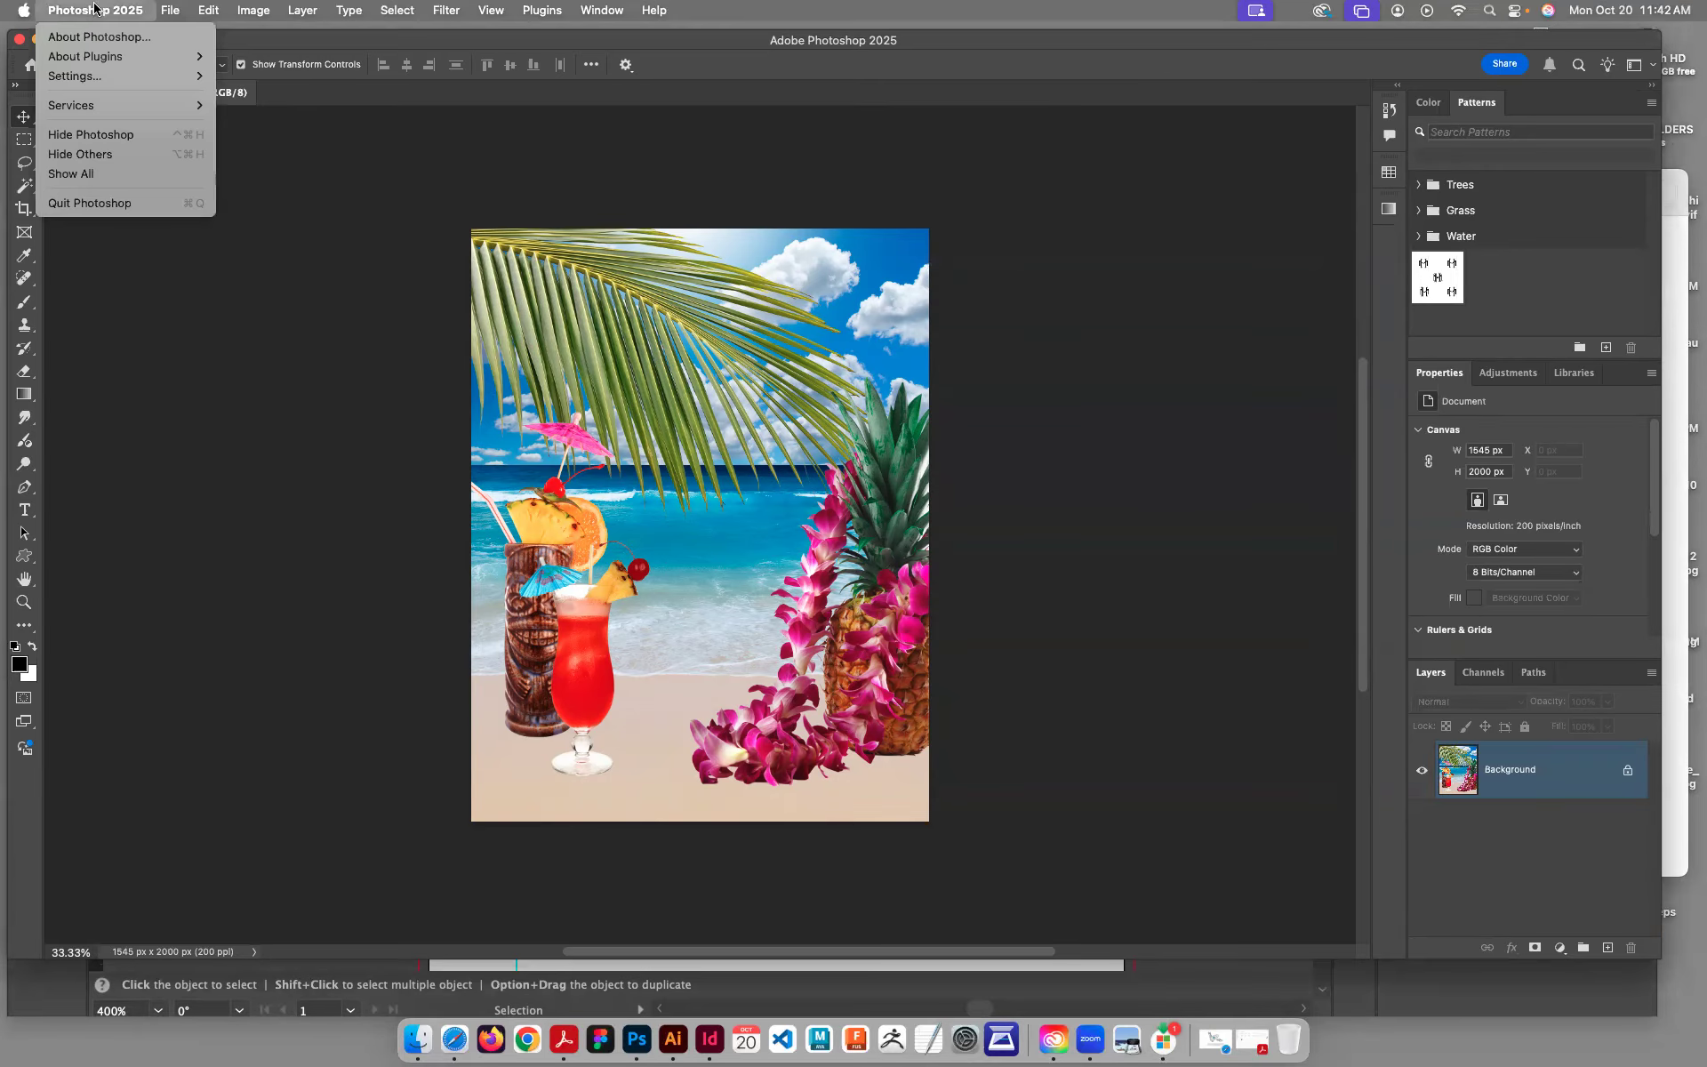
mouse_move(78, 84)
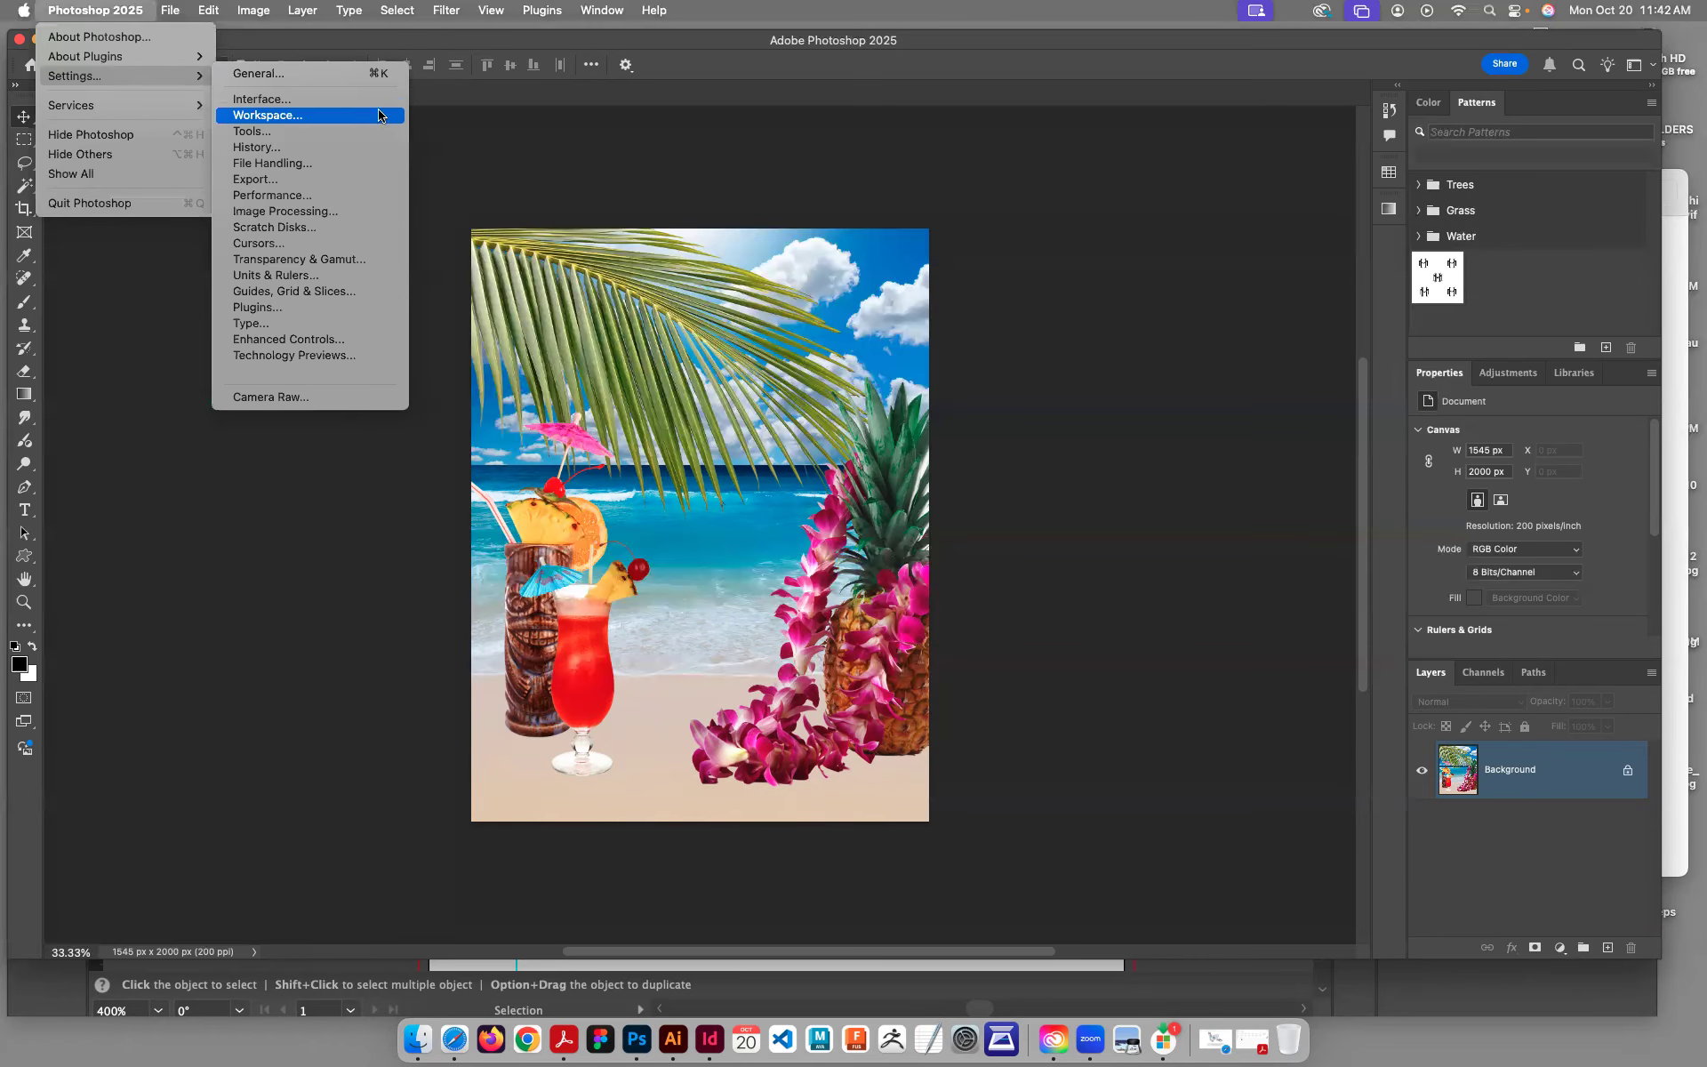
click(356, 312)
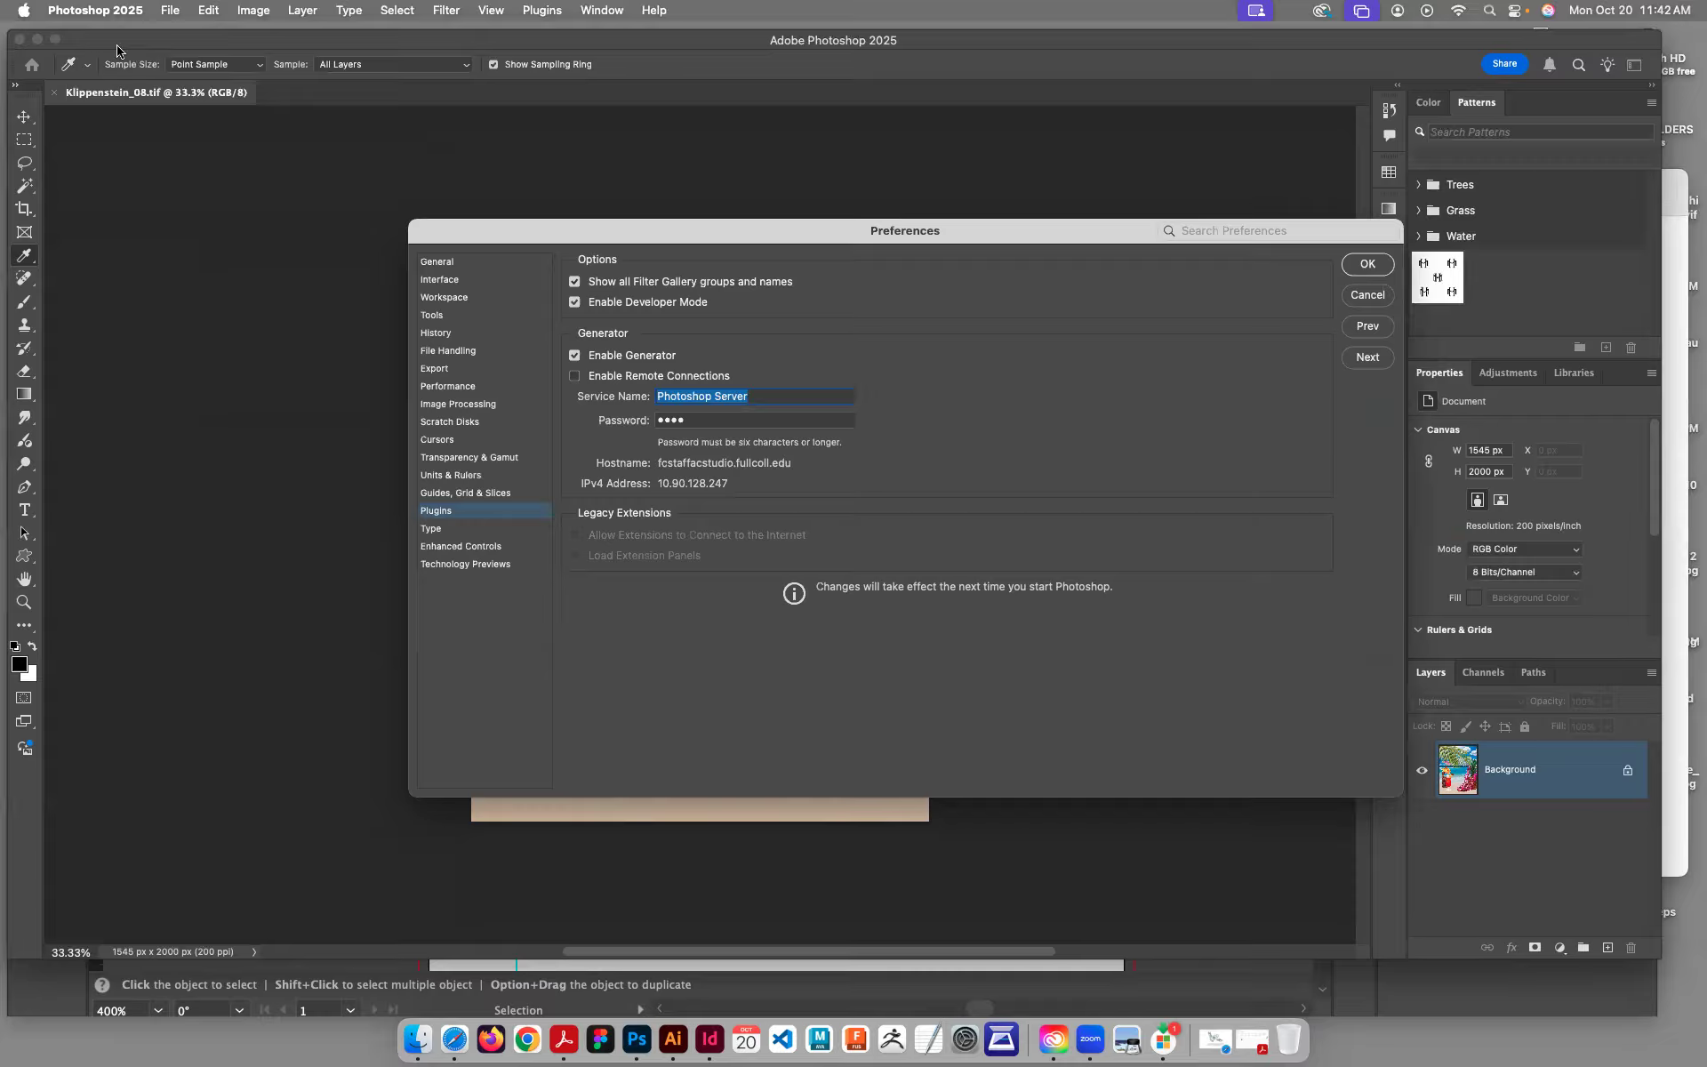
click(136, 11)
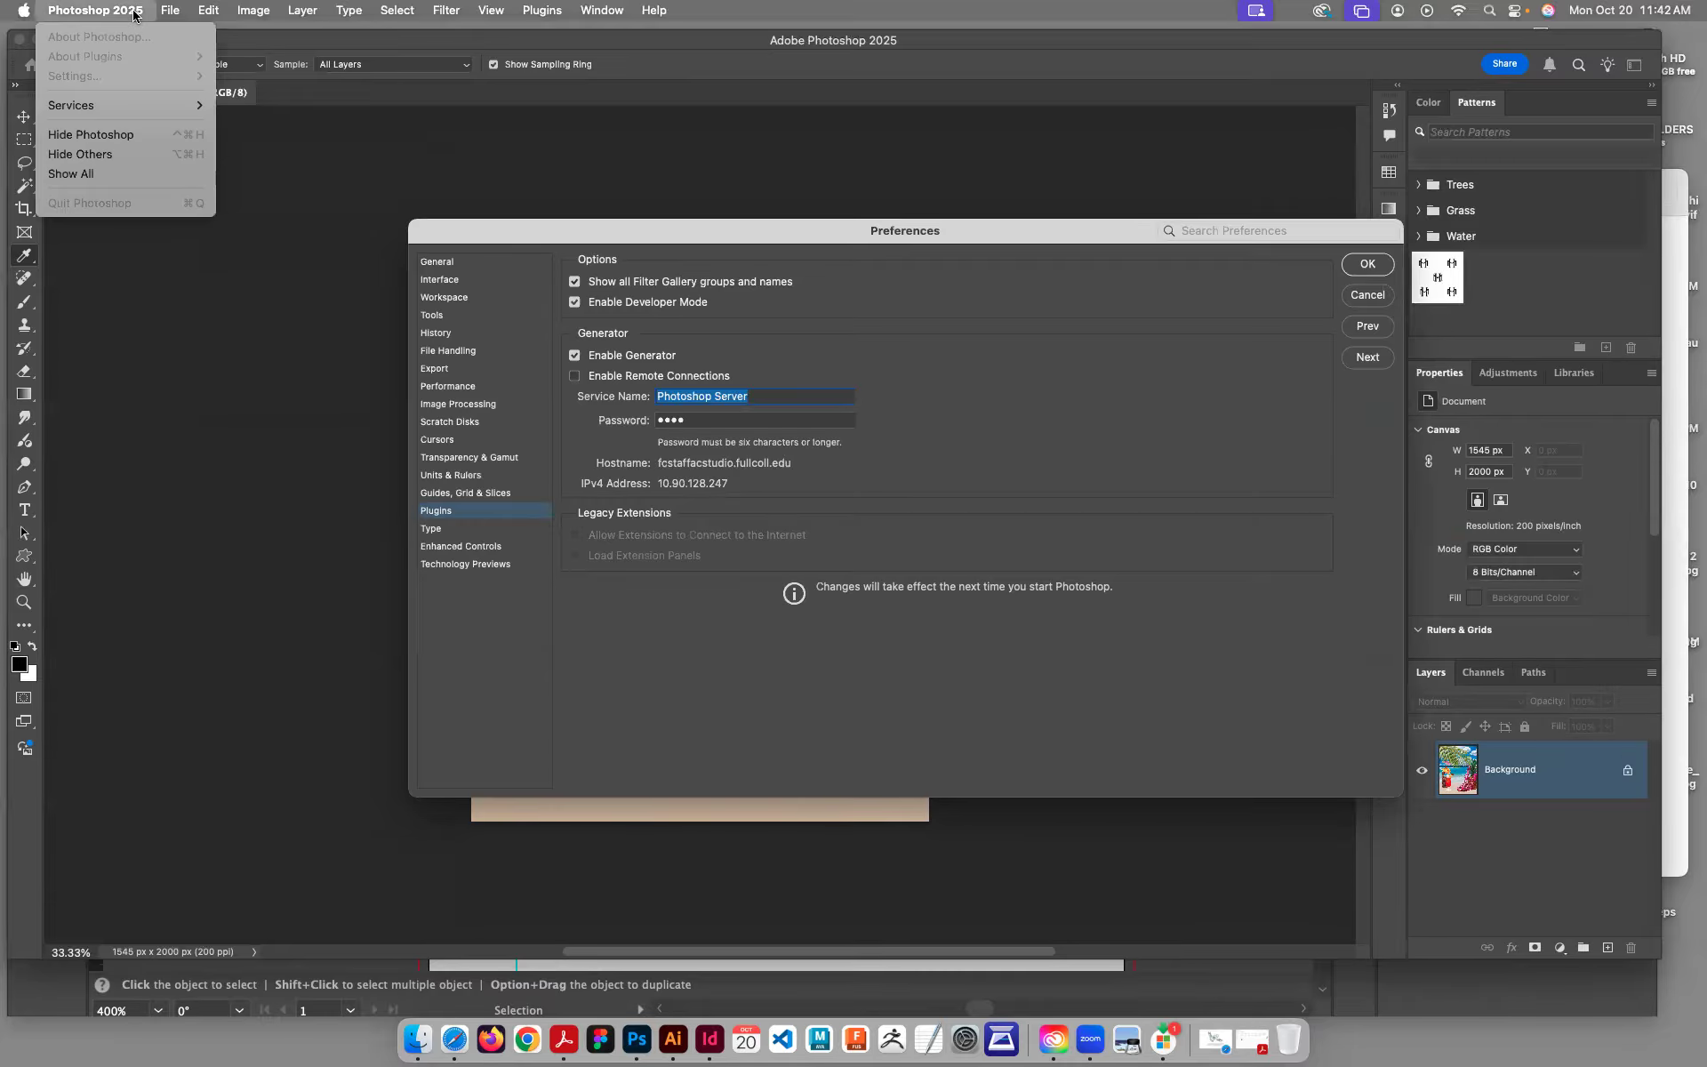
click(165, 11)
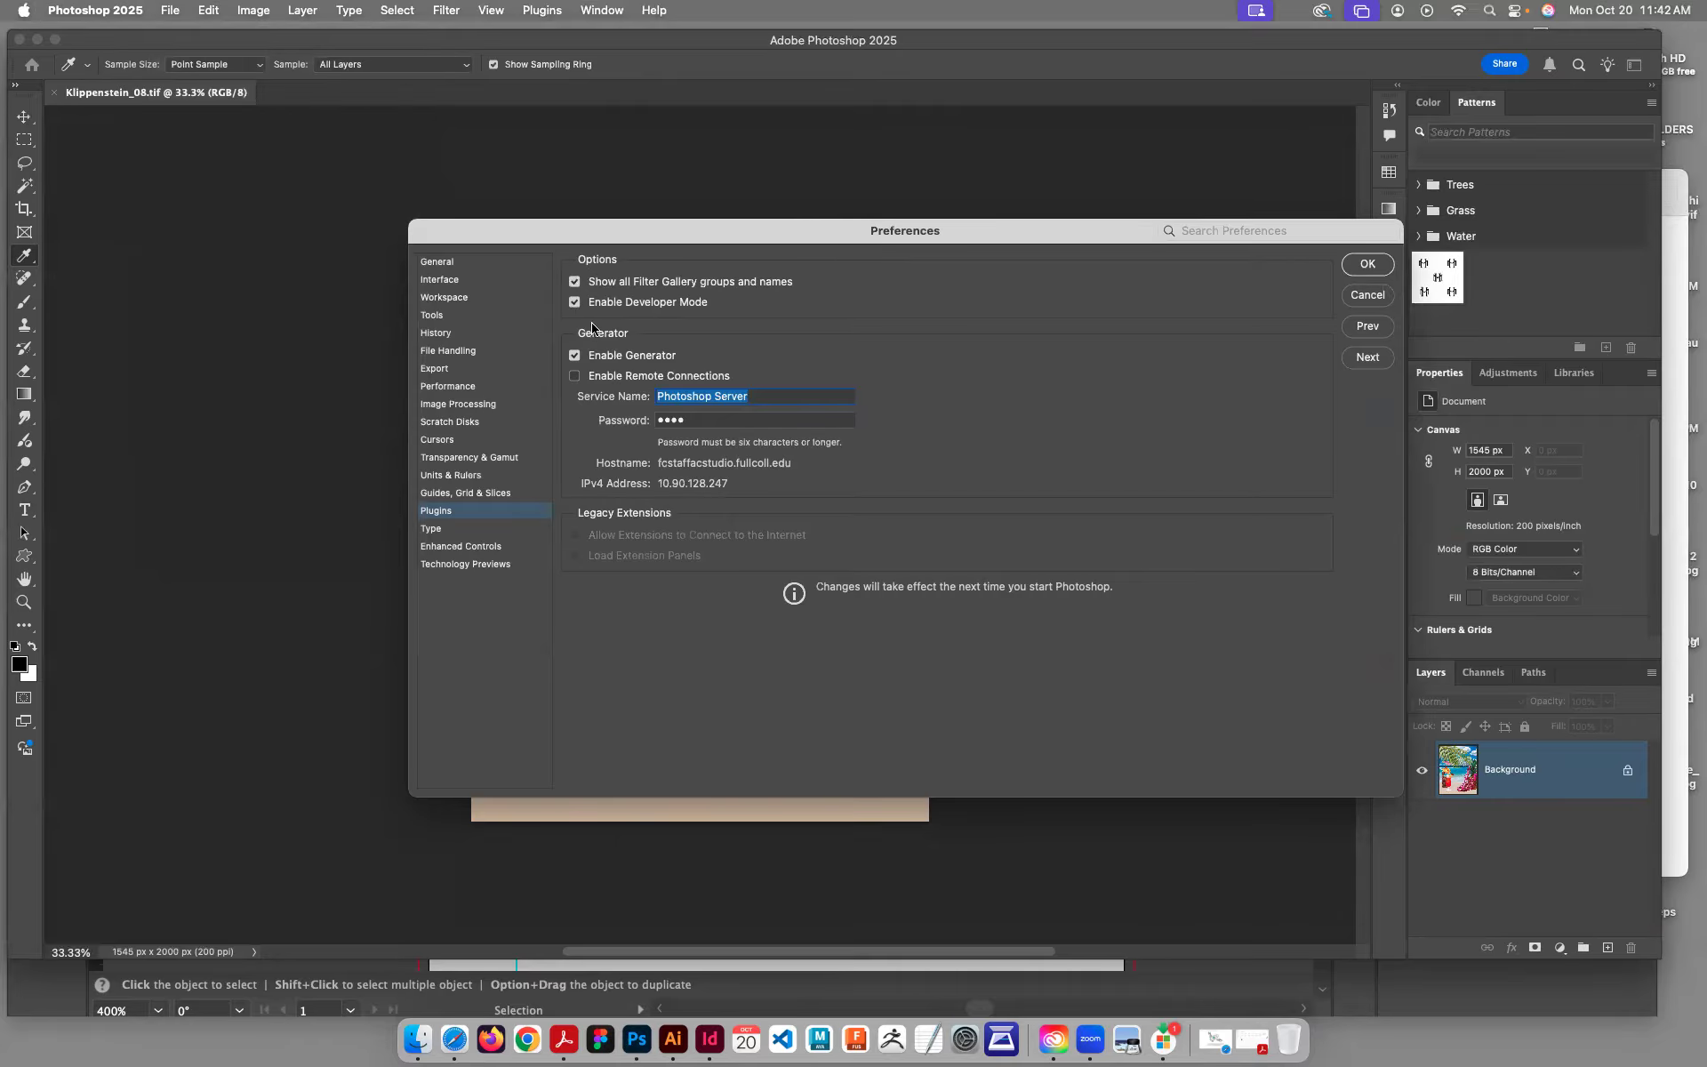
click(1366, 265)
Step: Try an extreme RGB Curves brightening with a point at input 27 and output 196, and cancel the adjustment
key(v)
key(super+equal)
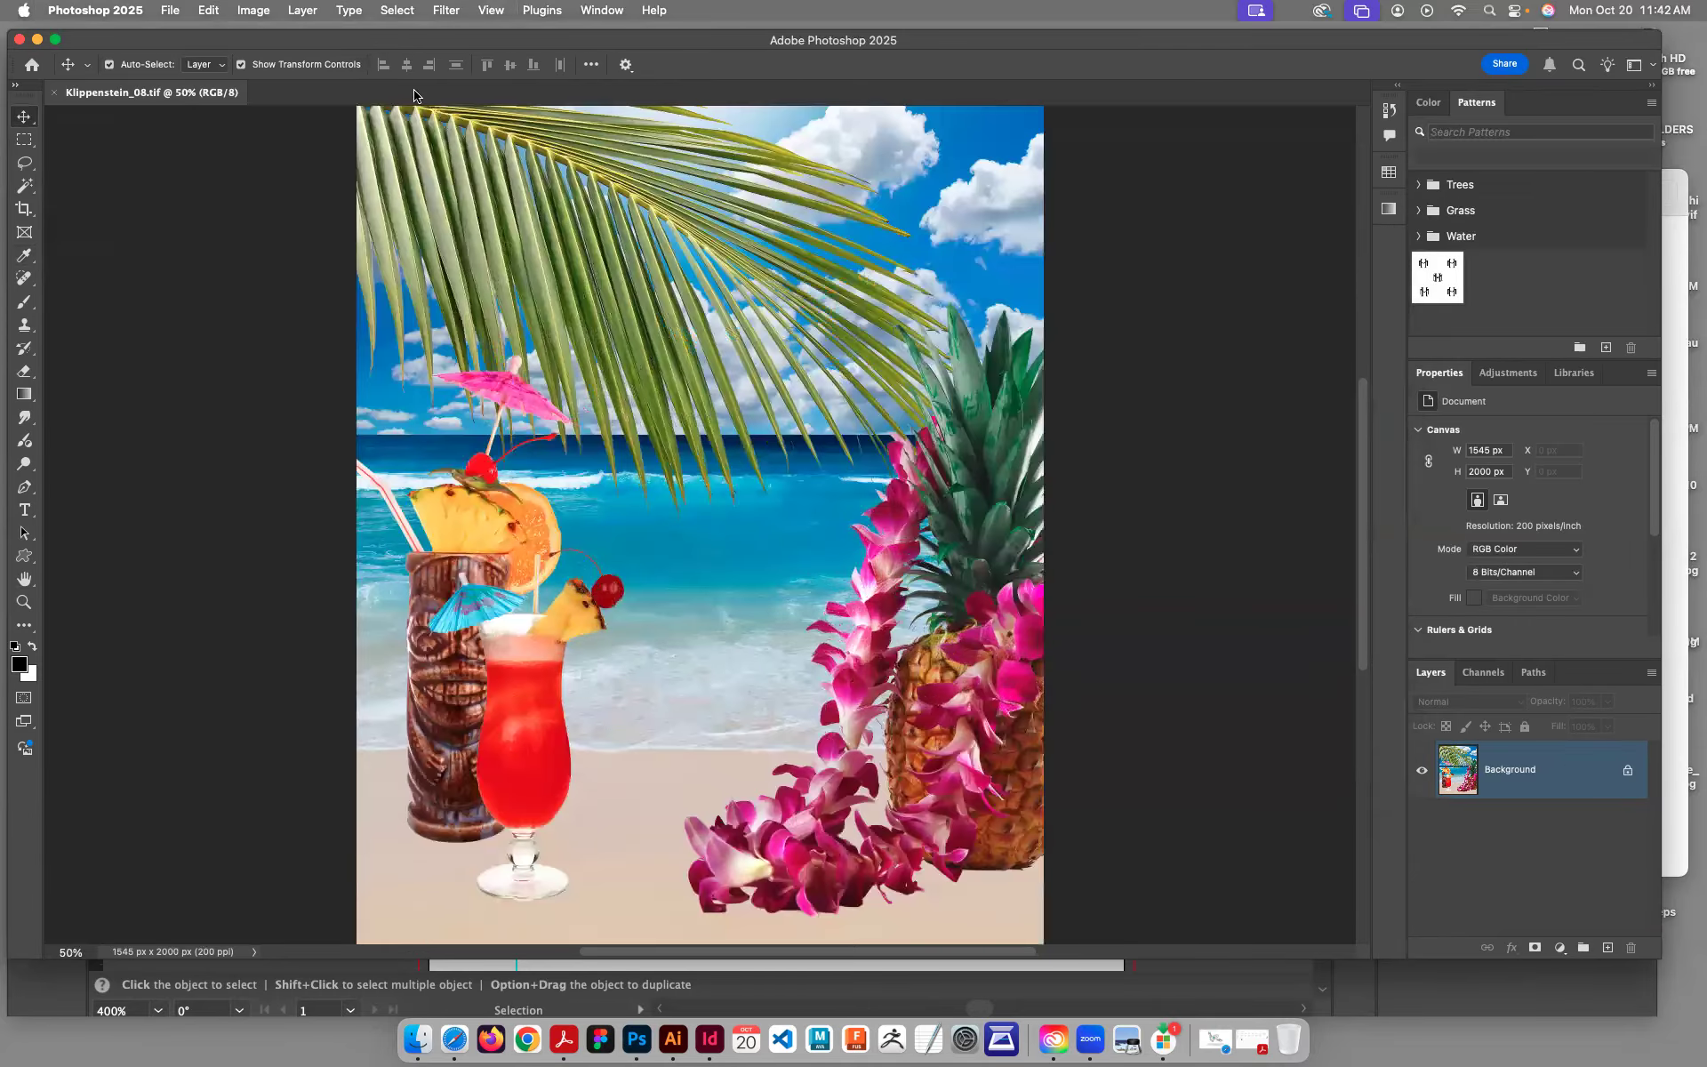
key(super+equal)
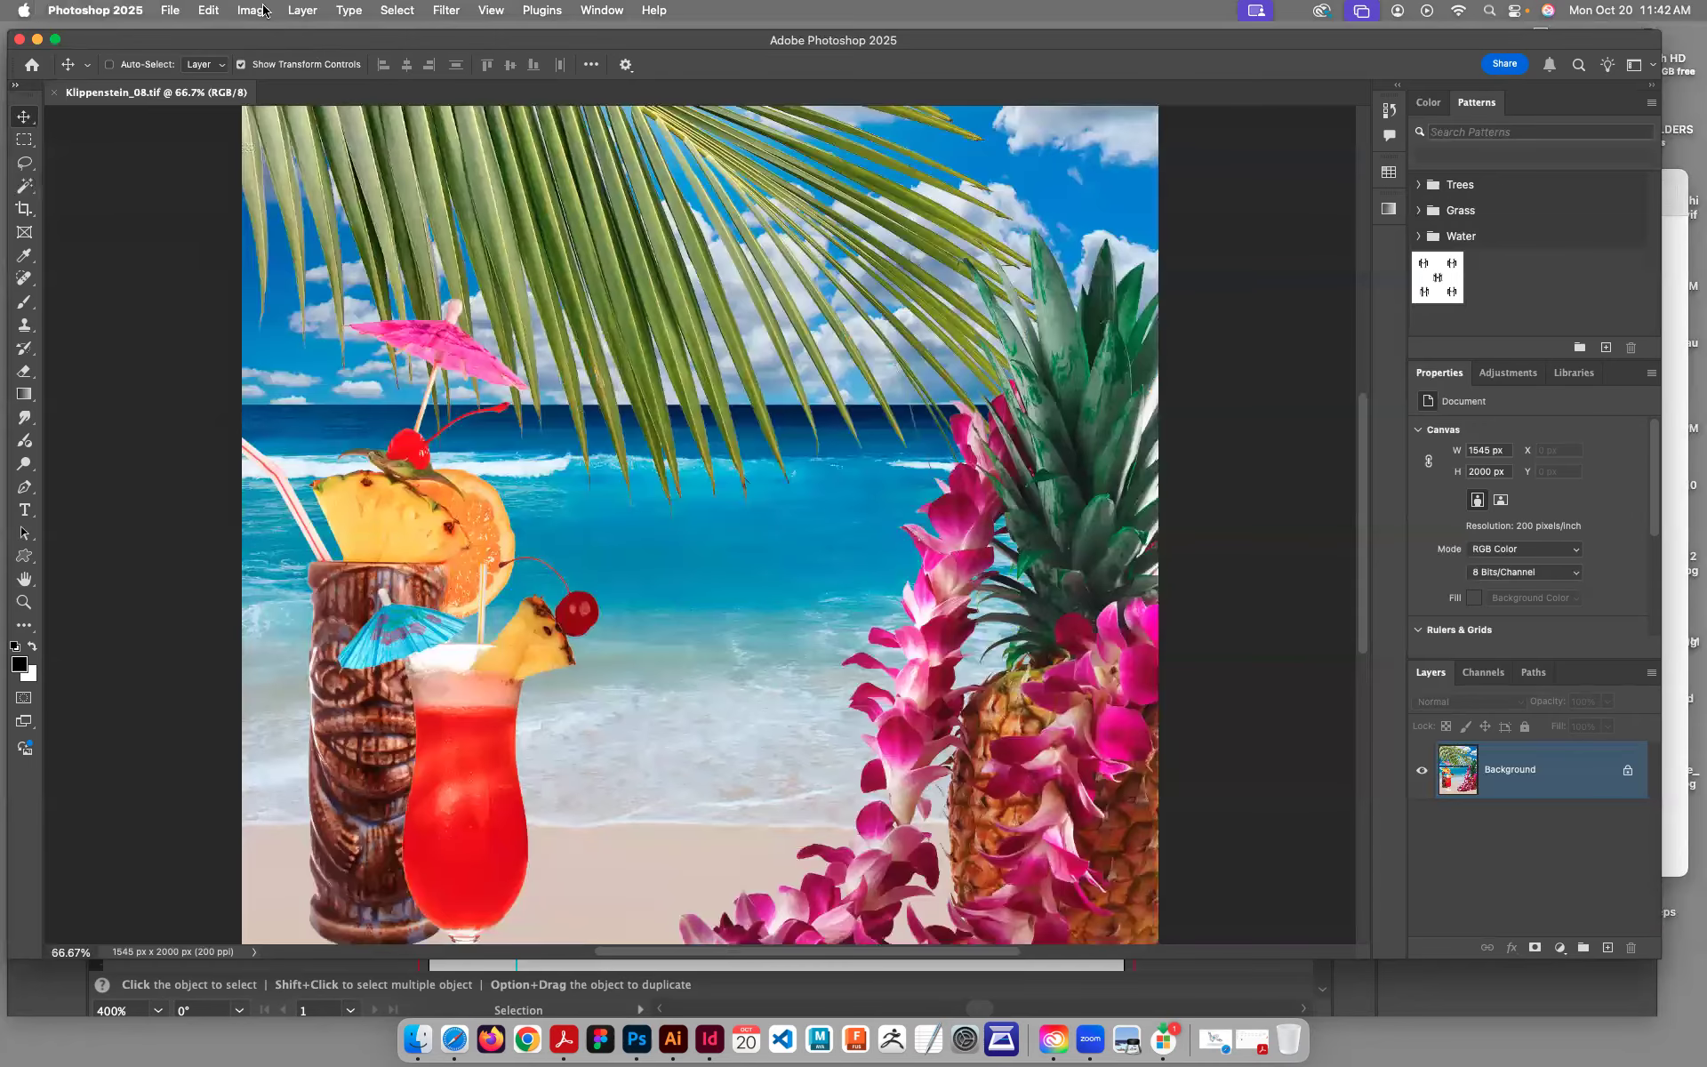
click(261, 8)
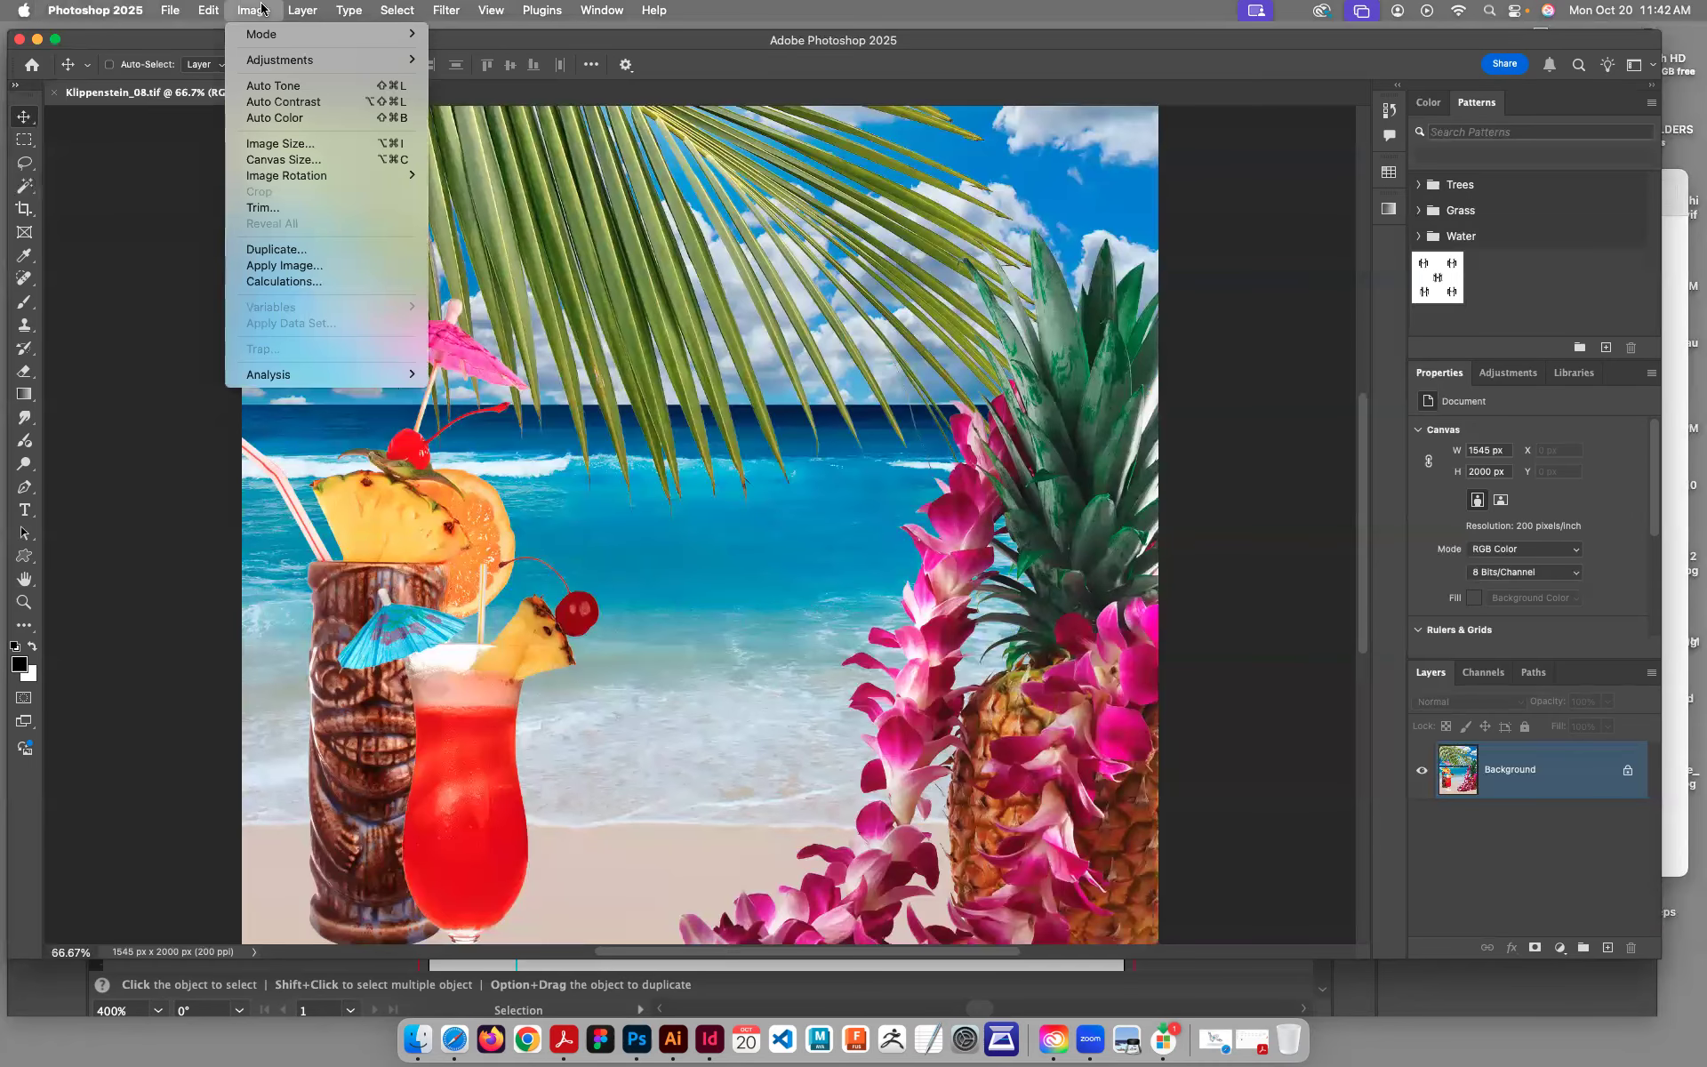
mouse_move(284, 59)
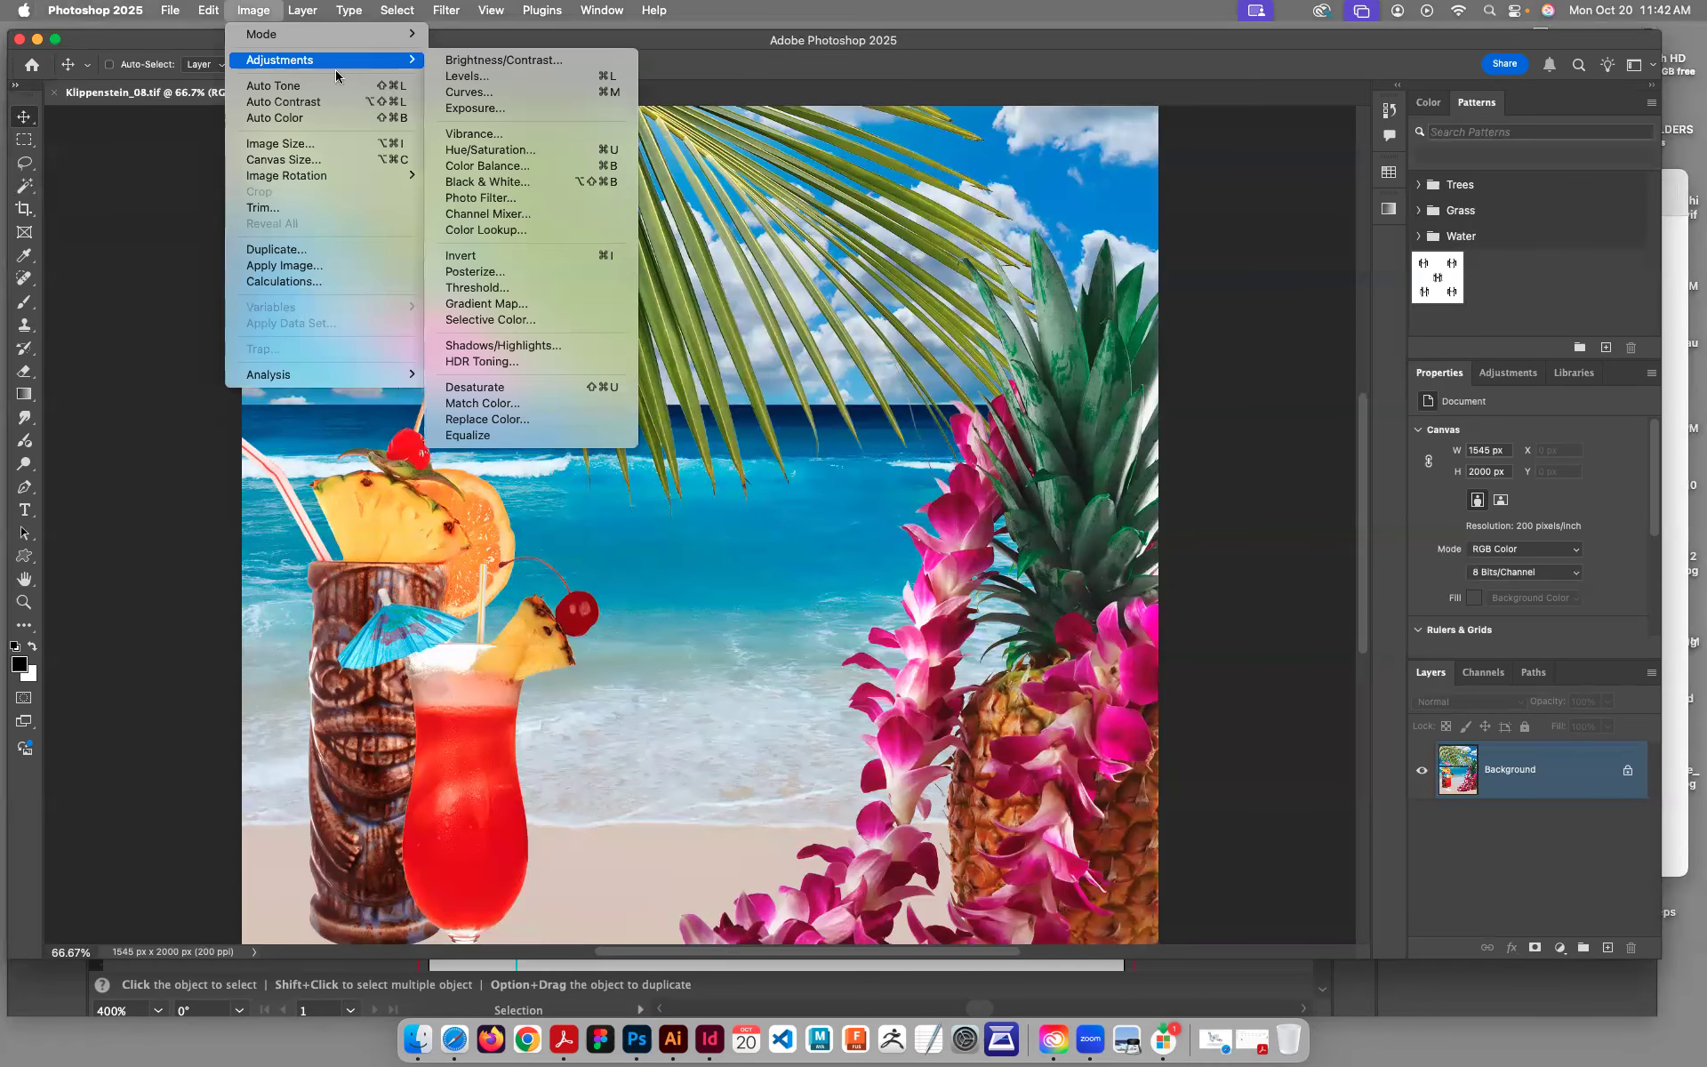
click(510, 98)
drag(1302, 480, 1221, 428)
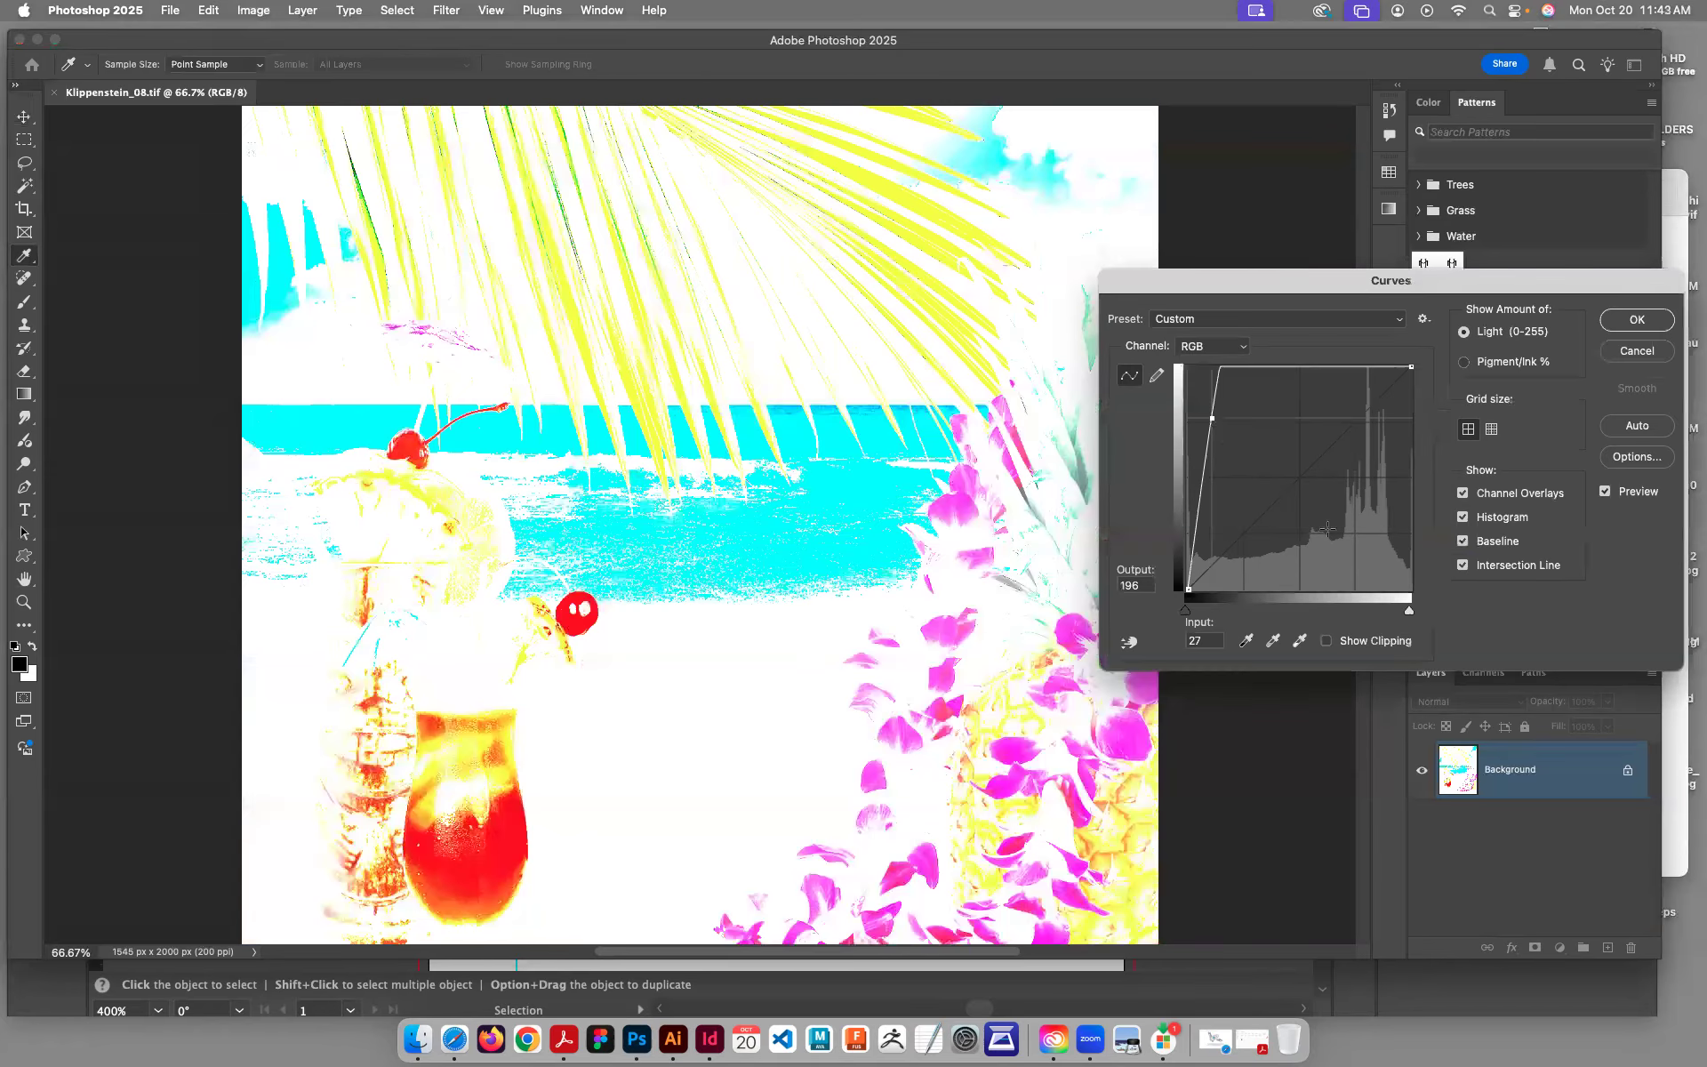
click(1637, 351)
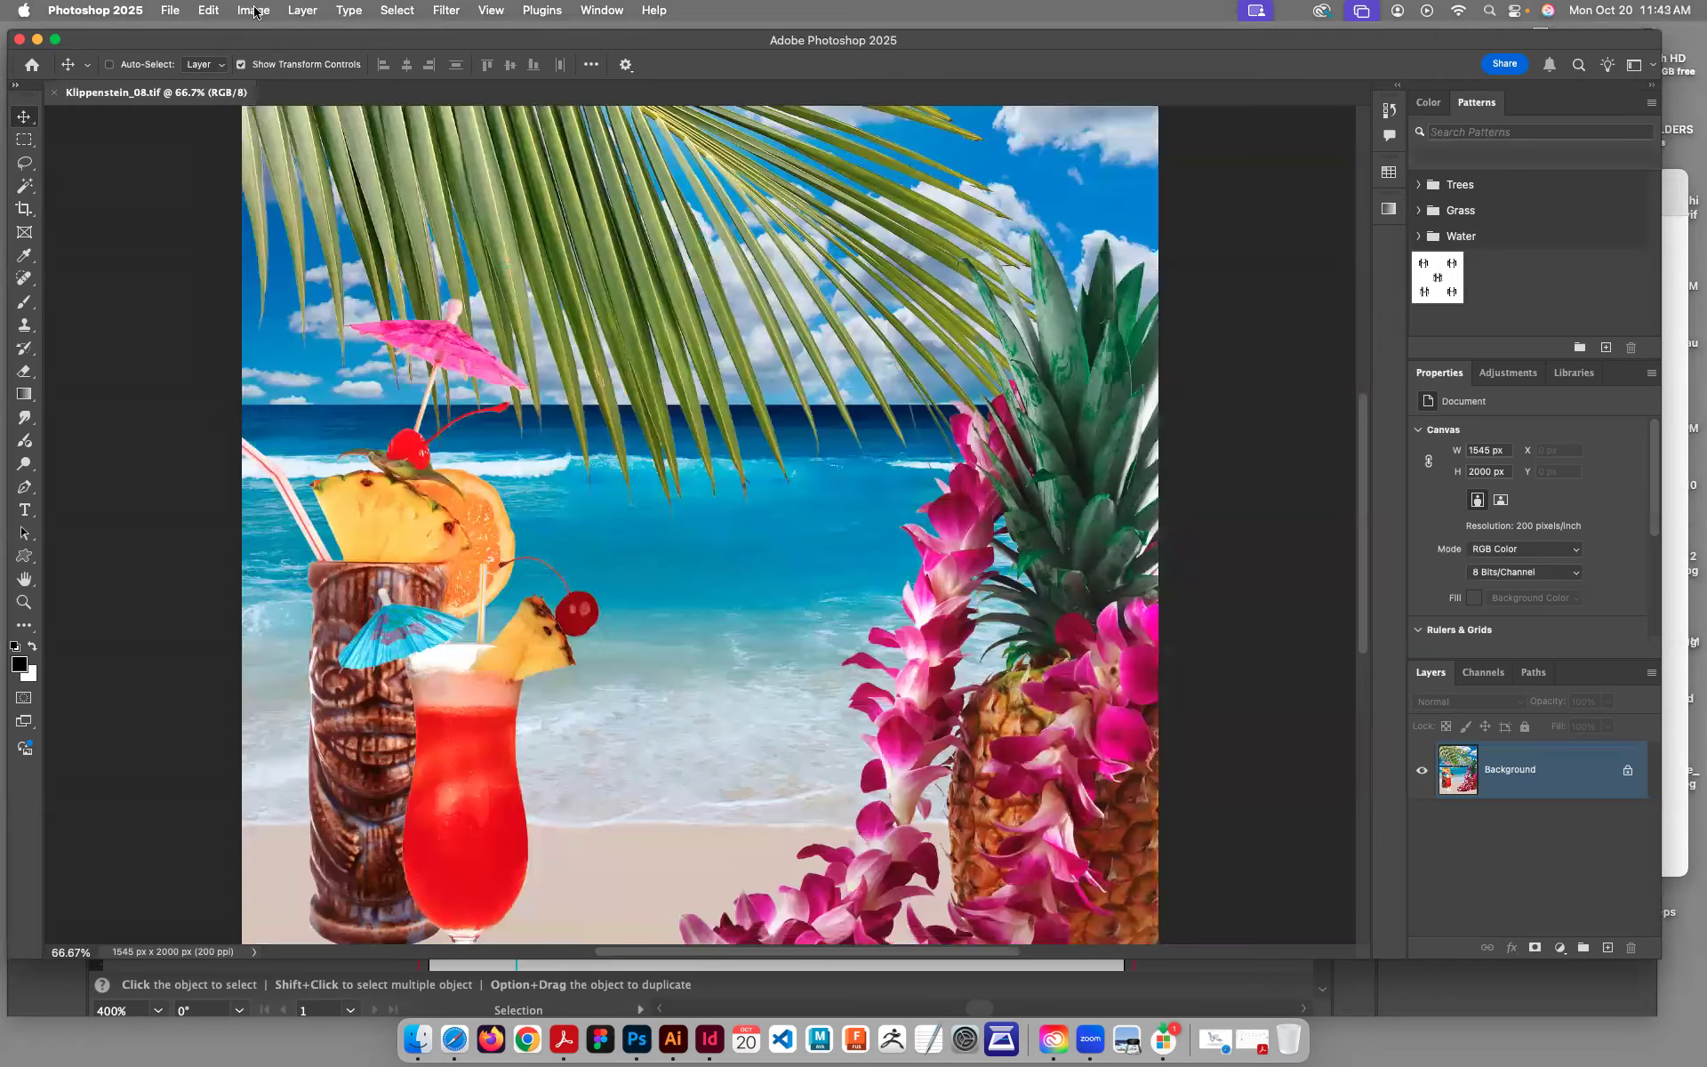
Step: Try a Hue/Saturation hue shift of +25 on all colours and reset the hue to 0
click(255, 11)
mouse_move(279, 60)
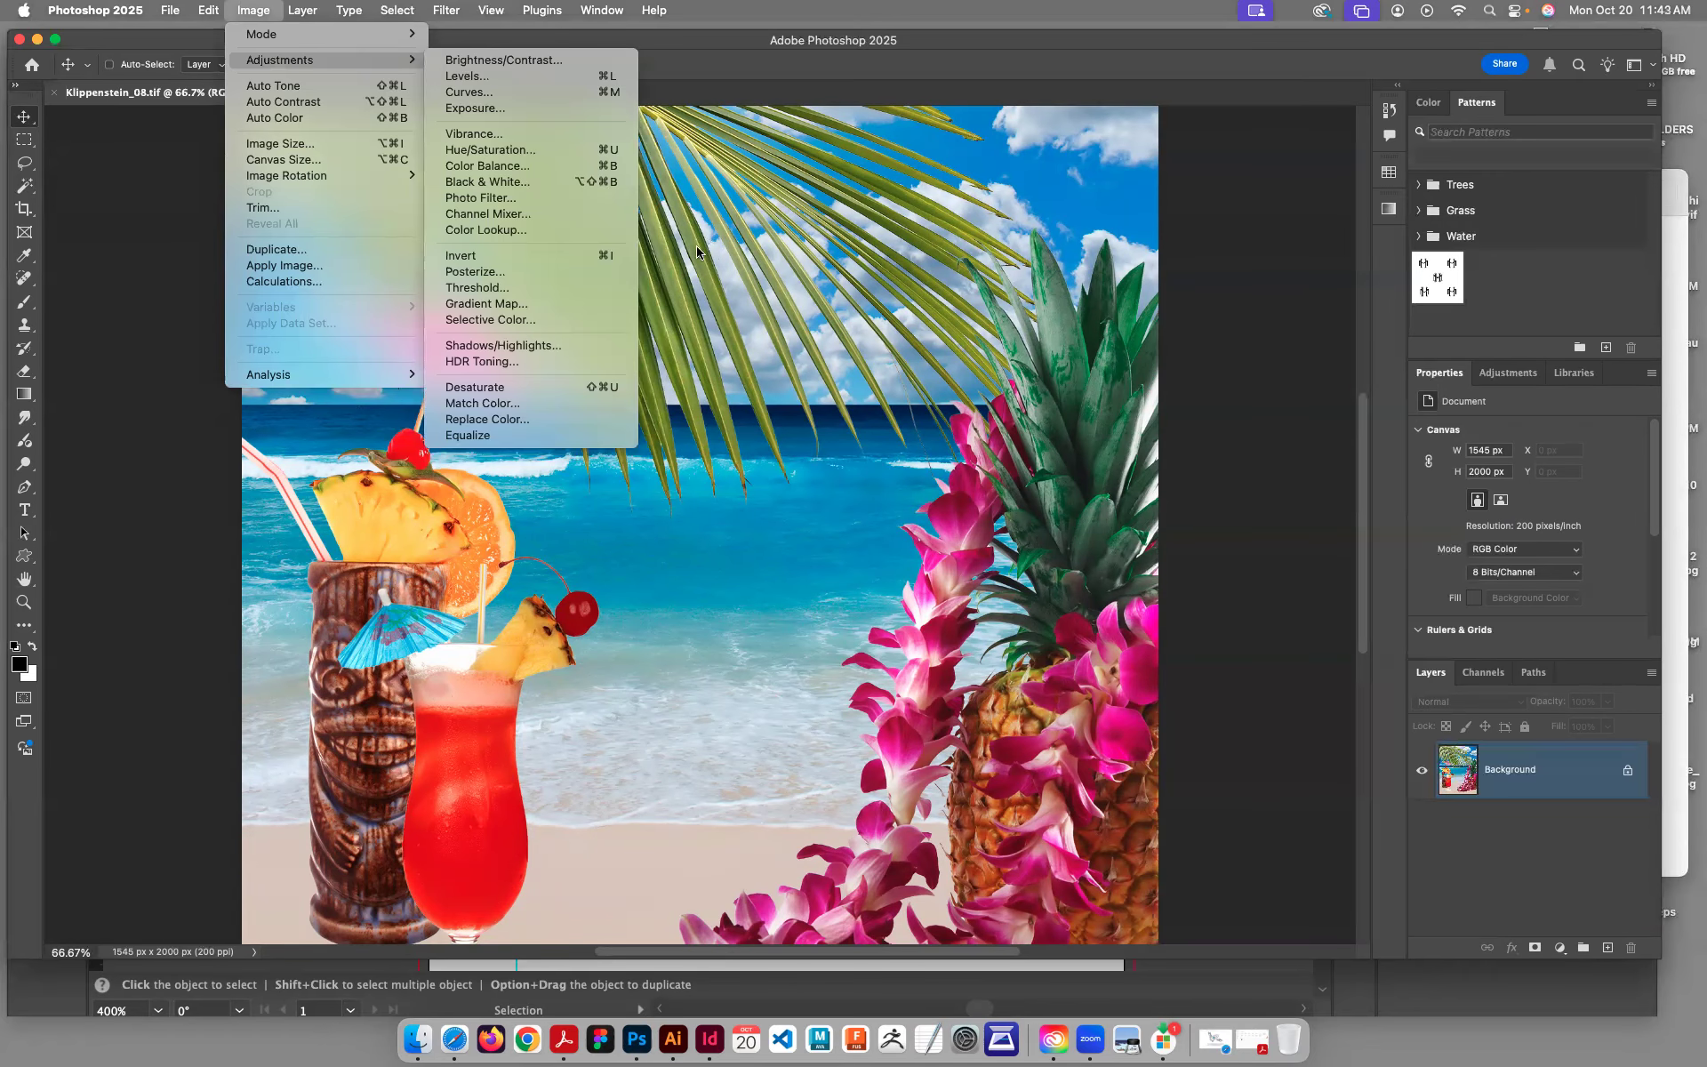
click(596, 149)
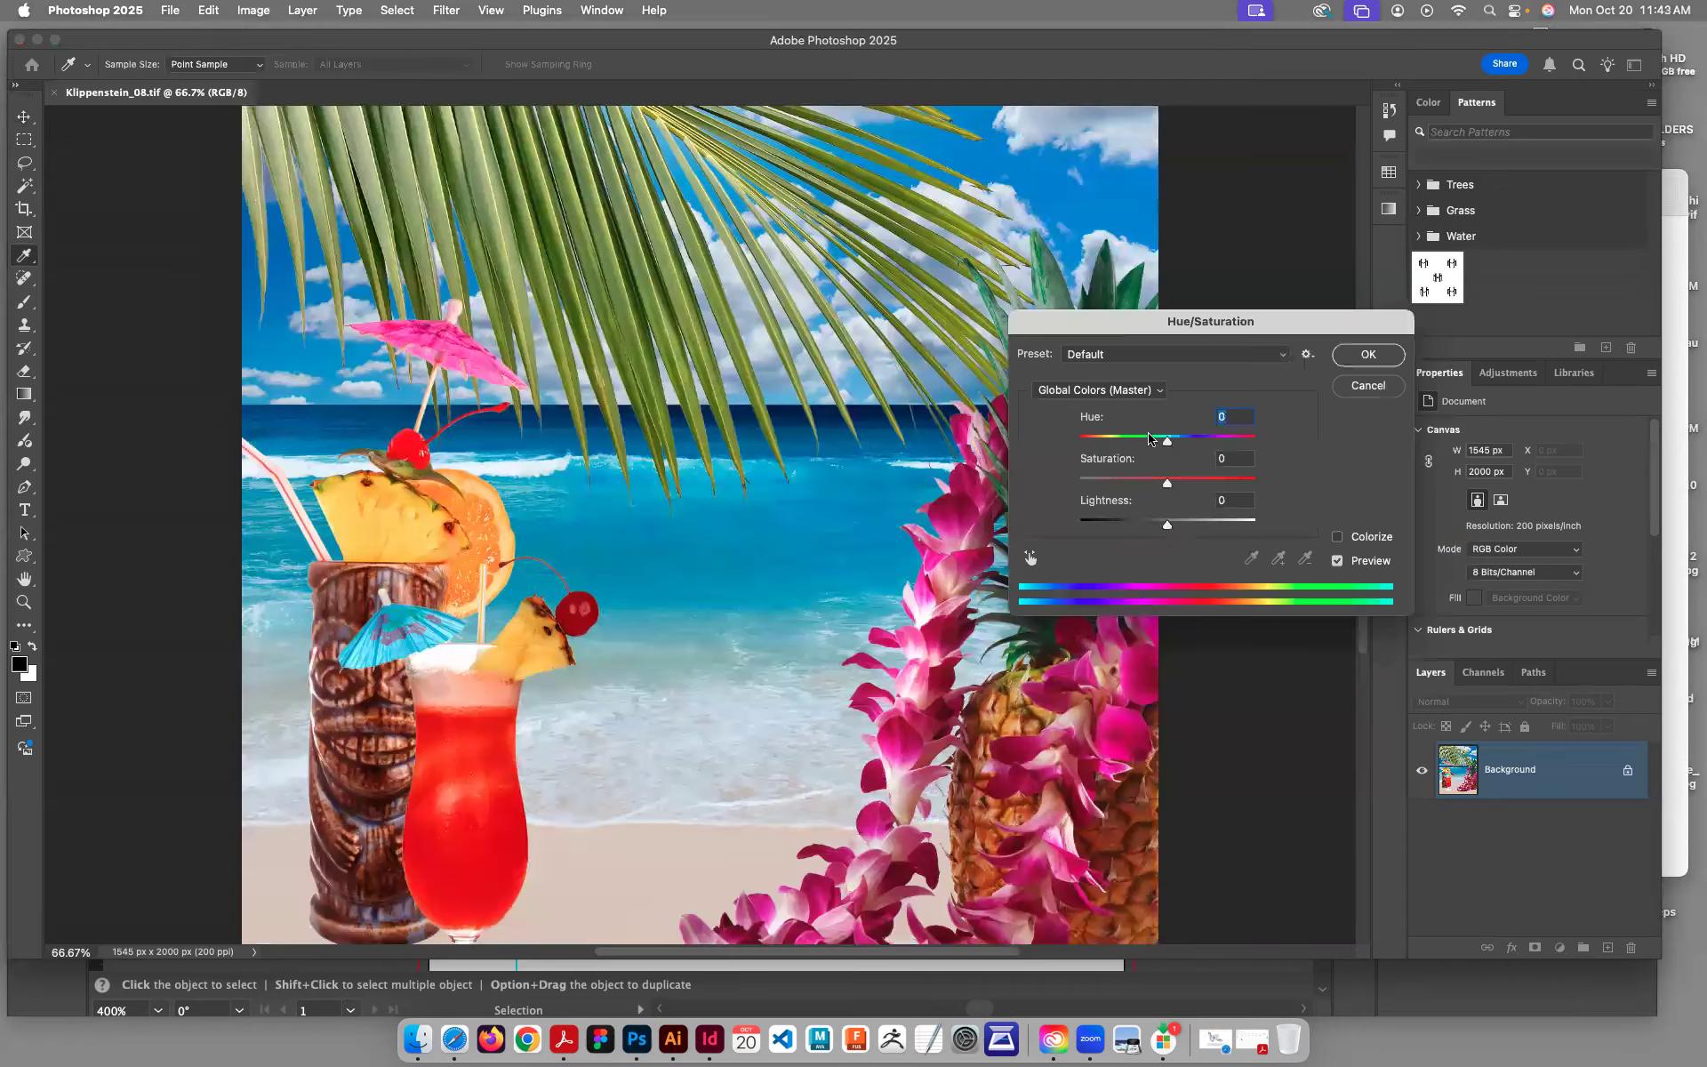
mouse_move(1167, 441)
mouse_down()
mouse_move(1082, 438)
mouse_move(1254, 450)
mouse_move(1172, 456)
mouse_up()
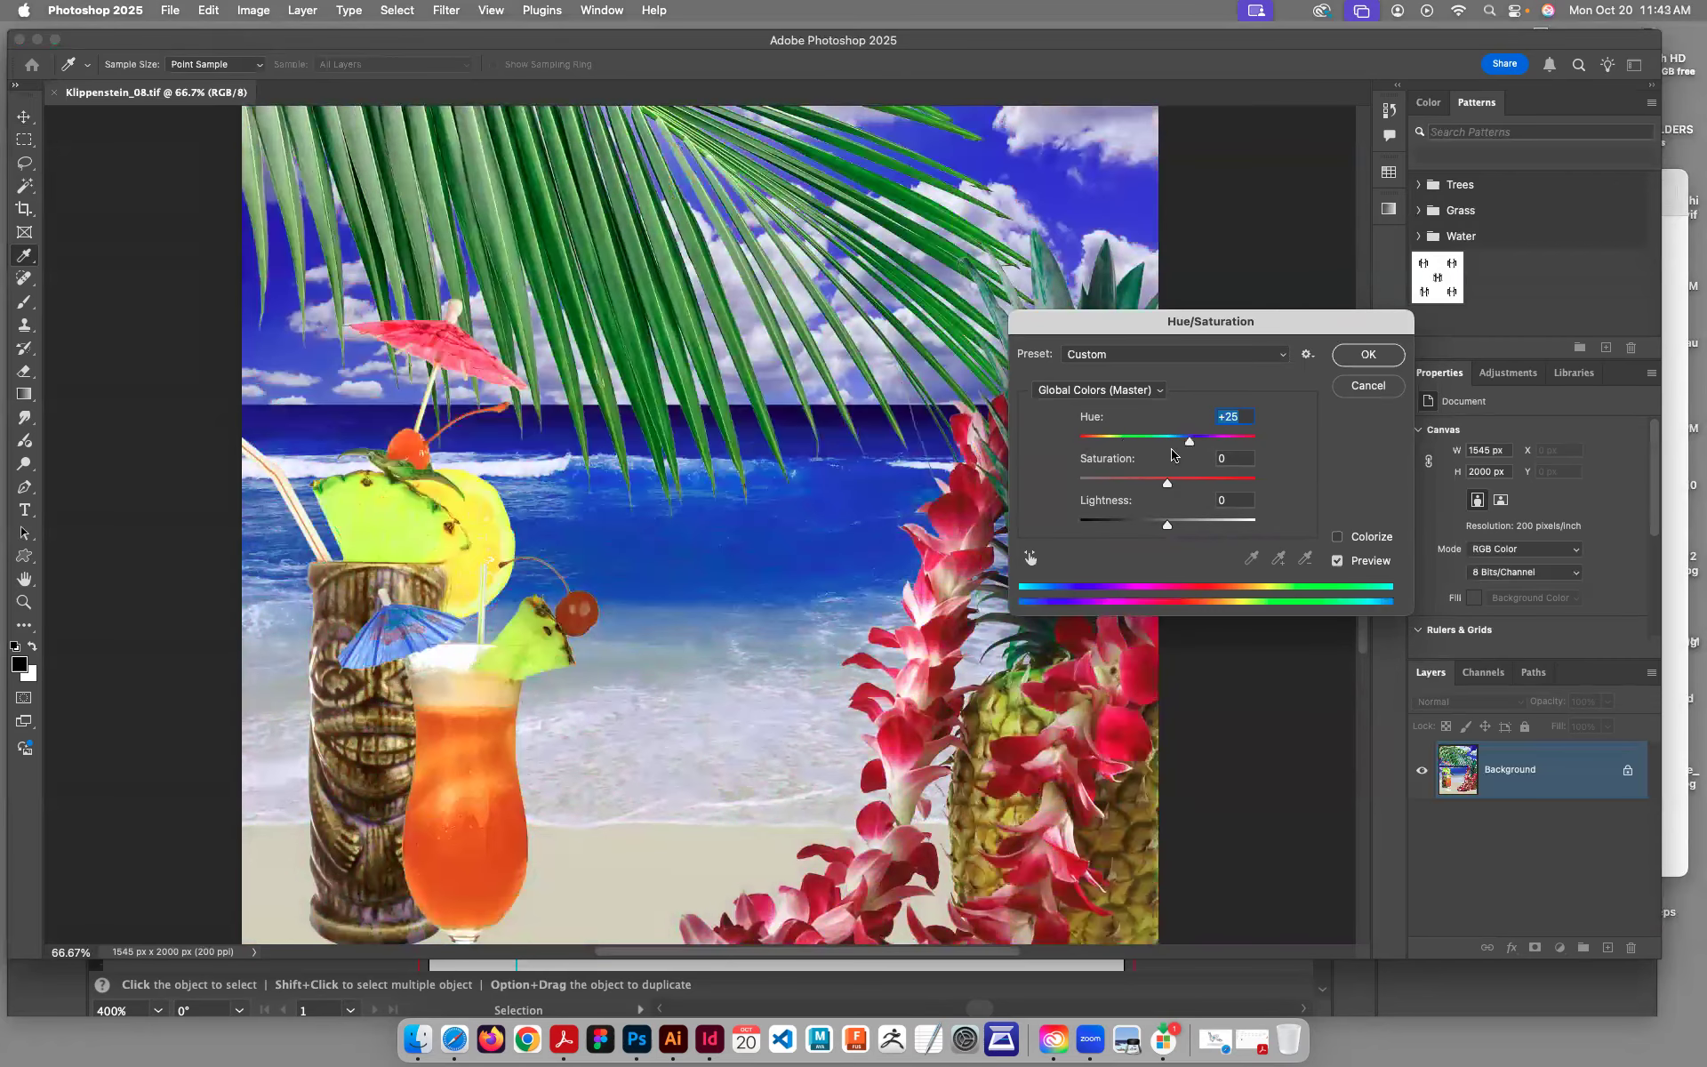
text(0)
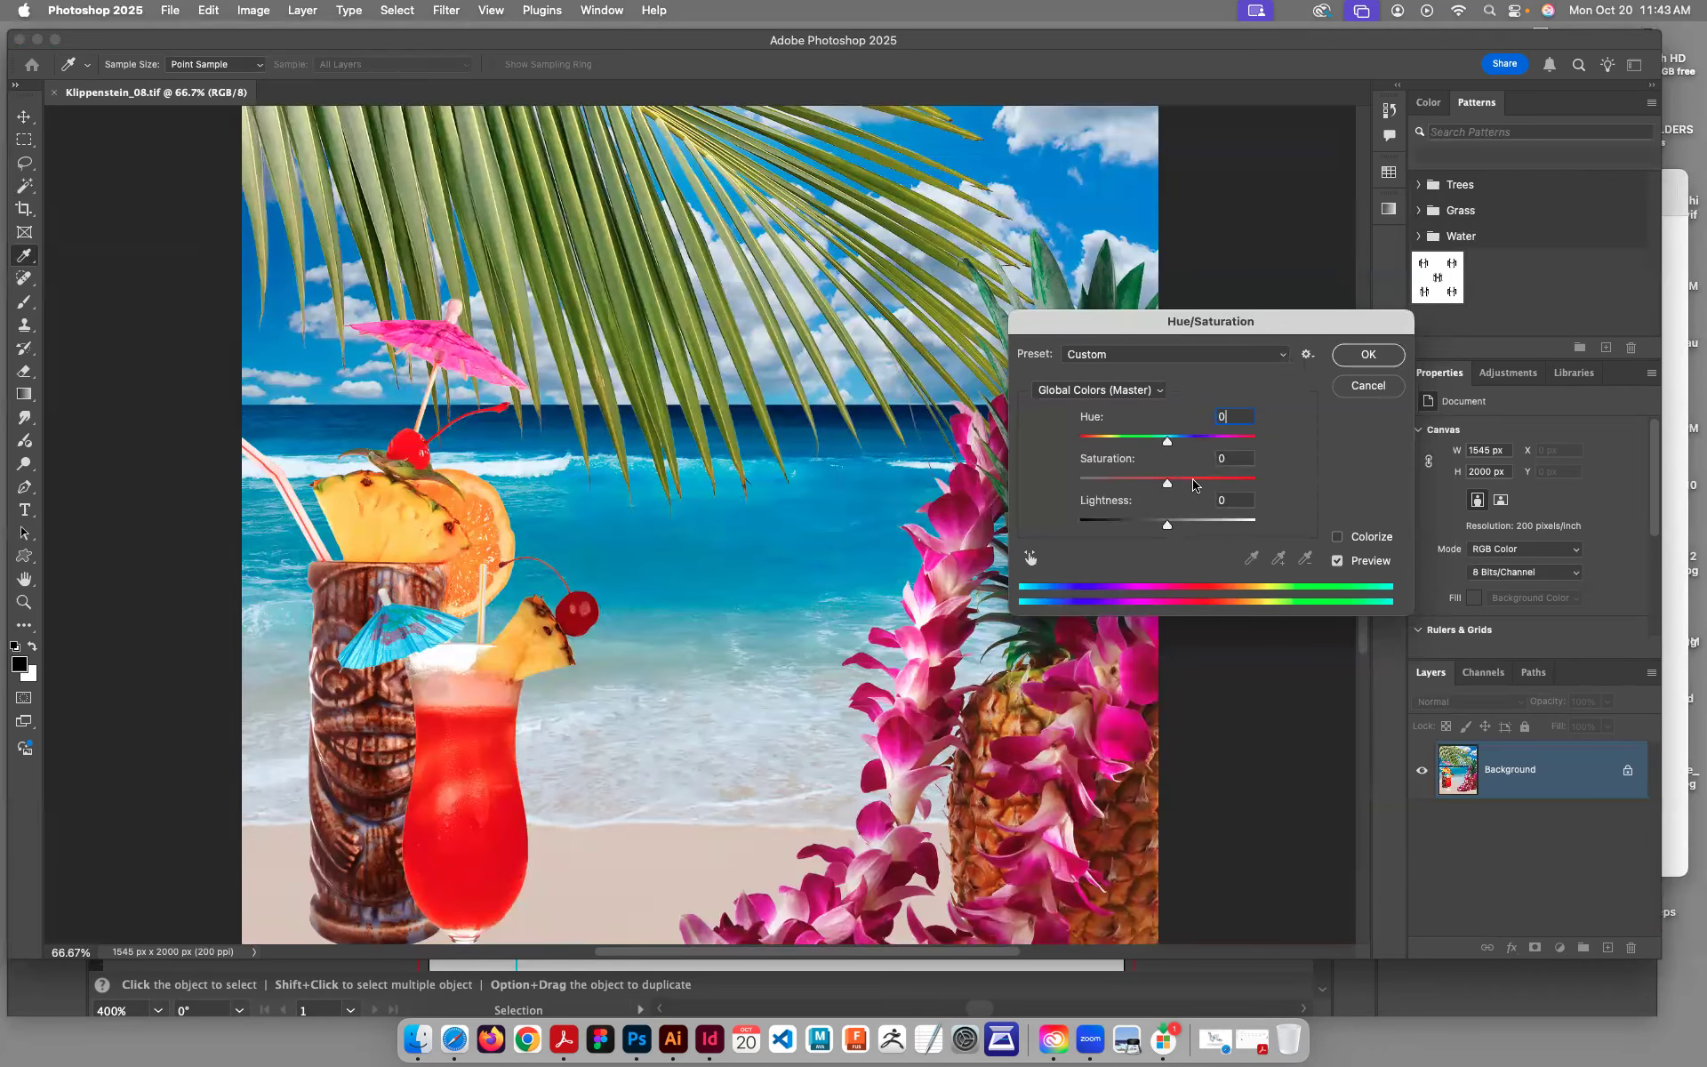
Step: Try the saturation of all colours at -76 and at +100, and reset it to 0
drag(1156, 484, 1099, 481)
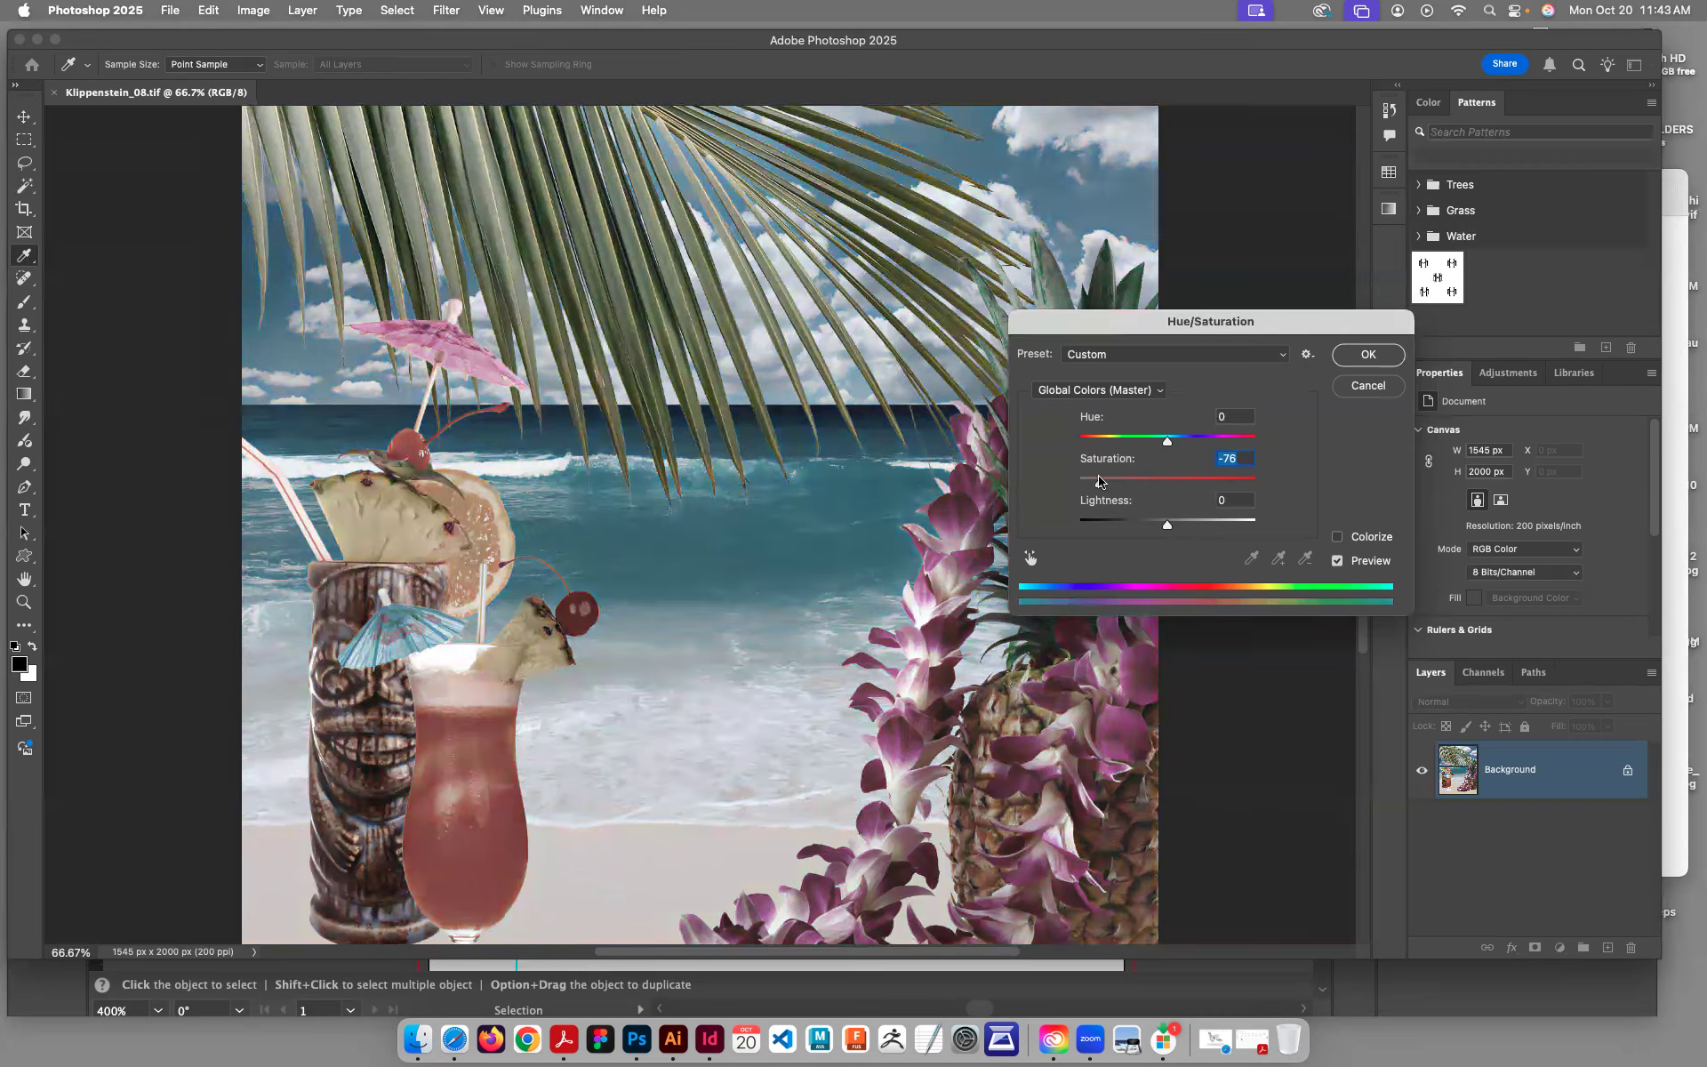
drag(1103, 485, 1282, 491)
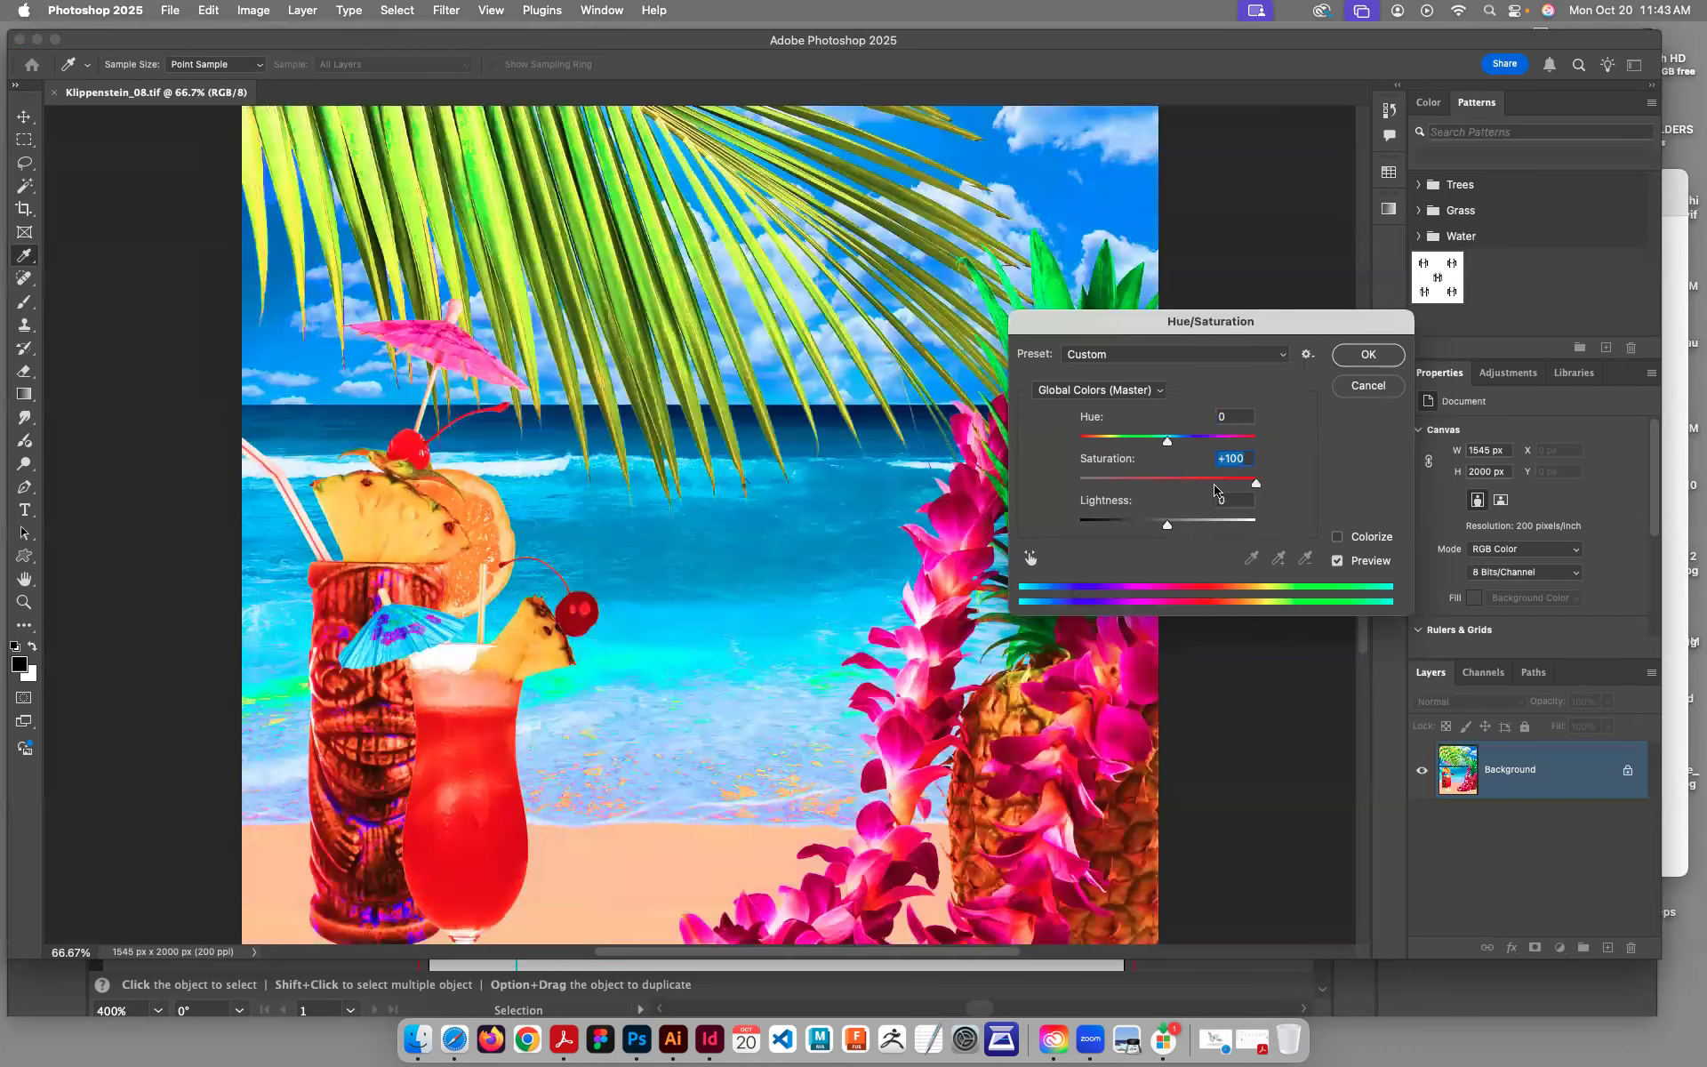
drag(1259, 485, 1249, 491)
text(0)
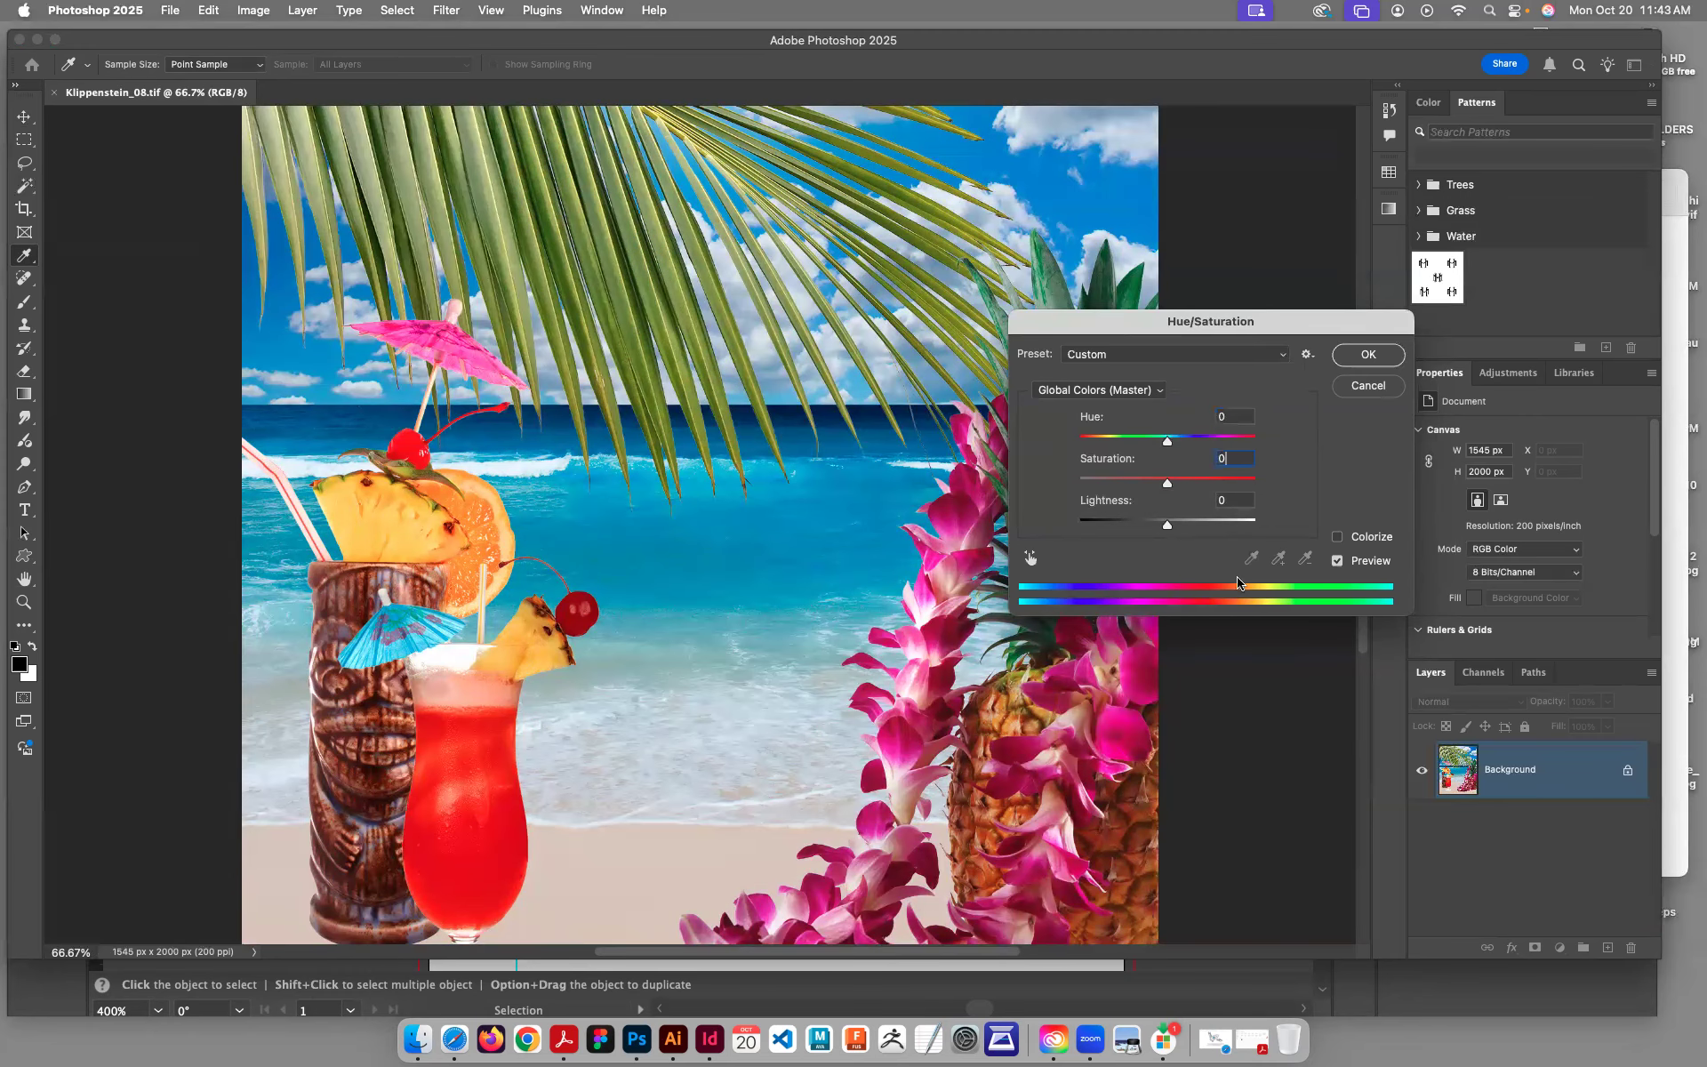
Step: Try the lightness of all colours at +73 and at -24, and reset it to 0
drag(1167, 530, 1232, 528)
click(1233, 527)
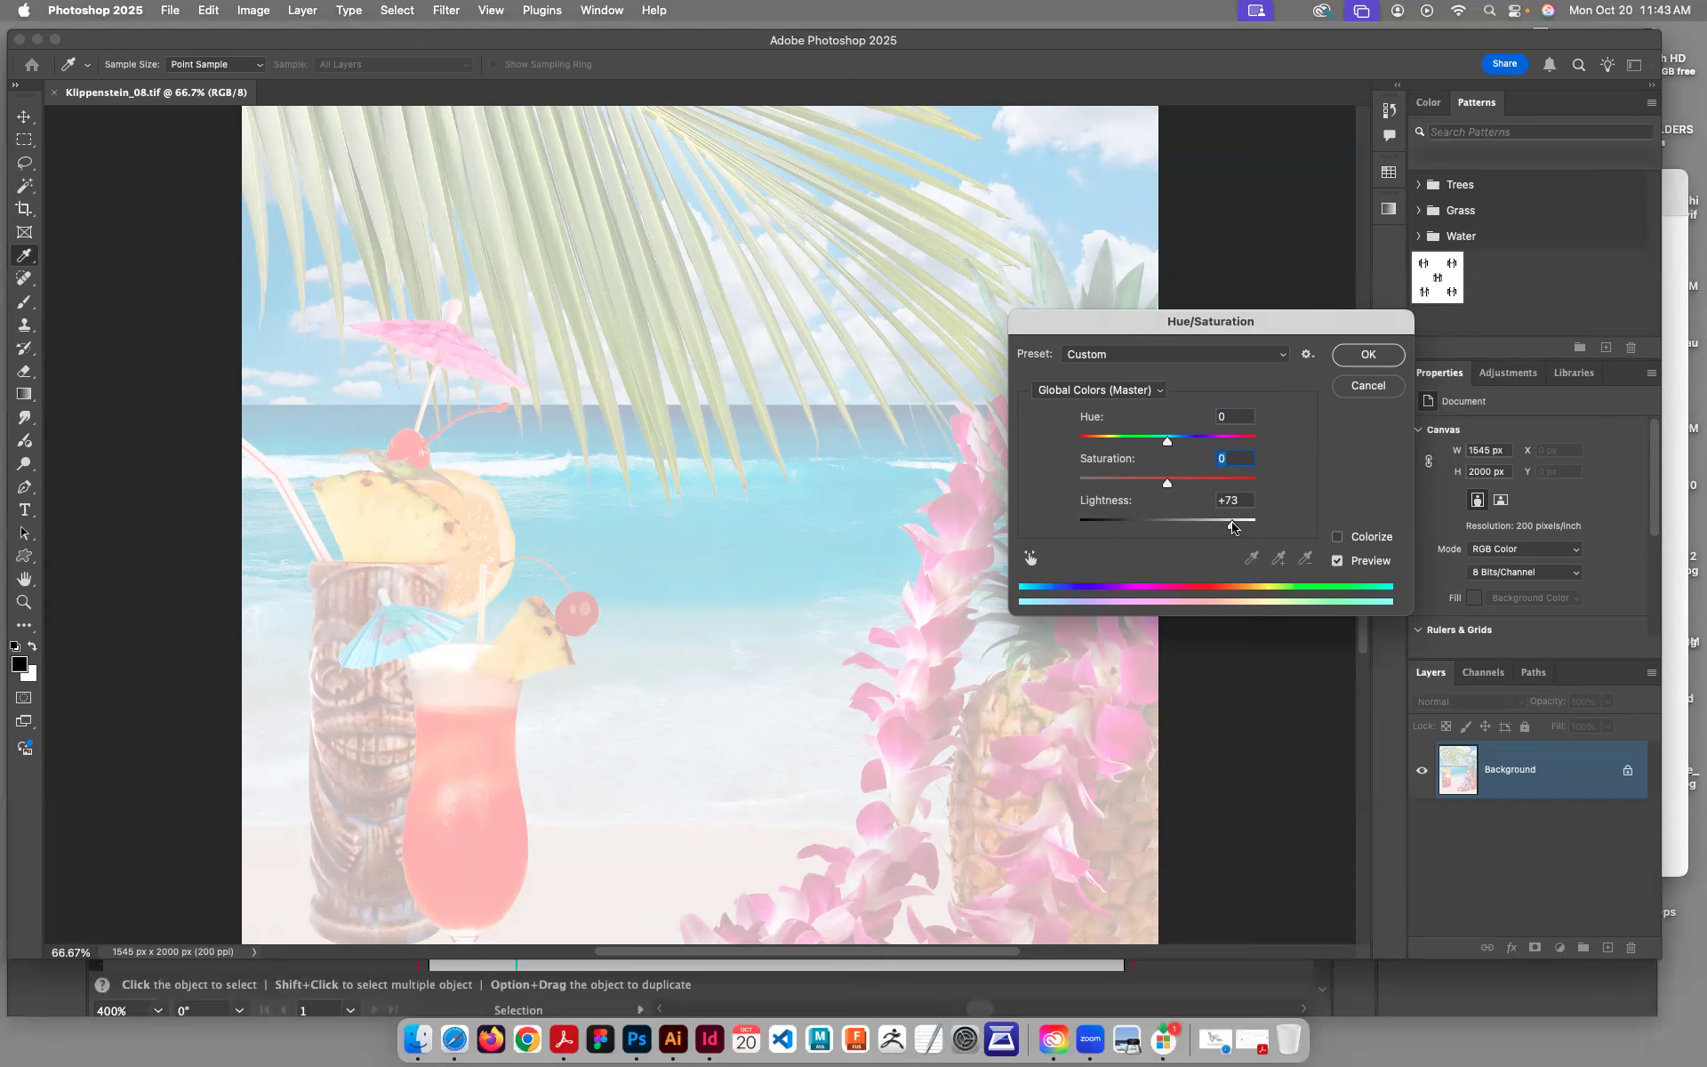
drag(1232, 529, 1146, 537)
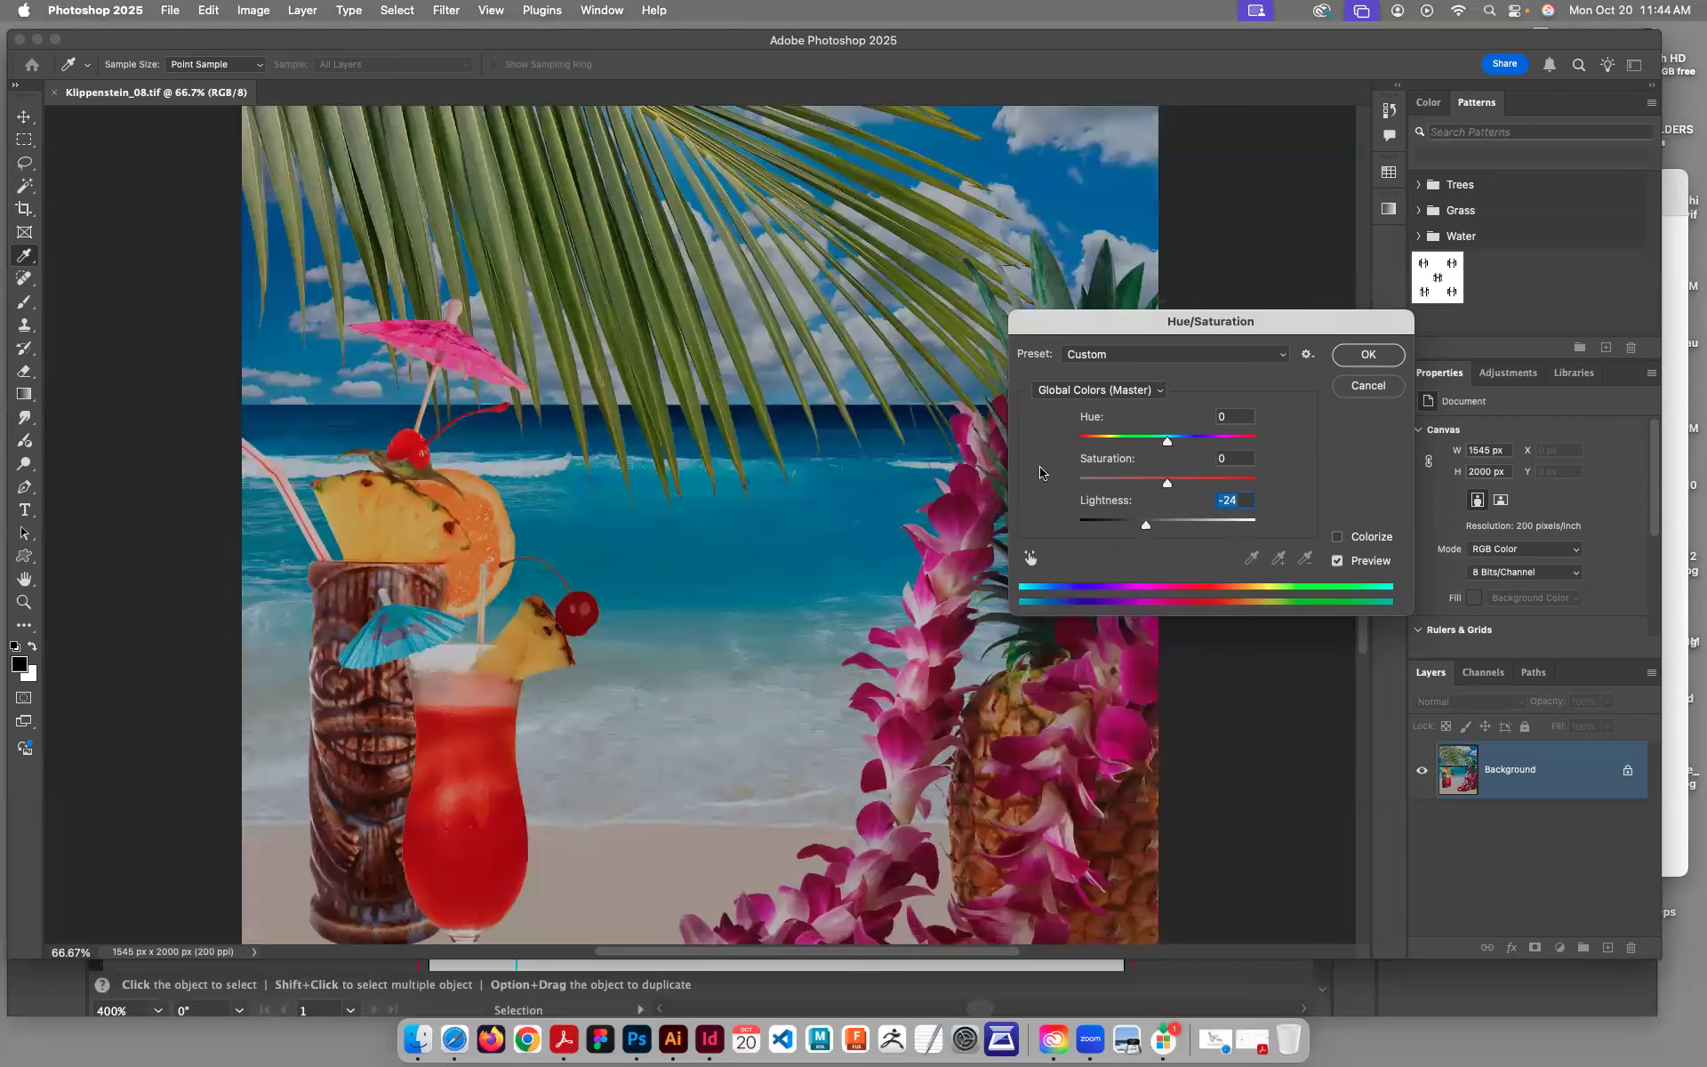
text(0)
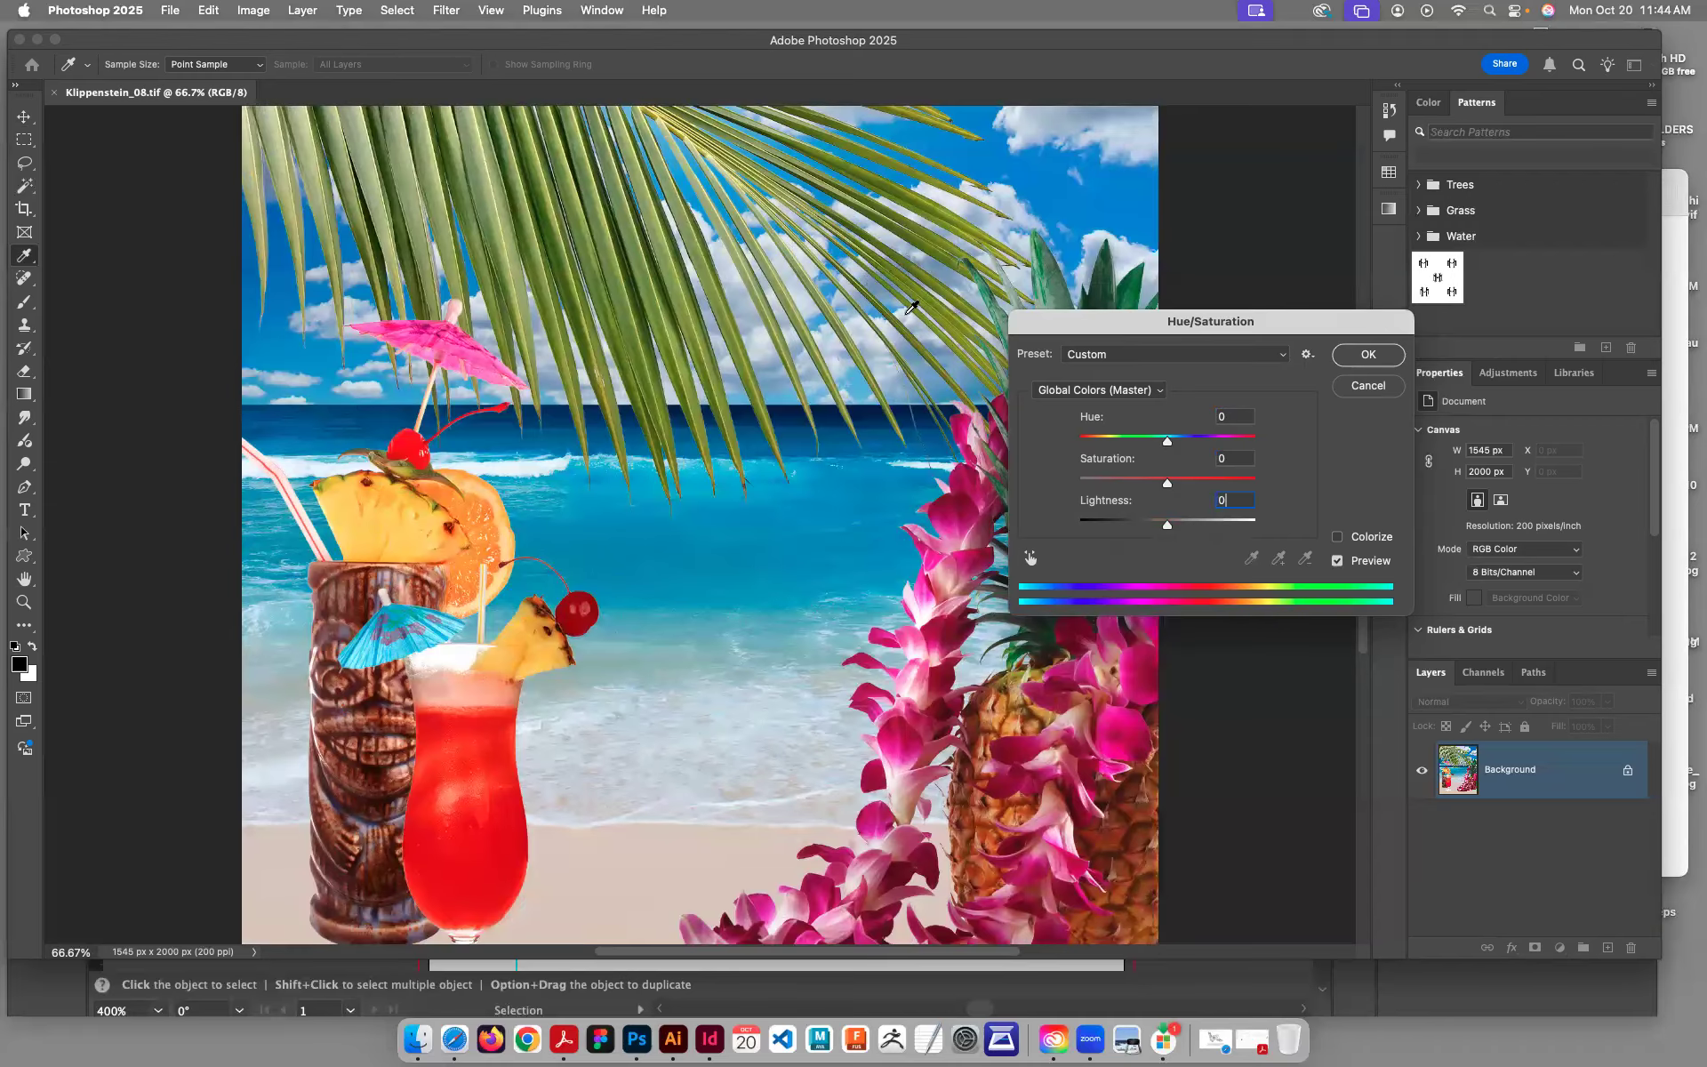
Step: Colorize the image with hue 0, saturation 70 and lightness +47, and apply the Hue/Saturation adjustment
click(1337, 537)
mouse_move(1083, 445)
mouse_down()
mouse_move(1232, 443)
mouse_move(1078, 441)
mouse_up()
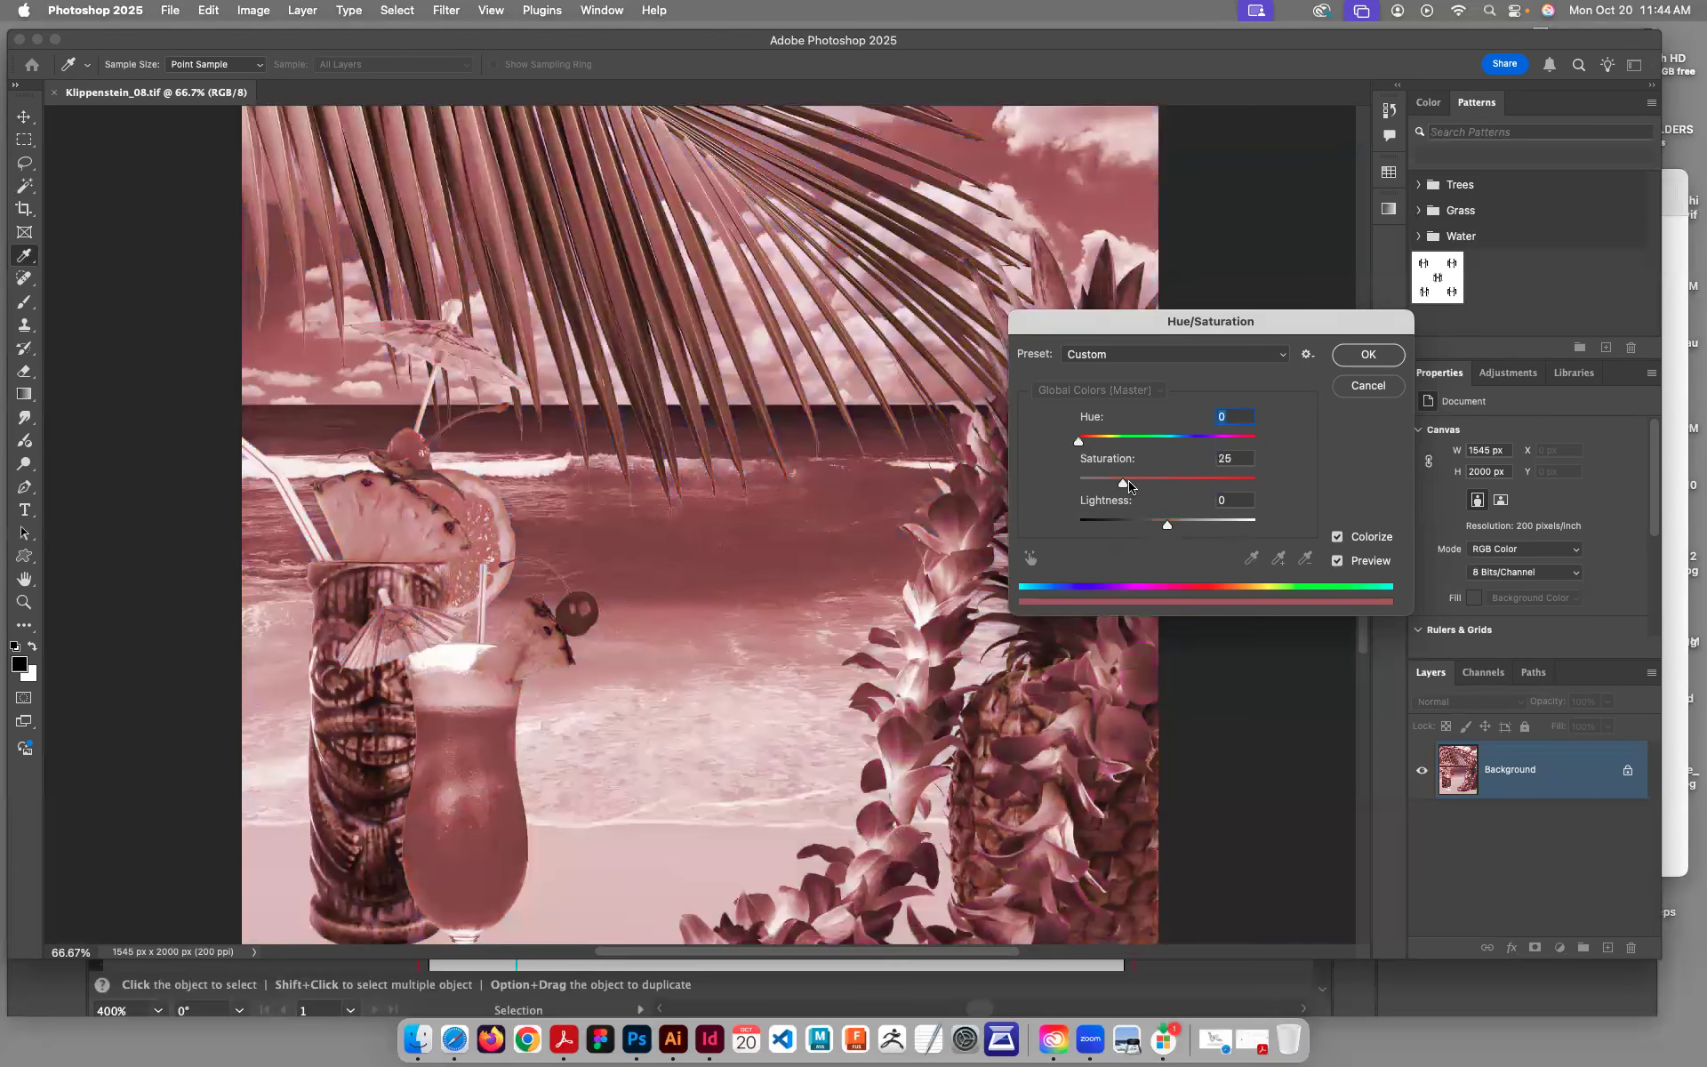
click(1202, 482)
drag(1168, 522, 1209, 521)
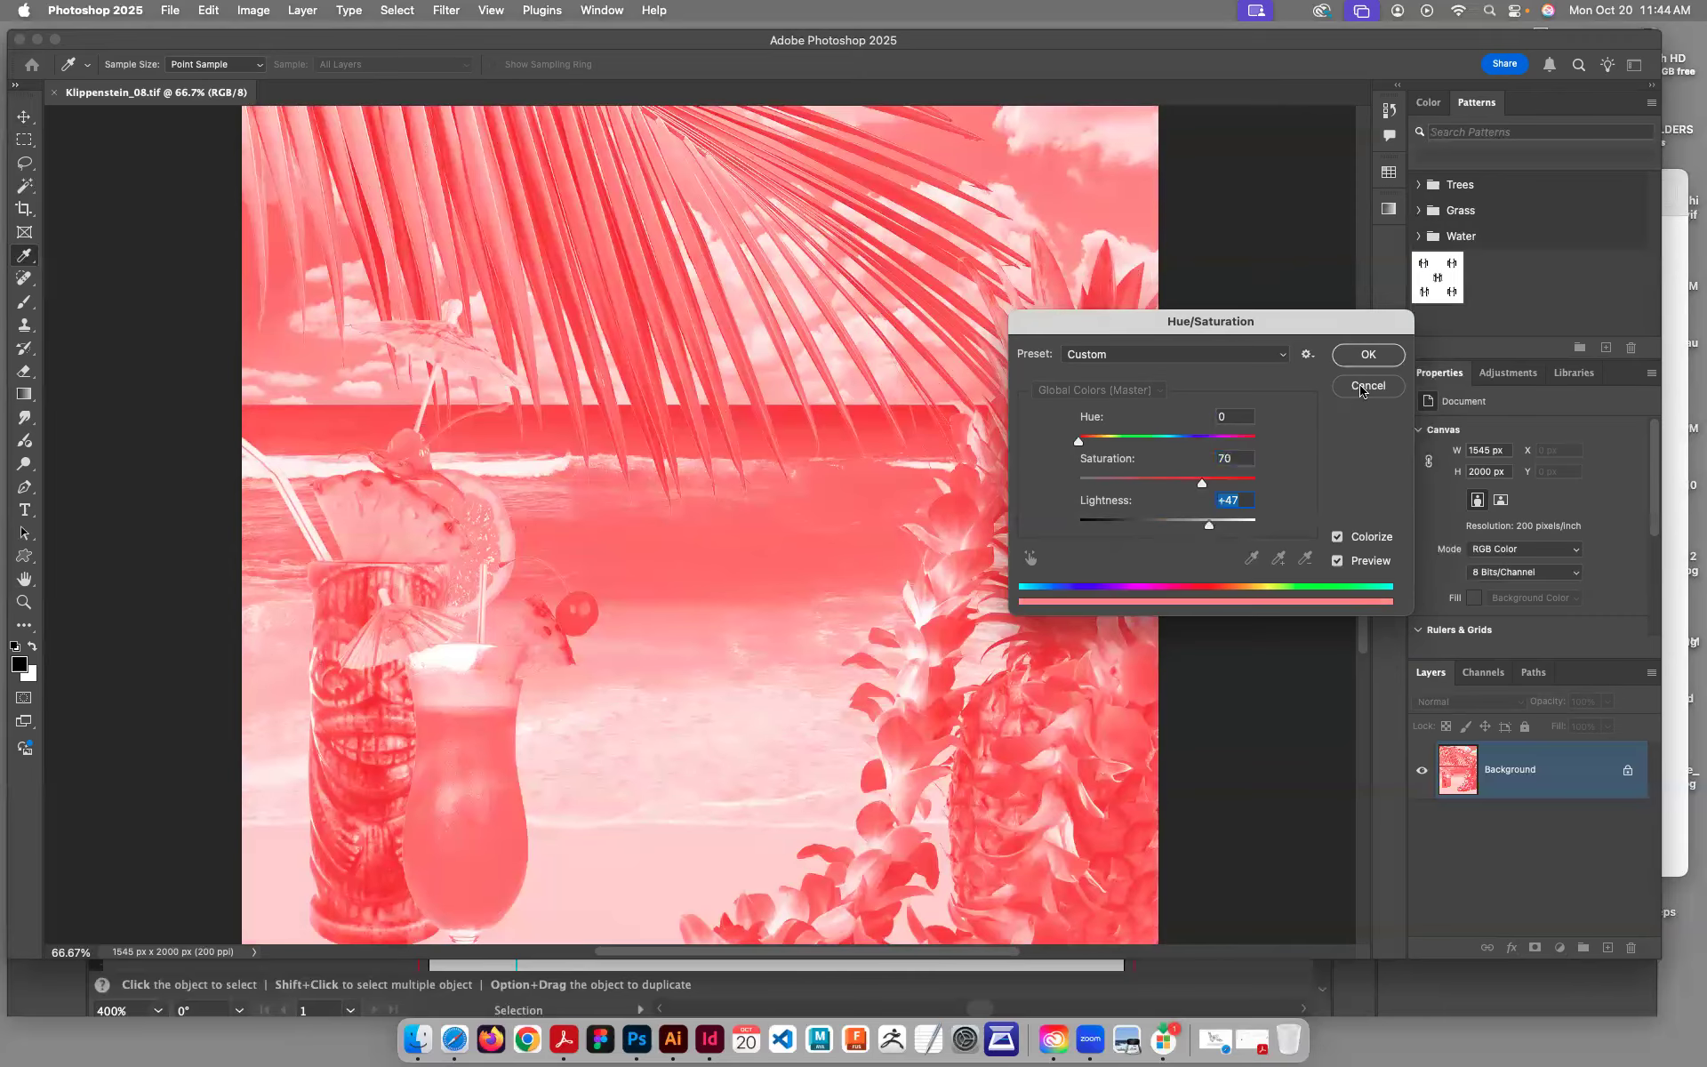
click(1372, 354)
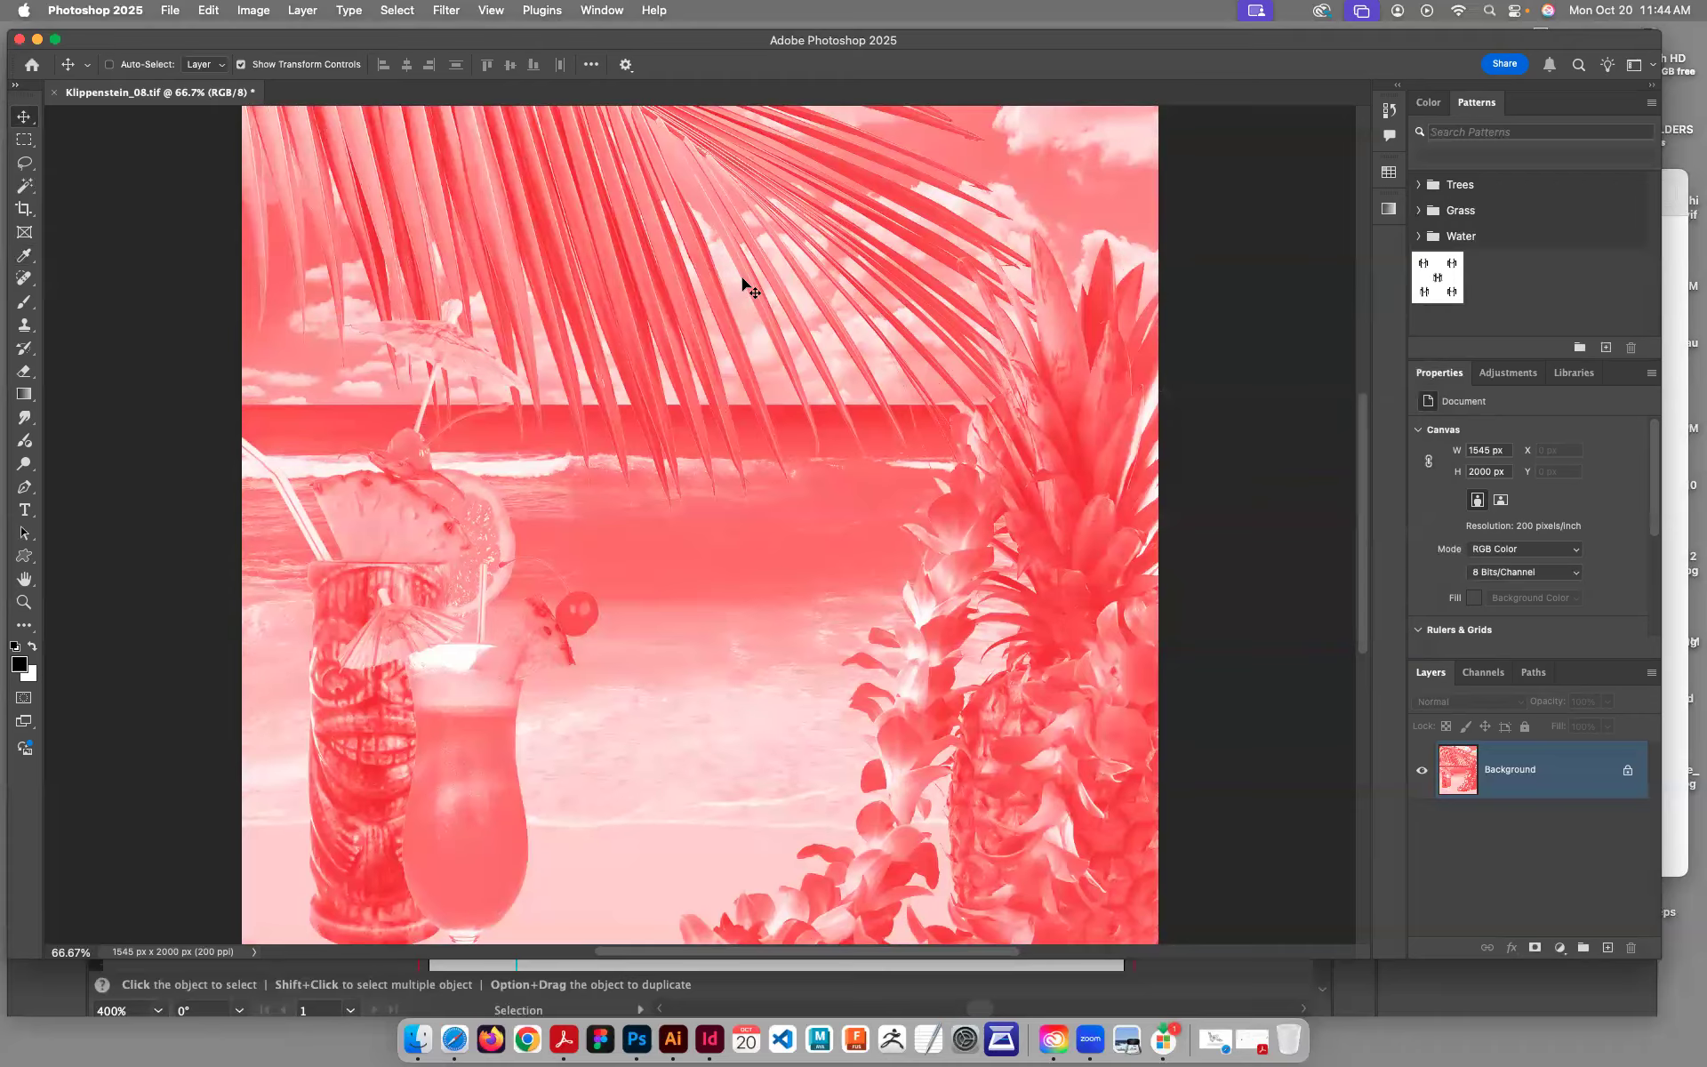
Step: Save the colorized image as a TIFF with "a" added after 08 in the file name, replacing the existing file and using no image compression
click(170, 10)
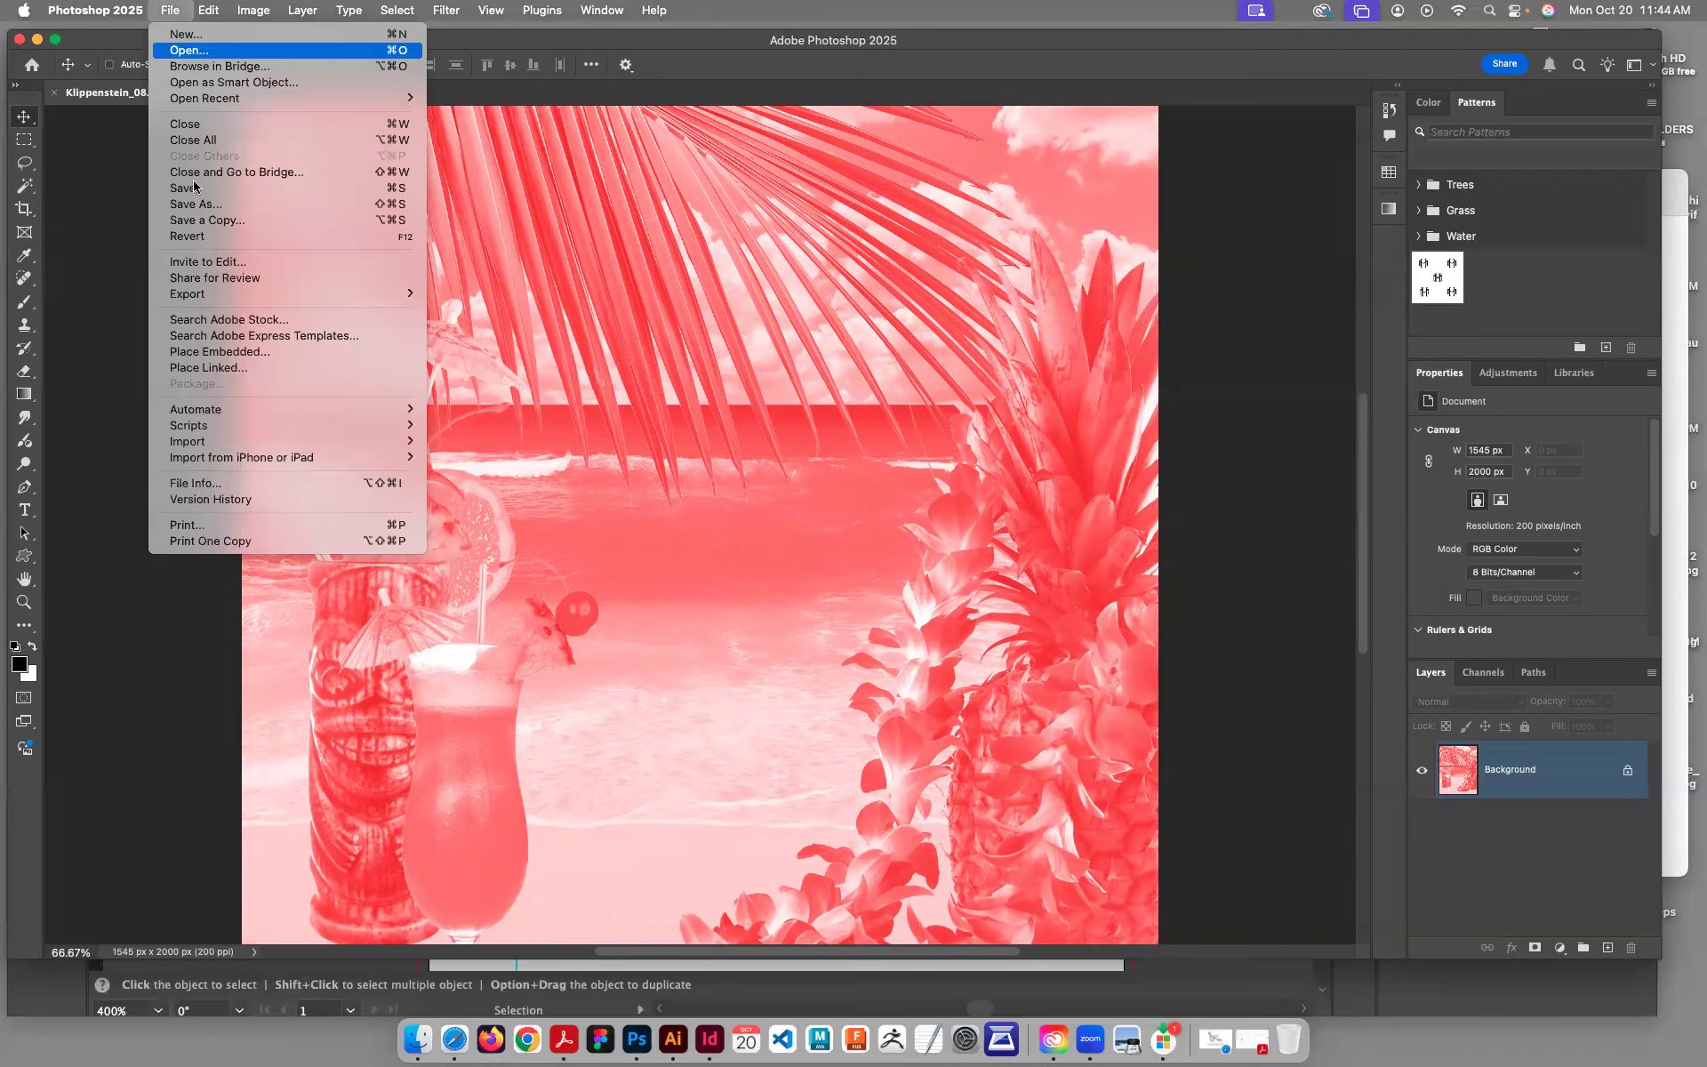
click(208, 204)
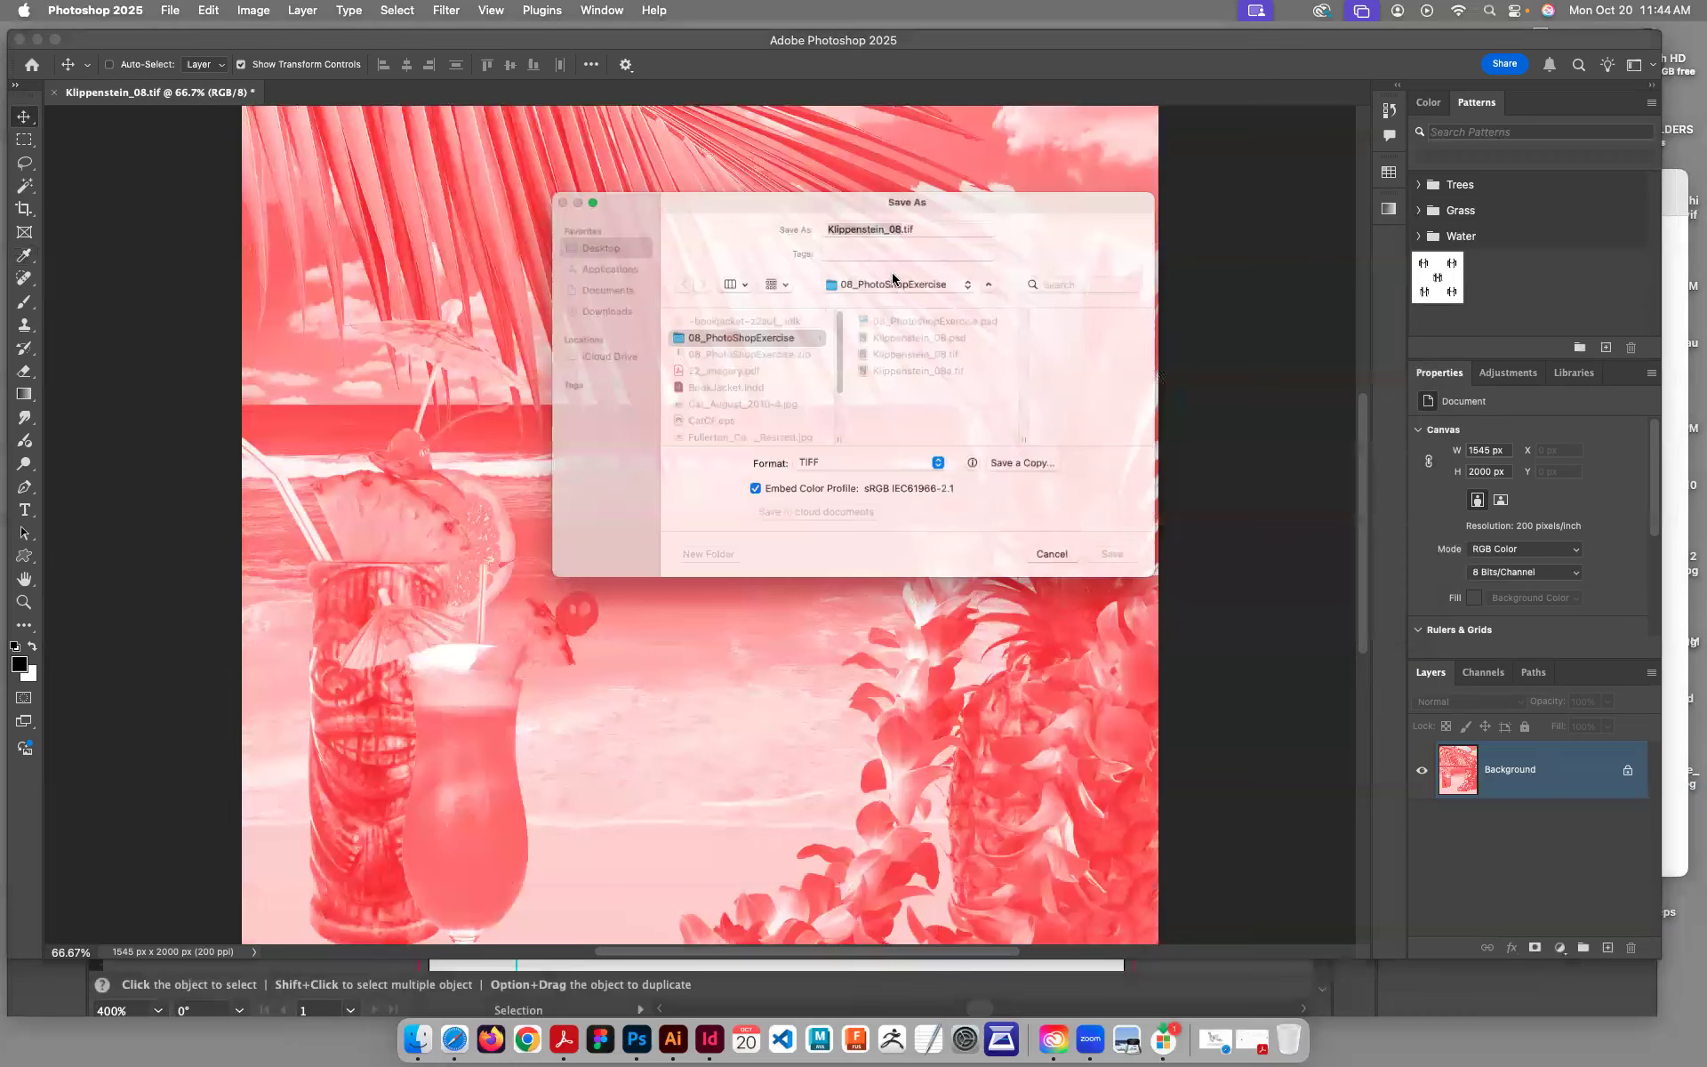
click(906, 204)
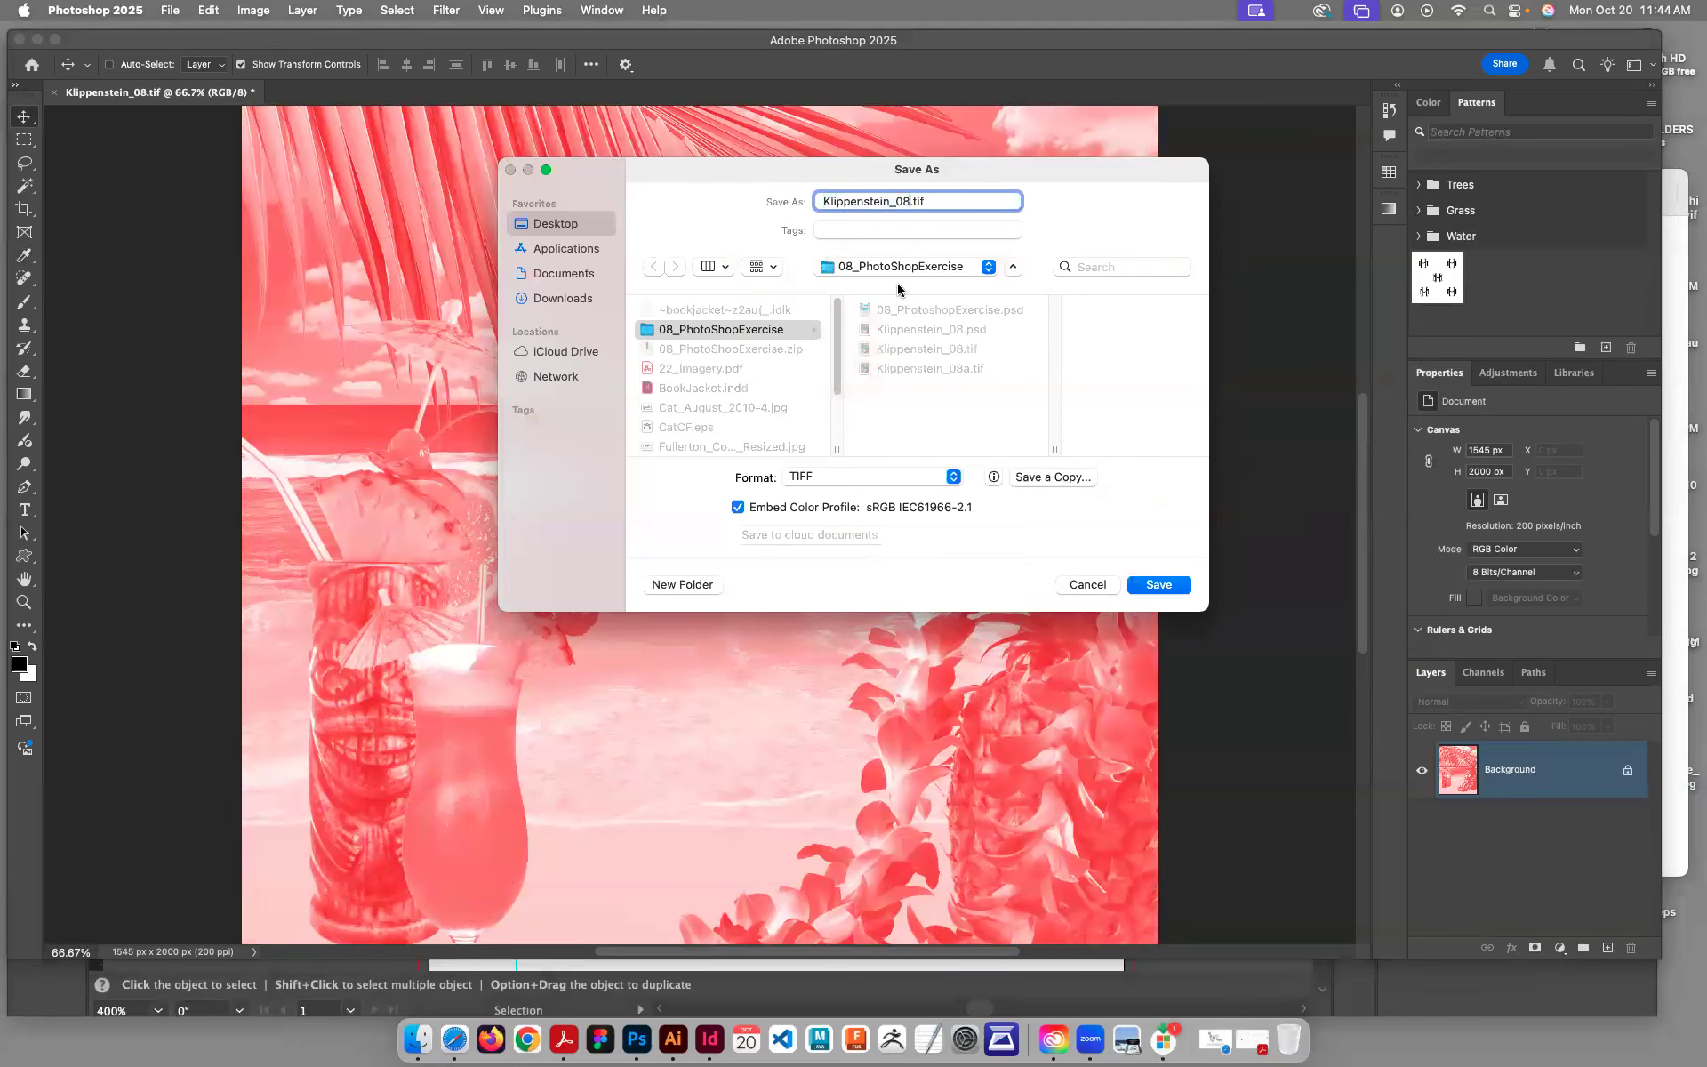
text(a)
click(1157, 585)
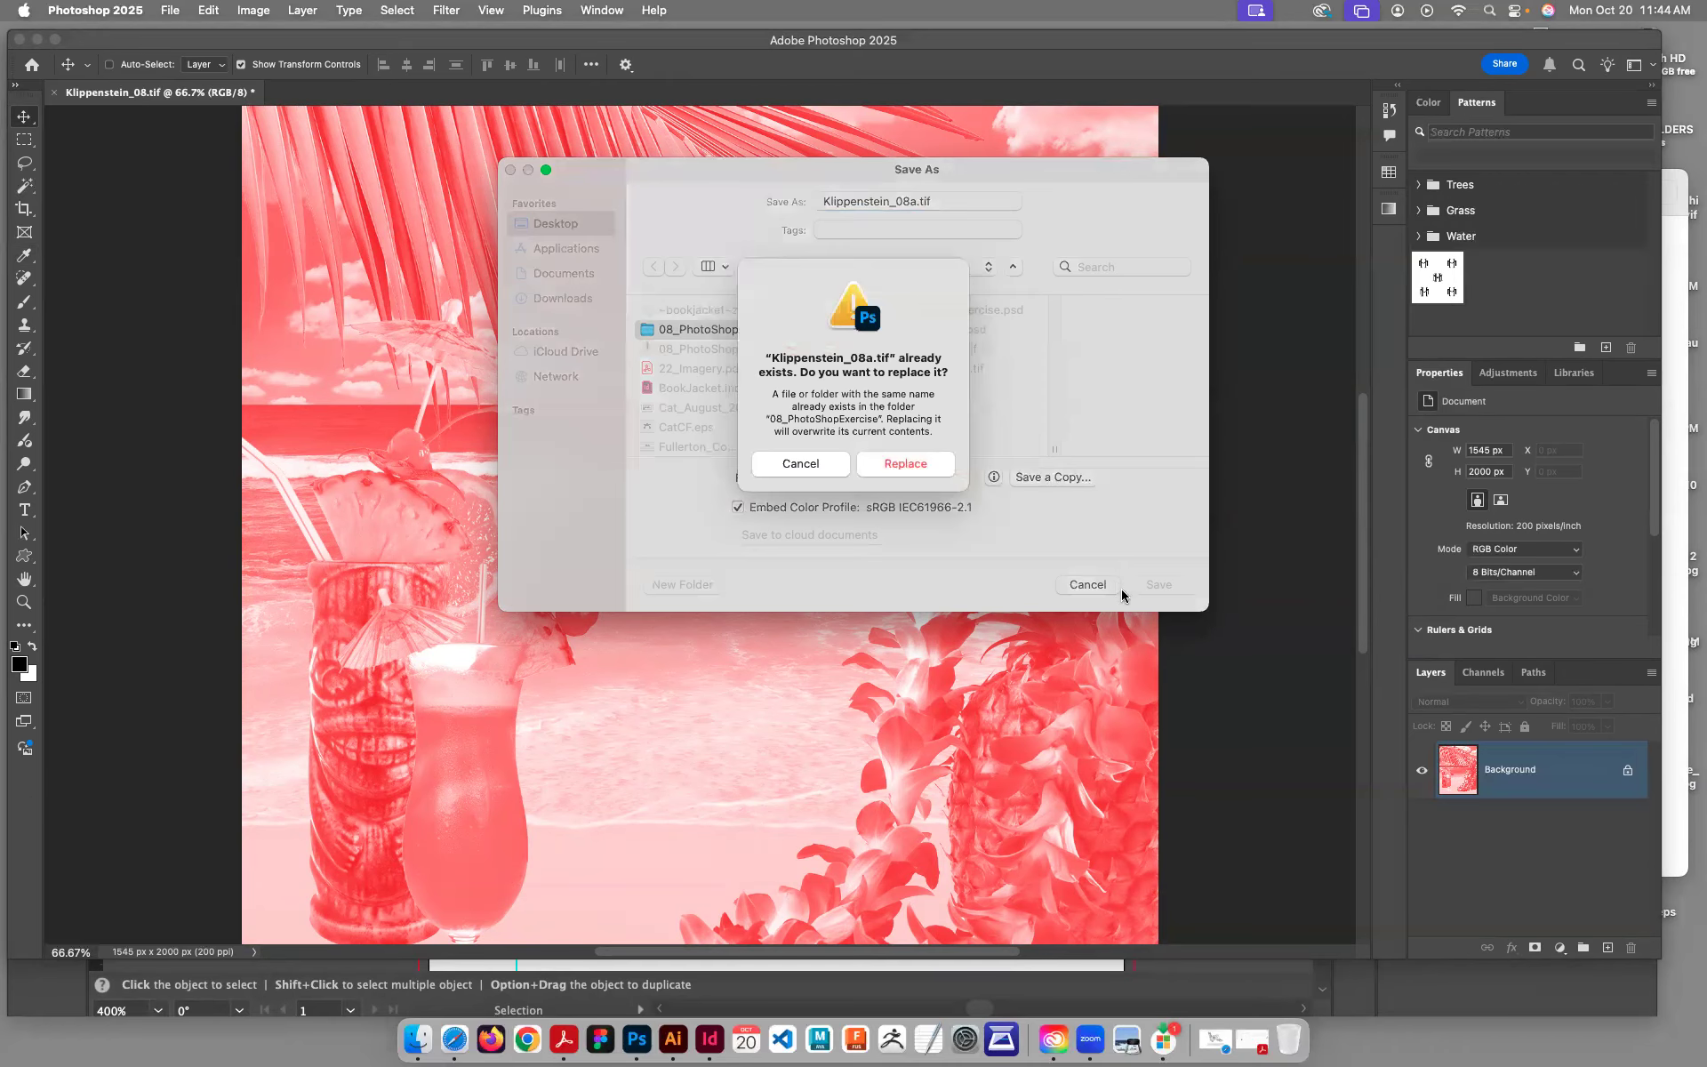
click(899, 464)
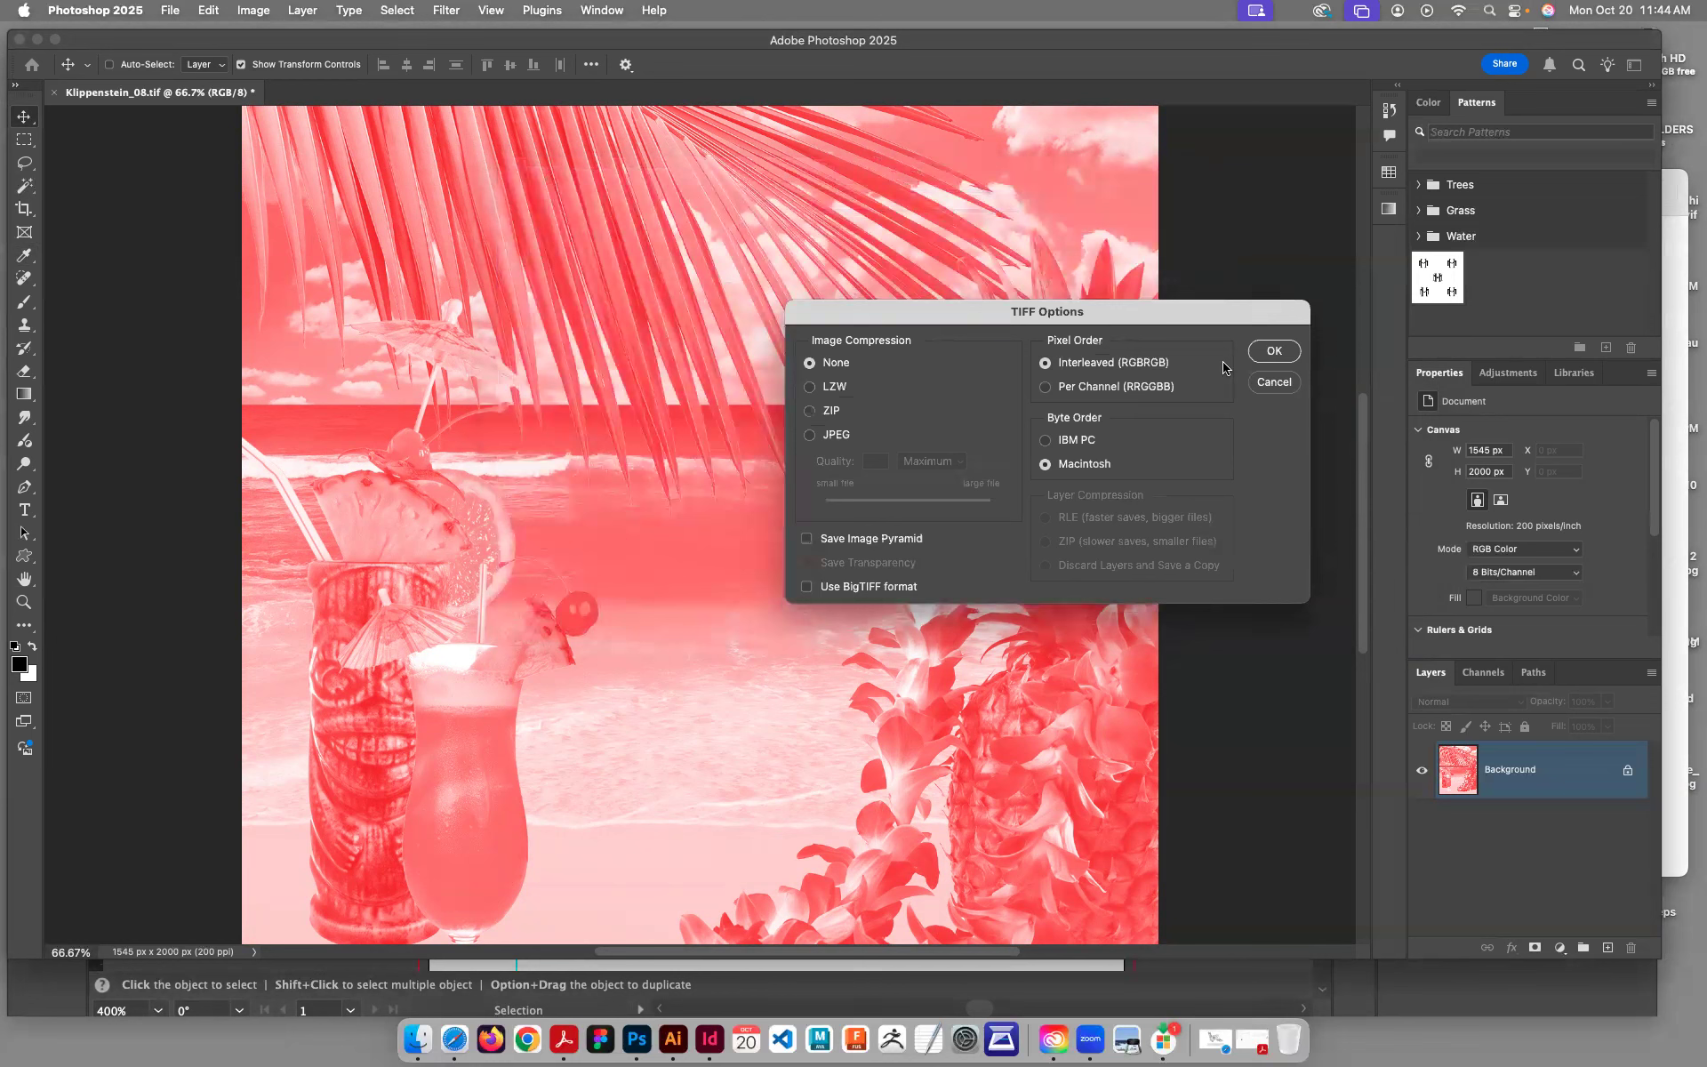
click(1273, 353)
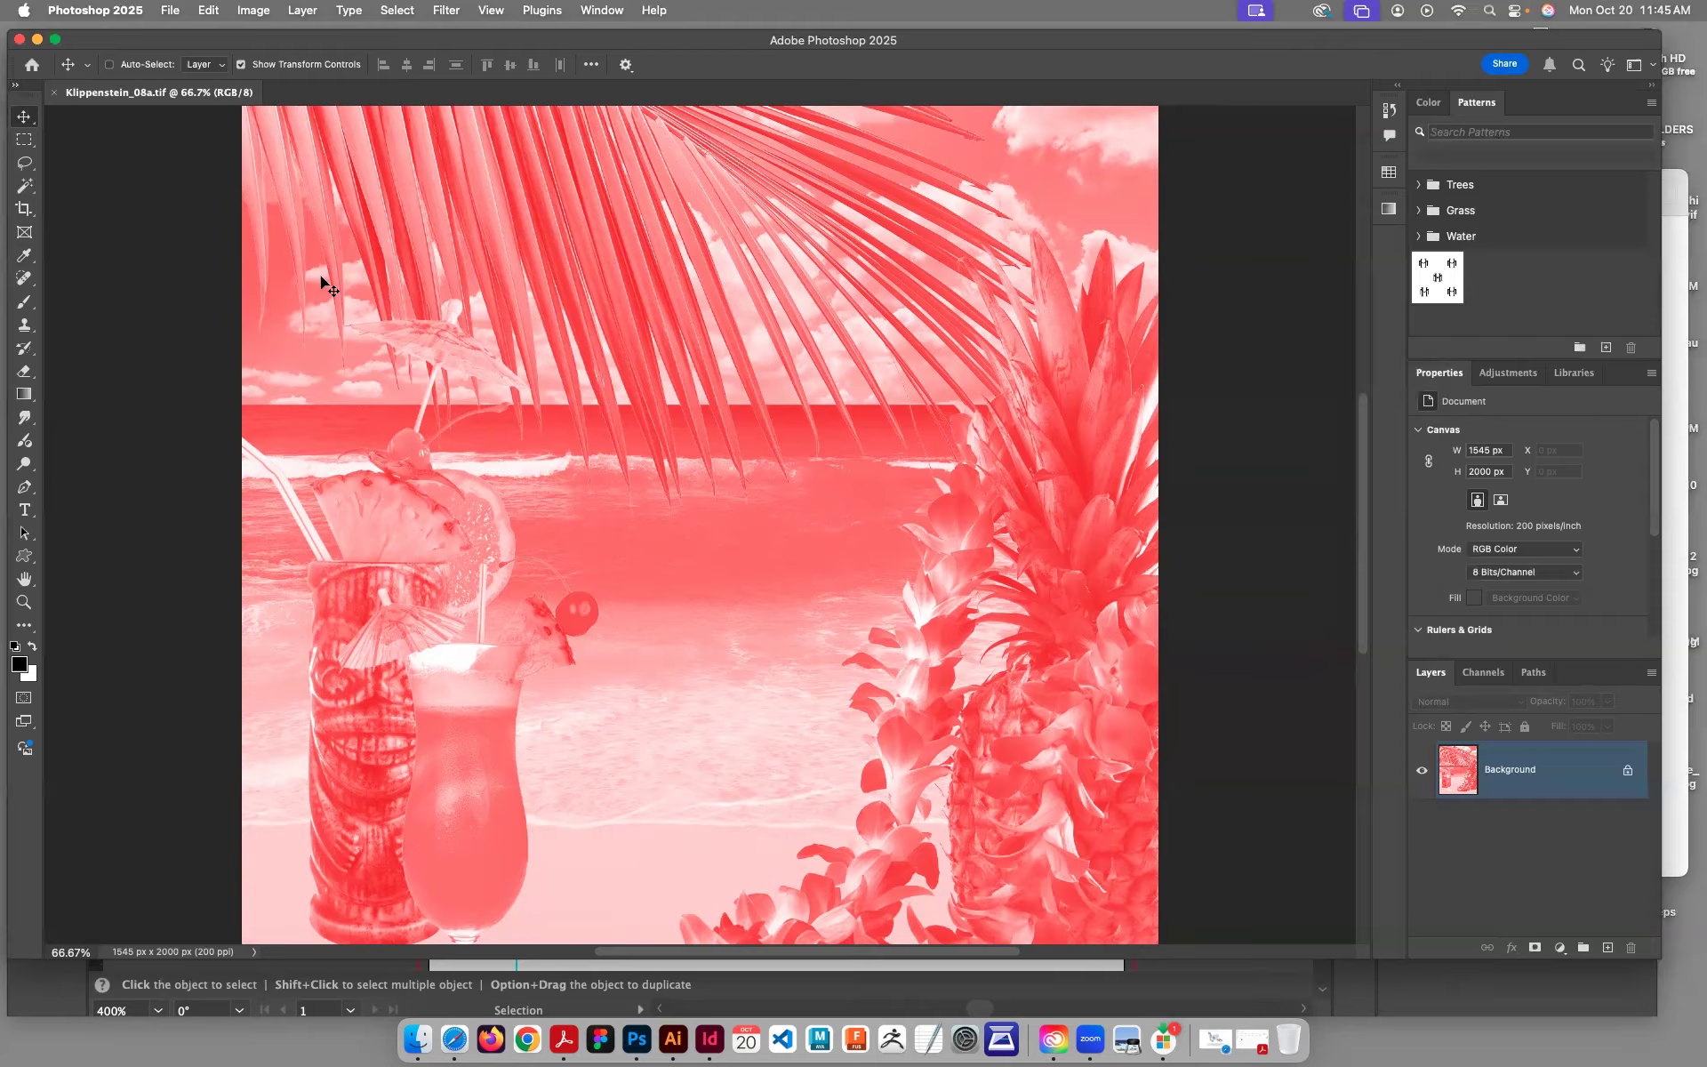
Step: Switch to Safari, reload the Canvas page to check its availability, and return to Photoshop
click(456, 1040)
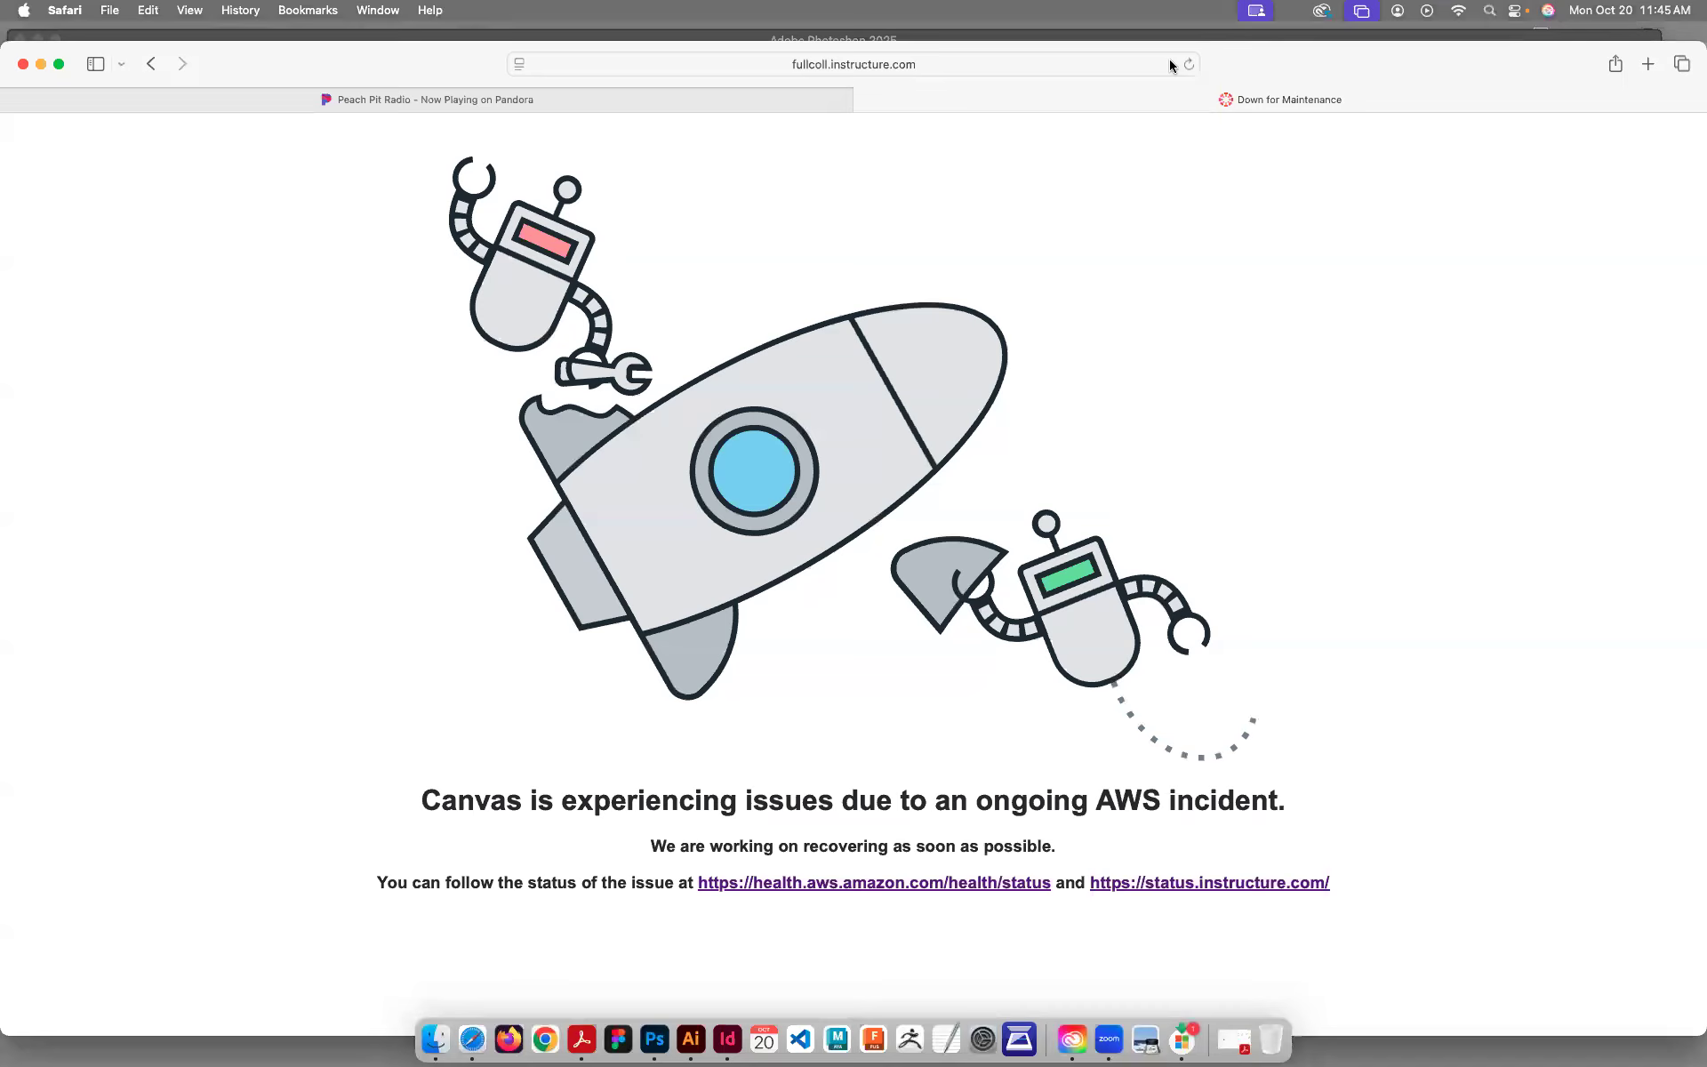
click(1189, 64)
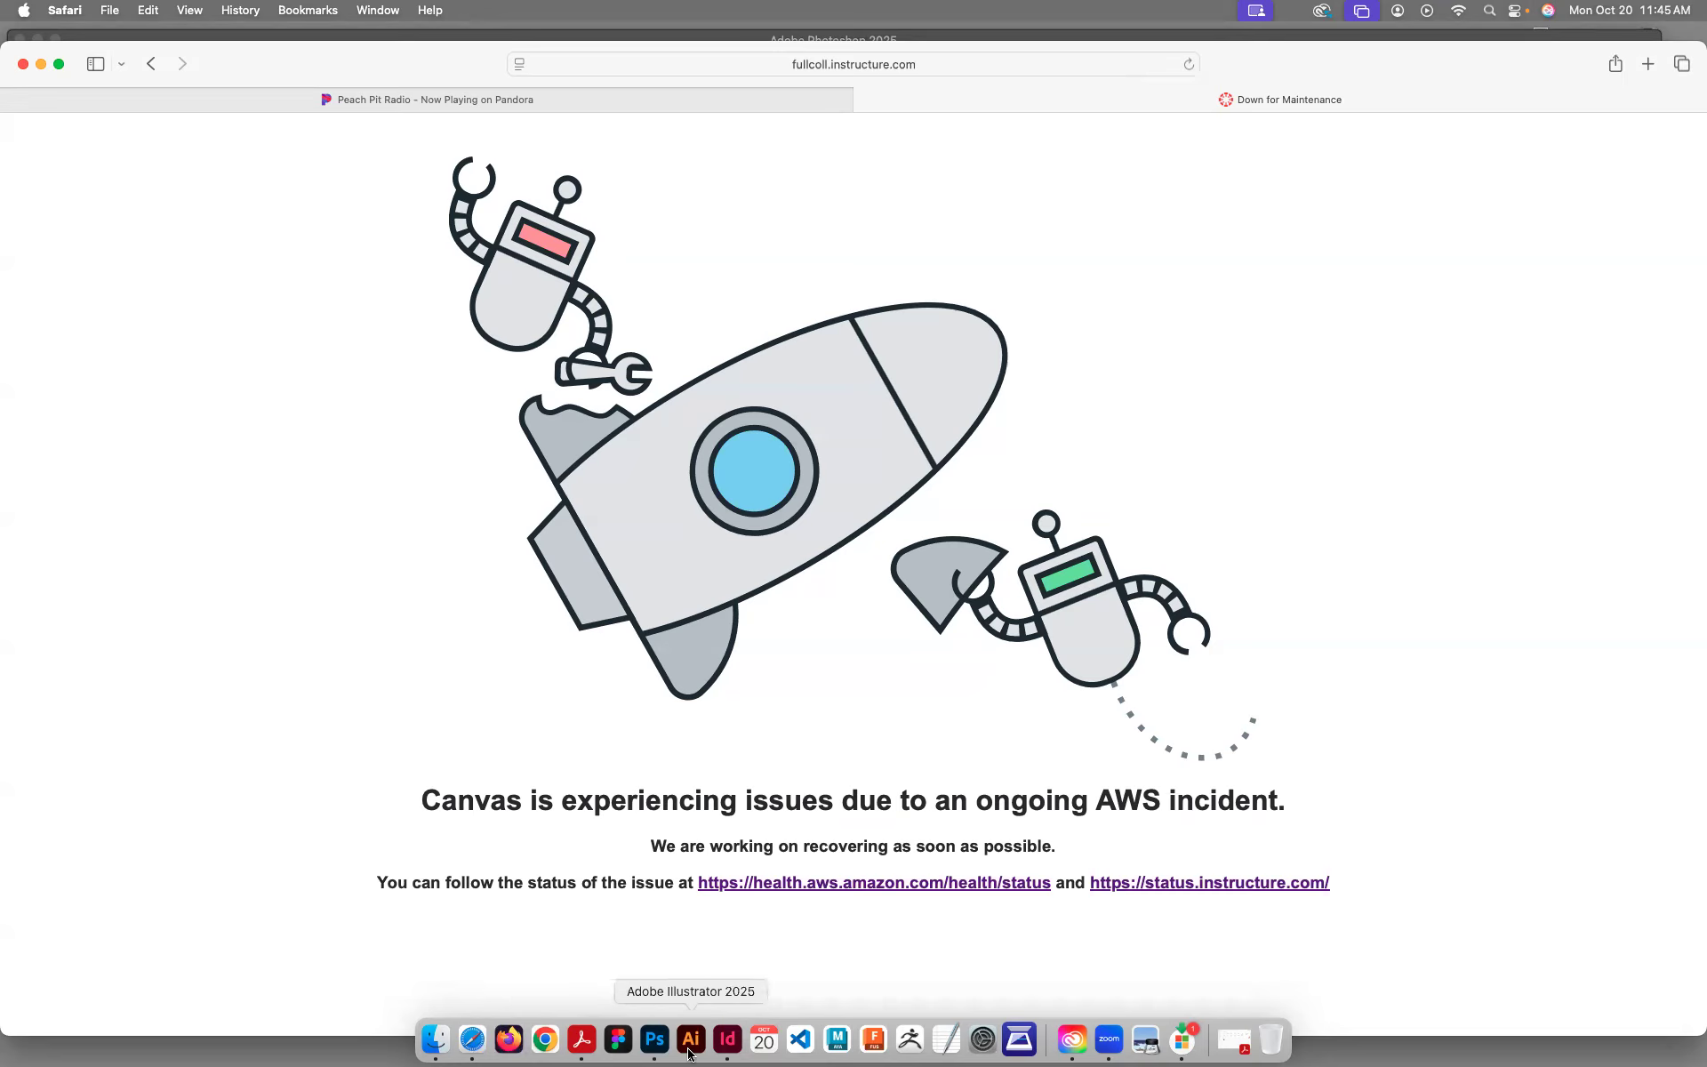
click(647, 1053)
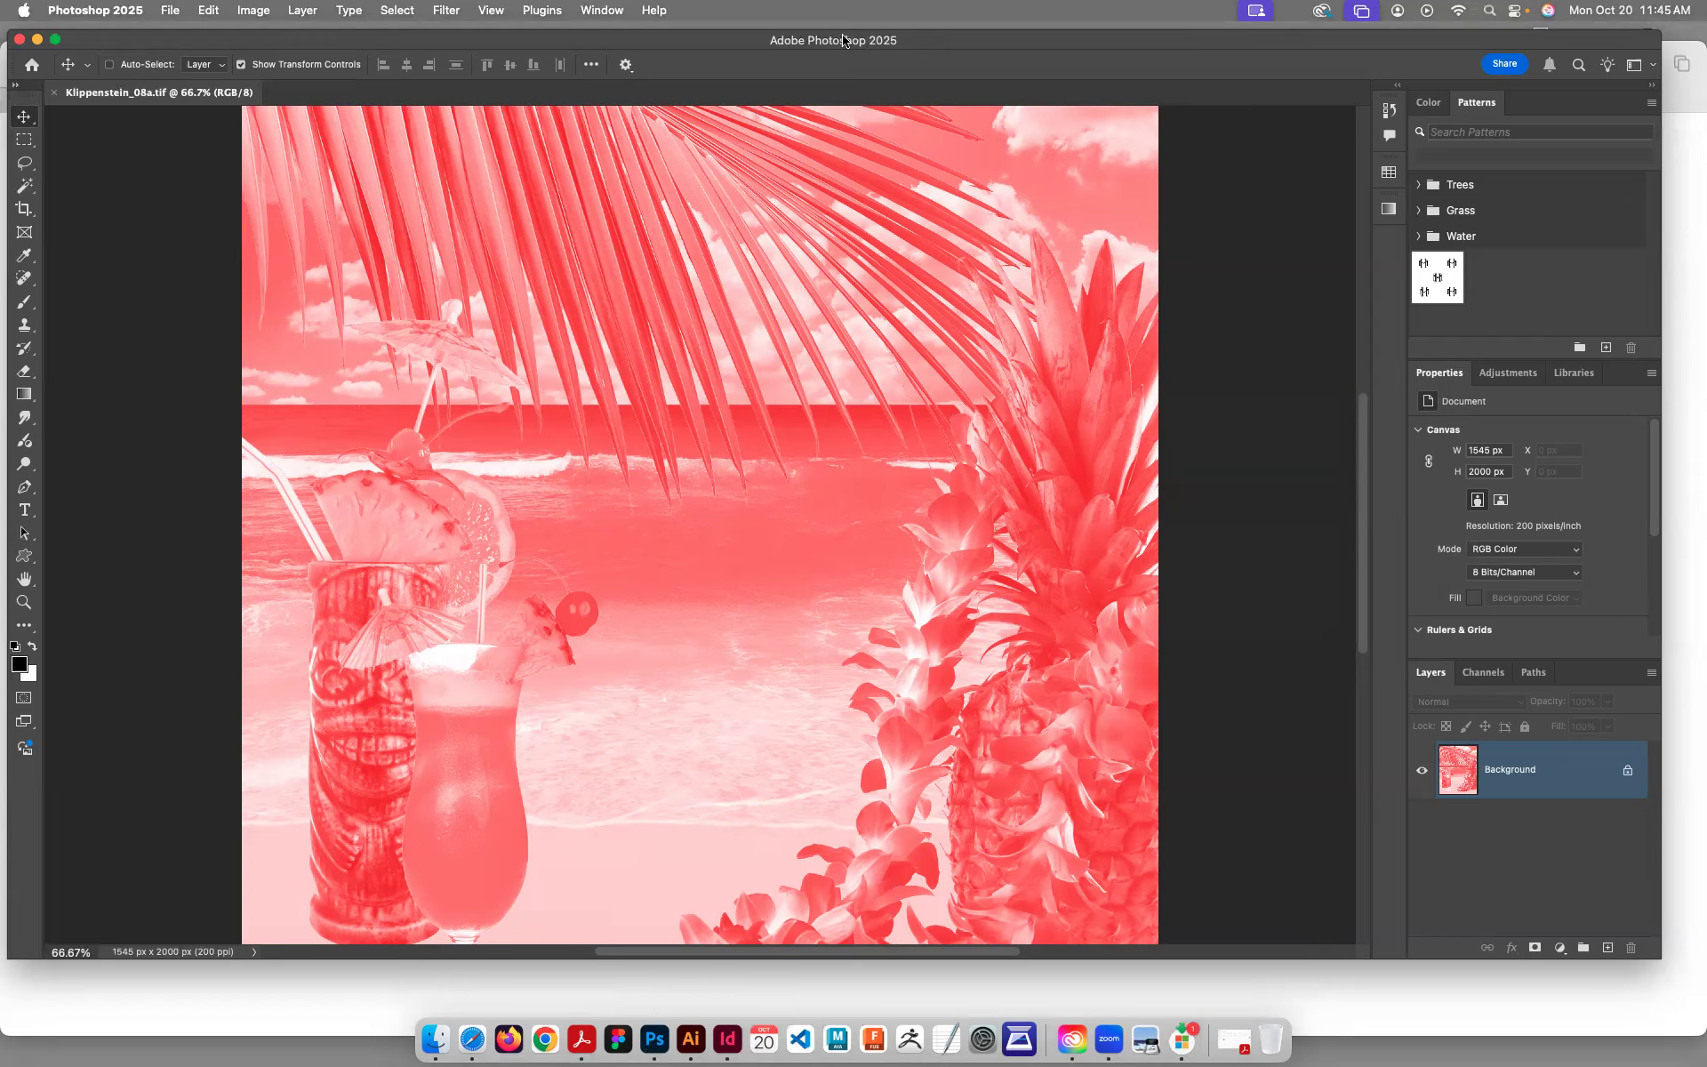
click(1256, 11)
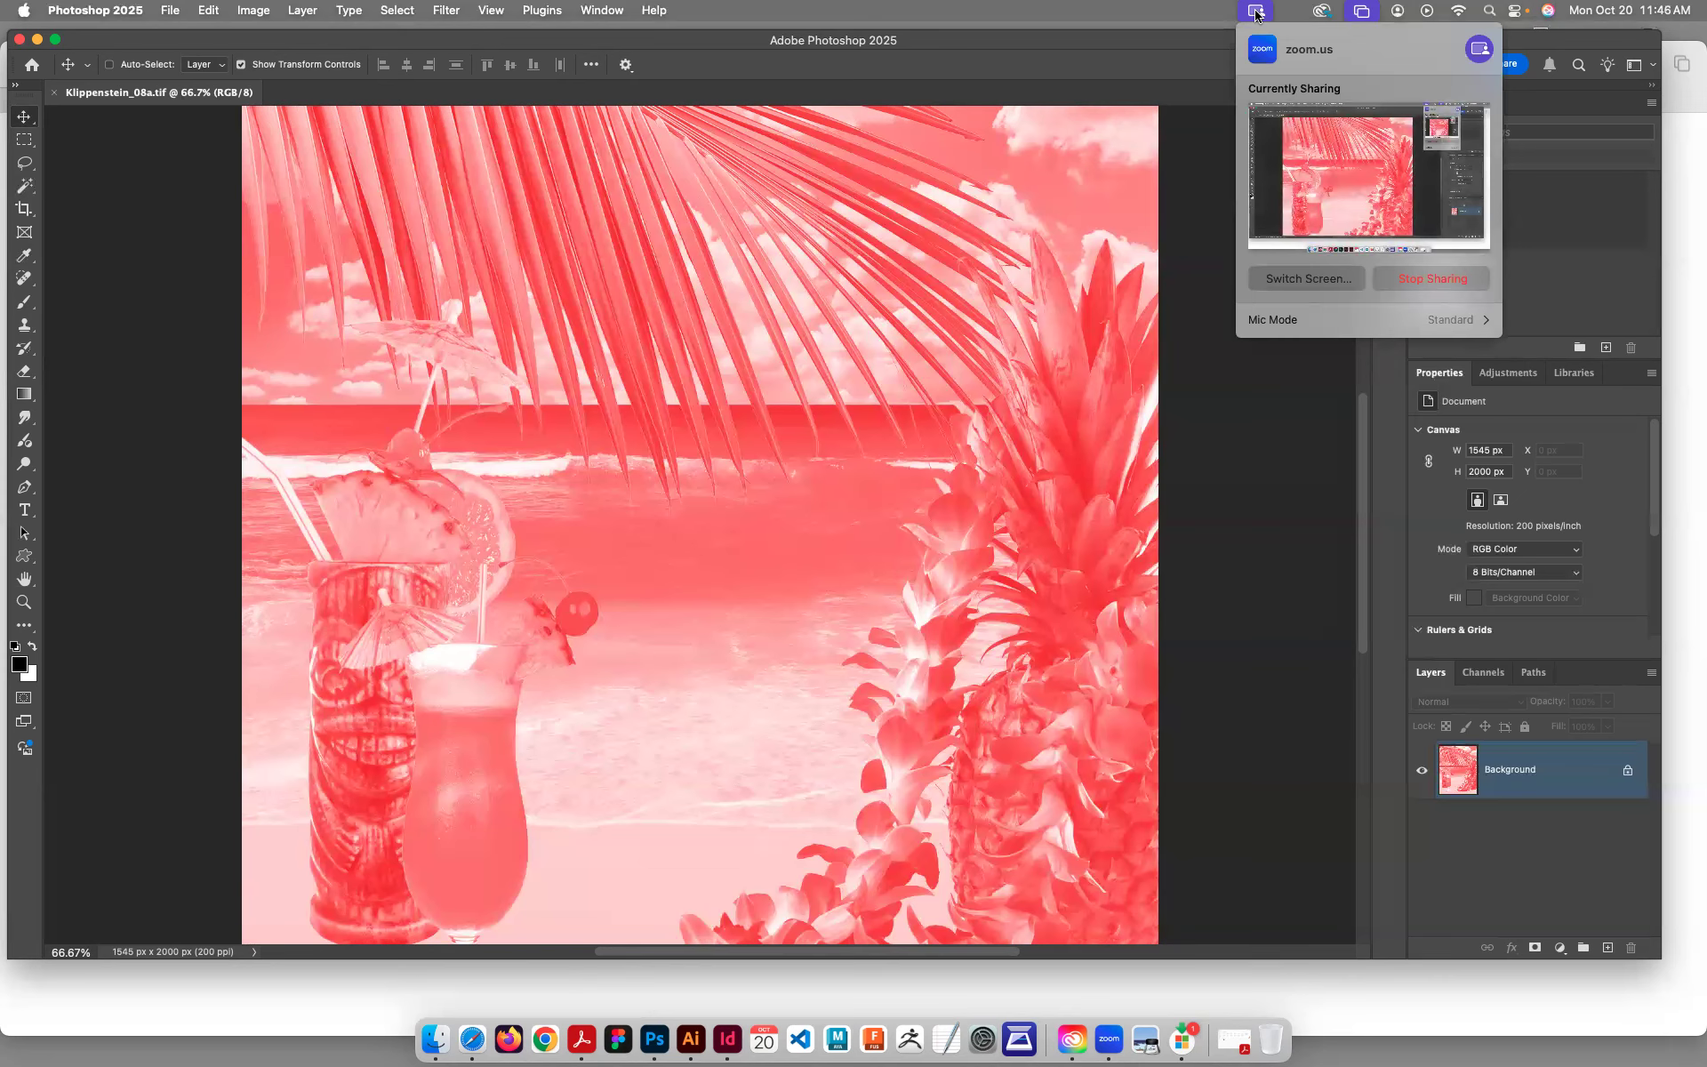
click(1255, 12)
click(1255, 12)
click(1255, 13)
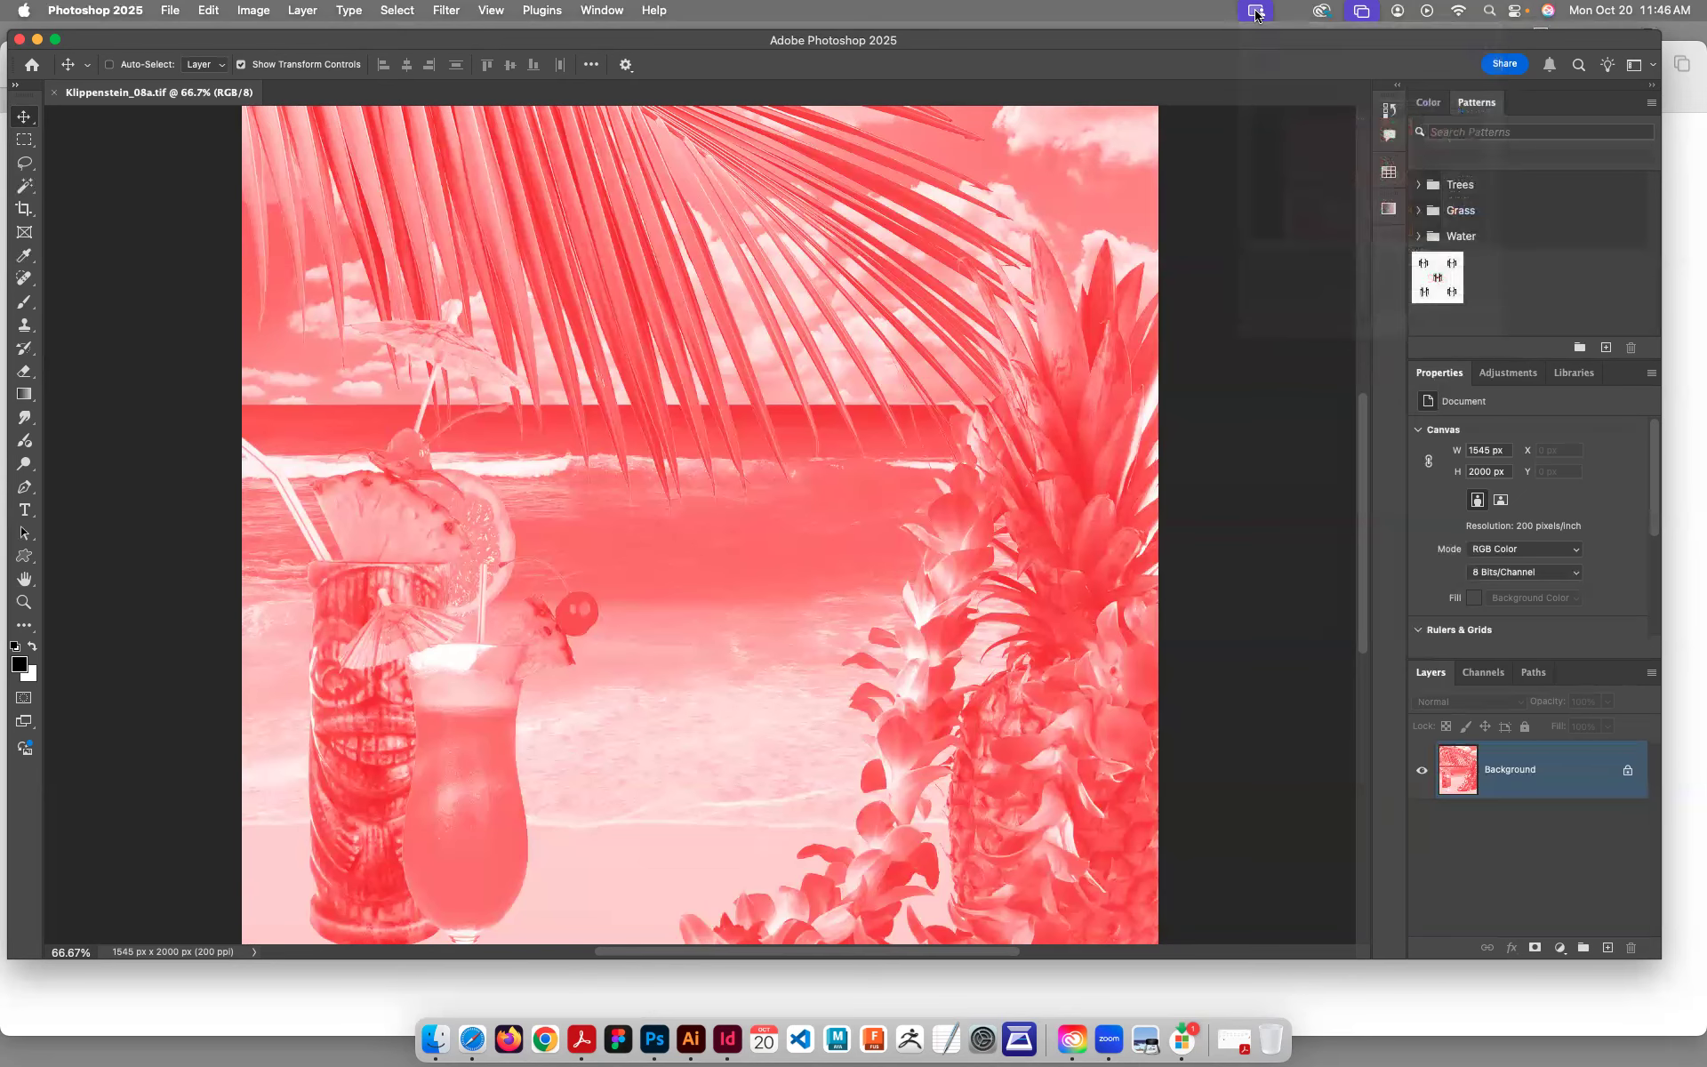
click(1256, 13)
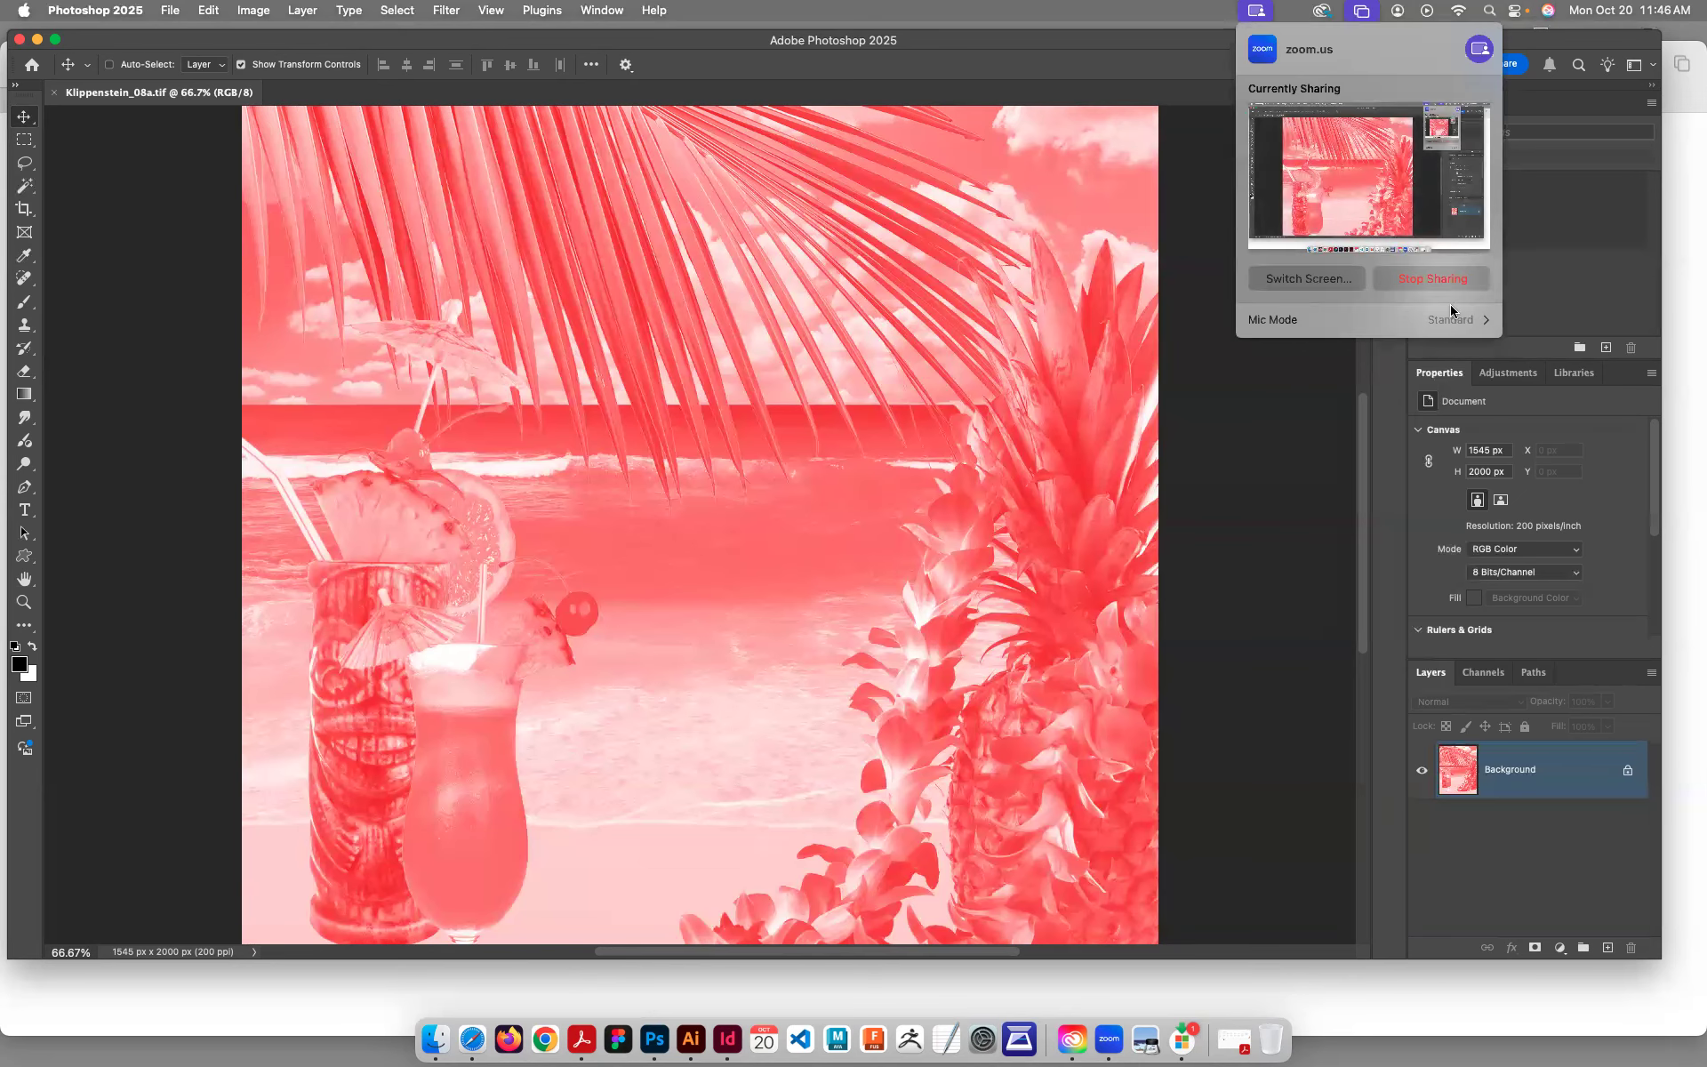